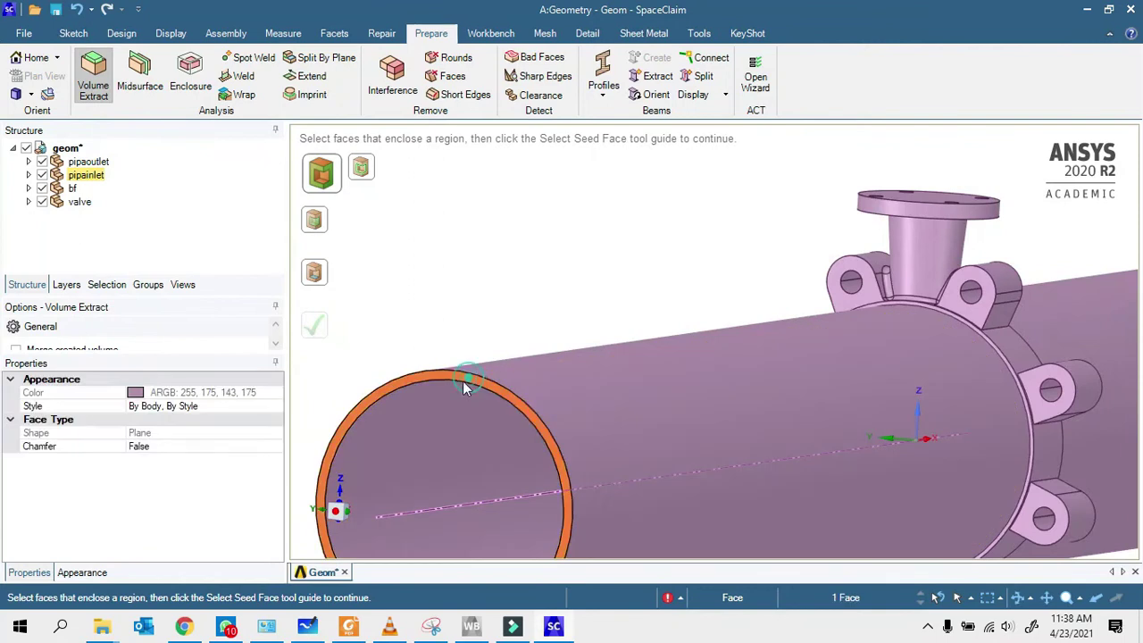
- Extract the internal flow volume using the annular end faces of both pipes as the enclosure and an inner pipe face as the seed
{"action": "middle_click_drag", "start_coordinate": [467, 383], "coordinate": [951, 318]}
{"action": "scroll", "coordinate": [946, 312], "scroll_direction": "up", "scroll_amount": 2}
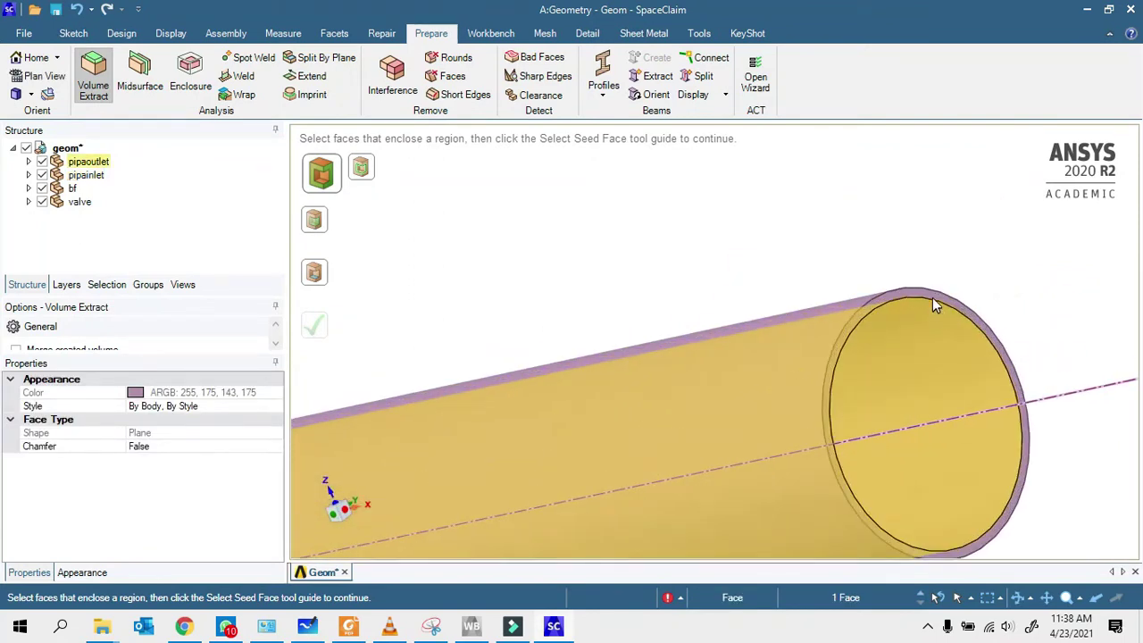
{"action": "left_click", "coordinate": [934, 298], "text": "ctrl"}
{"action": "left_click", "coordinate": [318, 280]}
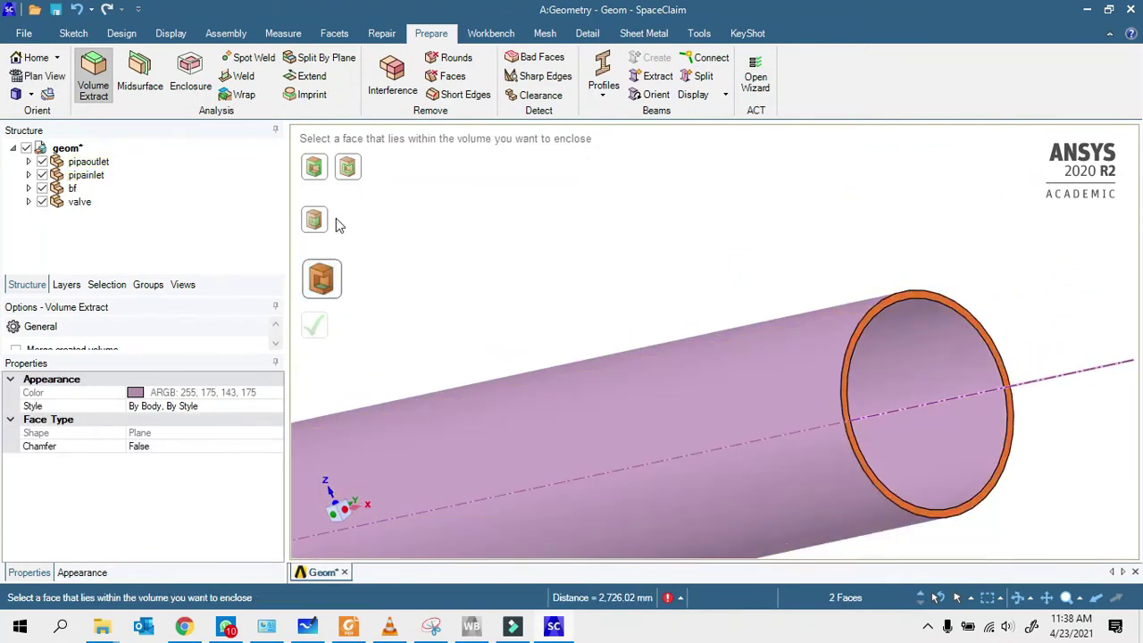
{"action": "left_click", "coordinate": [867, 378]}
{"action": "scroll", "coordinate": [956, 321], "scroll_direction": "down", "scroll_amount": 3}
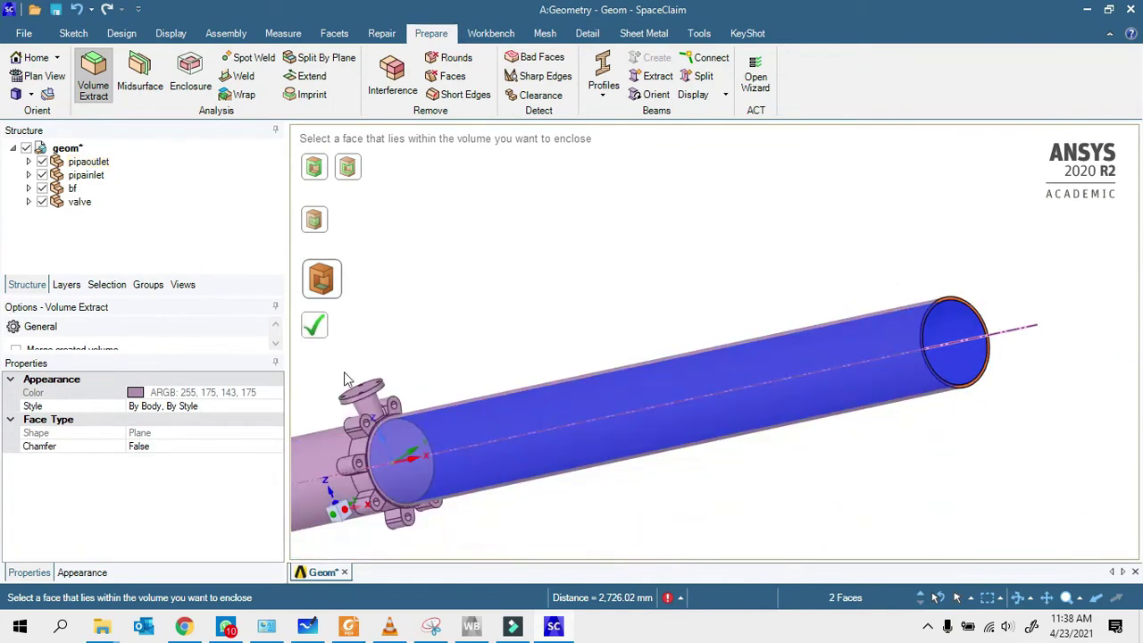
{"action": "left_click", "coordinate": [316, 336]}
{"action": "scroll", "coordinate": [531, 285], "scroll_direction": "down", "scroll_amount": 3}
{"action": "mouse_move", "coordinate": [535, 294]}
{"action": "middle_mouse_down"}
{"action": "mouse_move", "coordinate": [748, 308]}
{"action": "mouse_move", "coordinate": [539, 276]}
{"action": "middle_mouse_up"}
{"action": "key", "text": "Escape"}
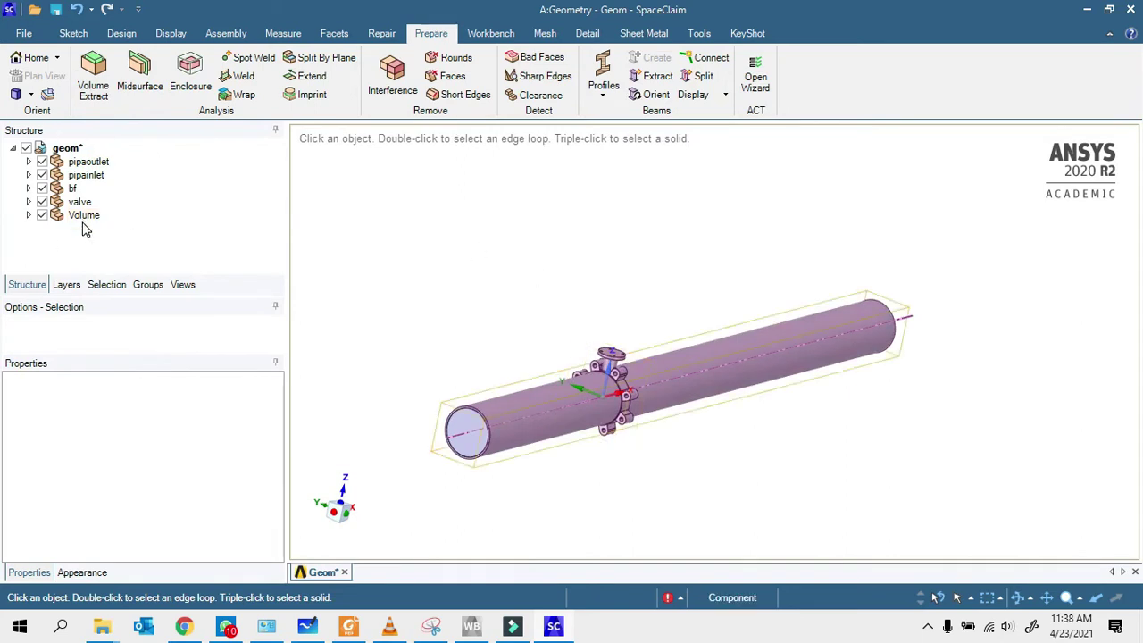
- Expand the Volume component and suppress valve, bf, pipainlet and pipaoutlet for physics
{"action": "left_click", "coordinate": [30, 225]}
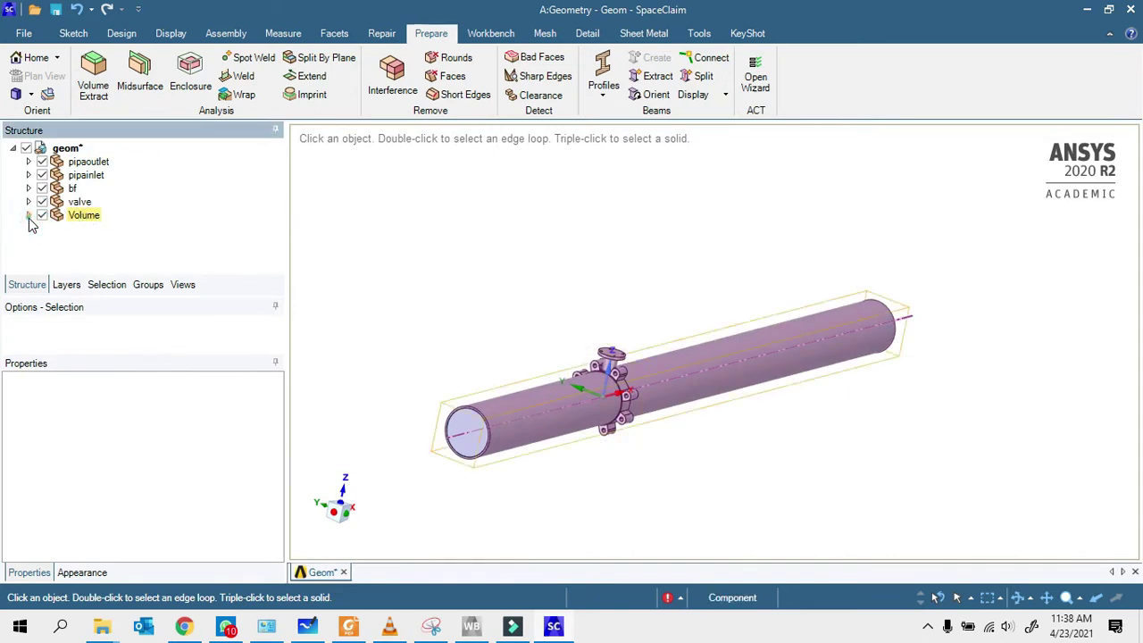
{"action": "left_click", "coordinate": [87, 203]}
{"action": "right_click", "coordinate": [77, 203]}
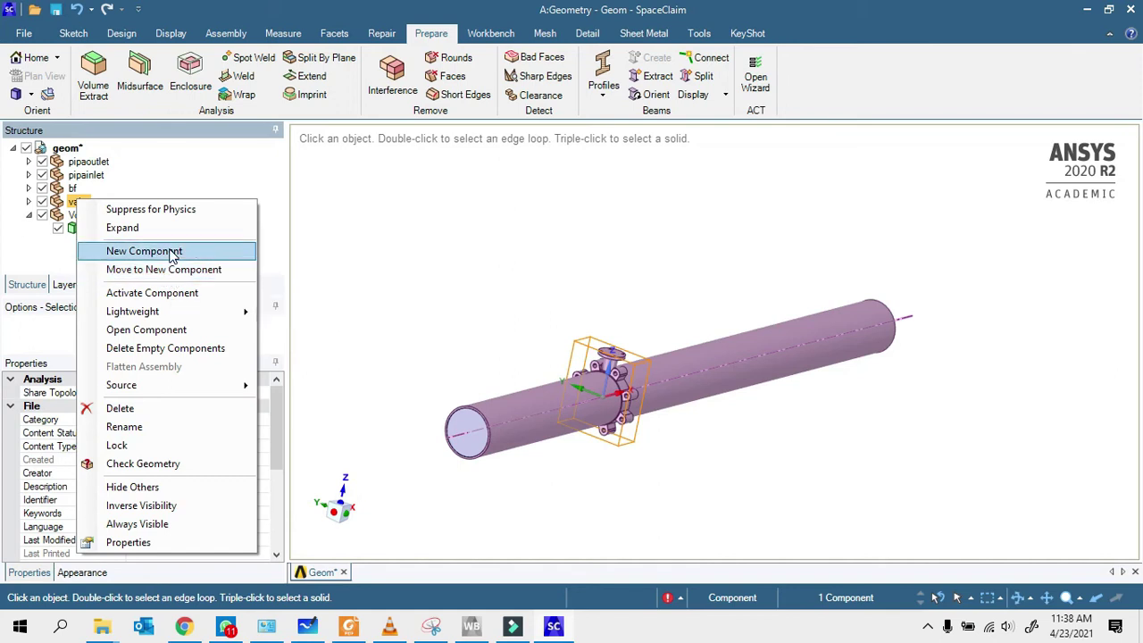
{"action": "left_click", "coordinate": [165, 215]}
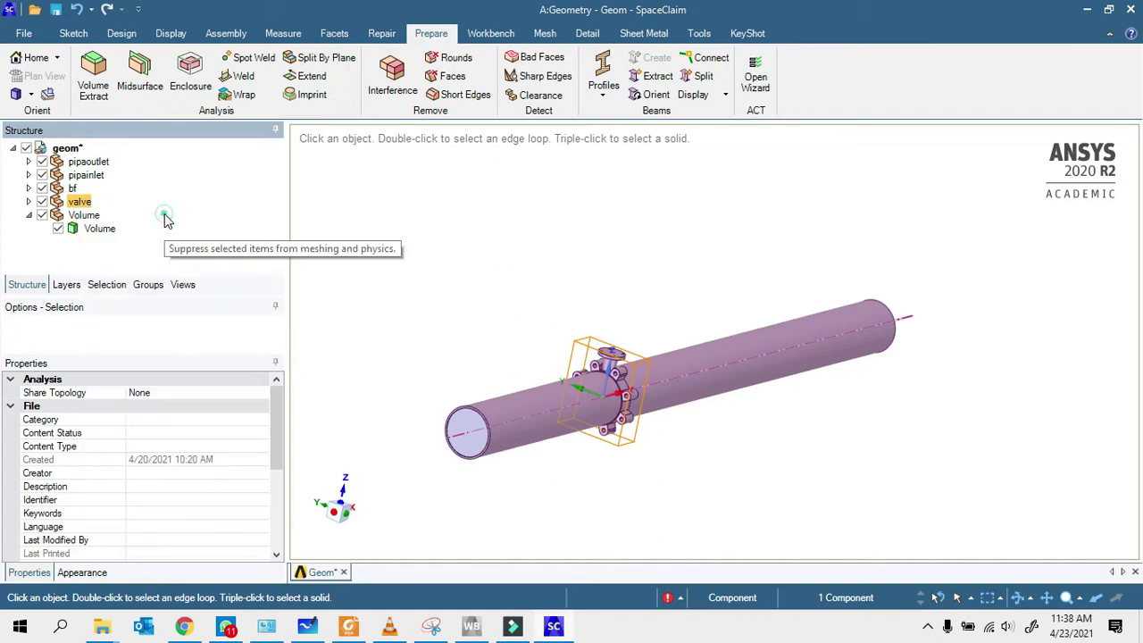
{"action": "right_click", "coordinate": [93, 188]}
{"action": "left_click", "coordinate": [92, 181]}
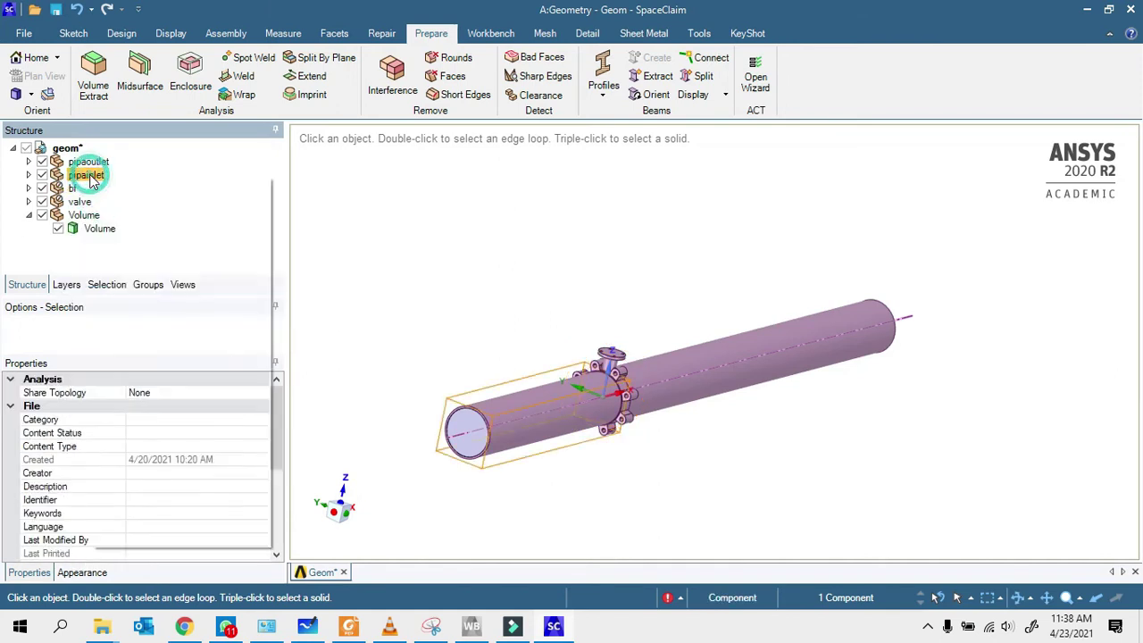
{"action": "right_click", "coordinate": [98, 163]}
{"action": "left_click", "coordinate": [122, 170]}
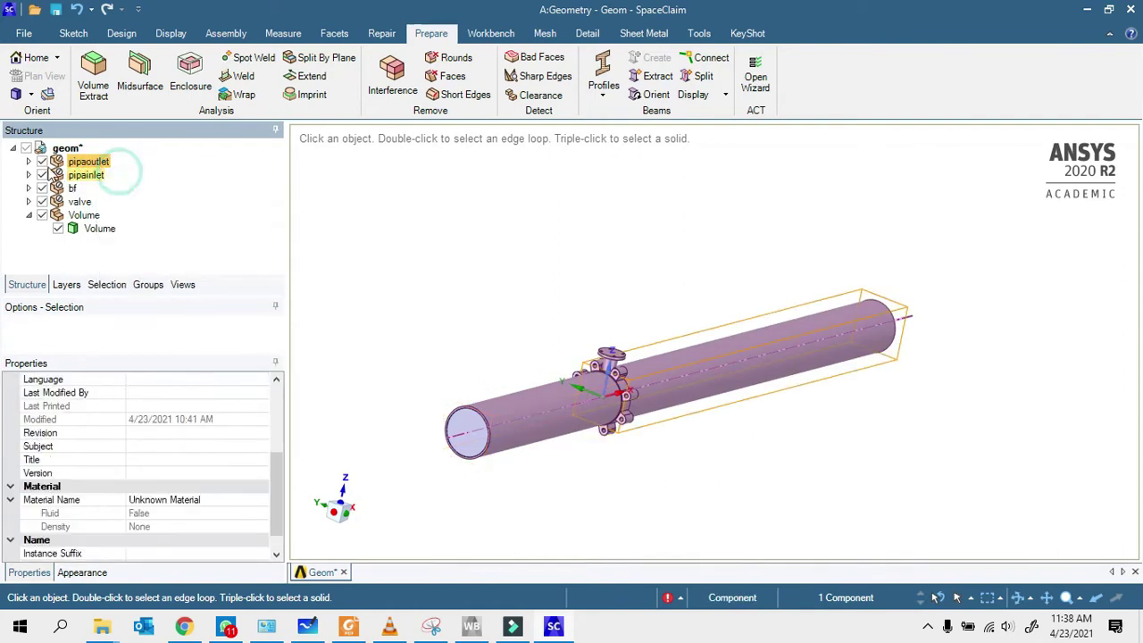
- Hide the pipaoutlet, pipainlet, bf and valve components so only the extracted volume is shown
{"action": "left_click", "coordinate": [42, 161]}
{"action": "left_click", "coordinate": [42, 175]}
{"action": "left_click", "coordinate": [42, 188]}
{"action": "left_click", "coordinate": [42, 202]}
{"action": "middle_click_drag", "start_coordinate": [625, 453], "coordinate": [604, 427]}
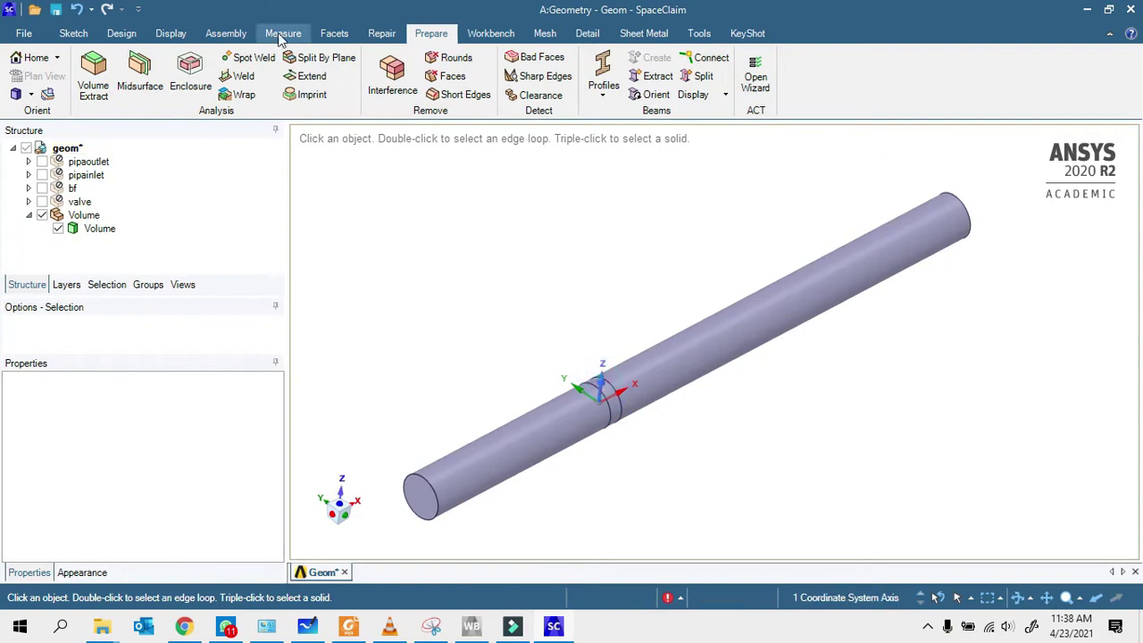
- Create a plane through the origin along the pipe axis, split the Volume body with it and remove the upper half
{"action": "left_click", "coordinate": [122, 33]}
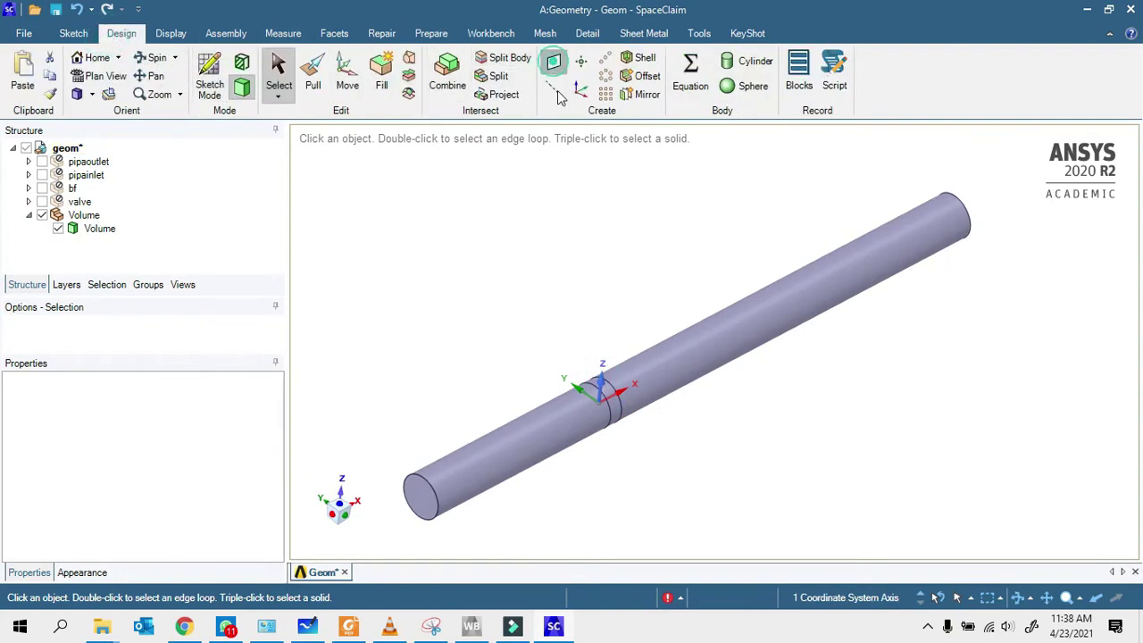
{"action": "left_click", "coordinate": [553, 60]}
{"action": "left_click", "coordinate": [505, 57]}
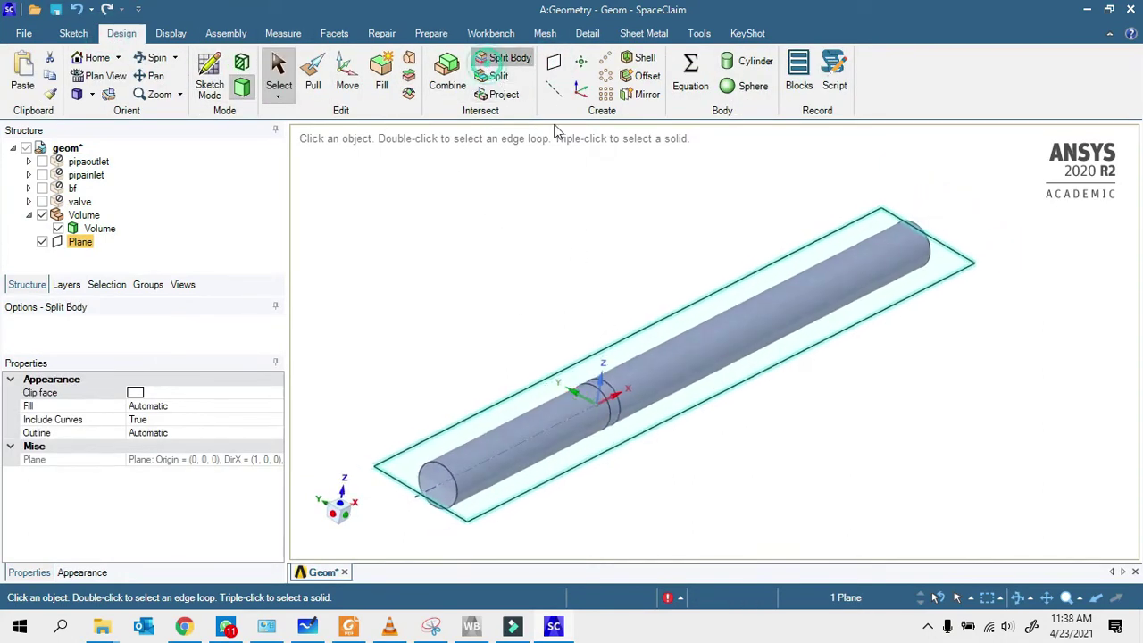
{"action": "left_click", "coordinate": [714, 334]}
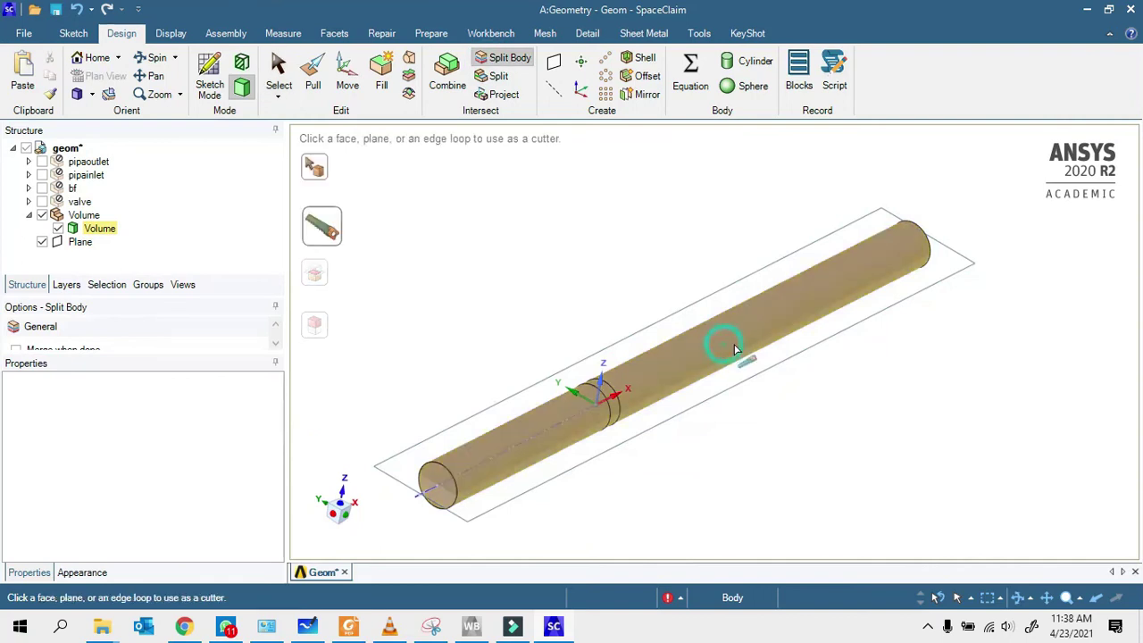
{"action": "left_click", "coordinate": [785, 366]}
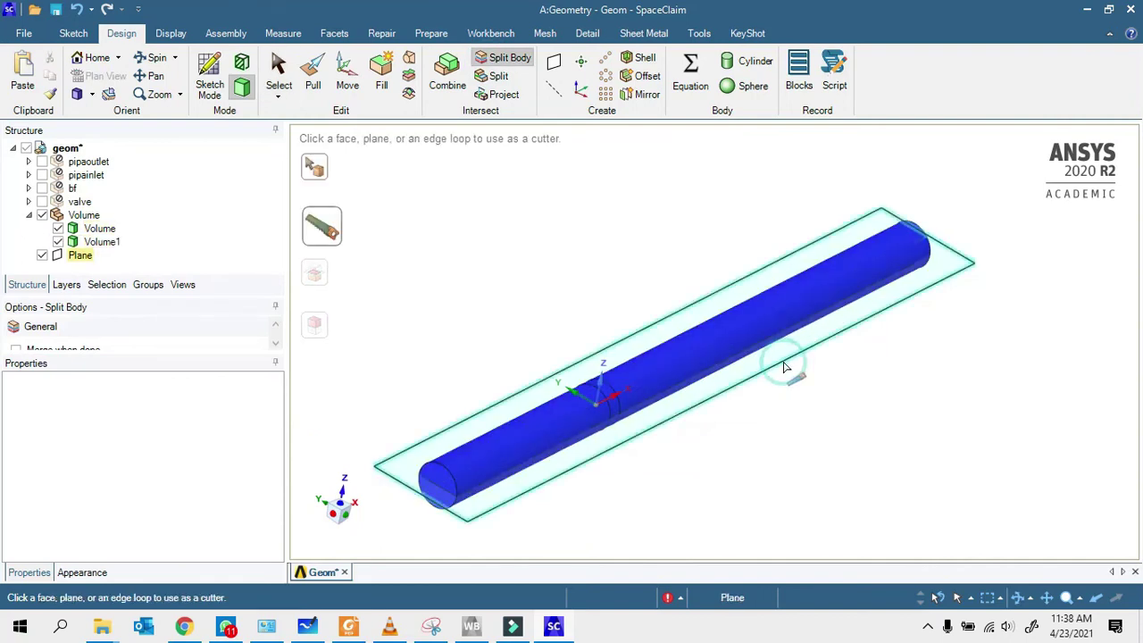
{"action": "left_click", "coordinate": [714, 335]}
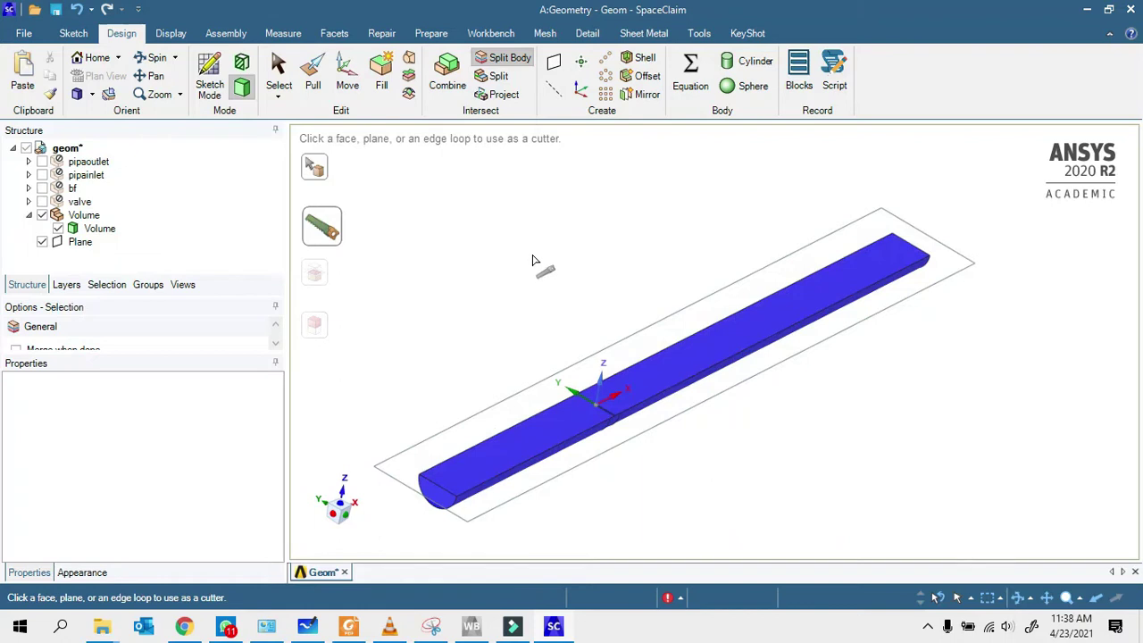
{"action": "key", "text": "Escape"}
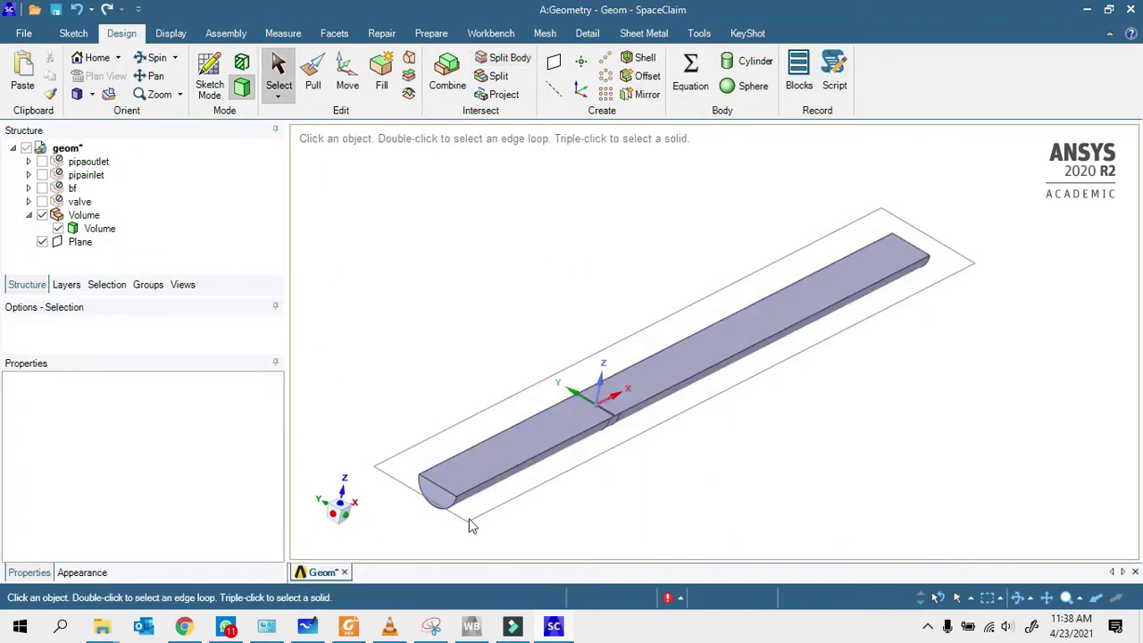
- Delete the plane used to cut the Volume body
{"action": "left_click", "coordinate": [497, 515]}
{"action": "key", "text": "Delete"}
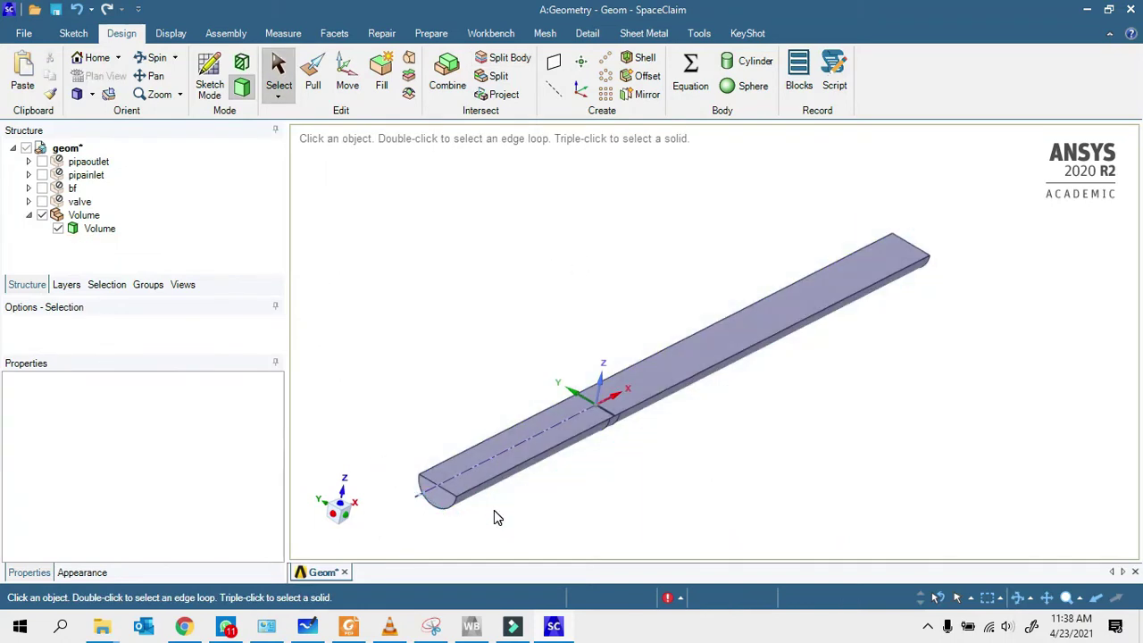
{"action": "scroll", "coordinate": [610, 423], "scroll_direction": "up", "scroll_amount": 5}
{"action": "scroll", "coordinate": [661, 402], "scroll_direction": "down", "scroll_amount": 1}
{"action": "scroll", "coordinate": [661, 401], "scroll_direction": "down", "scroll_amount": 2}
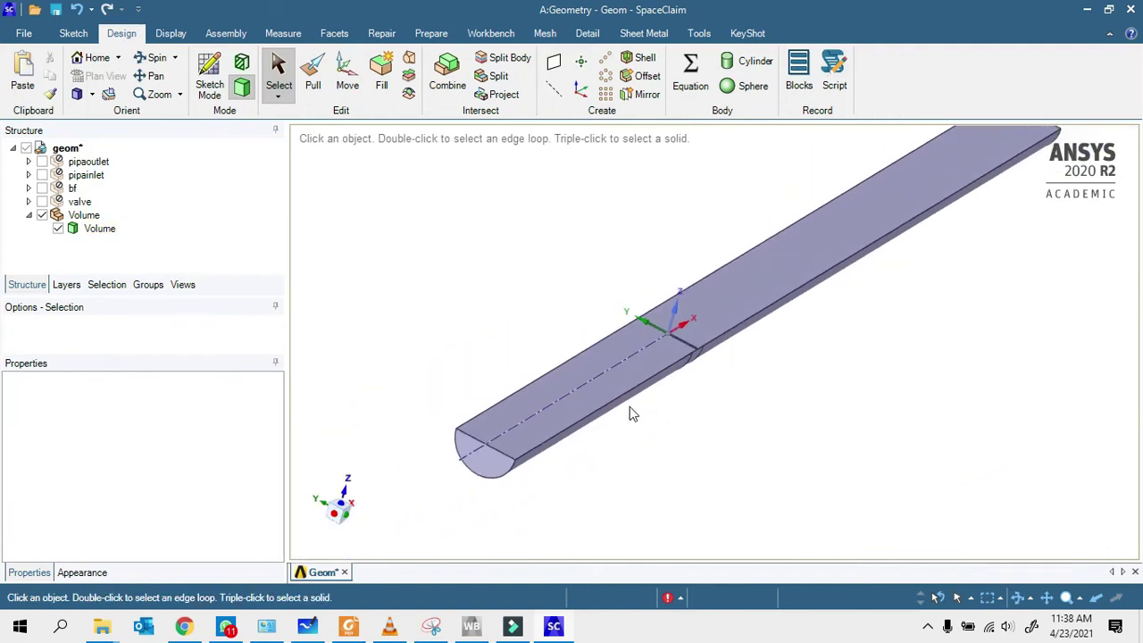
- Detach all faces of the remaining half Volume body into separate surfaces
{"action": "right_click", "coordinate": [101, 232]}
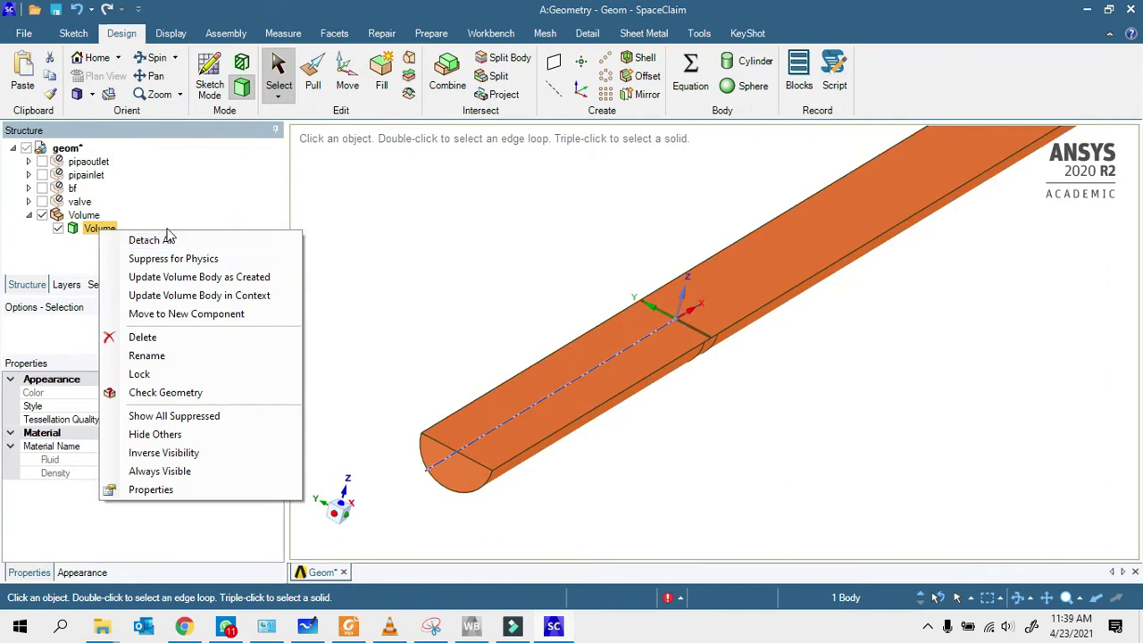
{"action": "left_click", "coordinate": [148, 240]}
{"action": "scroll", "coordinate": [396, 273], "scroll_direction": "down", "scroll_amount": 2}
{"action": "mouse_move", "coordinate": [449, 260]}
{"action": "middle_mouse_down"}
{"action": "mouse_move", "coordinate": [408, 324]}
{"action": "mouse_move", "coordinate": [331, 303]}
{"action": "middle_mouse_up"}
{"action": "scroll", "coordinate": [98, 243], "scroll_direction": "down", "scroll_amount": 5}
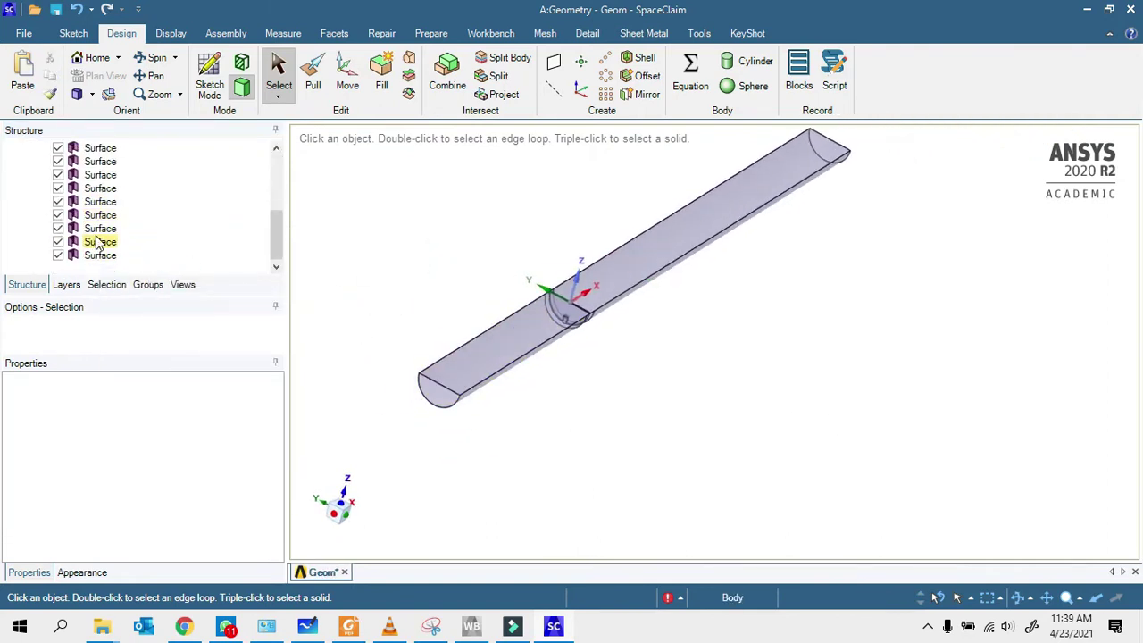
{"action": "scroll", "coordinate": [107, 189], "scroll_direction": "up", "scroll_amount": 5}
- Hide the flat mid-plane surface of the half pipe to protect it from selection
{"action": "left_click", "coordinate": [510, 337]}
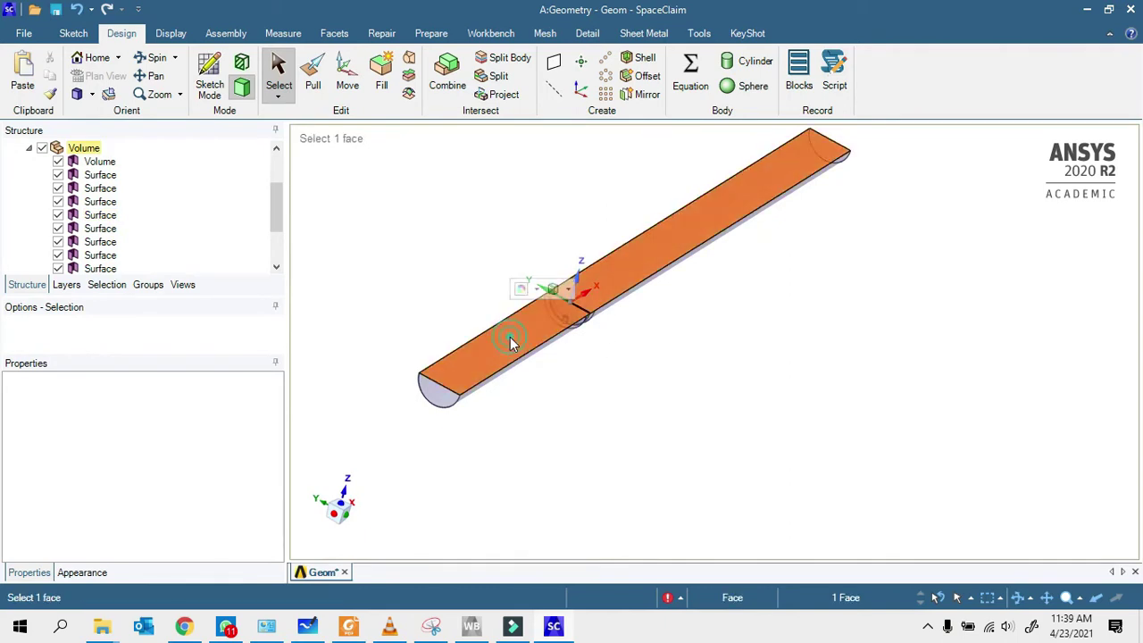
{"action": "right_click", "coordinate": [497, 356]}
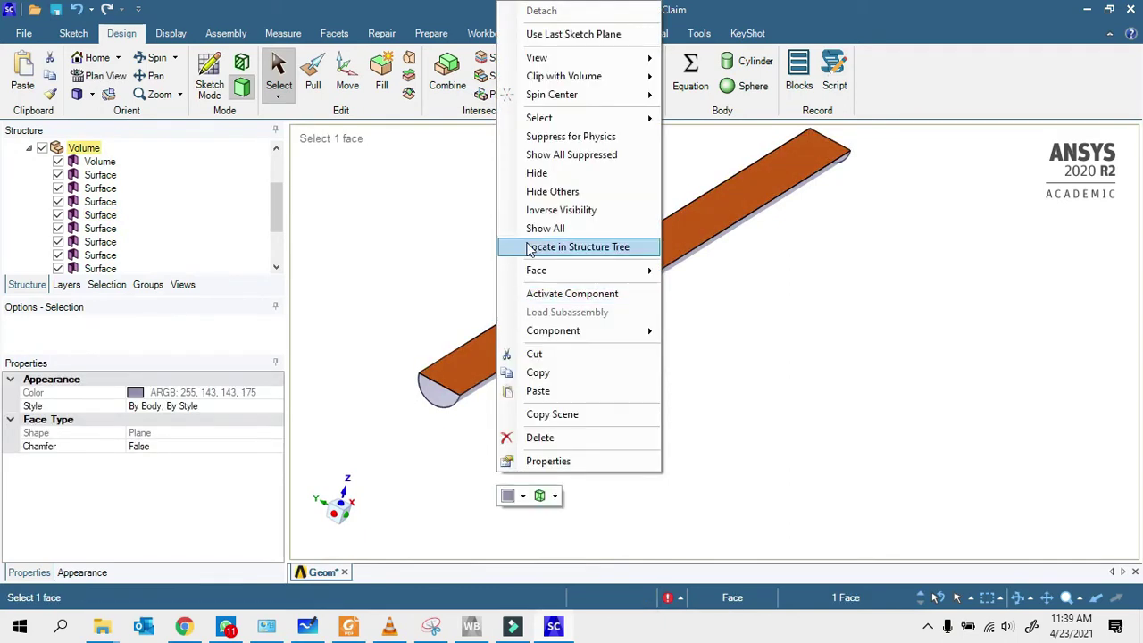
{"action": "left_click", "coordinate": [562, 175]}
- Delete all the visible half-pipe surfaces and axis lines, and show the hidden mid-plane surface again
{"action": "left_click_drag", "start_coordinate": [343, 137], "coordinate": [912, 498]}
{"action": "right_click", "coordinate": [649, 288]}
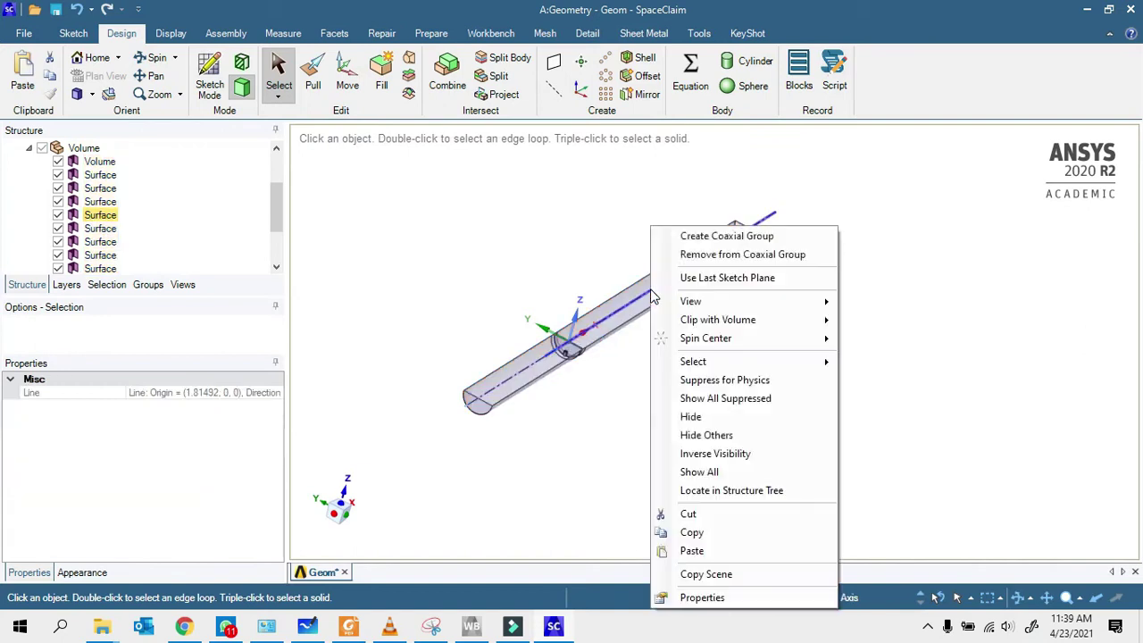
{"action": "left_click", "coordinate": [472, 212]}
{"action": "left_click_drag", "start_coordinate": [848, 367], "coordinate": [866, 473]}
{"action": "key", "text": "Delete"}
{"action": "left_click", "coordinate": [58, 229]}
- Examine the mid-plane surface and its narrow valve-disc slot in a view normal to the Z axis
{"action": "scroll", "coordinate": [613, 400], "scroll_direction": "up", "scroll_amount": 5}
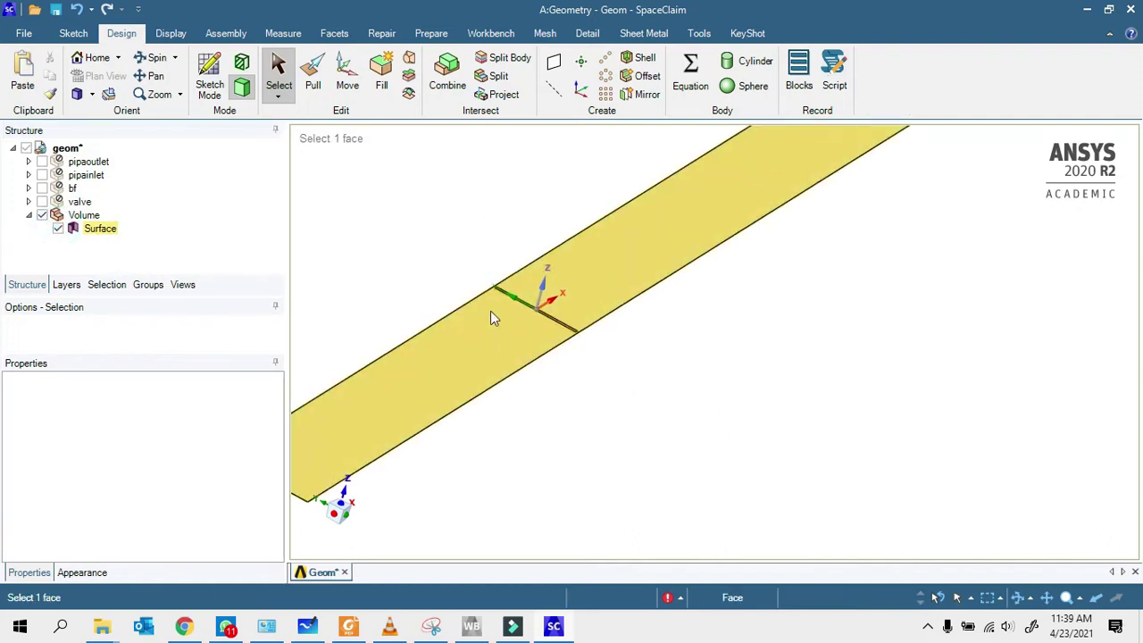
{"action": "scroll", "coordinate": [491, 319], "scroll_direction": "up", "scroll_amount": 4}
{"action": "left_click", "coordinate": [347, 487]}
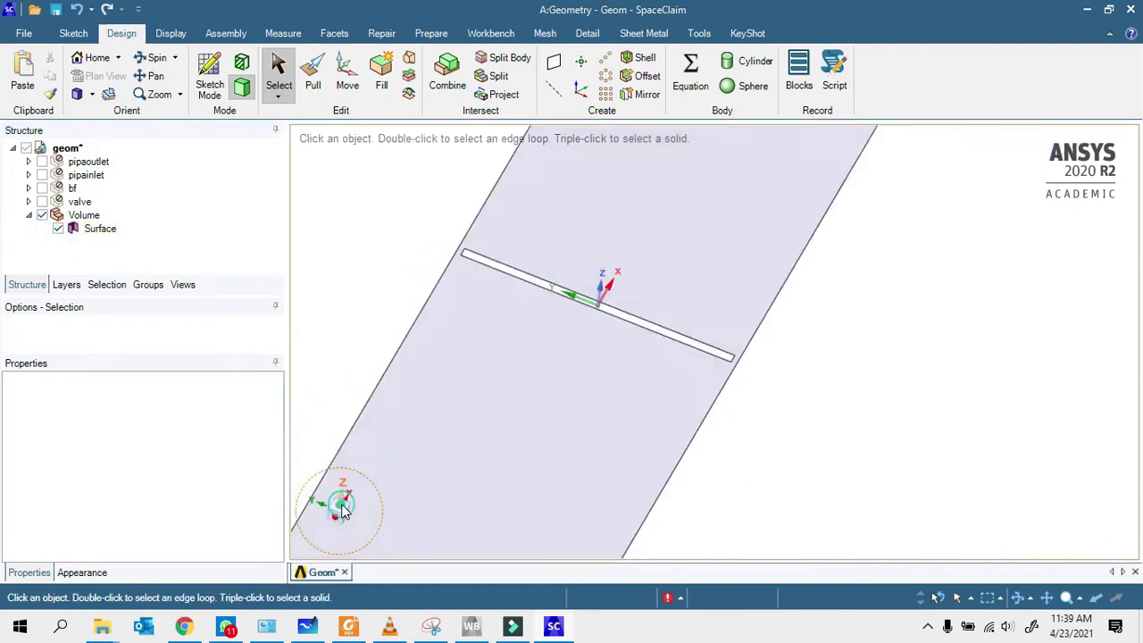
{"action": "middle_click_drag", "start_coordinate": [645, 368], "coordinate": [318, 503]}
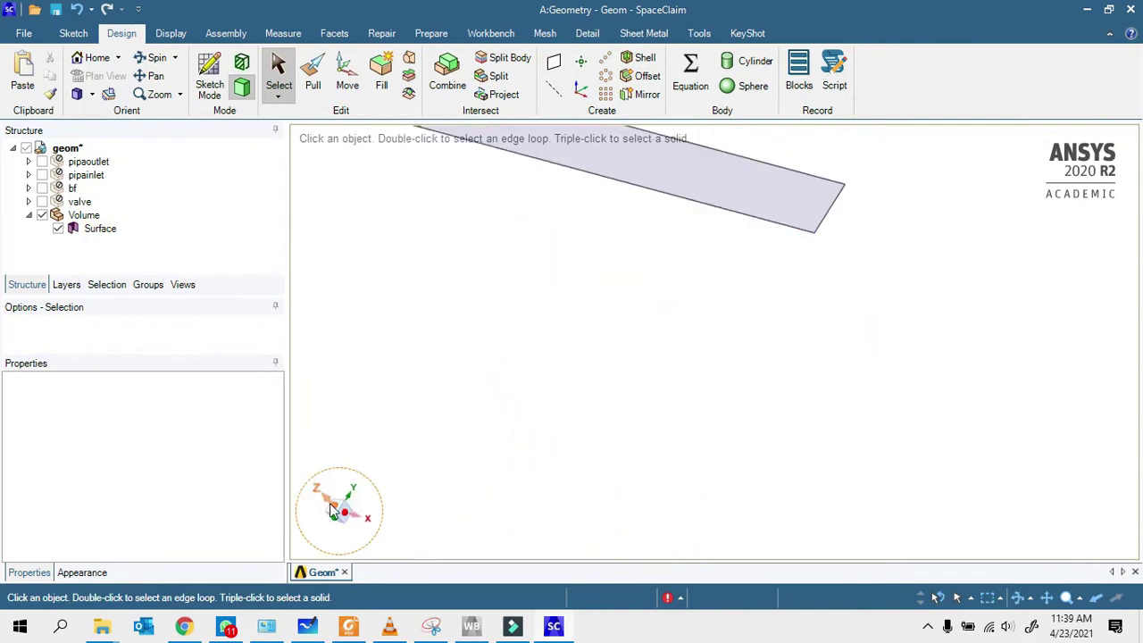
{"action": "left_click", "coordinate": [332, 509]}
{"action": "scroll", "coordinate": [696, 318], "scroll_direction": "up", "scroll_amount": 2}
{"action": "left_click", "coordinate": [595, 302]}
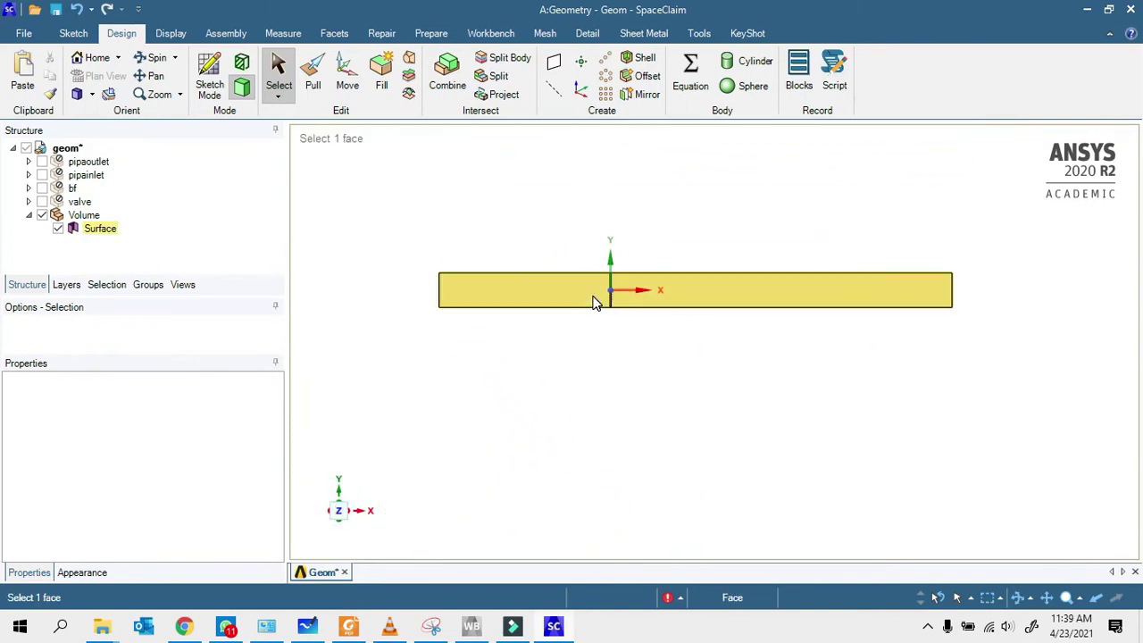
{"action": "scroll", "coordinate": [619, 299], "scroll_direction": "up", "scroll_amount": 3}
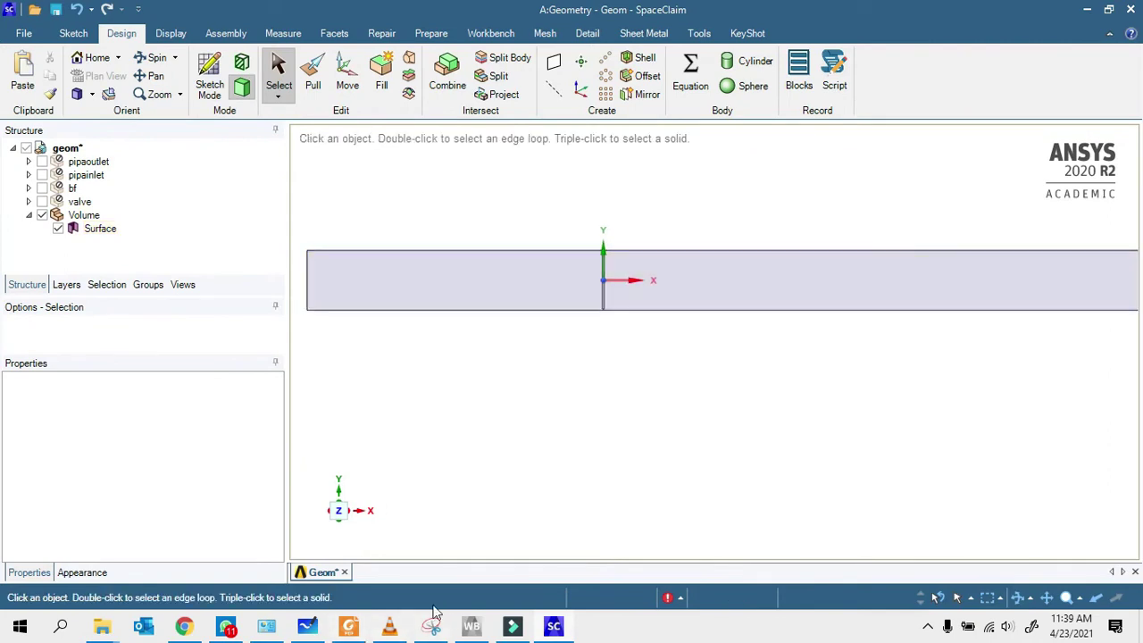
- Switch to Microsoft Whiteboard to review the valve rotation sketch, and return to SpaceClaim
{"action": "left_click", "coordinate": [307, 629]}
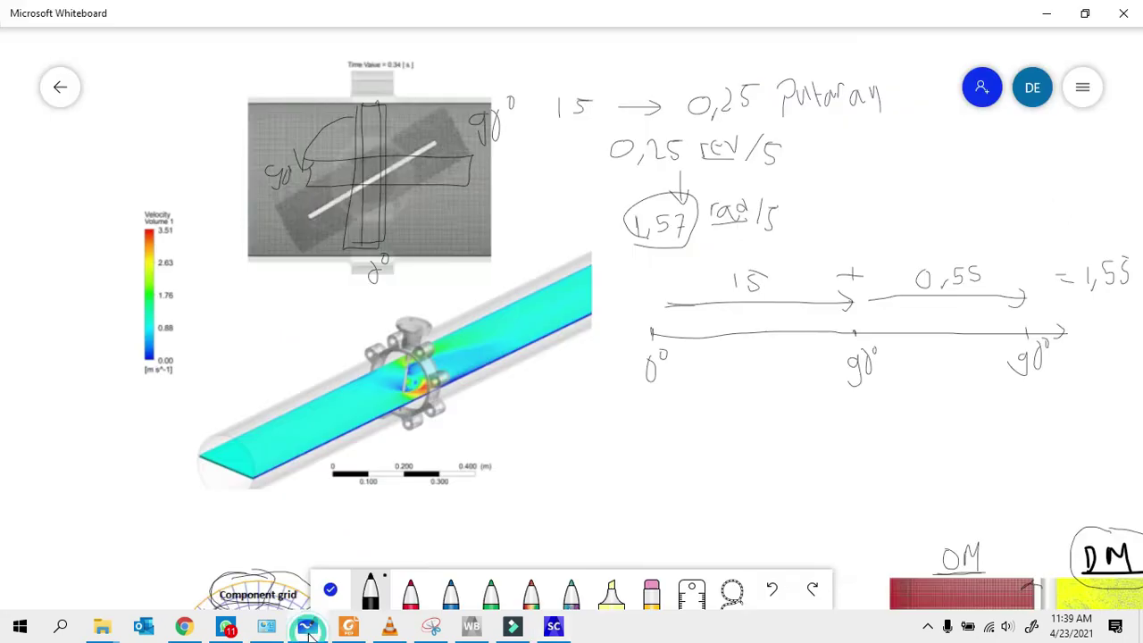
{"action": "scroll", "coordinate": [426, 403], "scroll_direction": "down", "scroll_amount": 2, "text": "ctrl"}
{"action": "scroll", "coordinate": [345, 549], "scroll_direction": "up", "scroll_amount": 4, "text": "ctrl"}
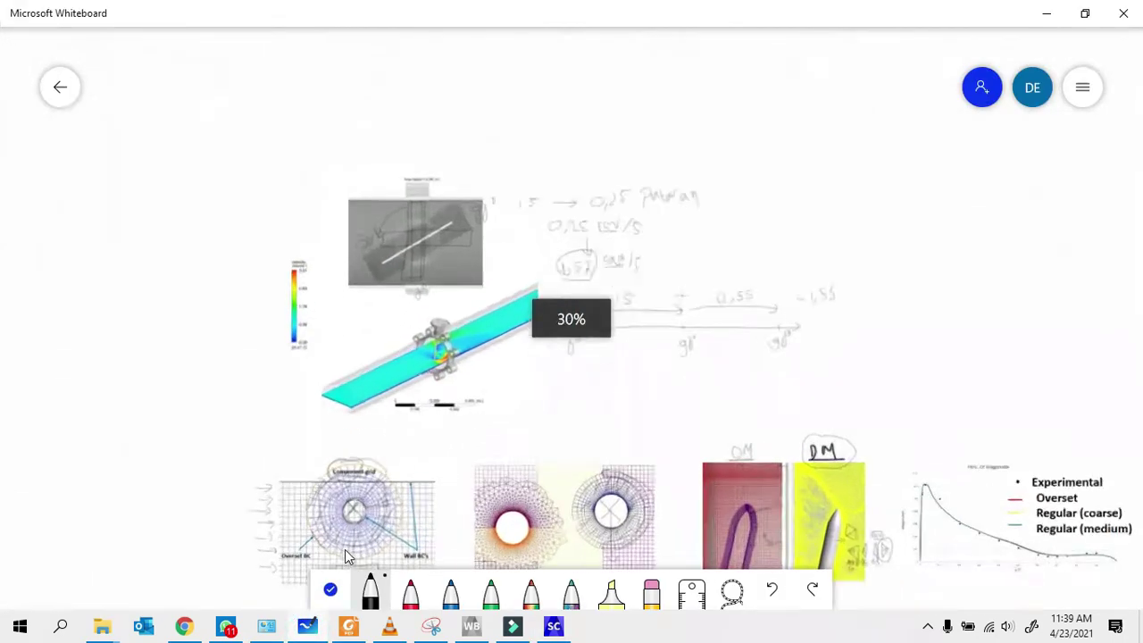
{"action": "left_click", "coordinate": [1046, 13]}
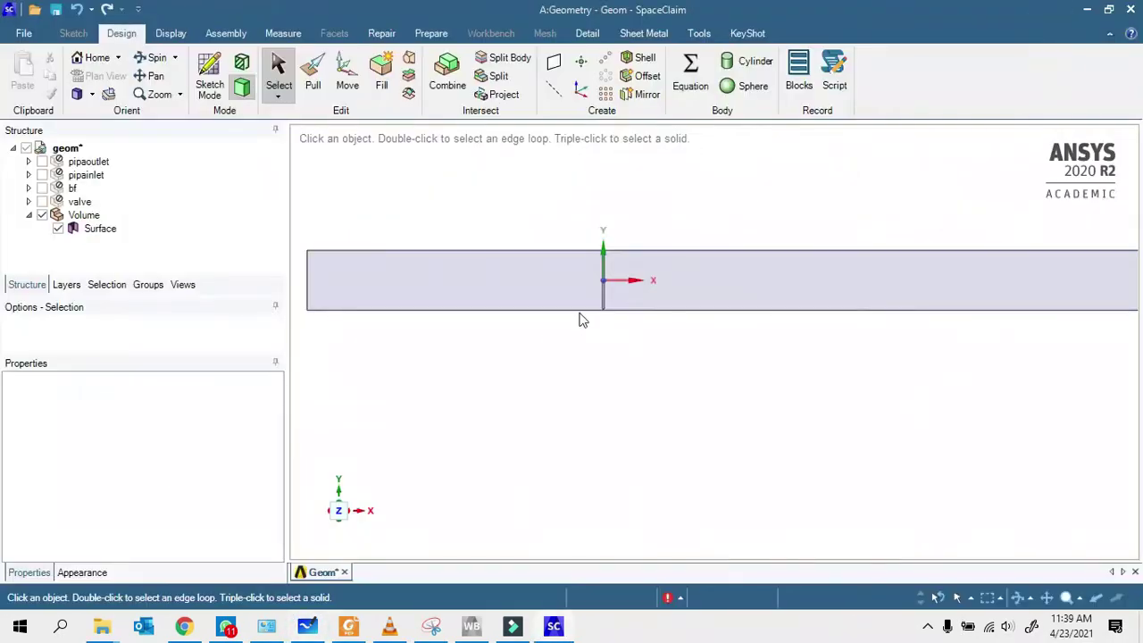
{"action": "left_click", "coordinate": [585, 308]}
{"action": "double_click", "coordinate": [583, 192]}
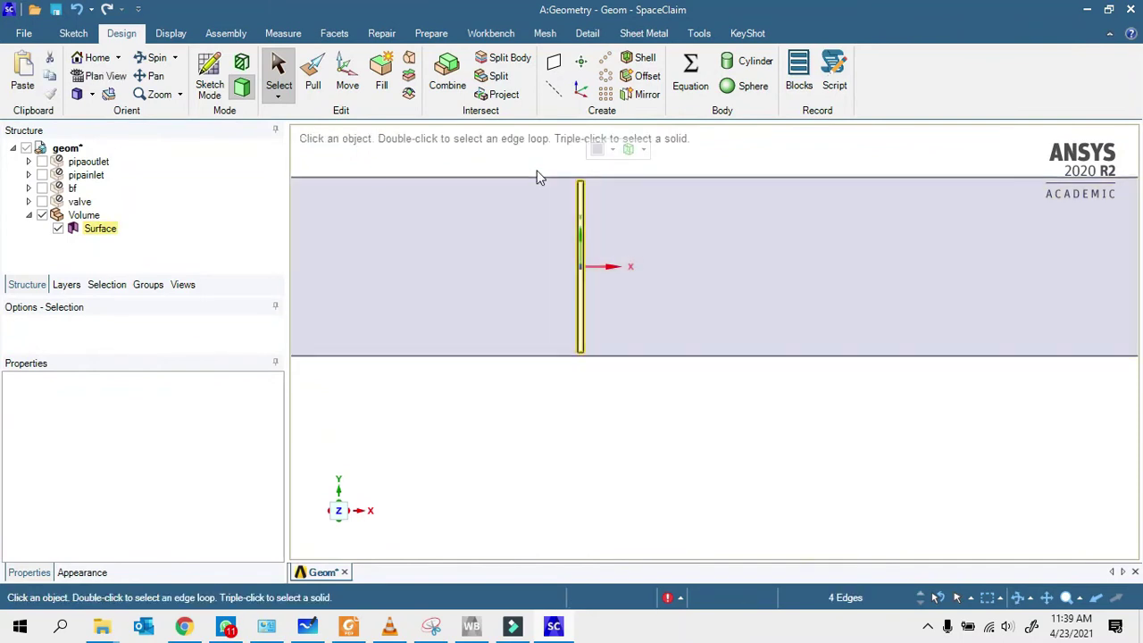
{"action": "left_click", "coordinate": [586, 197]}
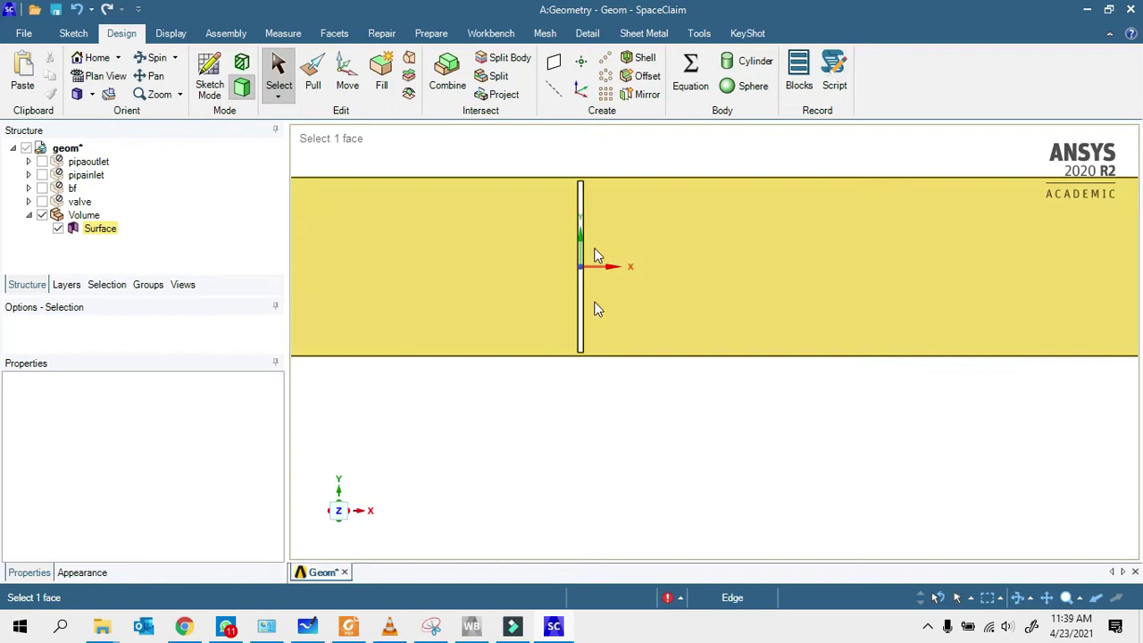
{"action": "key", "text": "Escape"}
{"action": "left_click", "coordinate": [586, 221]}
{"action": "left_click", "coordinate": [586, 220]}
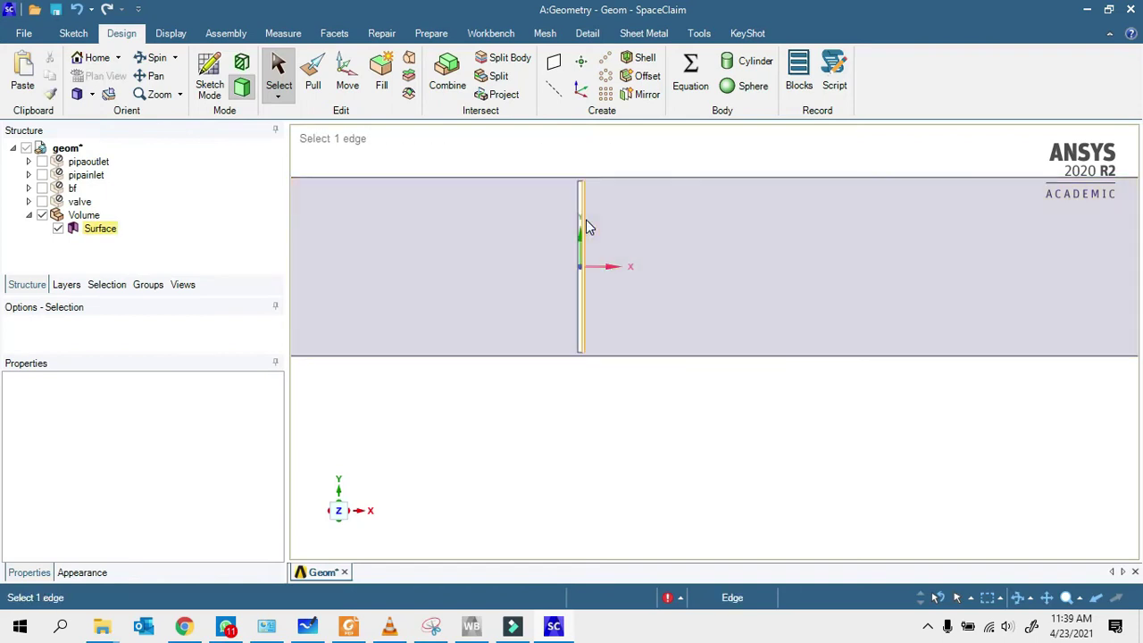
{"action": "left_click", "coordinate": [589, 169]}
{"action": "double_click", "coordinate": [585, 203]}
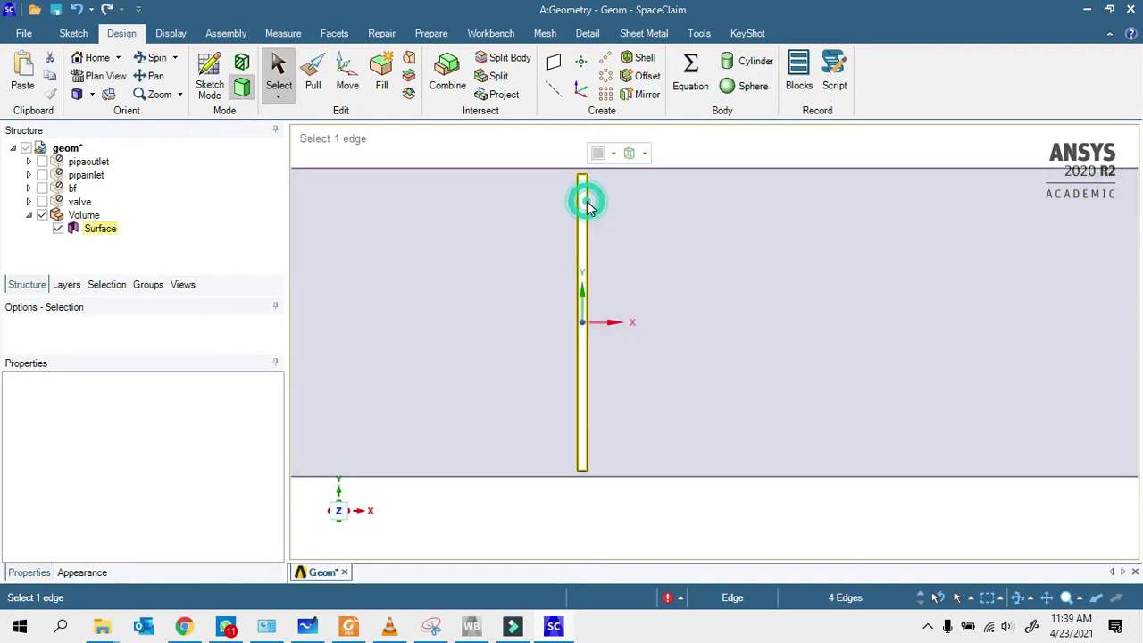
{"action": "left_click", "coordinate": [466, 168]}
- Pull the valve-disc slot's four edges outward with No merge, entering 25 mm, to create a separate rectangular surface around the slot
{"action": "double_click", "coordinate": [572, 232]}
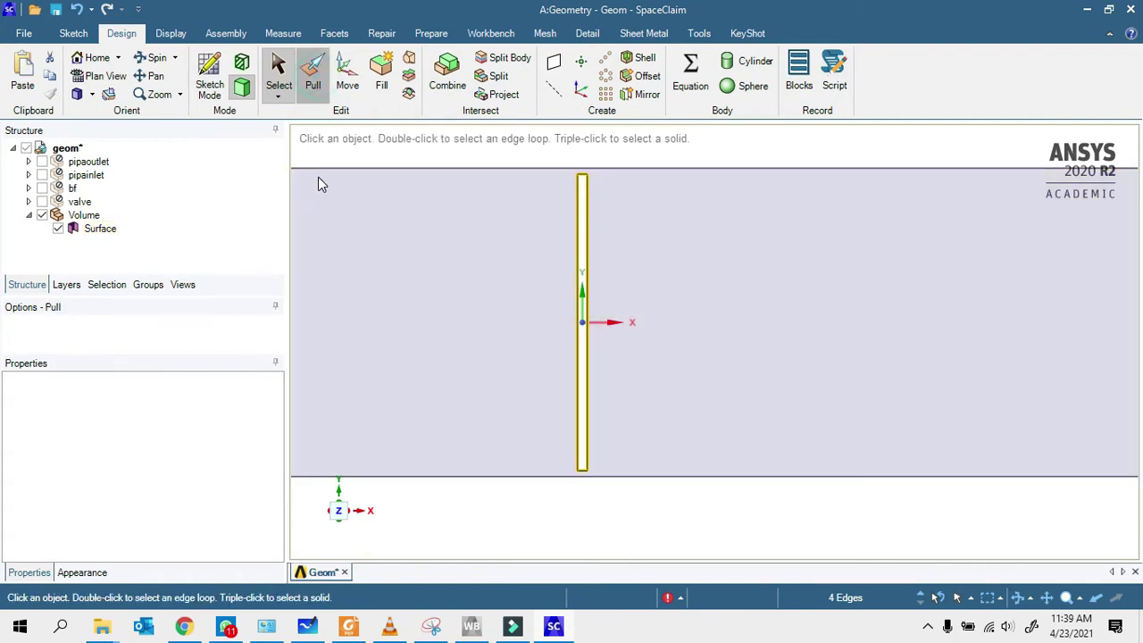
{"action": "key", "text": "p"}
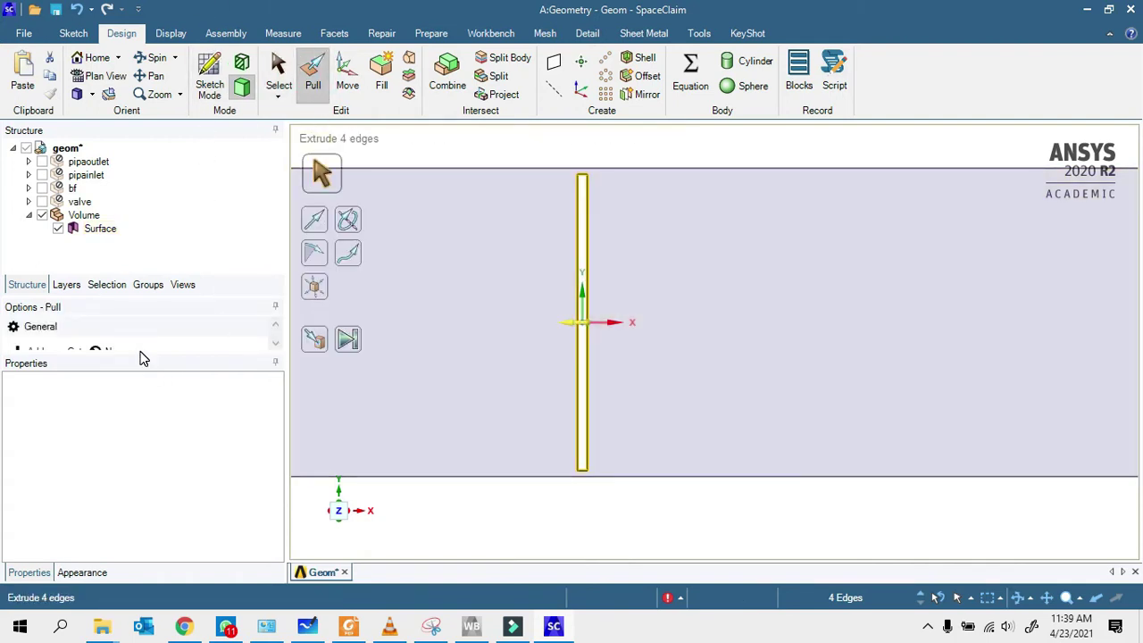
{"action": "left_click_drag", "start_coordinate": [139, 354], "coordinate": [124, 418]}
{"action": "left_click", "coordinate": [107, 355]}
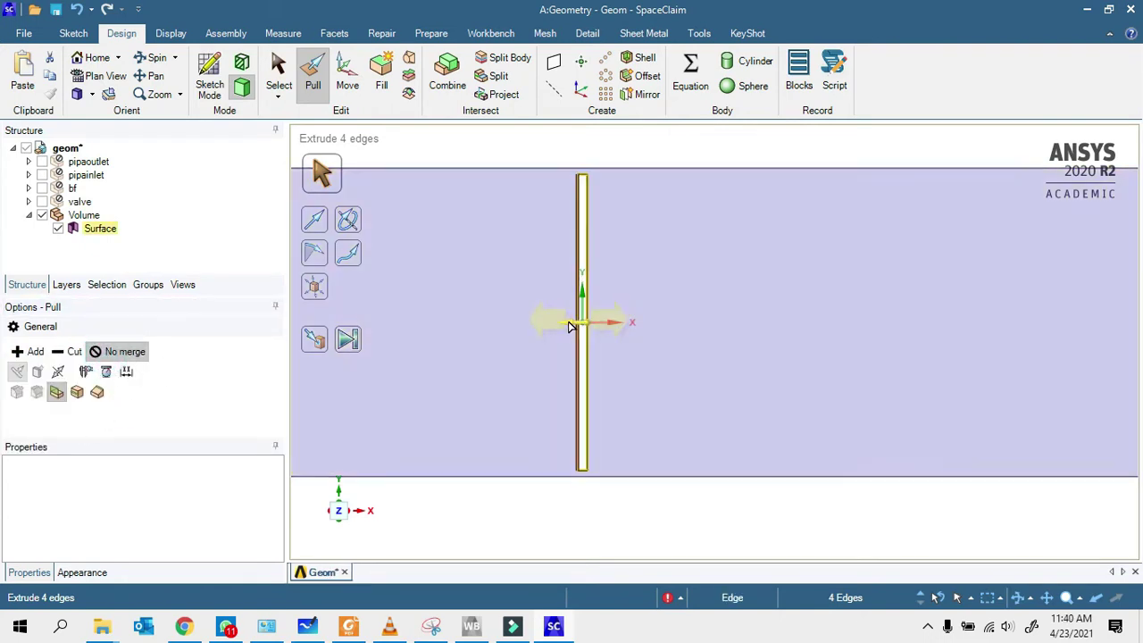
{"action": "left_click_drag", "start_coordinate": [566, 324], "coordinate": [614, 318]}
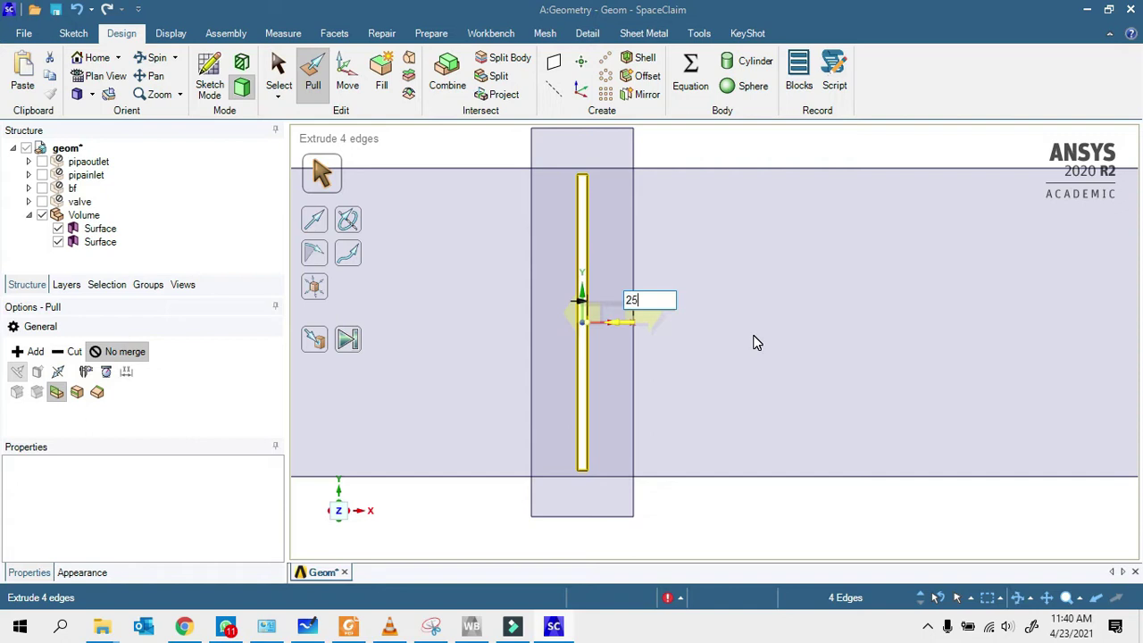
{"action": "key", "text": "Return"}
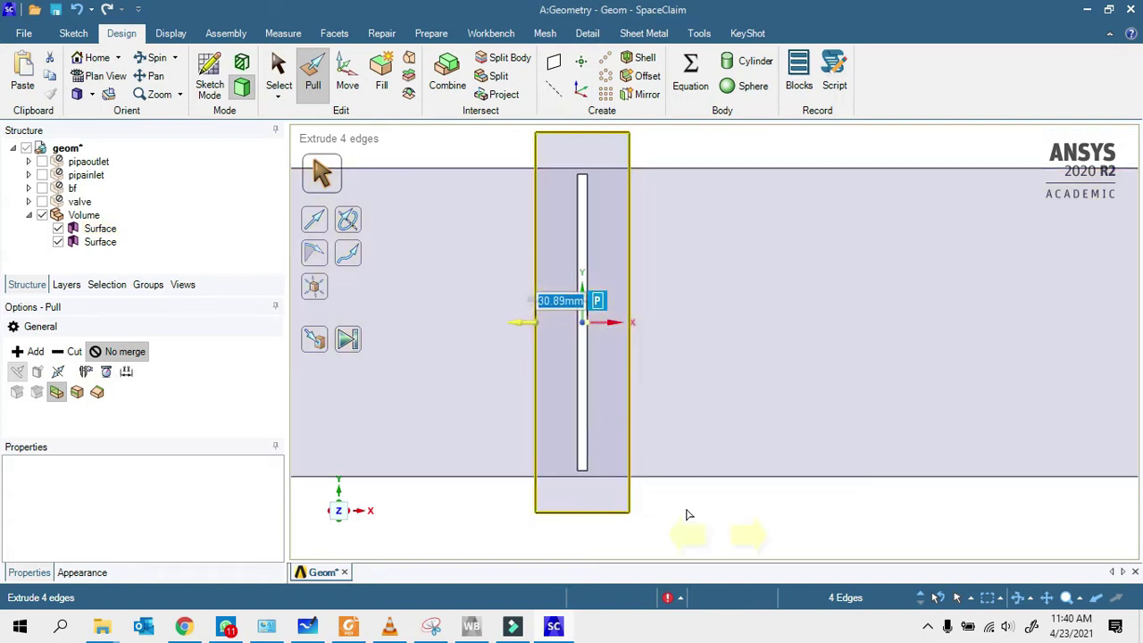
- Try to set the rectangular surface's pull distance to 25 mm, and undo the change
{"action": "scroll", "coordinate": [541, 337], "scroll_direction": "up", "scroll_amount": 3}
{"action": "middle_click_drag", "start_coordinate": [523, 301], "coordinate": [679, 337]}
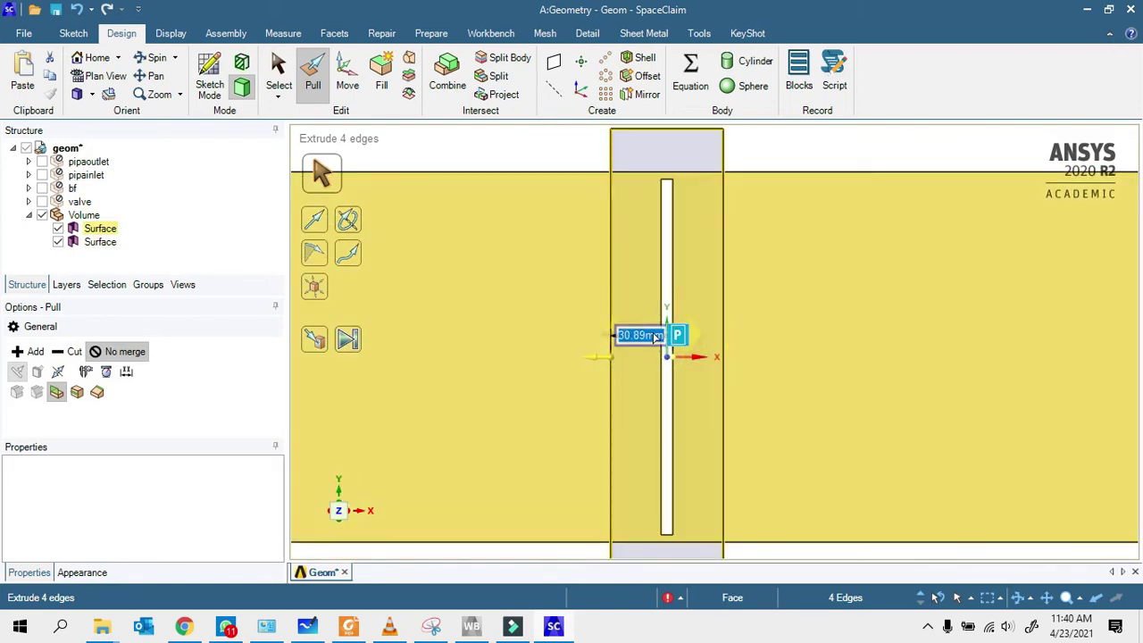
{"action": "type", "text": "2"}
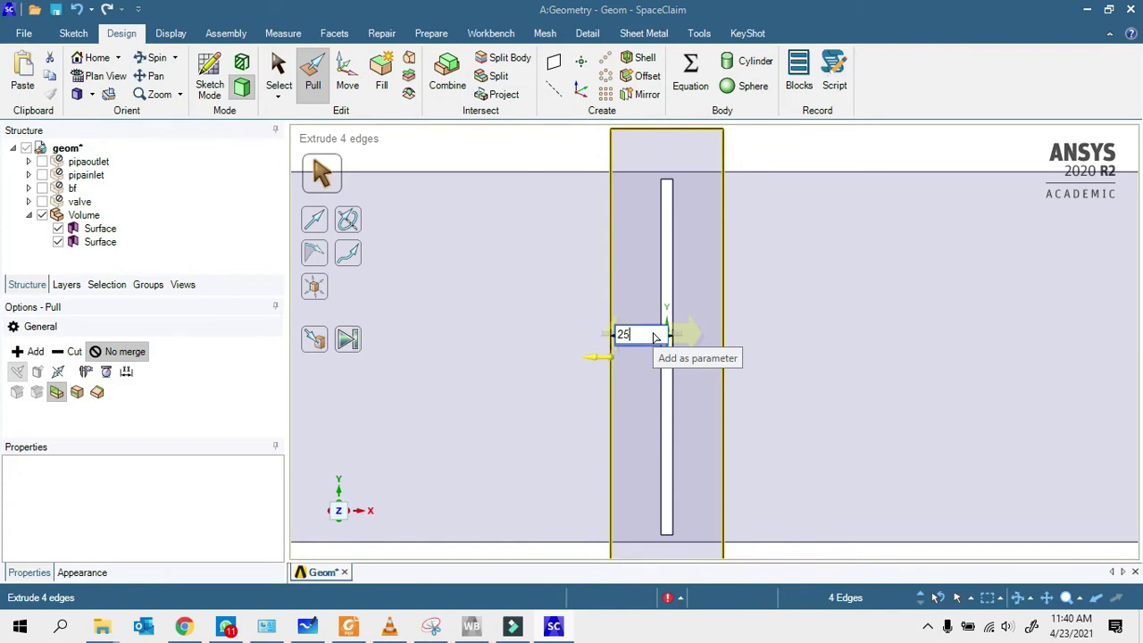
{"action": "type", "text": "5"}
{"action": "key", "text": "Return"}
{"action": "scroll", "coordinate": [587, 192], "scroll_direction": "down", "scroll_amount": 3}
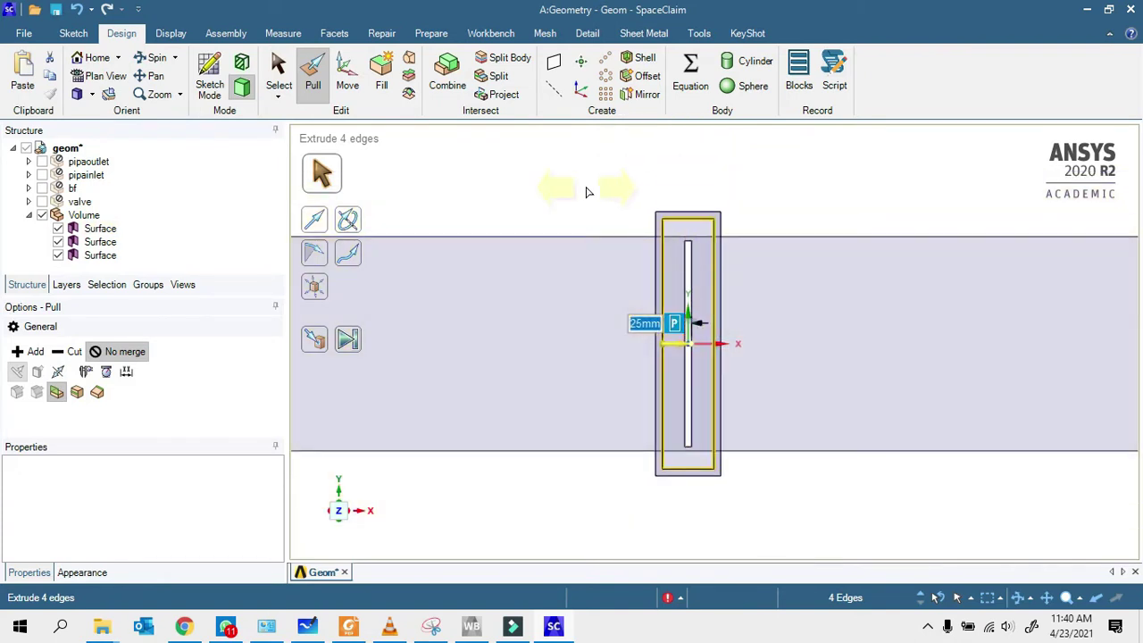
{"action": "key", "text": "ctrl+z"}
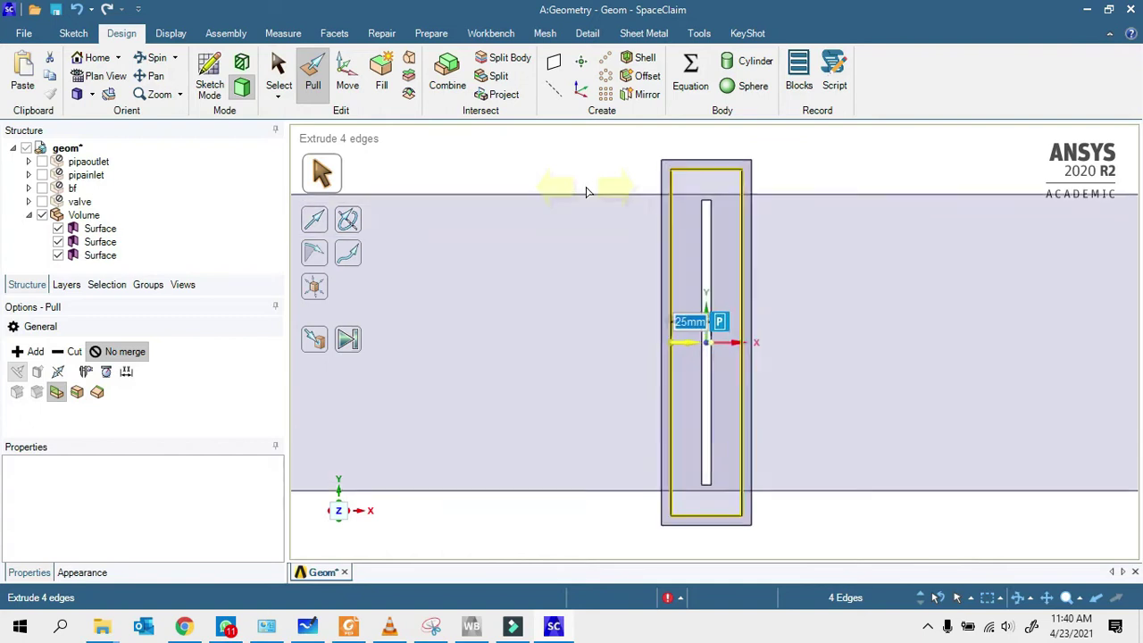
{"action": "key", "text": "ctrl+z"}
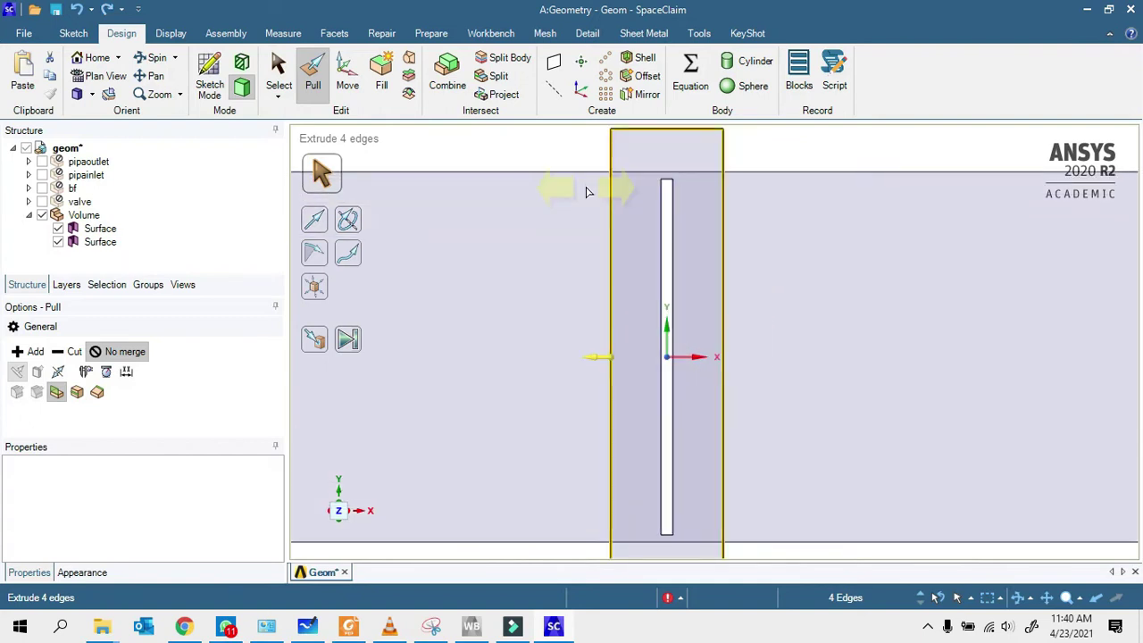
{"action": "key", "text": "Escape"}
- Hide the long mid-plane pipe surface so that only the new rectangular surface around the valve slot is displayed
{"action": "scroll", "coordinate": [585, 200], "scroll_direction": "down", "scroll_amount": 3}
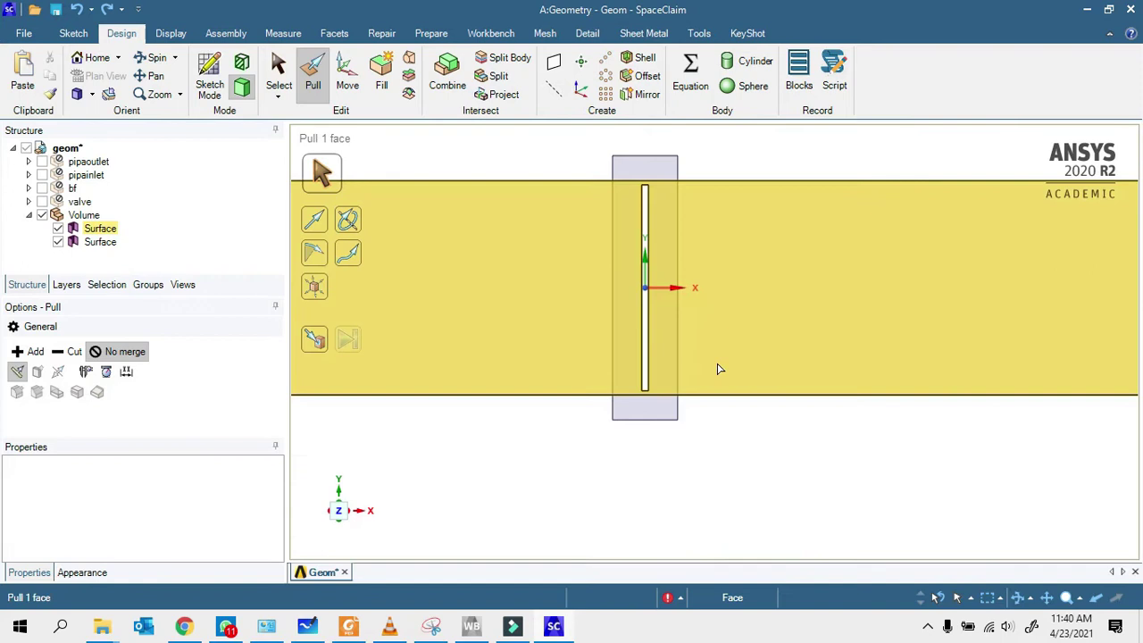
{"action": "left_click", "coordinate": [56, 234]}
{"action": "left_click", "coordinate": [57, 229]}
{"action": "left_click", "coordinate": [96, 242]}
{"action": "left_click", "coordinate": [57, 242]}
{"action": "left_click", "coordinate": [621, 420]}
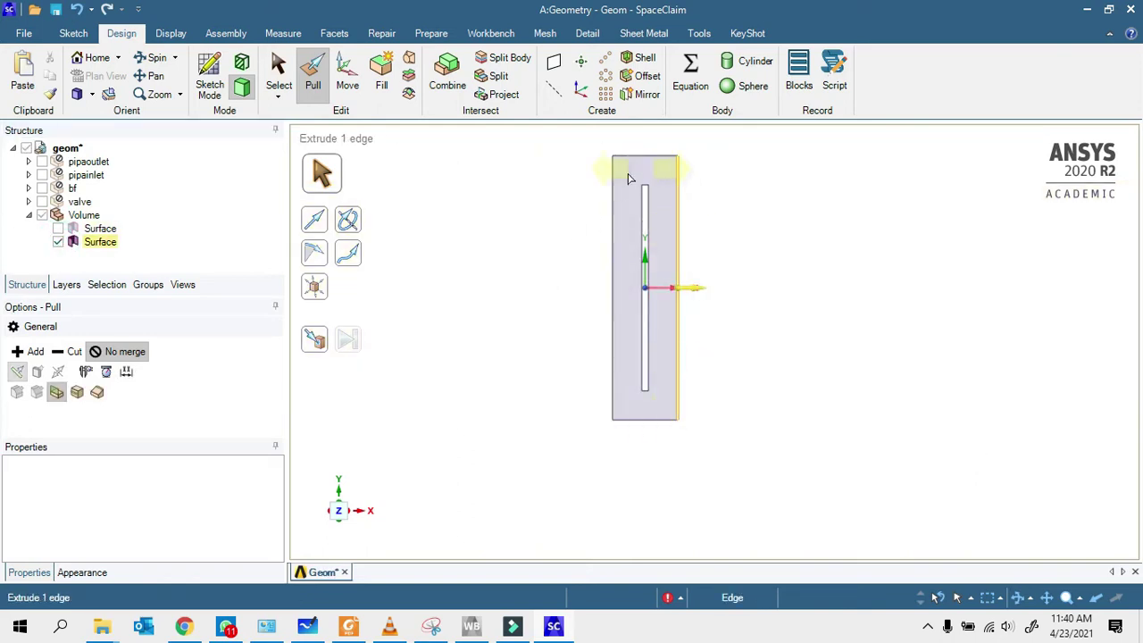
{"action": "key", "text": "Escape"}
{"action": "left_click", "coordinate": [663, 181]}
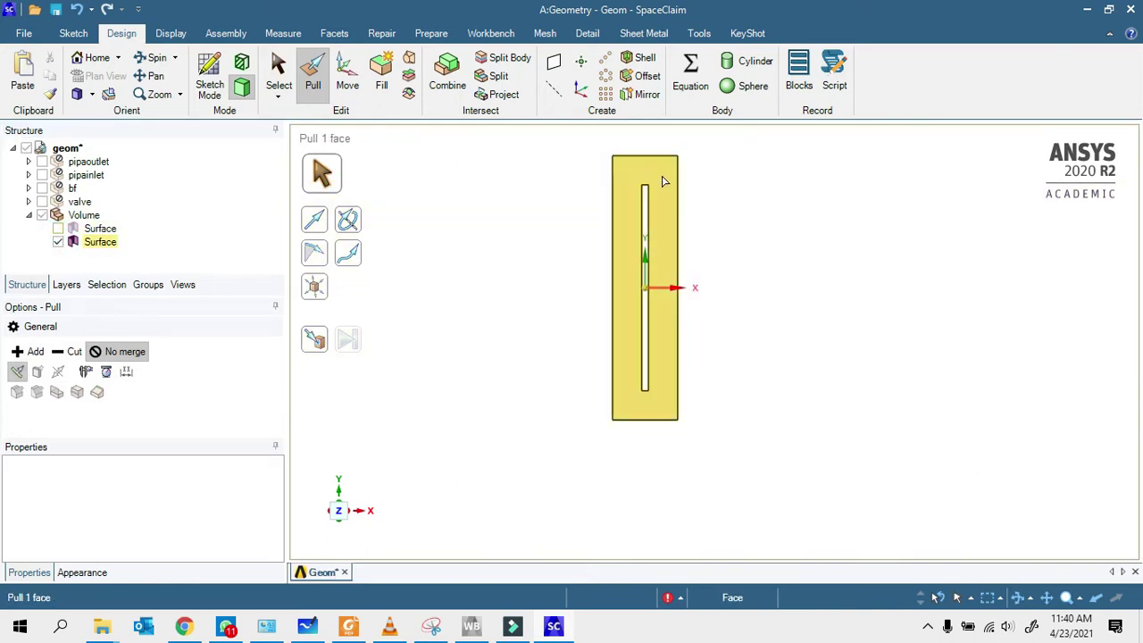
{"action": "key", "text": "Escape"}
{"action": "left_click", "coordinate": [612, 198]}
{"action": "key", "text": "Escape"}
- Try rotating the slotted rectangular surface about the Z axis with the Move tool, and undo the rotation
{"action": "left_click", "coordinate": [348, 85]}
{"action": "left_click", "coordinate": [650, 232]}
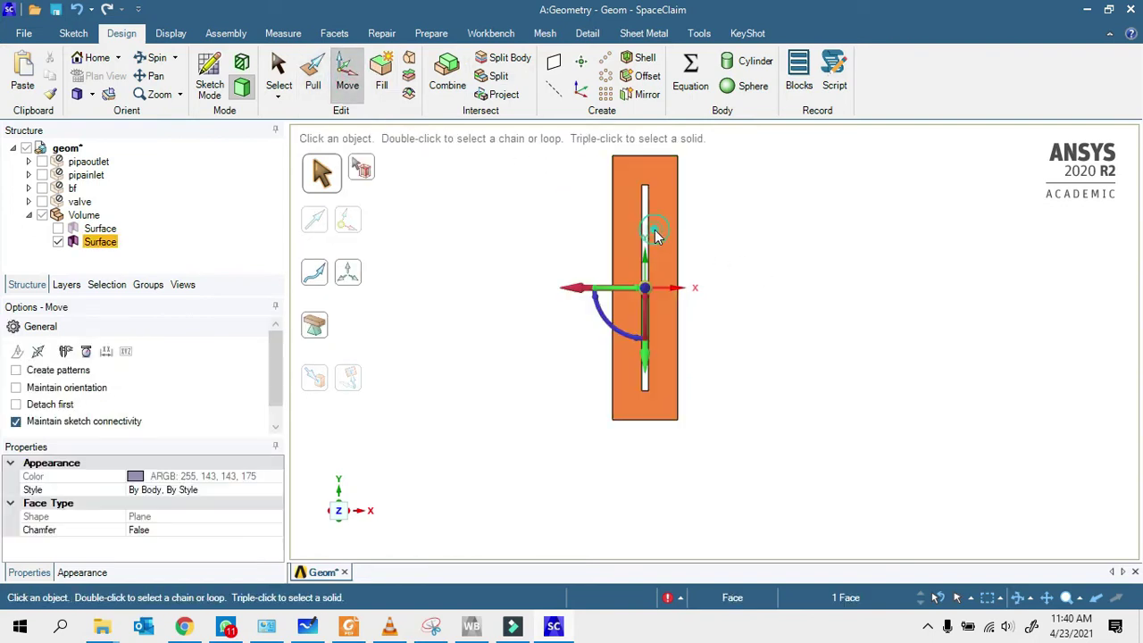
{"action": "left_click_drag", "start_coordinate": [632, 334], "coordinate": [638, 270]}
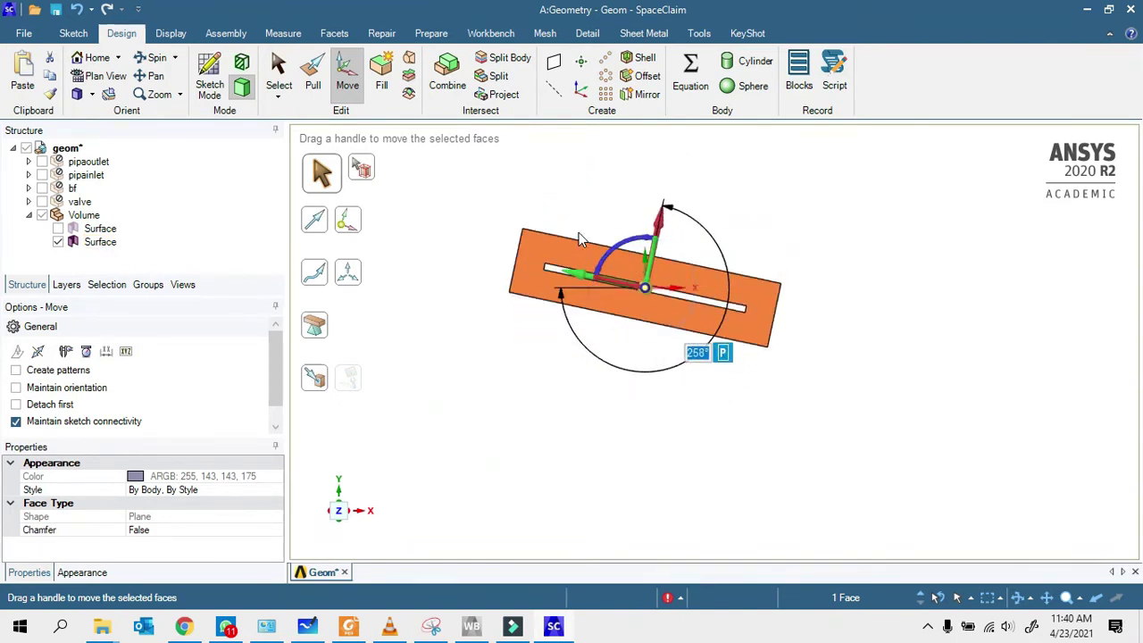
{"action": "key", "text": "ctrl+z"}
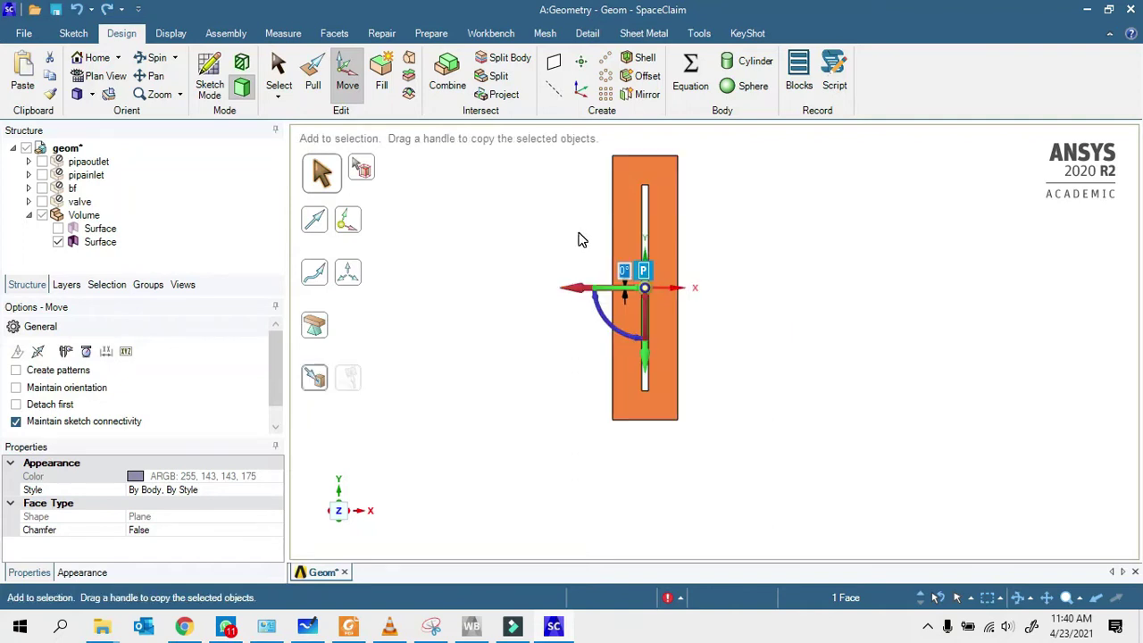
{"action": "left_click", "coordinate": [580, 240]}
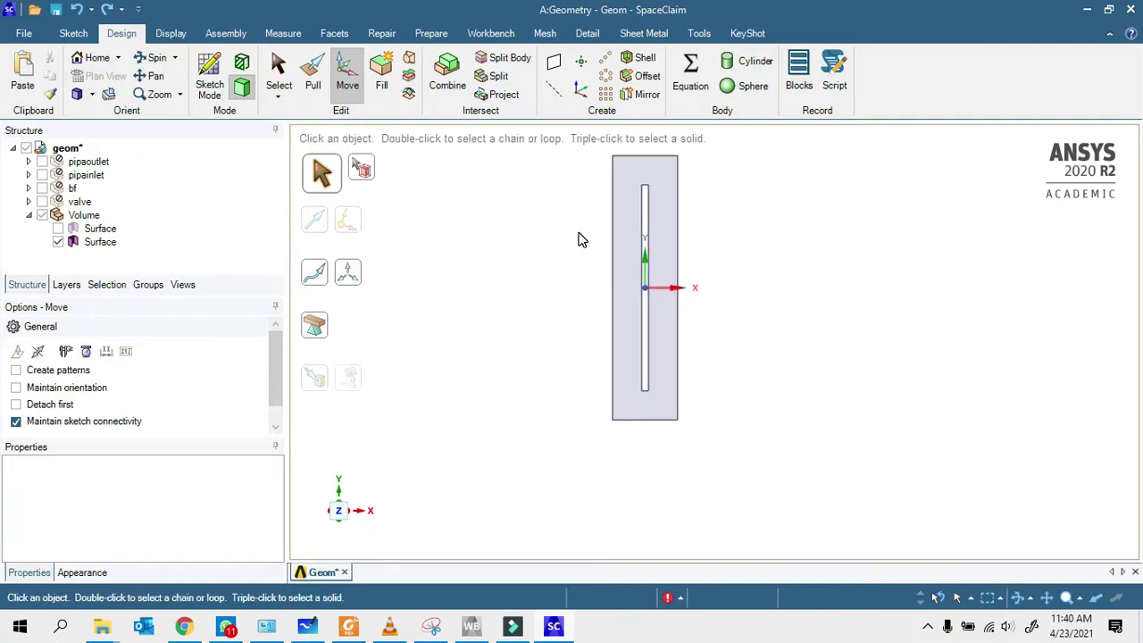
- Rename the slotted rectangular surface as komponennya-zone
{"action": "left_click", "coordinate": [661, 294]}
{"action": "right_click", "coordinate": [99, 241]}
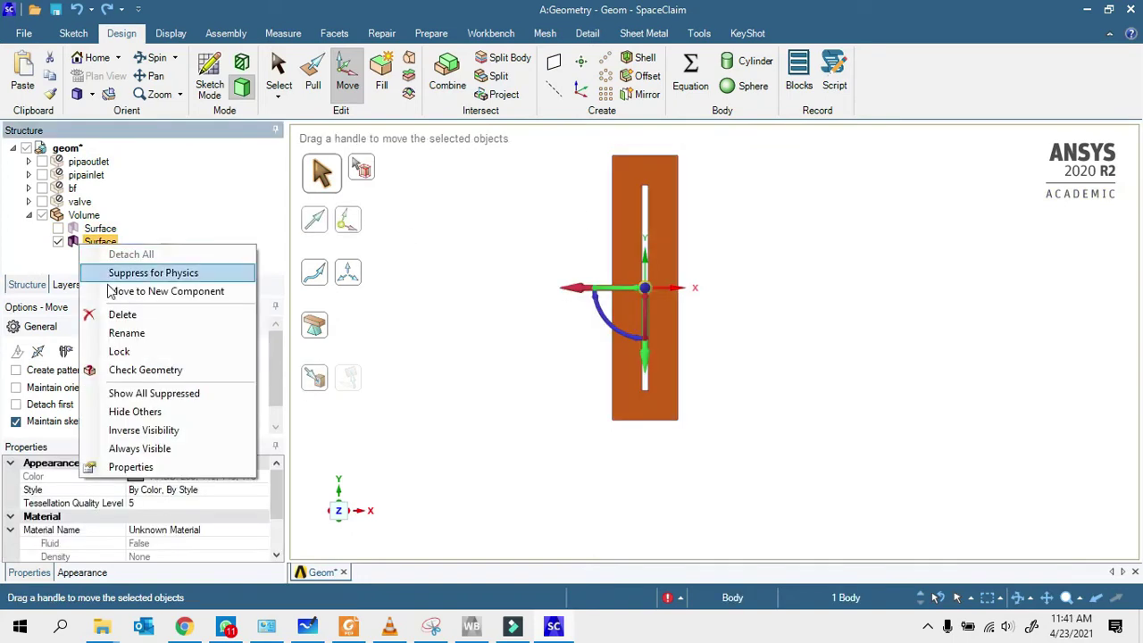
{"action": "left_click", "coordinate": [138, 333]}
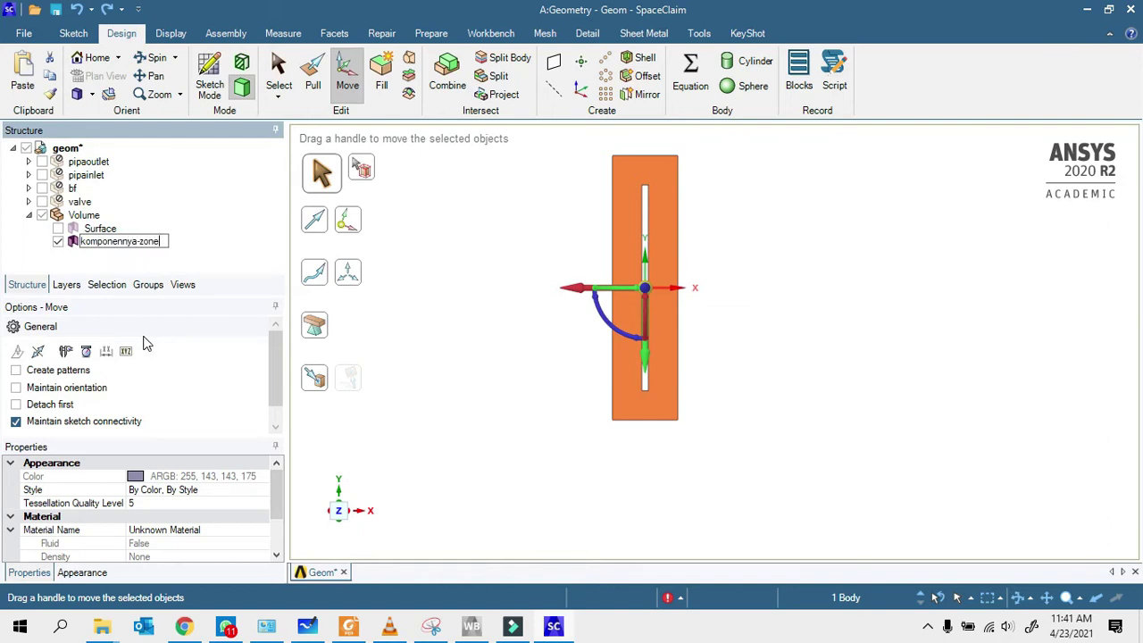
{"action": "key", "text": "Return"}
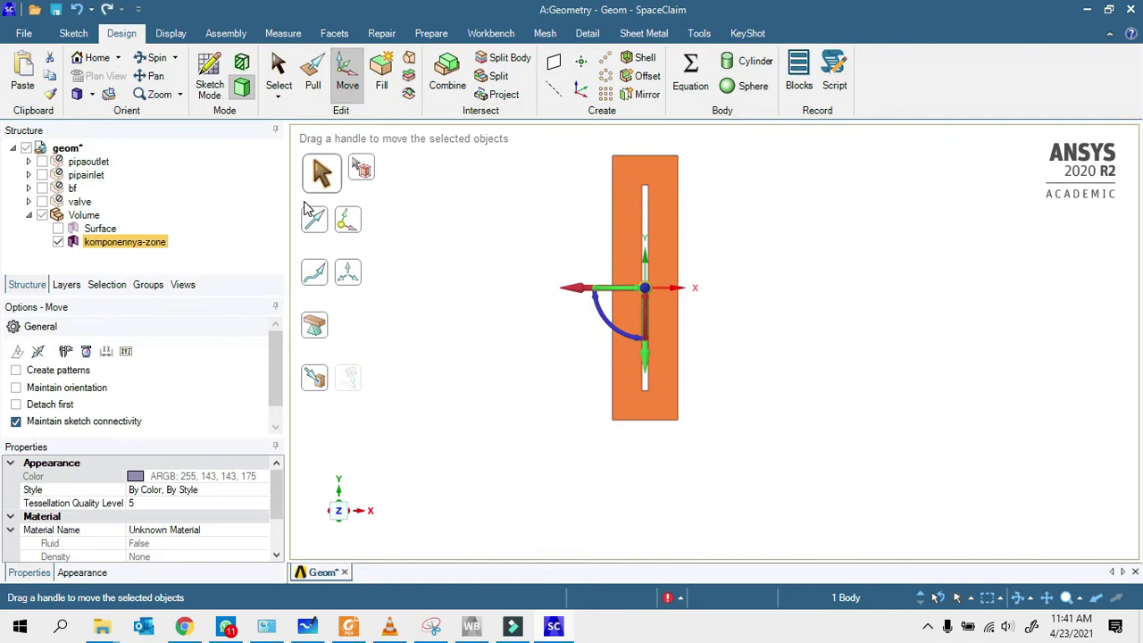
- Hide komponennya-zone, show the long pipe surface, and fill its valve-disc slot so the surface is continuous
{"action": "left_click", "coordinate": [58, 242]}
{"action": "left_click", "coordinate": [58, 228]}
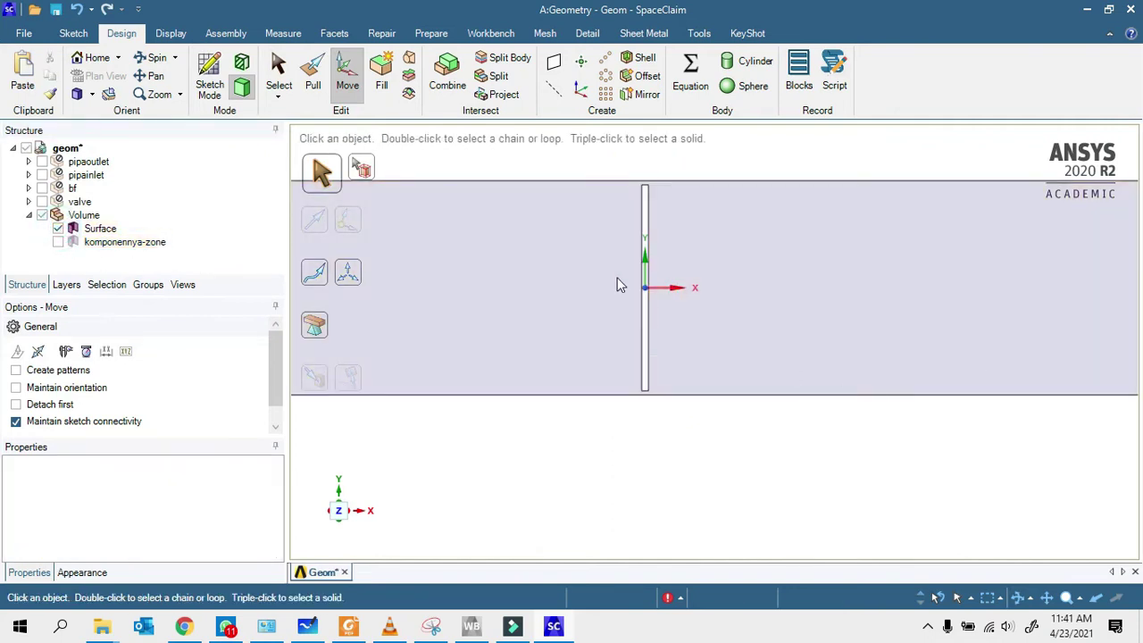
{"action": "left_click", "coordinate": [698, 252]}
{"action": "left_click_drag", "start_coordinate": [589, 160], "coordinate": [687, 201]}
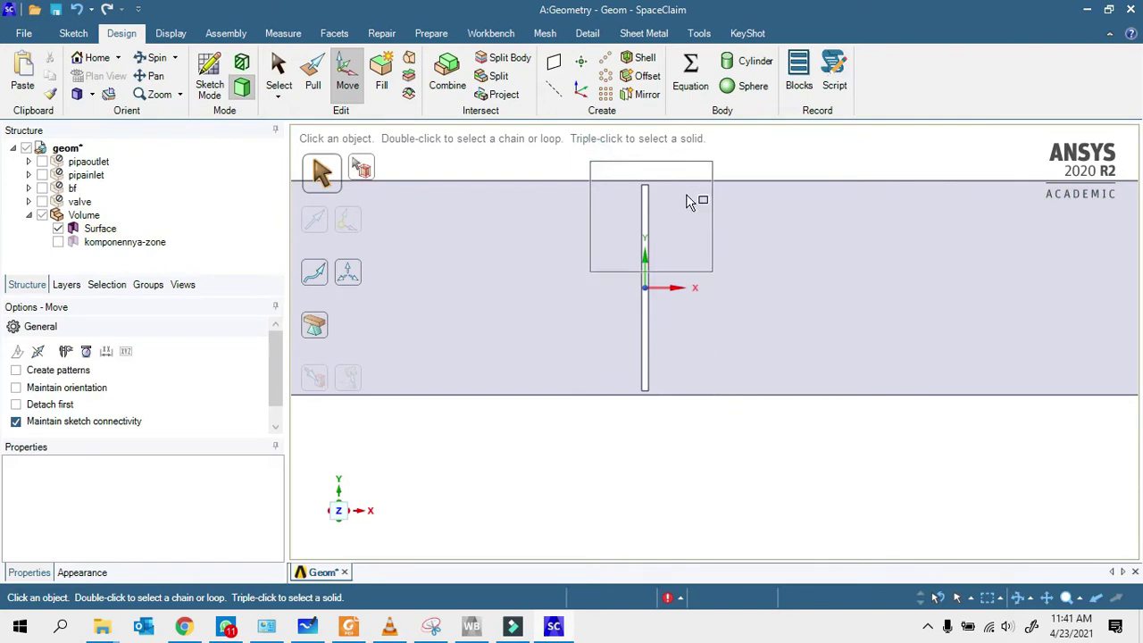
{"action": "left_click_drag", "start_coordinate": [673, 339], "coordinate": [592, 209]}
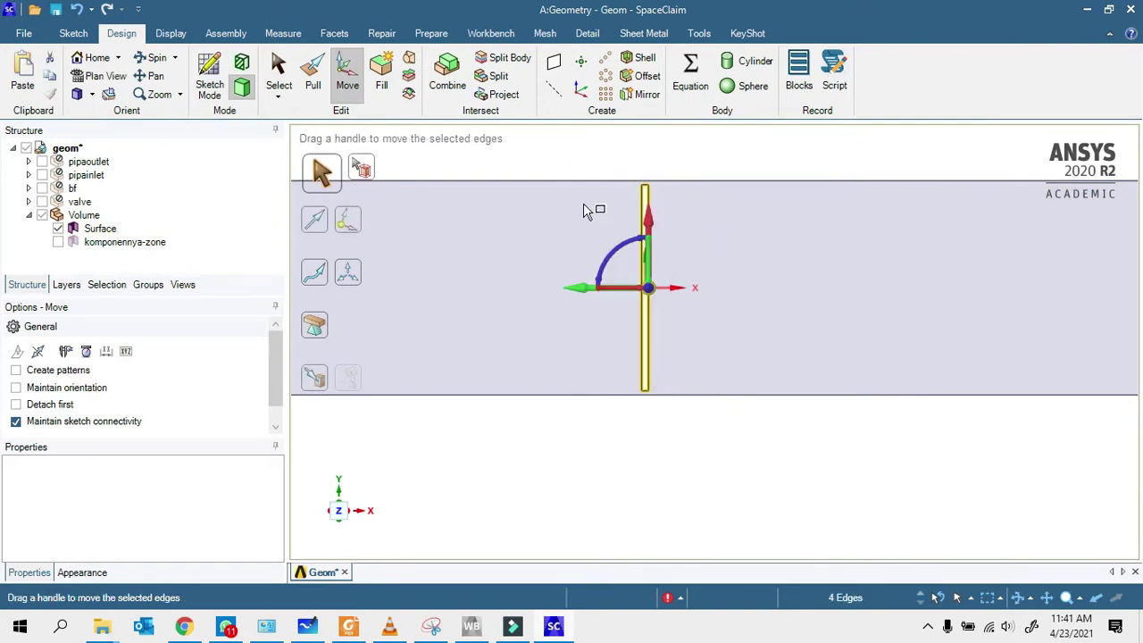
{"action": "left_click_drag", "start_coordinate": [579, 169], "coordinate": [712, 458]}
{"action": "key", "text": "Escape"}
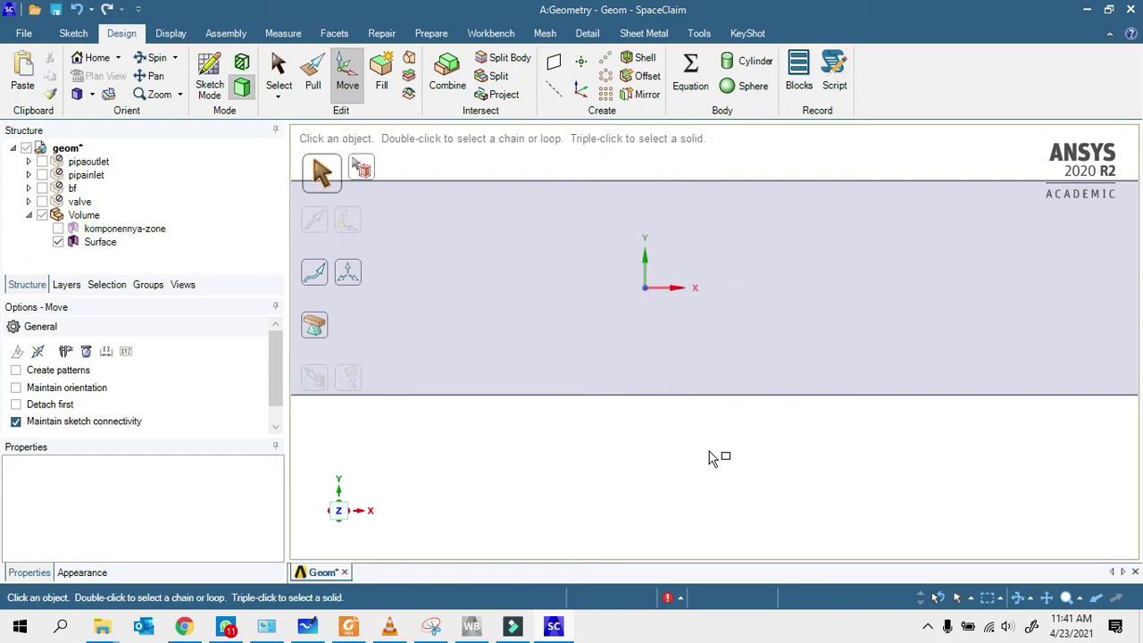
{"action": "key", "text": "Escape"}
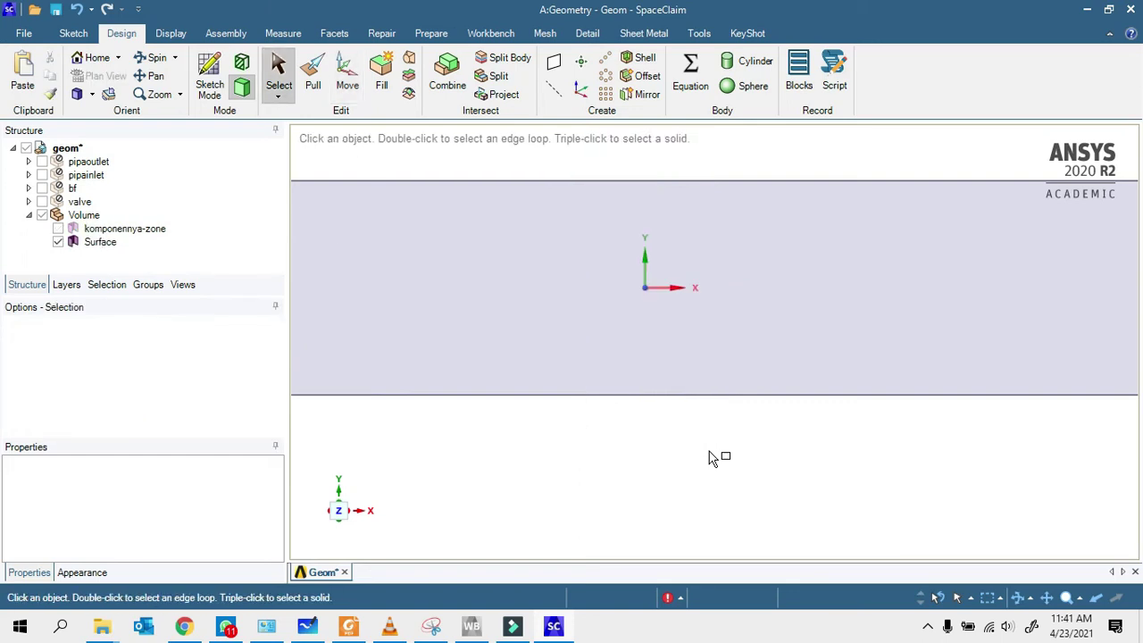
- Rename the filled pipe surface as backgroundnya-zone, and show komponennya-zone together with it
{"action": "scroll", "coordinate": [668, 378], "scroll_direction": "down", "scroll_amount": 5}
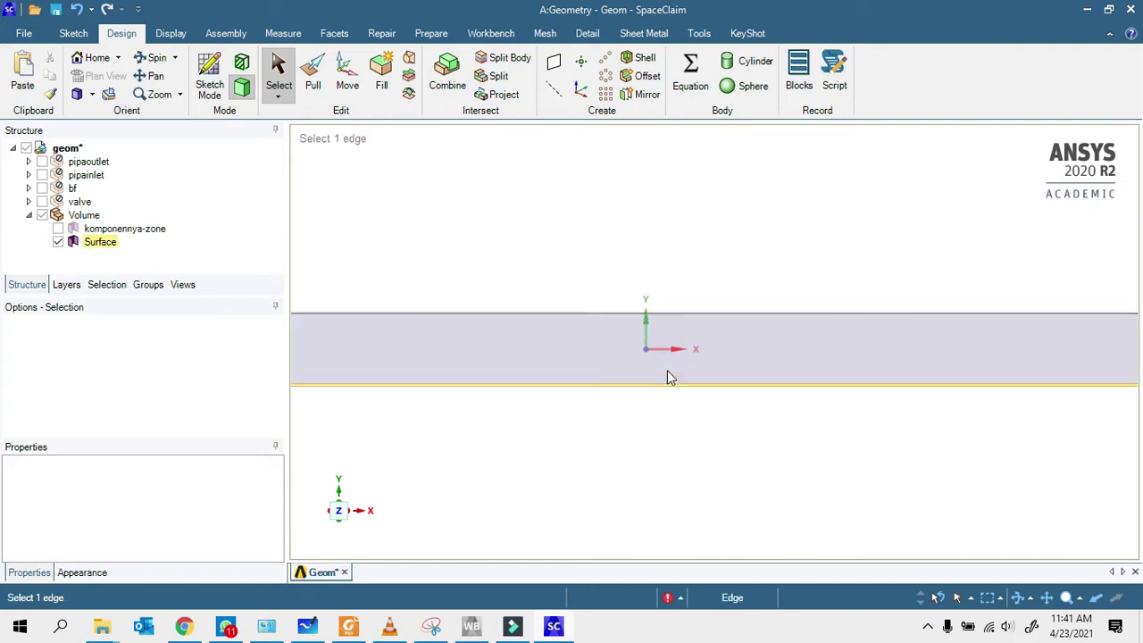
{"action": "scroll", "coordinate": [679, 364], "scroll_direction": "up", "scroll_amount": 5}
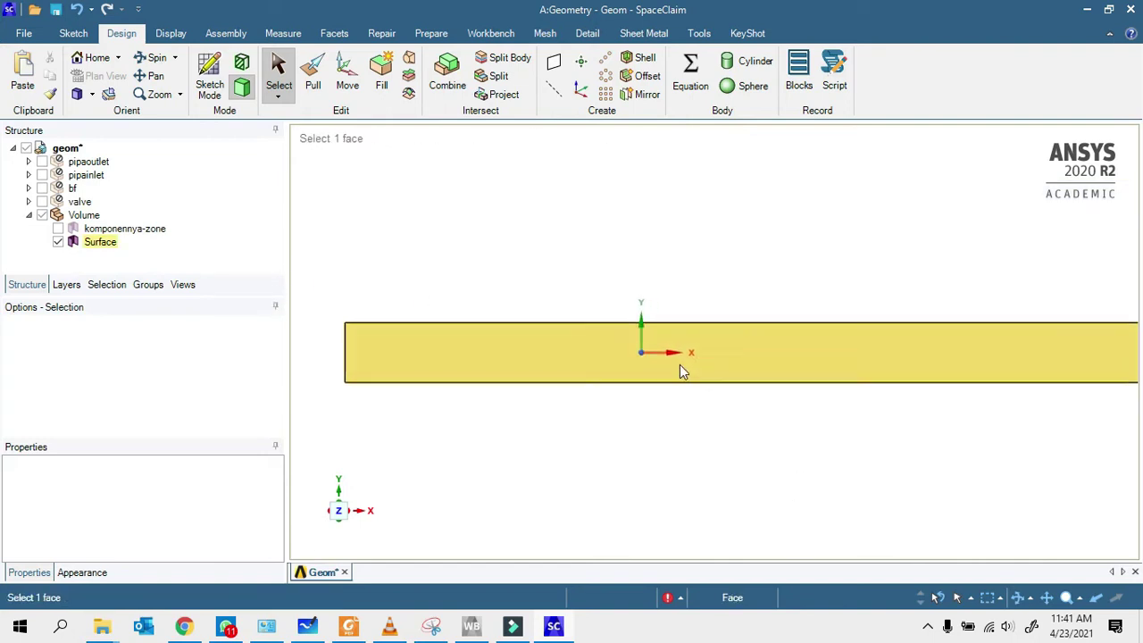
{"action": "right_click", "coordinate": [104, 242]}
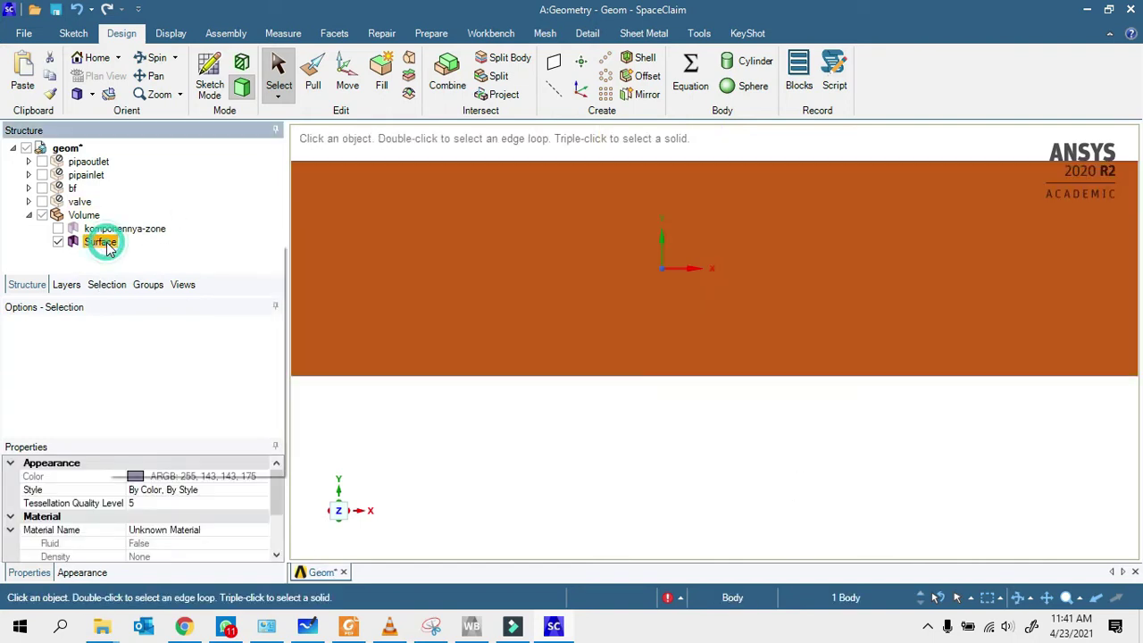
{"action": "left_click", "coordinate": [169, 332]}
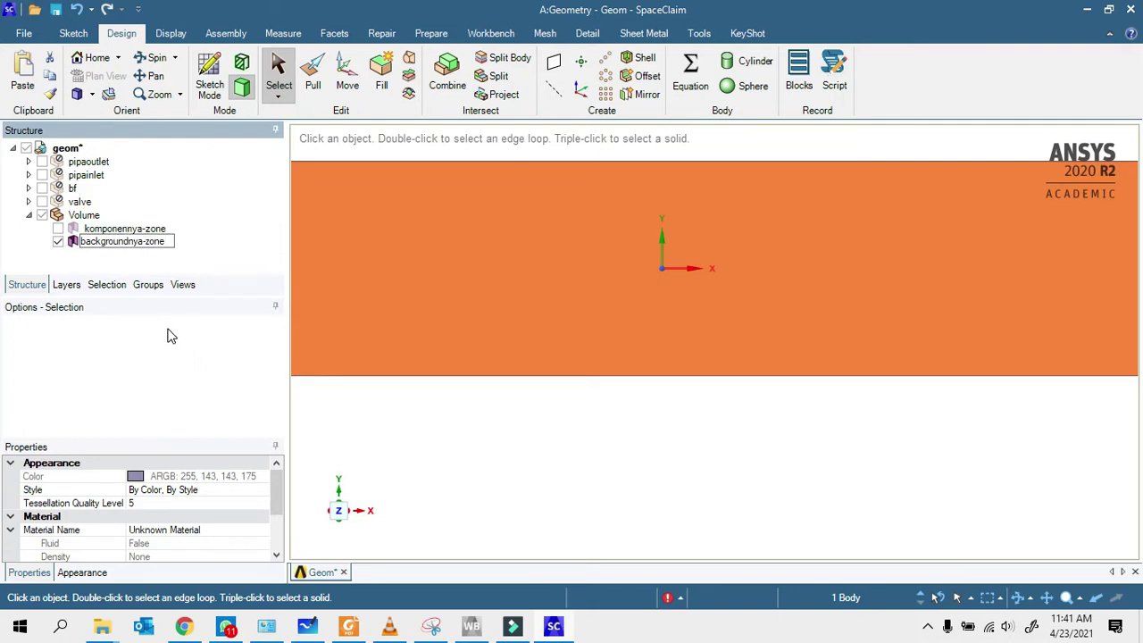
{"action": "key", "text": "Return"}
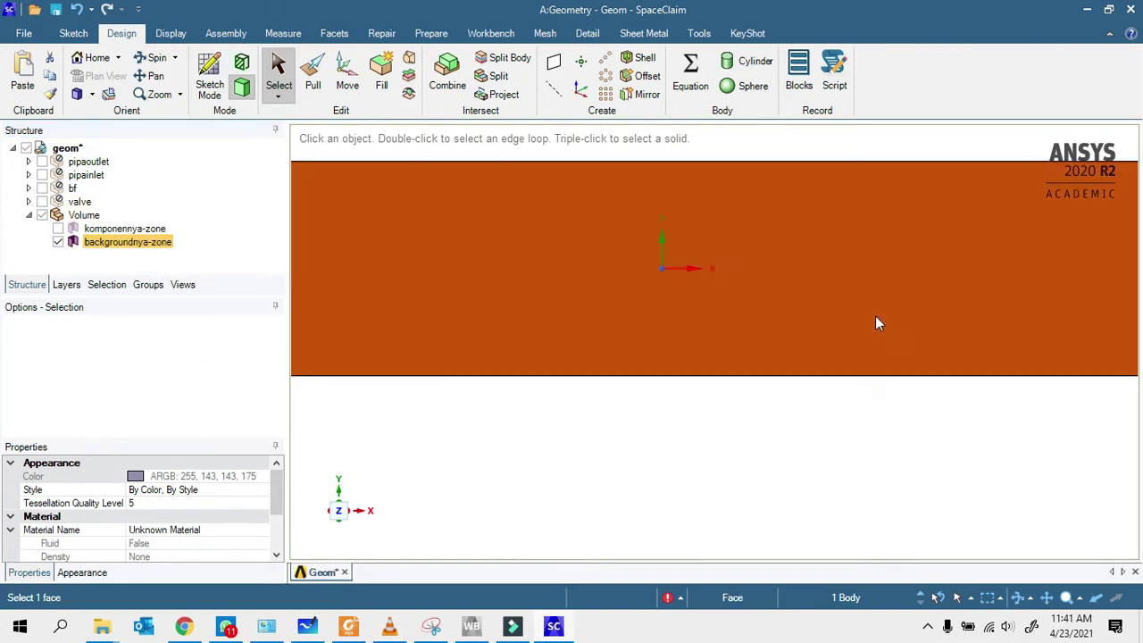
{"action": "left_click", "coordinate": [592, 430]}
{"action": "left_click", "coordinate": [58, 228]}
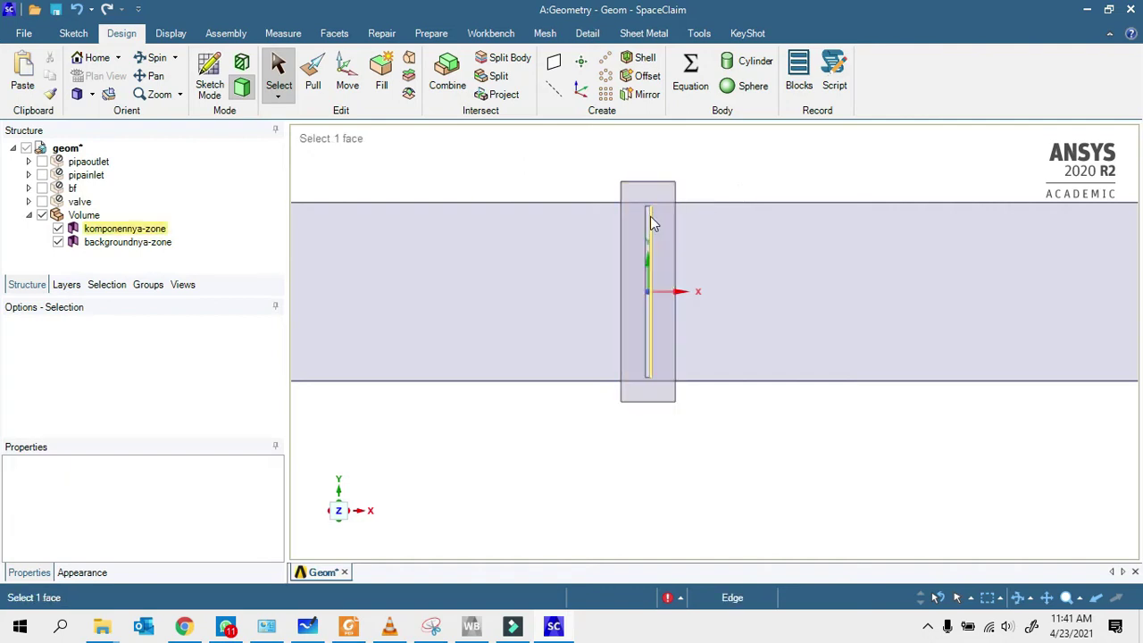
- Examine the gap between the valve-disc slot's upper end and the pipe's upper wall
{"action": "scroll", "coordinate": [642, 209], "scroll_direction": "up", "scroll_amount": 5}
{"action": "scroll", "coordinate": [661, 207], "scroll_direction": "up", "scroll_amount": 3}
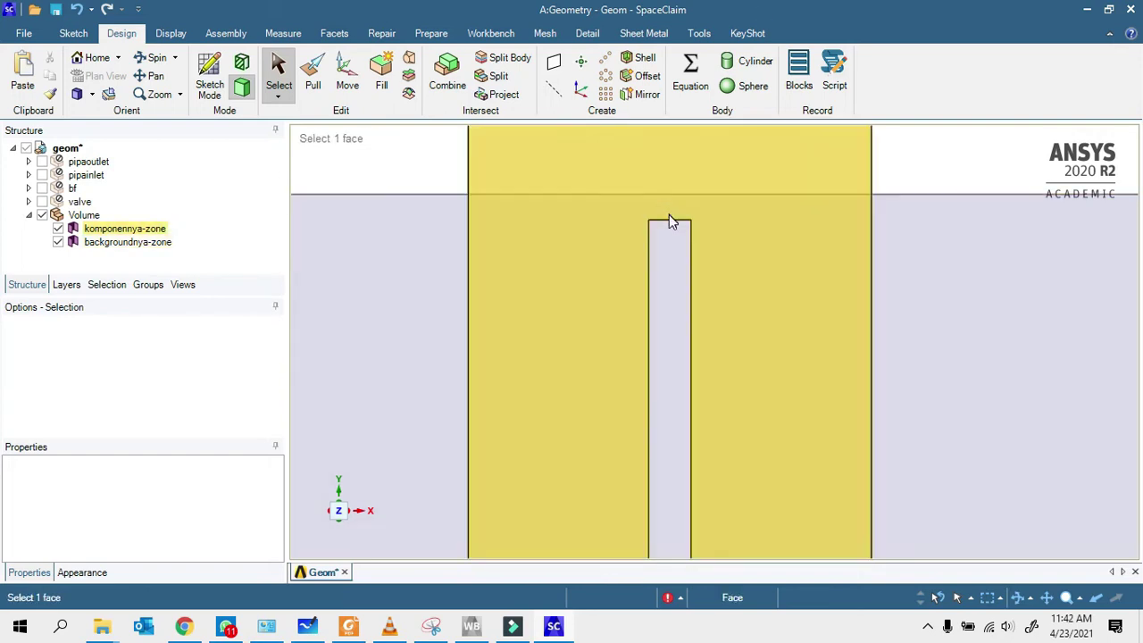
{"action": "left_click", "coordinate": [669, 218]}
{"action": "left_click", "coordinate": [669, 197]}
{"action": "scroll", "coordinate": [632, 212], "scroll_direction": "down", "scroll_amount": 2}
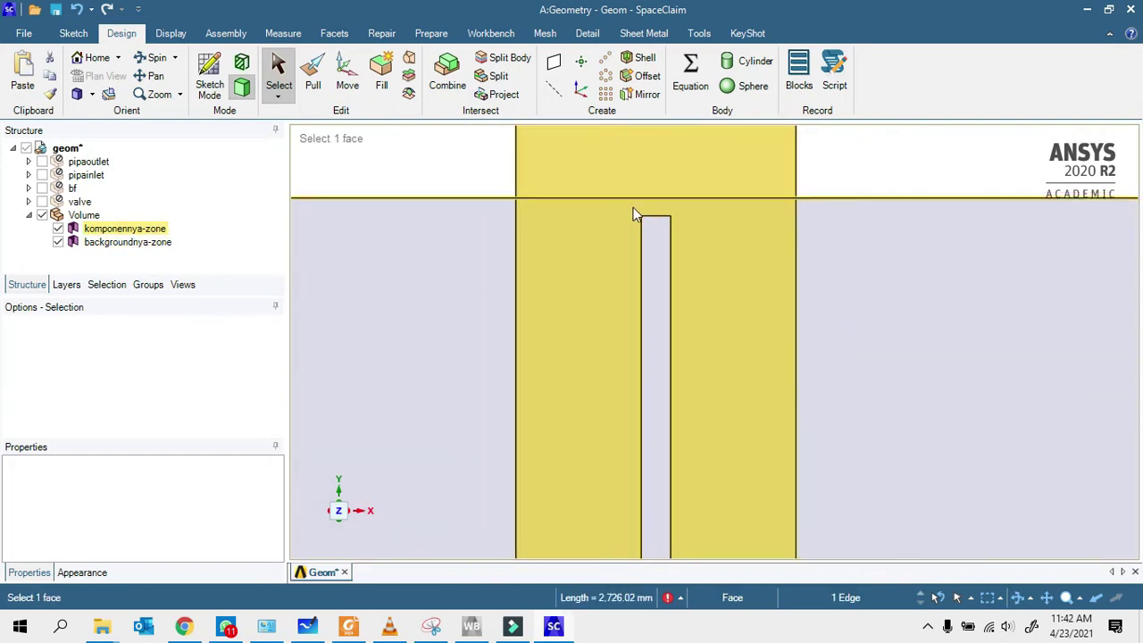
{"action": "scroll", "coordinate": [669, 219], "scroll_direction": "down", "scroll_amount": 3}
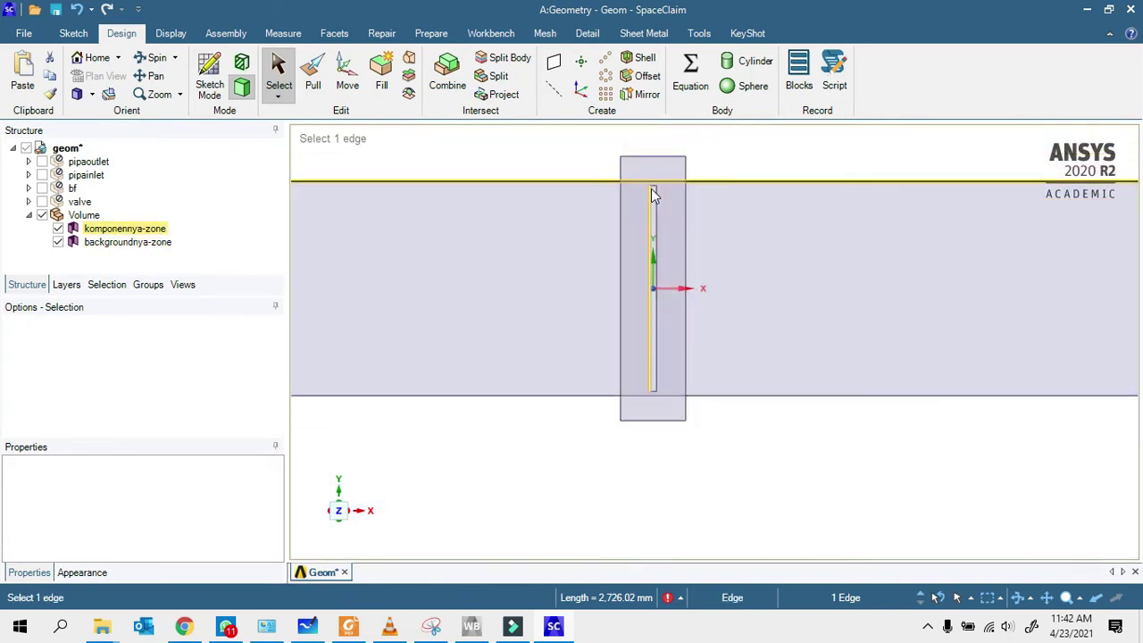
{"action": "scroll", "coordinate": [651, 187], "scroll_direction": "up", "scroll_amount": 3}
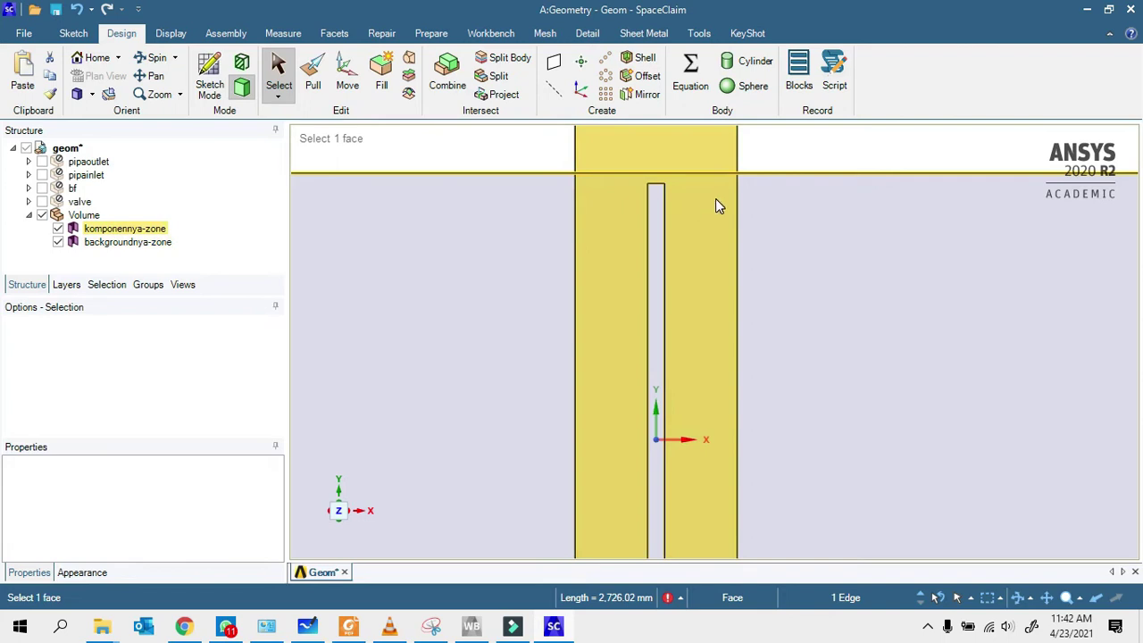
{"action": "scroll", "coordinate": [665, 207], "scroll_direction": "down", "scroll_amount": 2}
{"action": "scroll", "coordinate": [602, 184], "scroll_direction": "up", "scroll_amount": 4}
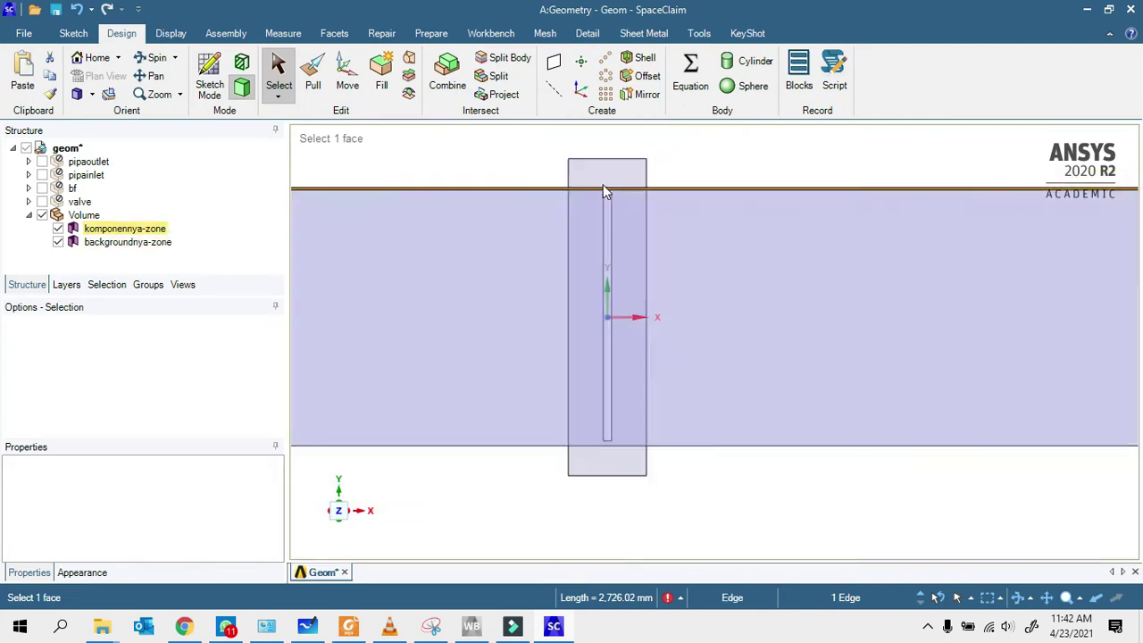
{"action": "scroll", "coordinate": [544, 201], "scroll_direction": "down", "scroll_amount": 3}
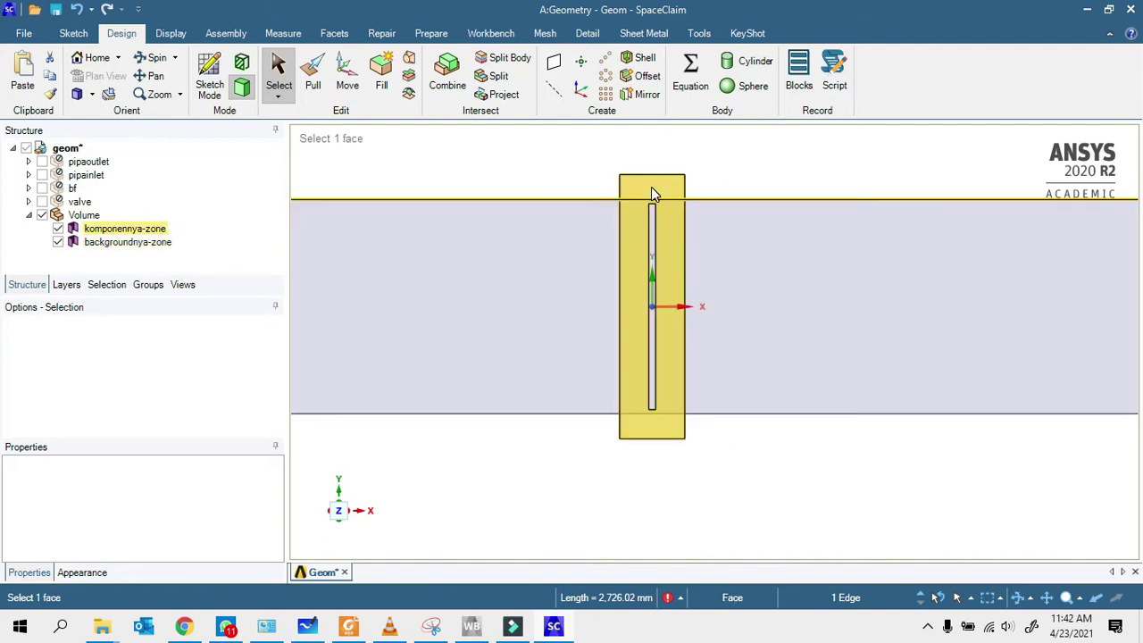
{"action": "left_click", "coordinate": [497, 76]}
{"action": "left_click", "coordinate": [467, 226]}
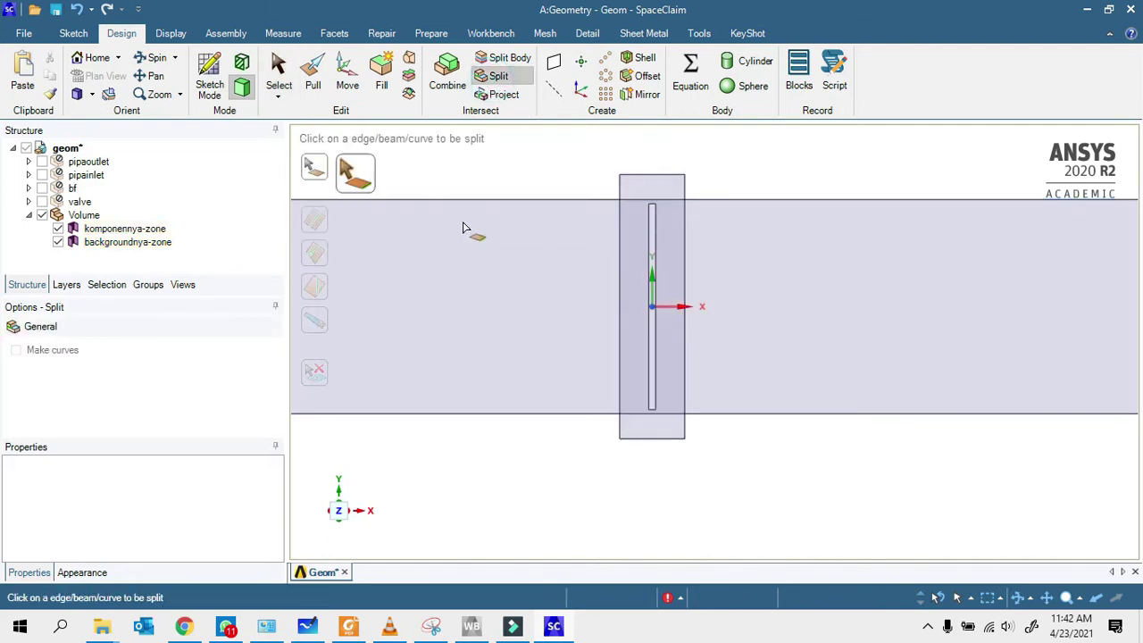
{"action": "scroll", "coordinate": [605, 247], "scroll_direction": "down", "scroll_amount": 3}
{"action": "key", "text": "Escape"}
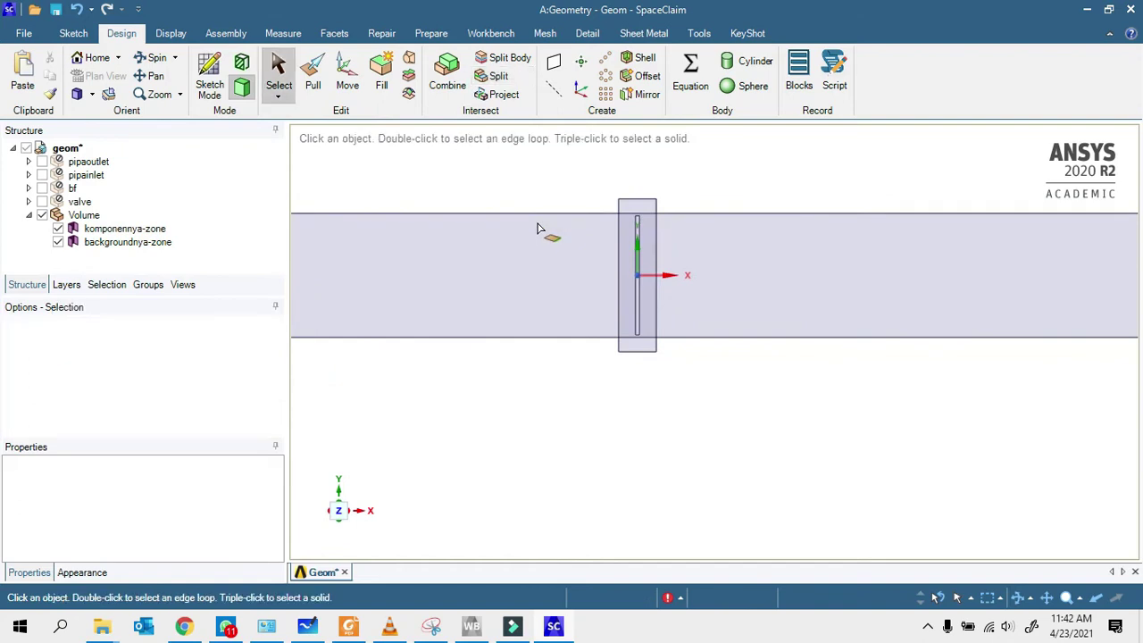
- Split the backgroundnya-zone face with two vertical lines, one upstream and one downstream of komponennya-zone
{"action": "left_click", "coordinate": [497, 75]}
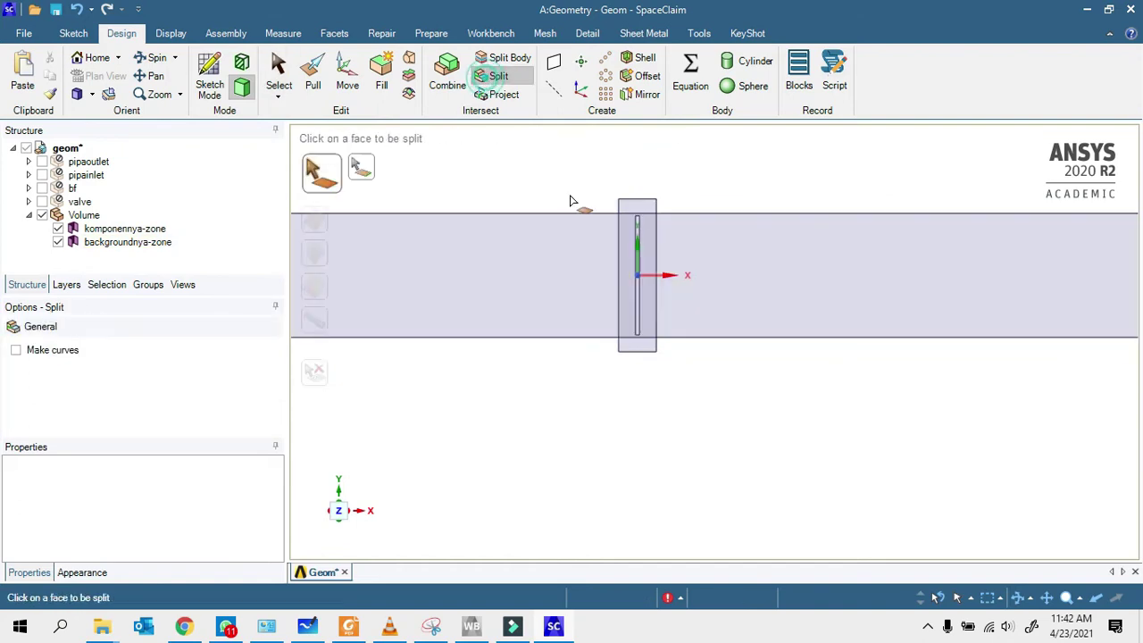
{"action": "left_click", "coordinate": [542, 222]}
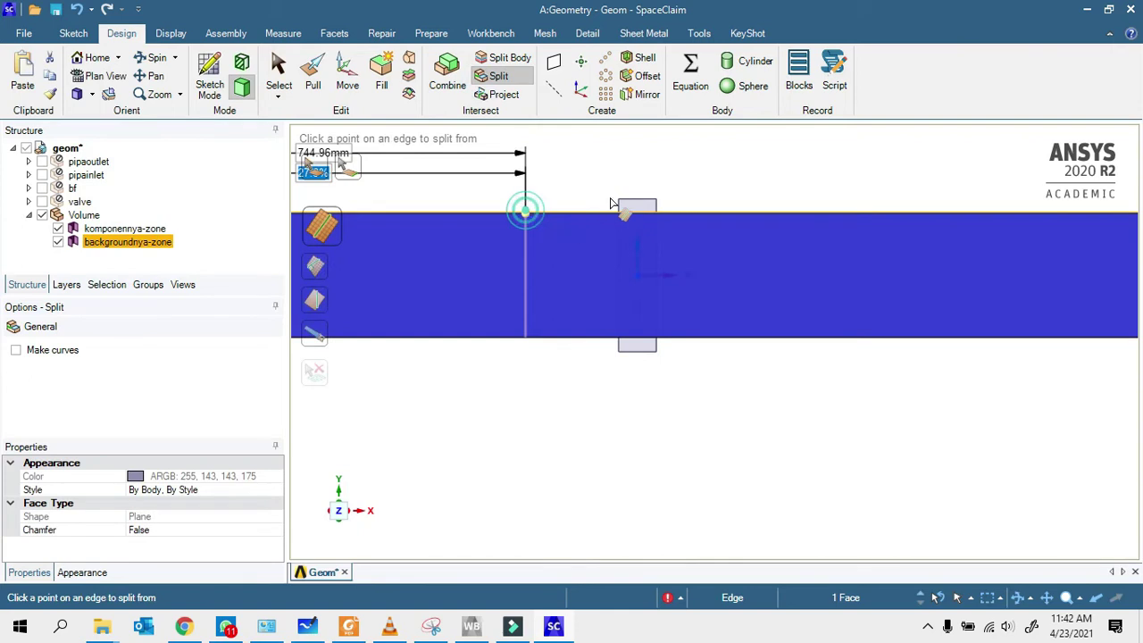
{"action": "left_click", "coordinate": [619, 209]}
{"action": "left_click", "coordinate": [812, 234]}
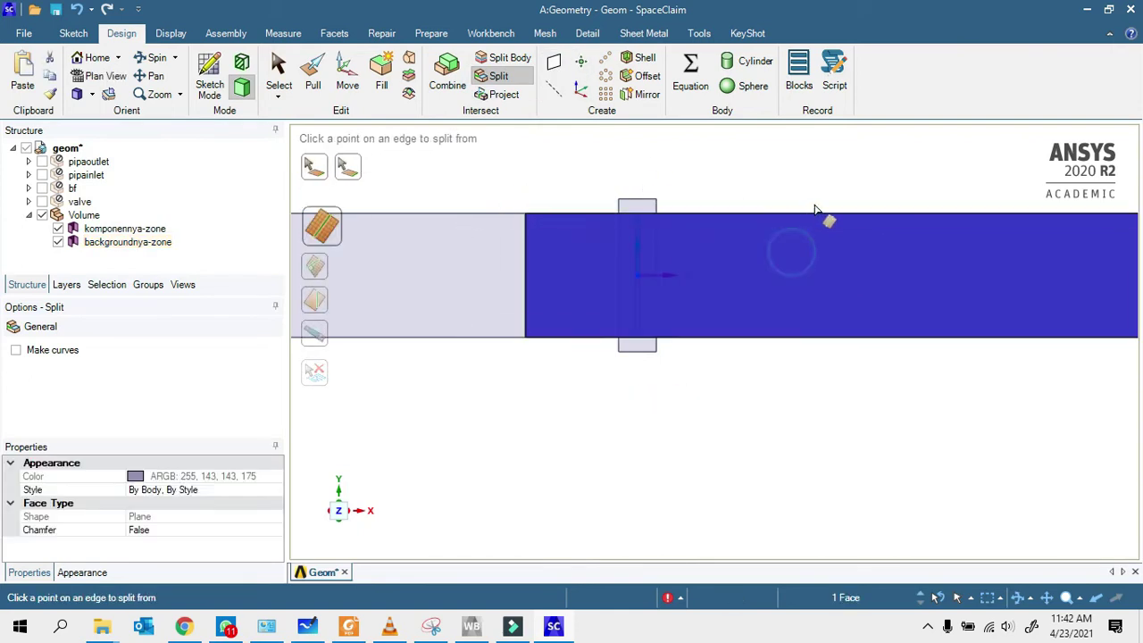
{"action": "left_click", "coordinate": [817, 214]}
{"action": "scroll", "coordinate": [630, 272], "scroll_direction": "up", "scroll_amount": 3}
{"action": "scroll", "coordinate": [758, 216], "scroll_direction": "down", "scroll_amount": 2}
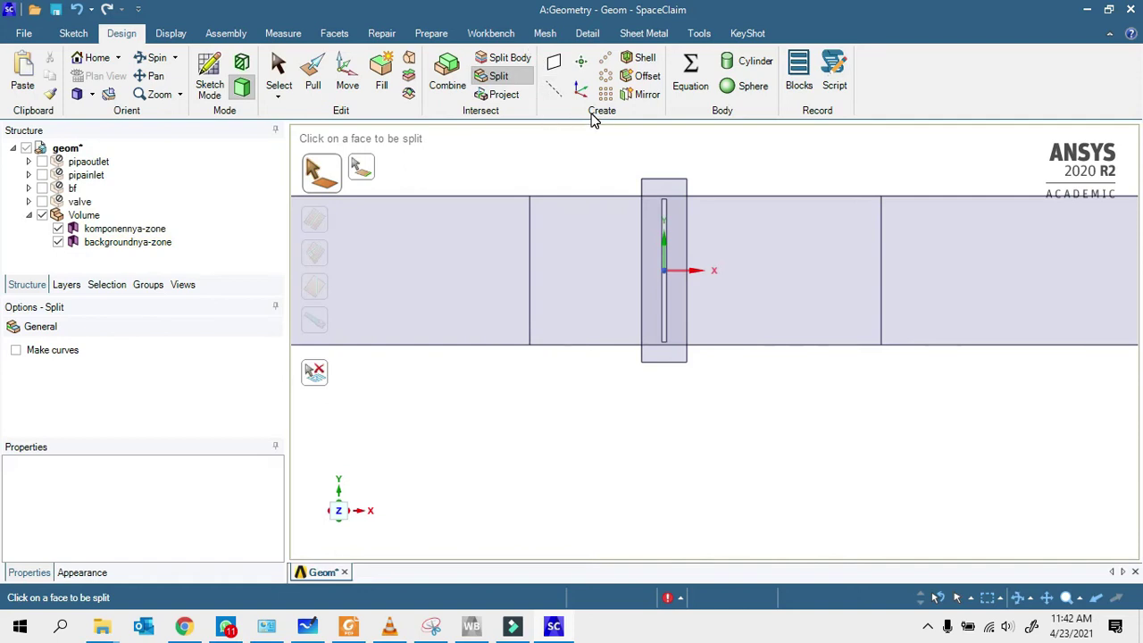
{"action": "key", "text": "Escape"}
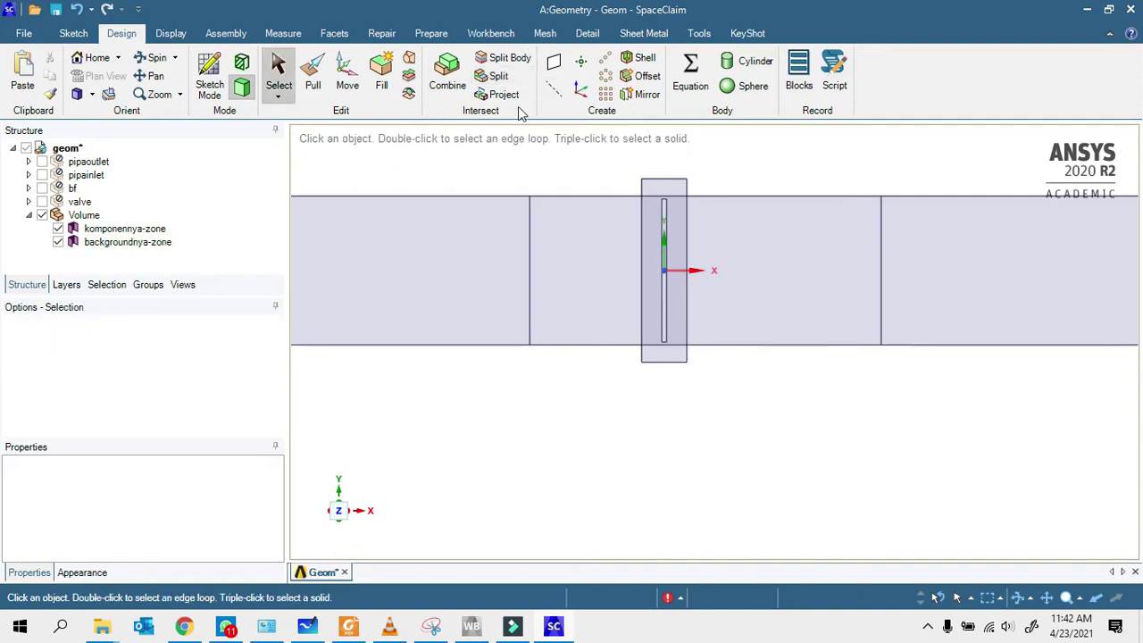
- Move the upstream split edge of backgroundnya-zone to 200 mm from the valve's coordinate origin
{"action": "left_click", "coordinate": [348, 85]}
{"action": "left_click", "coordinate": [530, 238]}
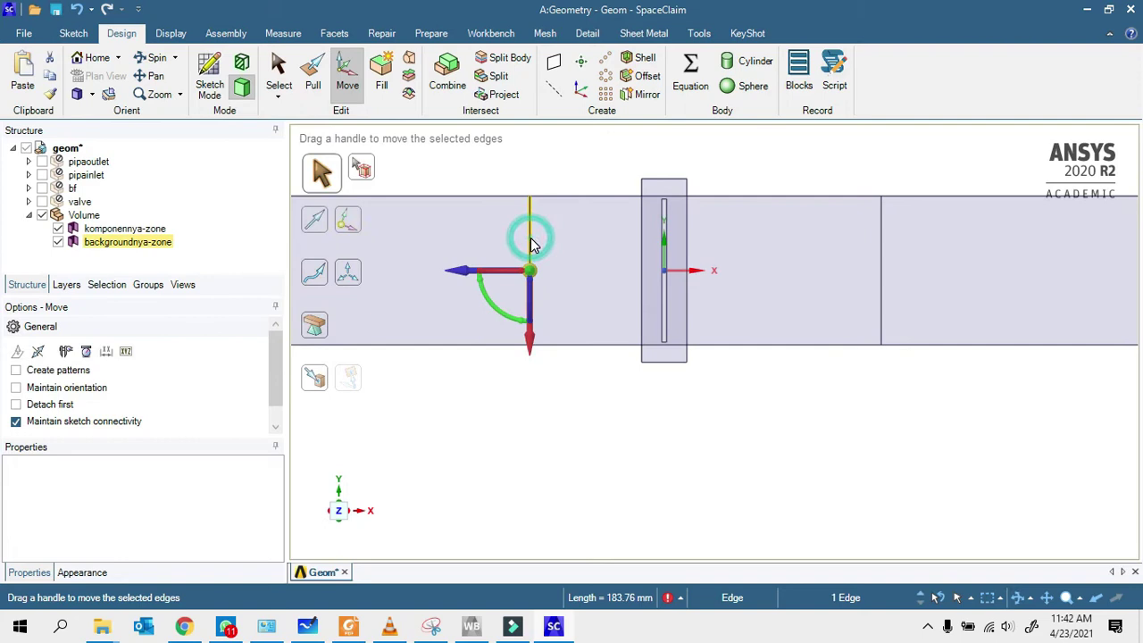
{"action": "left_click", "coordinate": [472, 269]}
{"action": "left_click", "coordinate": [493, 220]}
{"action": "scroll", "coordinate": [645, 260], "scroll_direction": "up", "scroll_amount": 3}
{"action": "left_click", "coordinate": [664, 273]}
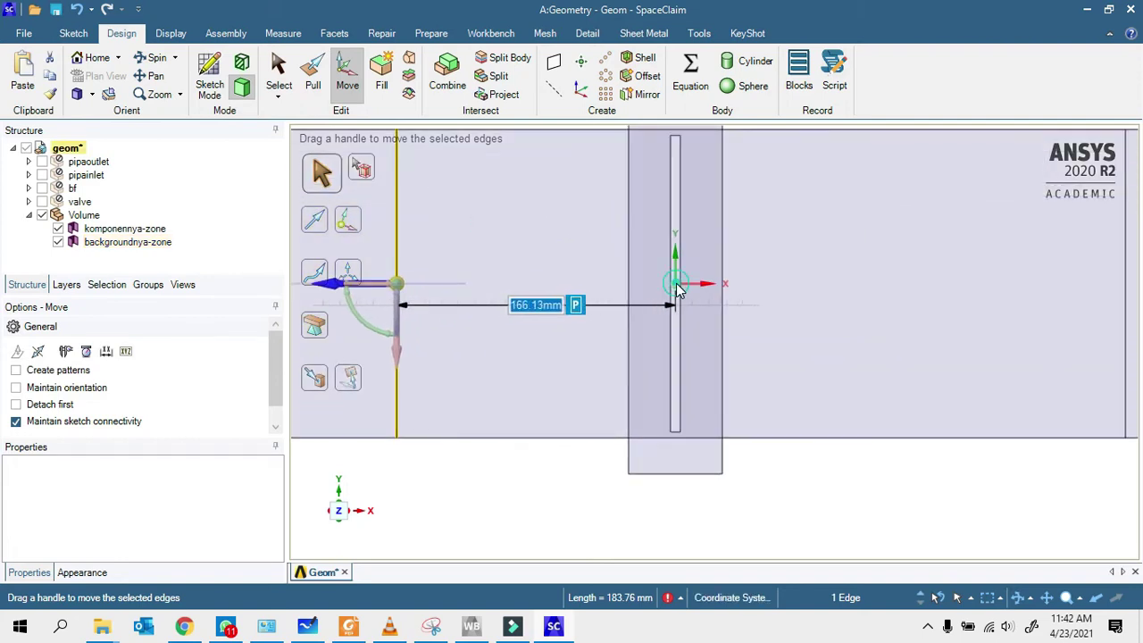
{"action": "scroll", "coordinate": [677, 289], "scroll_direction": "down", "scroll_amount": 1}
{"action": "type", "text": "20"}
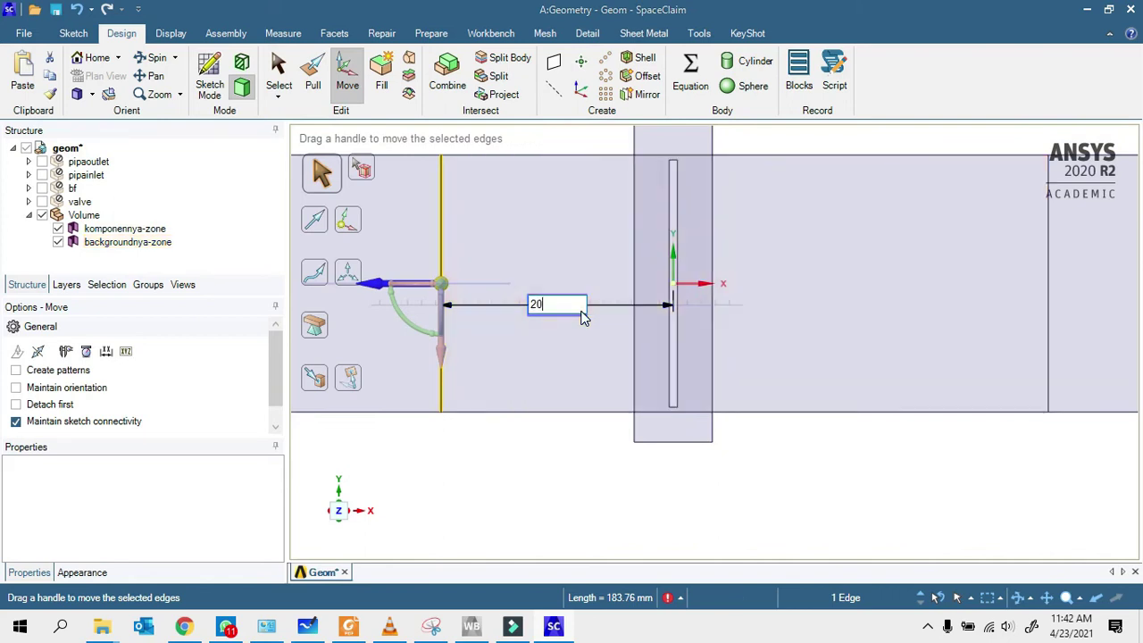
{"action": "type", "text": "0"}
{"action": "key", "text": "Return"}
{"action": "scroll", "coordinate": [625, 339], "scroll_direction": "down", "scroll_amount": 2}
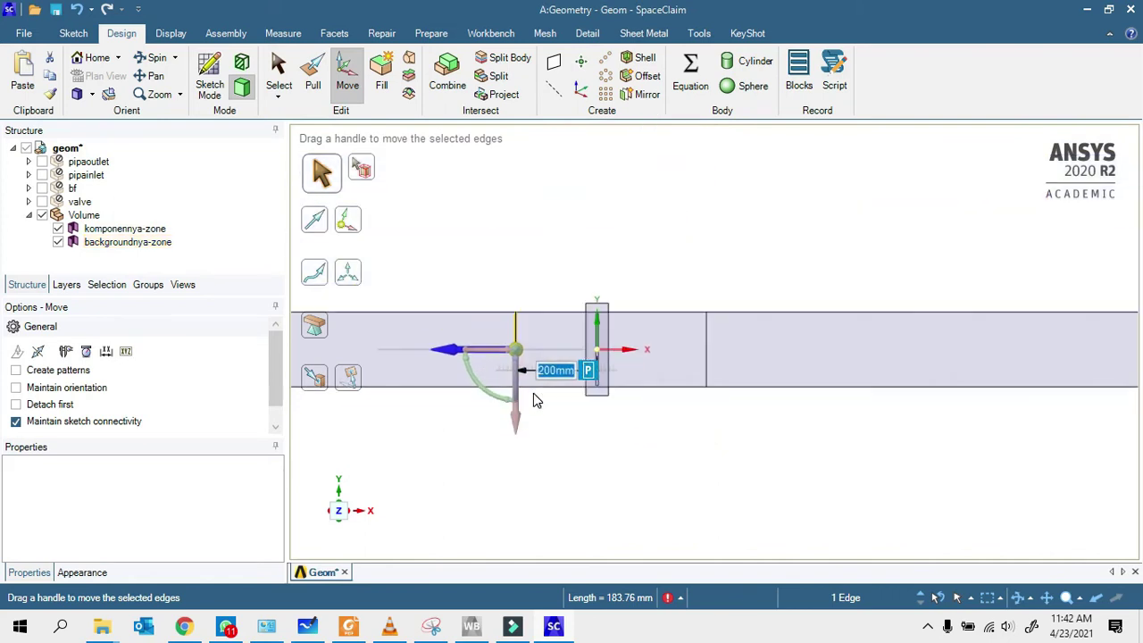
- Move the downstream split edge of backgroundnya-zone to 200 mm from the valve's coordinate origin
{"action": "left_click", "coordinate": [679, 357]}
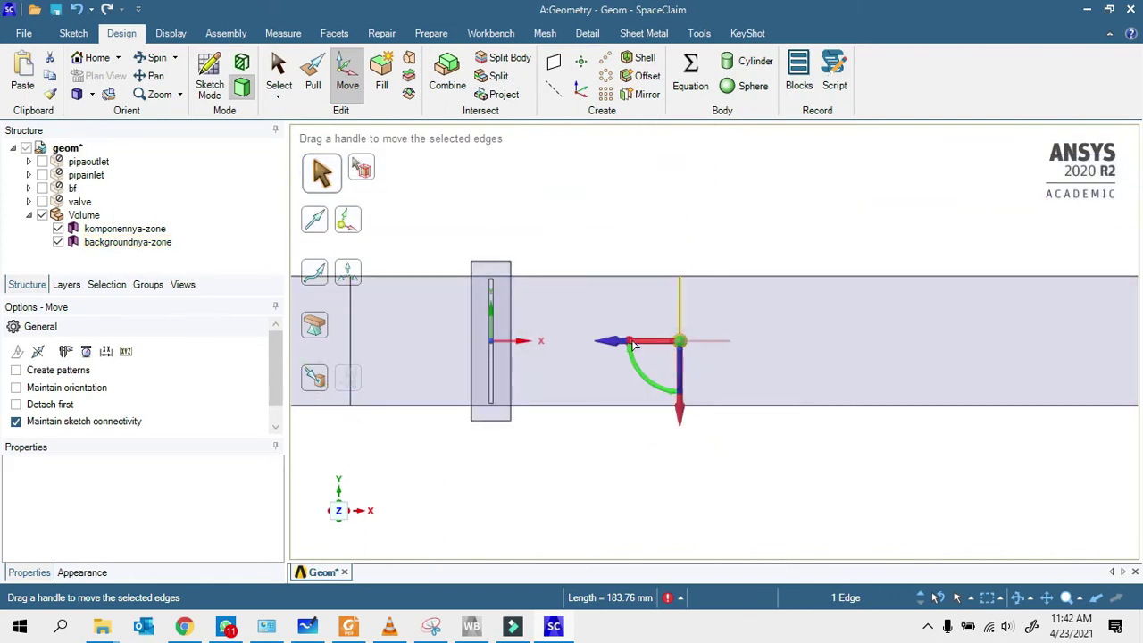
{"action": "left_click", "coordinate": [645, 293]}
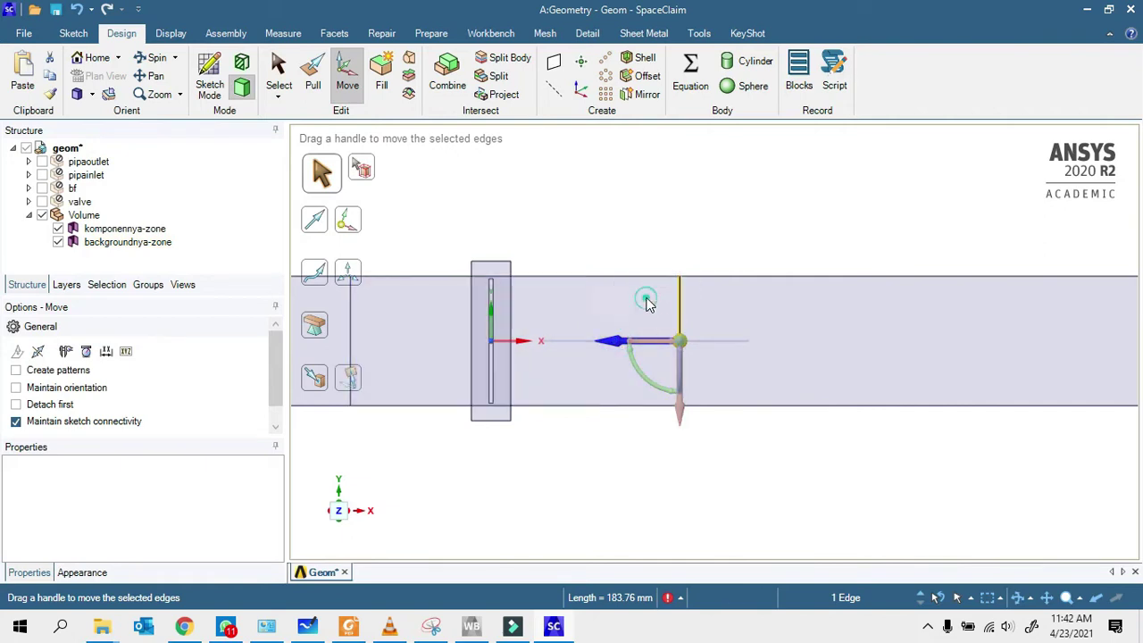
{"action": "left_click", "coordinate": [489, 346]}
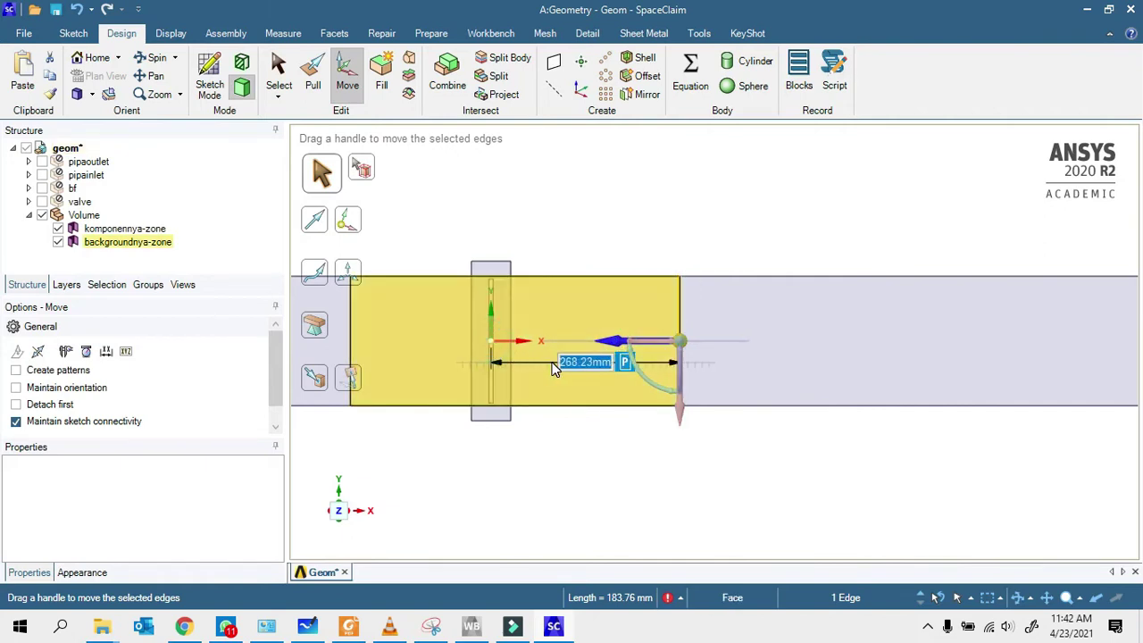
{"action": "type", "text": "200"}
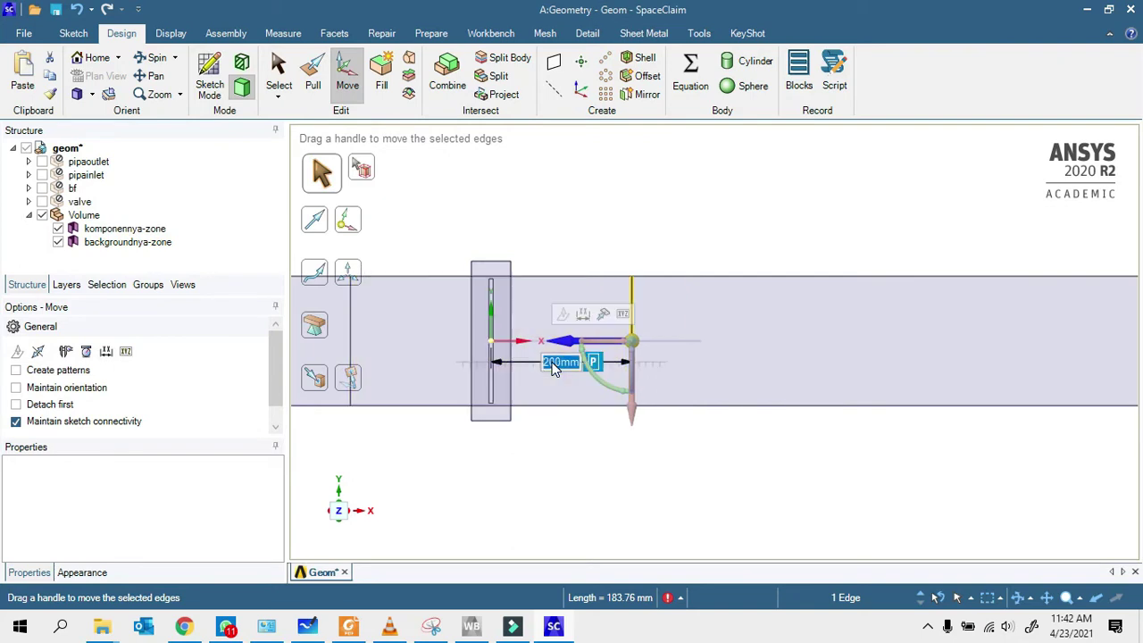
{"action": "key", "text": "Return"}
{"action": "left_click", "coordinate": [529, 412]}
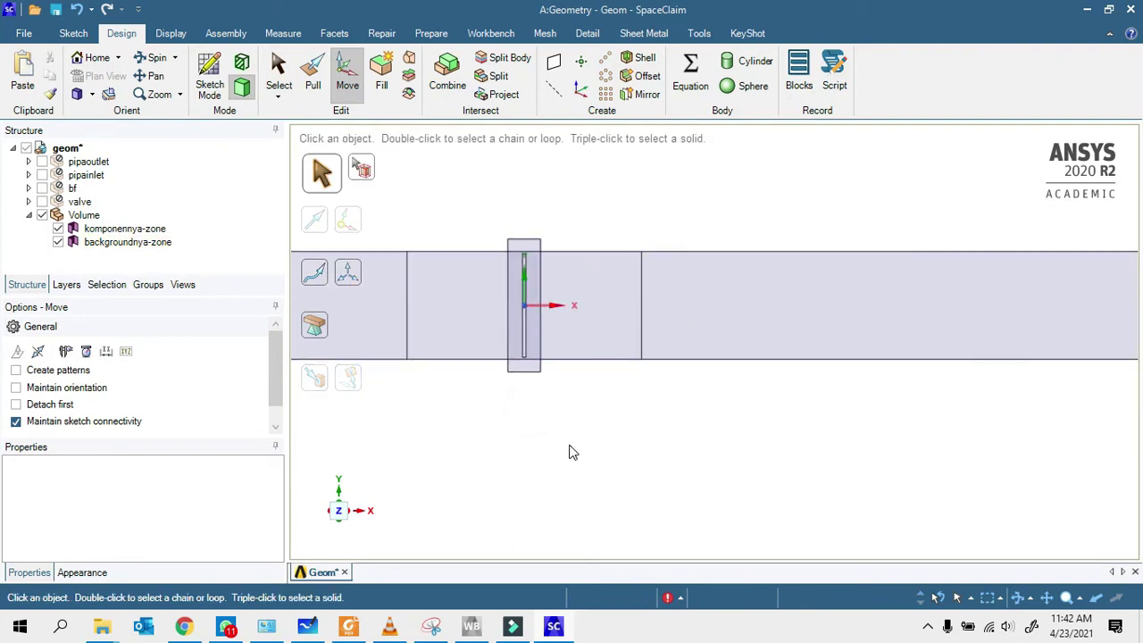
{"action": "key", "text": "Escape"}
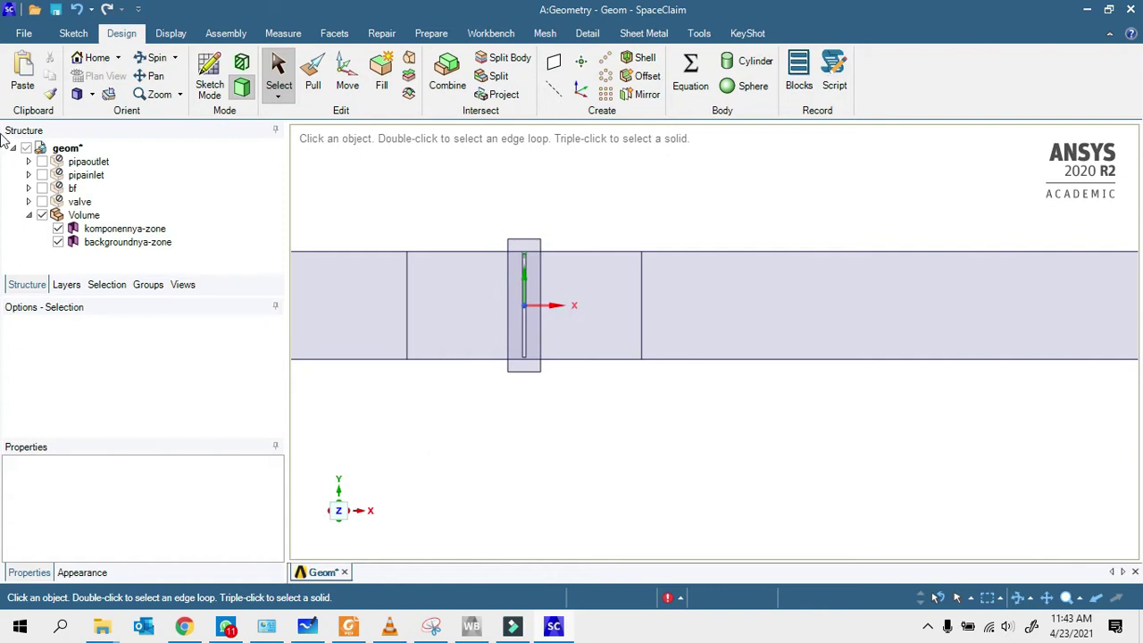
- Examine backgroundnya-zone's split faces and komponennya-zone separately by toggling their visibility, leaving both surfaces shown
{"action": "left_click", "coordinate": [42, 215]}
{"action": "left_click", "coordinate": [58, 242]}
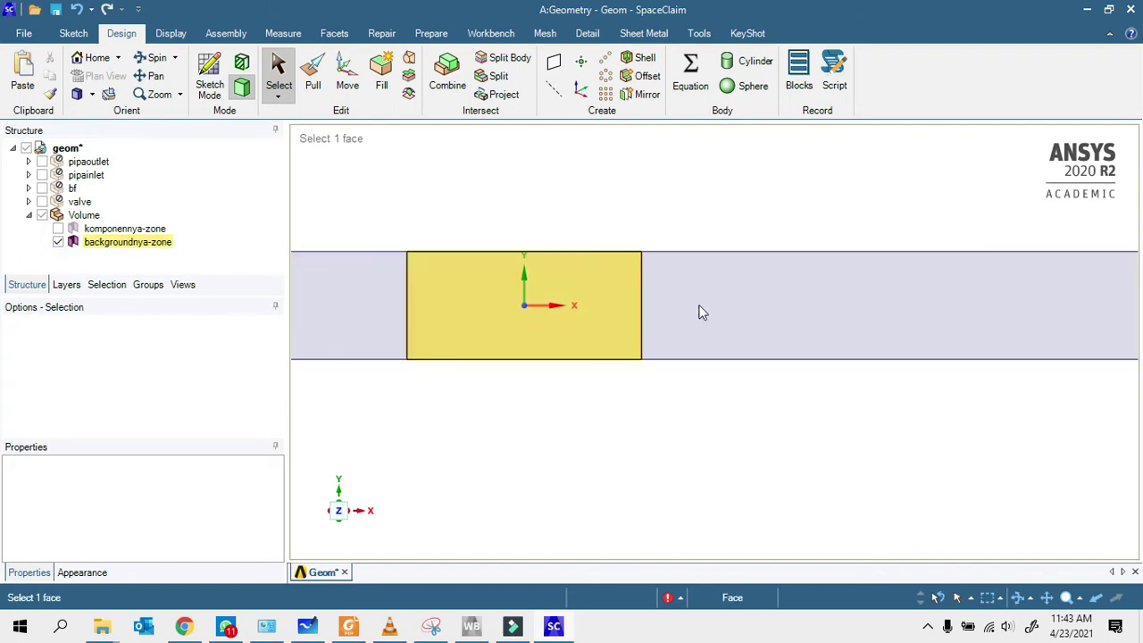
{"action": "left_click", "coordinate": [525, 315]}
{"action": "left_click", "coordinate": [325, 312]}
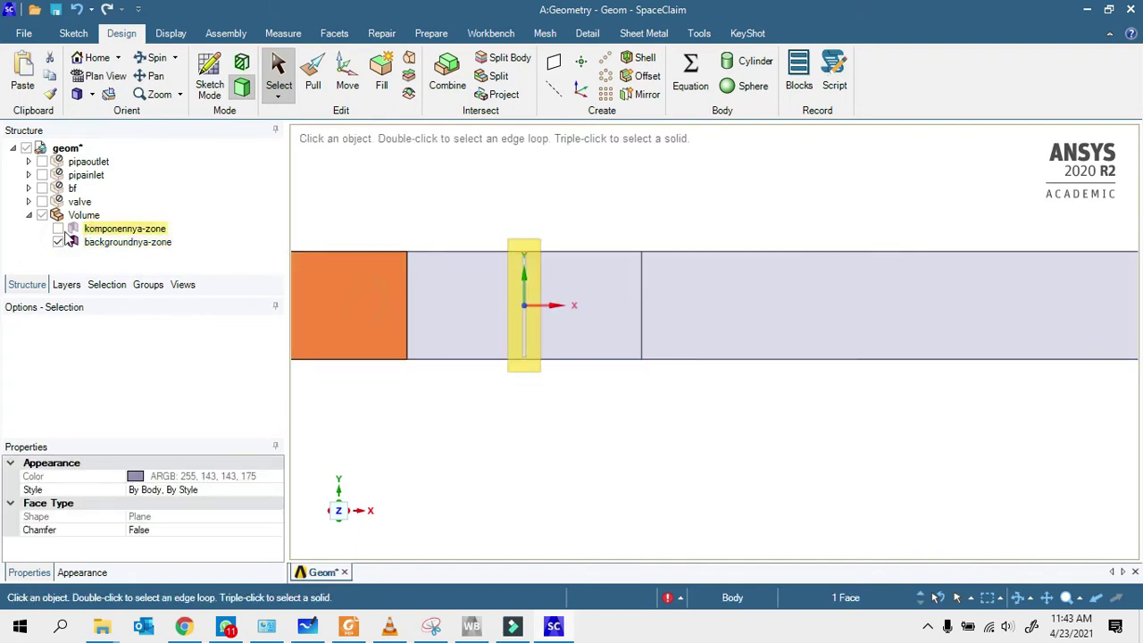
{"action": "left_click", "coordinate": [58, 241]}
{"action": "left_click", "coordinate": [58, 229]}
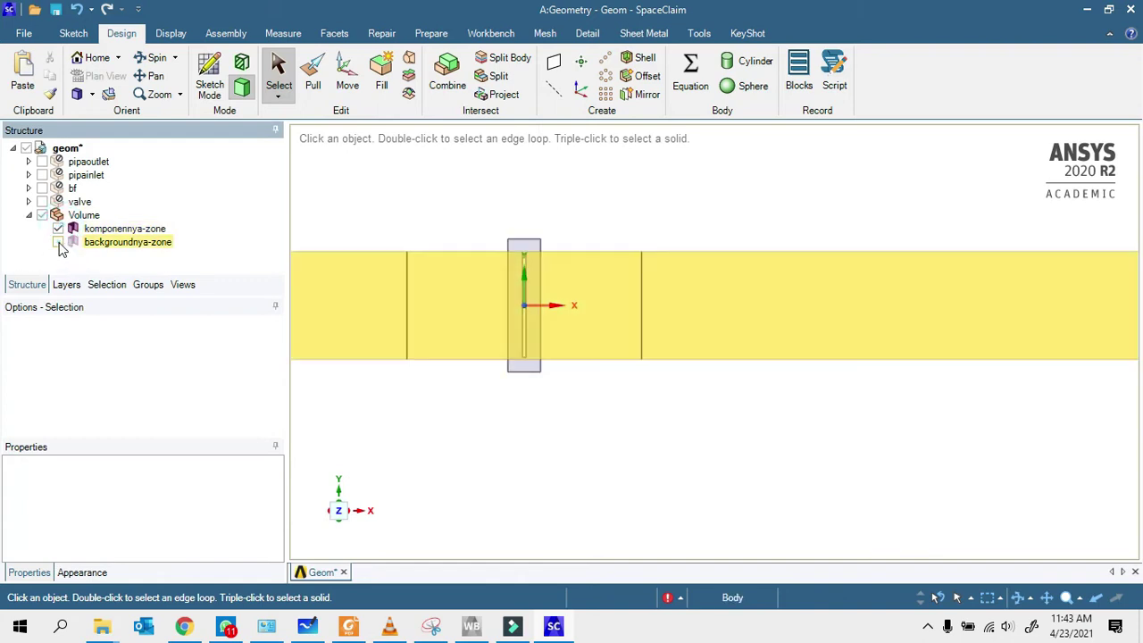
{"action": "left_click", "coordinate": [58, 243]}
- Close SpaceClaim to return to Workbench, and open a new Mesh system linked to the Geometry cell in Meshing
{"action": "left_click", "coordinate": [1132, 10]}
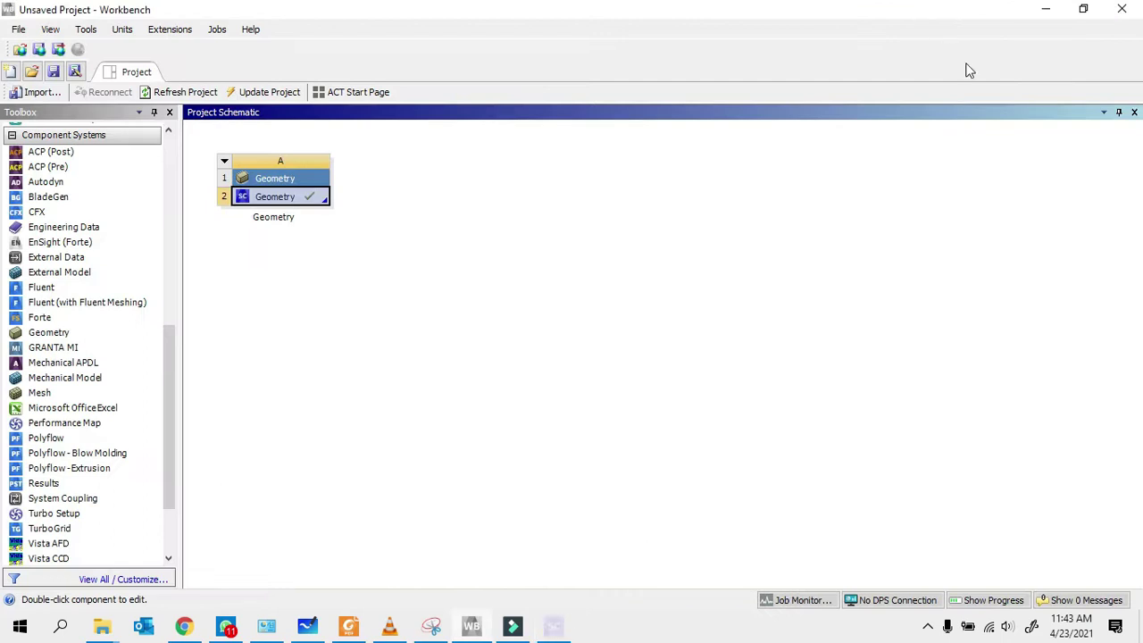
{"action": "left_click_drag", "start_coordinate": [39, 392], "coordinate": [288, 227]}
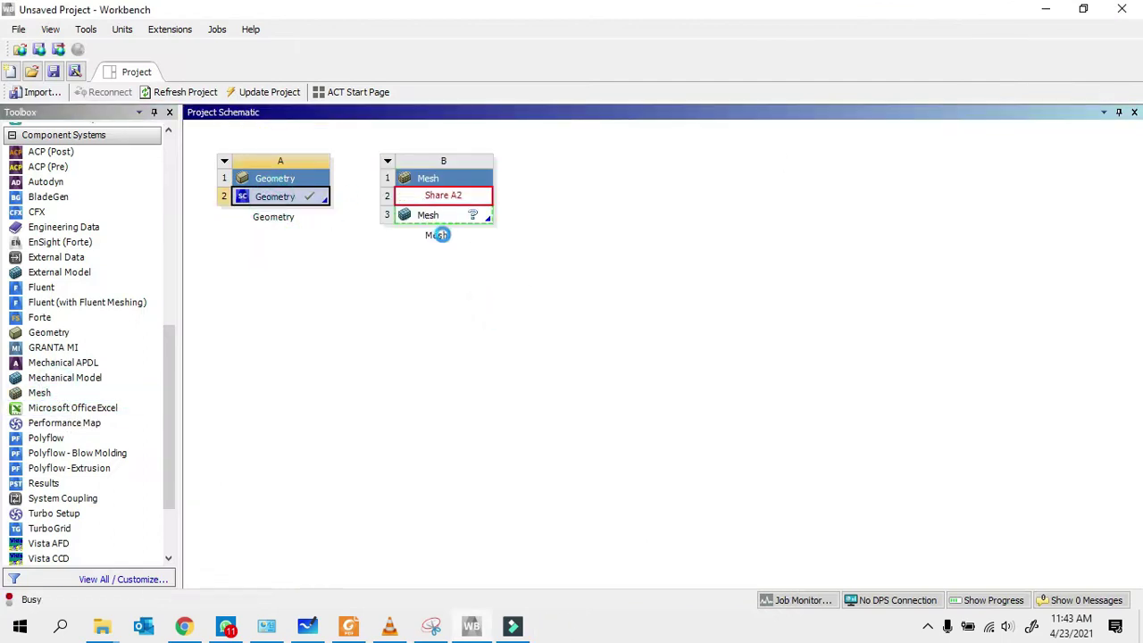
{"action": "double_click", "coordinate": [443, 219]}
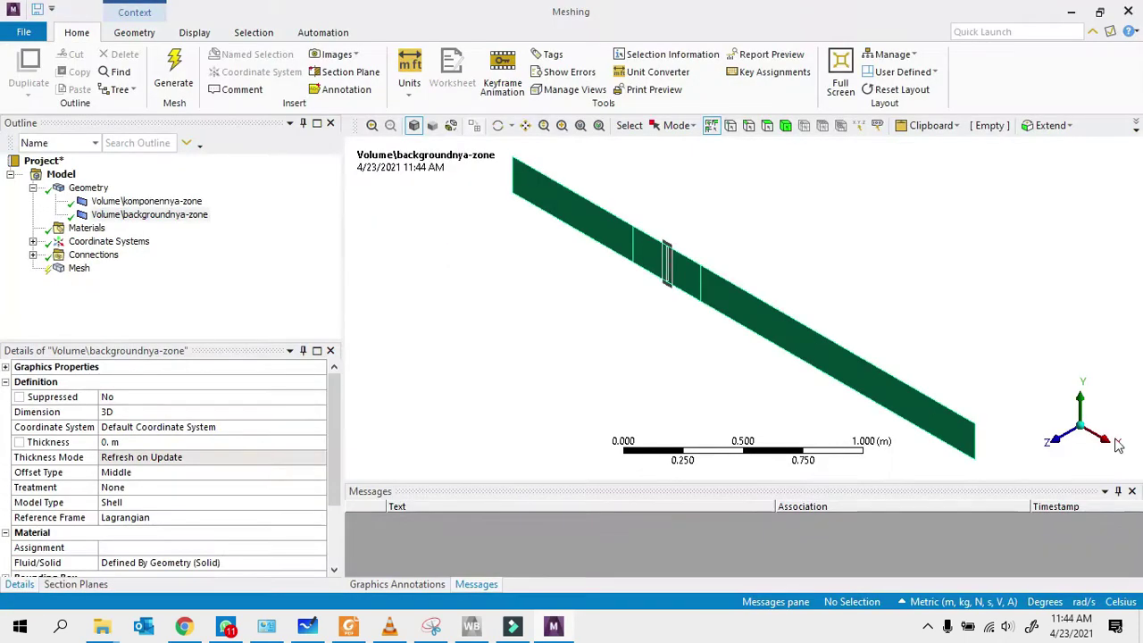
- Delete the Contacts group from the model's Connections and show the Mesh object's settings
{"action": "left_click", "coordinate": [1059, 446]}
{"action": "left_click", "coordinate": [79, 268]}
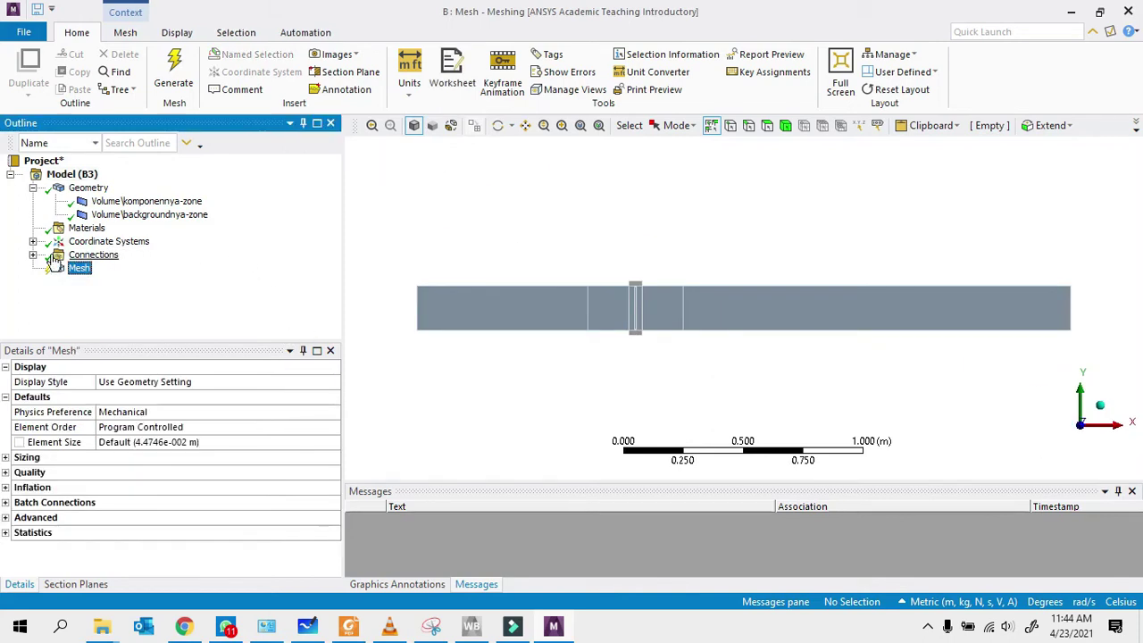
{"action": "right_click", "coordinate": [116, 269]}
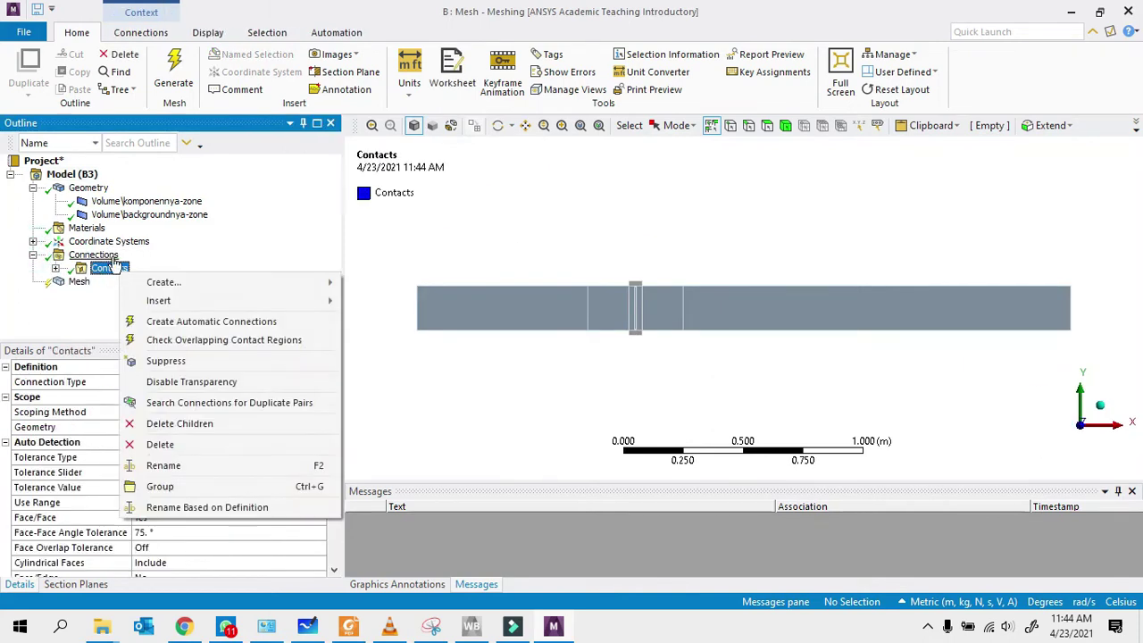
{"action": "left_click", "coordinate": [527, 222]}
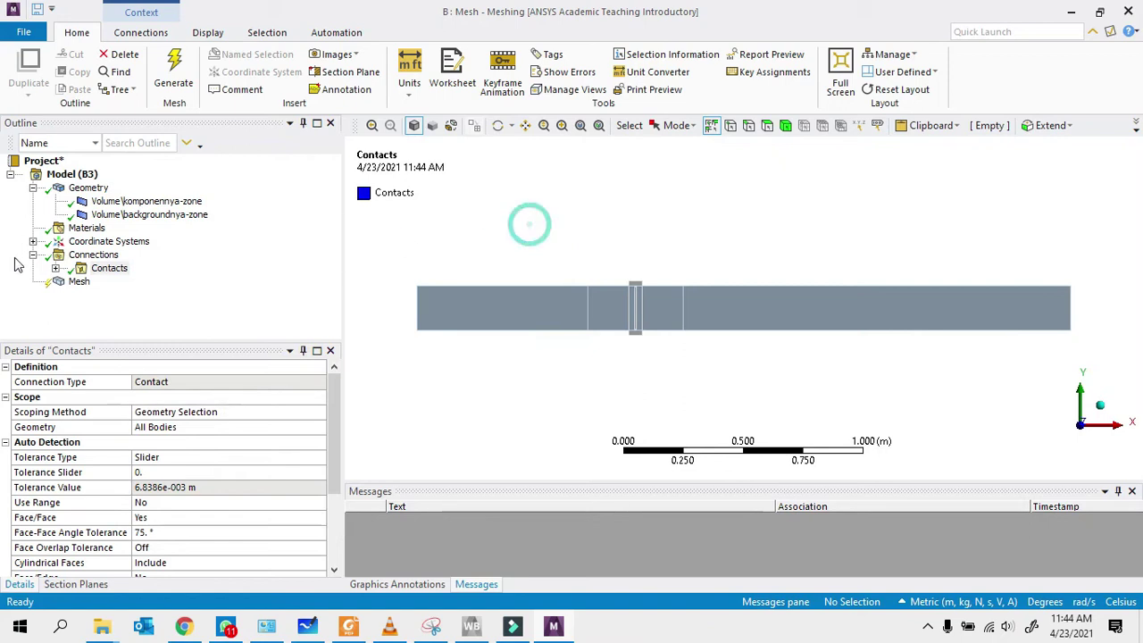
{"action": "left_click", "coordinate": [153, 218]}
{"action": "right_click", "coordinate": [114, 269]}
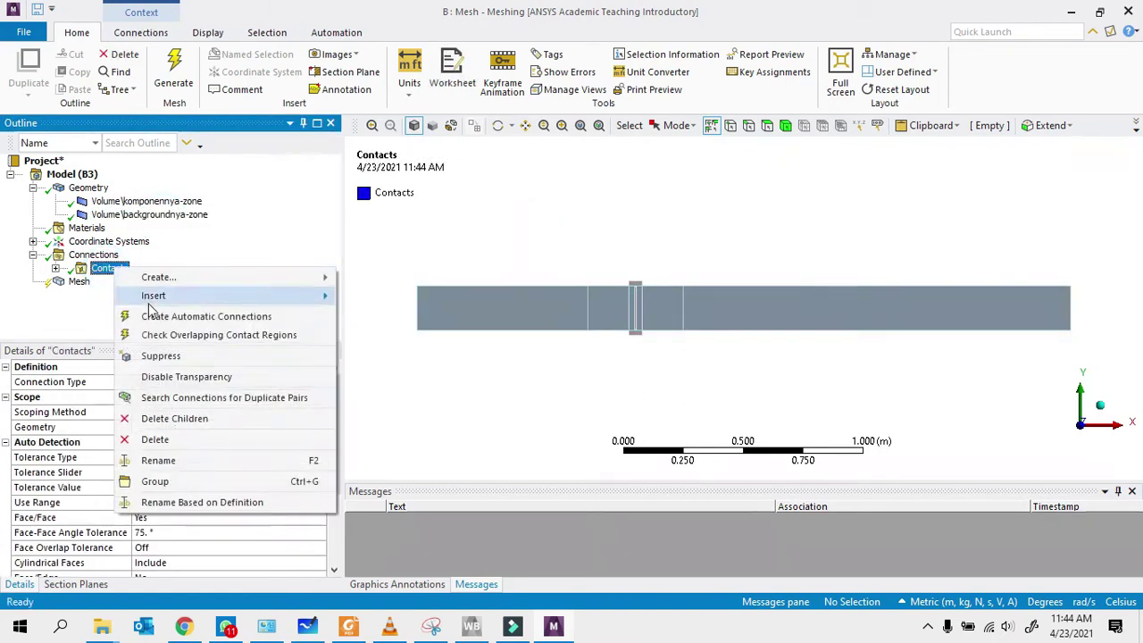
{"action": "left_click", "coordinate": [174, 440]}
{"action": "left_click", "coordinate": [591, 376]}
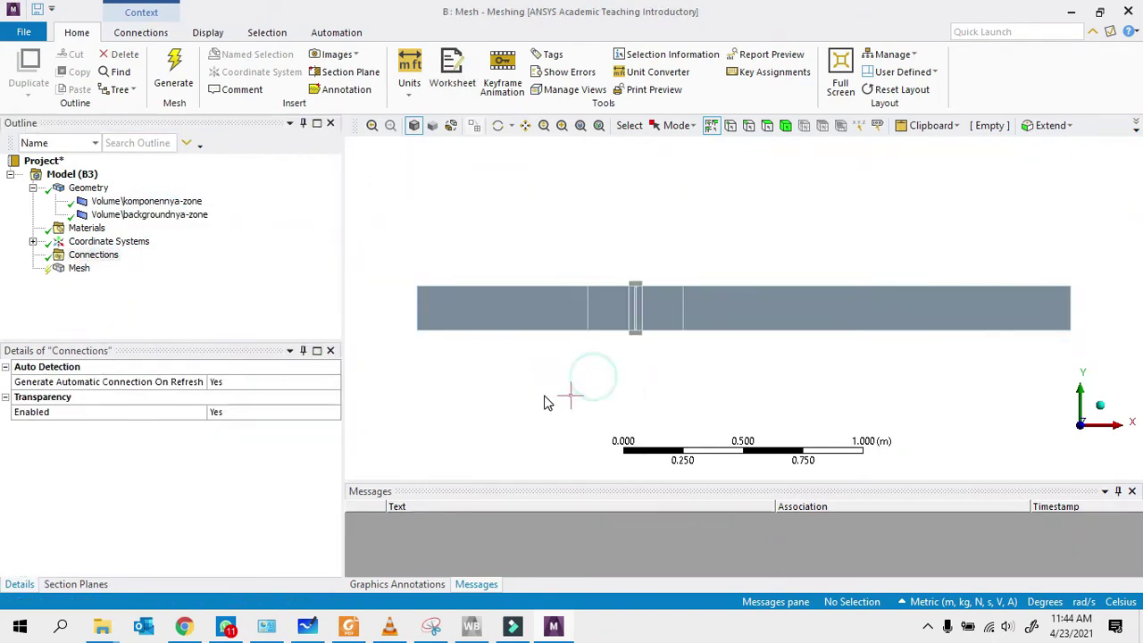
{"action": "left_click", "coordinate": [79, 270]}
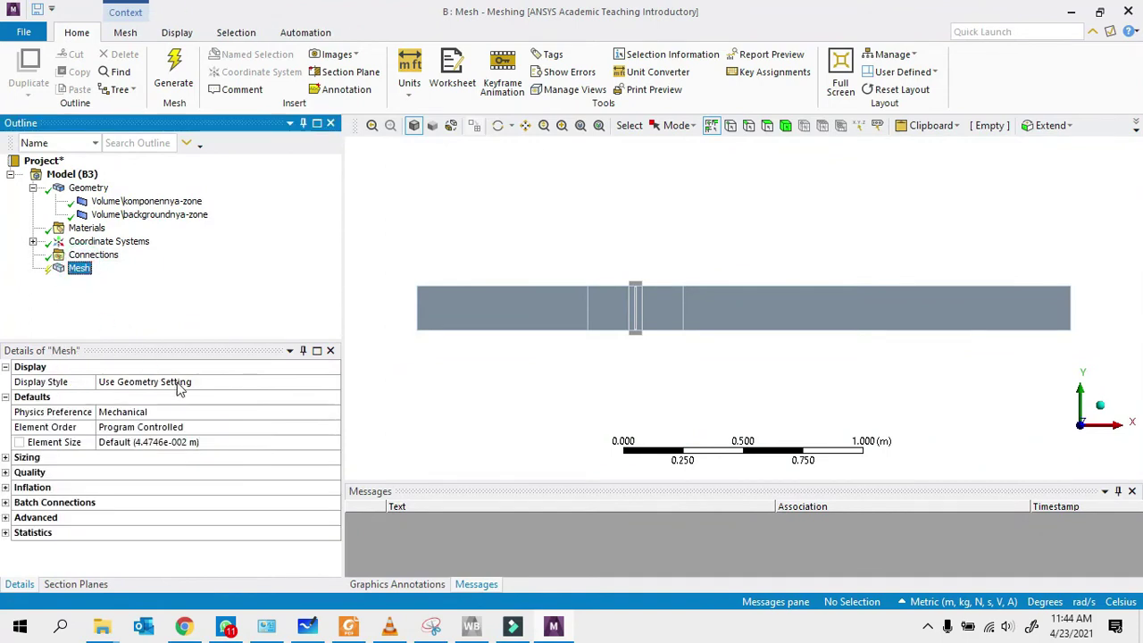
- Set the mesh's physics preference to CFD and generate an initial mesh with the default element size
{"action": "left_click", "coordinate": [170, 411]}
{"action": "left_click", "coordinate": [332, 412]}
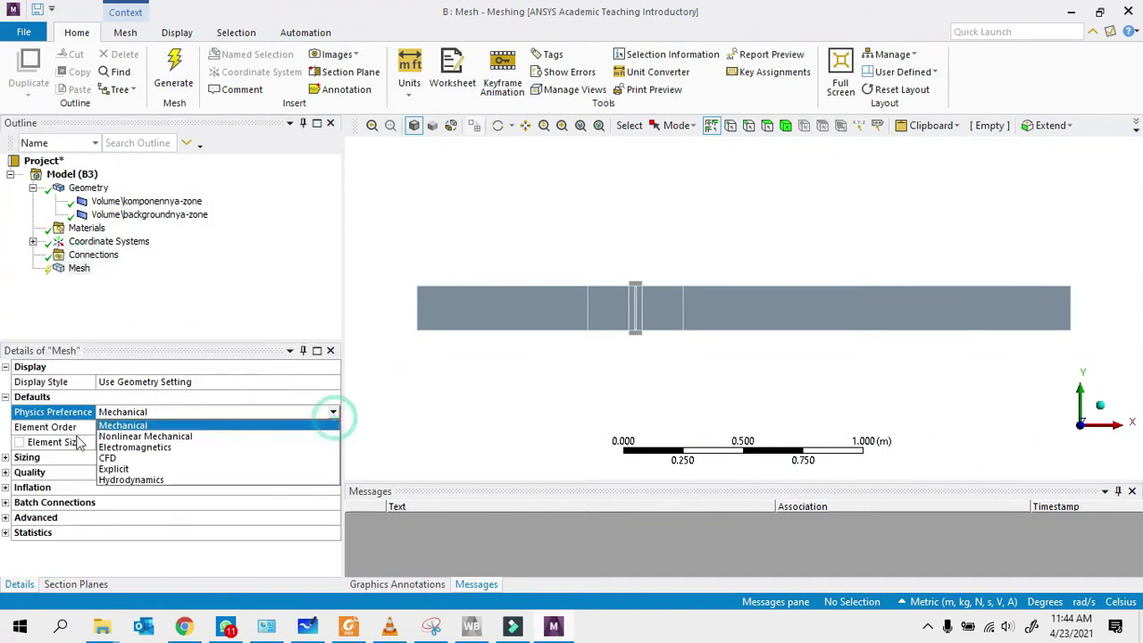
{"action": "left_click", "coordinate": [116, 457]}
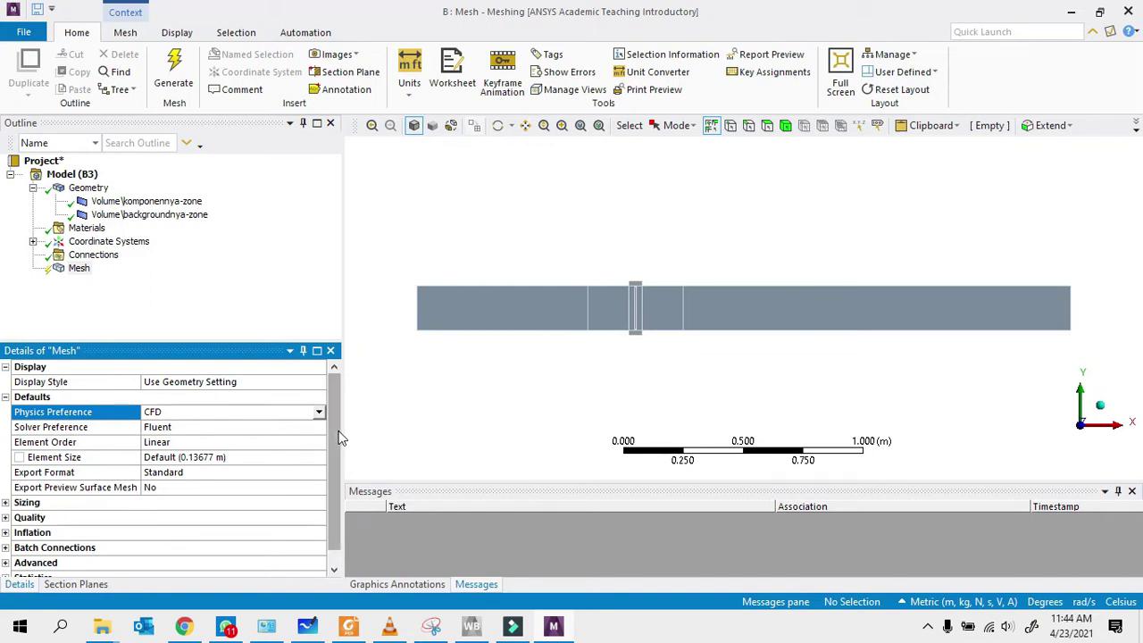
{"action": "right_click", "coordinate": [80, 270]}
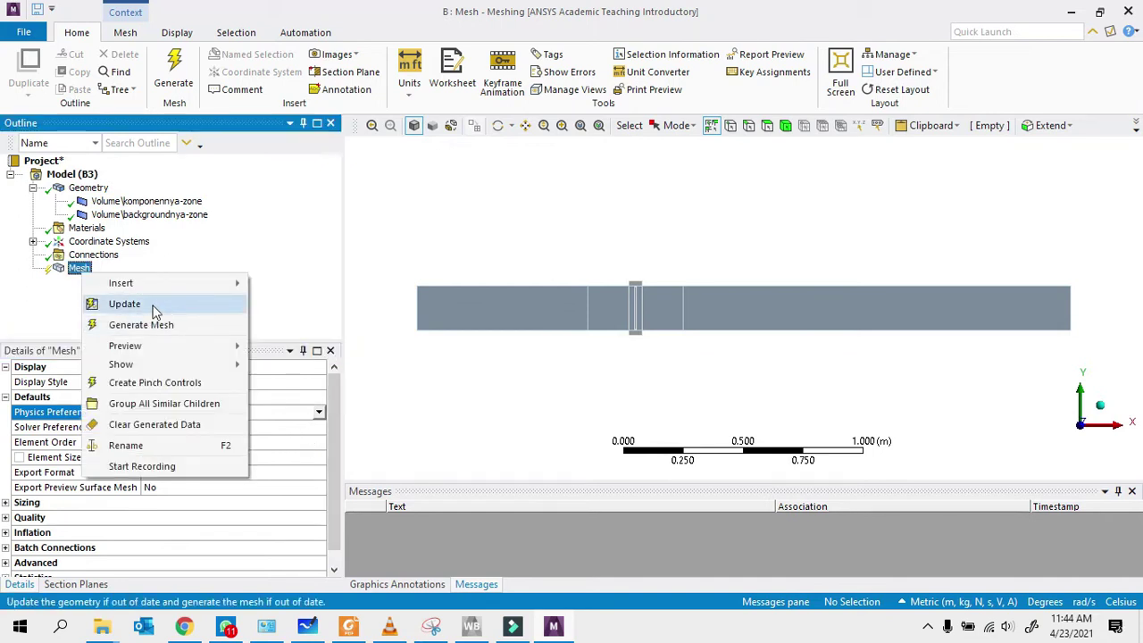
{"action": "left_click", "coordinate": [161, 325]}
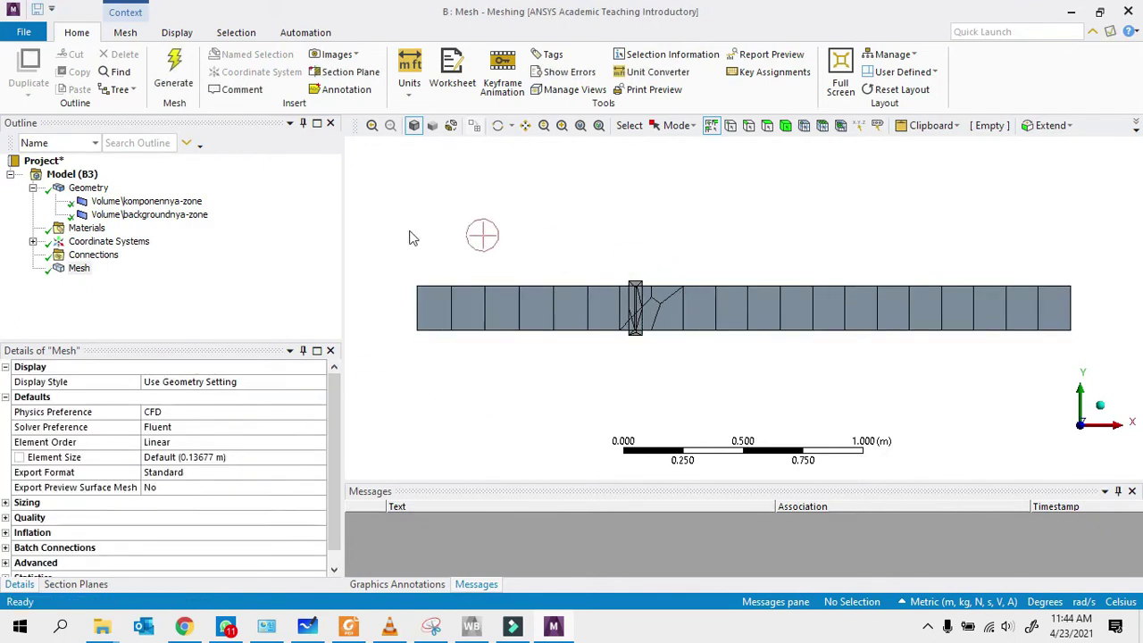
{"action": "right_click", "coordinate": [85, 280]}
{"action": "mouse_move", "coordinate": [161, 281]}
{"action": "left_click", "coordinate": [290, 287]}
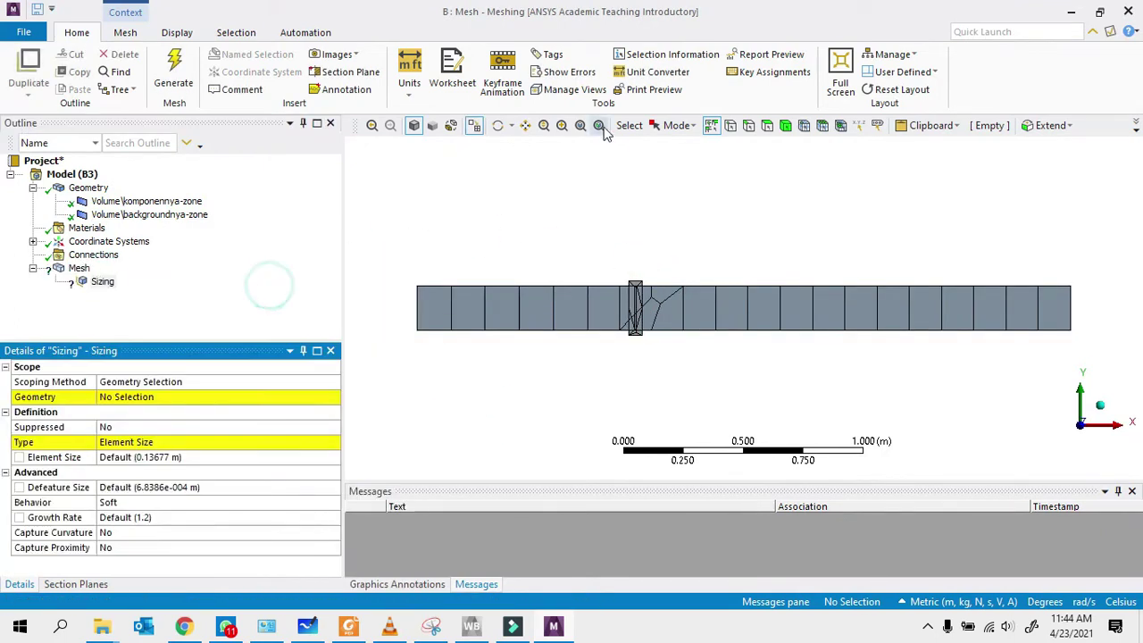
{"action": "left_click", "coordinate": [785, 125]}
{"action": "left_click", "coordinate": [778, 300]}
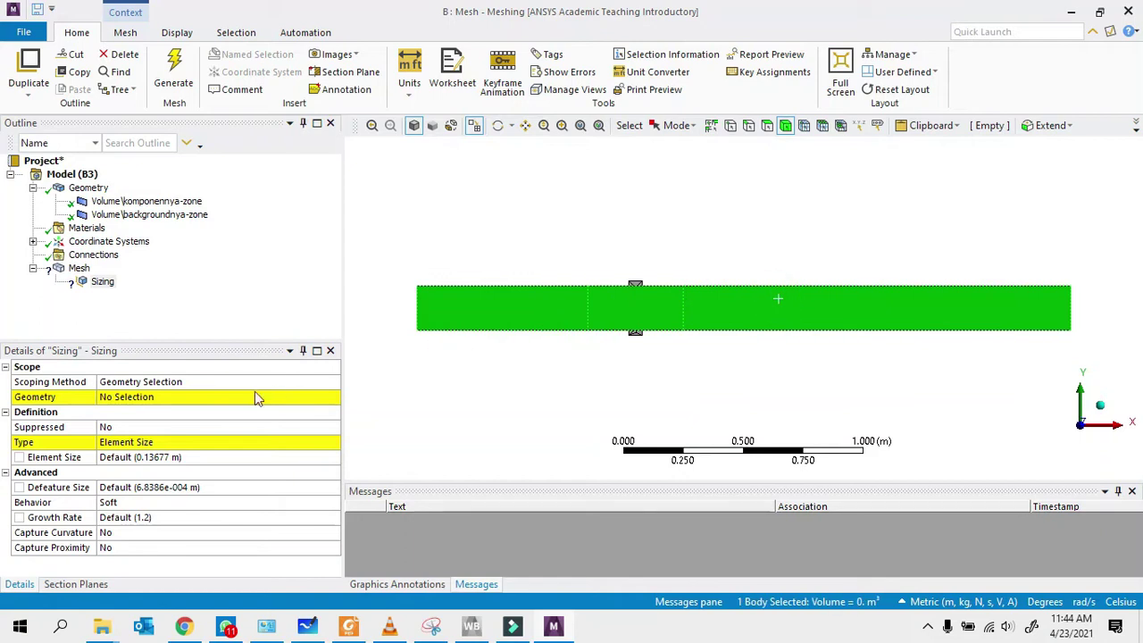
{"action": "left_click", "coordinate": [657, 237]}
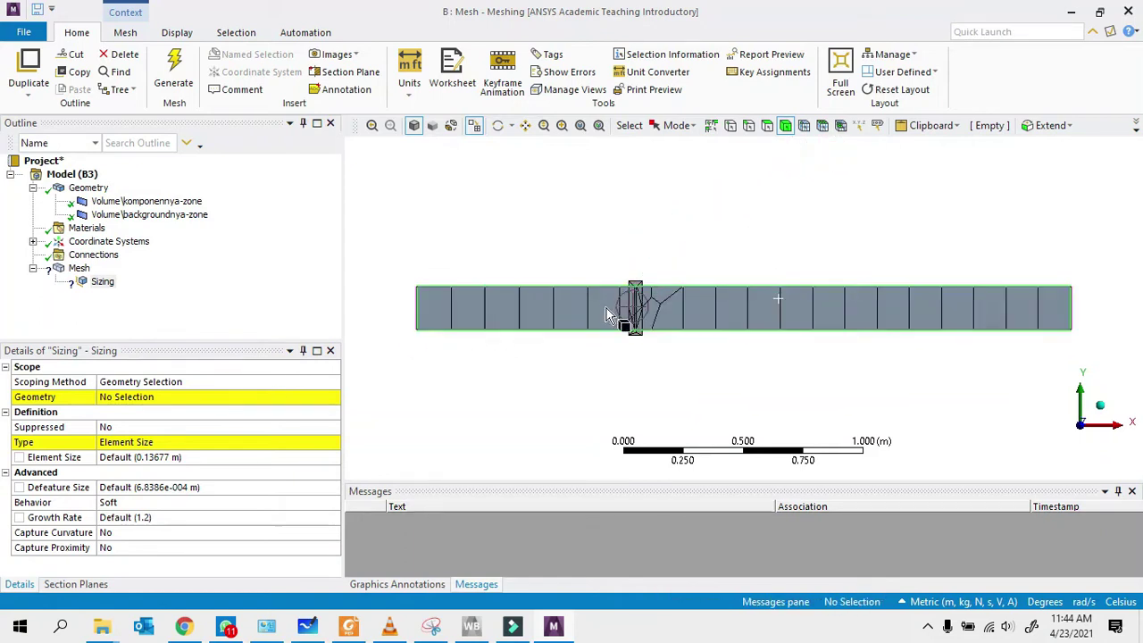
{"action": "left_click", "coordinate": [766, 125]}
{"action": "left_click", "coordinate": [515, 316]}
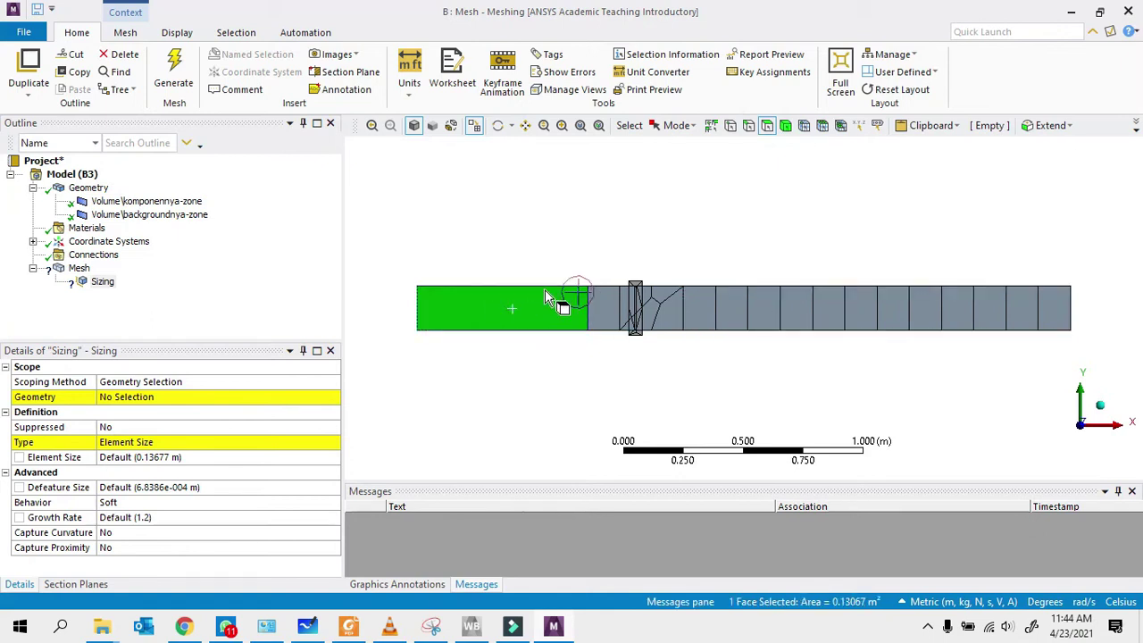
{"action": "right_click", "coordinate": [100, 282]}
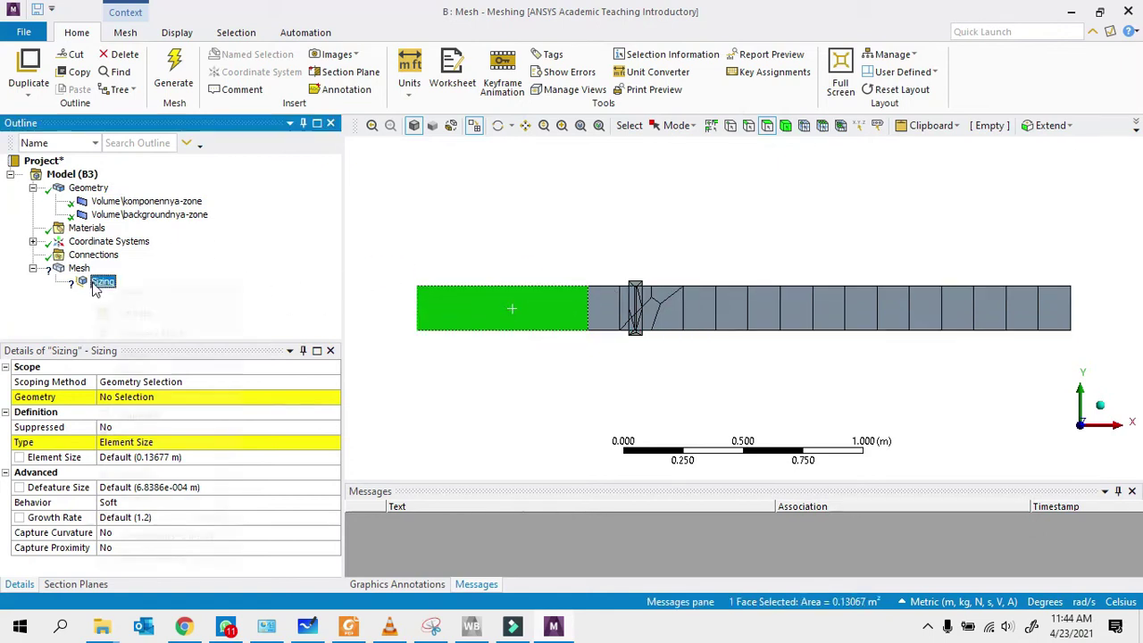
{"action": "left_click", "coordinate": [134, 475]}
{"action": "left_click", "coordinate": [578, 372]}
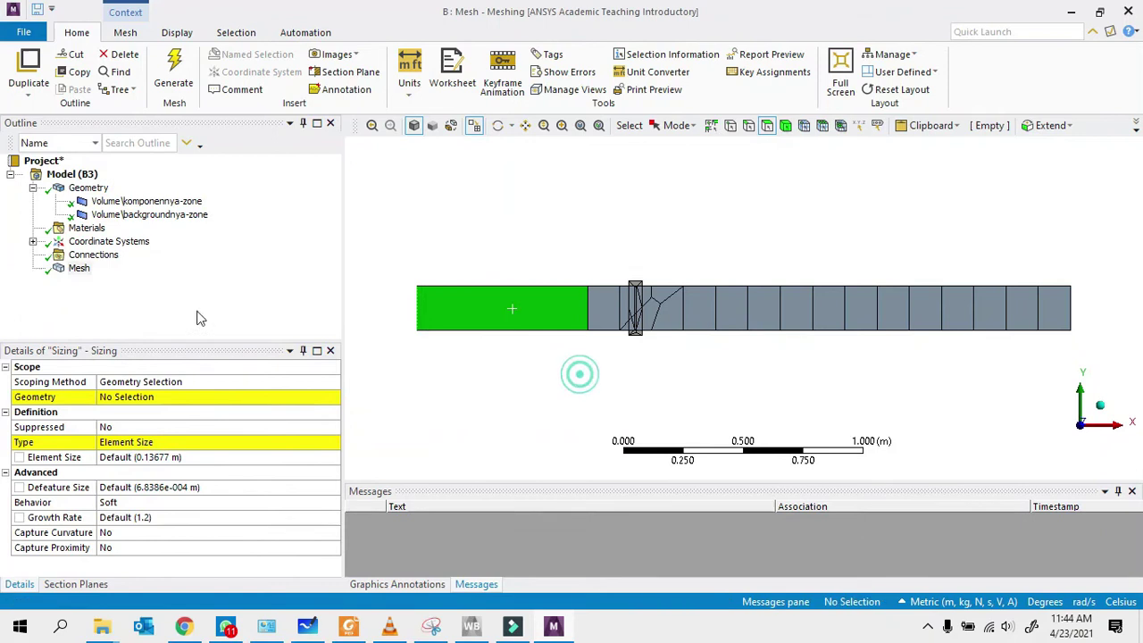
- Set the global mesh element size to 5e-3 m and update the mesh
{"action": "left_click", "coordinate": [79, 268]}
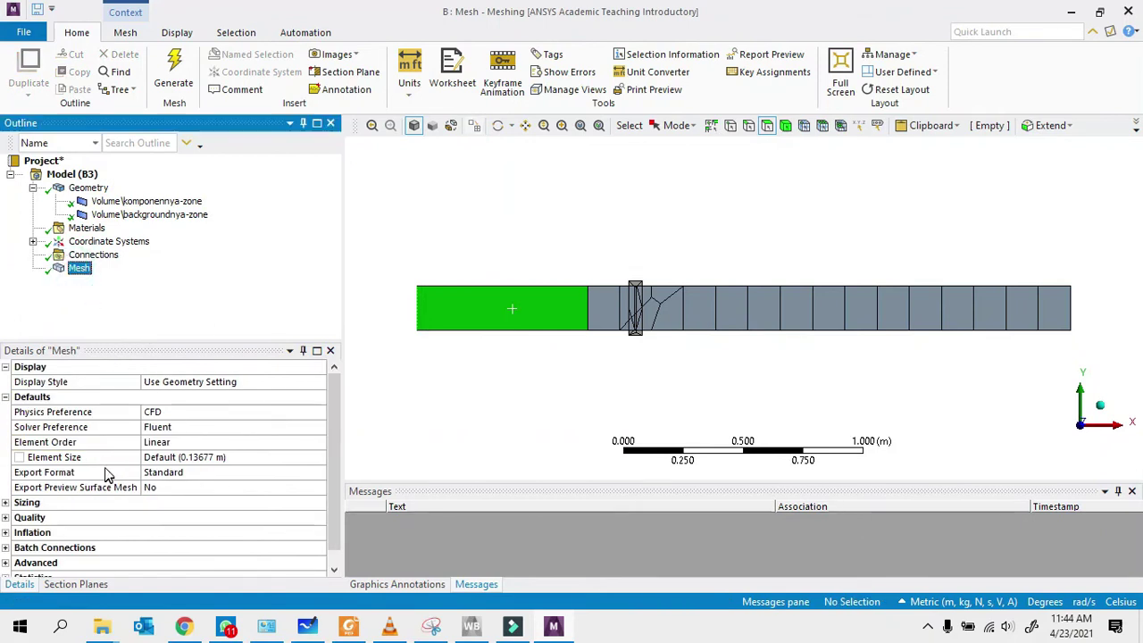
{"action": "left_click", "coordinate": [236, 457]}
{"action": "left_click", "coordinate": [243, 472]}
{"action": "left_click", "coordinate": [258, 457]}
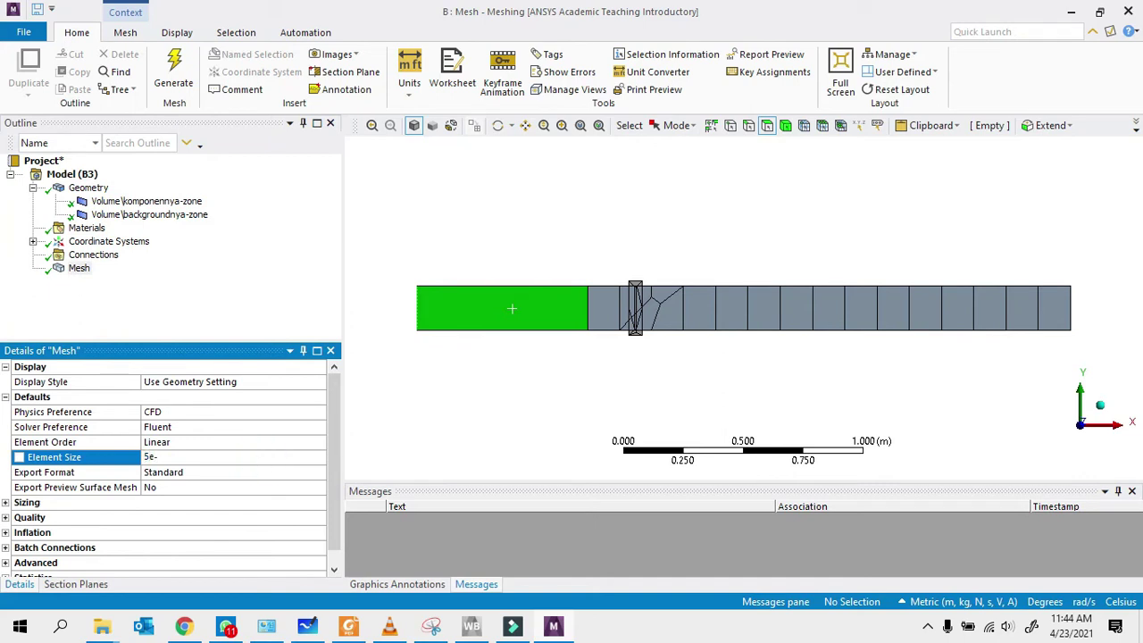
{"action": "key", "text": "Return"}
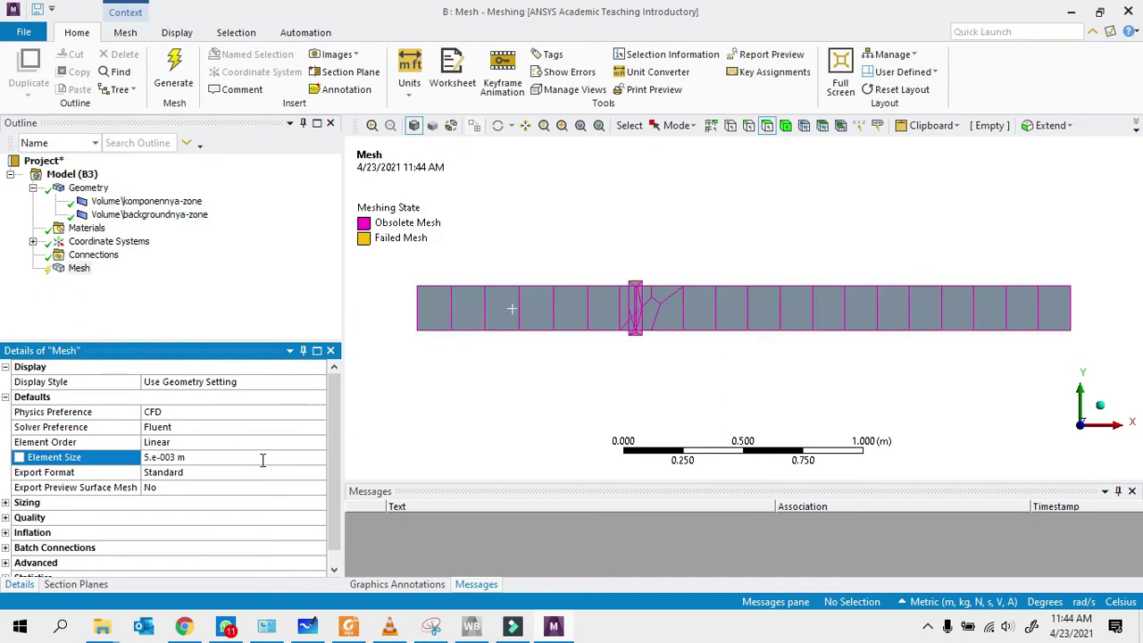
{"action": "right_click", "coordinate": [79, 275]}
{"action": "left_click", "coordinate": [107, 301]}
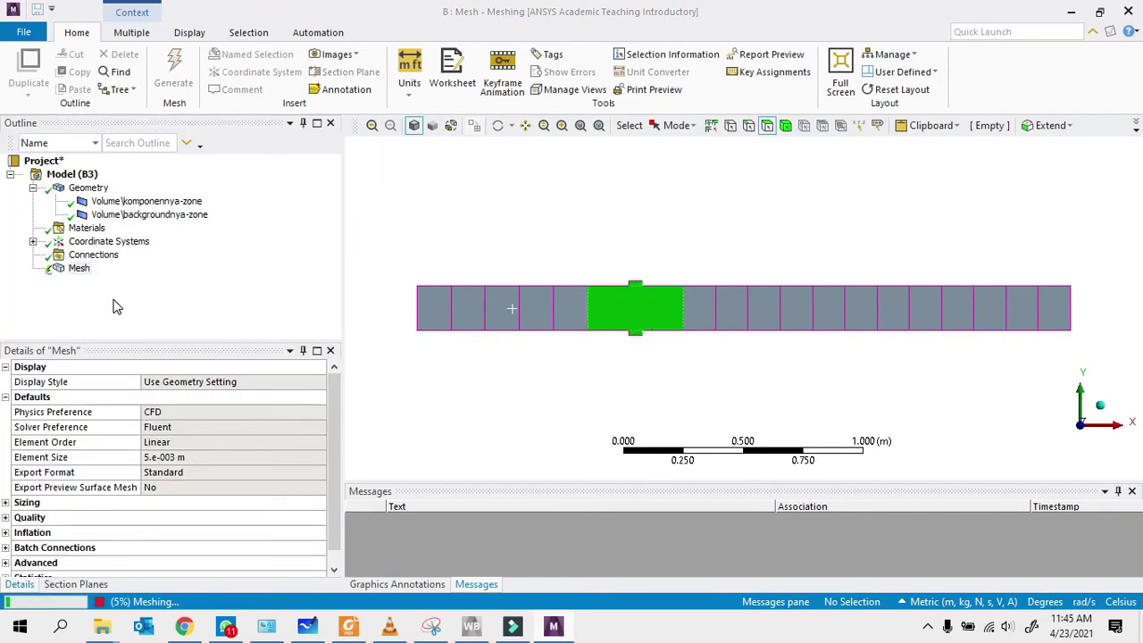
- Examine the mesh around the valve, where komponennya-zone overlaps the middle face of backgroundnya-zone
{"action": "scroll", "coordinate": [665, 362], "scroll_direction": "up", "scroll_amount": 3}
{"action": "scroll", "coordinate": [589, 193], "scroll_direction": "up", "scroll_amount": 3}
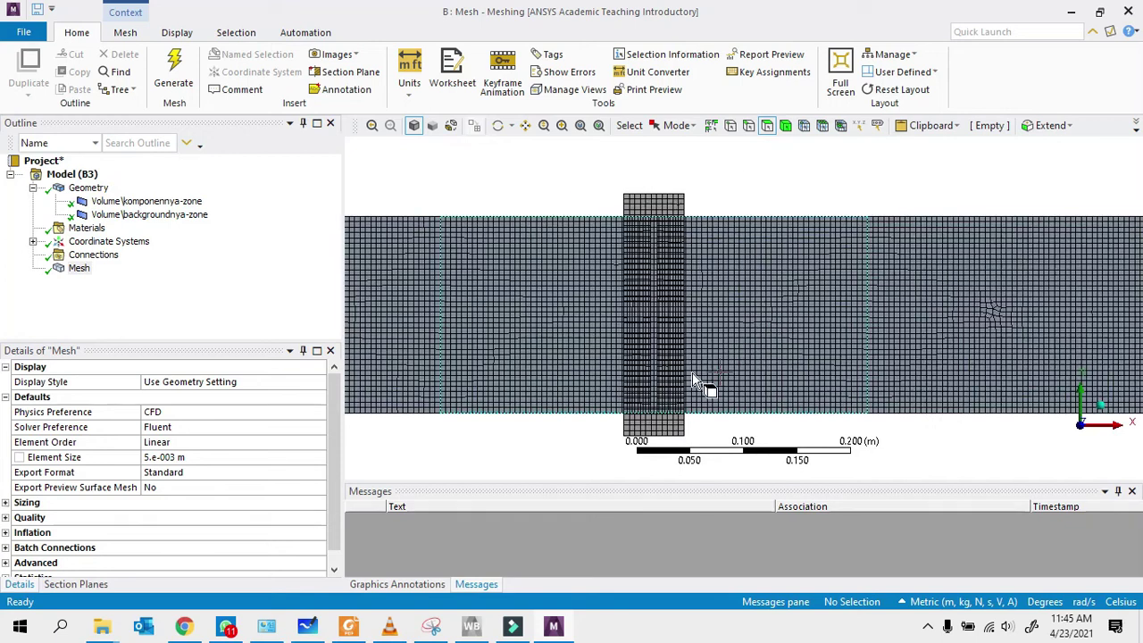
{"action": "left_click", "coordinate": [779, 330]}
{"action": "left_click", "coordinate": [505, 203]}
{"action": "left_click", "coordinate": [527, 301]}
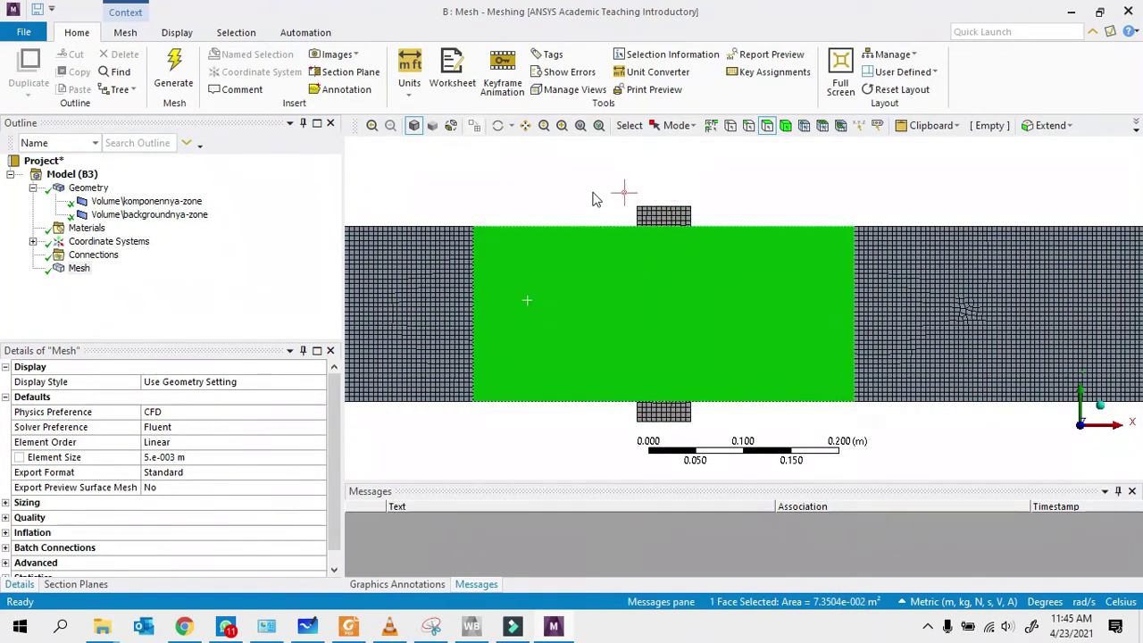
{"action": "left_click", "coordinate": [738, 187]}
{"action": "right_click_drag", "start_coordinate": [618, 198], "coordinate": [695, 251]}
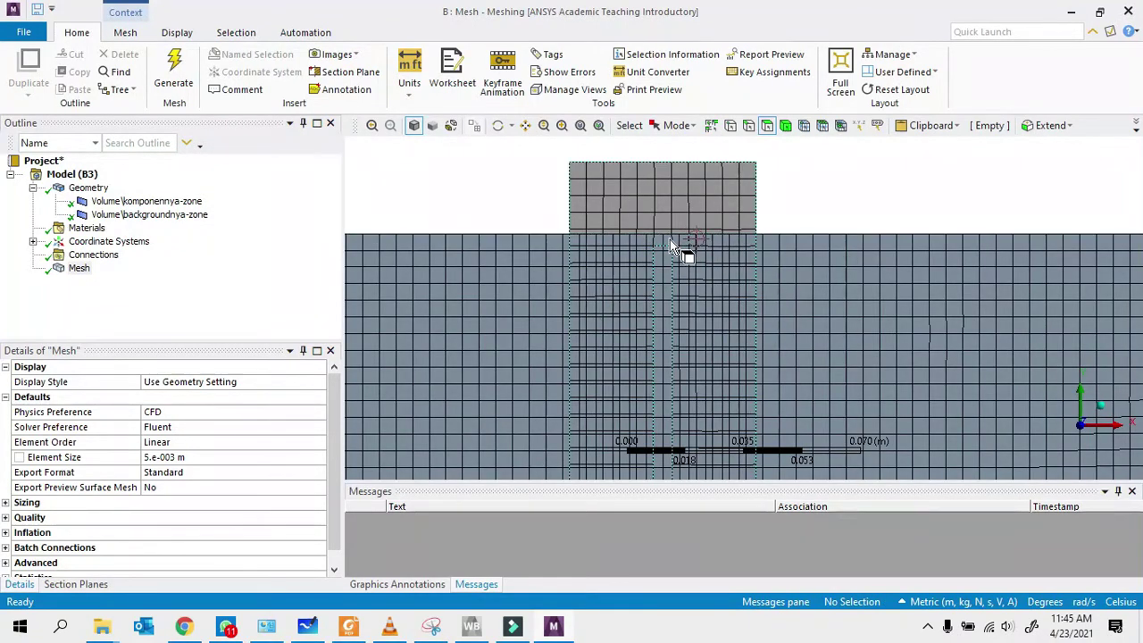
{"action": "scroll", "coordinate": [667, 238], "scroll_direction": "down", "scroll_amount": 3}
{"action": "scroll", "coordinate": [676, 387], "scroll_direction": "down", "scroll_amount": 1}
{"action": "right_click_drag", "start_coordinate": [712, 276], "coordinate": [742, 317]}
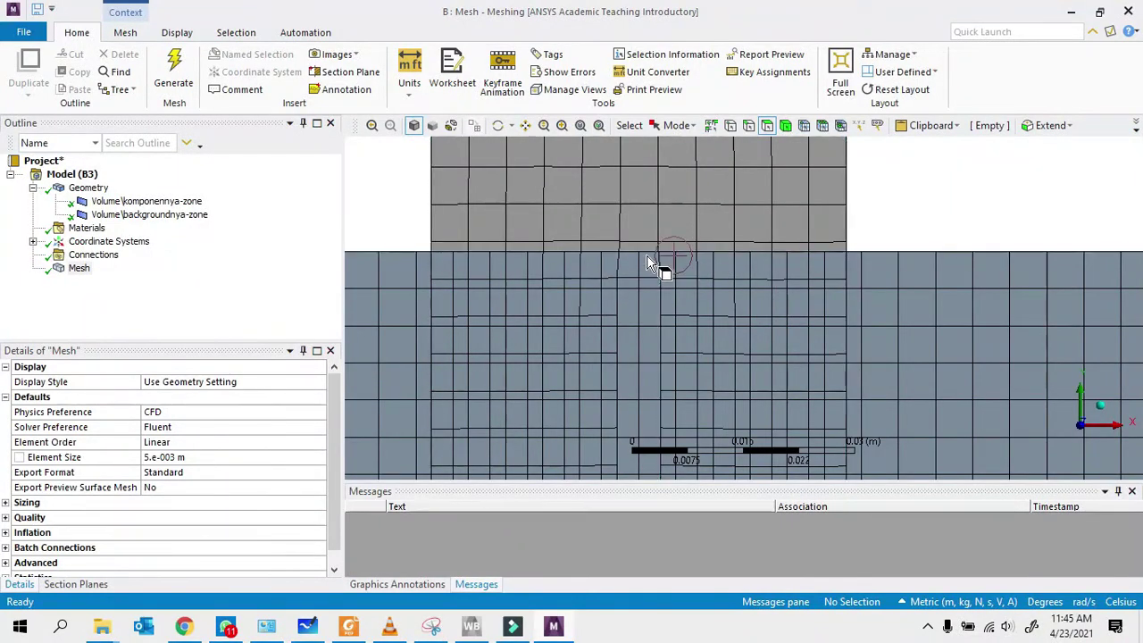
{"action": "scroll", "coordinate": [637, 276], "scroll_direction": "down", "scroll_amount": 3}
{"action": "right_click_drag", "start_coordinate": [607, 276], "coordinate": [761, 342]}
{"action": "scroll", "coordinate": [625, 267], "scroll_direction": "down", "scroll_amount": 5}
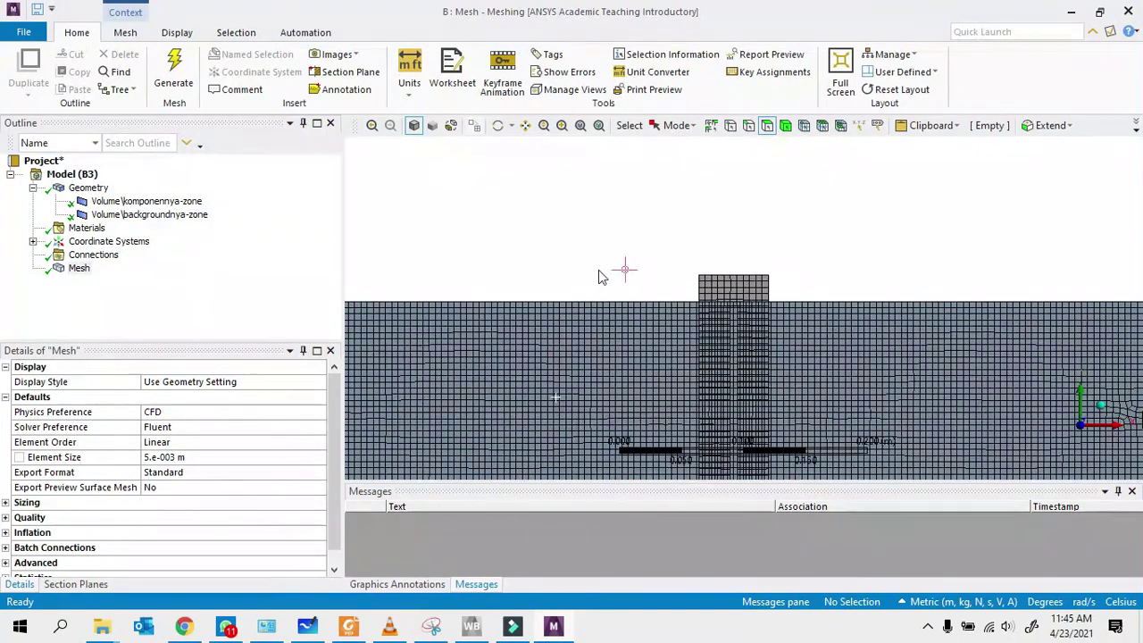
- Insert a face sizing scoped to backgroundnya-zone's middle face and the komponennya-zone face
{"action": "left_click", "coordinate": [662, 344]}
{"action": "right_click", "coordinate": [78, 268]}
{"action": "mouse_move", "coordinate": [161, 280]}
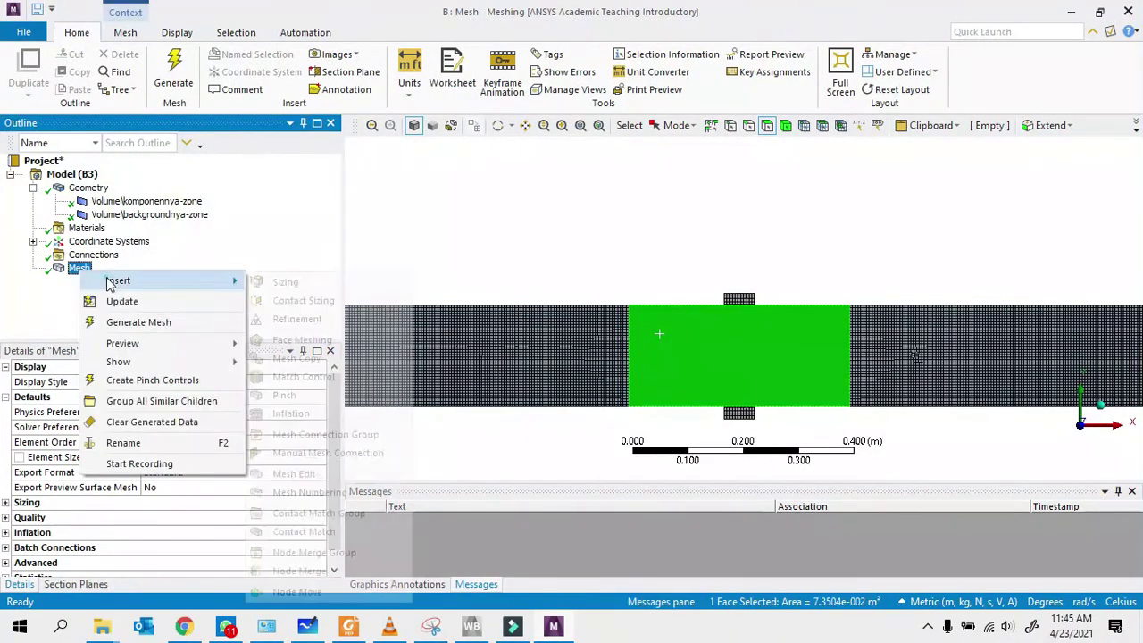
{"action": "left_click", "coordinate": [285, 282]}
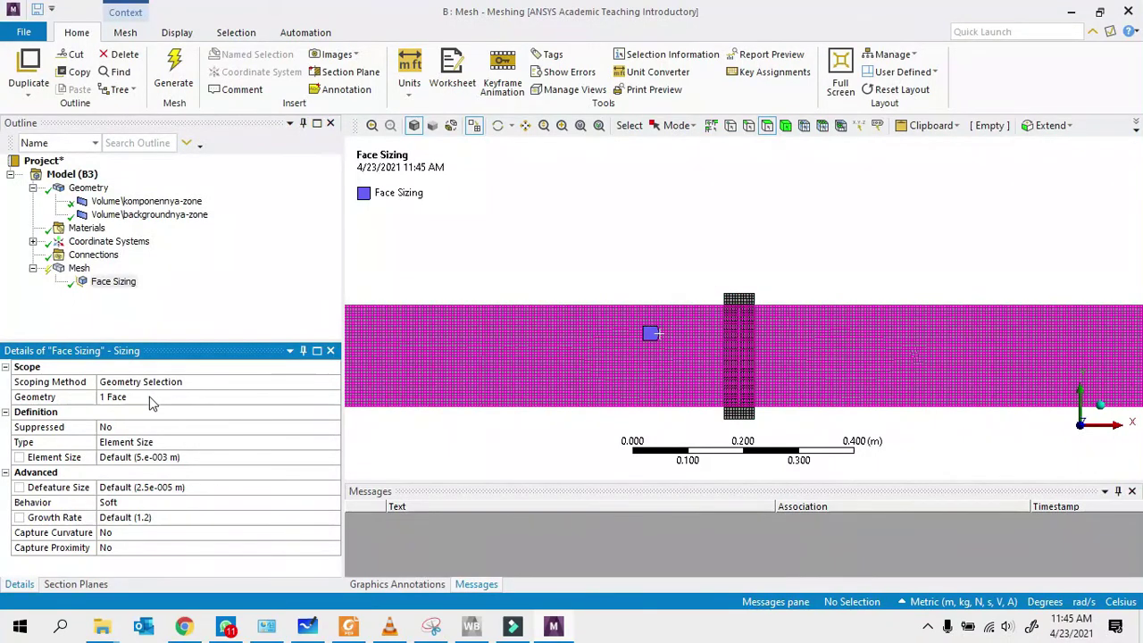
{"action": "left_click", "coordinate": [748, 309]}
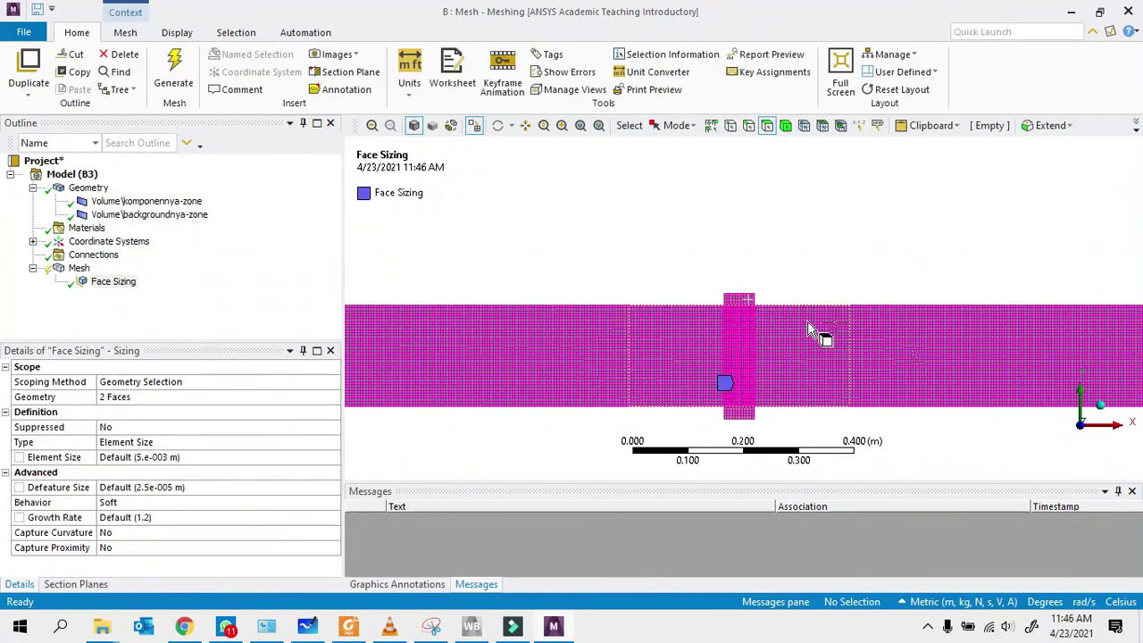
{"action": "scroll", "coordinate": [750, 308], "scroll_direction": "up", "scroll_amount": 5}
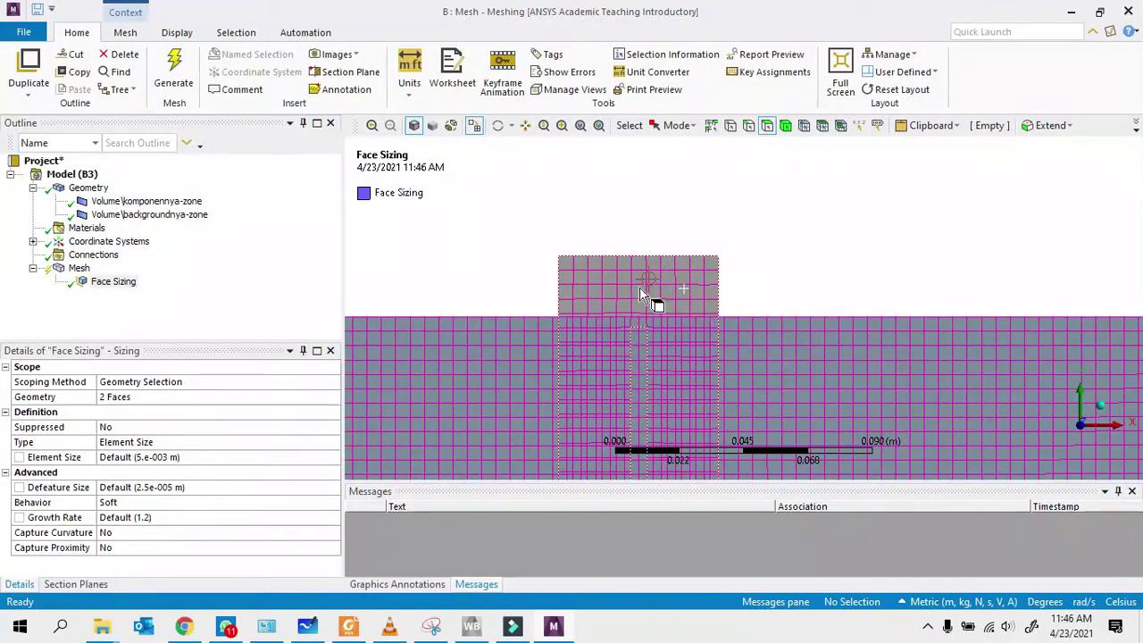
{"action": "scroll", "coordinate": [639, 284], "scroll_direction": "down", "scroll_amount": 3}
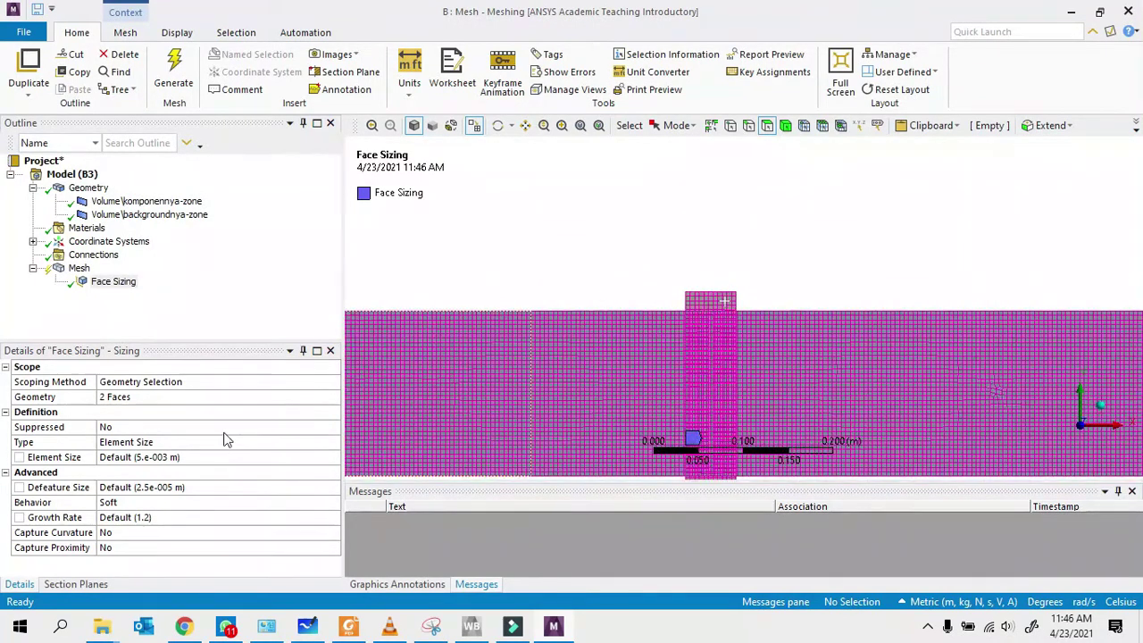
- Set the face sizing's element size to 1.5e-3 m and update the mesh
{"action": "left_click", "coordinate": [172, 458]}
{"action": "left_click", "coordinate": [167, 459]}
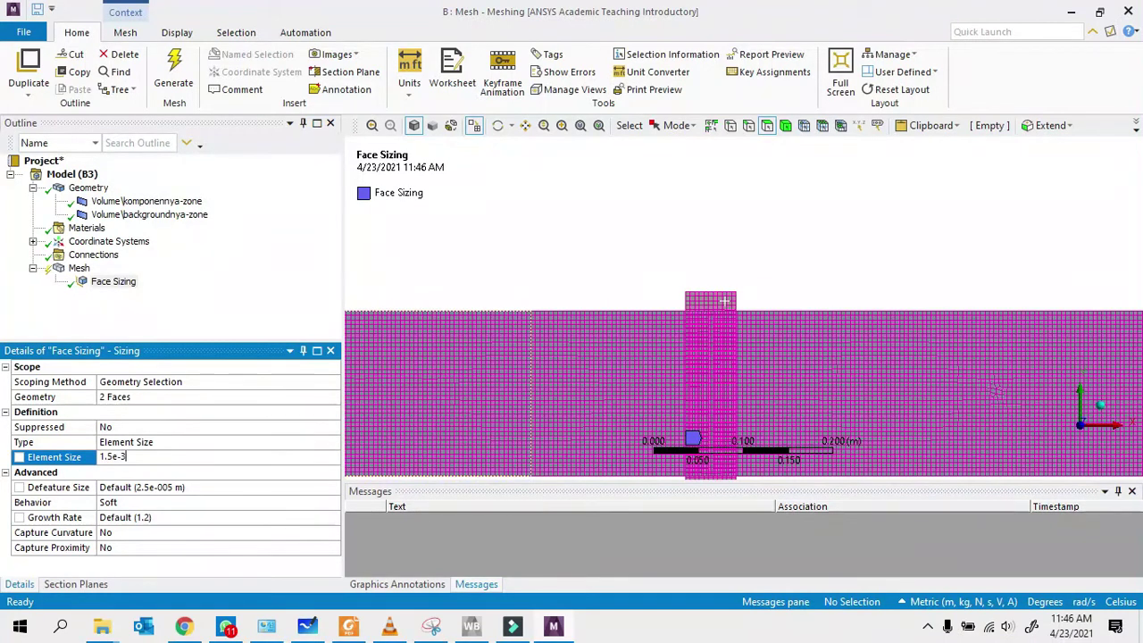
{"action": "key", "text": "Return"}
{"action": "right_click", "coordinate": [78, 268]}
{"action": "left_click", "coordinate": [140, 295]}
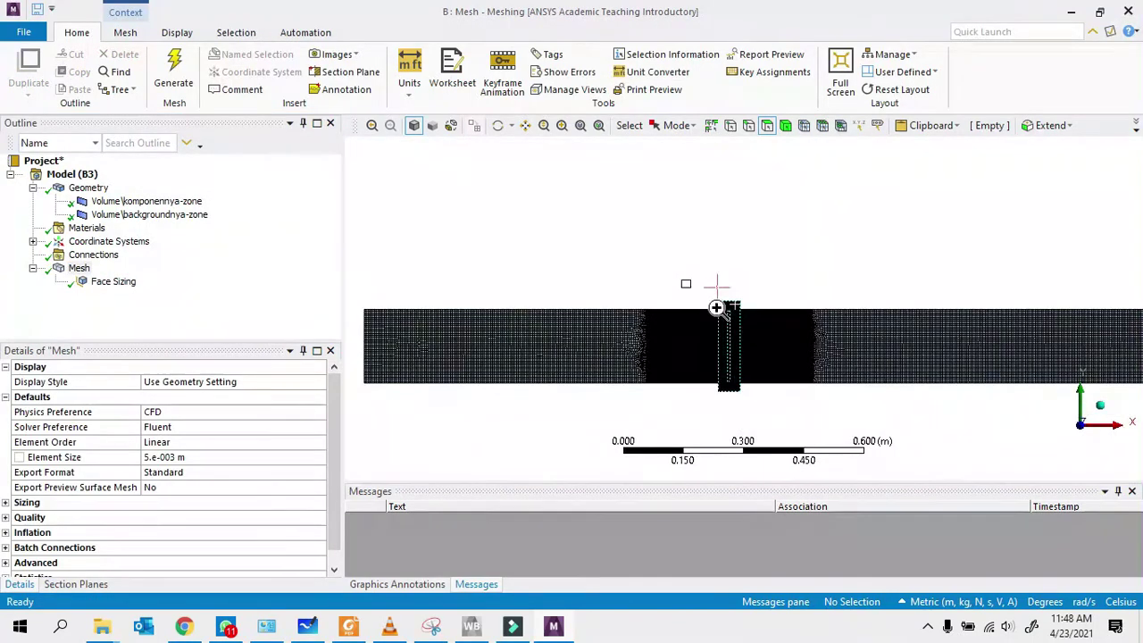
- Examine the refined mesh around the valve and its transition to the coarser pipe faces, along with the face sizing settings
{"action": "scroll", "coordinate": [722, 306], "scroll_direction": "up", "scroll_amount": 2}
{"action": "left_click_drag", "start_coordinate": [661, 180], "coordinate": [813, 351]}
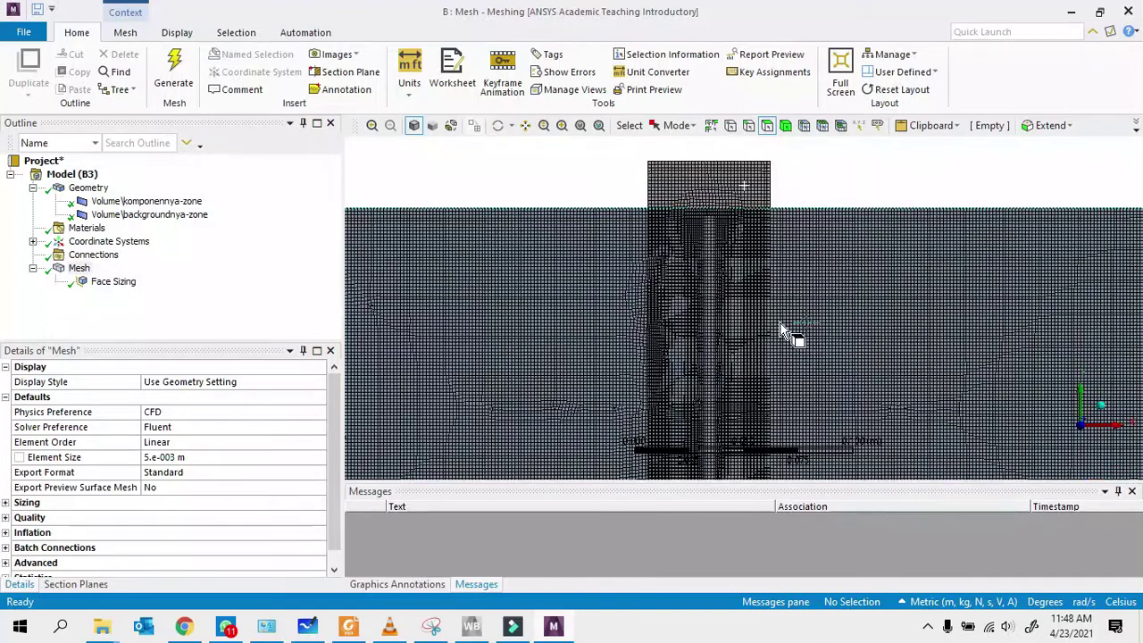
{"action": "scroll", "coordinate": [681, 217], "scroll_direction": "down", "scroll_amount": 5}
{"action": "scroll", "coordinate": [660, 307], "scroll_direction": "up", "scroll_amount": 2}
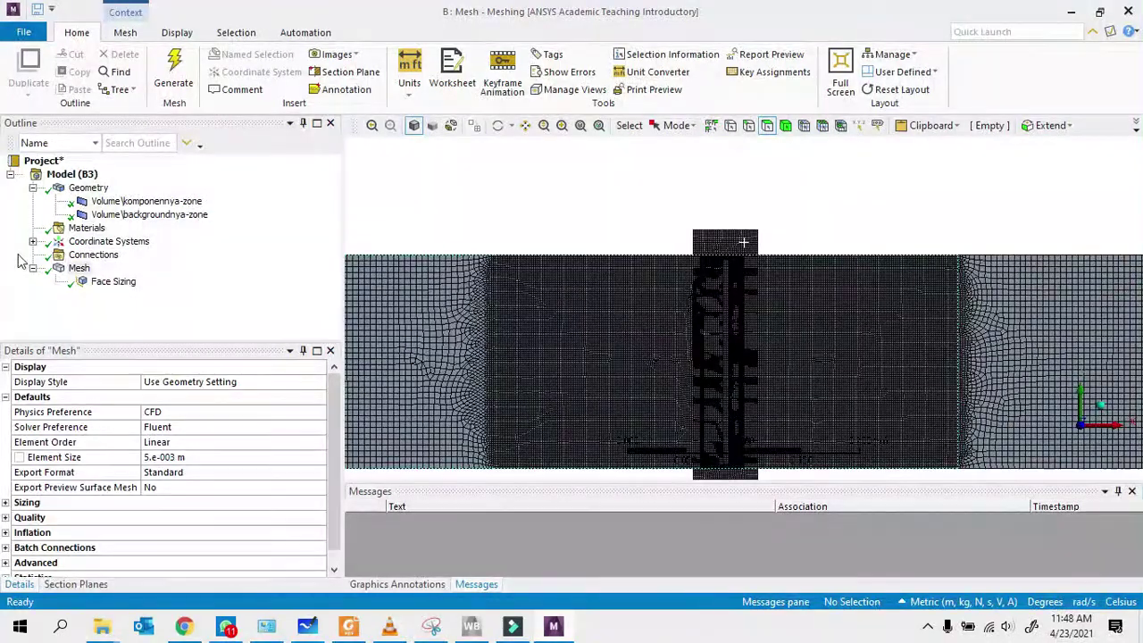
{"action": "left_click", "coordinate": [112, 282]}
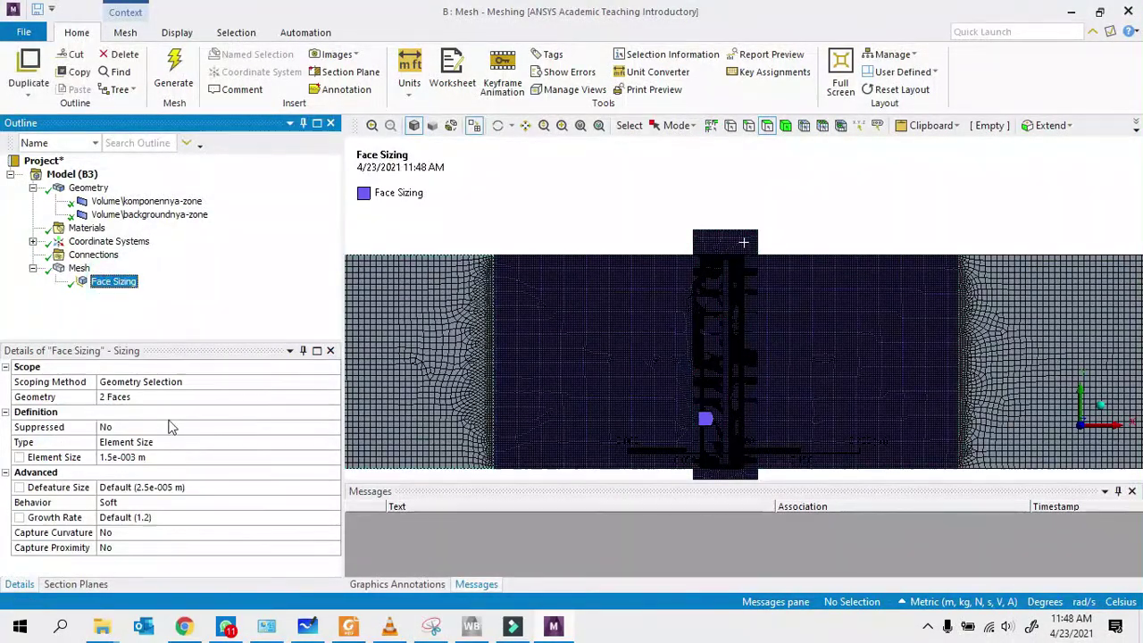
{"action": "left_click", "coordinate": [201, 455]}
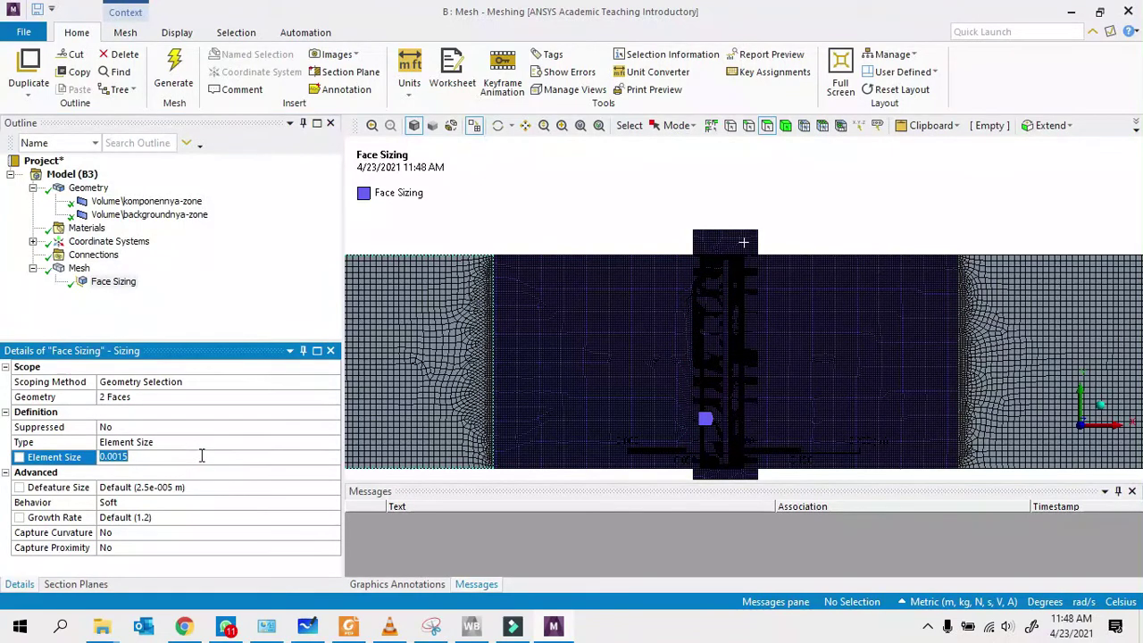
{"action": "left_click", "coordinate": [595, 224]}
{"action": "left_click_drag", "start_coordinate": [669, 214], "coordinate": [884, 360]}
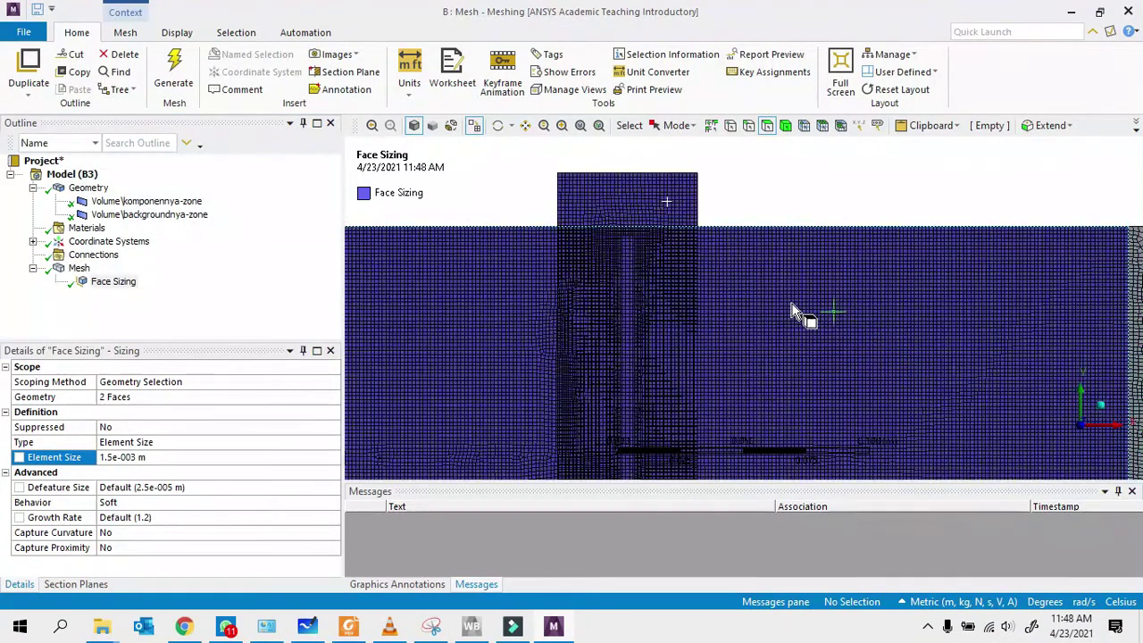
{"action": "left_click_drag", "start_coordinate": [609, 219], "coordinate": [665, 254]}
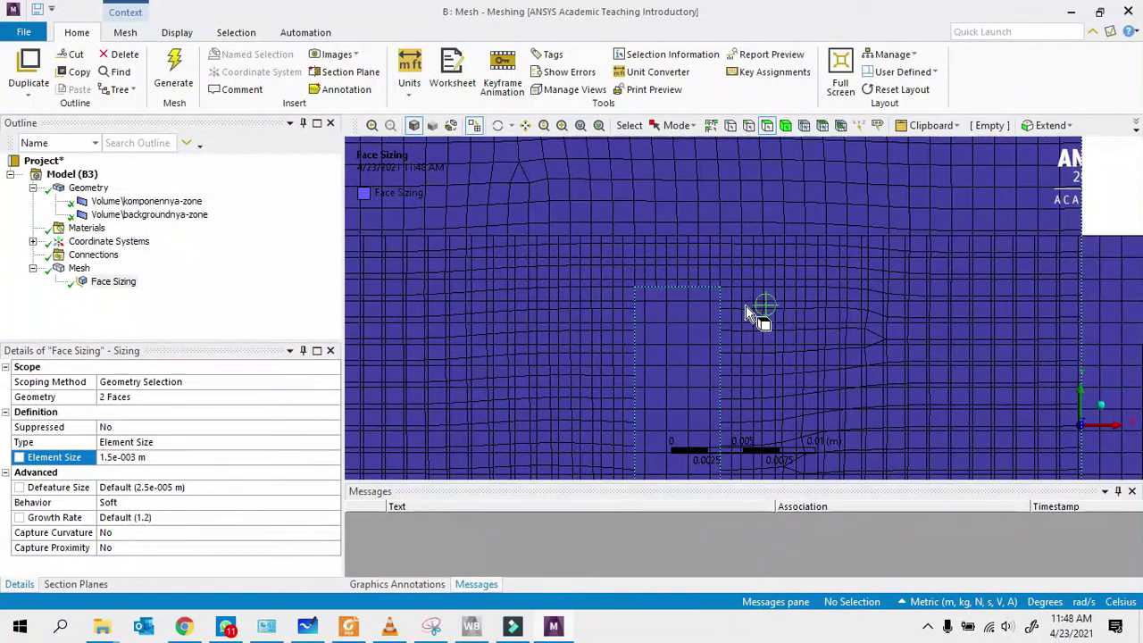
{"action": "scroll", "coordinate": [623, 300], "scroll_direction": "down", "scroll_amount": 10}
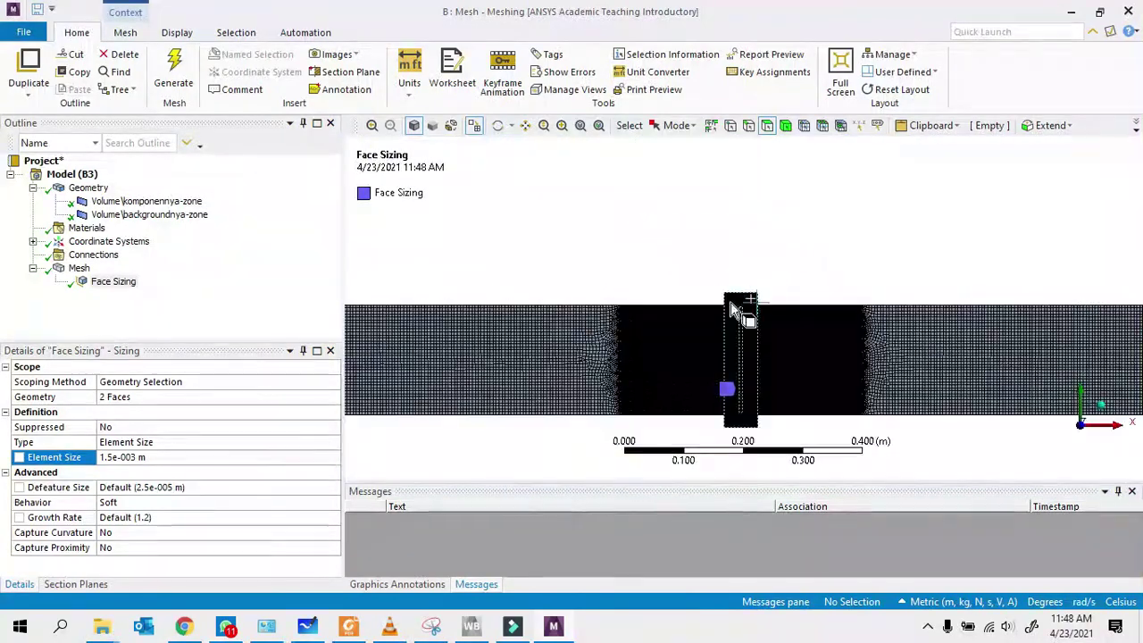
{"action": "left_click_drag", "start_coordinate": [798, 378], "coordinate": [797, 377]}
{"action": "left_click_drag", "start_coordinate": [759, 264], "coordinate": [955, 419]}
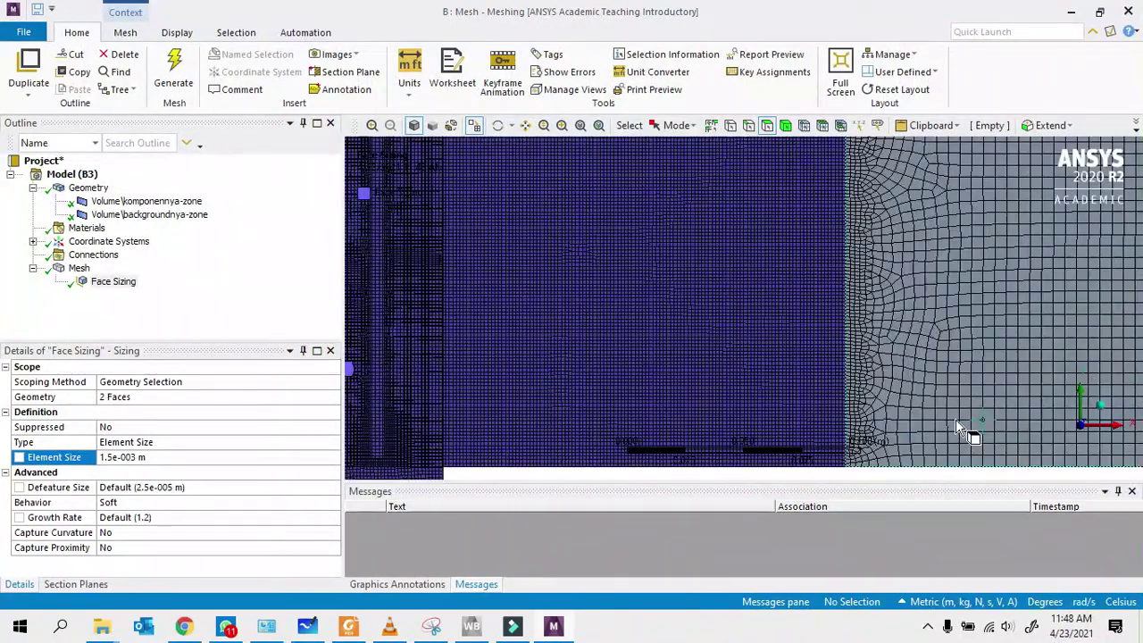
{"action": "scroll", "coordinate": [852, 407], "scroll_direction": "down", "scroll_amount": 6}
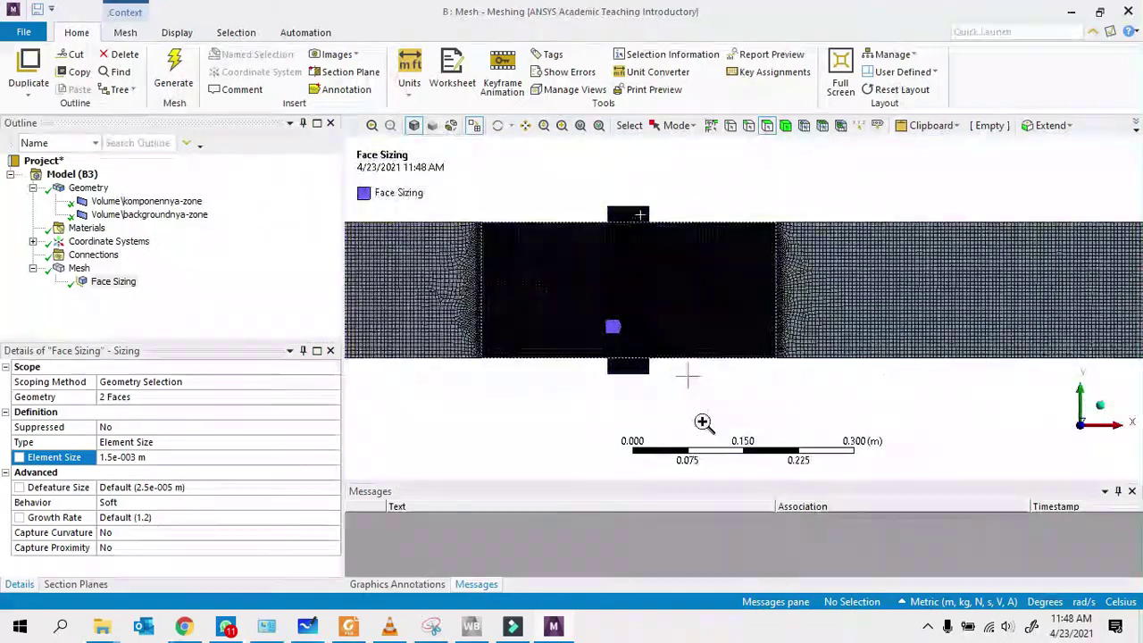
- Insert an edge sizing scoped to the four edges of the narrow valve cutout in komponennya-zone
{"action": "scroll", "coordinate": [683, 379], "scroll_direction": "up", "scroll_amount": 3}
{"action": "scroll", "coordinate": [625, 357], "scroll_direction": "down", "scroll_amount": 5}
{"action": "left_click", "coordinate": [748, 125]}
{"action": "left_click_drag", "start_coordinate": [669, 199], "coordinate": [887, 352]}
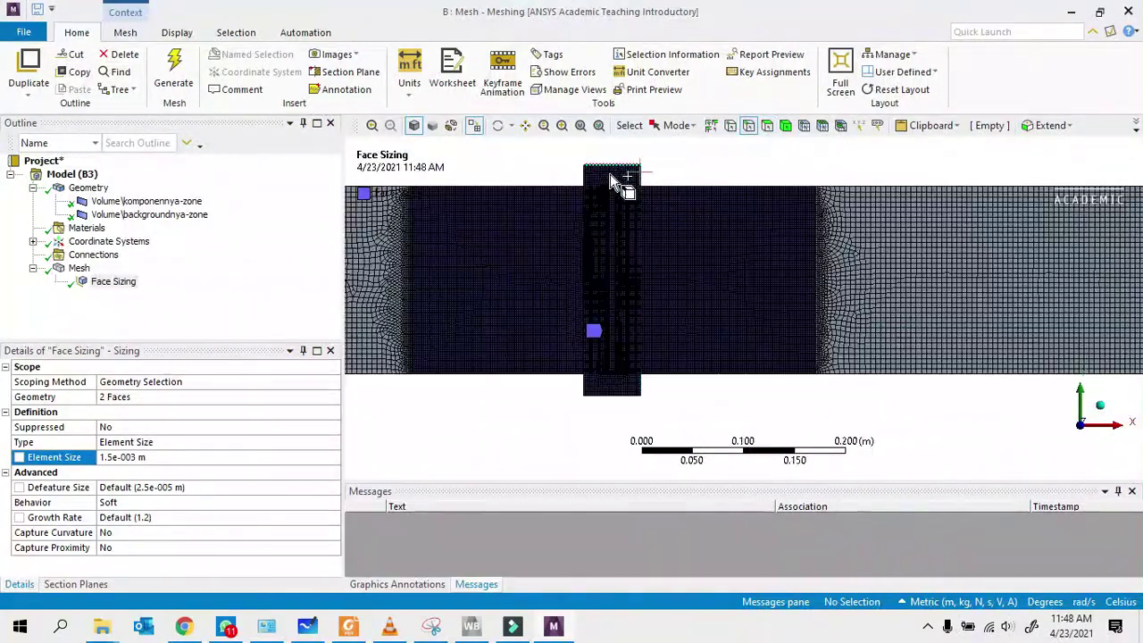
{"action": "left_click", "coordinate": [665, 127]}
{"action": "left_click", "coordinate": [687, 165]}
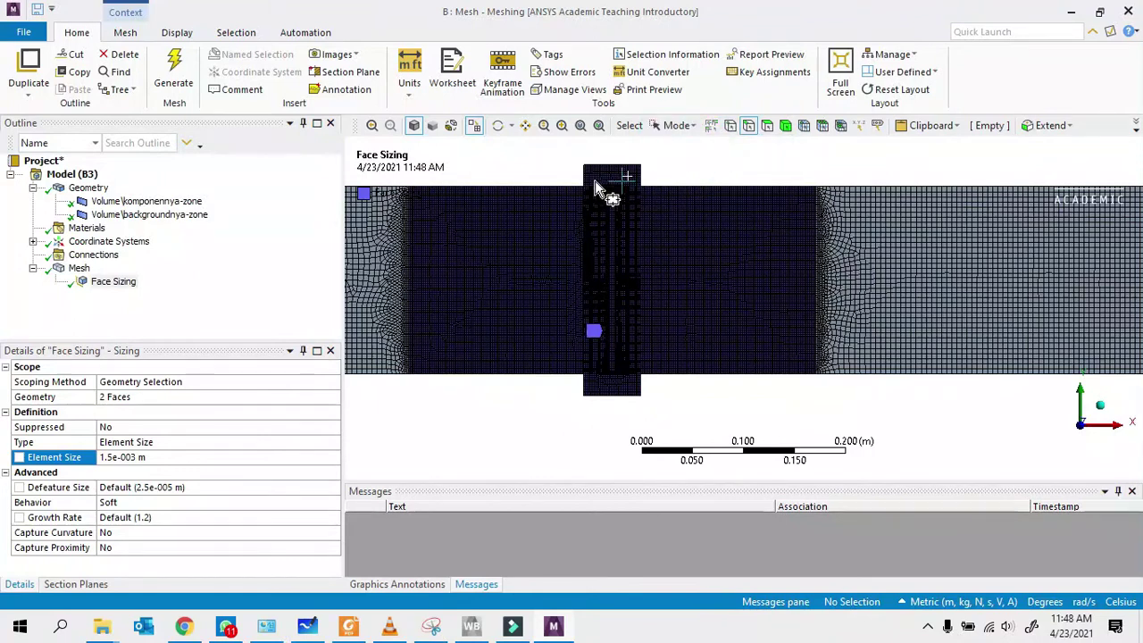
{"action": "left_click_drag", "start_coordinate": [593, 181], "coordinate": [651, 396]}
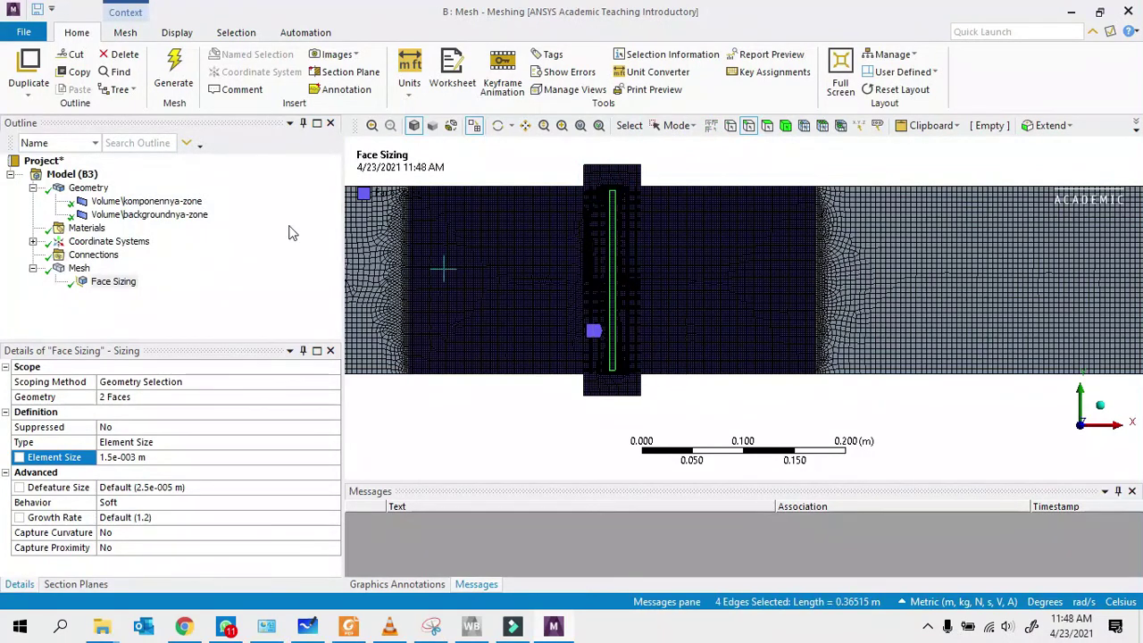
{"action": "right_click", "coordinate": [66, 269]}
{"action": "mouse_move", "coordinate": [134, 274]}
{"action": "left_click", "coordinate": [259, 277]}
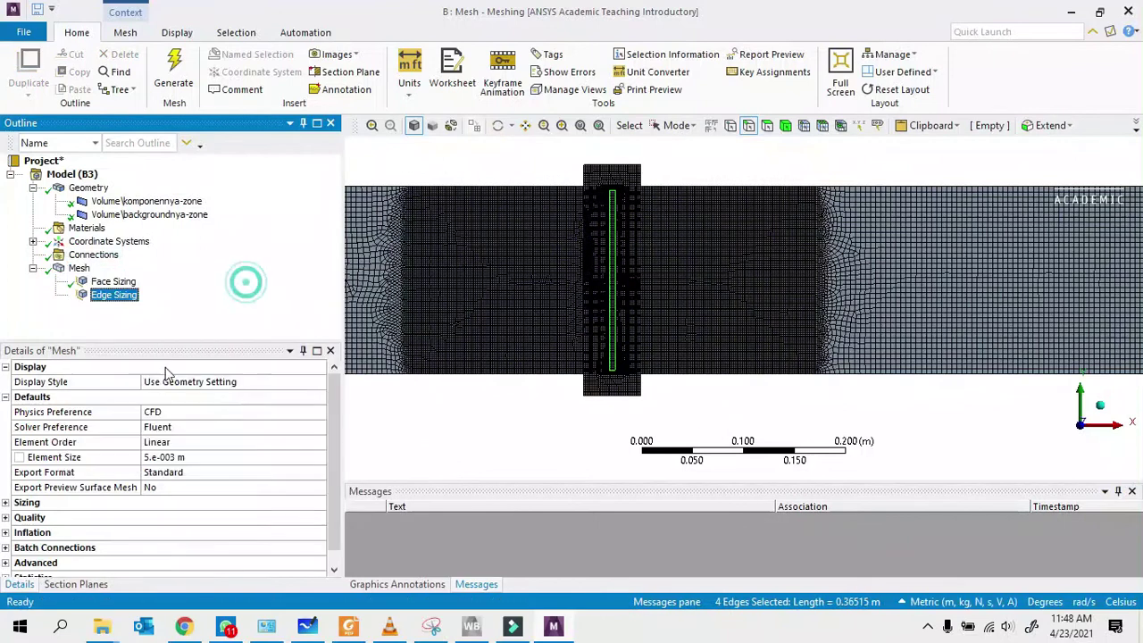
- Set the element size of the valve's edge sizing and update the mesh
{"action": "left_click", "coordinate": [143, 457]}
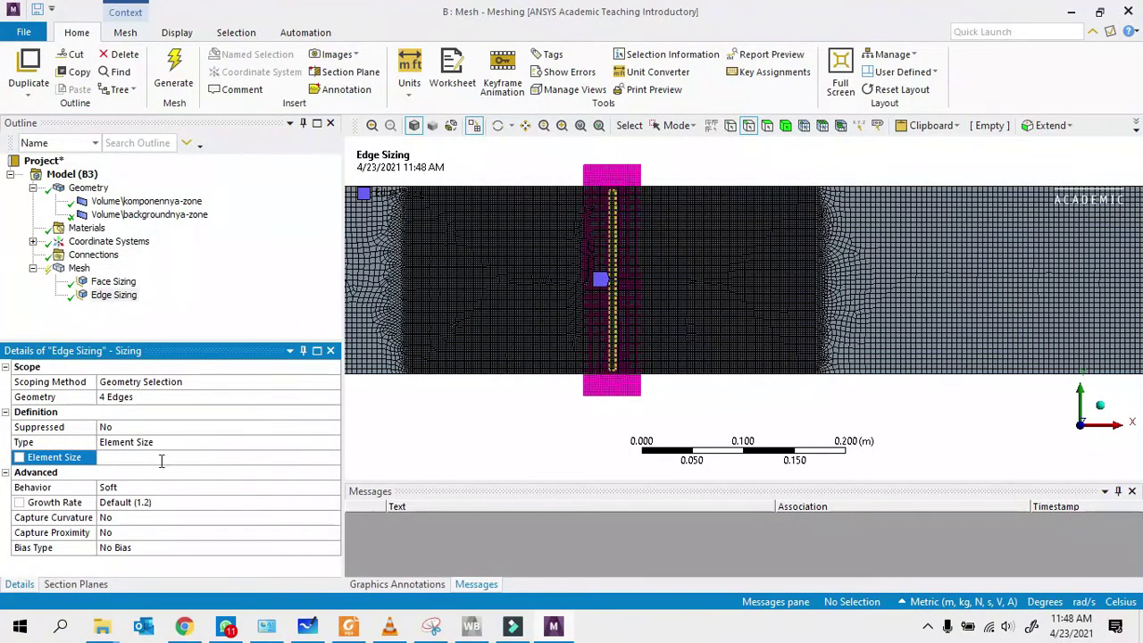
{"action": "left_click", "coordinate": [78, 268]}
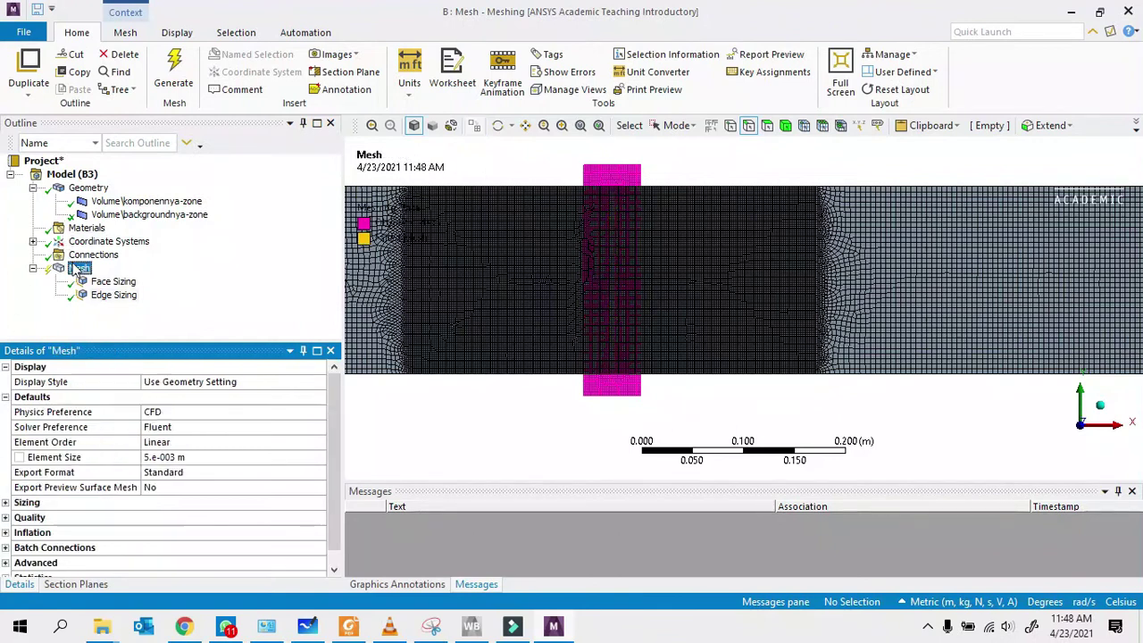
{"action": "right_click", "coordinate": [78, 267]}
{"action": "key", "text": "Escape"}
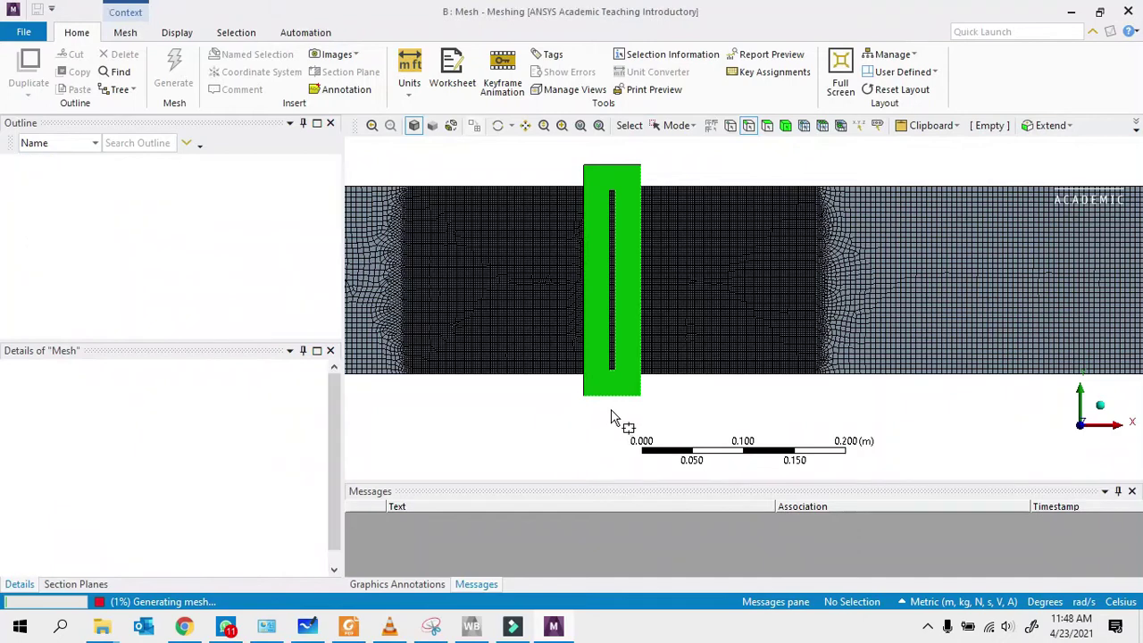
- Examine the refined mesh around the valve edges and its overlap with the background pipe mesh
{"action": "scroll", "coordinate": [624, 375], "scroll_direction": "up", "scroll_amount": 5}
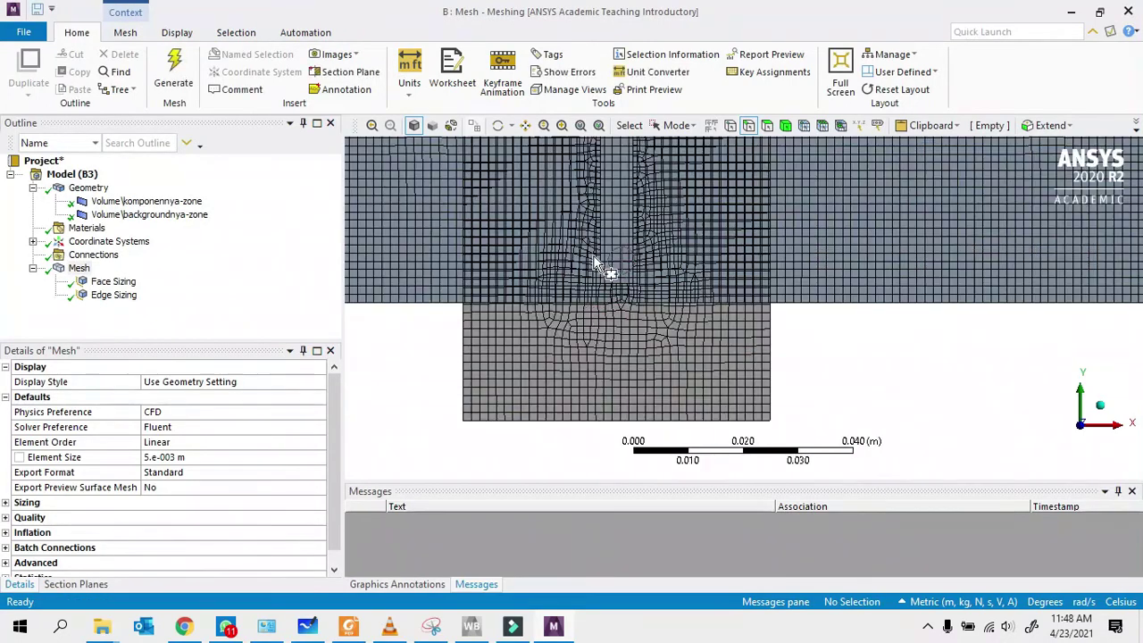
{"action": "scroll", "coordinate": [641, 299], "scroll_direction": "up", "scroll_amount": 2}
{"action": "scroll", "coordinate": [660, 327], "scroll_direction": "down", "scroll_amount": 3}
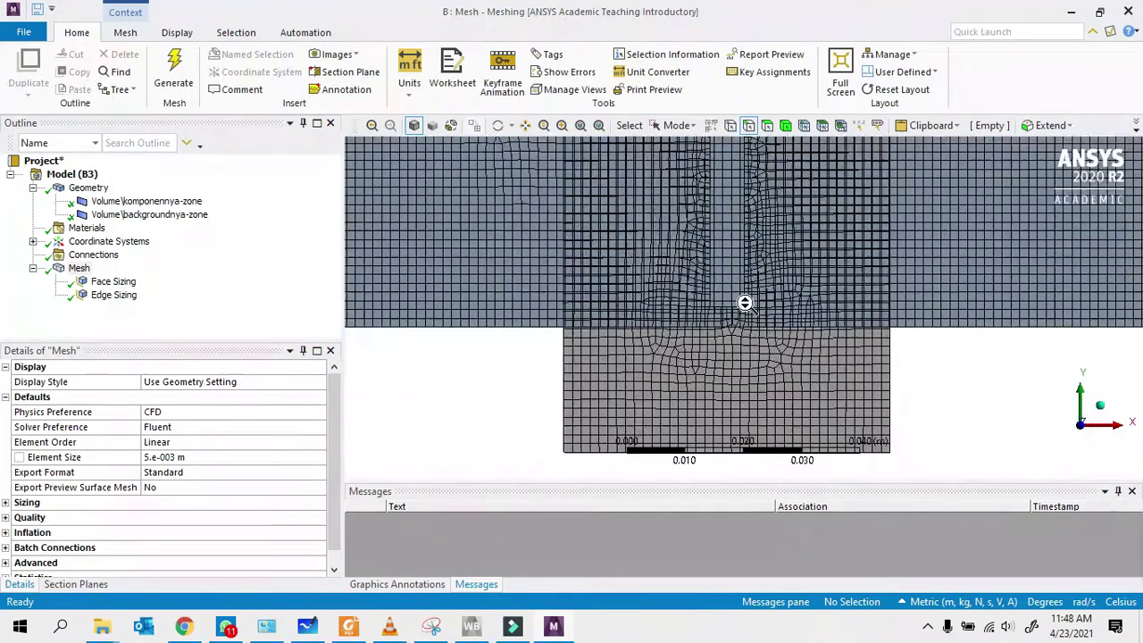
{"action": "scroll", "coordinate": [739, 339], "scroll_direction": "up", "scroll_amount": 4}
{"action": "scroll", "coordinate": [696, 383], "scroll_direction": "down", "scroll_amount": 10}
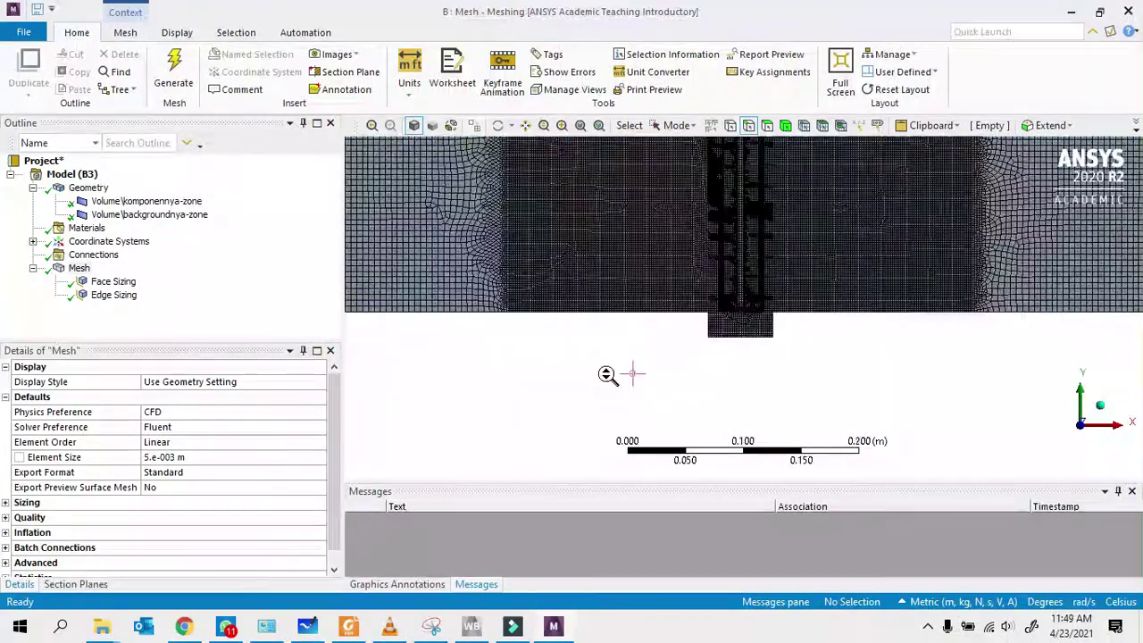
{"action": "left_click_drag", "start_coordinate": [704, 224], "coordinate": [834, 339]}
{"action": "left_click_drag", "start_coordinate": [630, 174], "coordinate": [785, 424]}
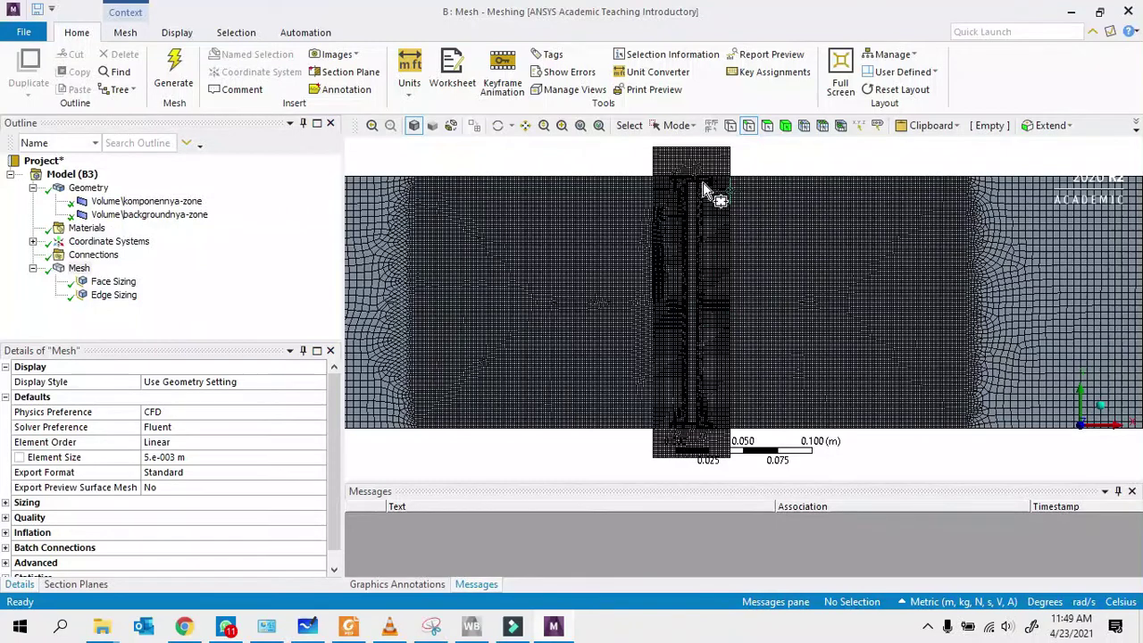
- Insert an inflation control scoped to the backgroundnya-zone body
{"action": "left_click", "coordinate": [675, 125]}
{"action": "left_click", "coordinate": [667, 145]}
{"action": "scroll", "coordinate": [530, 319], "scroll_direction": "down", "scroll_amount": 3}
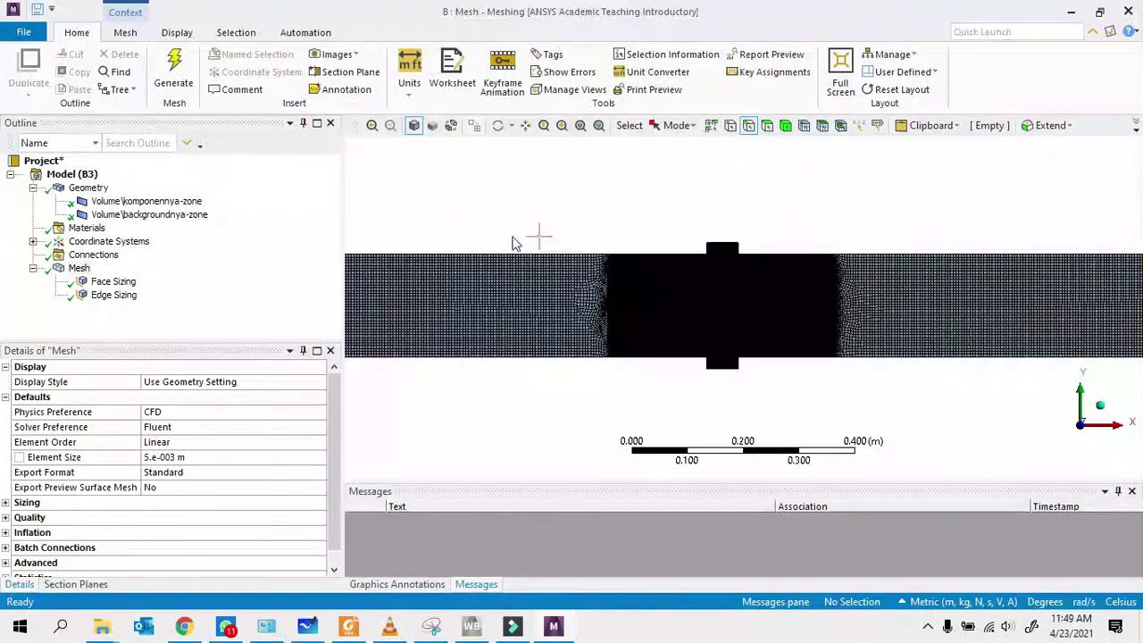
{"action": "left_click", "coordinate": [592, 199]}
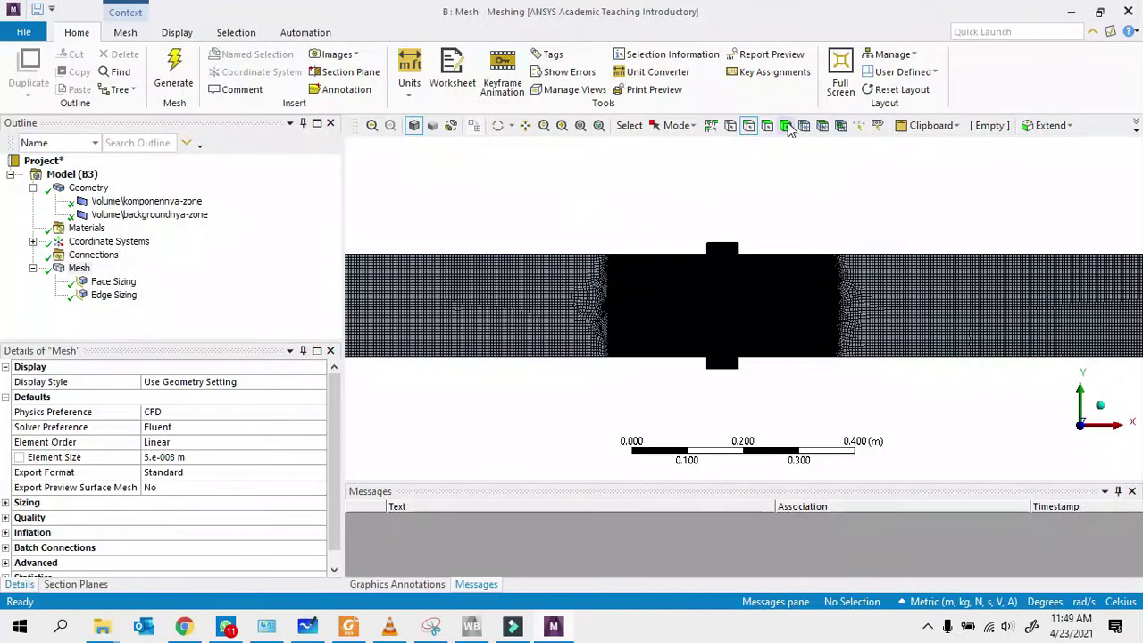
{"action": "right_click", "coordinate": [82, 267]}
{"action": "left_click", "coordinate": [103, 275]}
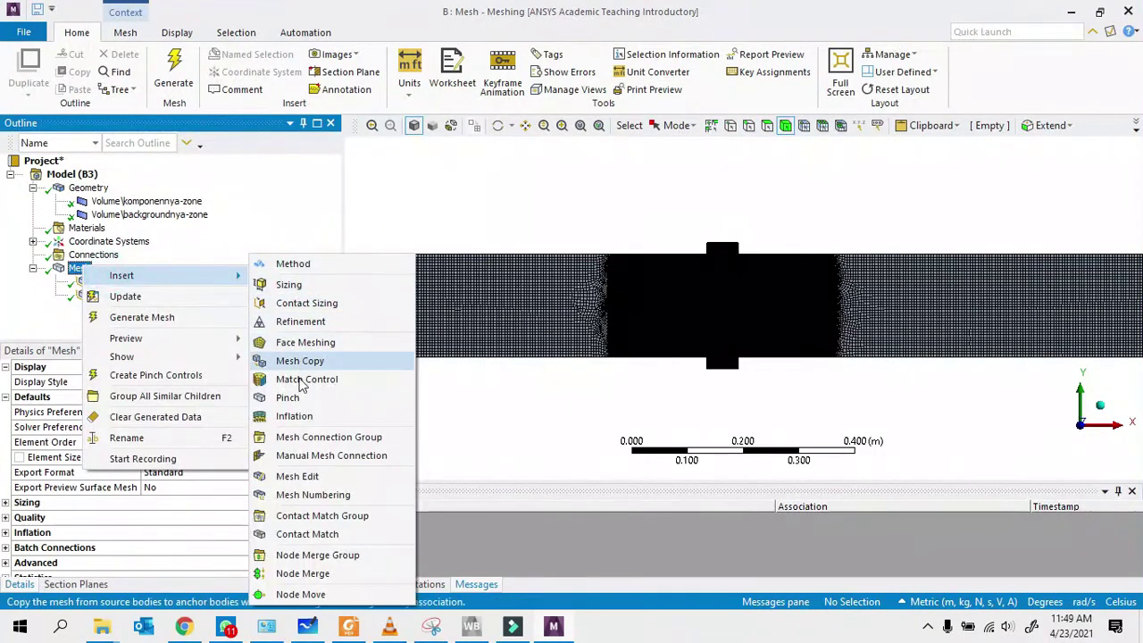
{"action": "left_click", "coordinate": [293, 416]}
{"action": "left_click", "coordinate": [554, 292]}
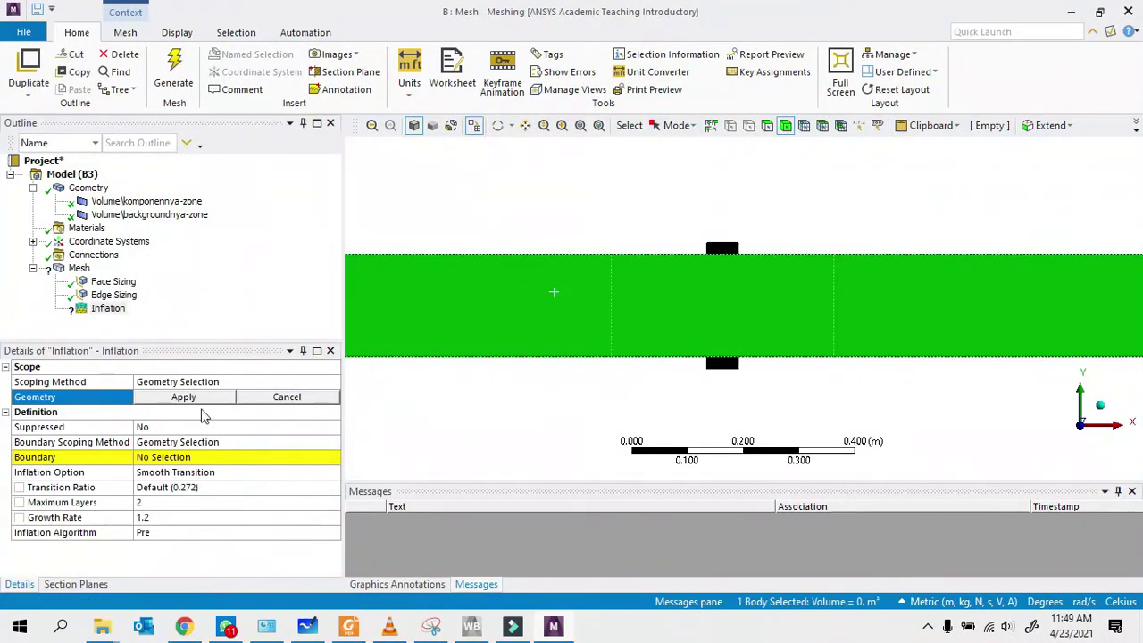
{"action": "left_click", "coordinate": [183, 398]}
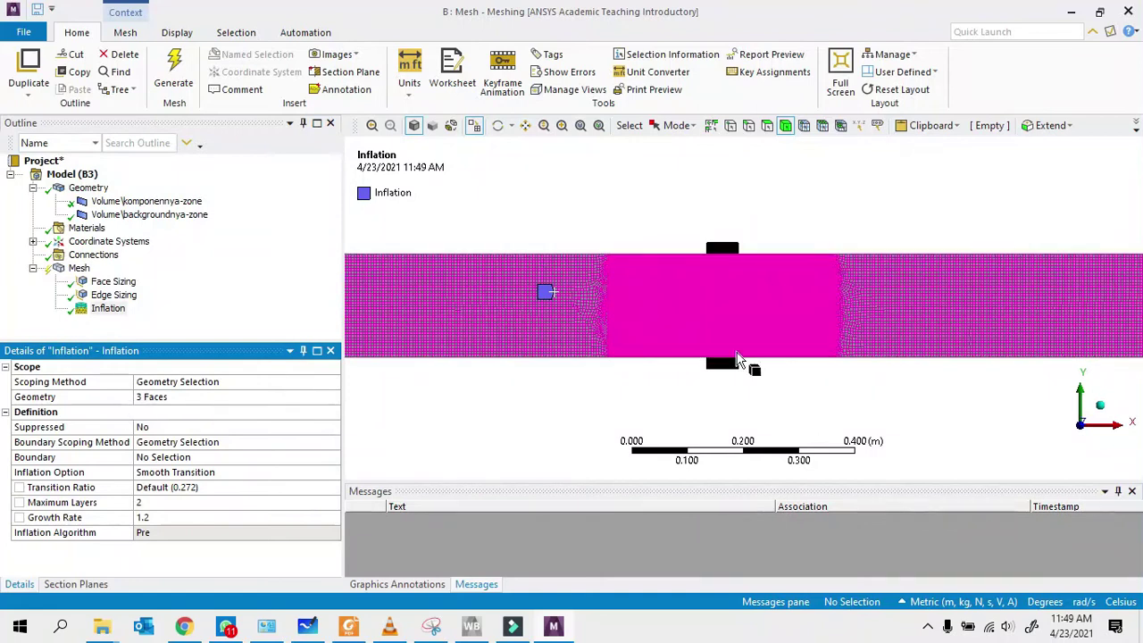
- Set the background inflation's maximum layers to 4
{"action": "left_click", "coordinate": [191, 502]}
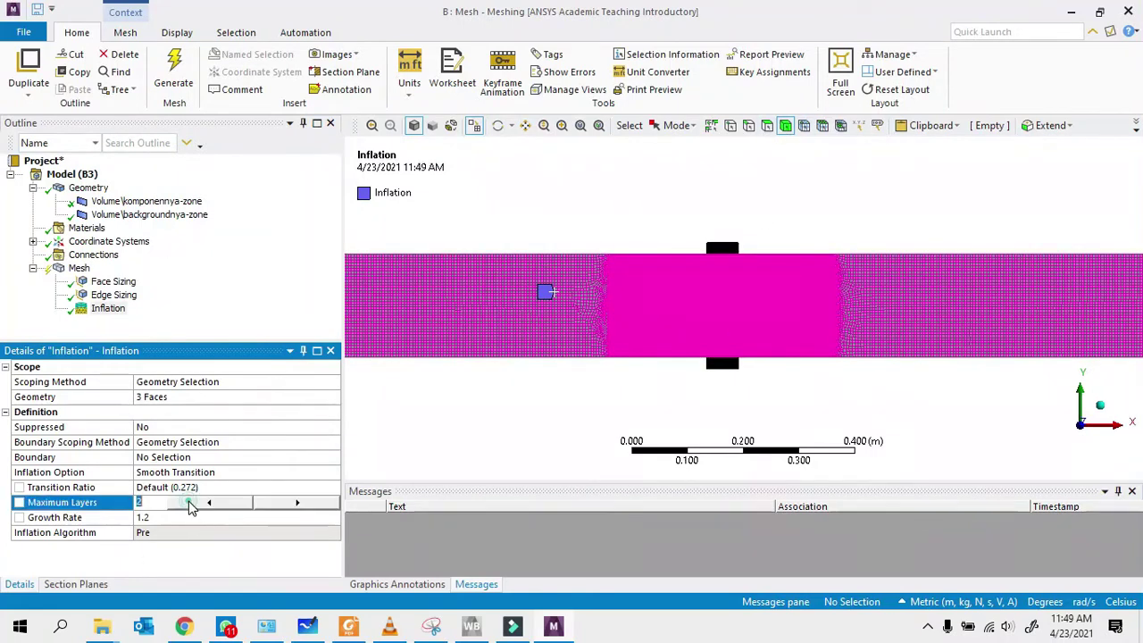
{"action": "type", "text": "4"}
{"action": "key", "text": "Return"}
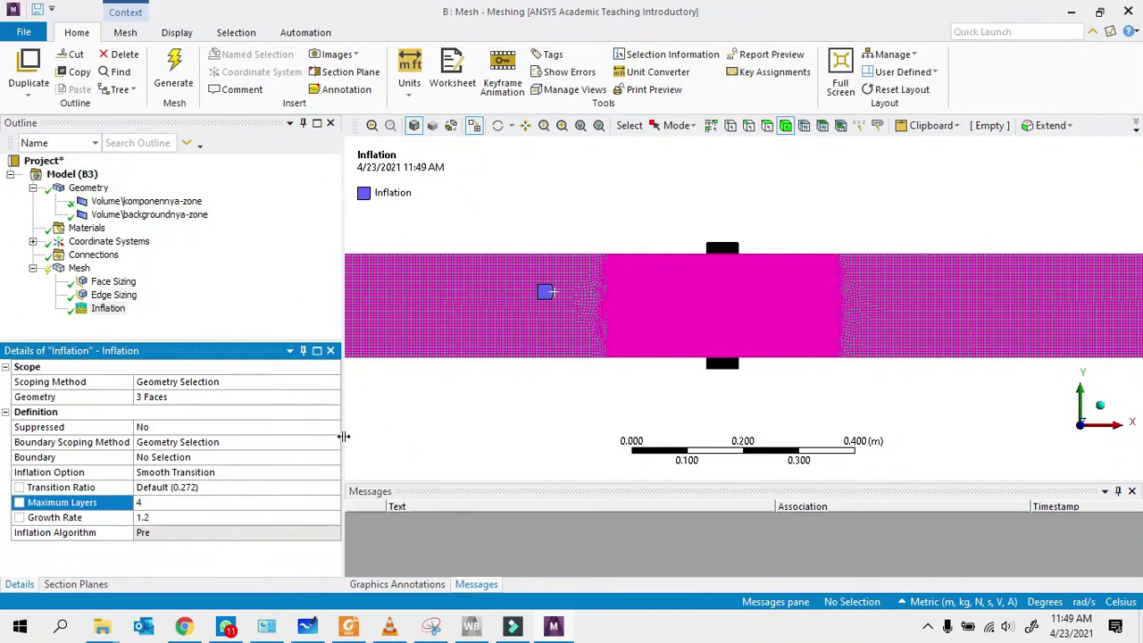
- Assign the three upper and three lower pipe wall edges as the background inflation's boundary
{"action": "left_click", "coordinate": [749, 128]}
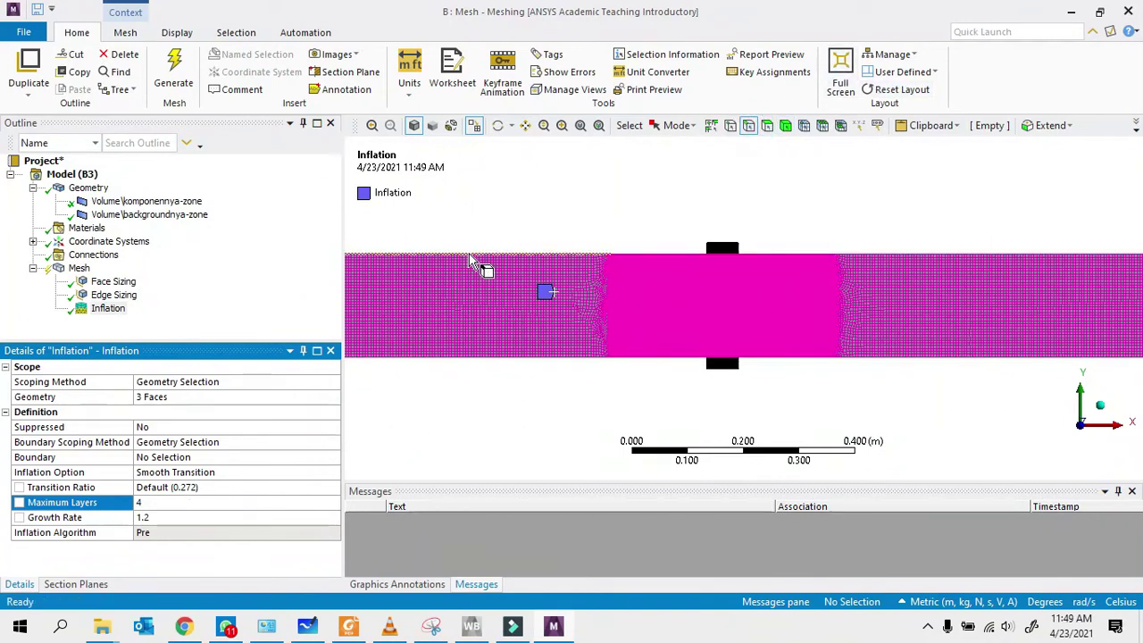
{"action": "left_click", "coordinate": [473, 260]}
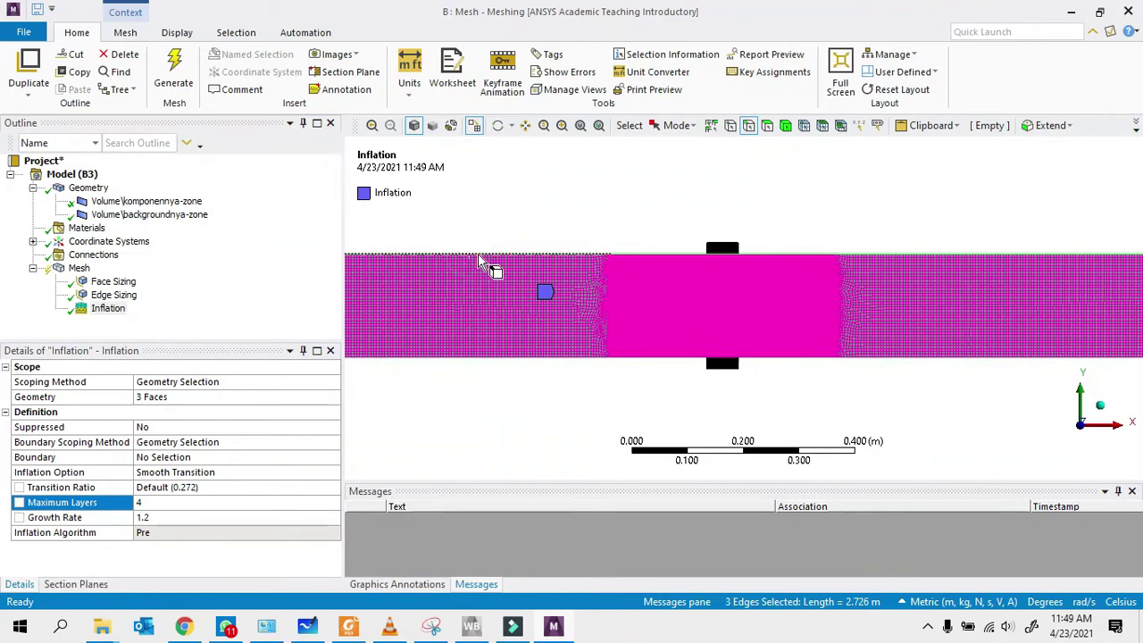
{"action": "scroll", "coordinate": [525, 300], "scroll_direction": "down", "scroll_amount": 1}
{"action": "scroll", "coordinate": [522, 297], "scroll_direction": "down", "scroll_amount": 2}
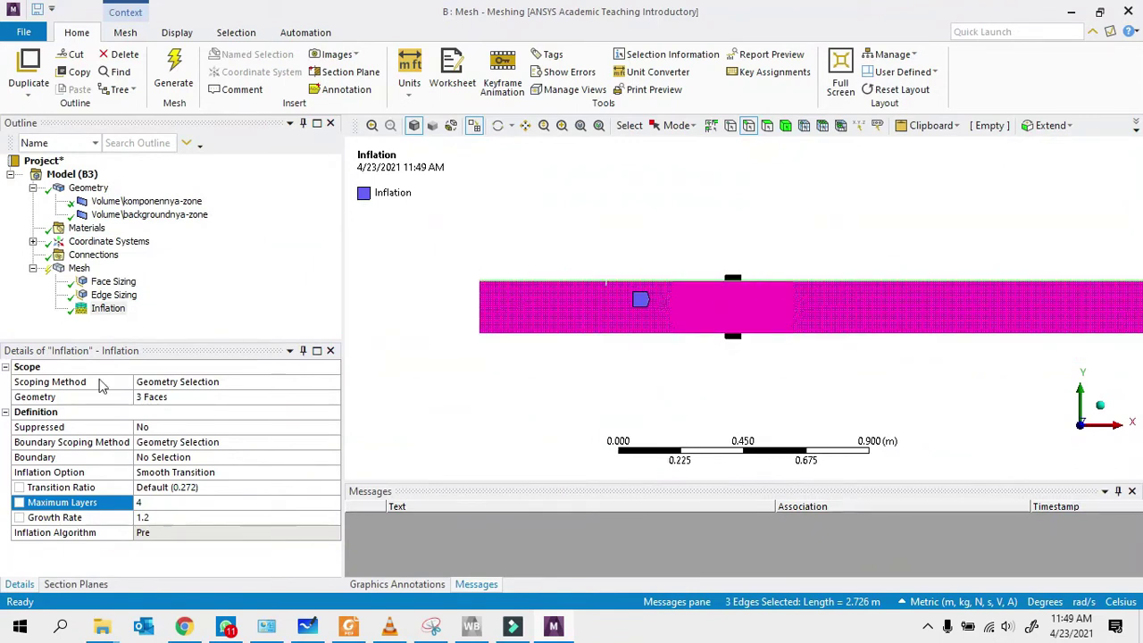
{"action": "left_click", "coordinate": [178, 455]}
{"action": "left_click", "coordinate": [183, 458]}
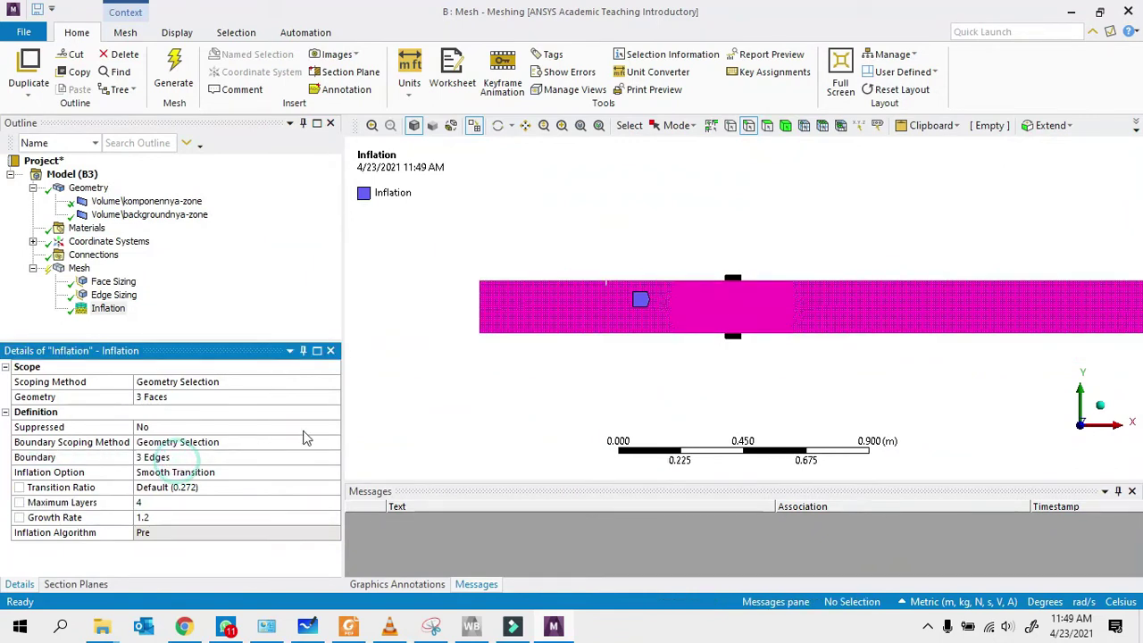
{"action": "left_click", "coordinate": [602, 330]}
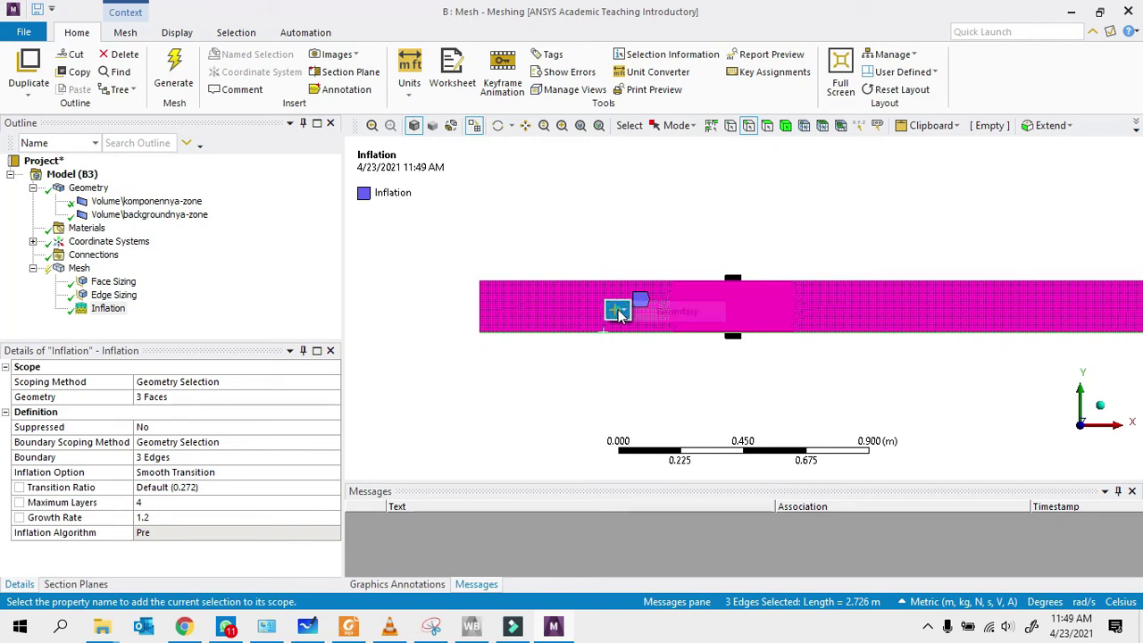
{"action": "left_click", "coordinate": [660, 312]}
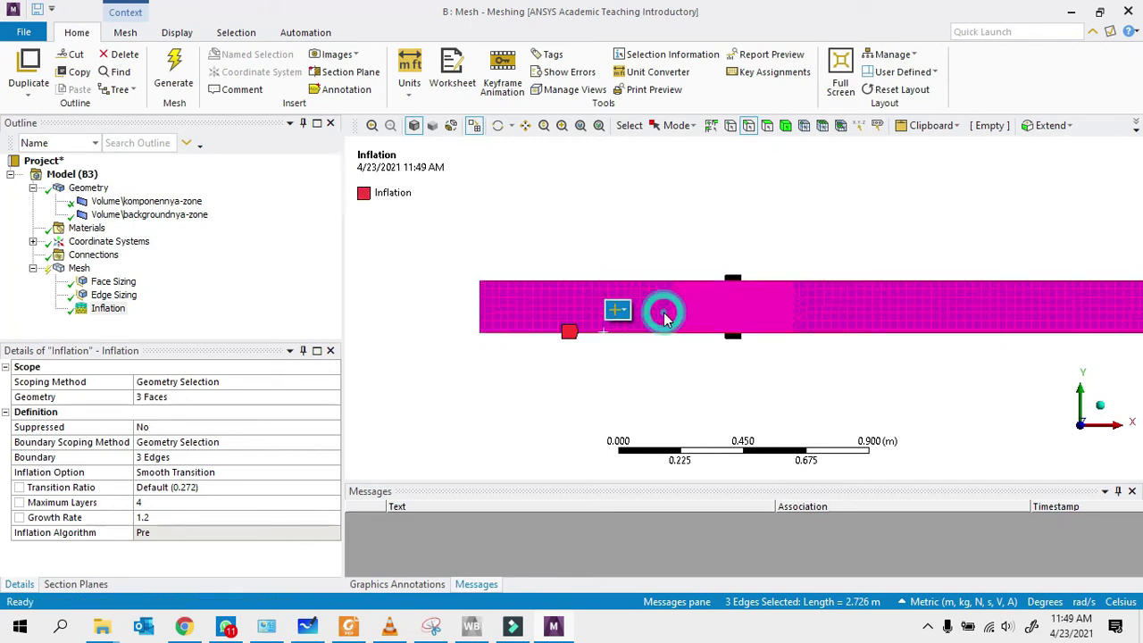
{"action": "left_click", "coordinate": [525, 421]}
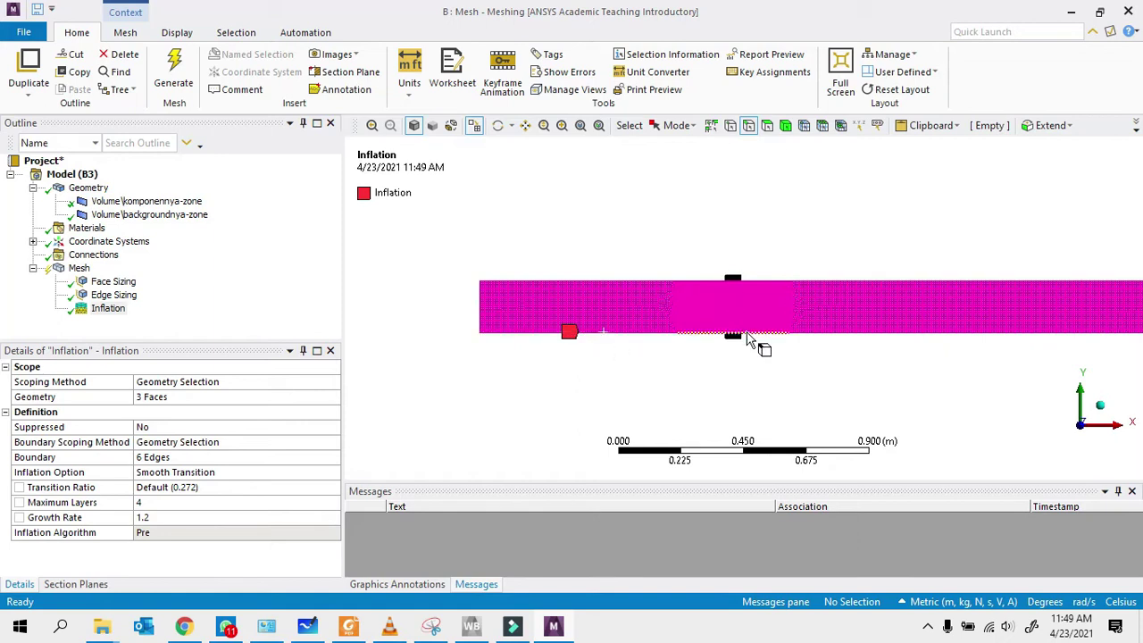
- Update the mesh with the pipe wall inflation and inspect it around the valve
{"action": "right_click_drag", "start_coordinate": [704, 271], "coordinate": [831, 368]}
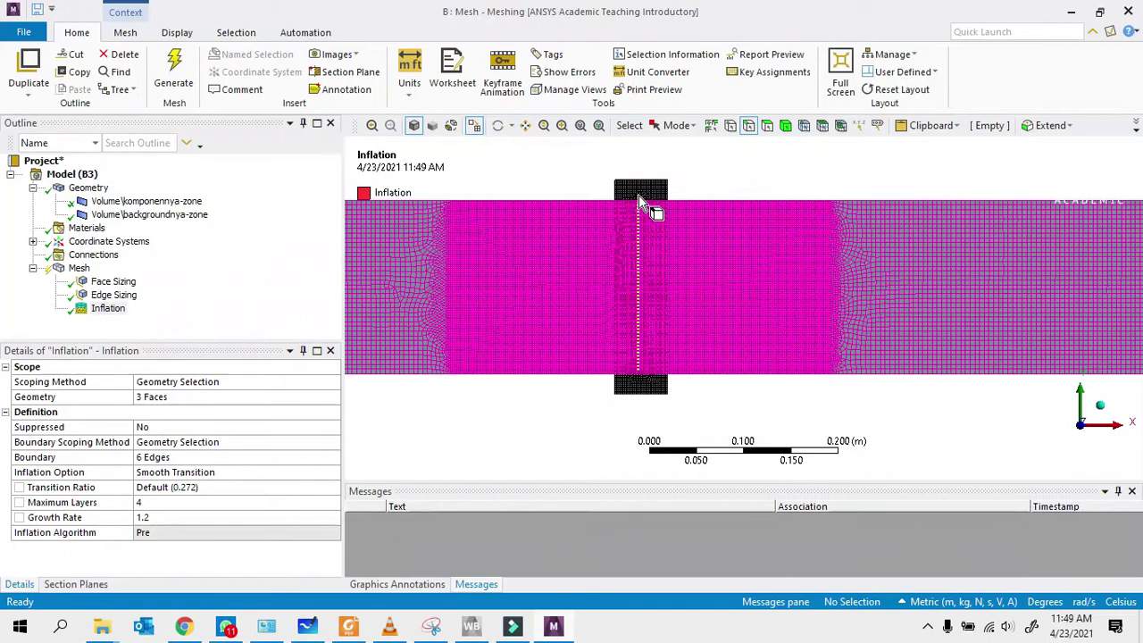
{"action": "right_click", "coordinate": [79, 268]}
{"action": "left_click", "coordinate": [112, 298]}
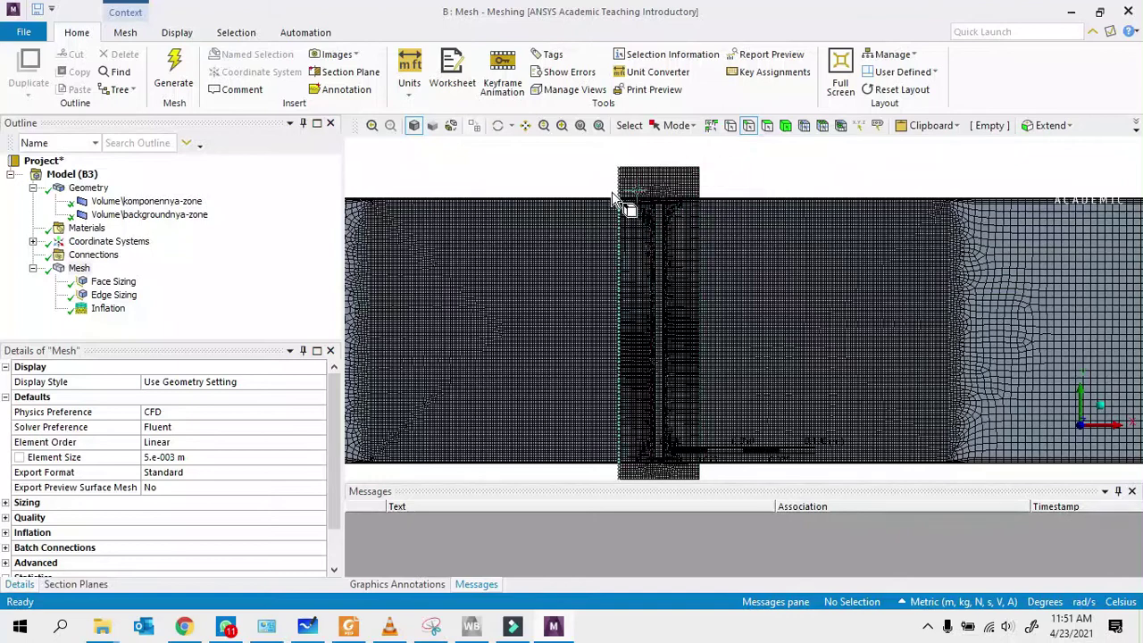
{"action": "scroll", "coordinate": [634, 192], "scroll_direction": "up", "scroll_amount": 3}
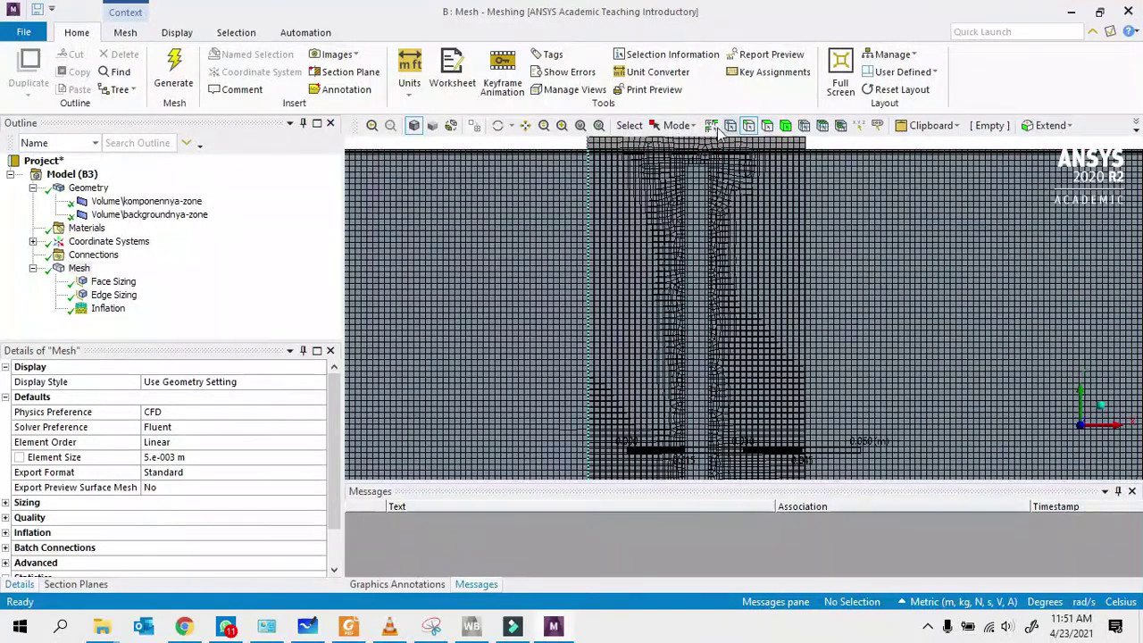
- Insert a second inflation control scoped to the komponennya-zone body
{"action": "left_click", "coordinate": [785, 125]}
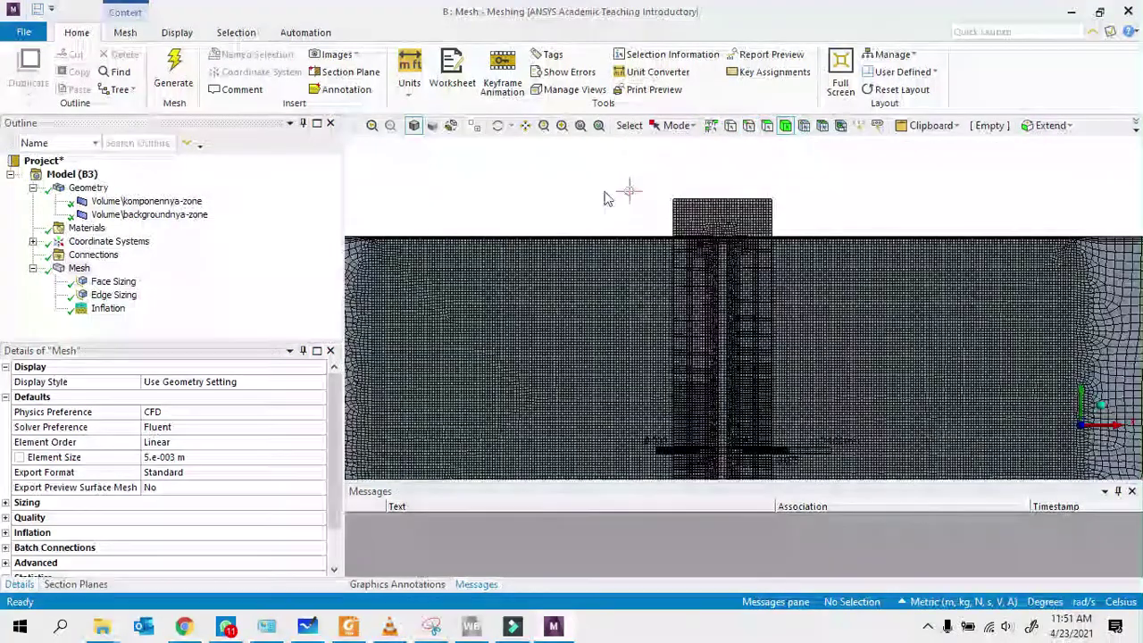
{"action": "left_click", "coordinate": [710, 204]}
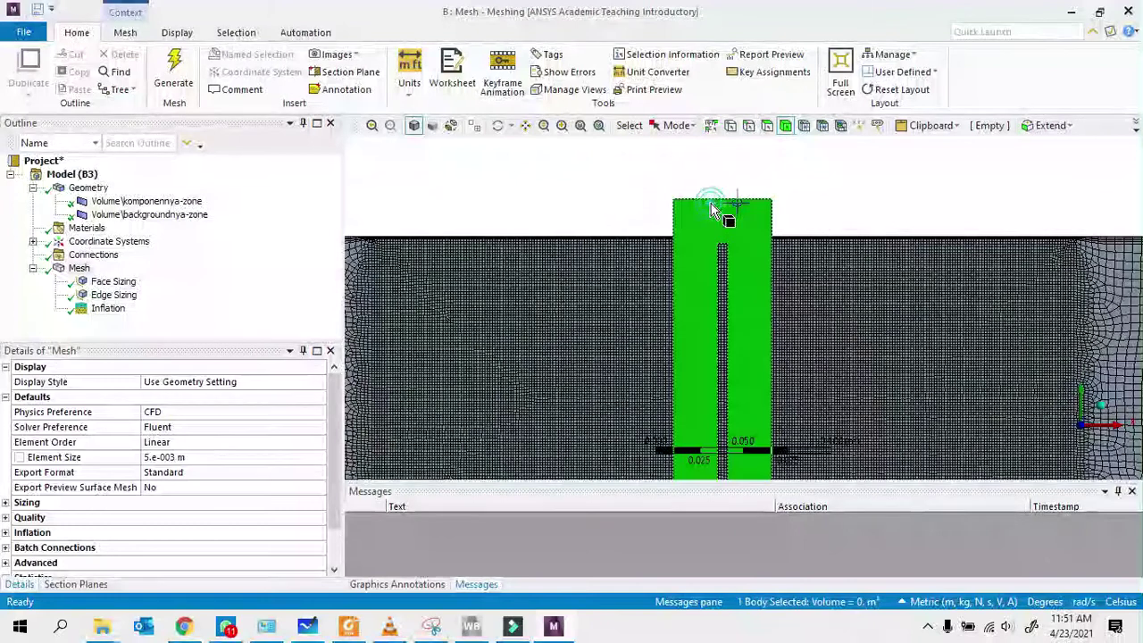
{"action": "right_click", "coordinate": [88, 273]}
{"action": "mouse_move", "coordinate": [223, 278]}
{"action": "left_click", "coordinate": [325, 338]}
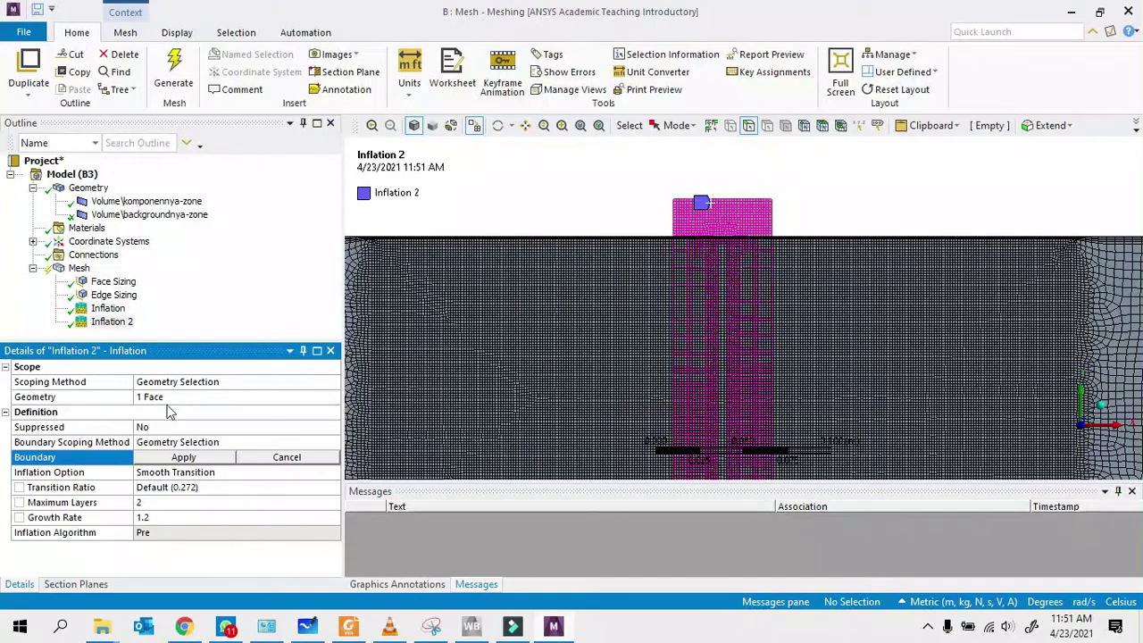
- Assign the four edges of the valve disc as the second inflation's boundary and set its maximum layers to 4
{"action": "left_click", "coordinate": [748, 126]}
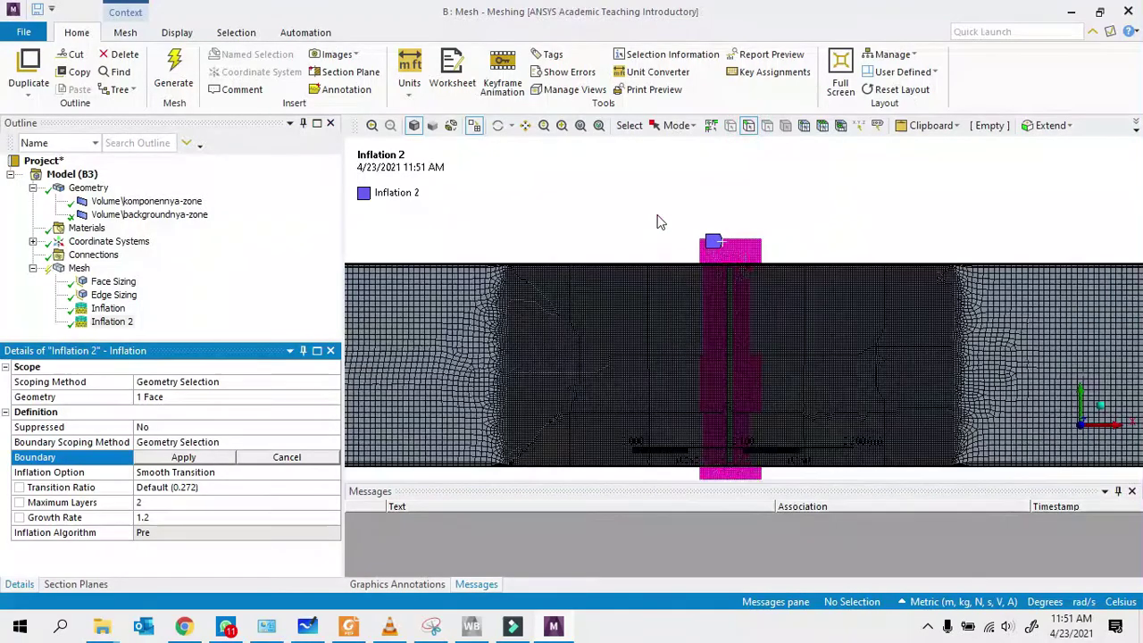
{"action": "scroll", "coordinate": [740, 277], "scroll_direction": "up", "scroll_amount": 2}
{"action": "scroll", "coordinate": [741, 277], "scroll_direction": "up", "scroll_amount": 1}
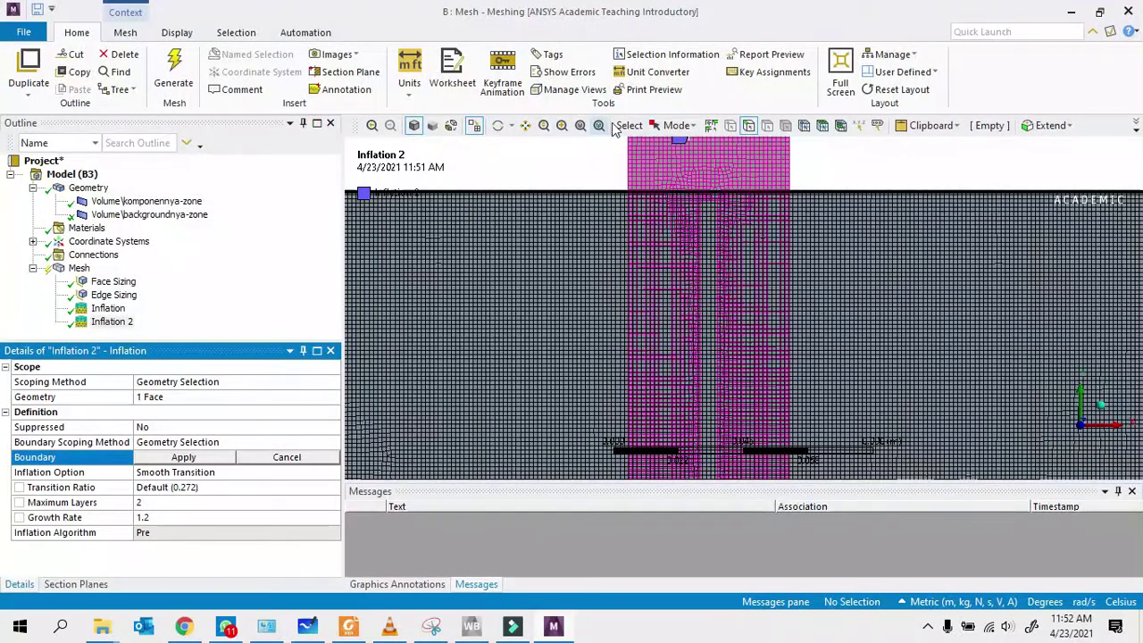
{"action": "left_click", "coordinate": [675, 125]}
{"action": "left_click", "coordinate": [680, 160]}
{"action": "scroll", "coordinate": [723, 268], "scroll_direction": "down", "scroll_amount": 4}
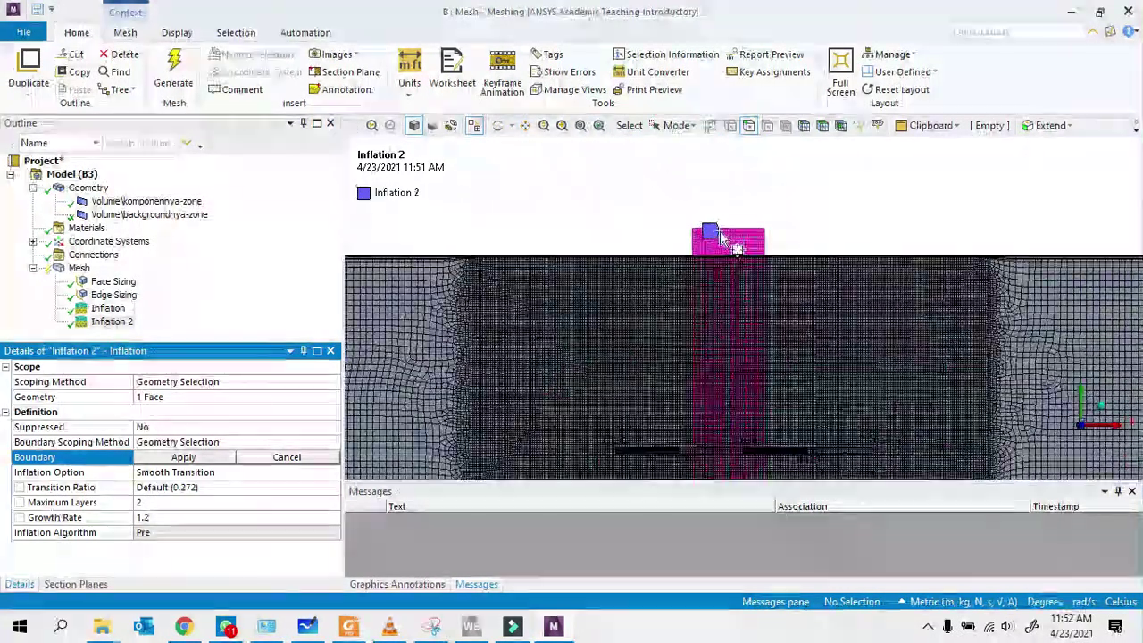
{"action": "left_click_drag", "start_coordinate": [719, 279], "coordinate": [746, 420]}
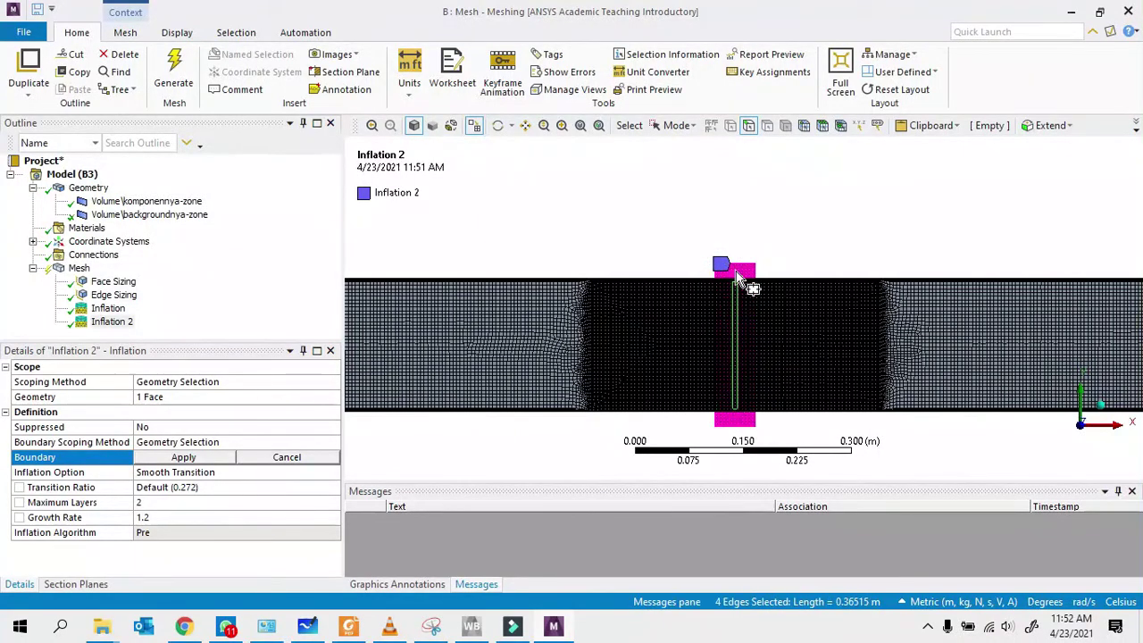
{"action": "left_click", "coordinate": [197, 465]}
{"action": "left_click", "coordinate": [142, 502]}
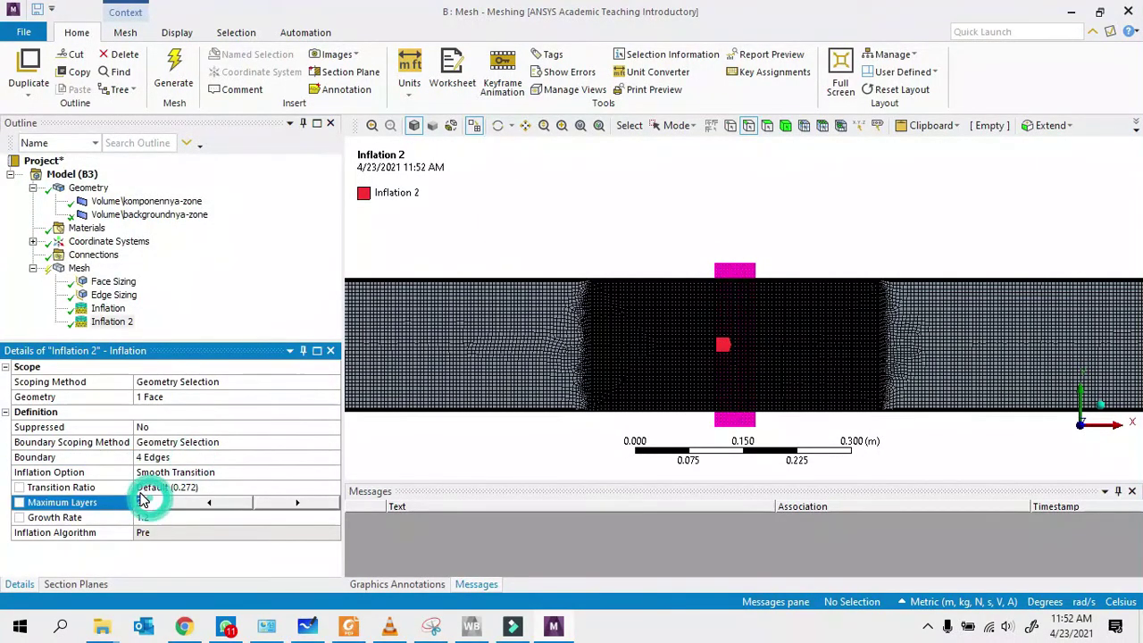
{"action": "key", "text": "Return"}
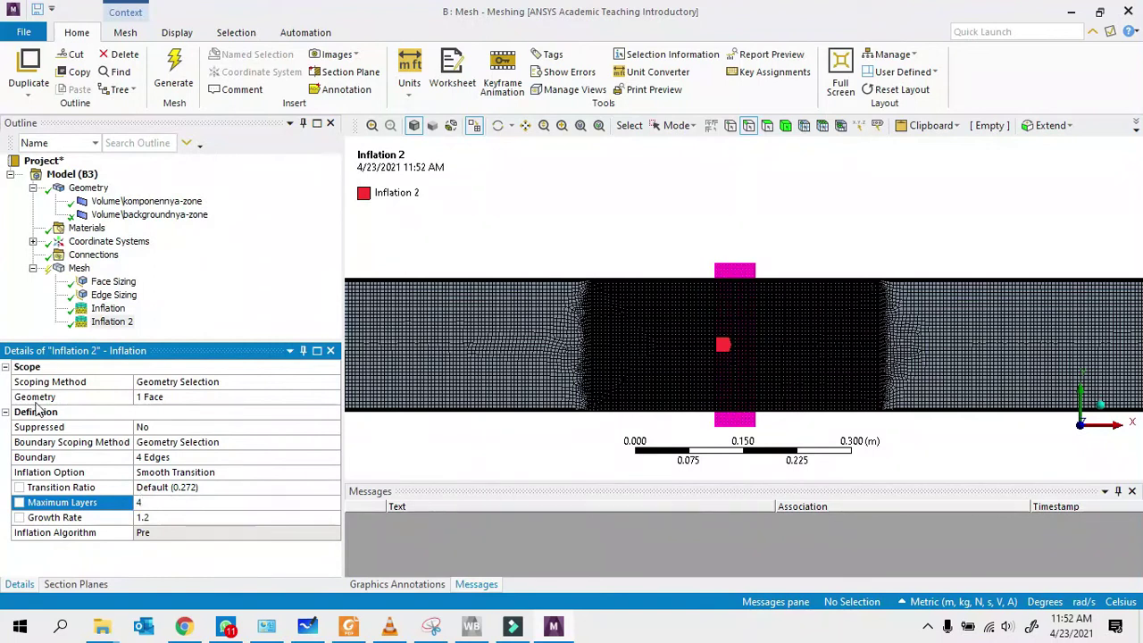
- Update the mesh with the valve disc inflation and inspect the layers around the disc's upper and lower ends
{"action": "right_click", "coordinate": [79, 268]}
{"action": "left_click", "coordinate": [116, 308]}
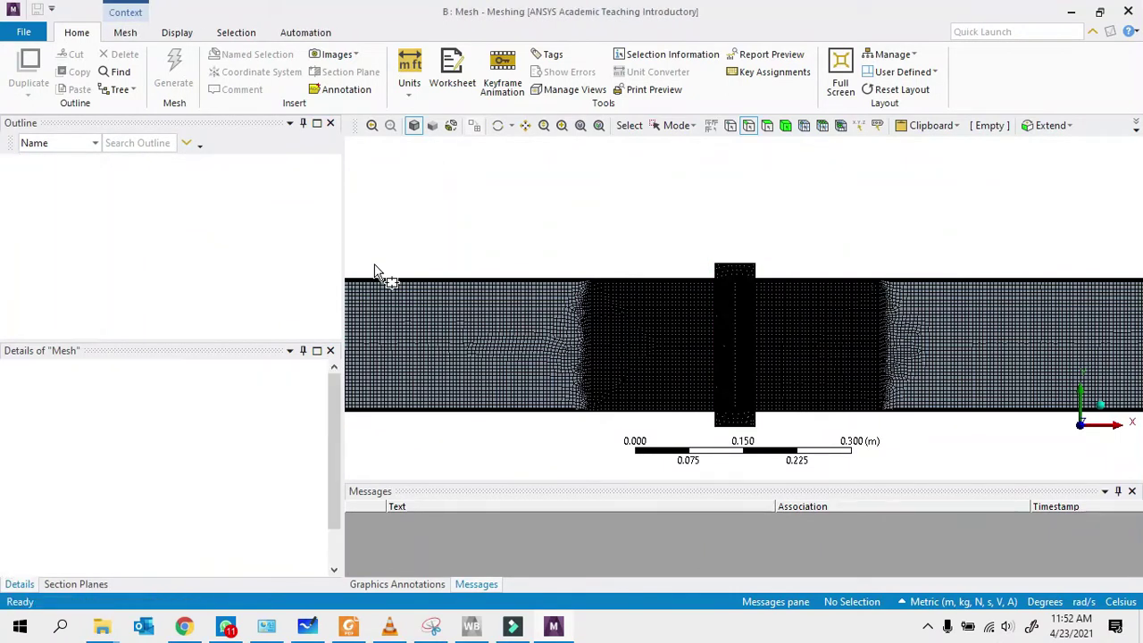
{"action": "right_click_drag", "start_coordinate": [721, 247], "coordinate": [770, 332]}
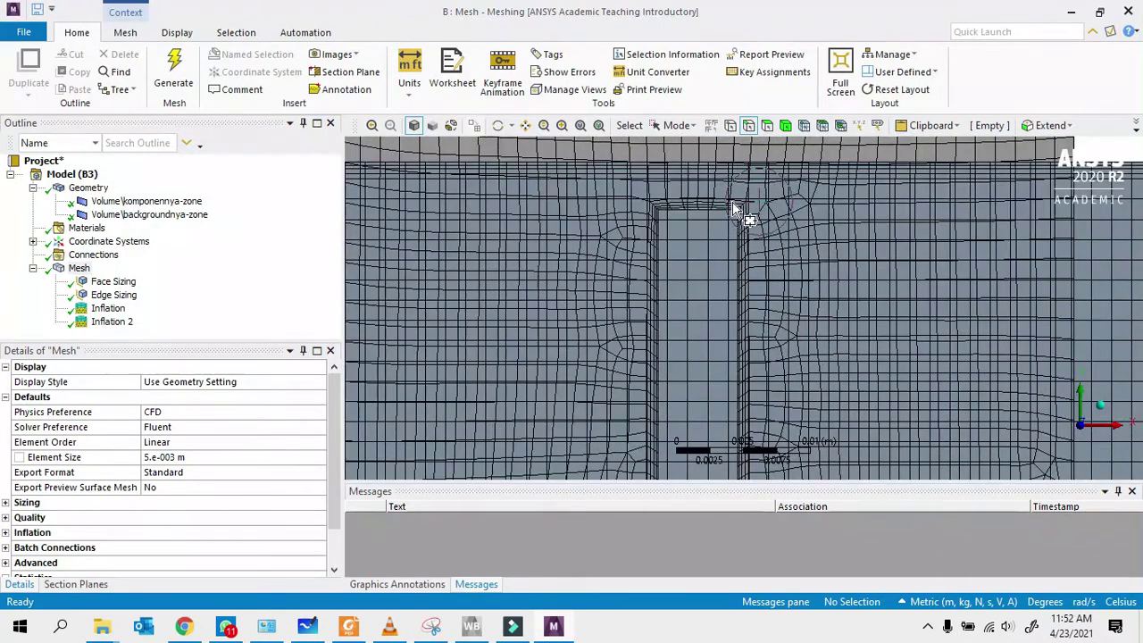
{"action": "scroll", "coordinate": [702, 197], "scroll_direction": "down", "scroll_amount": 10}
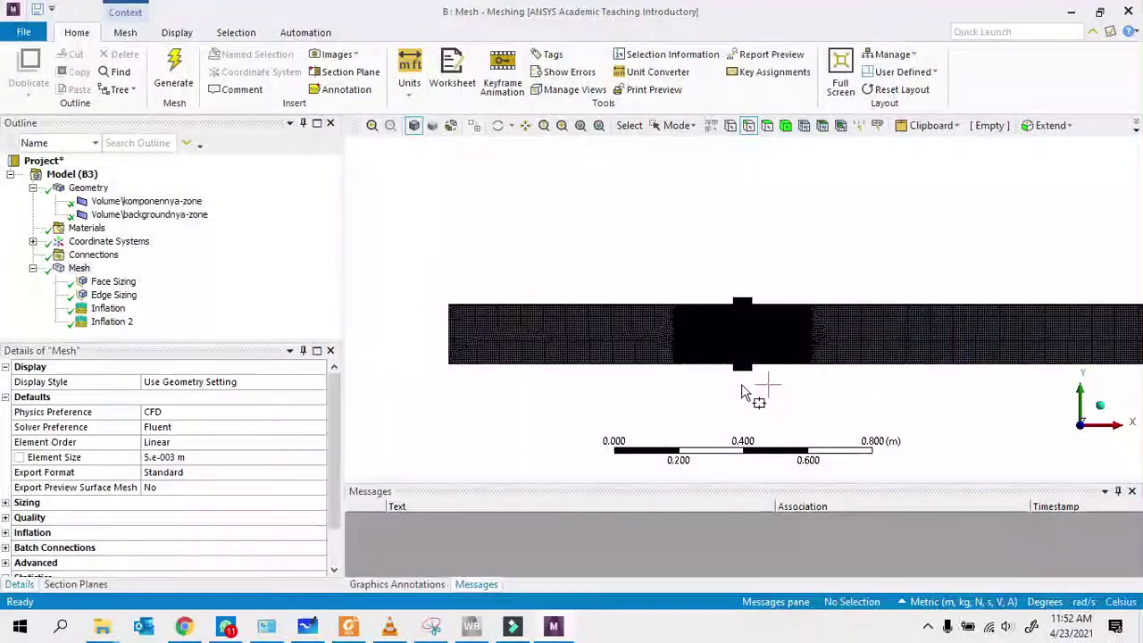
{"action": "scroll", "coordinate": [663, 289], "scroll_direction": "up", "scroll_amount": 6}
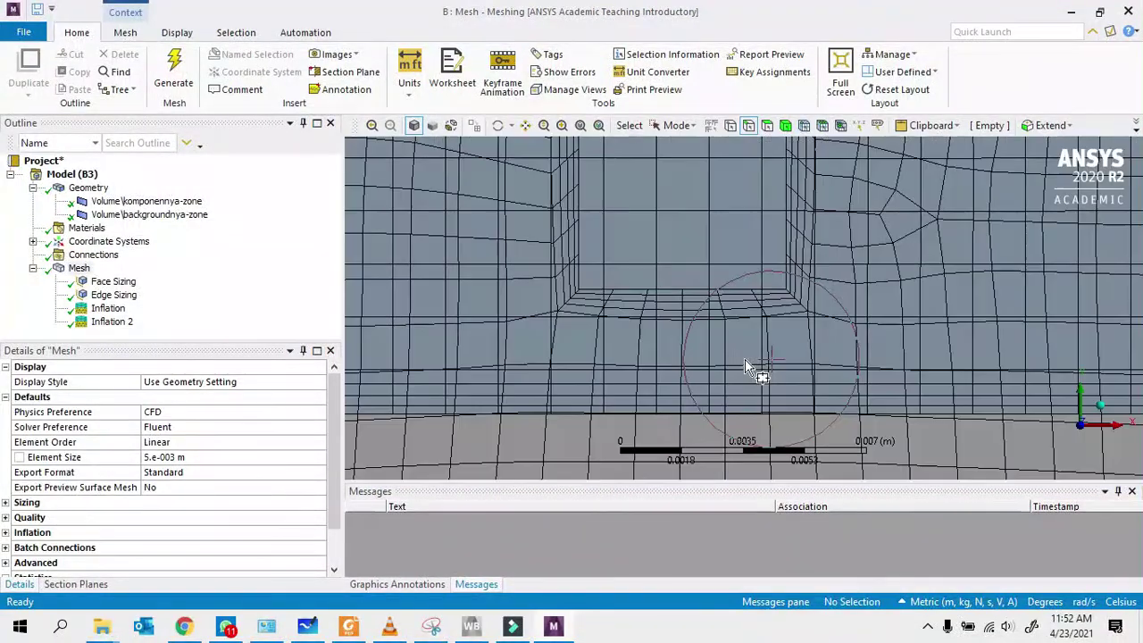
{"action": "scroll", "coordinate": [663, 350], "scroll_direction": "down", "scroll_amount": 3}
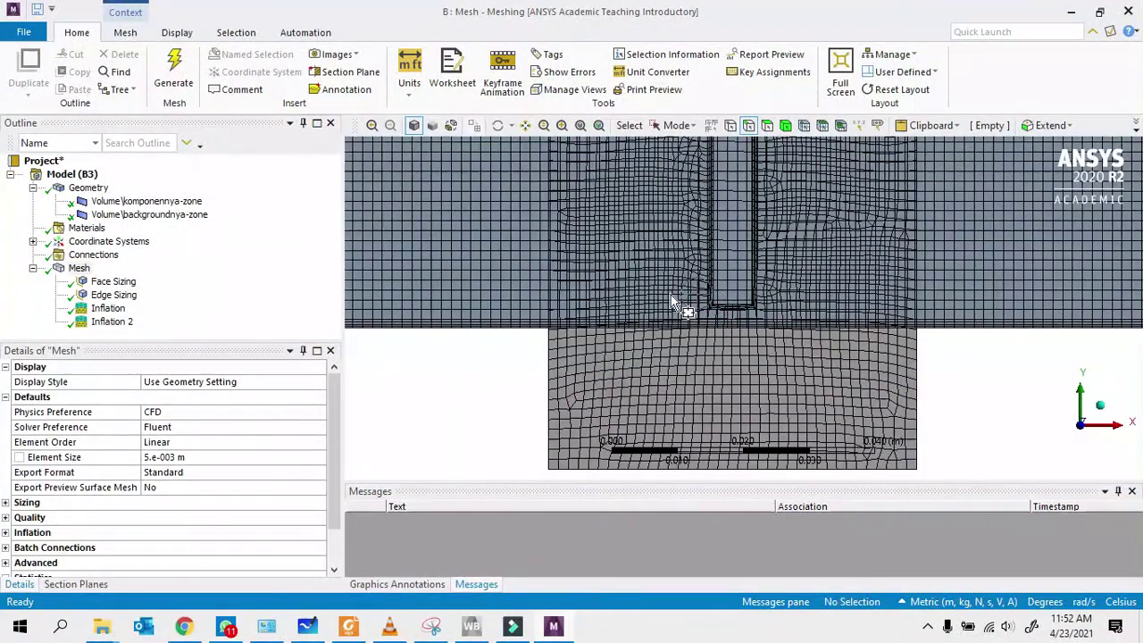
{"action": "scroll", "coordinate": [607, 321], "scroll_direction": "down", "scroll_amount": 4}
- Create a named selection called background-zone from the long pipe body
{"action": "left_click", "coordinate": [676, 125]}
{"action": "left_click", "coordinate": [676, 146]}
{"action": "left_click", "coordinate": [676, 125]}
{"action": "left_click", "coordinate": [676, 145]}
{"action": "left_click", "coordinate": [785, 125]}
{"action": "scroll", "coordinate": [630, 327], "scroll_direction": "down", "scroll_amount": 5}
{"action": "left_click", "coordinate": [580, 279]}
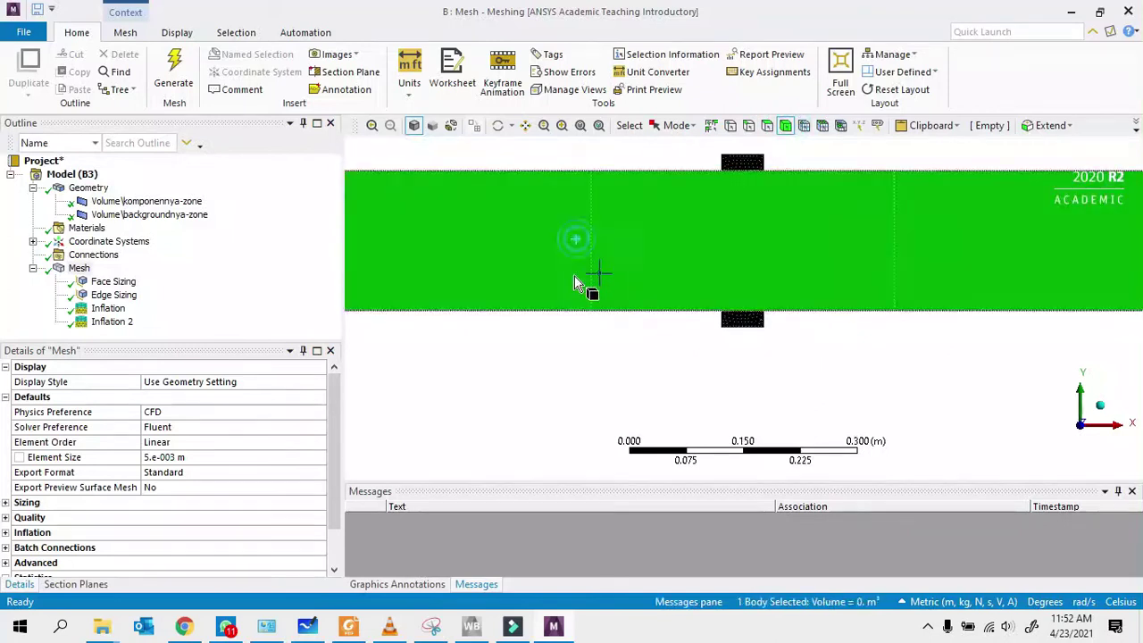
{"action": "type", "text": "n"}
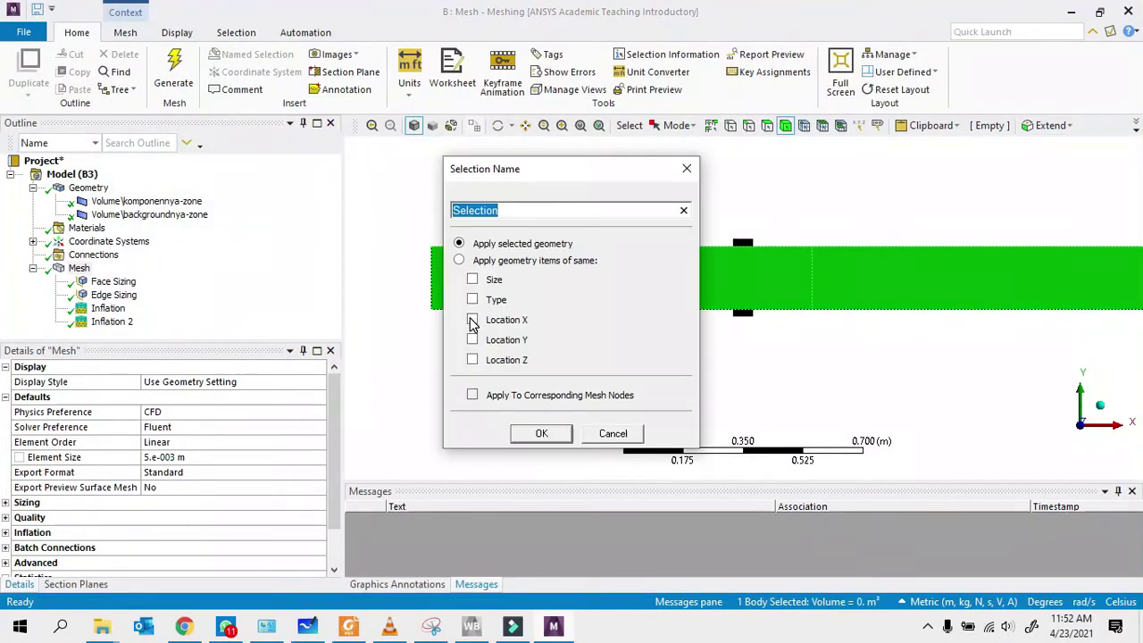
{"action": "type", "text": "backgr"}
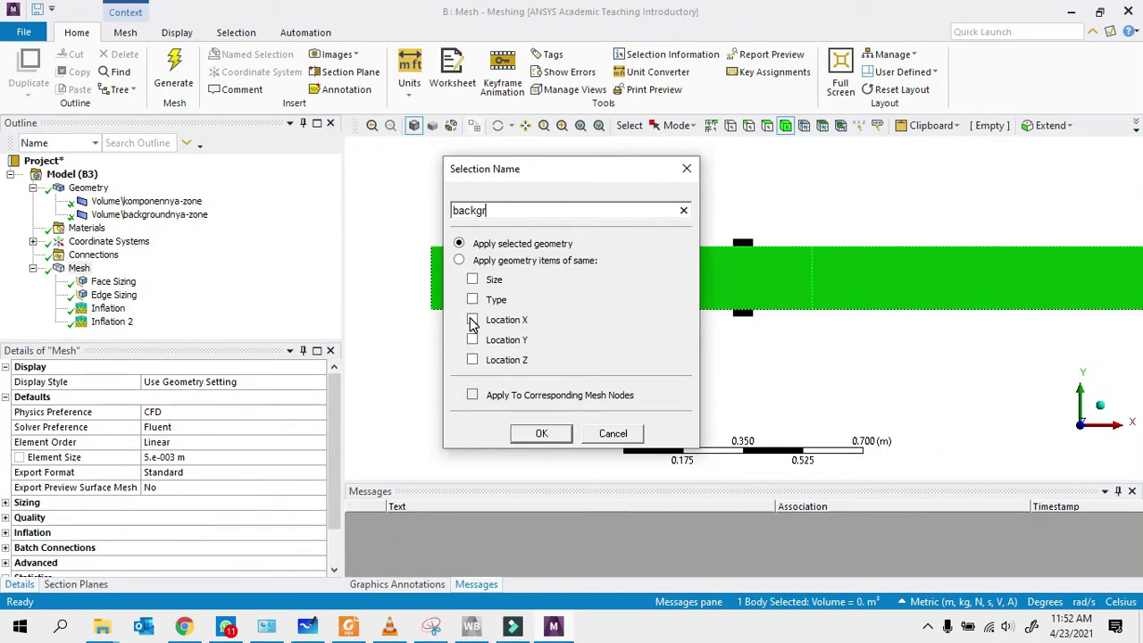
{"action": "type", "text": "ound-zone"}
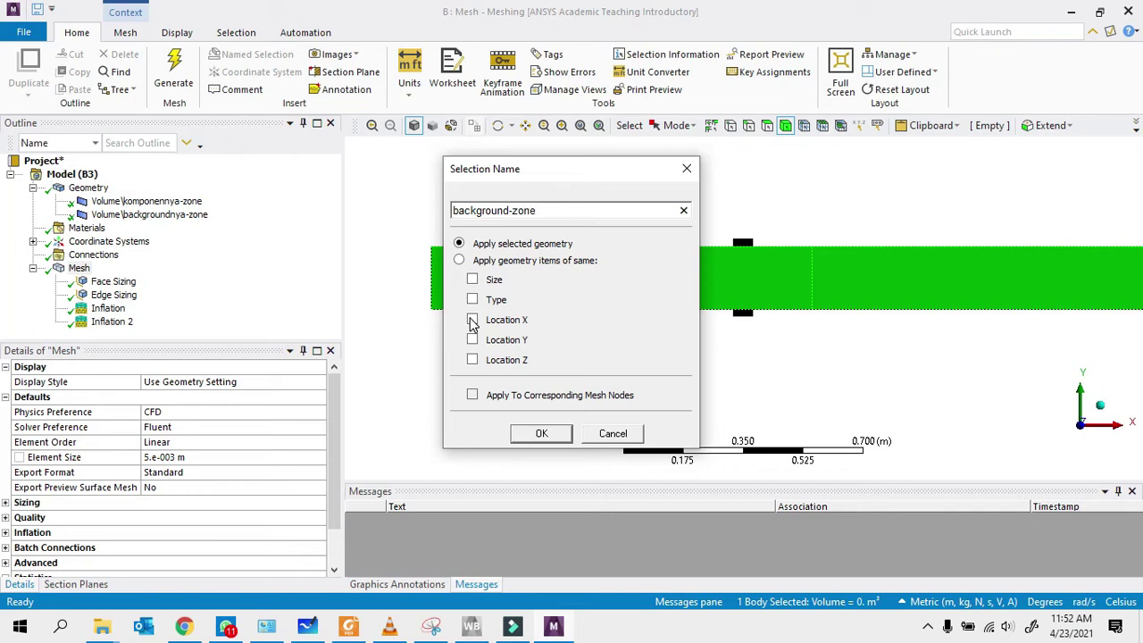
{"action": "key", "text": "Return"}
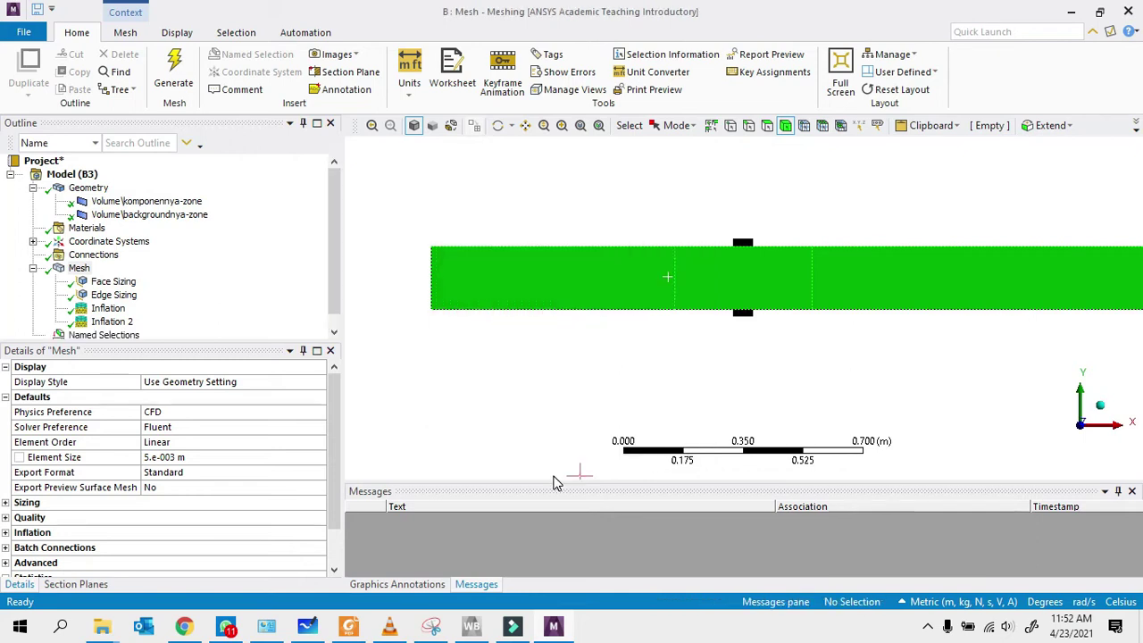
- Create a named selection called component-zone from the narrow body around the valve disc
{"action": "left_click", "coordinate": [746, 248]}
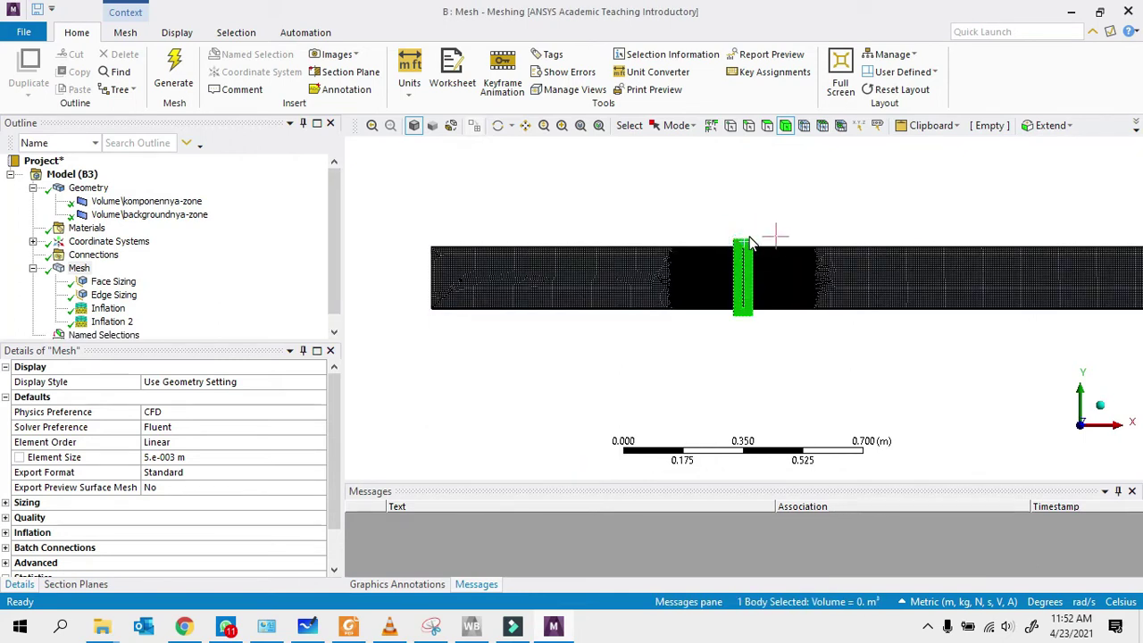
{"action": "key", "text": "n"}
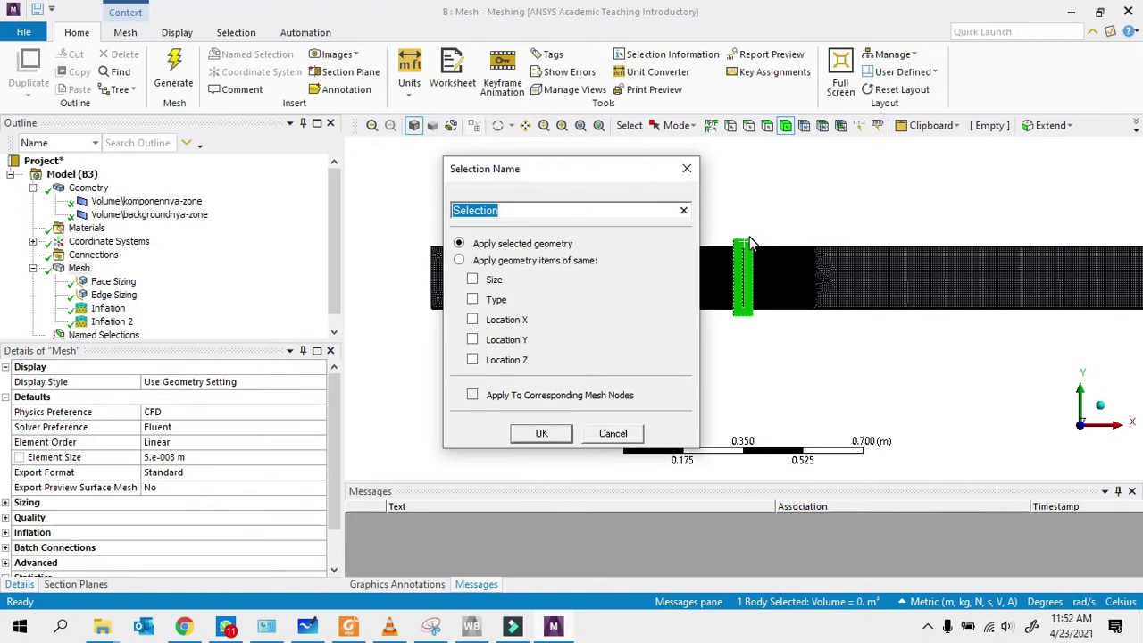
{"action": "type", "text": "component-zone"}
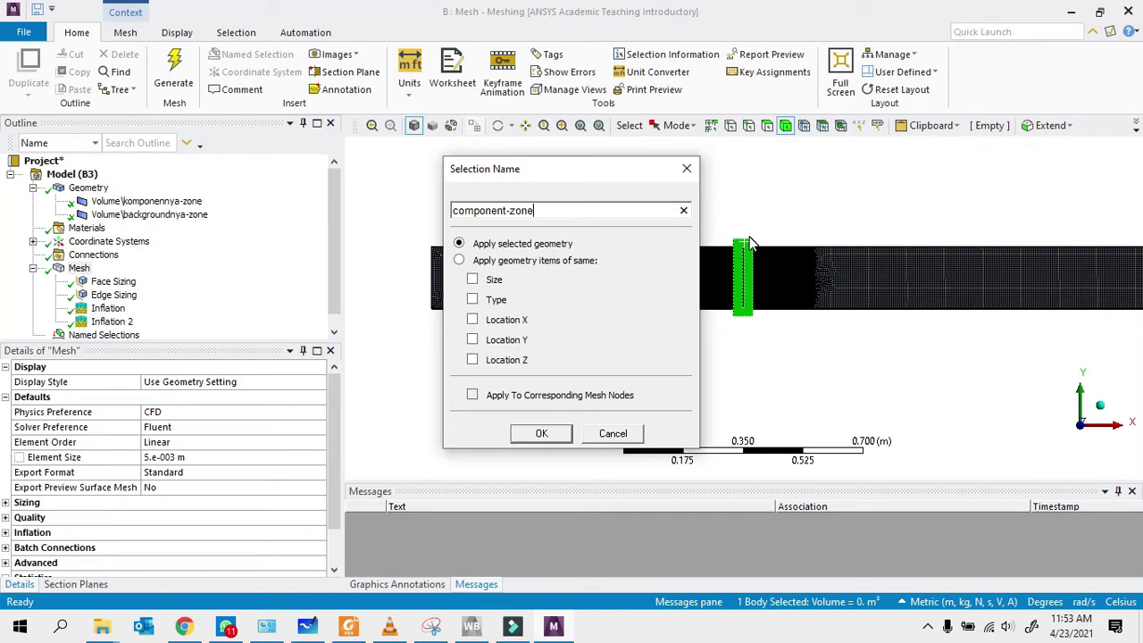
{"action": "key", "text": "Return"}
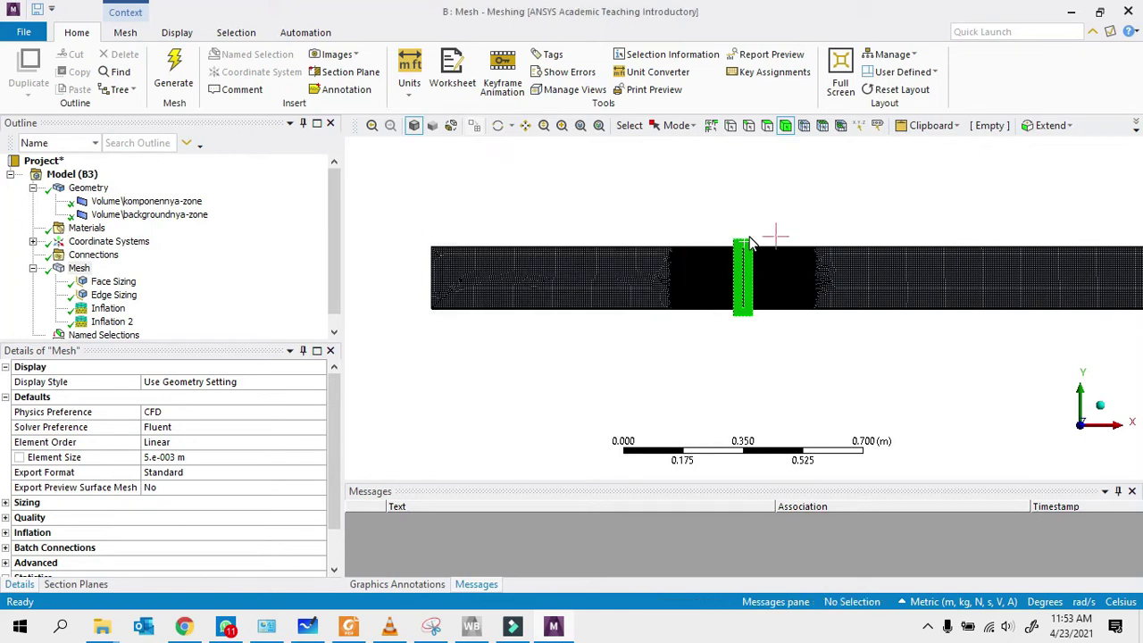
- Create a named selection called inket from the vertical edge at the pipe's left end
{"action": "left_click_drag", "start_coordinate": [710, 218], "coordinate": [821, 369]}
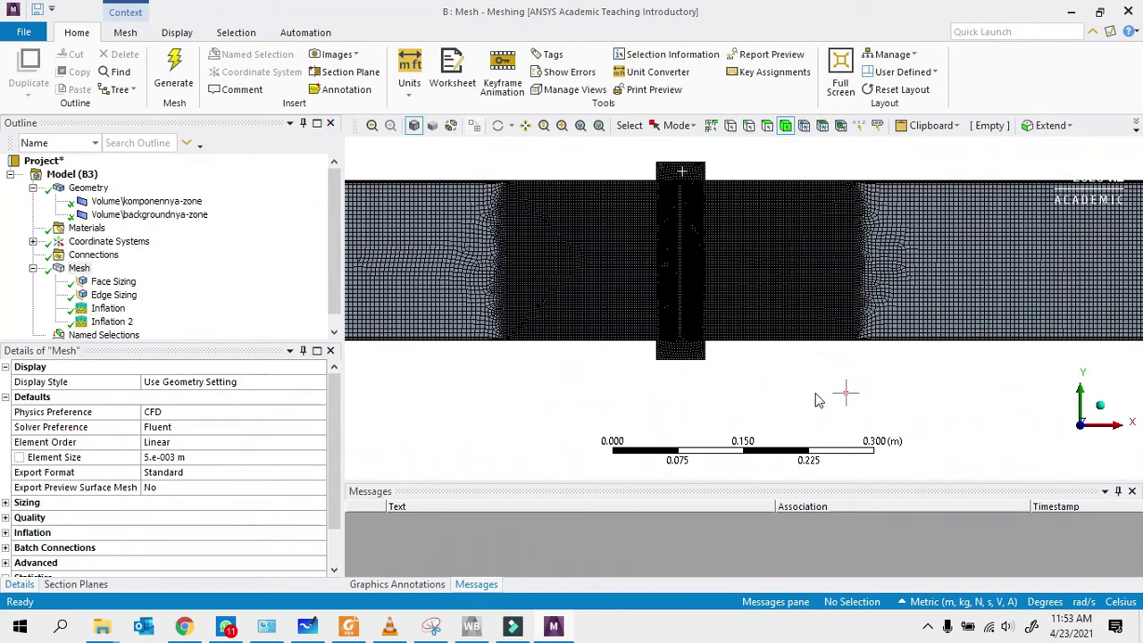
{"action": "scroll", "coordinate": [676, 261], "scroll_direction": "down", "scroll_amount": 2}
{"action": "left_click_drag", "start_coordinate": [627, 164], "coordinate": [872, 396]}
{"action": "left_click", "coordinate": [748, 125]}
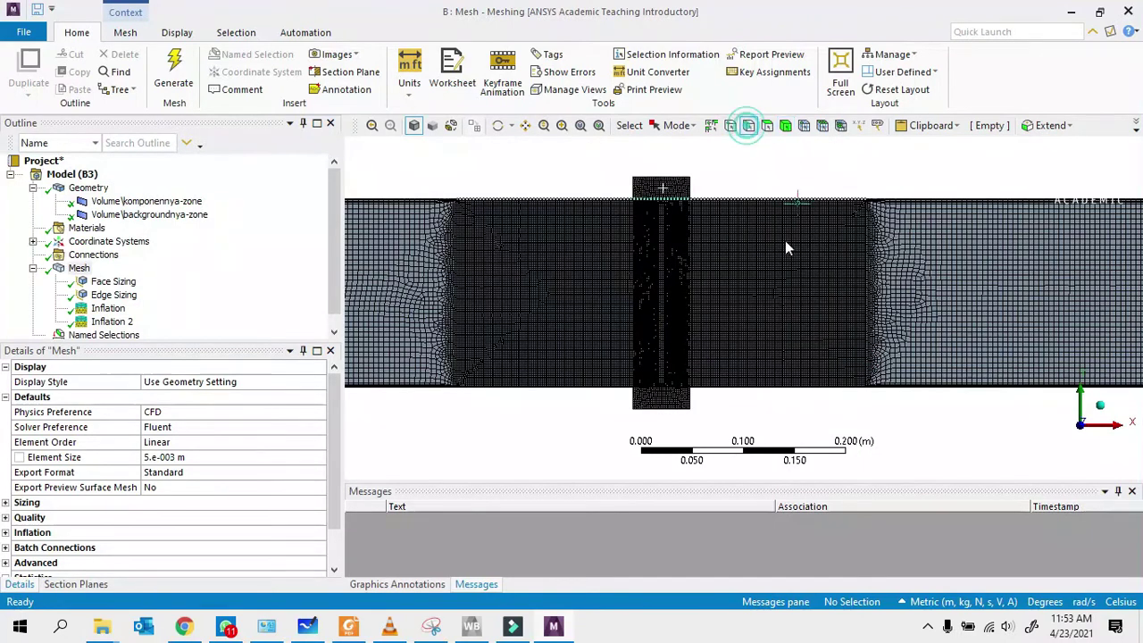
{"action": "key", "text": "F7"}
{"action": "scroll", "coordinate": [624, 294], "scroll_direction": "down", "scroll_amount": 2}
{"action": "left_click", "coordinate": [505, 309]}
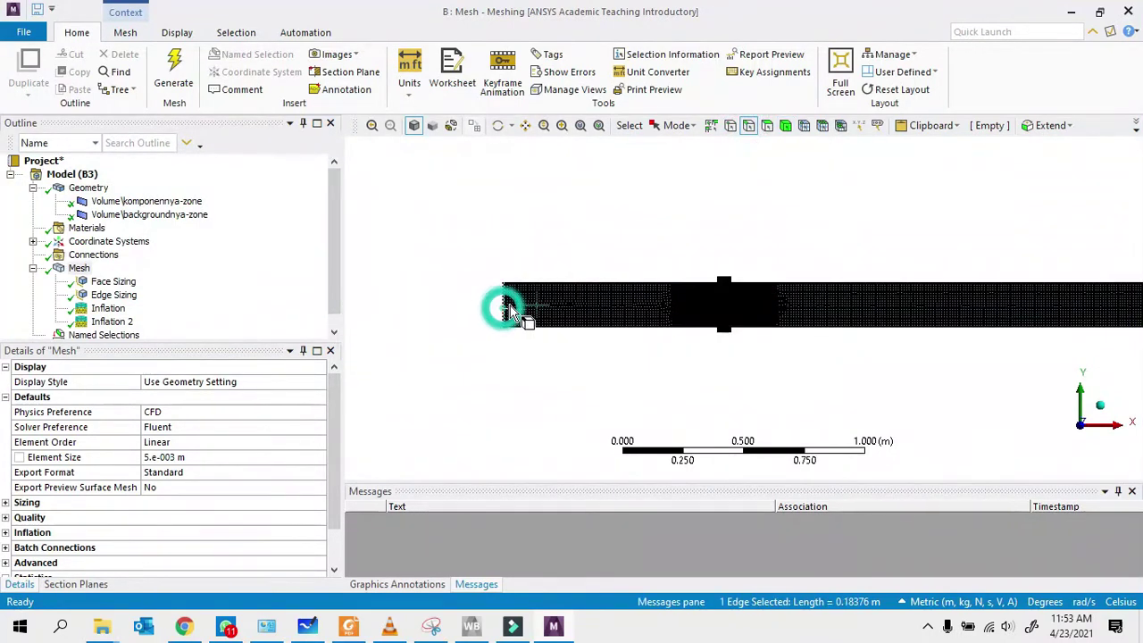
{"action": "type", "text": "ninket"}
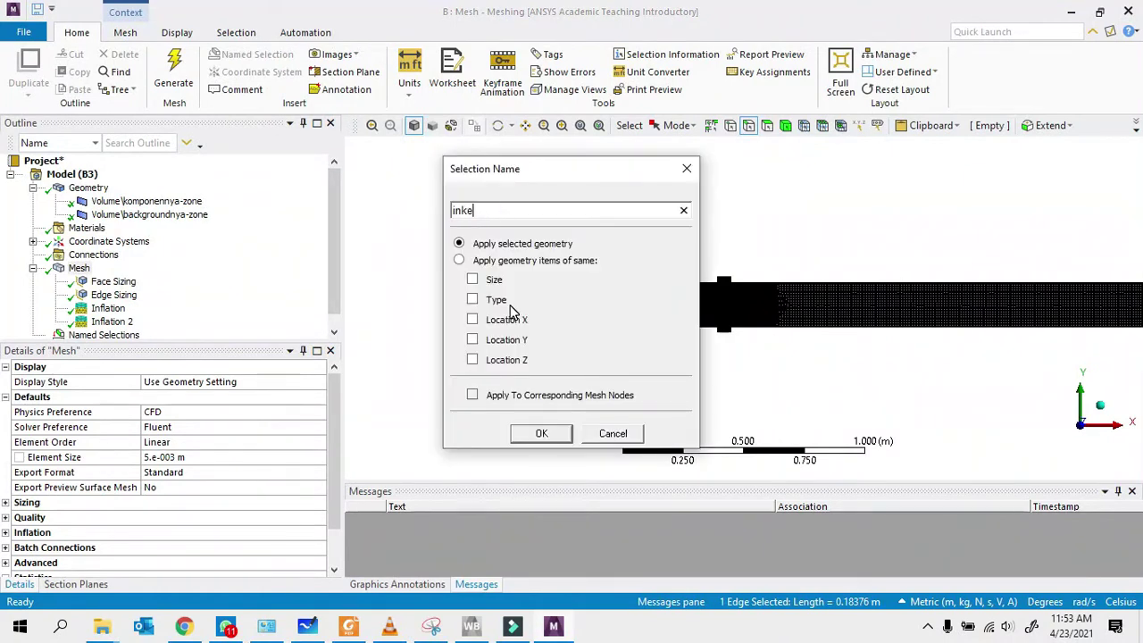
{"action": "key", "text": "Return"}
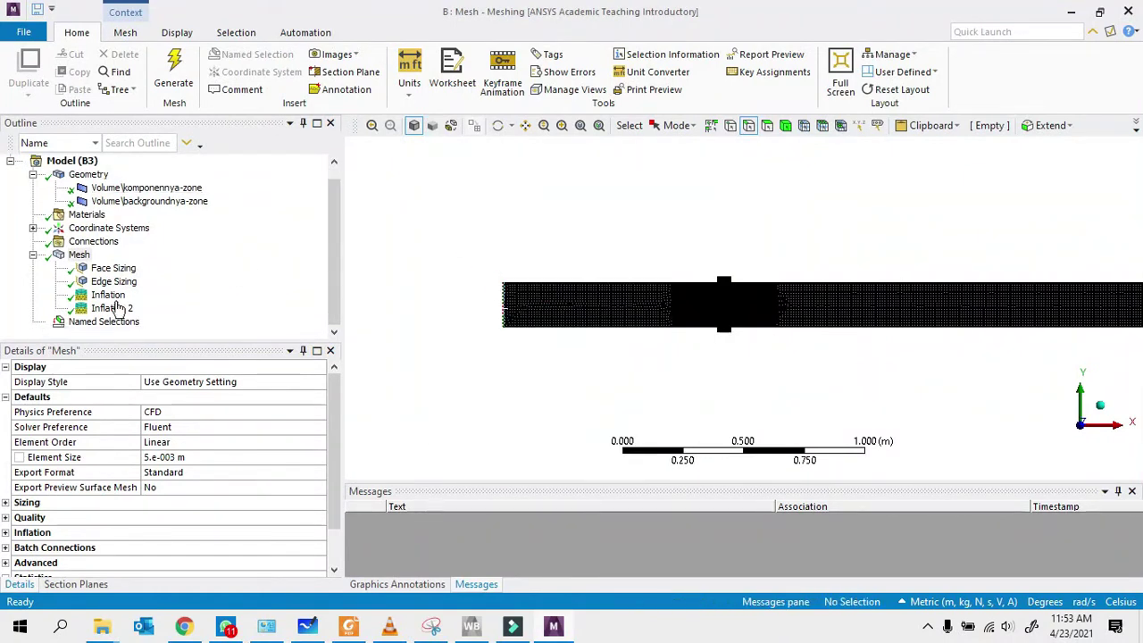
- Rename the named selection of the pipe's left end edge as inlet
{"action": "left_click", "coordinate": [33, 322]}
{"action": "right_click", "coordinate": [98, 321]}
{"action": "left_click", "coordinate": [128, 272]}
{"action": "type", "text": "inlet"}
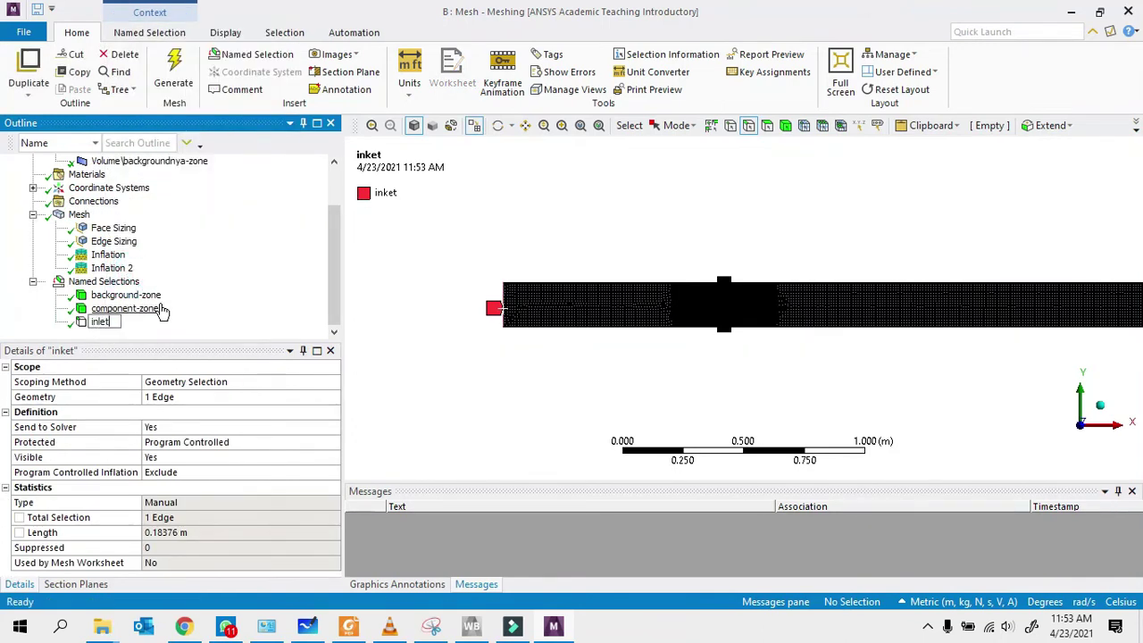
{"action": "key", "text": "Return"}
- Create a named selection called outlet from the vertical edge at the pipe's right end
{"action": "scroll", "coordinate": [577, 373], "scroll_direction": "down", "scroll_amount": 3}
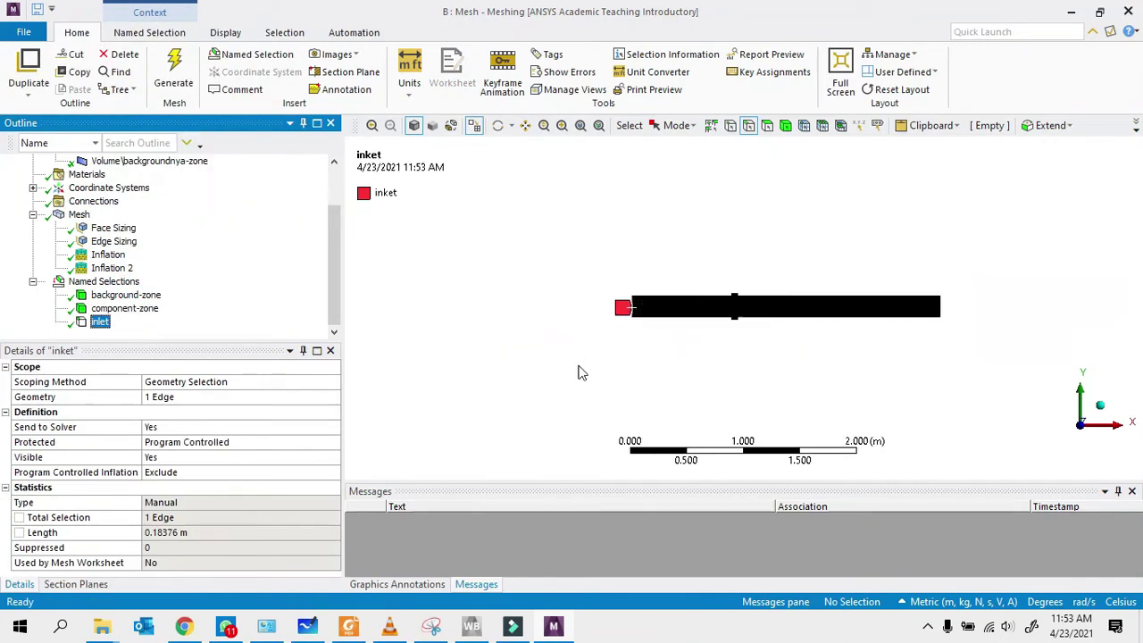
{"action": "left_click_drag", "start_coordinate": [918, 286], "coordinate": [964, 331]}
{"action": "left_click", "coordinate": [740, 259]}
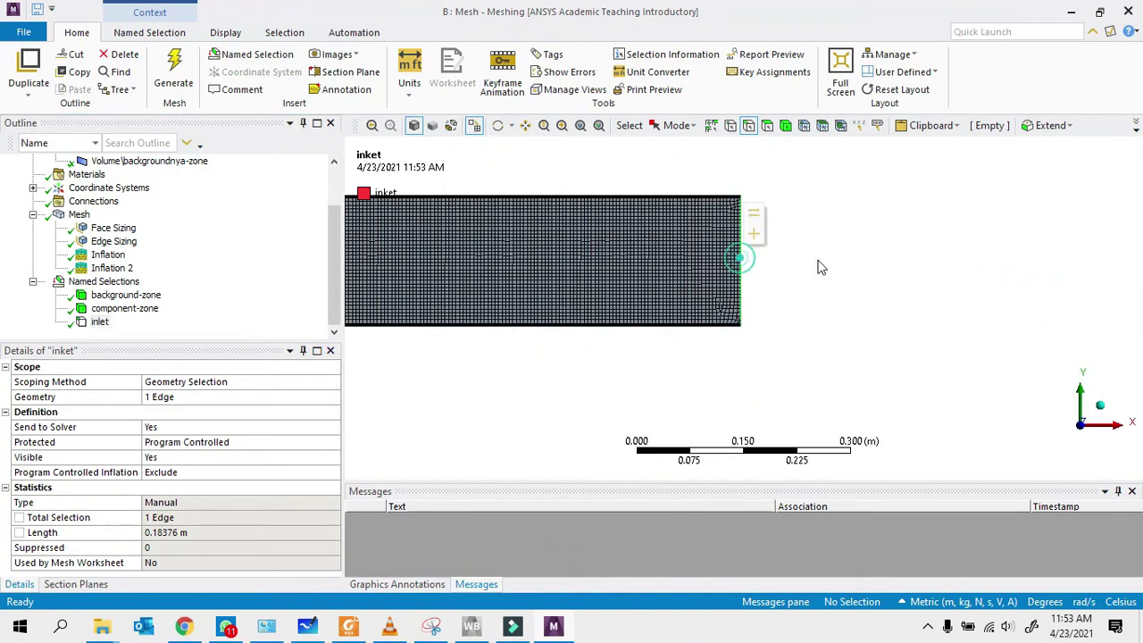
{"action": "key", "text": "n"}
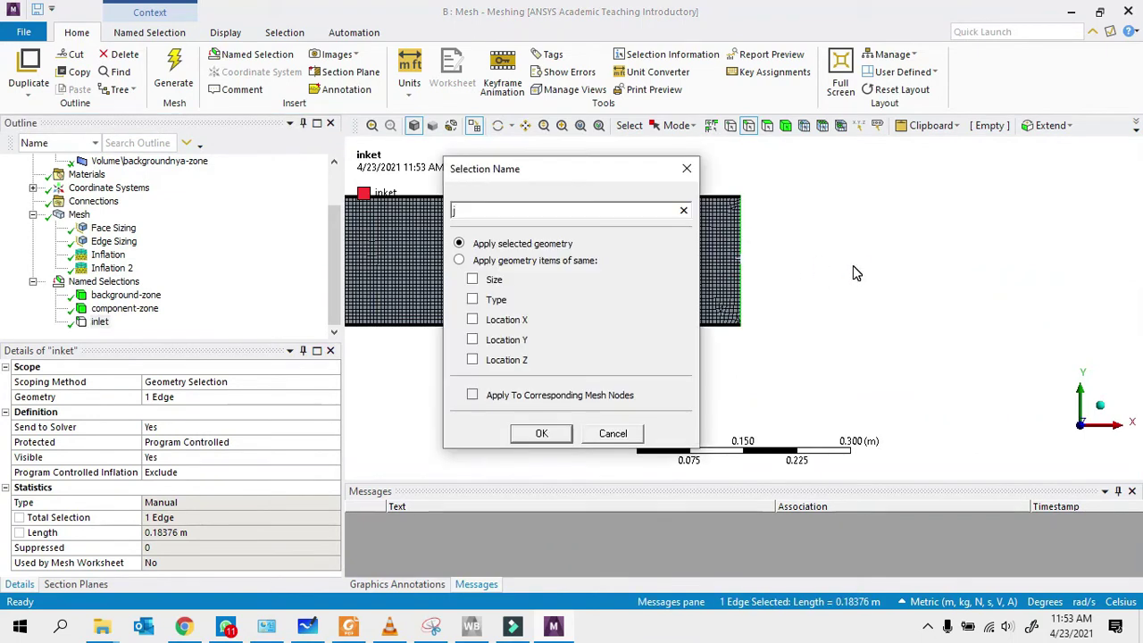
{"action": "type", "text": "outl"}
{"action": "key", "text": "BackSpace"}
{"action": "type", "text": "let"}
{"action": "key", "text": "Return"}
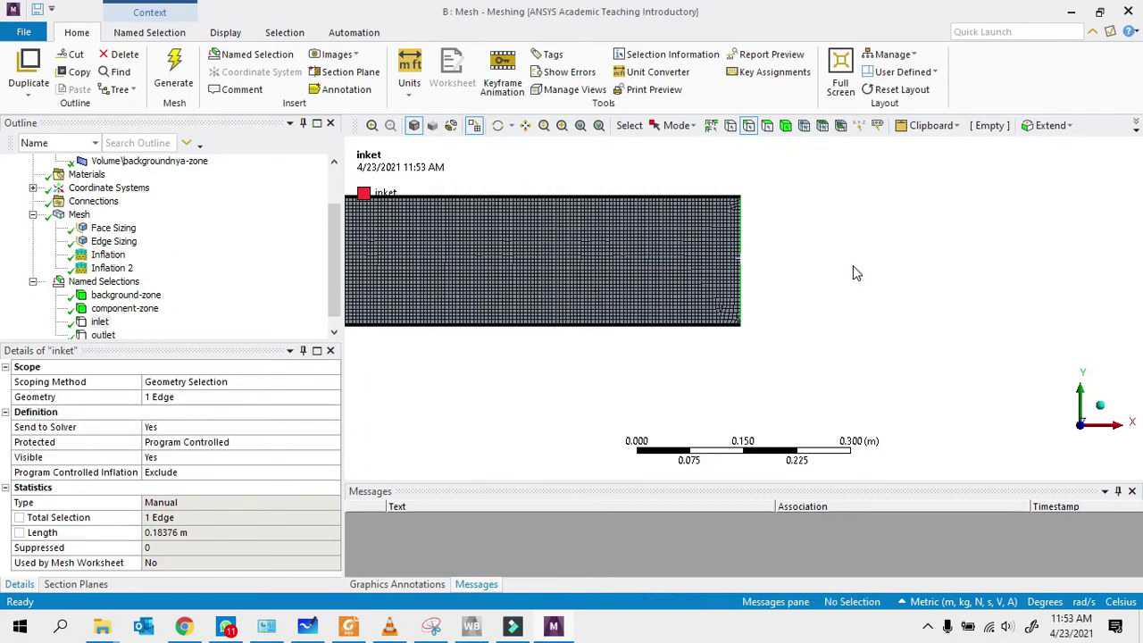
- Create a named selection called dinding from the pipe's upper and lower wall edges
{"action": "scroll", "coordinate": [743, 303], "scroll_direction": "down", "scroll_amount": 3}
{"action": "scroll", "coordinate": [390, 238], "scroll_direction": "up", "scroll_amount": 3}
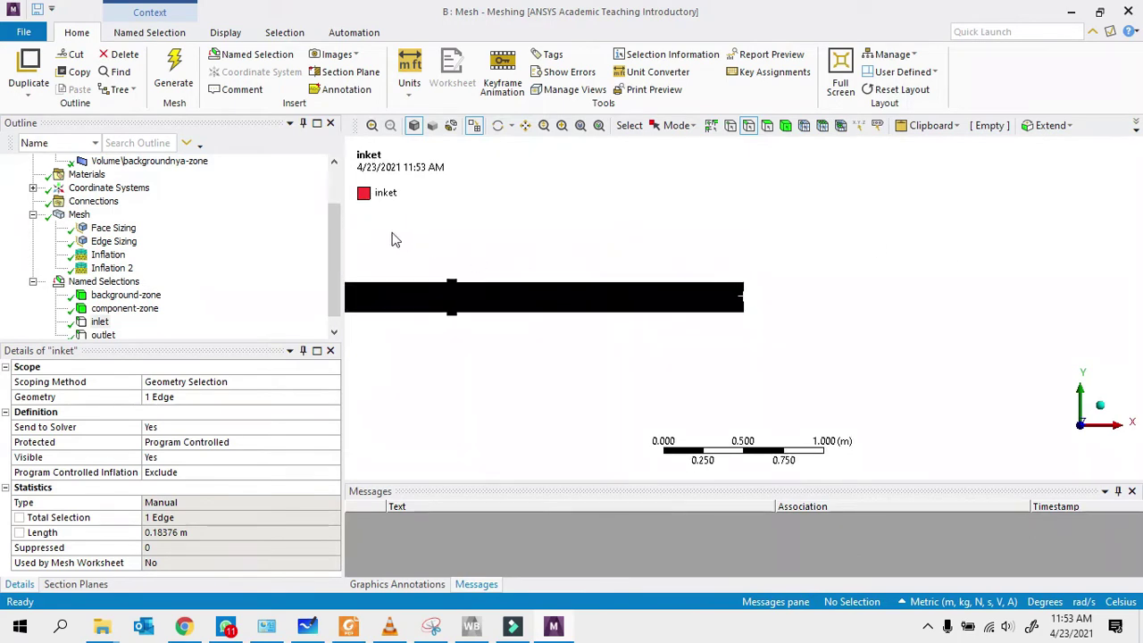
{"action": "scroll", "coordinate": [596, 297], "scroll_direction": "down", "scroll_amount": 2}
{"action": "scroll", "coordinate": [553, 292], "scroll_direction": "up", "scroll_amount": 2}
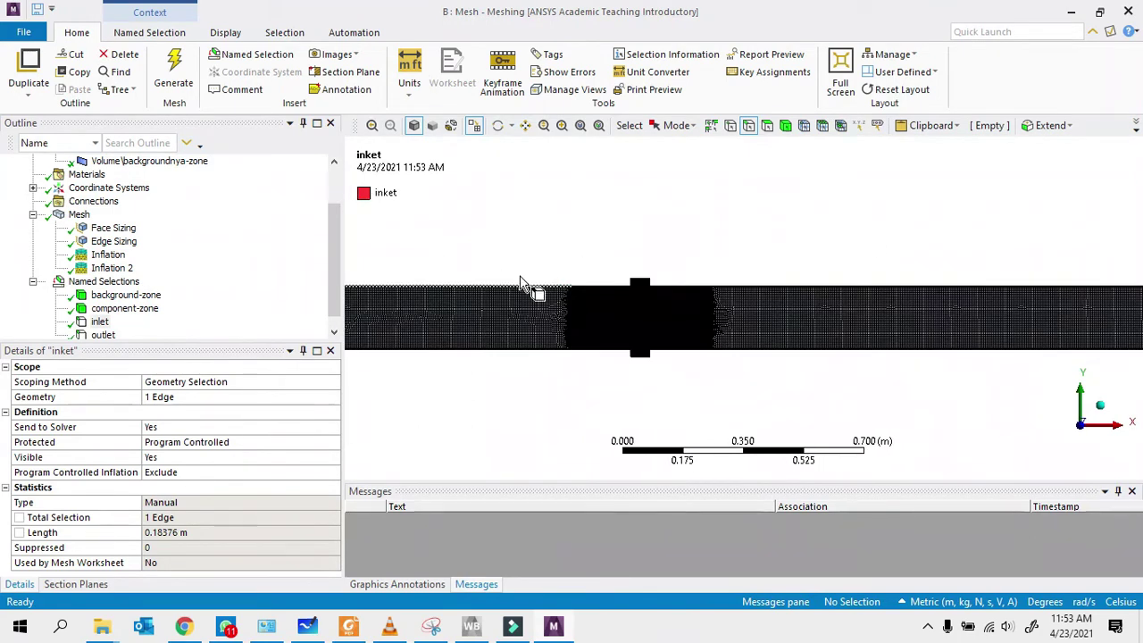
{"action": "left_click", "coordinate": [521, 284]}
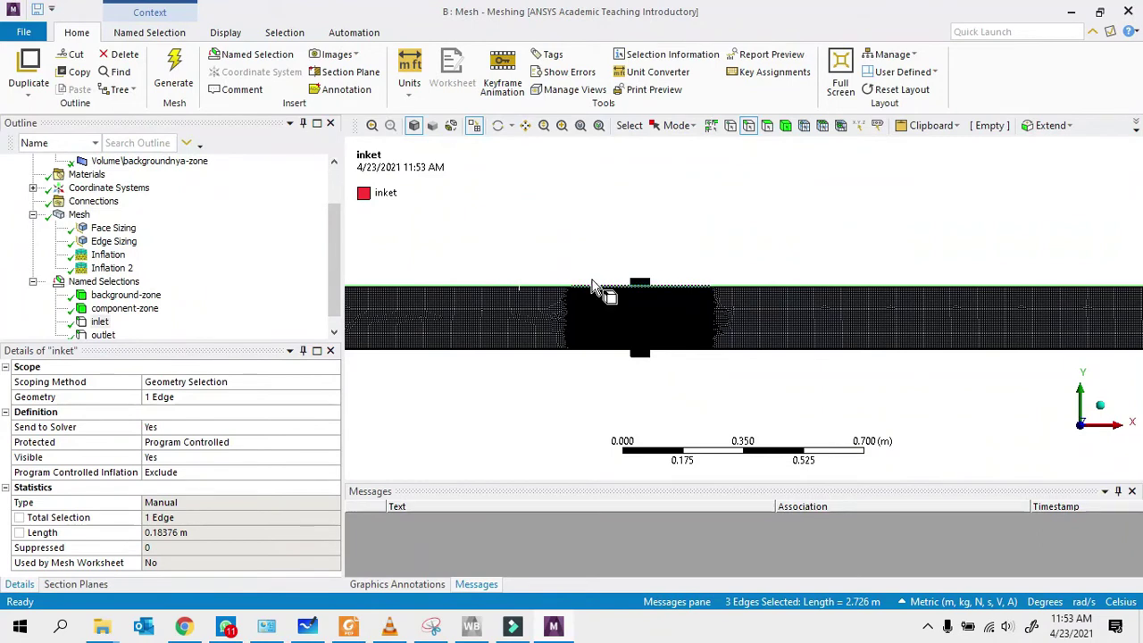
{"action": "left_click", "coordinate": [485, 351], "text": "ctrl"}
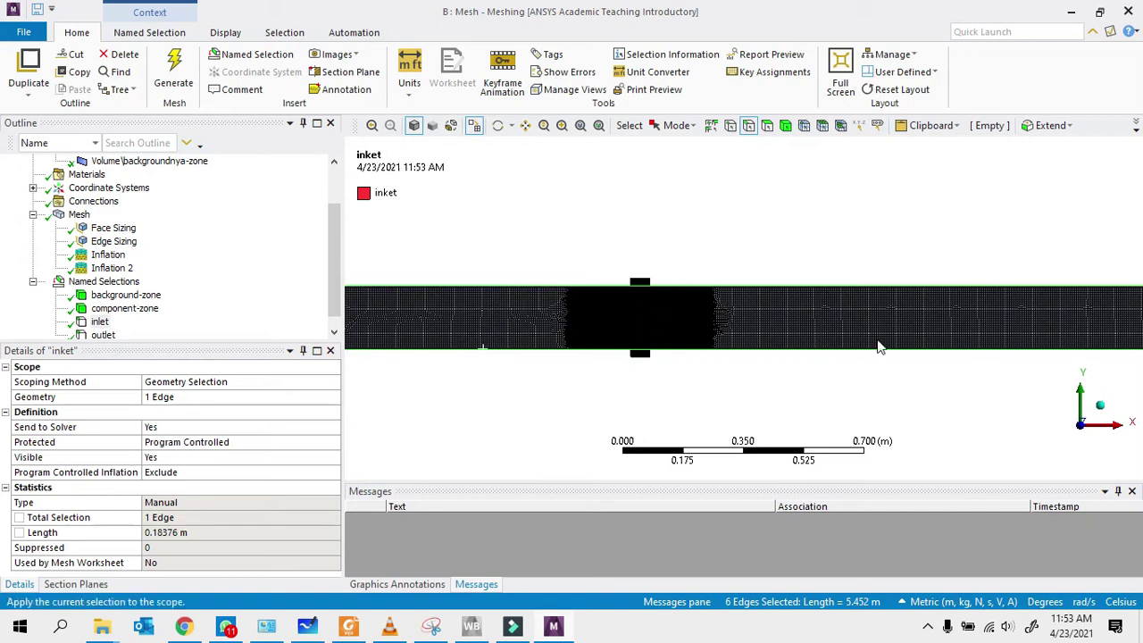
{"action": "scroll", "coordinate": [574, 270], "scroll_direction": "down", "scroll_amount": 2}
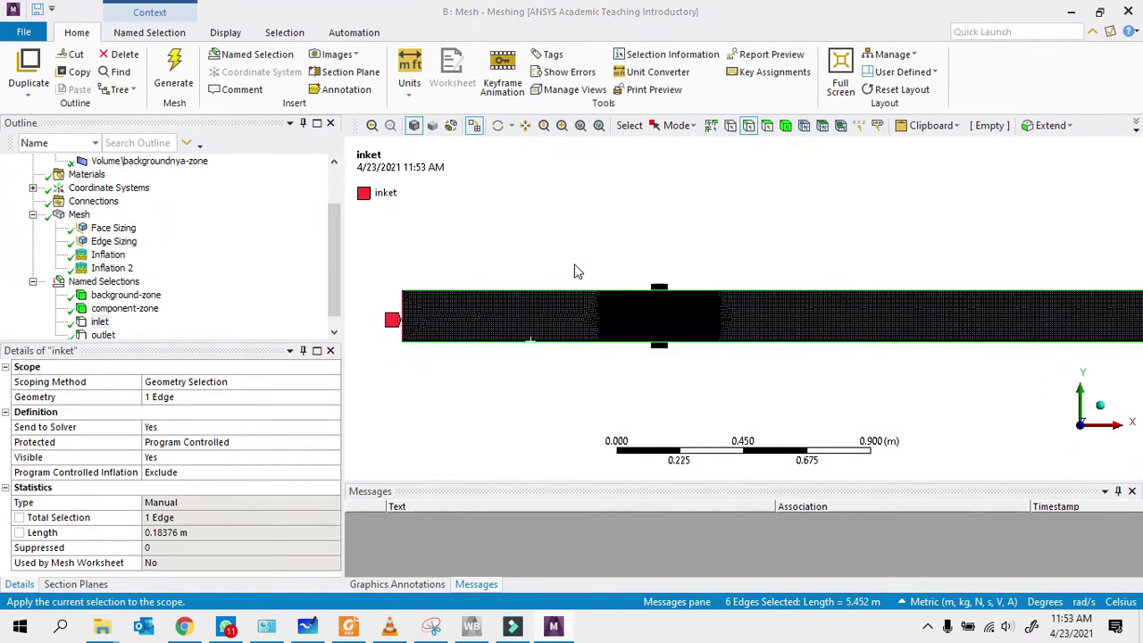
{"action": "type", "text": "ndinding"}
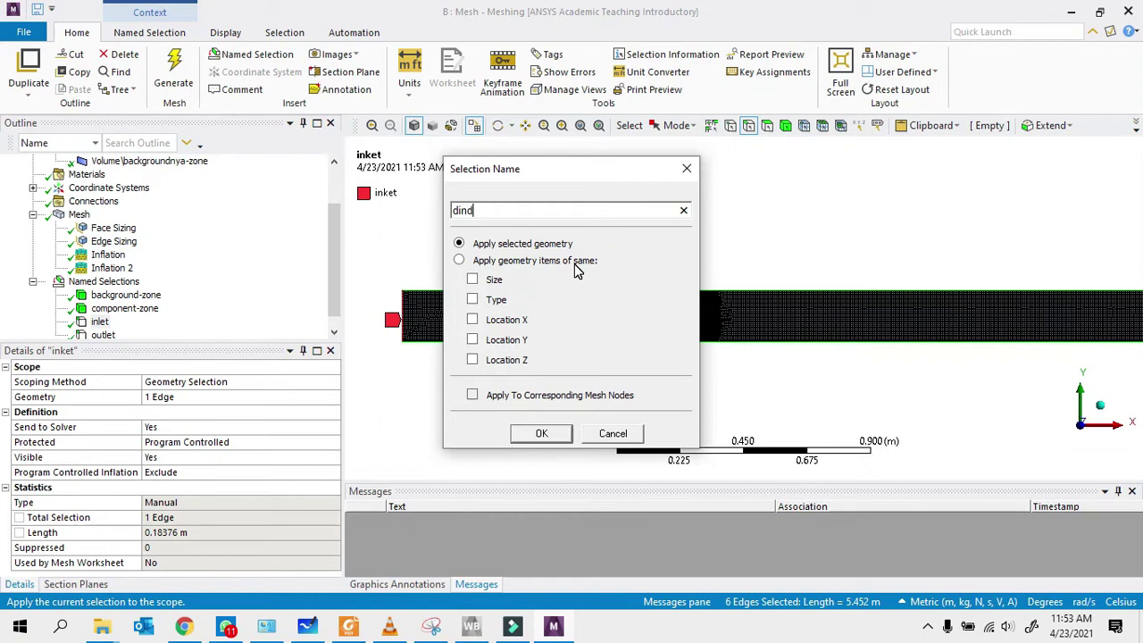
{"action": "key", "text": "Return"}
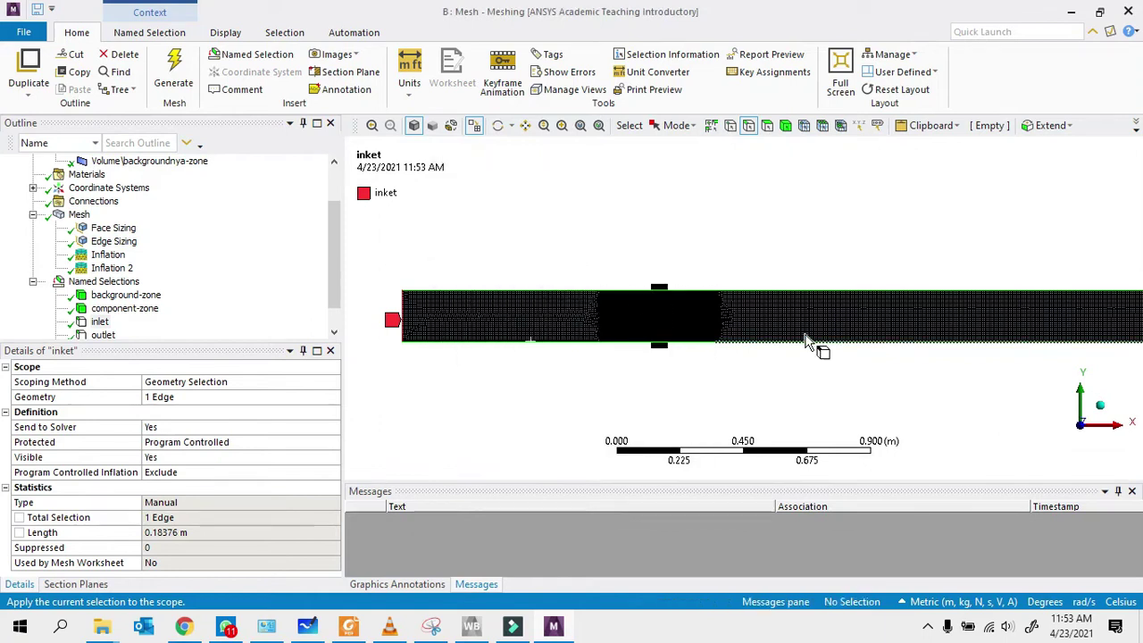
- Create a named selection called valve from the four edges of the thin valve disc
{"action": "scroll", "coordinate": [630, 329], "scroll_direction": "up", "scroll_amount": 3}
{"action": "scroll", "coordinate": [632, 286], "scroll_direction": "down", "scroll_amount": 3}
{"action": "right_click_drag", "start_coordinate": [600, 253], "coordinate": [769, 398]}
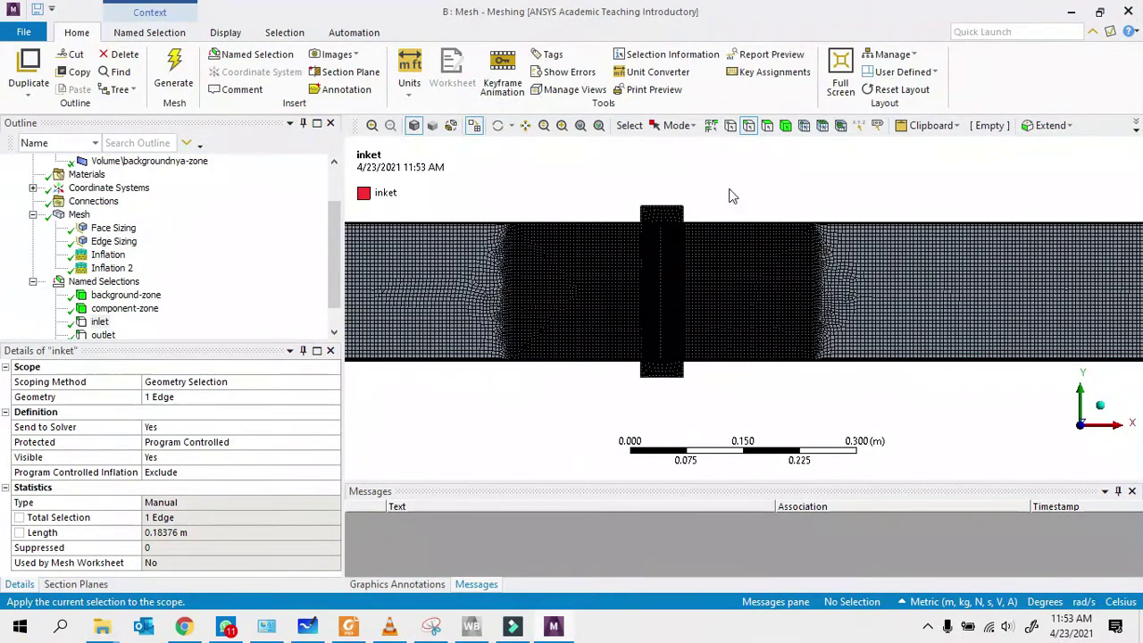
{"action": "left_click", "coordinate": [677, 125]}
{"action": "left_click", "coordinate": [698, 162]}
{"action": "left_click_drag", "start_coordinate": [650, 215], "coordinate": [677, 378]}
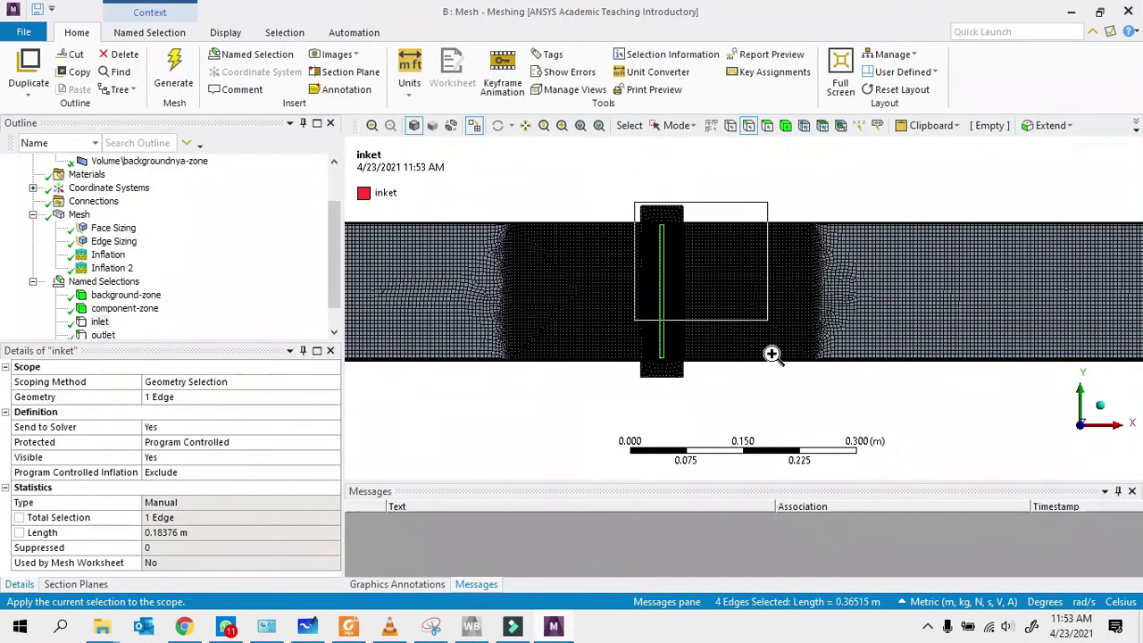
{"action": "scroll", "coordinate": [699, 268], "scroll_direction": "up", "scroll_amount": 2}
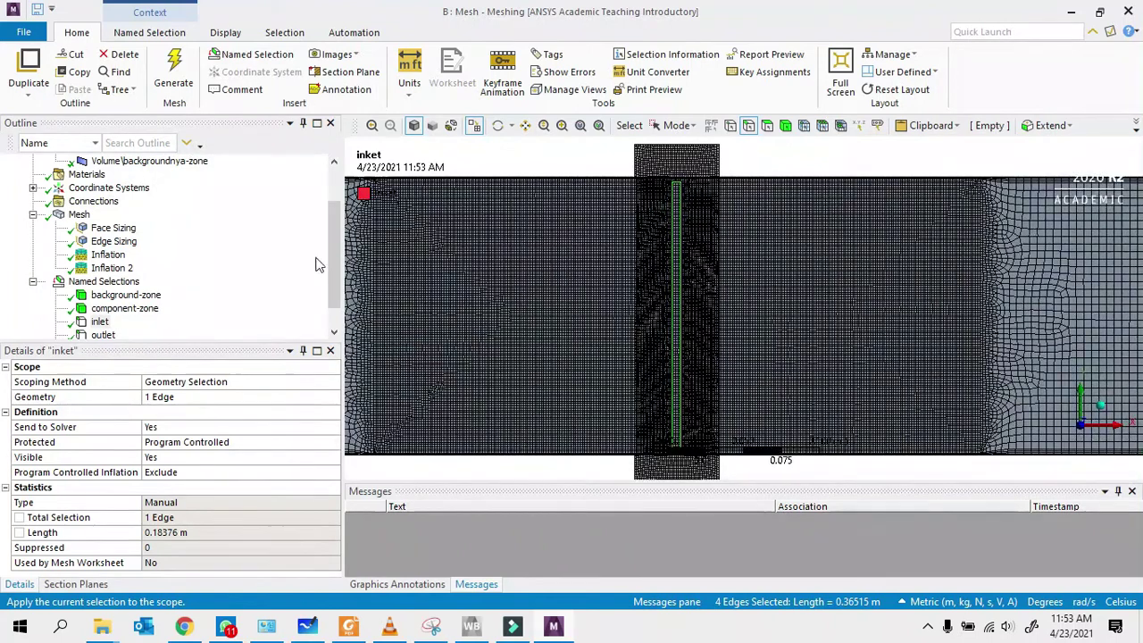
{"action": "type", "text": "n"}
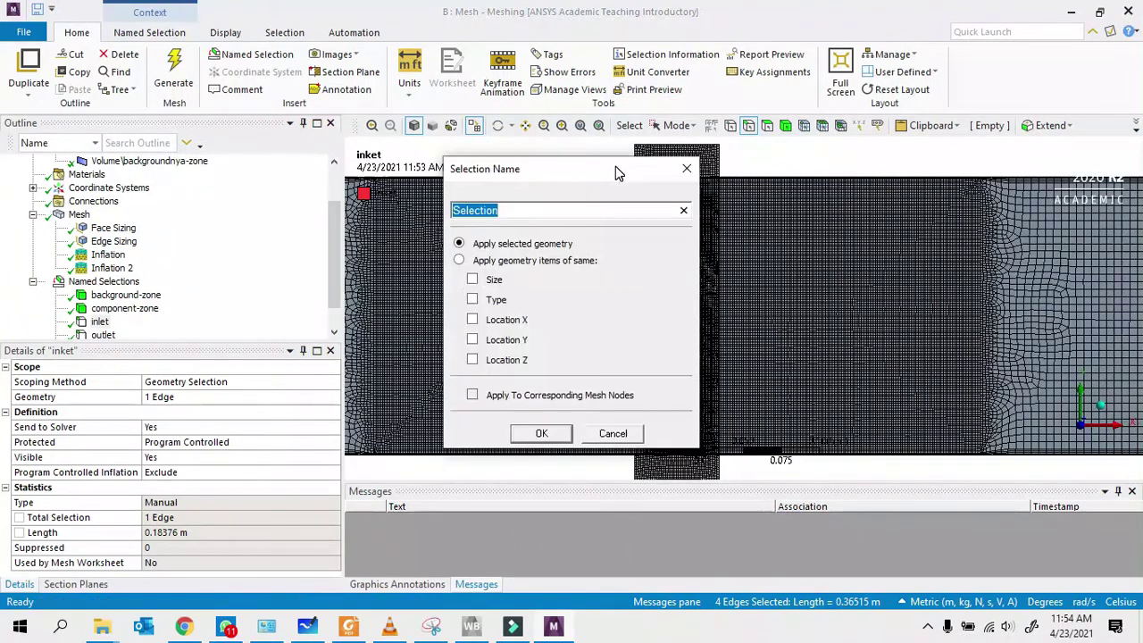
{"action": "type", "text": "valve"}
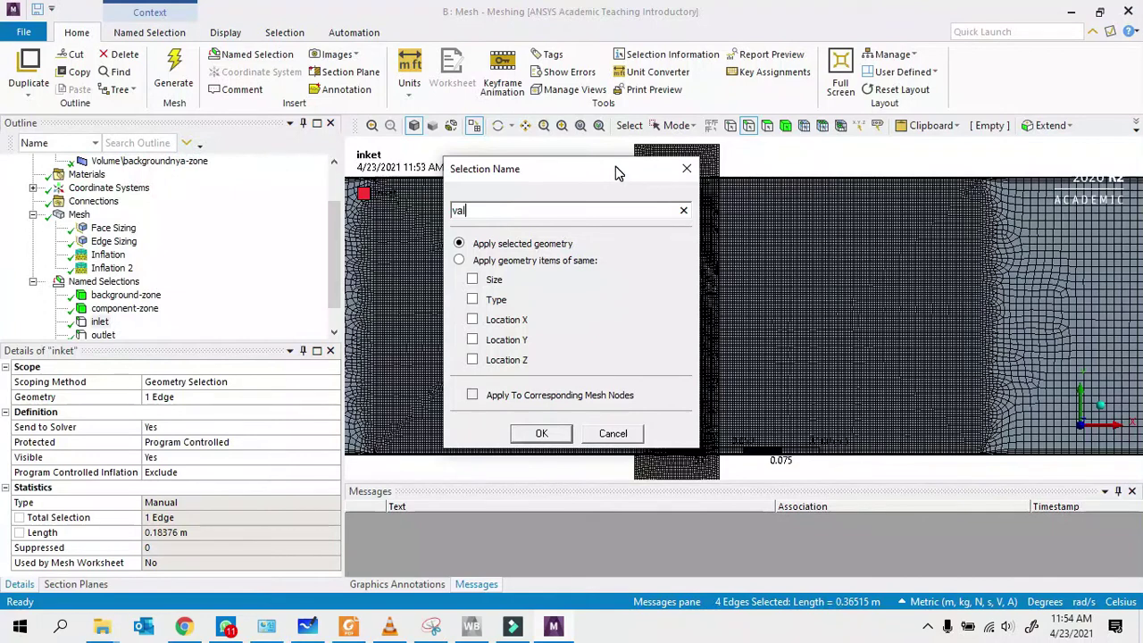
{"action": "key", "text": "Return"}
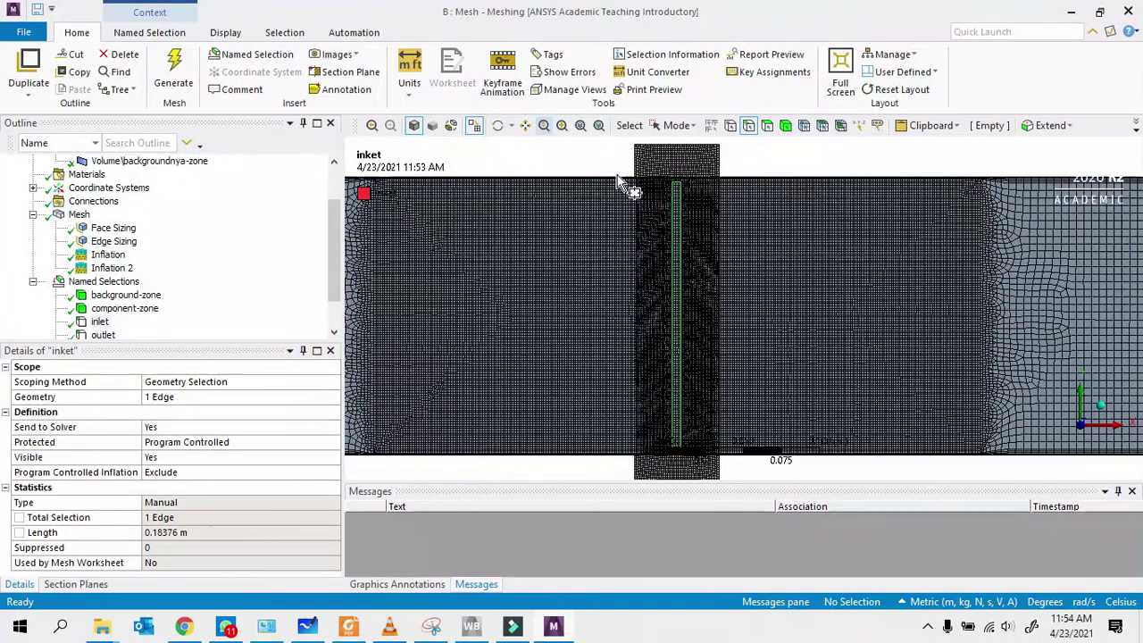
- Create a named selection called overset from the four outer edges of the component zone around the valve disc
{"action": "scroll", "coordinate": [603, 282], "scroll_direction": "down", "scroll_amount": 2}
{"action": "scroll", "coordinate": [603, 282], "scroll_direction": "up", "scroll_amount": 3}
{"action": "scroll", "coordinate": [747, 276], "scroll_direction": "down", "scroll_amount": 3}
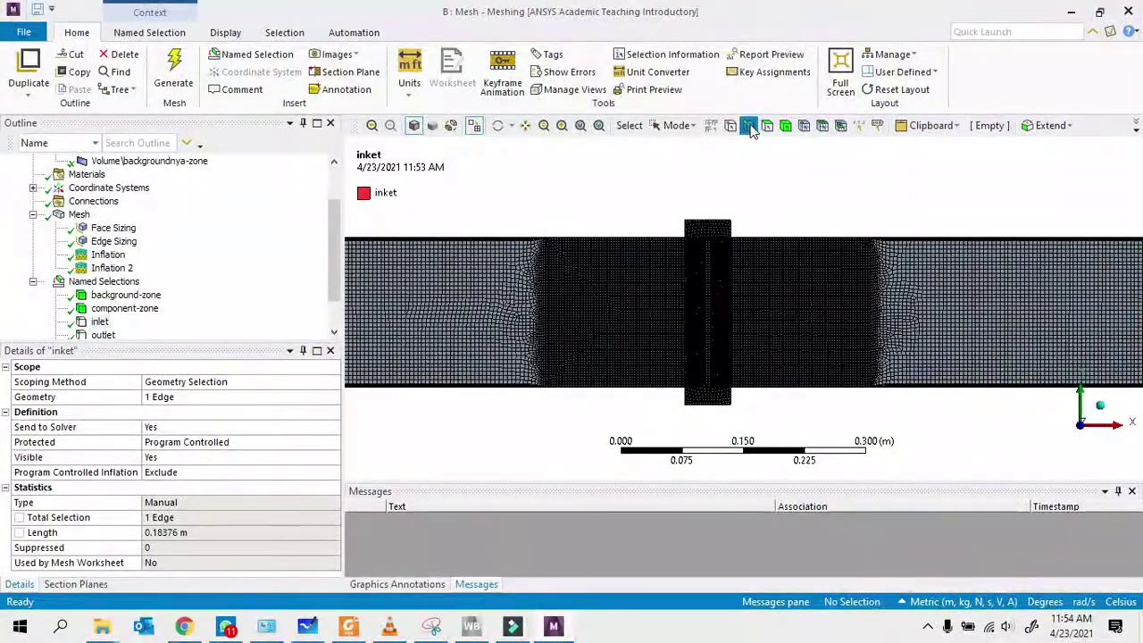
{"action": "left_click", "coordinate": [687, 125]}
{"action": "left_click", "coordinate": [689, 146]}
{"action": "left_click", "coordinate": [685, 234]}
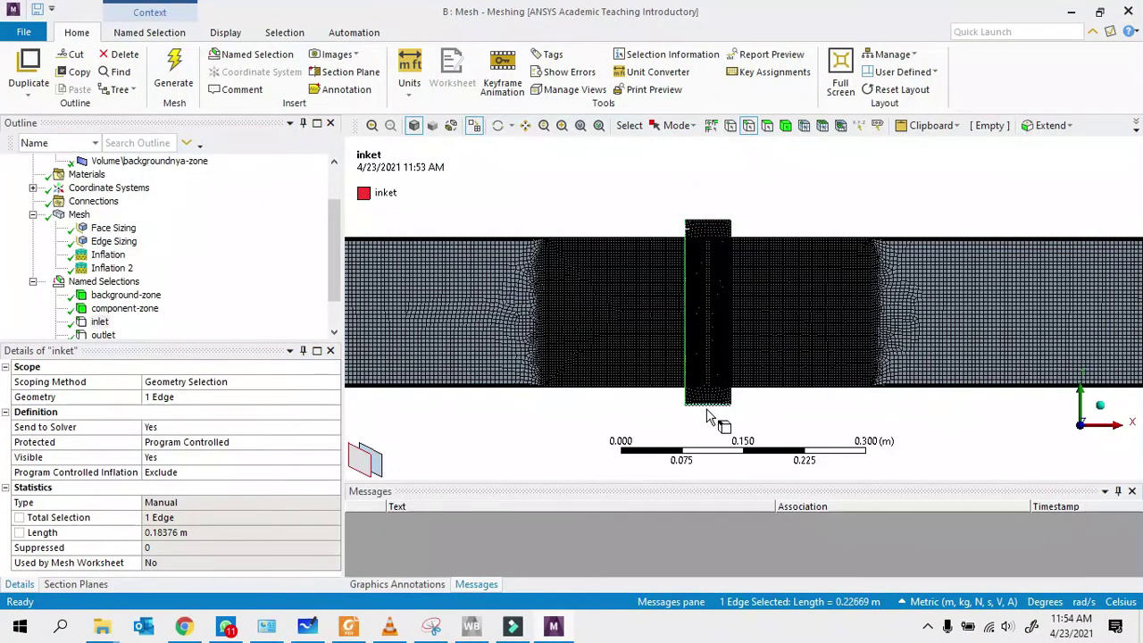
{"action": "left_click", "coordinate": [705, 404]}
{"action": "left_click", "coordinate": [731, 317], "text": "ctrl"}
{"action": "left_click", "coordinate": [712, 222], "text": "ctrl"}
{"action": "left_click", "coordinate": [683, 252], "text": "ctrl"}
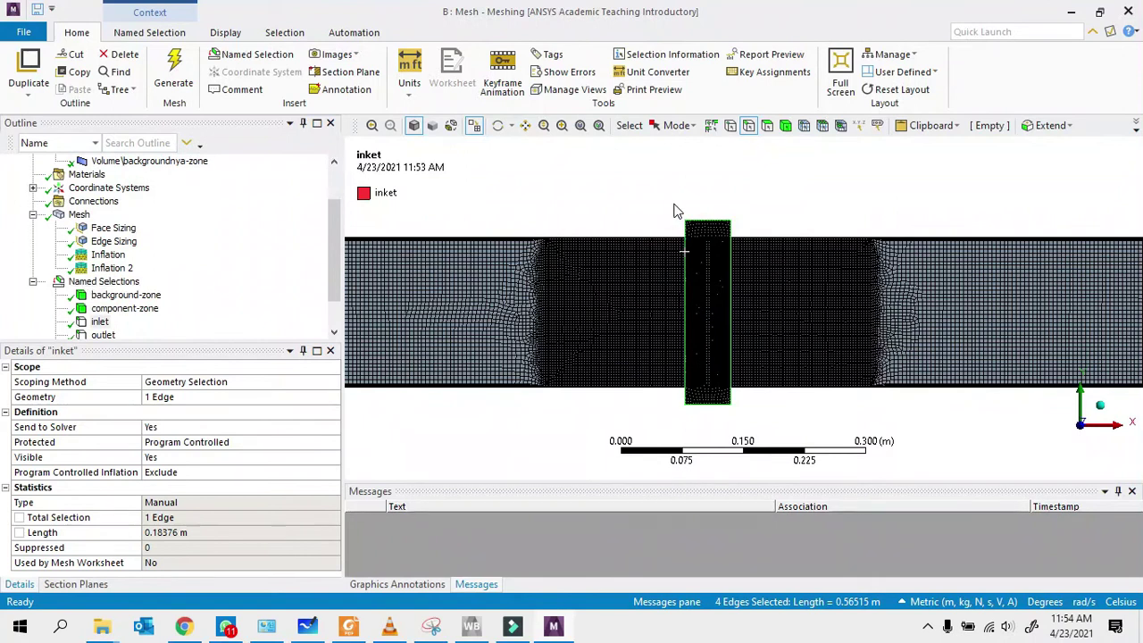
{"action": "key", "text": "n"}
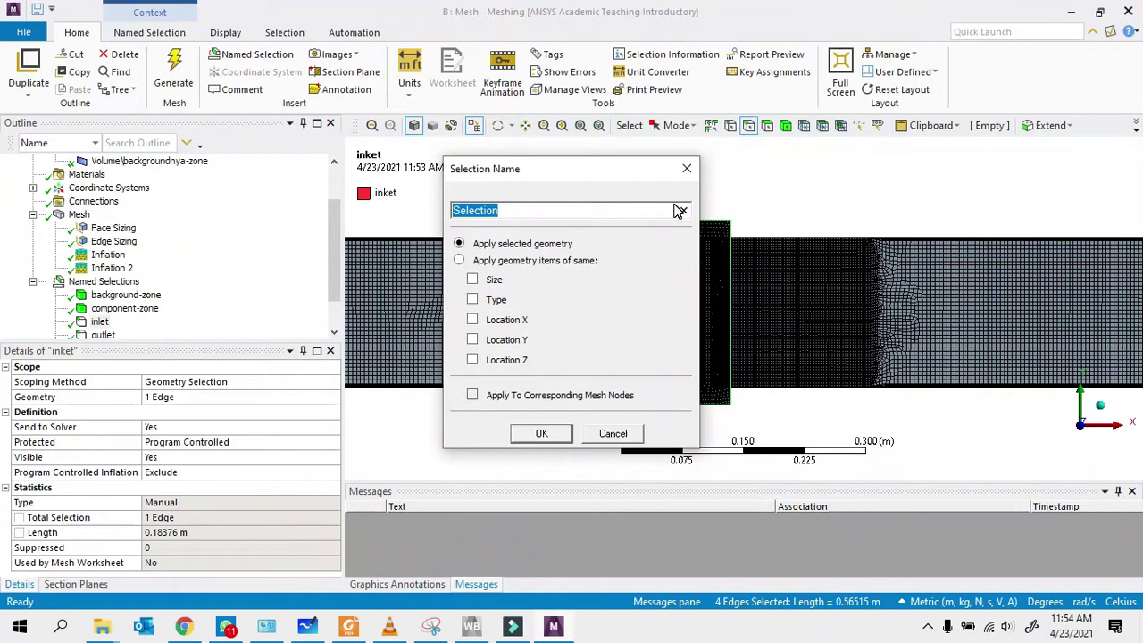
{"action": "type", "text": "overs"}
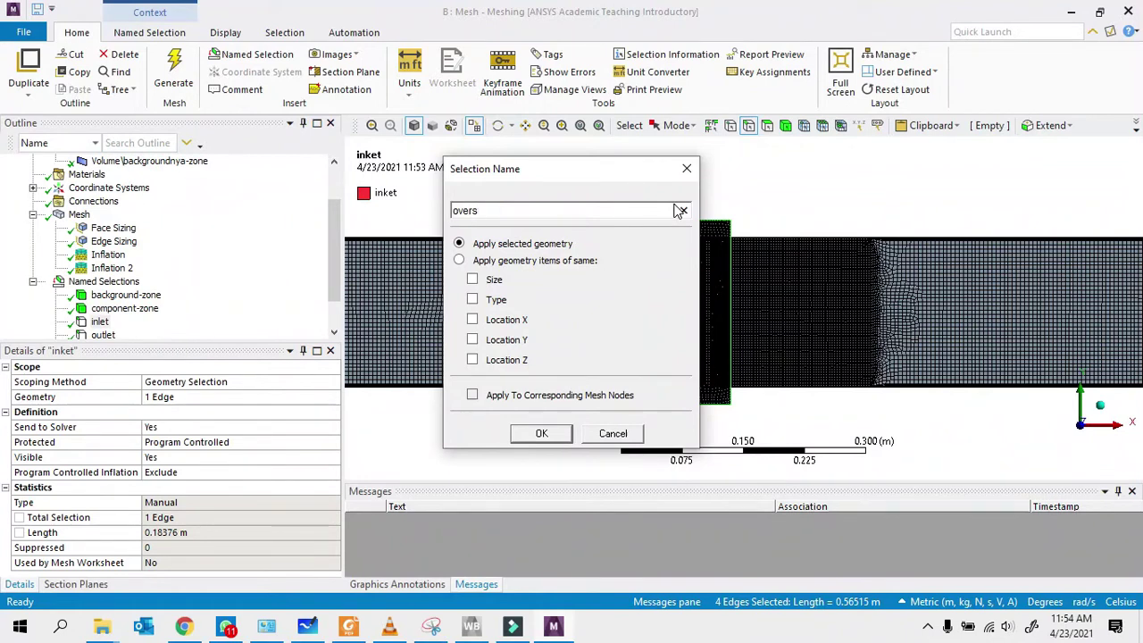
{"action": "key", "text": "Return"}
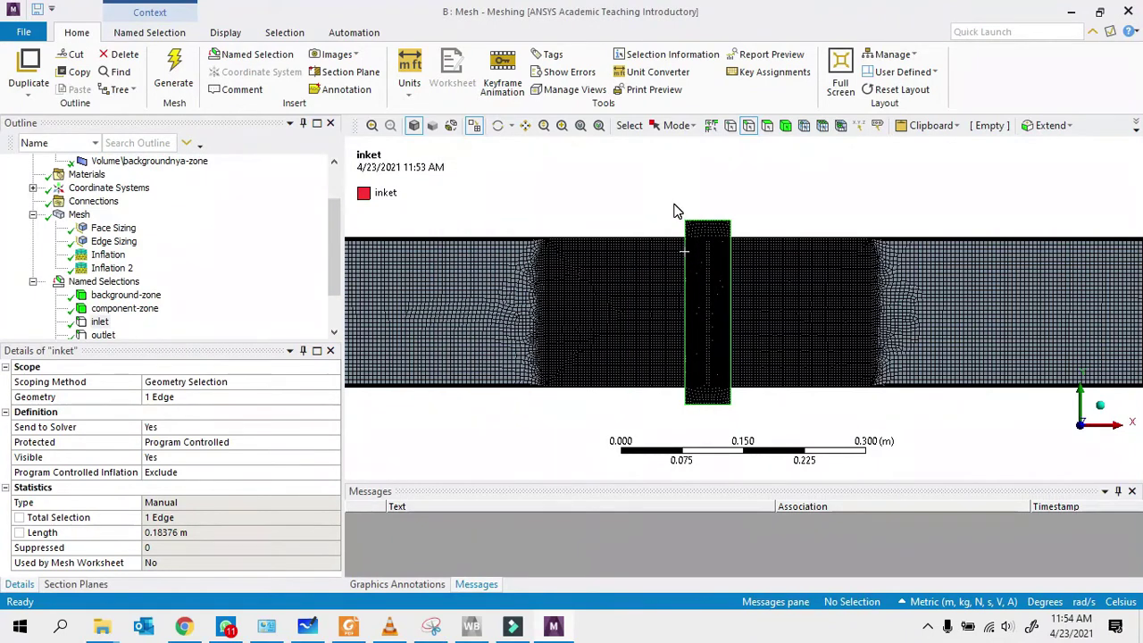
- Review the inlet, outlet, dinding, valve and overset named selections on the model
{"action": "scroll", "coordinate": [150, 272], "scroll_direction": "down", "scroll_amount": 2}
{"action": "left_click", "coordinate": [99, 268]}
{"action": "left_click", "coordinate": [102, 281]}
{"action": "left_click", "coordinate": [104, 294]}
{"action": "left_click", "coordinate": [102, 308]}
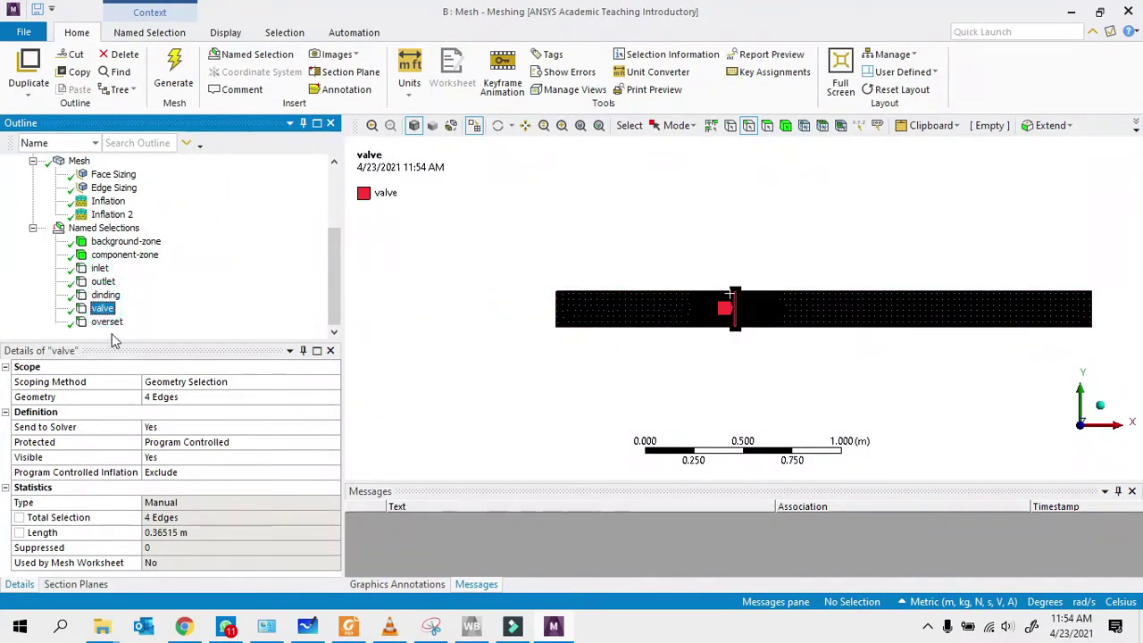
{"action": "left_click", "coordinate": [105, 321]}
{"action": "scroll", "coordinate": [714, 259], "scroll_direction": "up", "scroll_amount": 5}
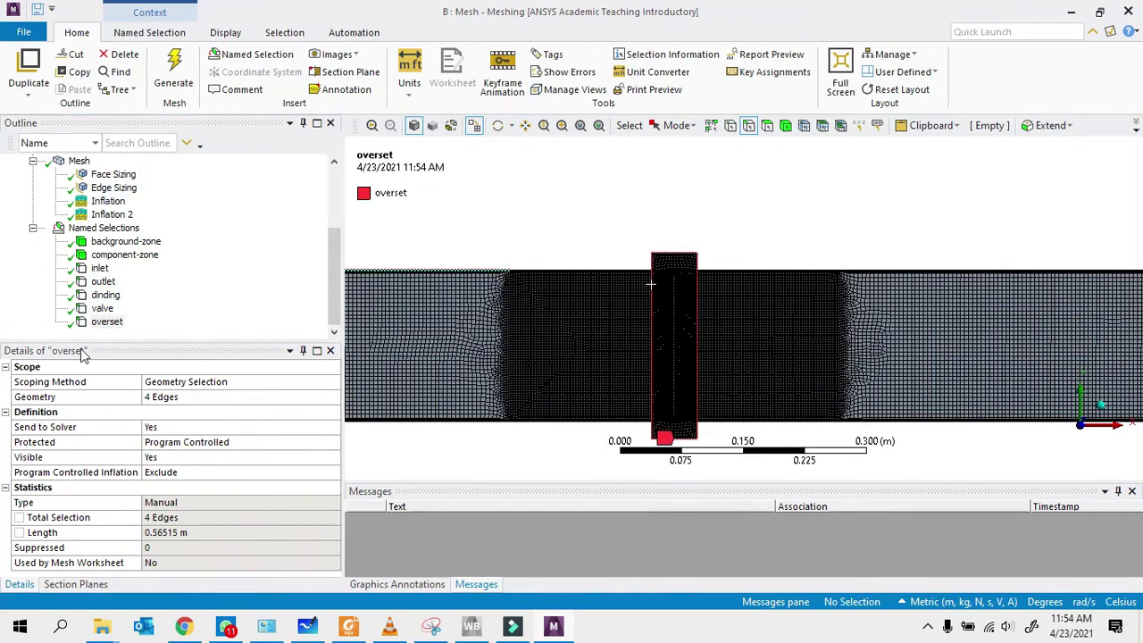
{"action": "left_click", "coordinate": [102, 308]}
{"action": "right_click", "coordinate": [100, 229]}
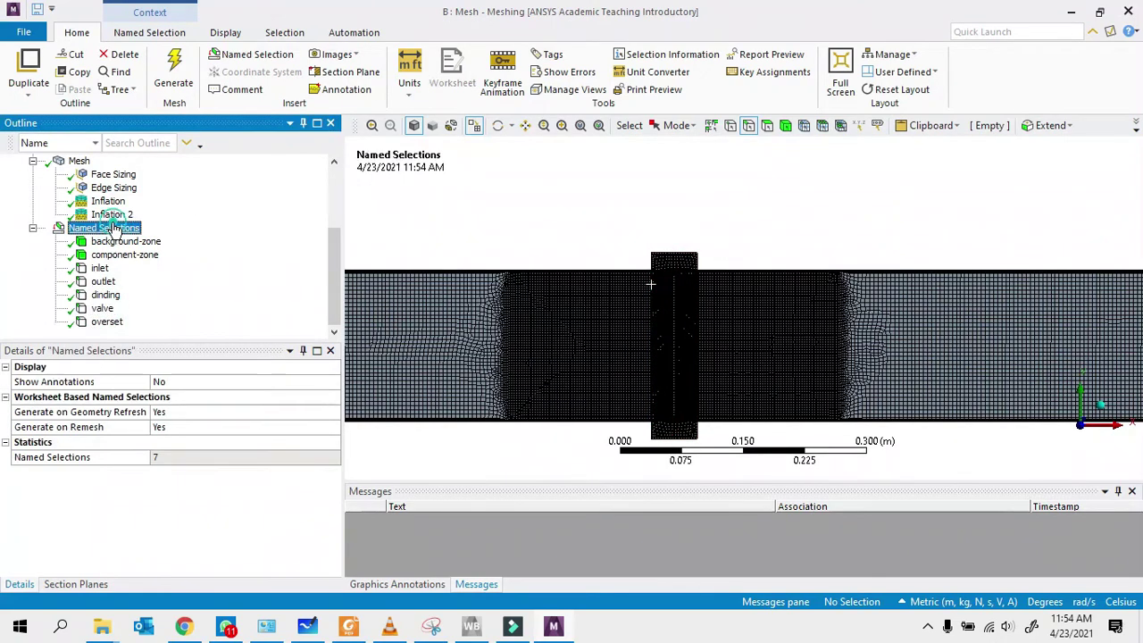
{"action": "key", "text": "Escape"}
{"action": "scroll", "coordinate": [143, 243], "scroll_direction": "up", "scroll_amount": 3}
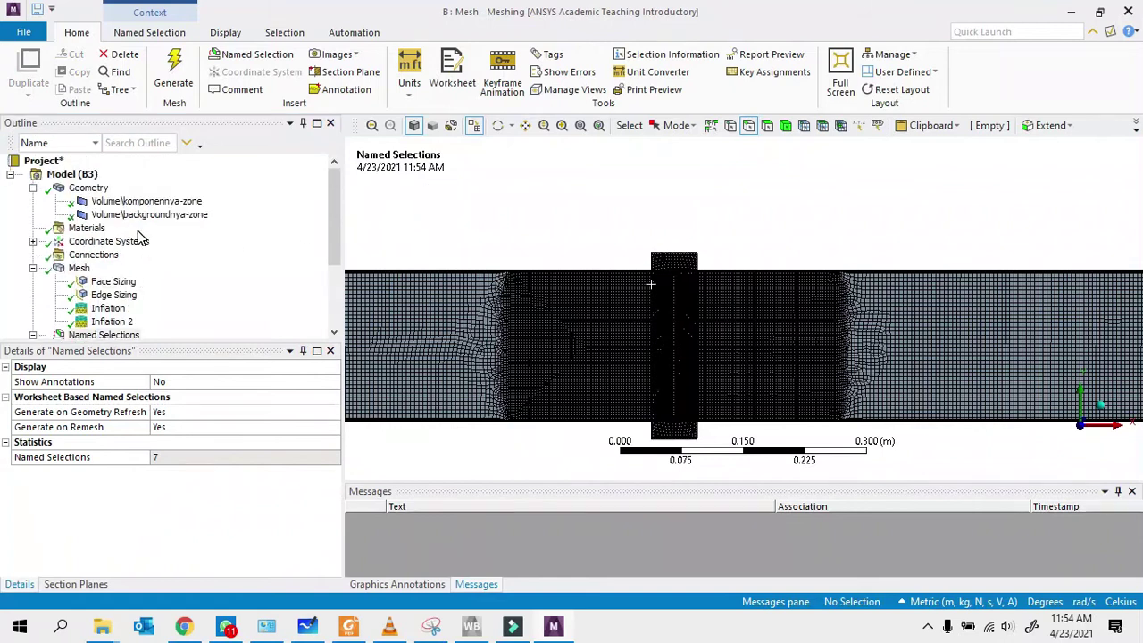
- Export the mesh as a FLUENT input file named valve in the fileSImulasi folder
{"action": "left_click", "coordinate": [28, 33]}
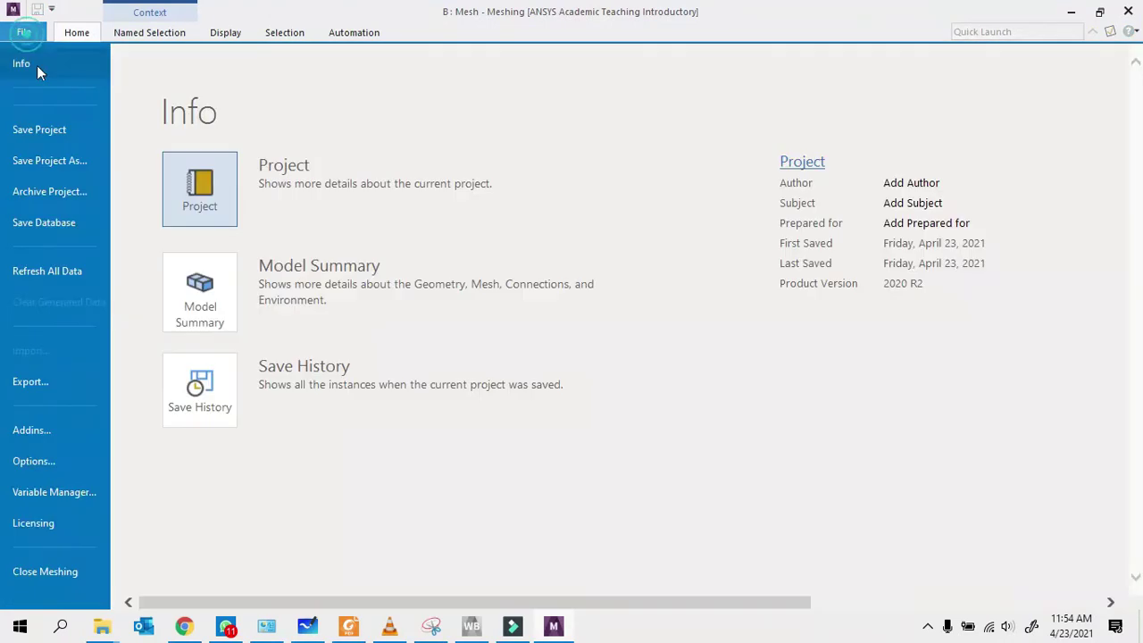
{"action": "left_click", "coordinate": [40, 382]}
{"action": "left_click", "coordinate": [271, 278]}
{"action": "left_click", "coordinate": [513, 323]}
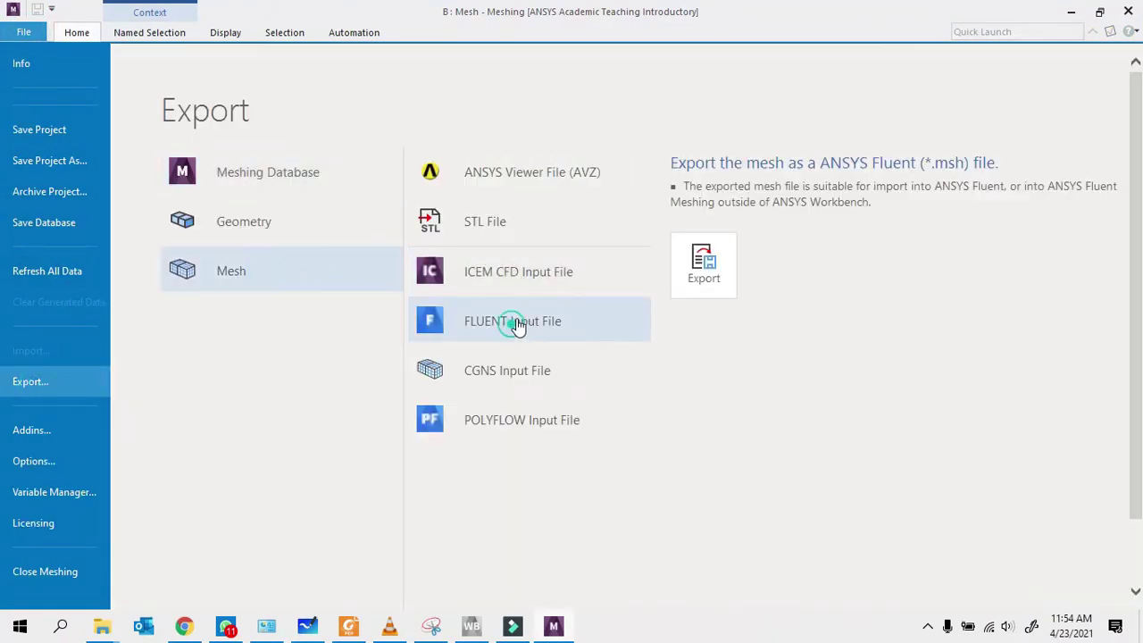
{"action": "left_click", "coordinate": [703, 266]}
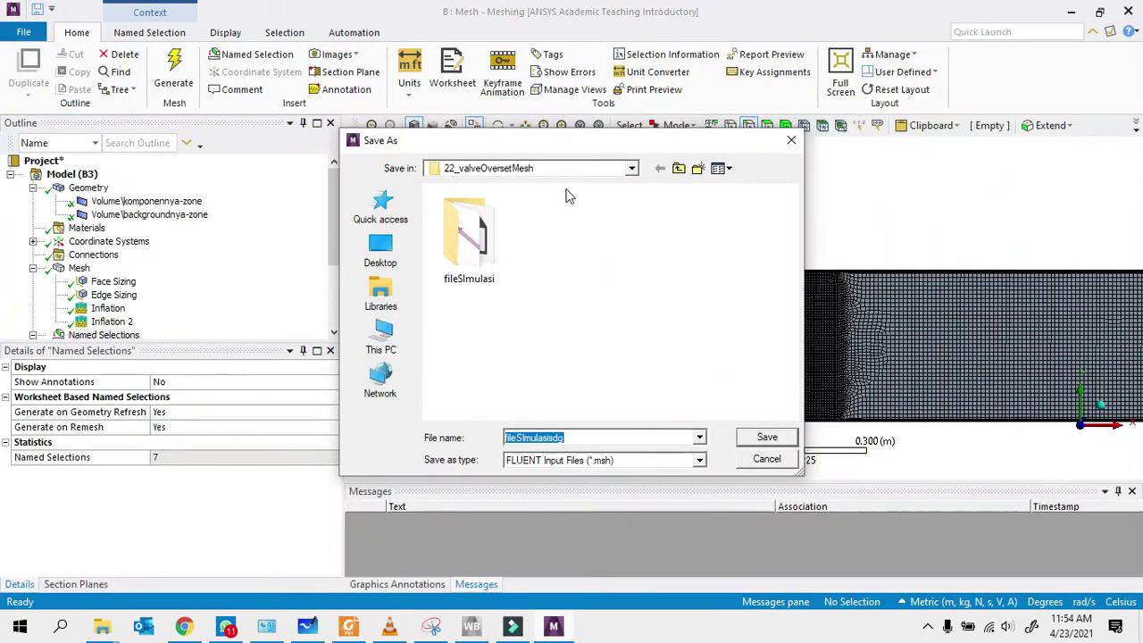
{"action": "double_click", "coordinate": [486, 253]}
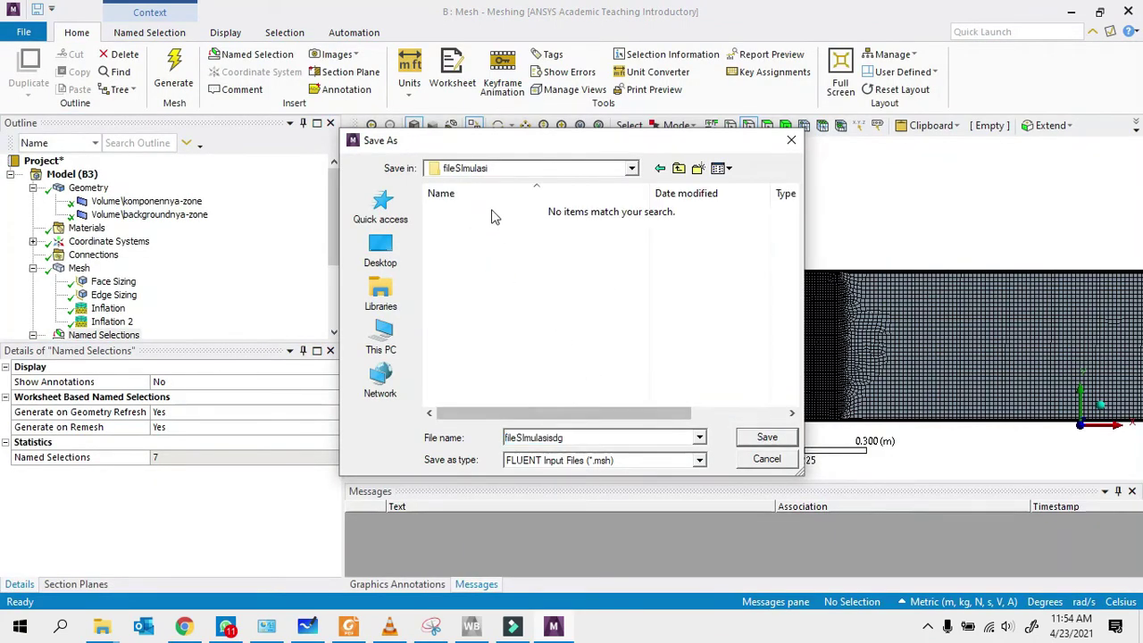
{"action": "double_click", "coordinate": [598, 439]}
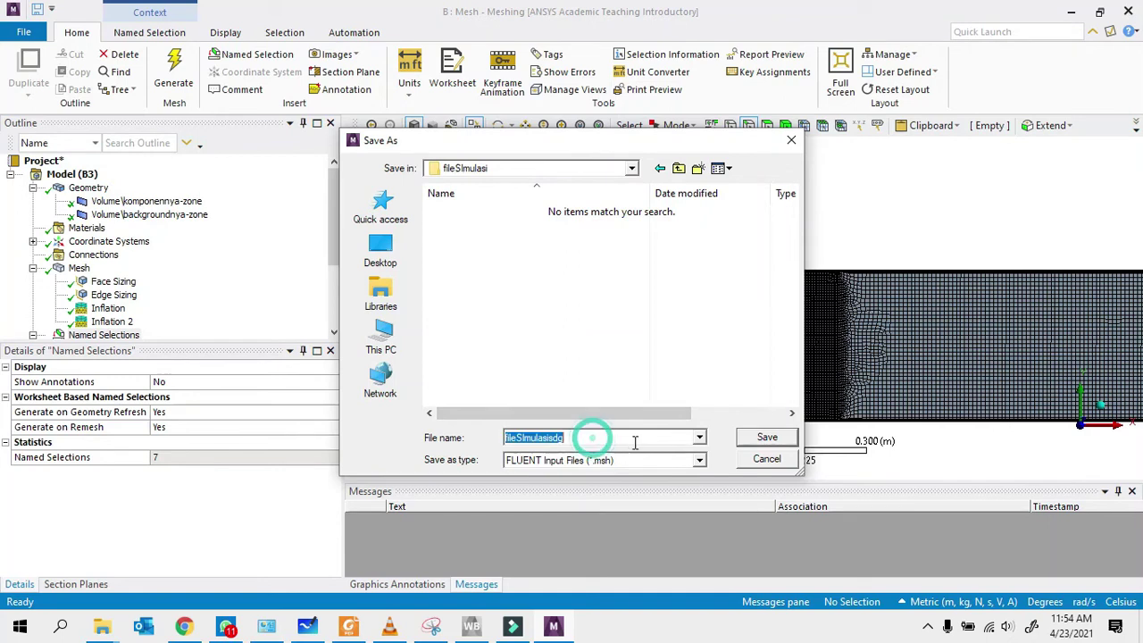
{"action": "type", "text": "valve"}
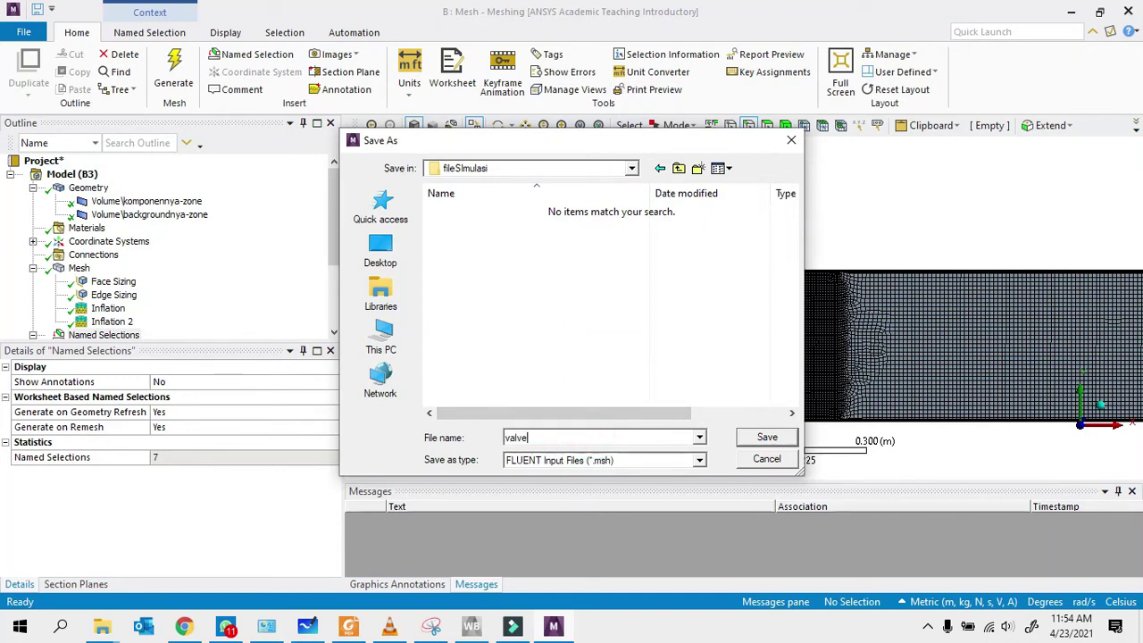
{"action": "left_click", "coordinate": [769, 436]}
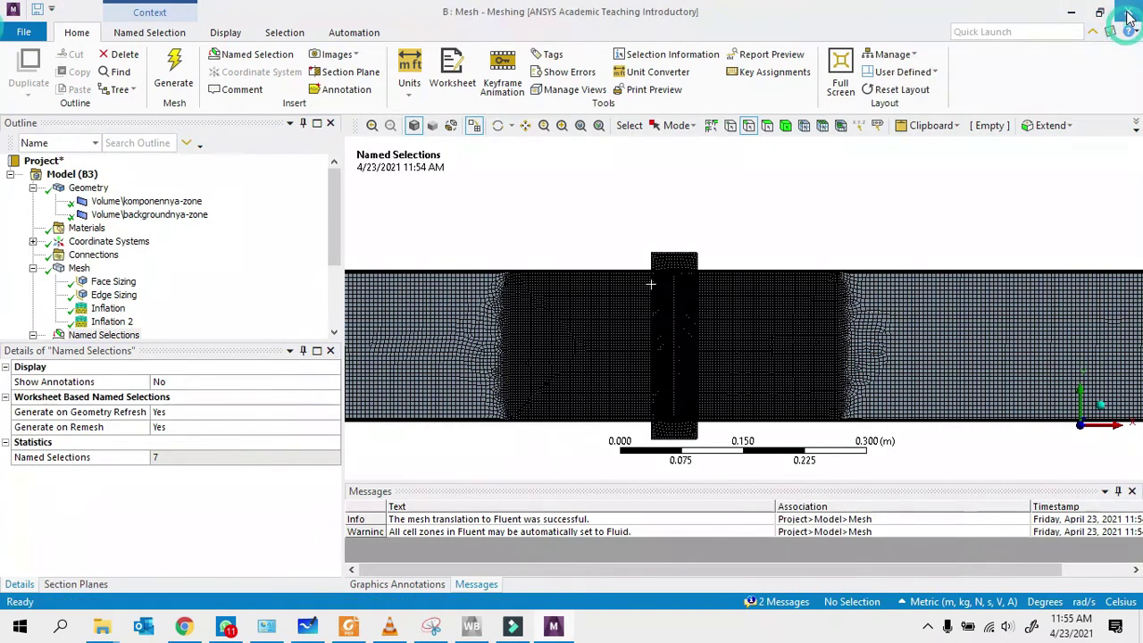
- Minimize the mesh editor and launch the x86_x64 Cross Tools Command Prompt for VS 2019
{"action": "left_click", "coordinate": [80, 271]}
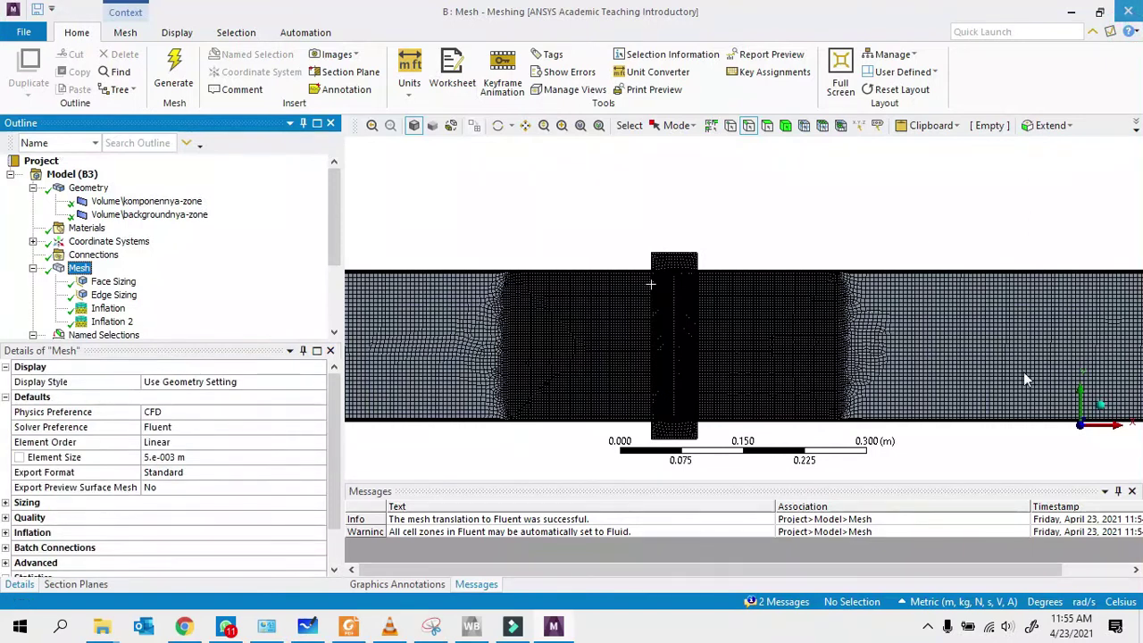
{"action": "left_click", "coordinate": [1070, 11]}
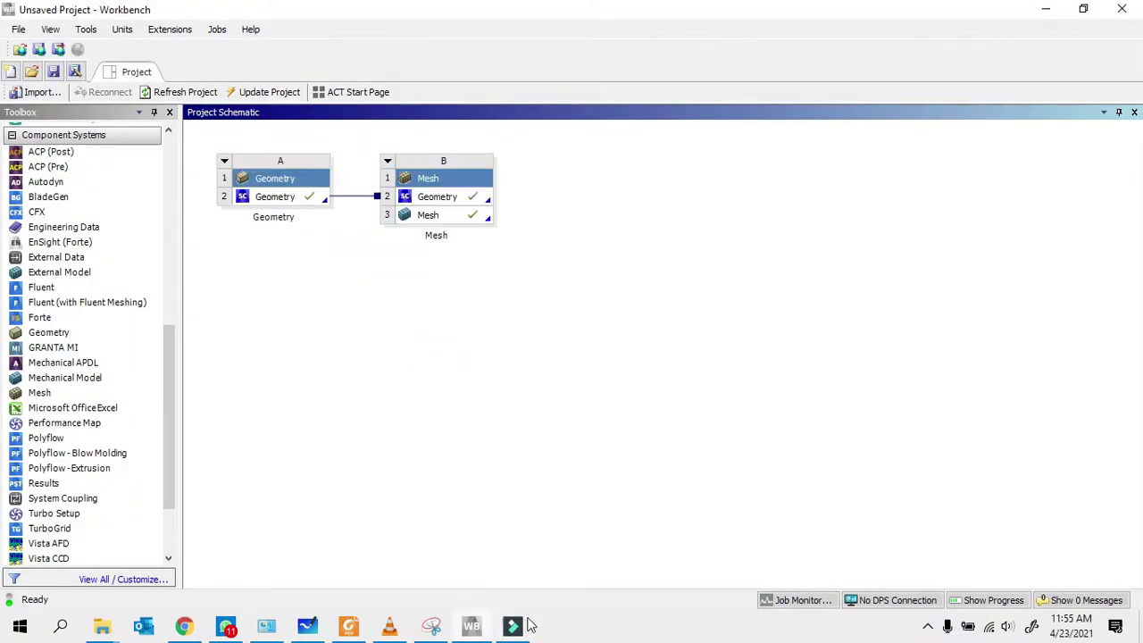
{"action": "left_click", "coordinate": [61, 628]}
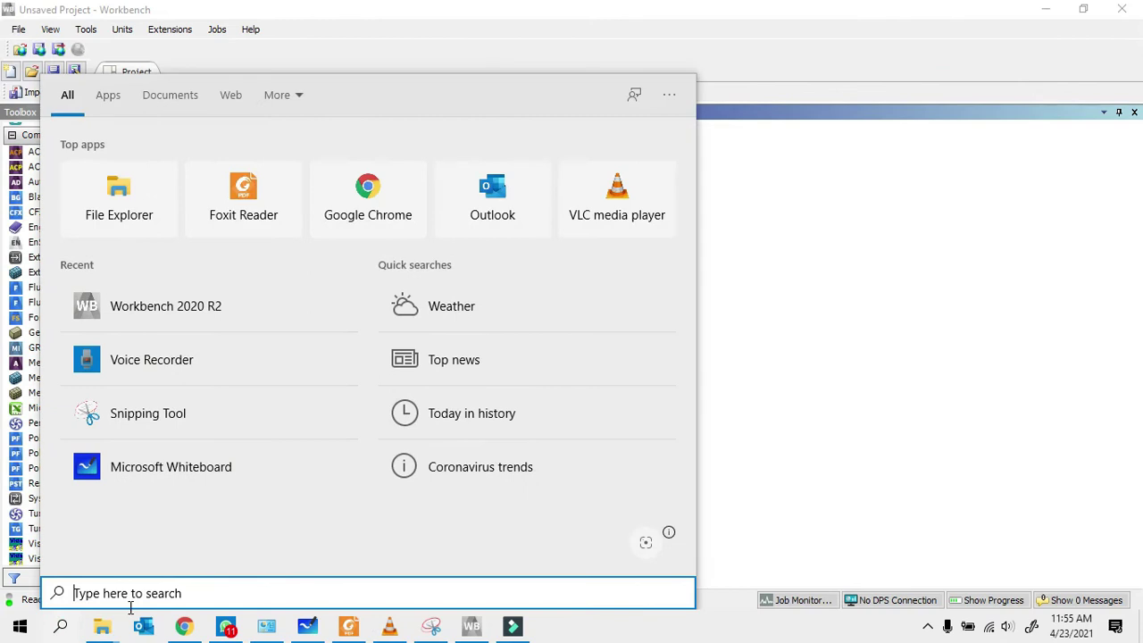
{"action": "type", "text": "cr"}
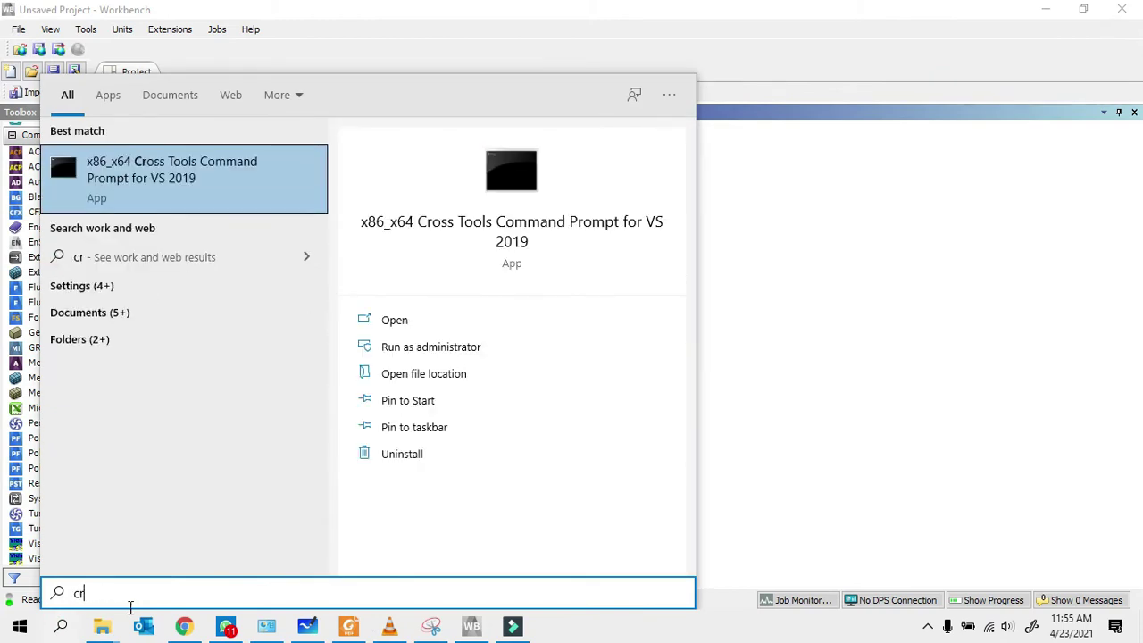
{"action": "key", "text": "Return"}
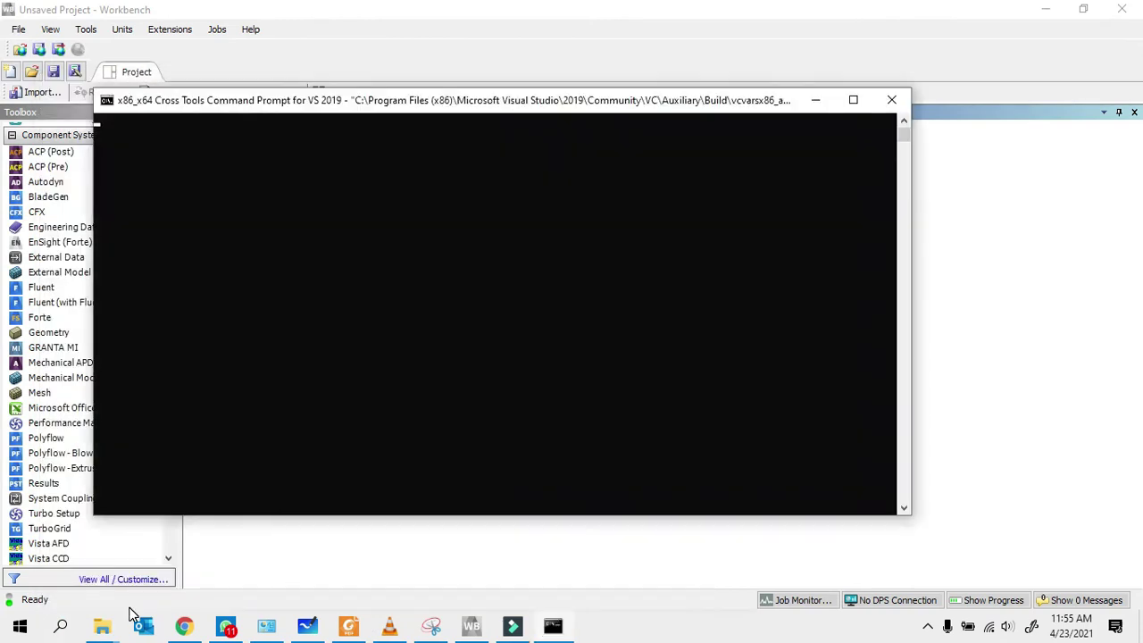
- Change the command prompt's working directory to the root of the C: drive
{"action": "left_click", "coordinate": [366, 254]}
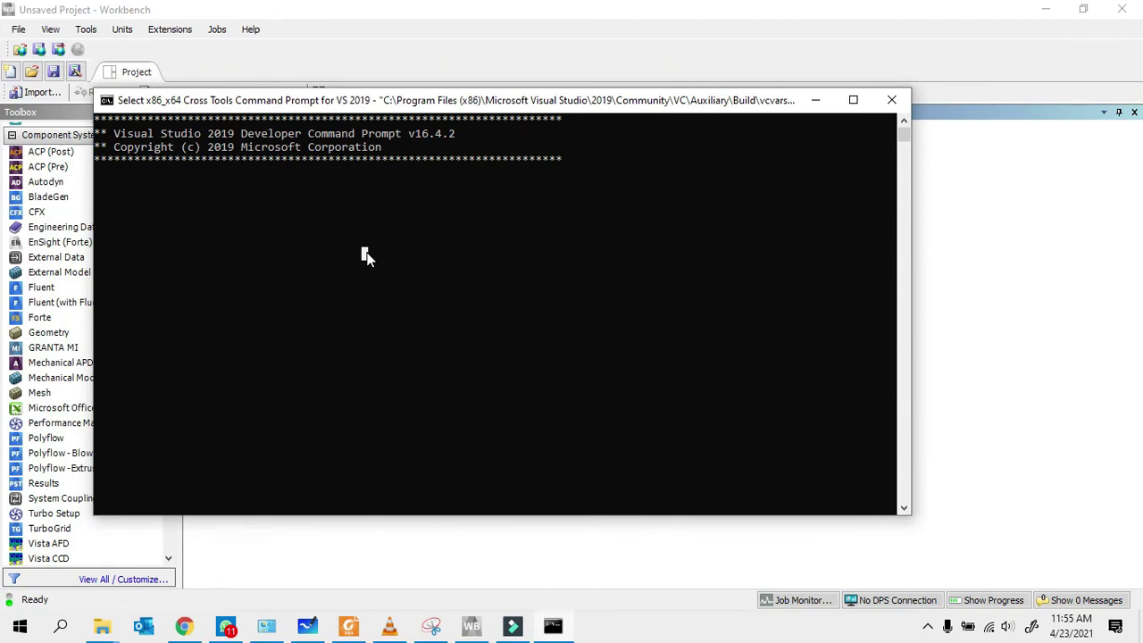
{"action": "key", "text": "Return"}
{"action": "key", "text": "Return"}
{"action": "type", "text": "cd/"}
{"action": "key", "text": "Return"}
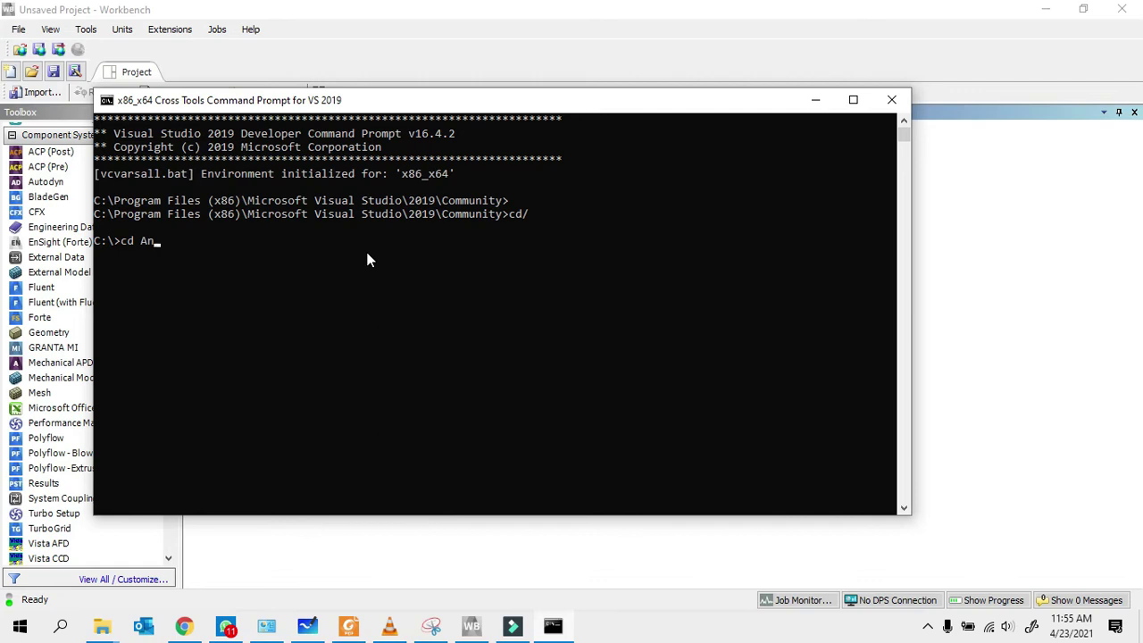
- Change to the directory Program Files\ANSYS Inc\ANSYS Student\v202\fluent\ntbin\win64 and start the Fluent Launcher from there
{"action": "type", "text": "P"}
{"action": "key", "text": "Tab"}
{"action": "key", "text": "Tab"}
{"action": "type", "text": "\\A"}
{"action": "key", "text": "Tab"}
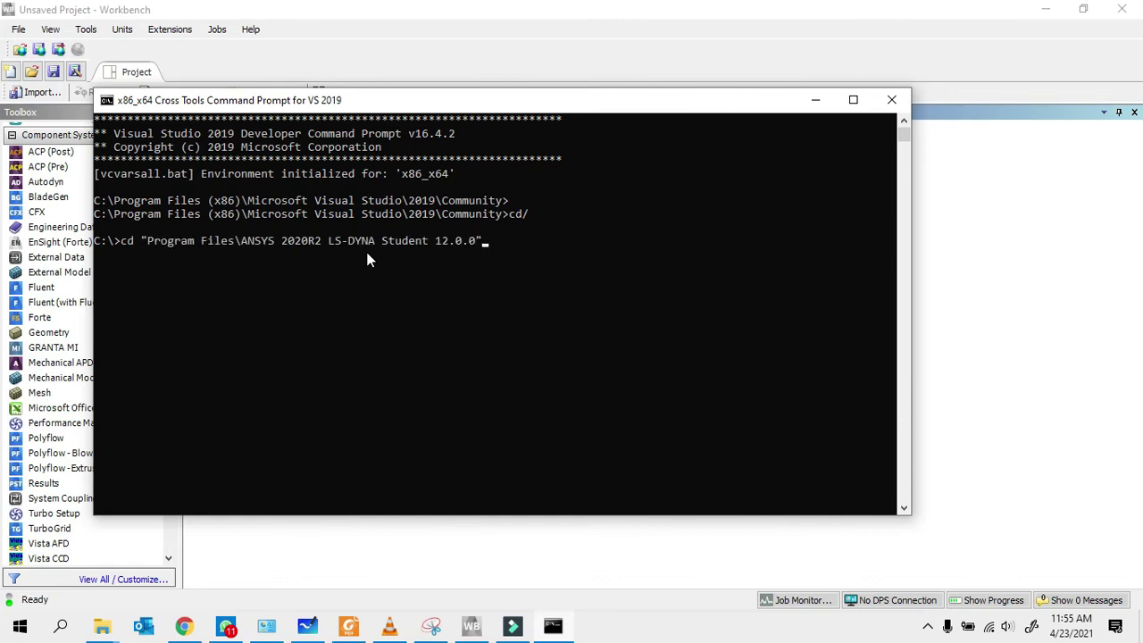
{"action": "key", "text": "Tab"}
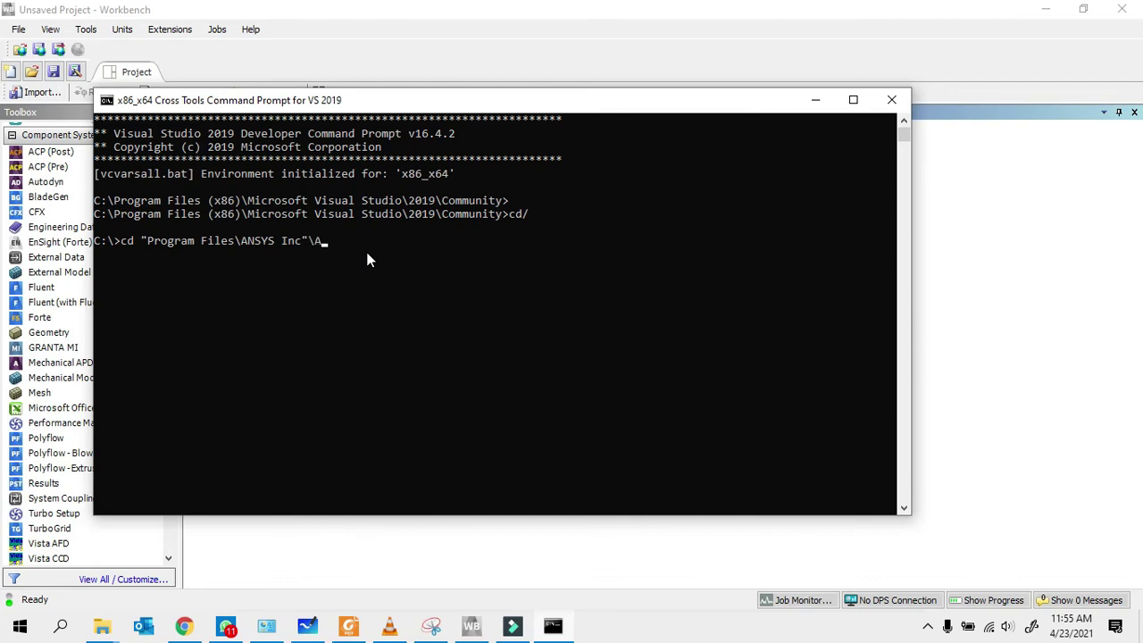
{"action": "type", "text": "\\v"}
{"action": "key", "text": "Tab"}
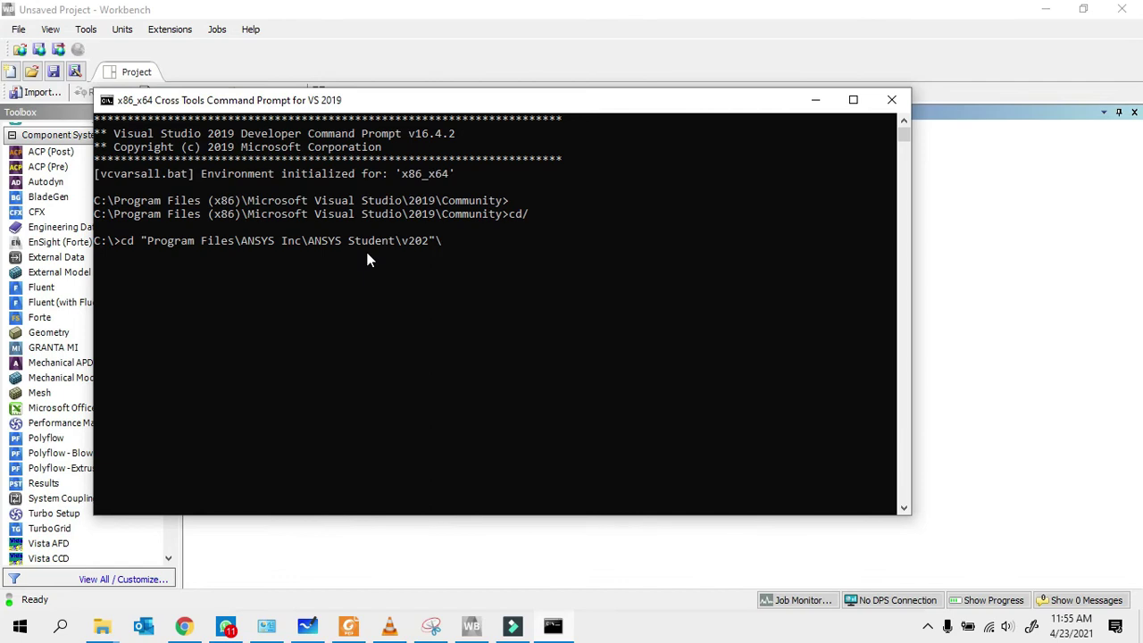
{"action": "key", "text": "BackSpace"}
{"action": "type", "text": "f"}
{"action": "key", "text": "Tab"}
{"action": "key", "text": "Tab"}
{"action": "type", "text": "\\w"}
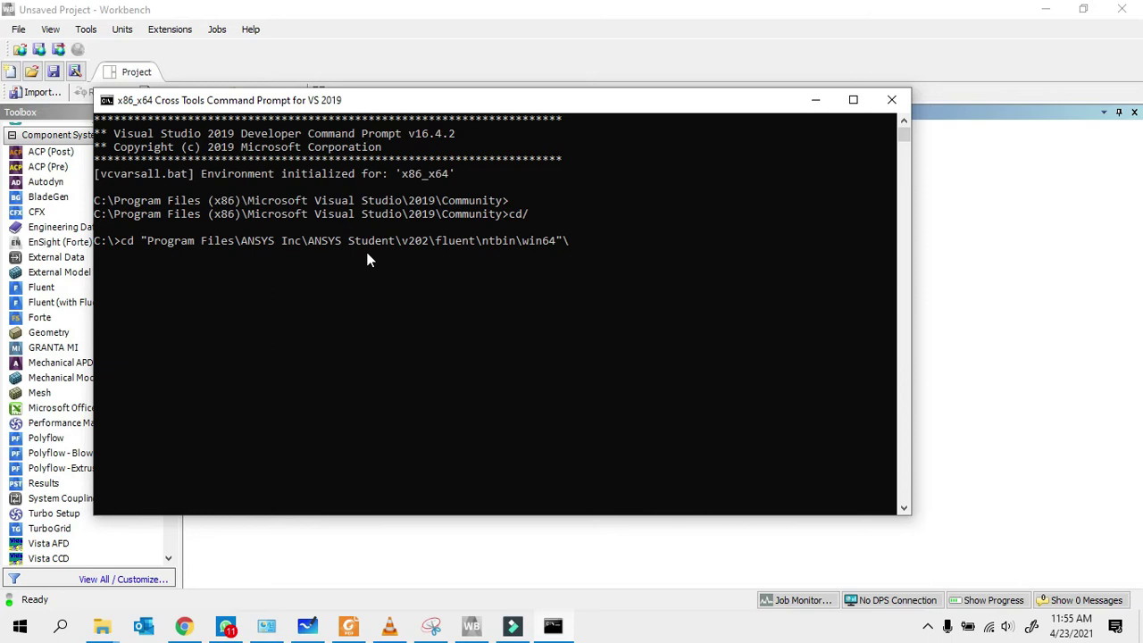
{"action": "key", "text": "Return"}
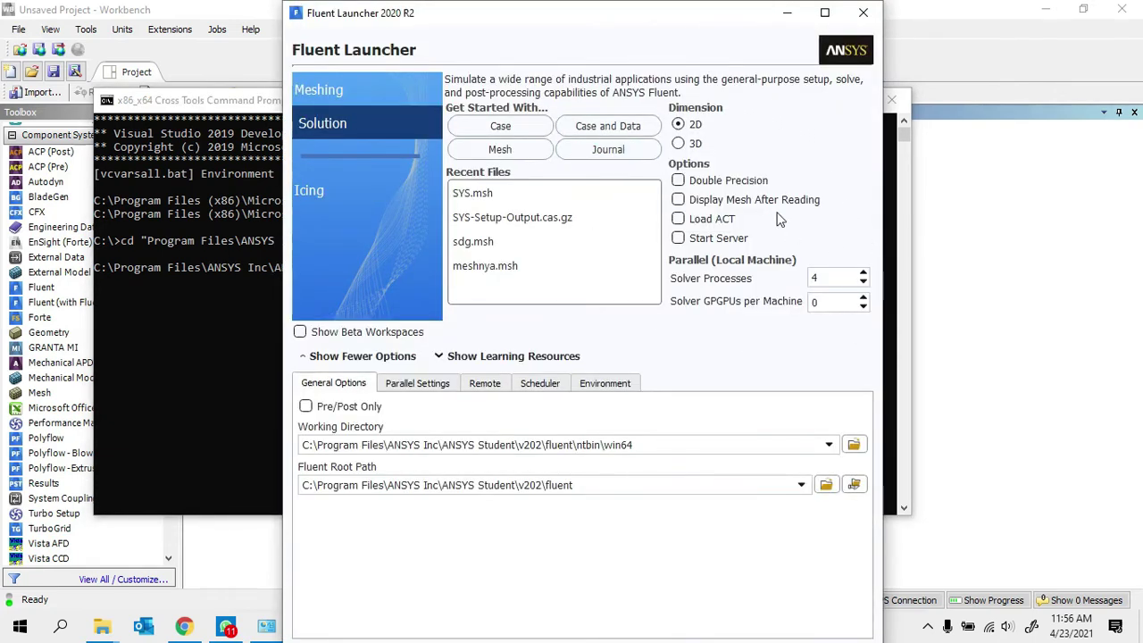
- Maximize the launcher and configure a 2D solution with double precision and 2 solver processes
{"action": "left_click", "coordinate": [696, 125]}
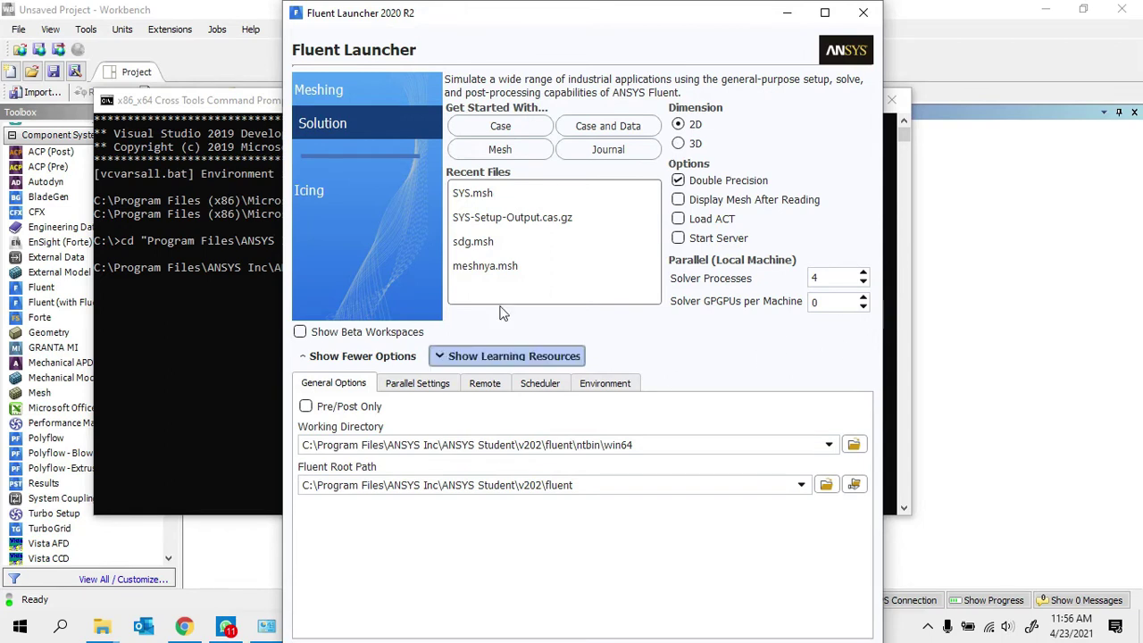
{"action": "double_click", "coordinate": [625, 17]}
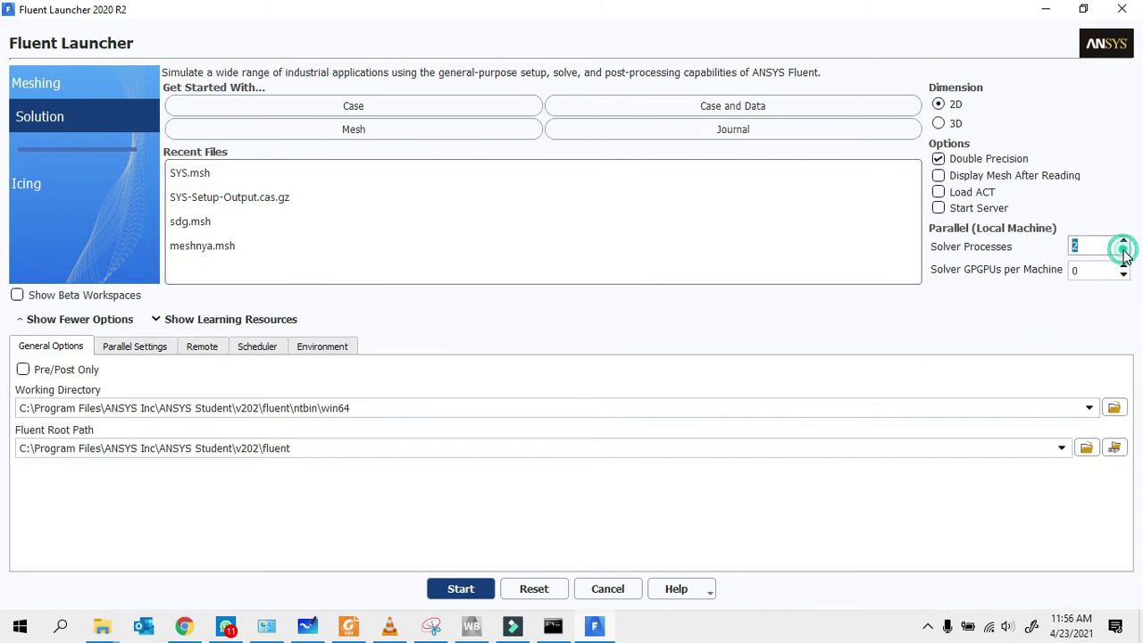
- Set the working directory to D:\runningOptimaxx\youtubeVid\22_valveOversetMesh\fileSImulasi
{"action": "left_click", "coordinate": [1113, 408]}
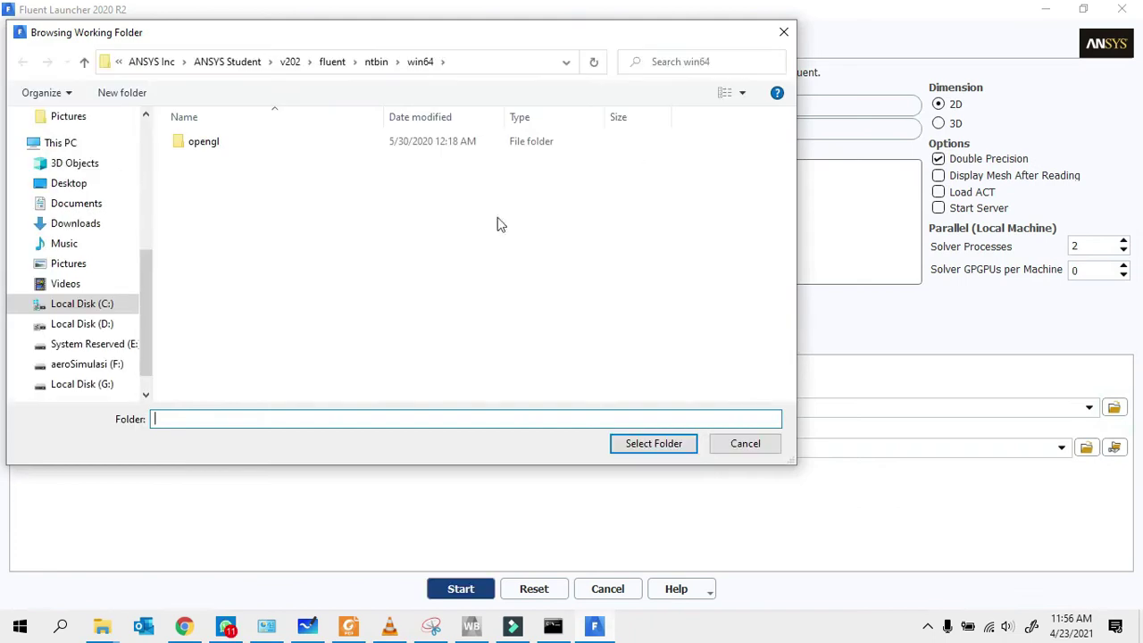
{"action": "left_click", "coordinate": [782, 34]}
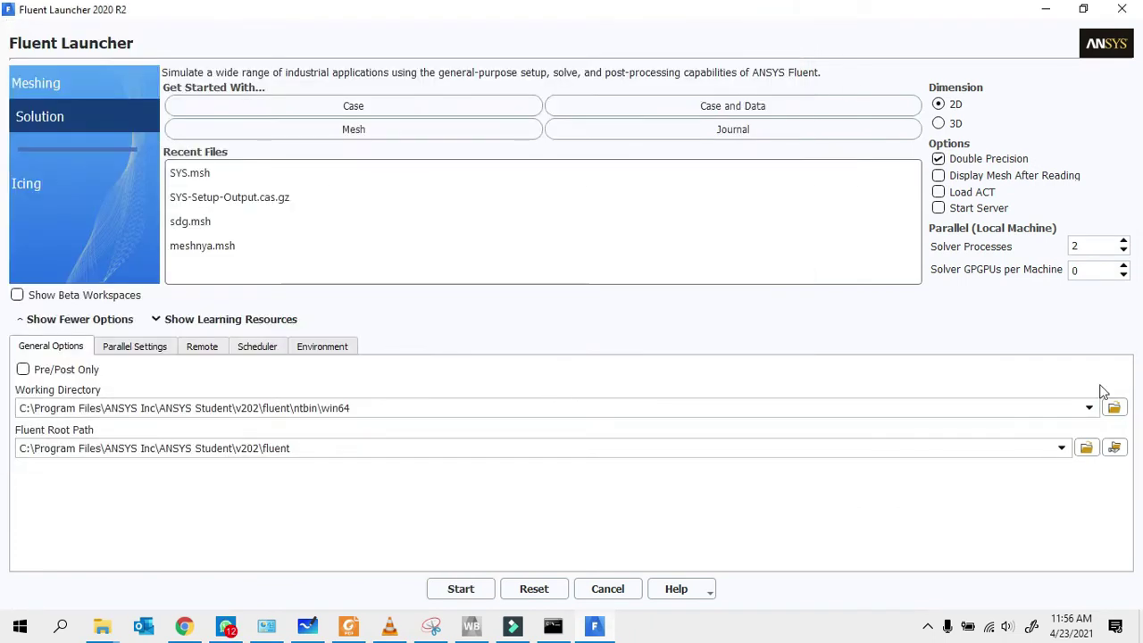
{"action": "left_click", "coordinate": [1114, 407]}
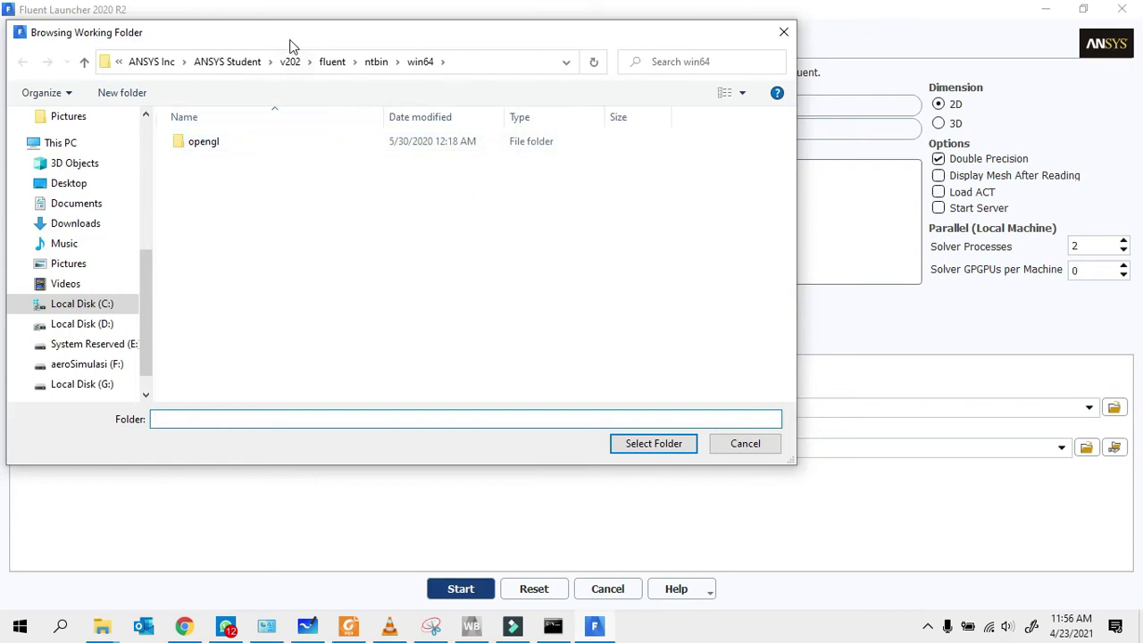
{"action": "left_click", "coordinate": [93, 324]}
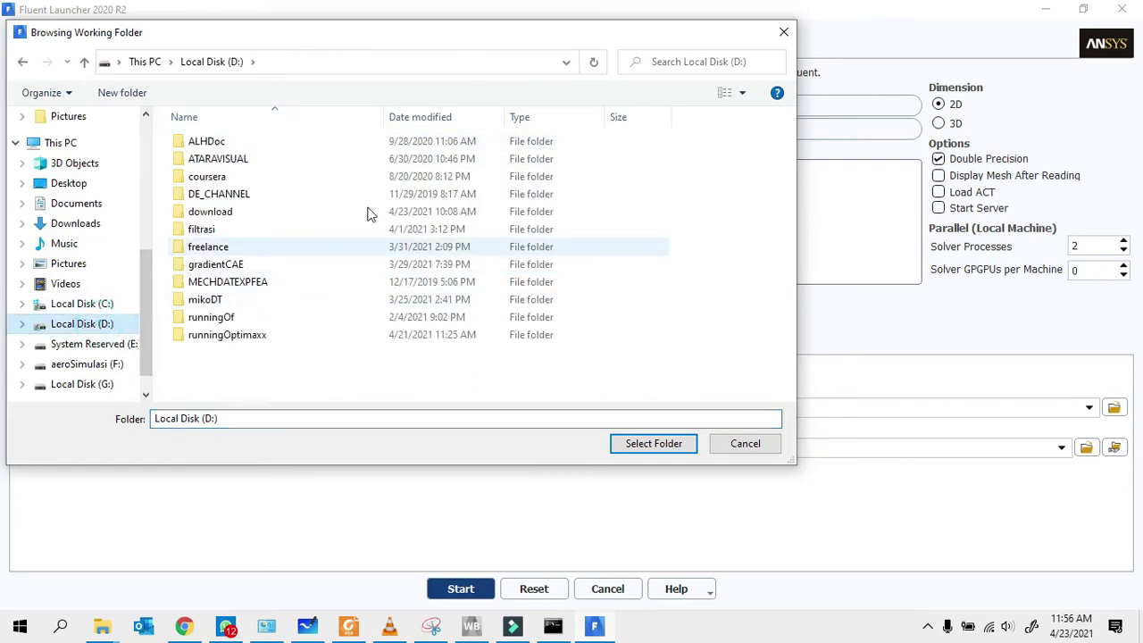
{"action": "double_click", "coordinate": [227, 335]}
{"action": "left_click", "coordinate": [229, 282]}
{"action": "double_click", "coordinate": [214, 141]}
{"action": "scroll", "coordinate": [284, 395], "scroll_direction": "down", "scroll_amount": 2}
{"action": "double_click", "coordinate": [283, 398]}
{"action": "left_click", "coordinate": [224, 177]}
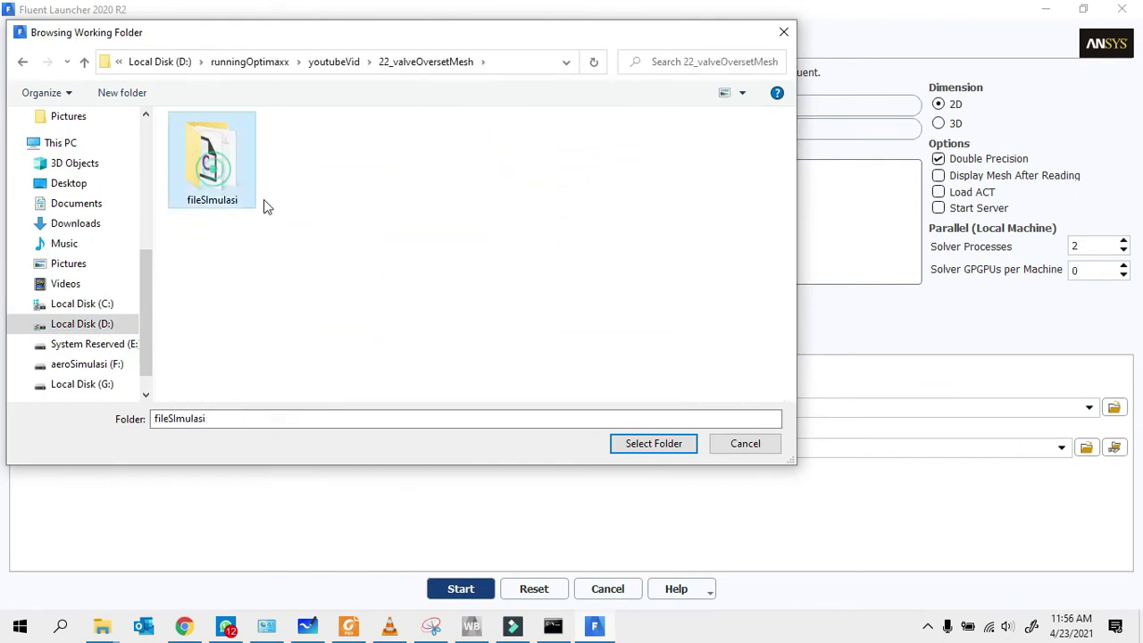
{"action": "double_click", "coordinate": [228, 175]}
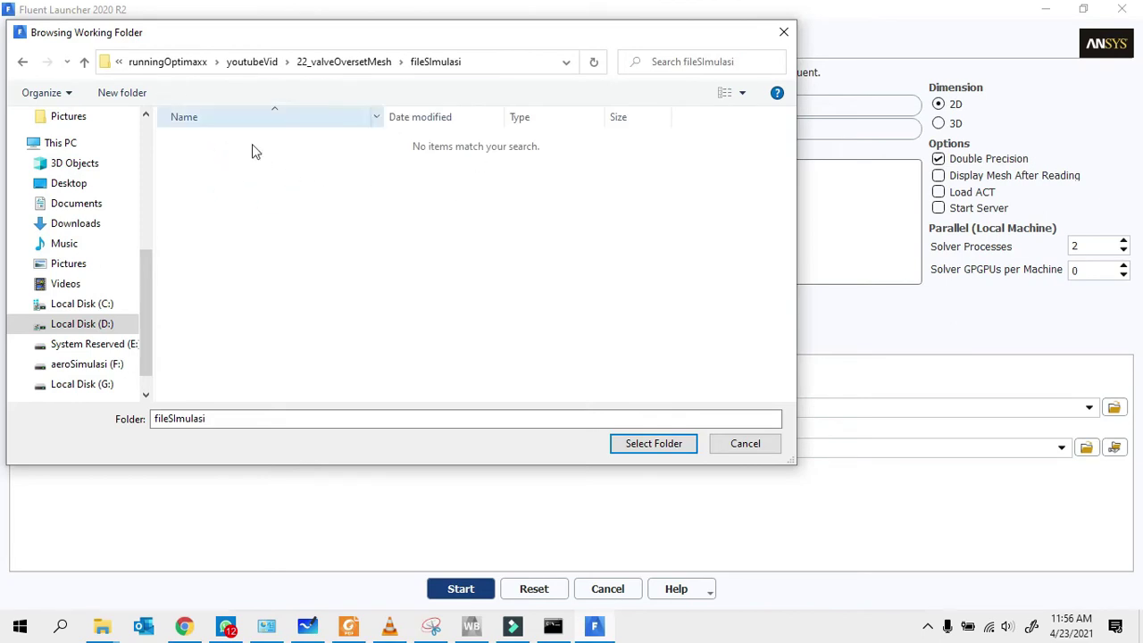
{"action": "left_click", "coordinate": [653, 444]}
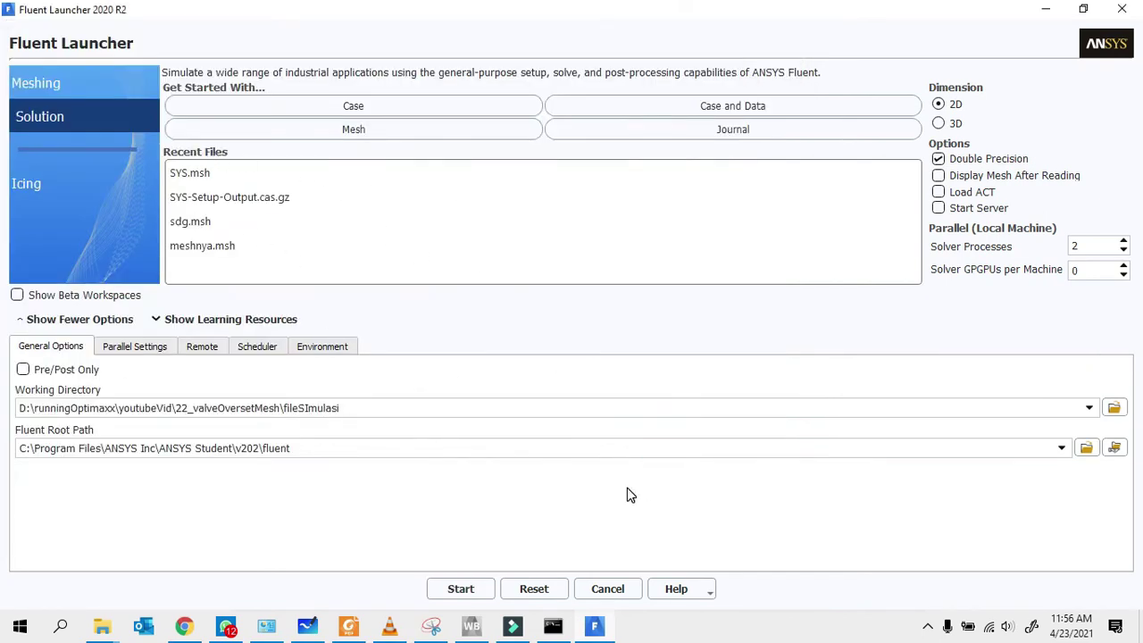
- Start the Fluent solver and allow fl_mpi2020.exe and fl2020.exe through the Windows firewall
{"action": "left_click", "coordinate": [463, 589]}
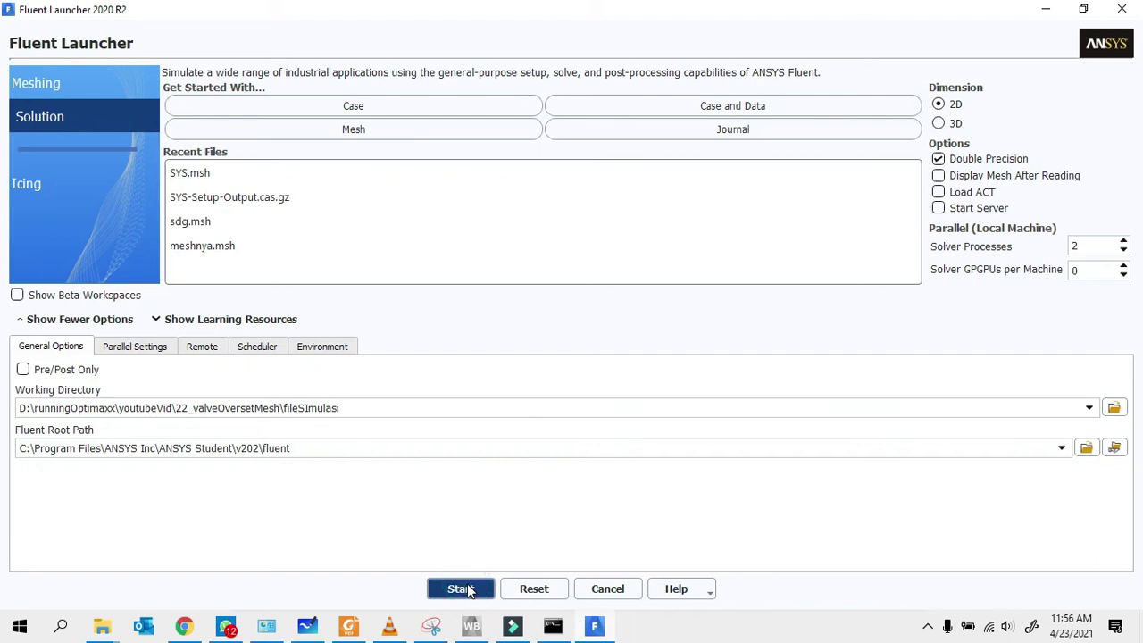
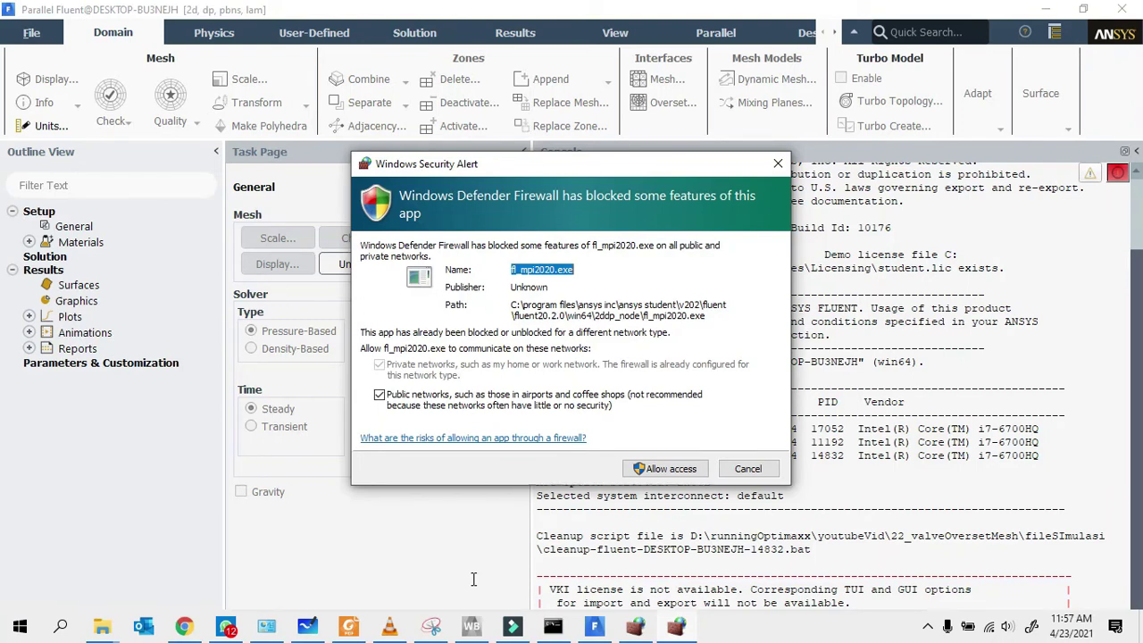
{"action": "left_click", "coordinate": [667, 468]}
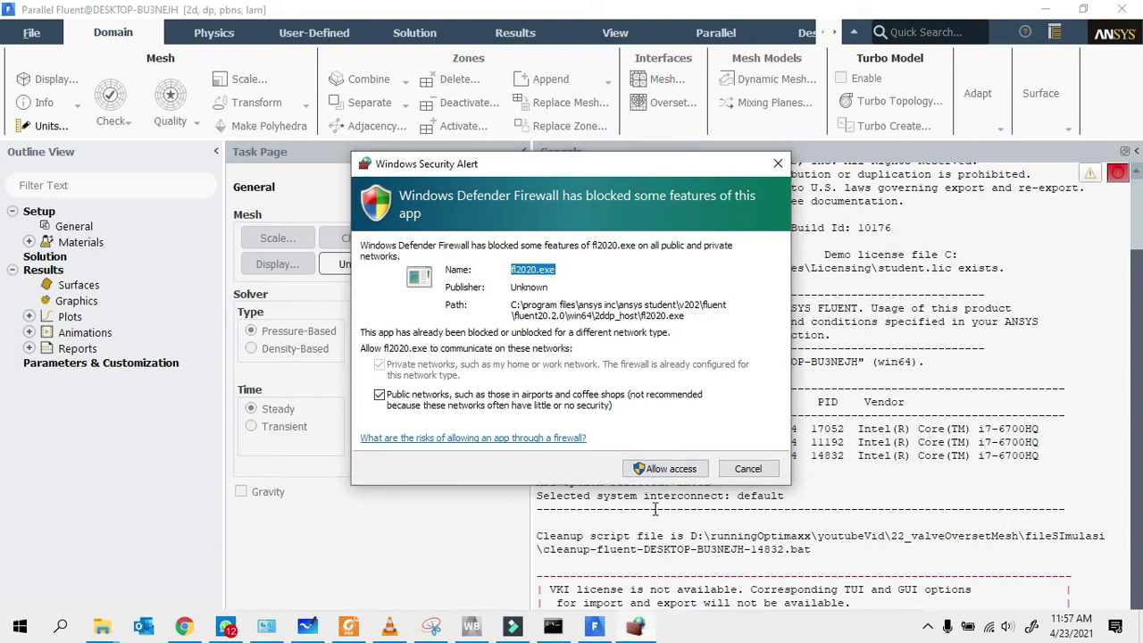
{"action": "left_click", "coordinate": [663, 476]}
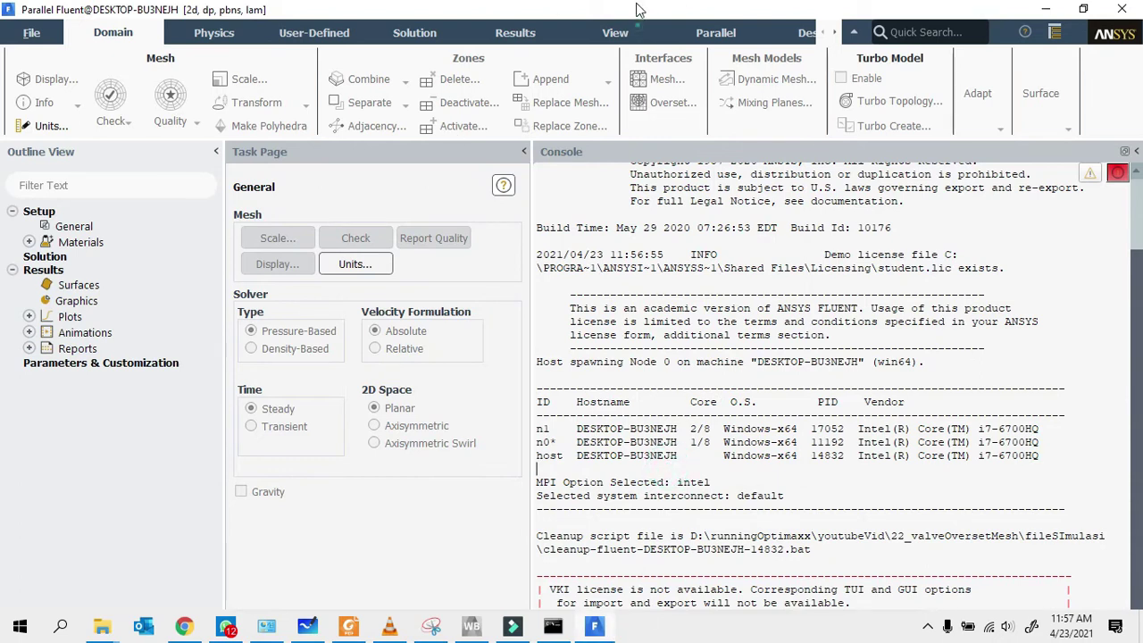
- Widen the console area and read the mesh file valve.msh into Fluent
{"action": "left_click", "coordinate": [559, 599]}
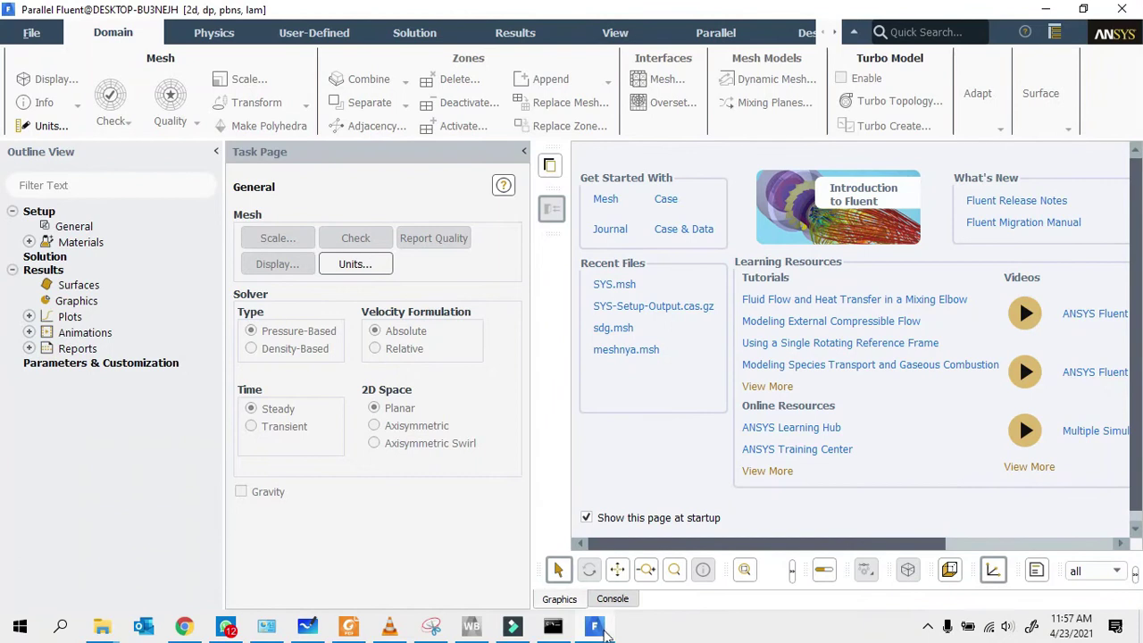
{"action": "left_click", "coordinate": [607, 599]}
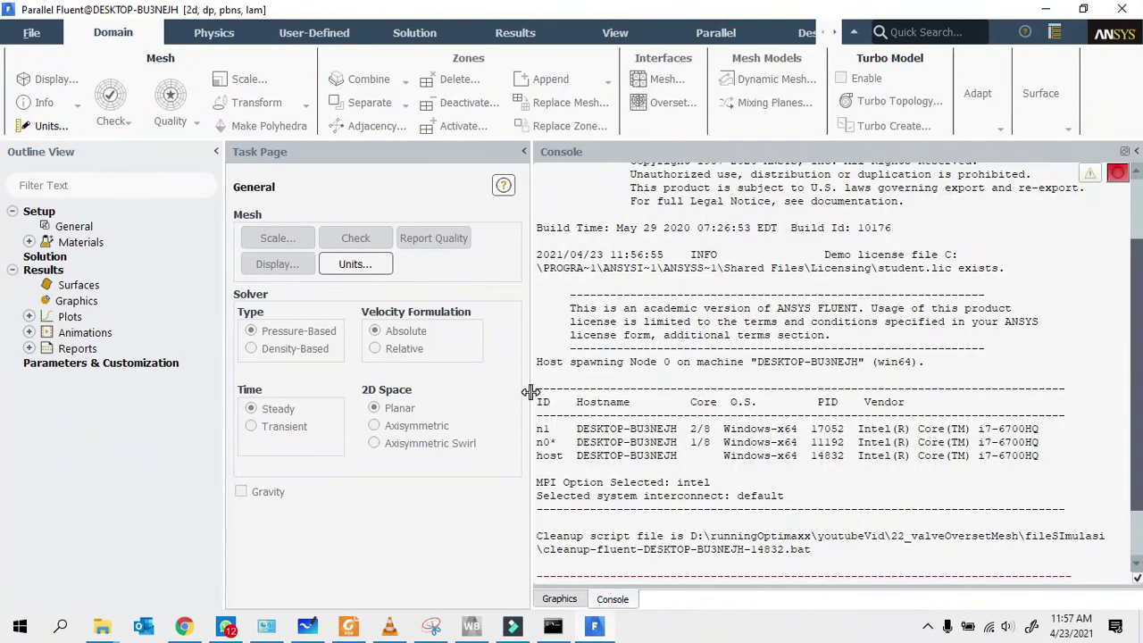
{"action": "left_click_drag", "start_coordinate": [529, 391], "coordinate": [482, 379]}
{"action": "left_click", "coordinate": [48, 32]}
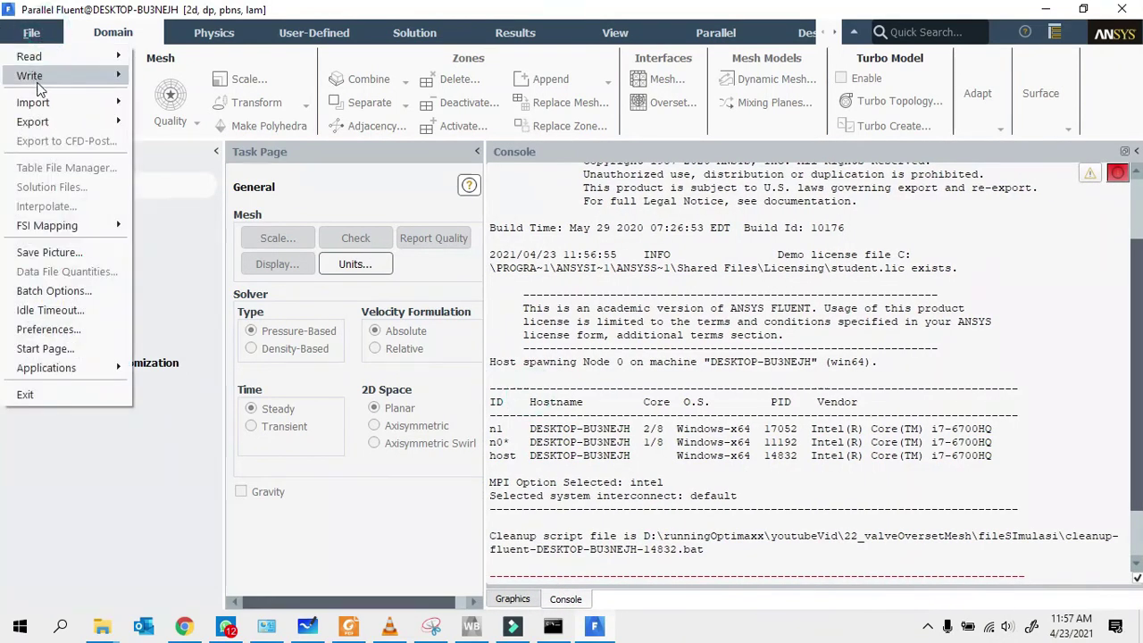
{"action": "mouse_move", "coordinate": [79, 53]}
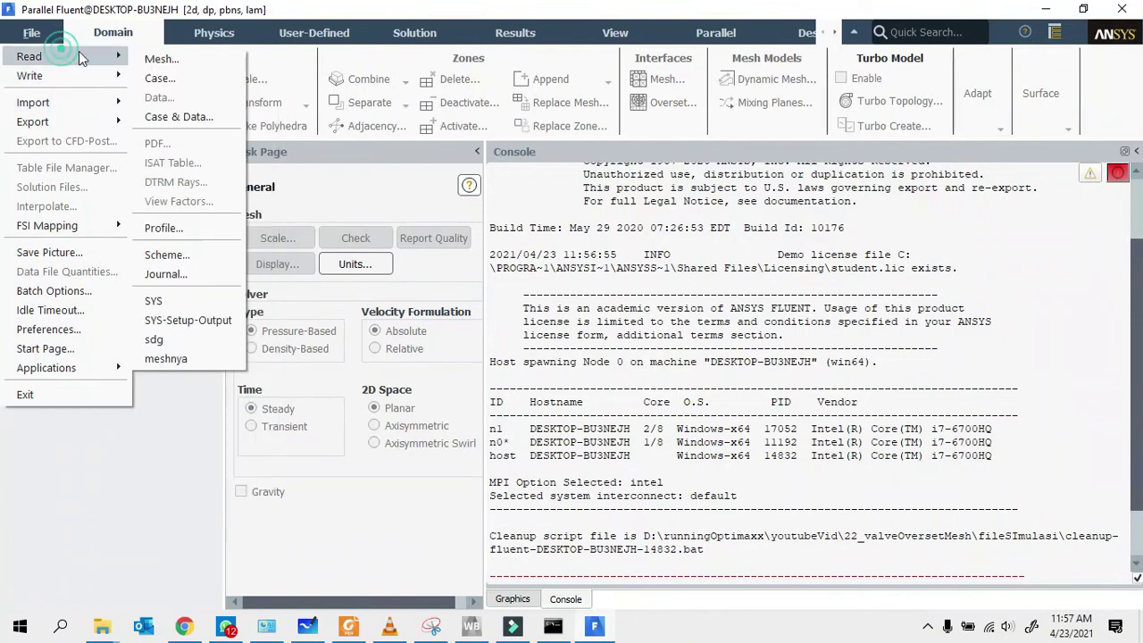
{"action": "left_click", "coordinate": [163, 57]}
{"action": "left_click", "coordinate": [449, 202]}
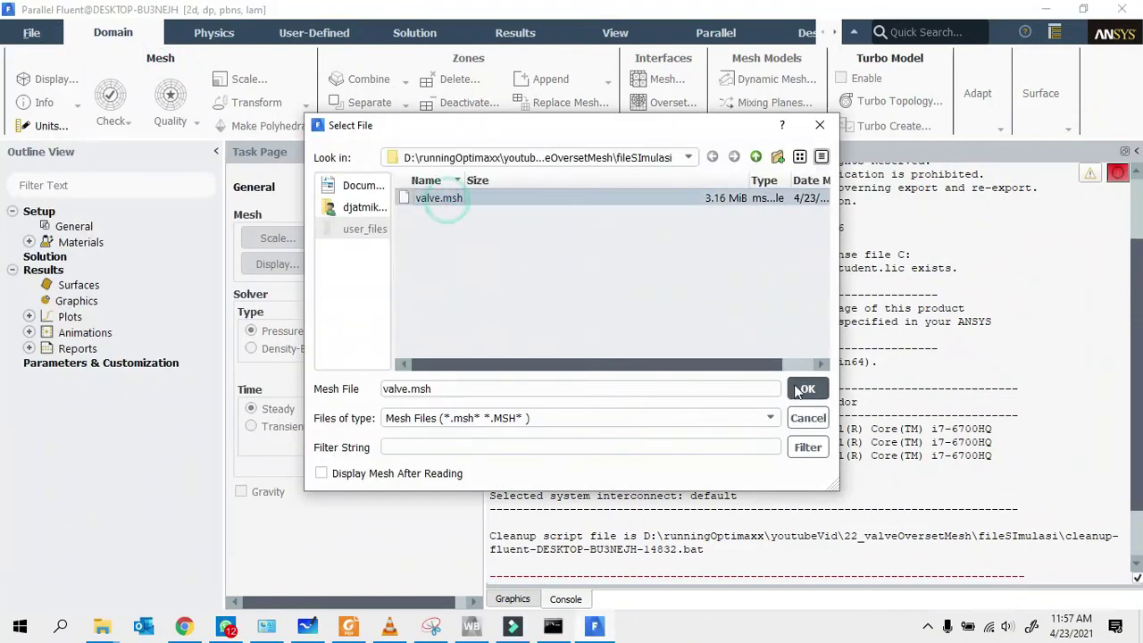
{"action": "left_click", "coordinate": [806, 388]}
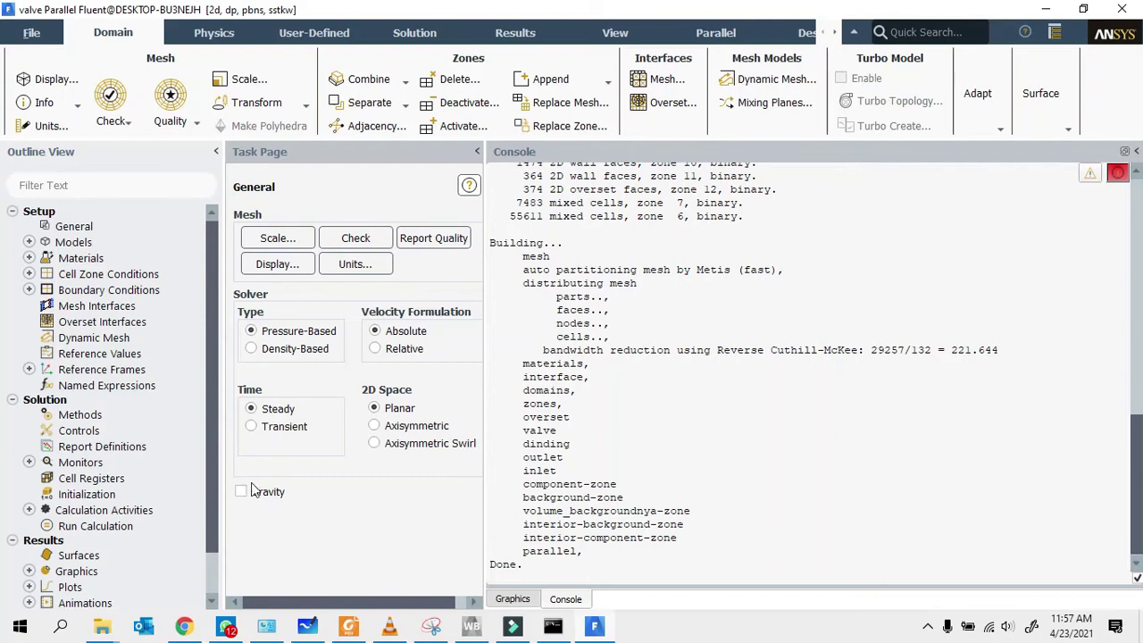
- Display the mesh in the graphics window and examine the overlapping cells around the valve disc
{"action": "left_click", "coordinate": [514, 599]}
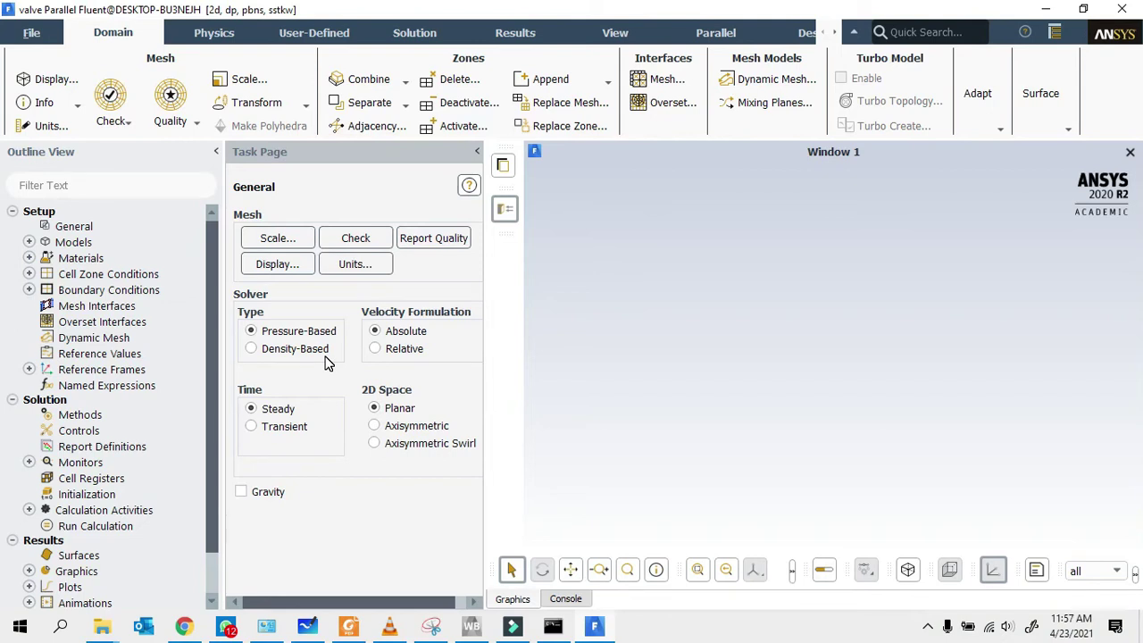
{"action": "left_click", "coordinate": [49, 79]}
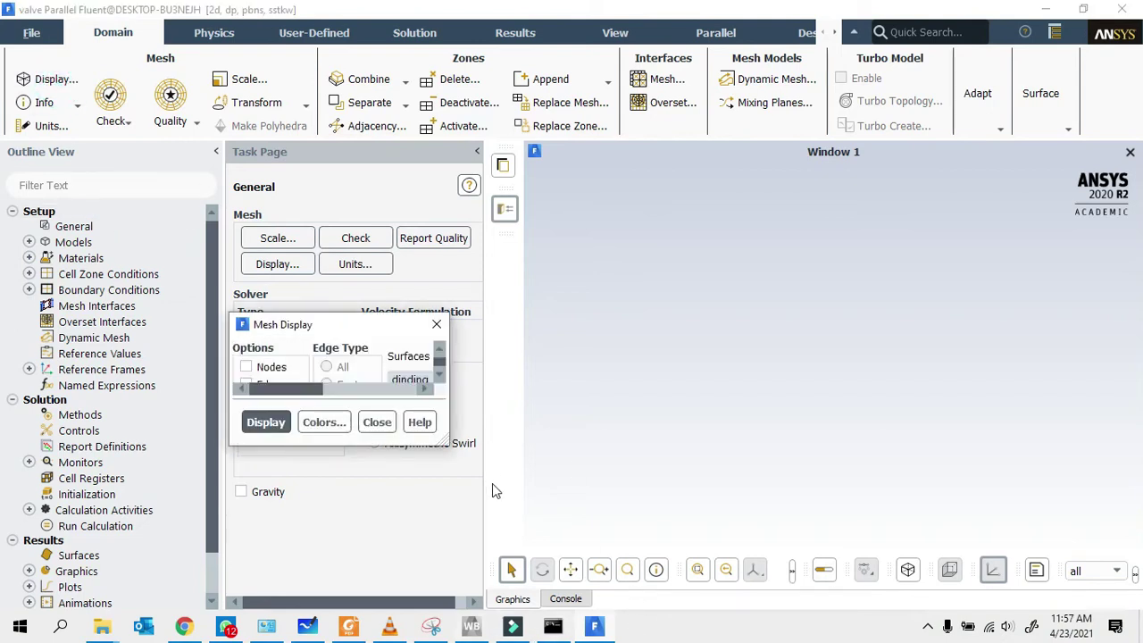
{"action": "left_click", "coordinate": [403, 570]}
{"action": "left_click", "coordinate": [497, 569]}
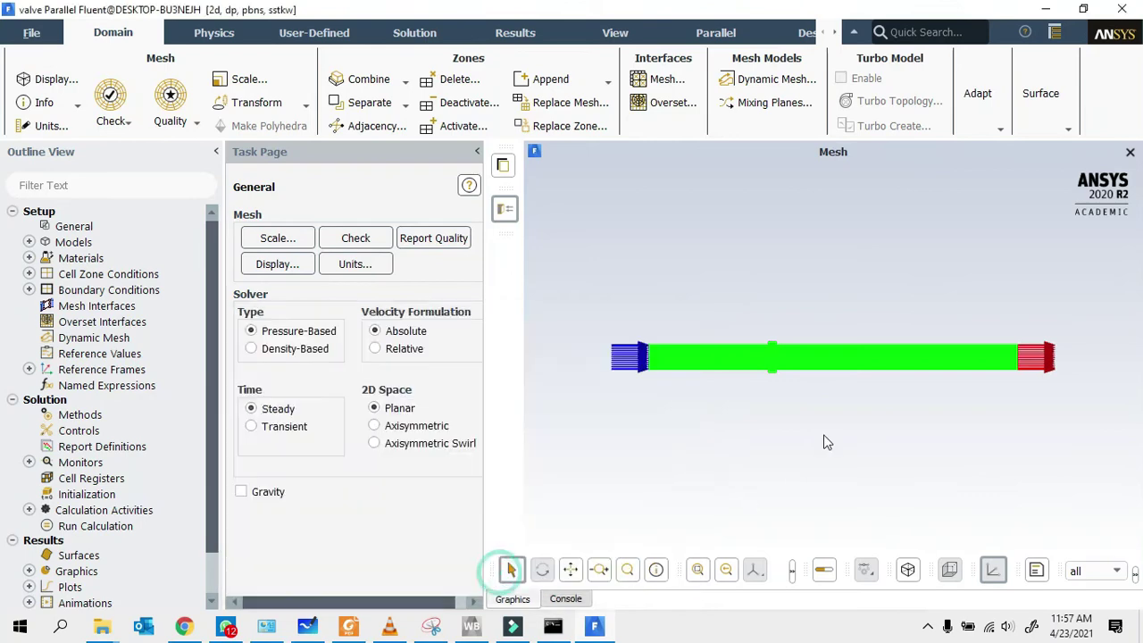
{"action": "scroll", "coordinate": [671, 348], "scroll_direction": "up", "scroll_amount": 3}
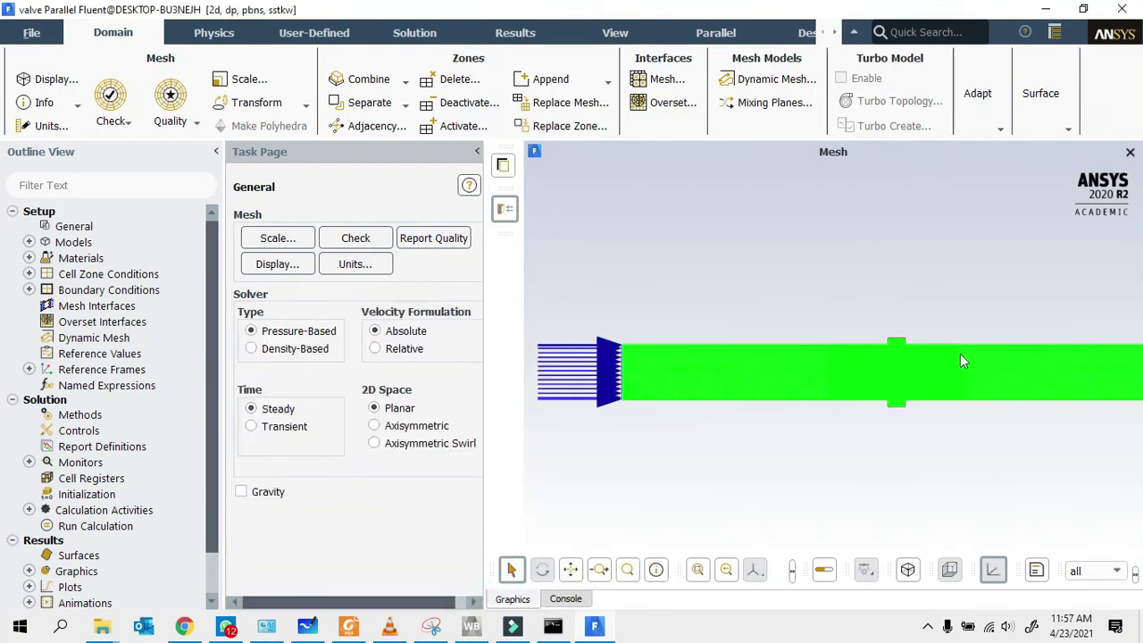
{"action": "scroll", "coordinate": [892, 344], "scroll_direction": "up", "scroll_amount": 5}
{"action": "scroll", "coordinate": [833, 306], "scroll_direction": "up", "scroll_amount": 3}
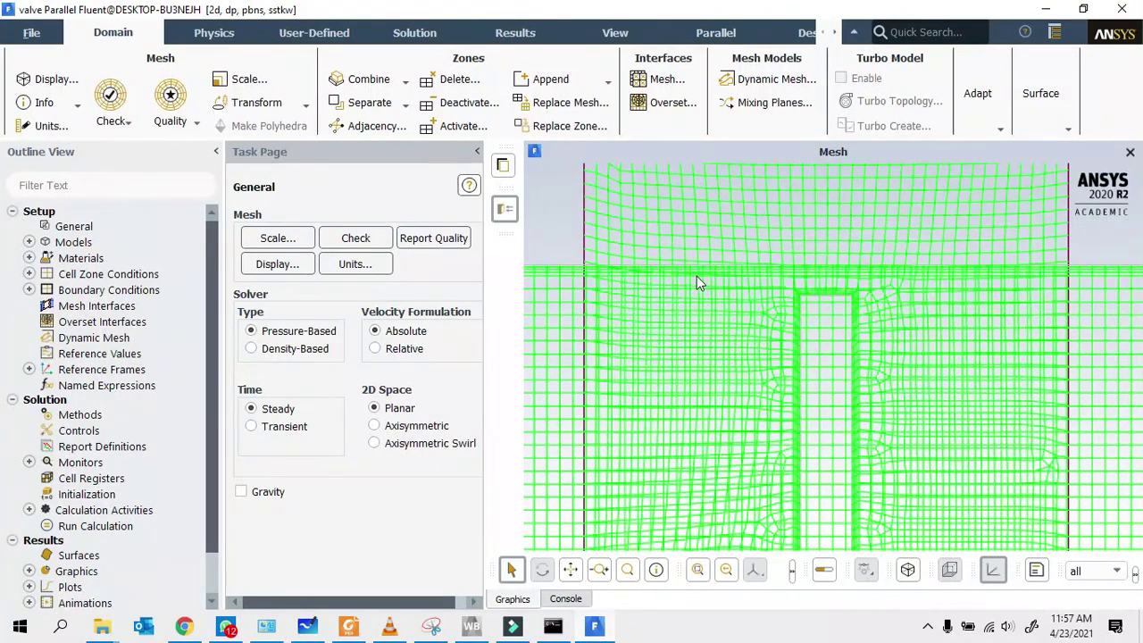
{"action": "scroll", "coordinate": [699, 282], "scroll_direction": "down", "scroll_amount": 5}
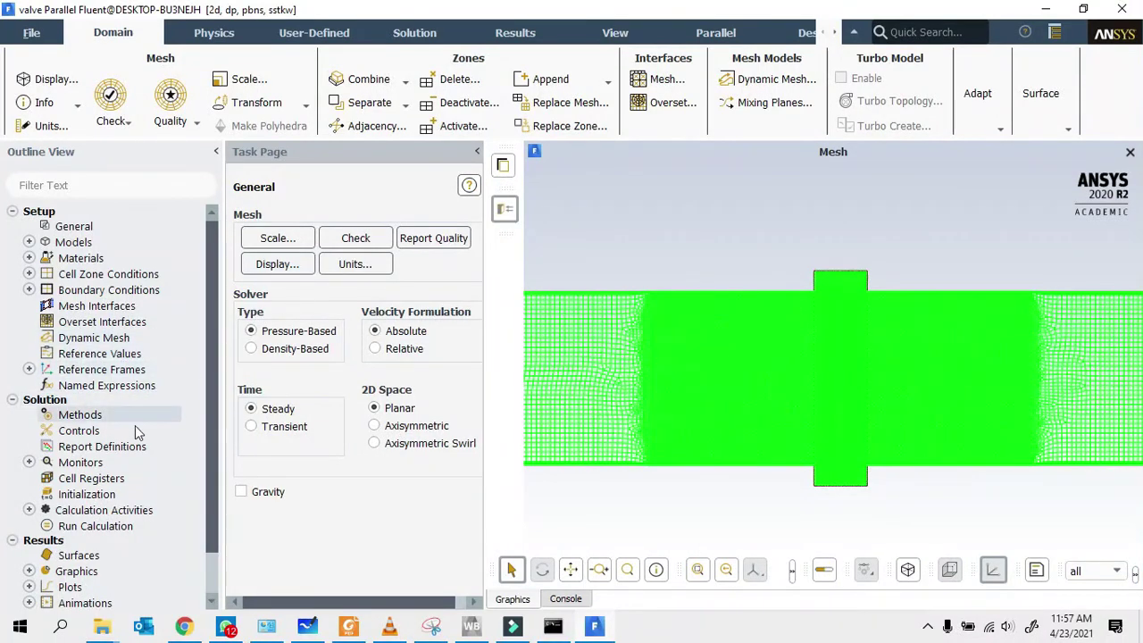
- Set the velocity magnitude of the inlet boundary to 2 m/s and apply it
{"action": "double_click", "coordinate": [114, 290]}
{"action": "left_click", "coordinate": [268, 260]}
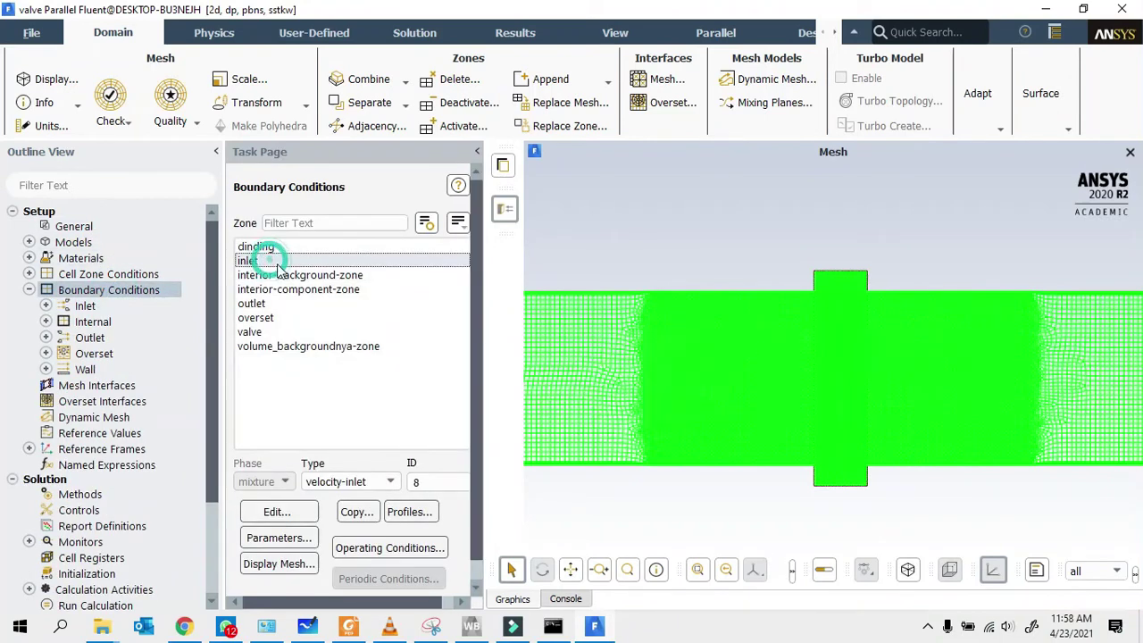
{"action": "left_click", "coordinate": [287, 511]}
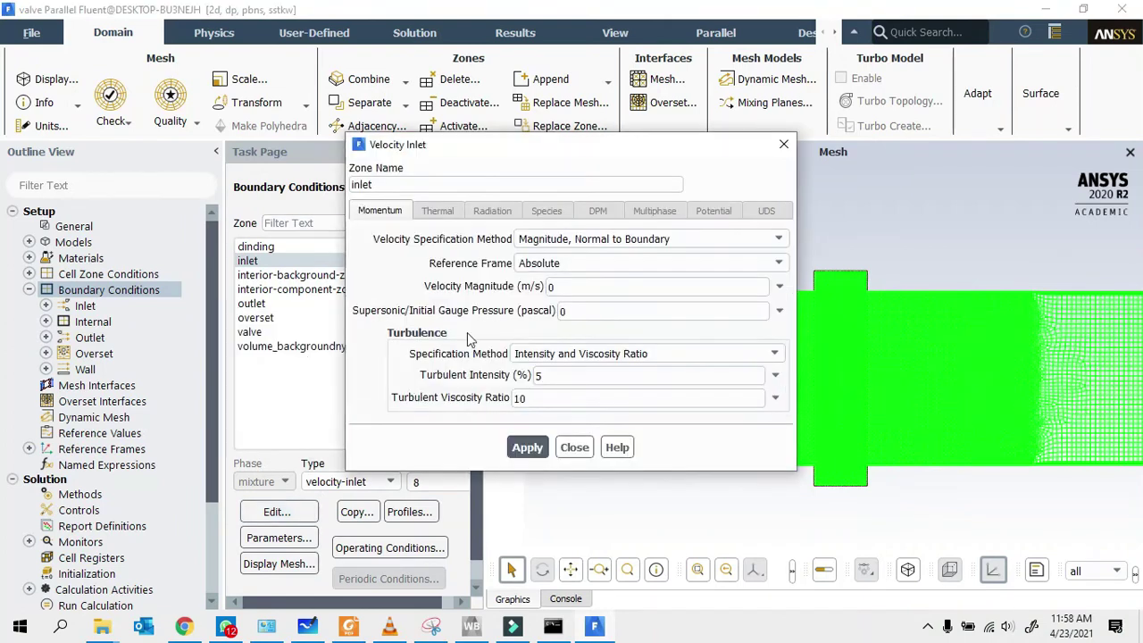
{"action": "left_click", "coordinate": [561, 285]}
{"action": "type", "text": "2"}
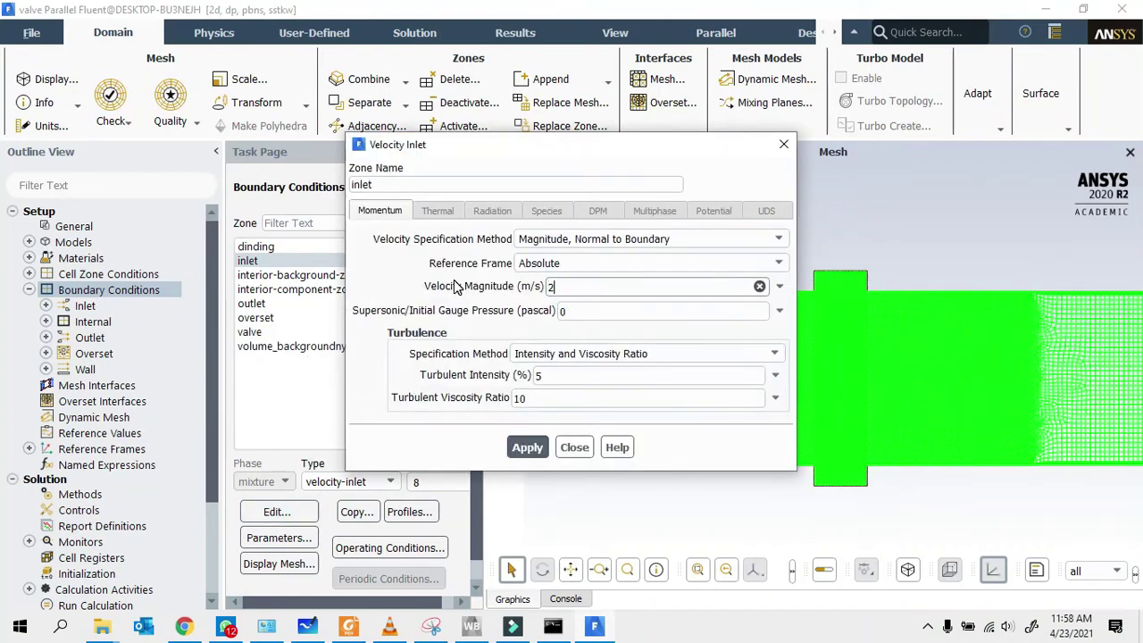
{"action": "left_click", "coordinate": [526, 446]}
{"action": "left_click", "coordinate": [574, 447]}
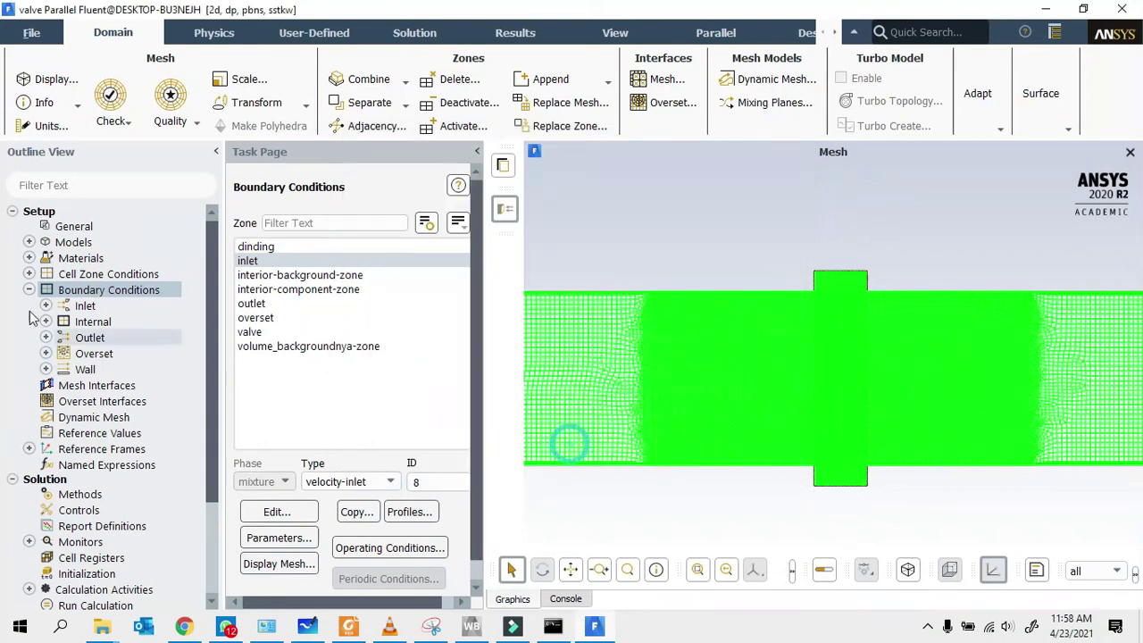
- Copy water-liquid (h2o<l>) from the Fluent database into the case's fluid materials
{"action": "double_click", "coordinate": [98, 274]}
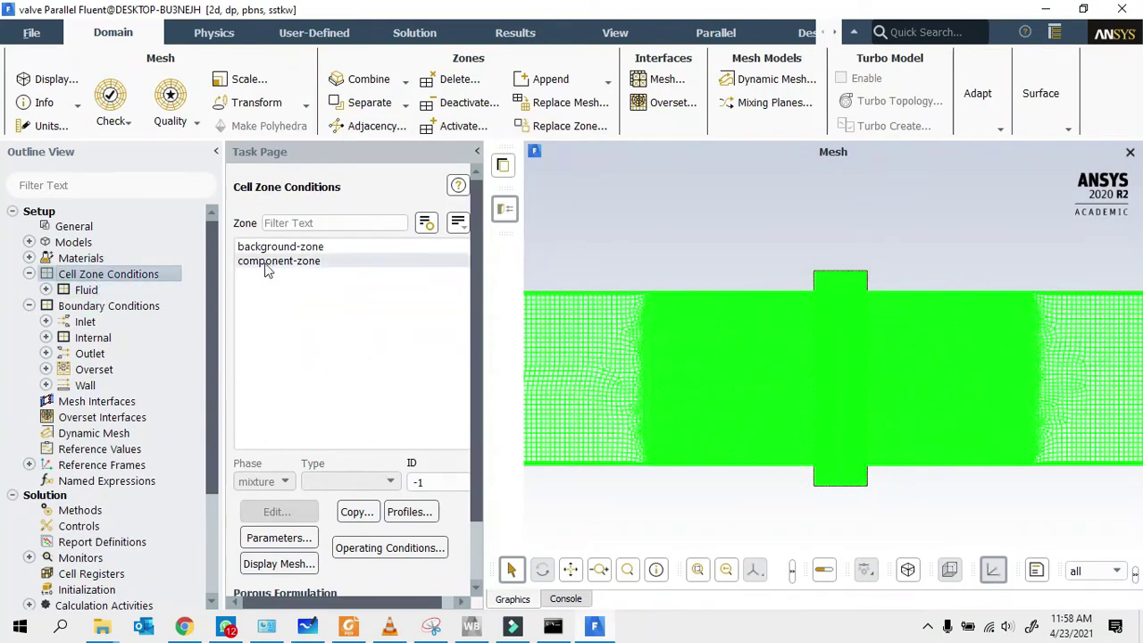
{"action": "double_click", "coordinate": [82, 258]}
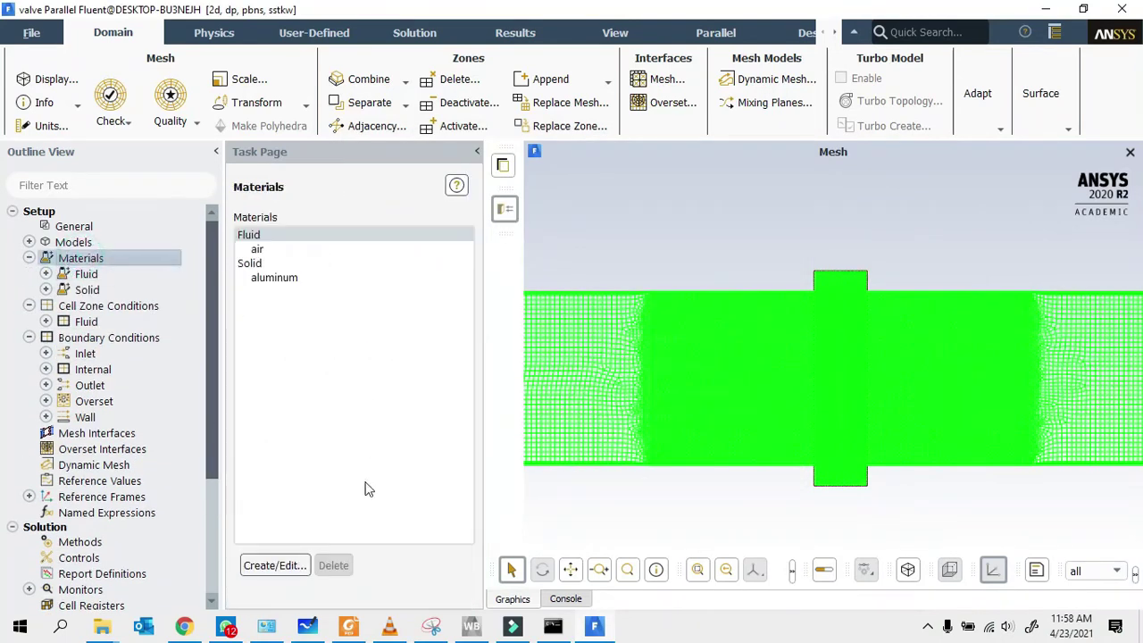
{"action": "left_click", "coordinate": [274, 565]}
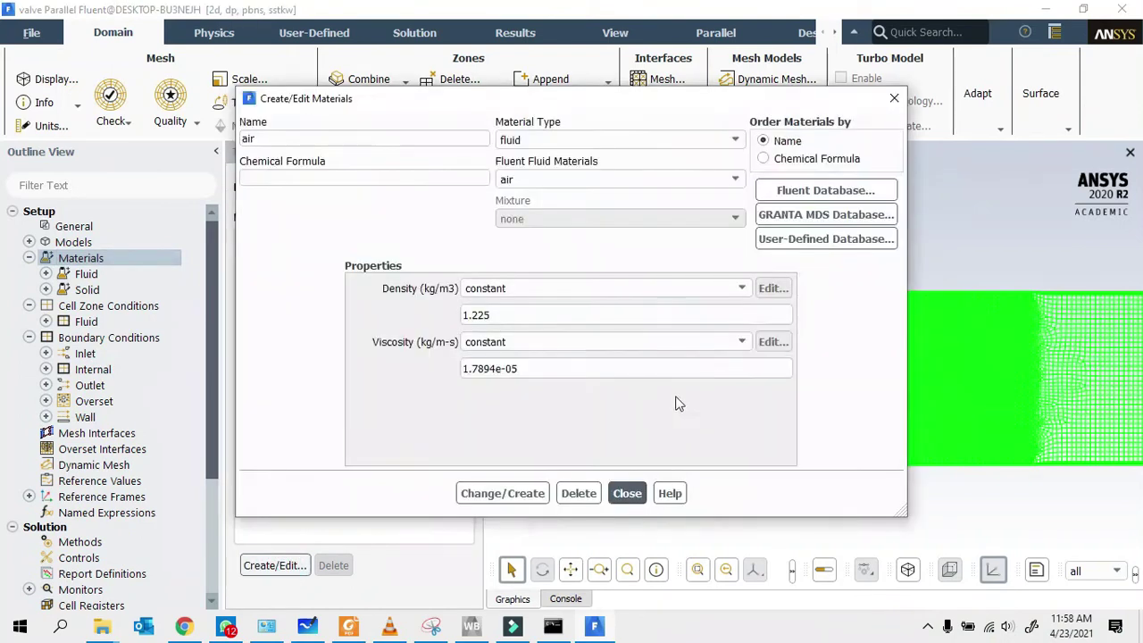
{"action": "left_click", "coordinate": [857, 190]}
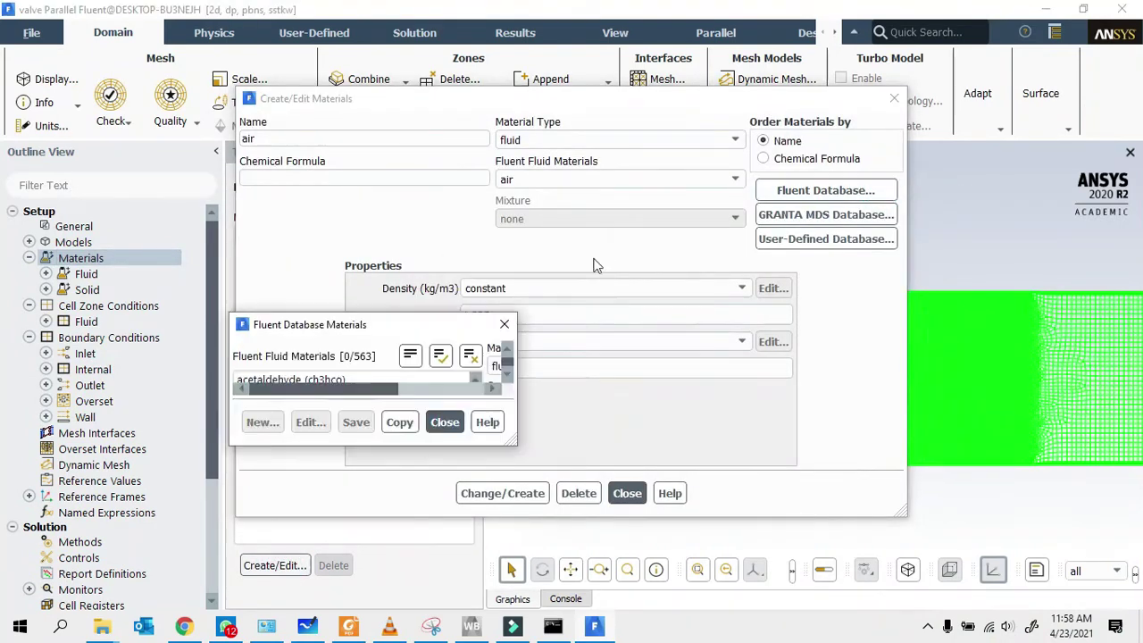
{"action": "left_click_drag", "start_coordinate": [603, 221], "coordinate": [601, 258]}
{"action": "left_click", "coordinate": [446, 222]}
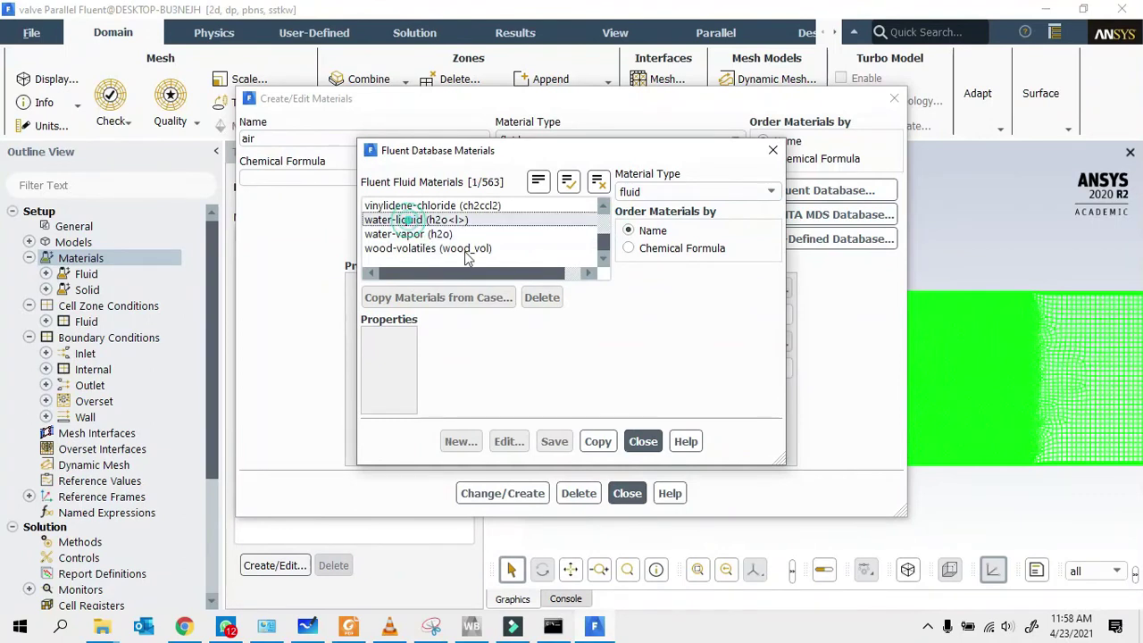
{"action": "left_click", "coordinate": [597, 511]}
{"action": "left_click", "coordinate": [642, 511]}
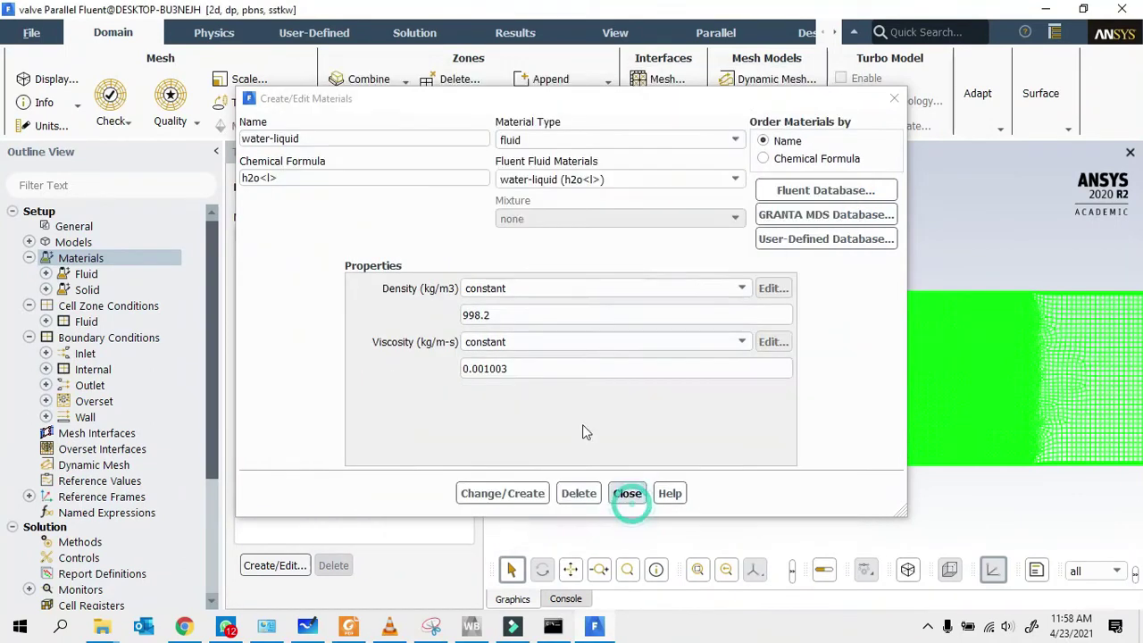
{"action": "left_click", "coordinate": [626, 492]}
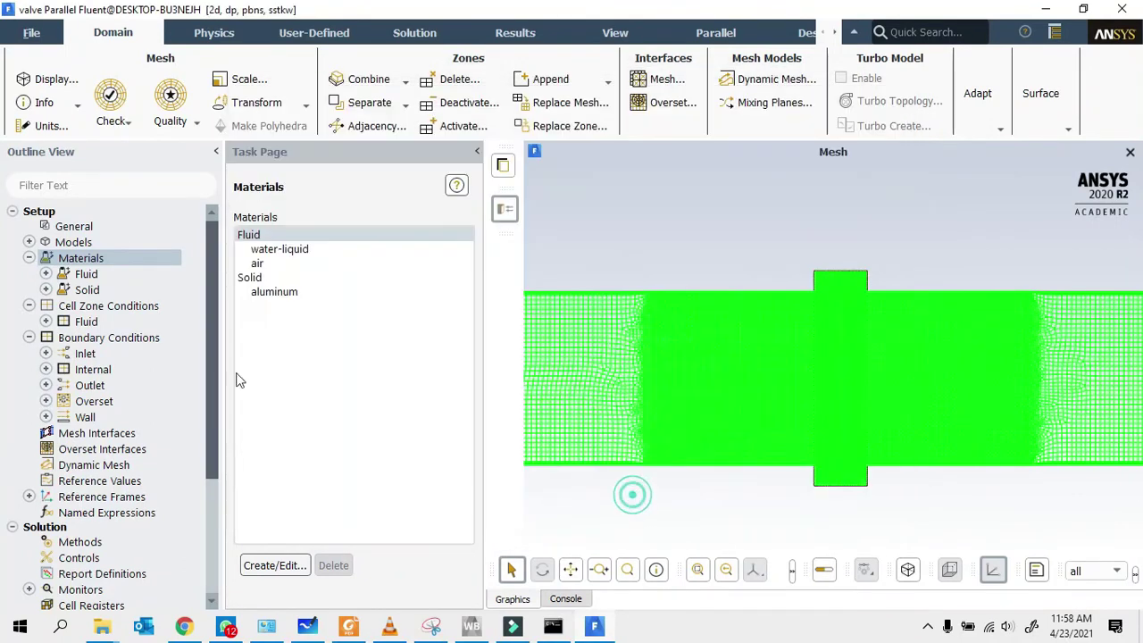
- Assign water-liquid as the material of the background-zone cell zone
{"action": "left_click", "coordinate": [264, 249]}
{"action": "double_click", "coordinate": [98, 305]}
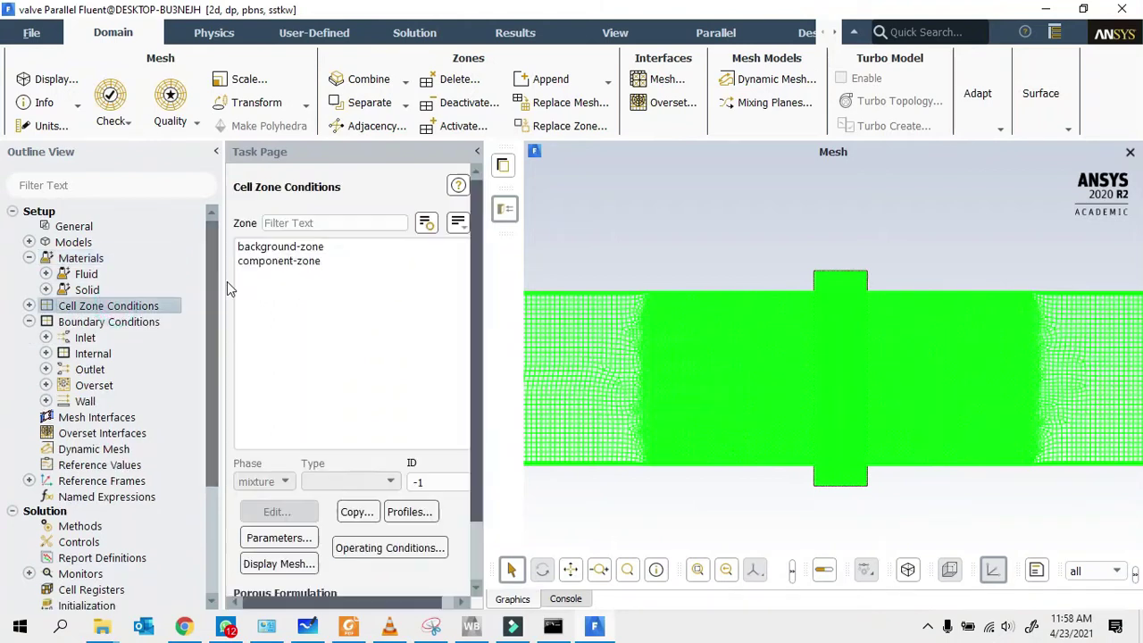
{"action": "left_click", "coordinate": [282, 511]}
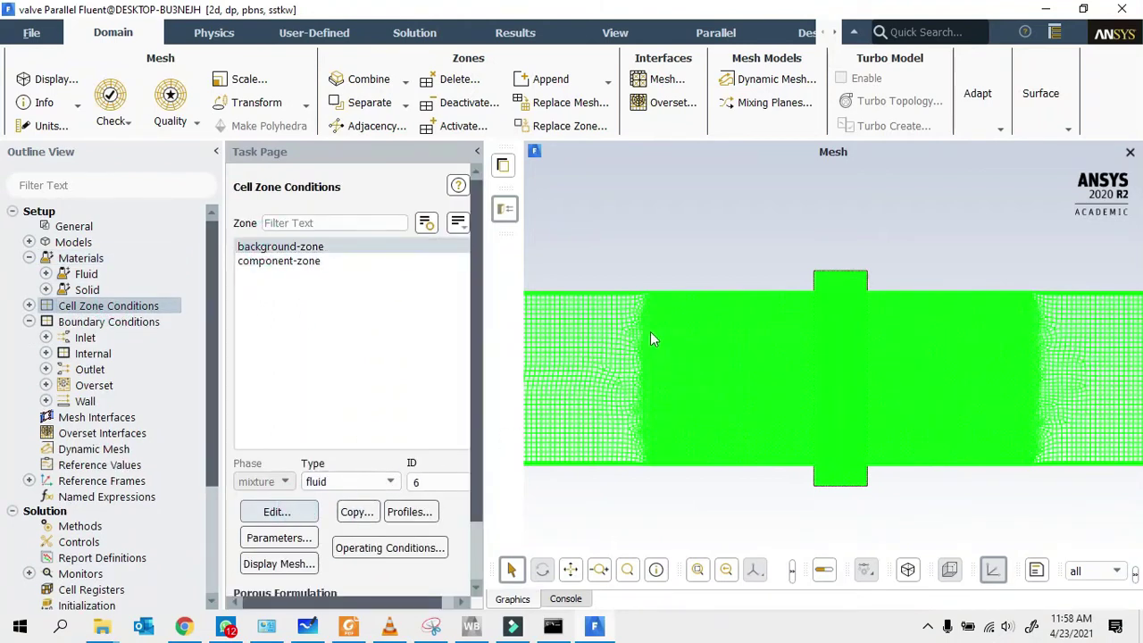
{"action": "left_click", "coordinate": [407, 222]}
{"action": "left_click", "coordinate": [396, 239]}
{"action": "left_click", "coordinate": [528, 435]}
{"action": "left_click", "coordinate": [572, 435]}
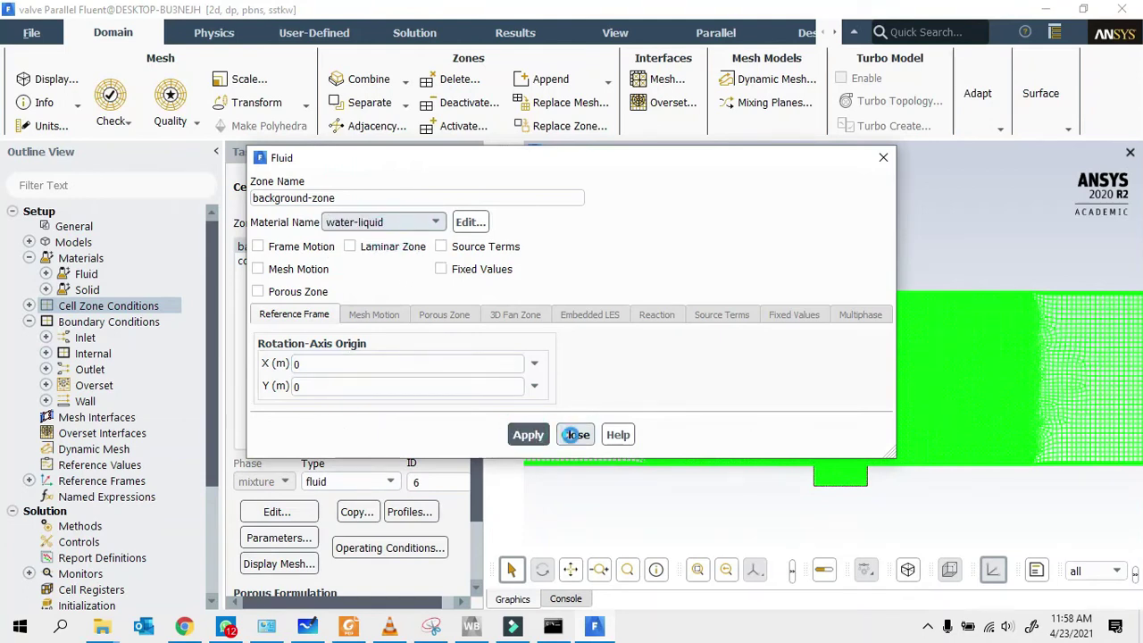
- Assign water-liquid as the material of the component-zone cell zone
{"action": "left_click", "coordinate": [294, 261]}
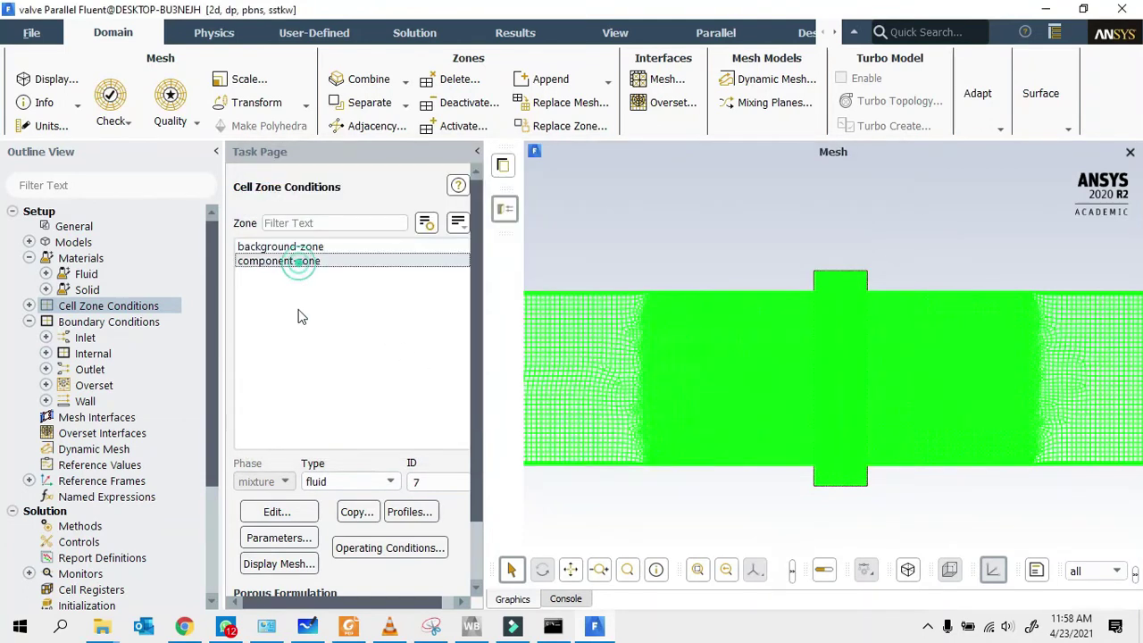
{"action": "left_click", "coordinate": [277, 511]}
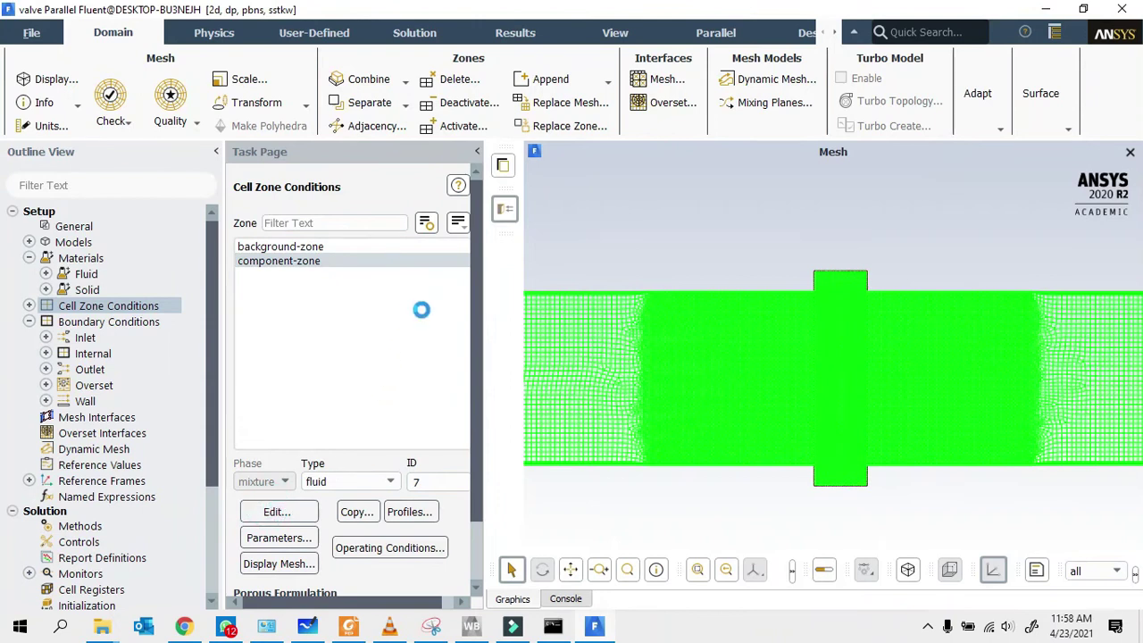
{"action": "left_click", "coordinate": [384, 221]}
{"action": "left_click", "coordinate": [383, 239]}
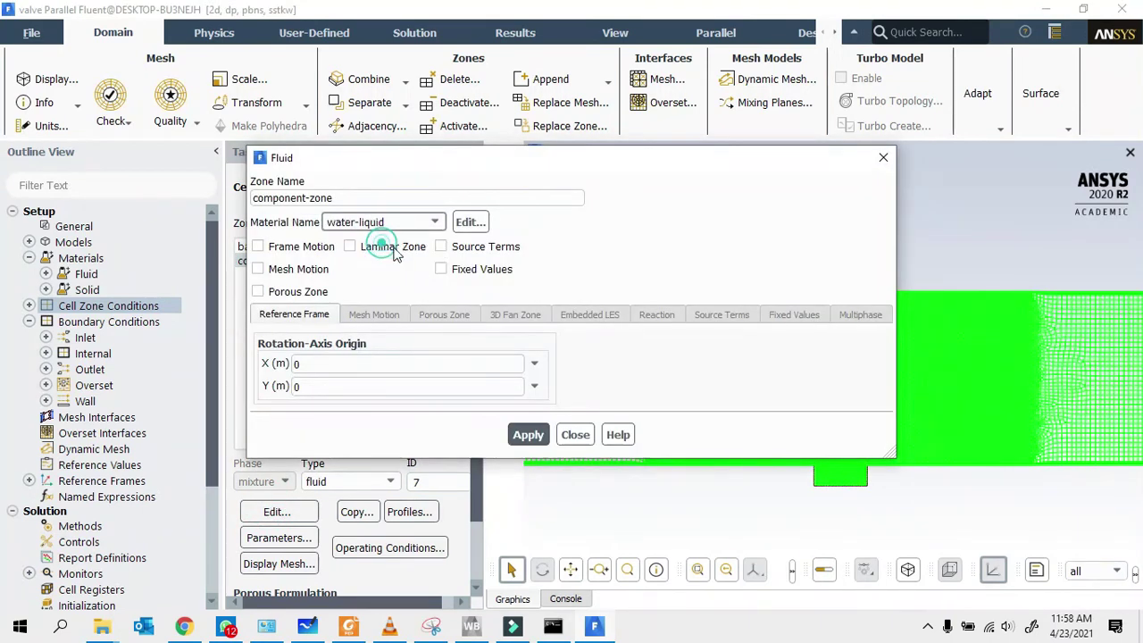
{"action": "left_click", "coordinate": [528, 435]}
{"action": "left_click", "coordinate": [575, 435]}
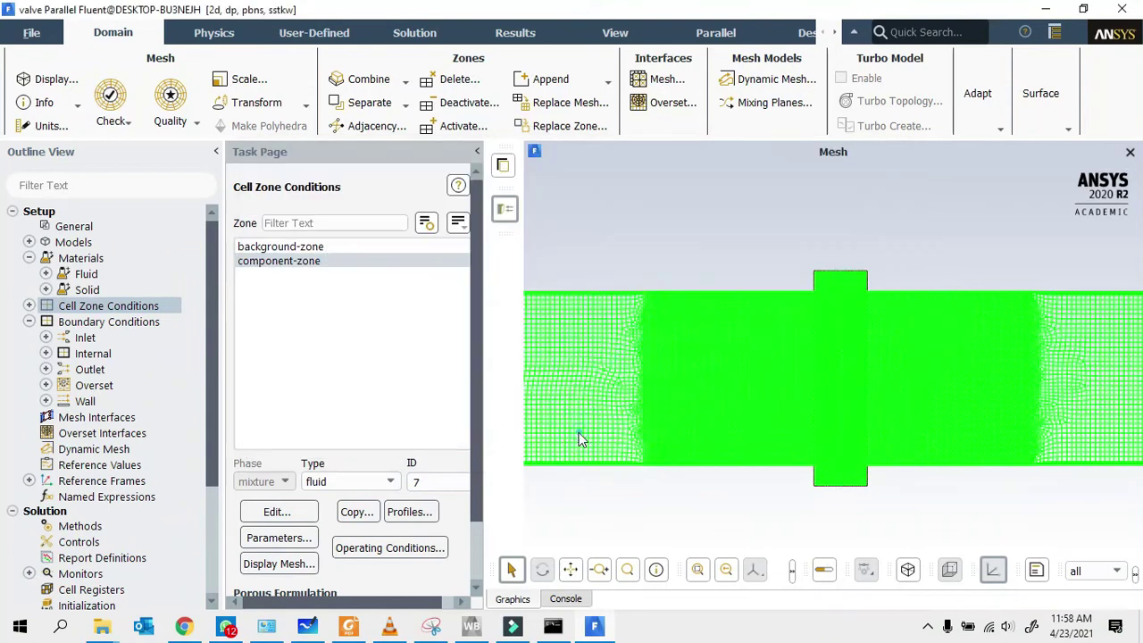
- Review the inlet's velocity-inlet settings and reapply them
{"action": "double_click", "coordinate": [148, 322]}
{"action": "left_click", "coordinate": [252, 260]}
{"action": "double_click", "coordinate": [253, 259]}
{"action": "left_click", "coordinate": [527, 447]}
{"action": "left_click", "coordinate": [574, 447]}
- Apply the outlet's pressure-outlet condition with a gauge pressure of 0 Pa
{"action": "scroll", "coordinate": [691, 410], "scroll_direction": "down", "scroll_amount": 5}
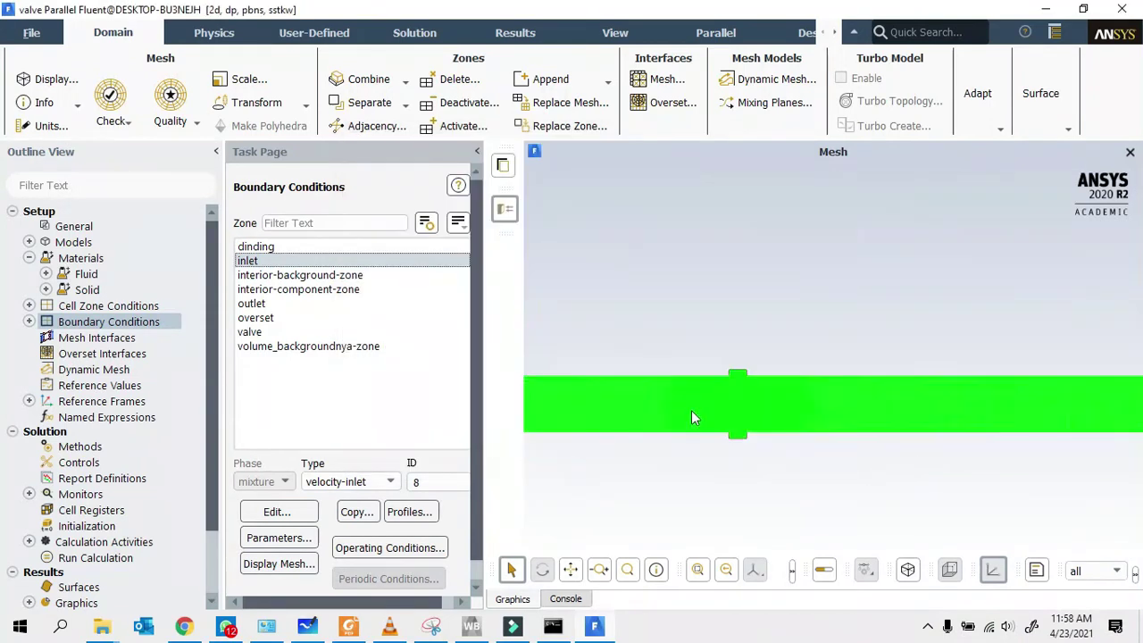
{"action": "left_click", "coordinate": [257, 304]}
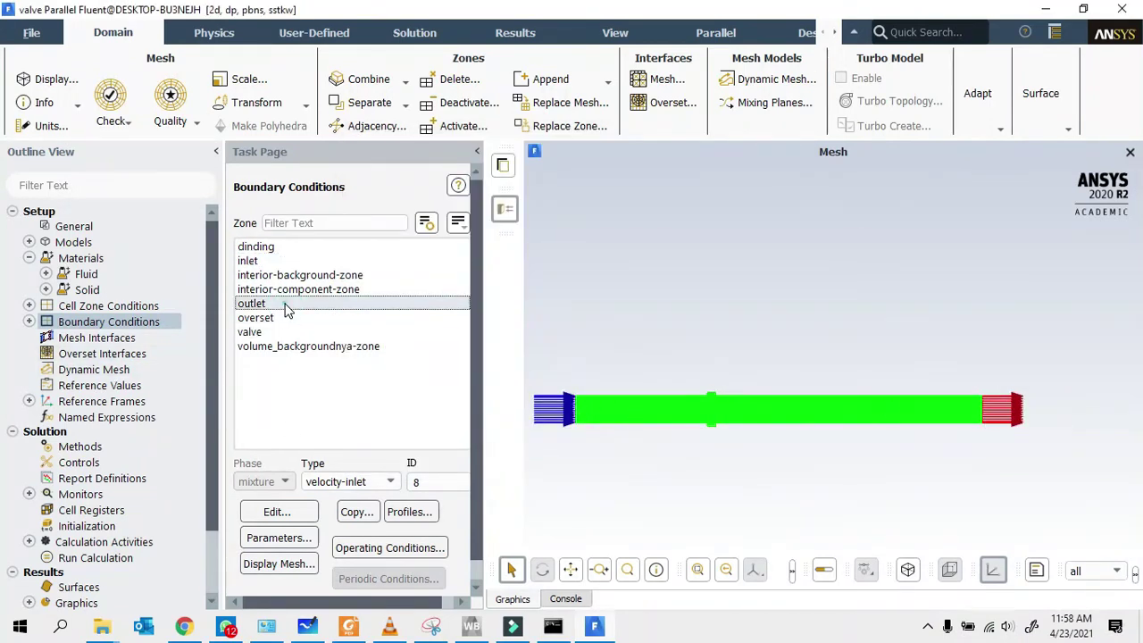
{"action": "left_click", "coordinate": [277, 511]}
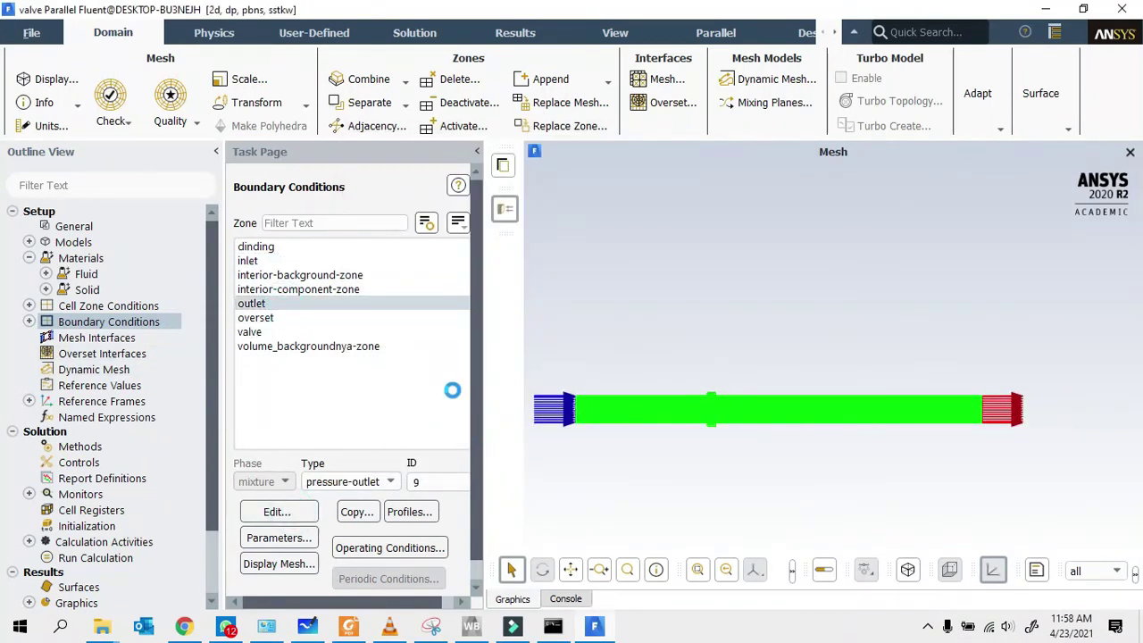
{"action": "left_click", "coordinate": [527, 491]}
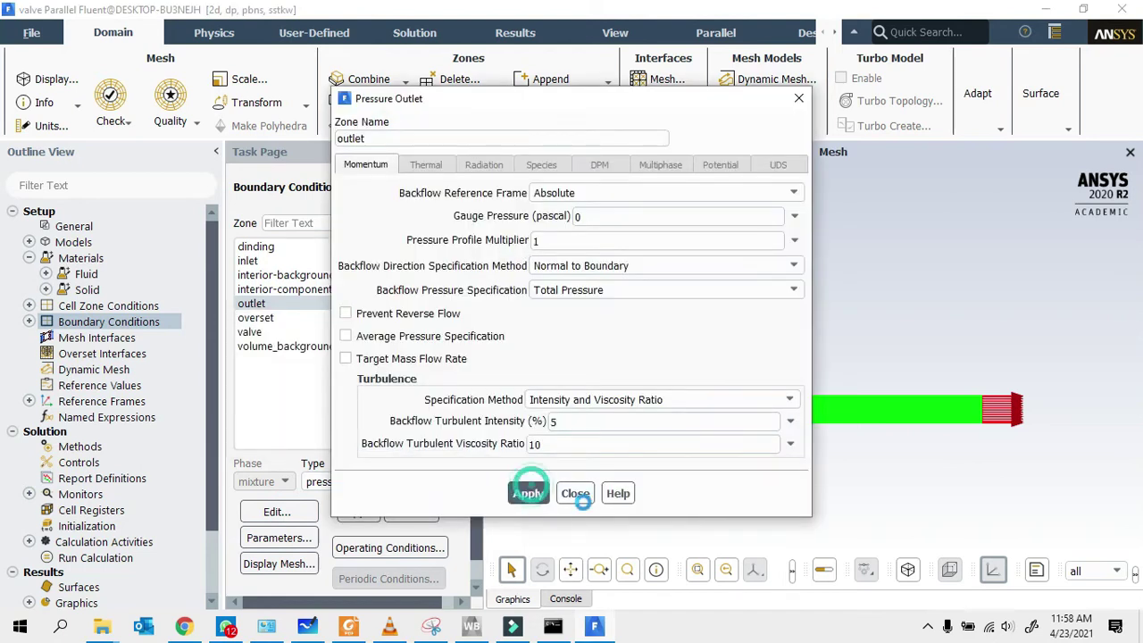
{"action": "left_click", "coordinate": [575, 493]}
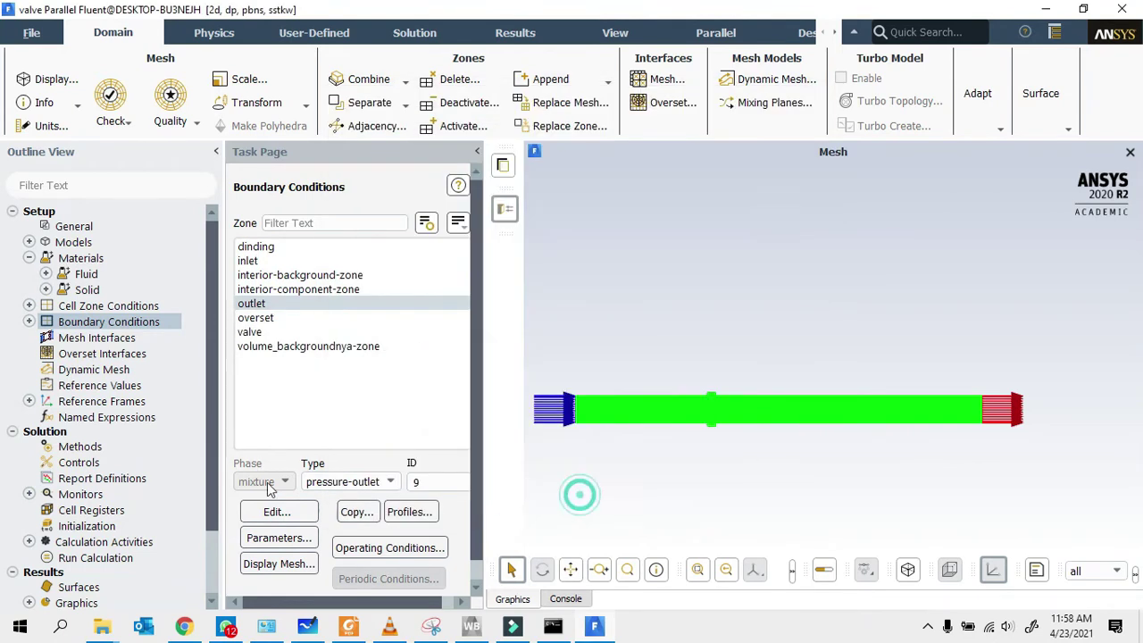
- Create an overset interface named ovs with background-zone as the background and component-zone as the component
{"action": "left_click", "coordinate": [255, 331]}
{"action": "left_click", "coordinate": [256, 318]}
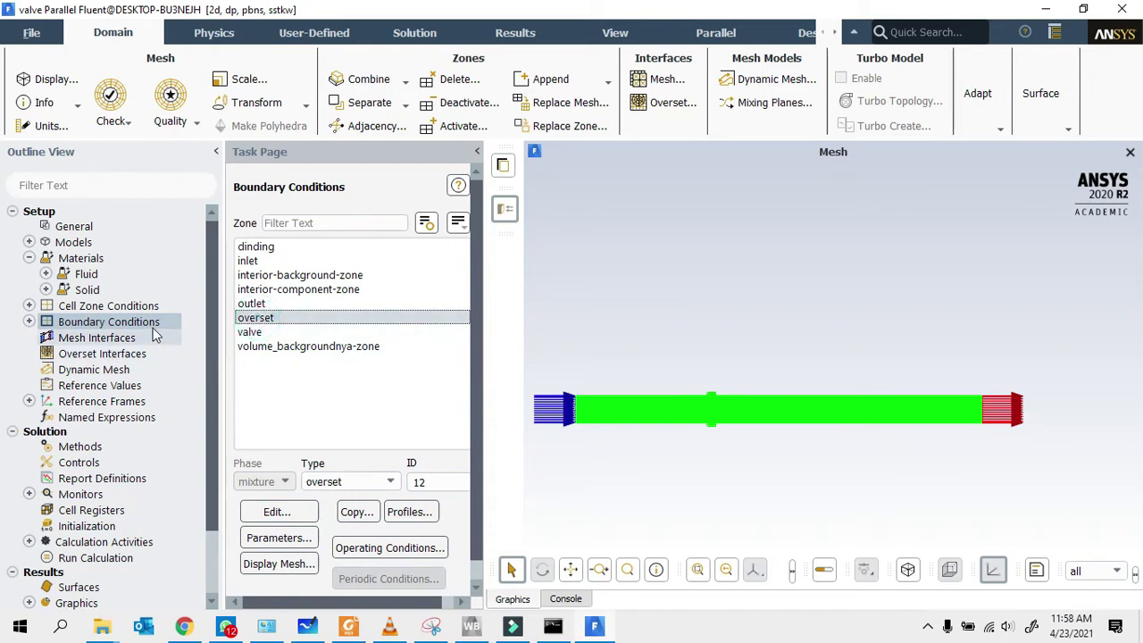
{"action": "left_click", "coordinate": [125, 354]}
{"action": "left_click", "coordinate": [271, 540]}
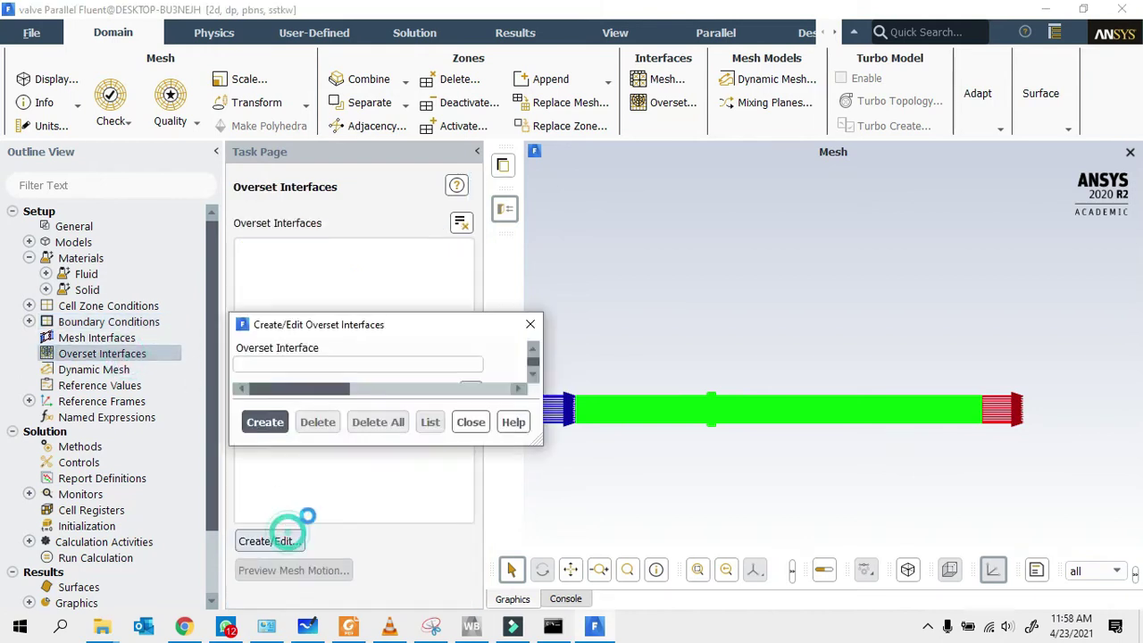
{"action": "left_click", "coordinate": [558, 420]}
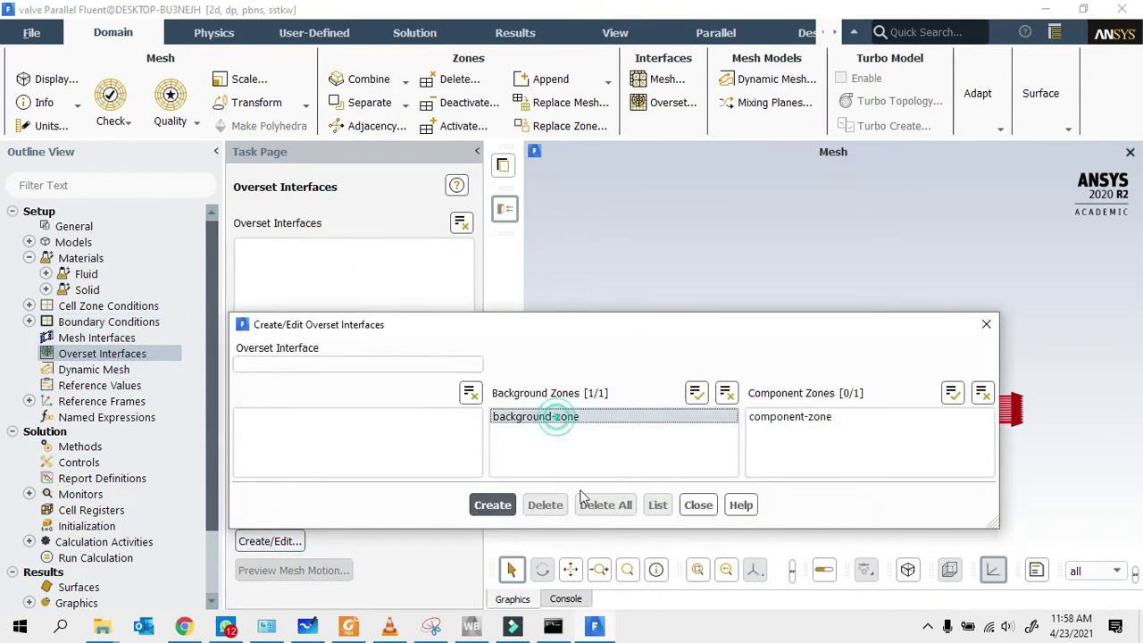
{"action": "left_click", "coordinate": [803, 416]}
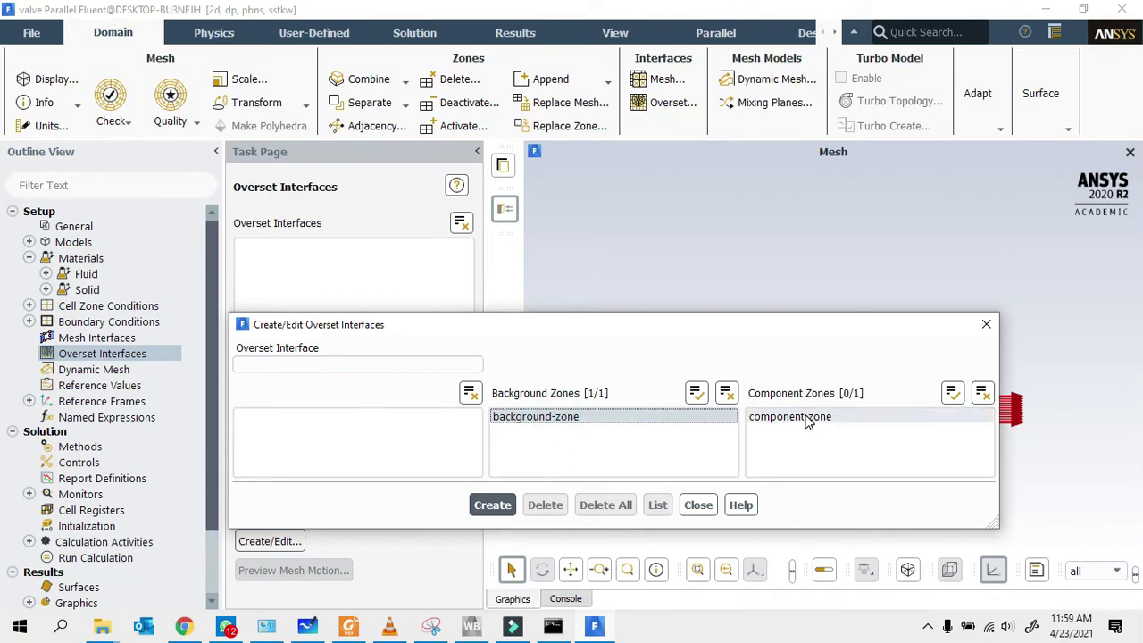
{"action": "left_click", "coordinate": [344, 366]}
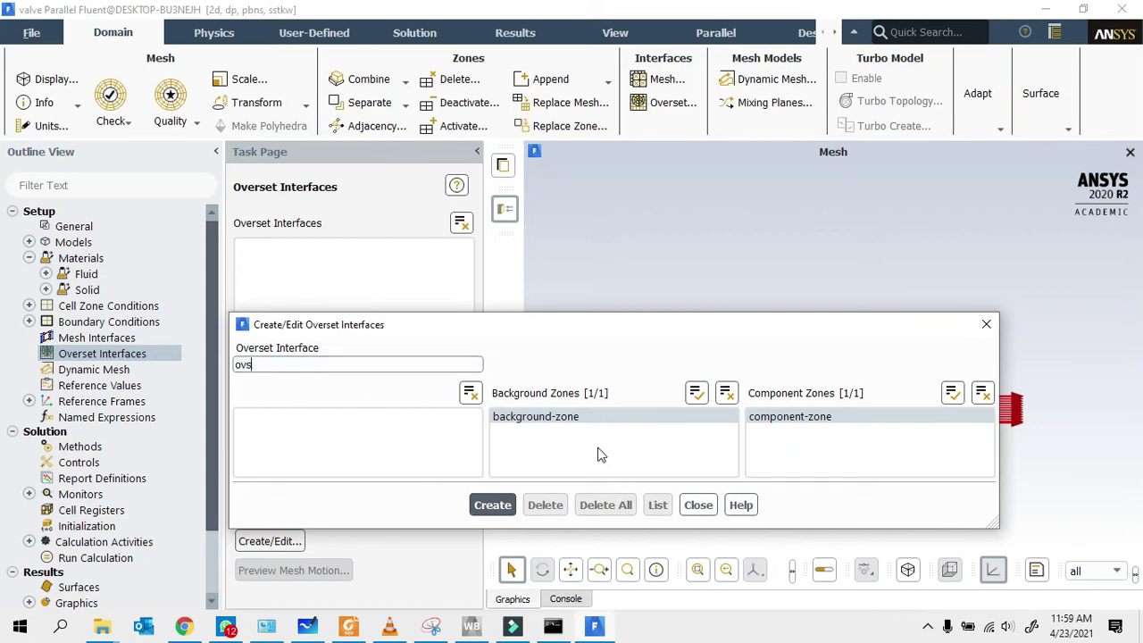
{"action": "left_click", "coordinate": [499, 505]}
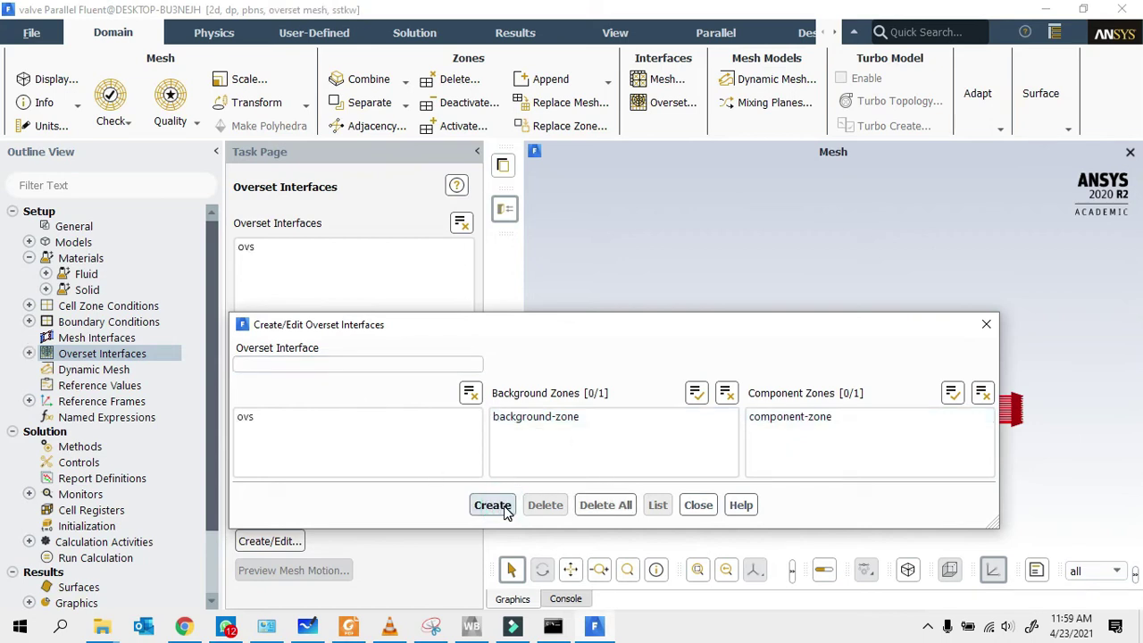
{"action": "left_click", "coordinate": [698, 504]}
- Check the overset zone's boundary type and examine the mesh around the valve along the pipe
{"action": "double_click", "coordinate": [140, 323]}
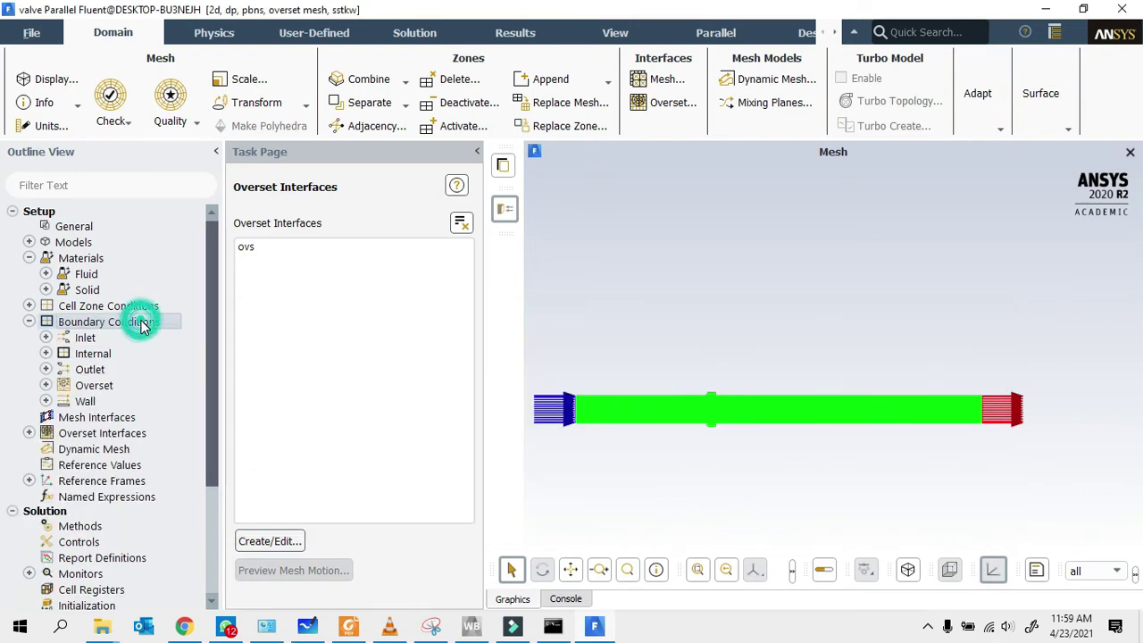
{"action": "left_click", "coordinate": [255, 303]}
{"action": "left_click", "coordinate": [277, 318]}
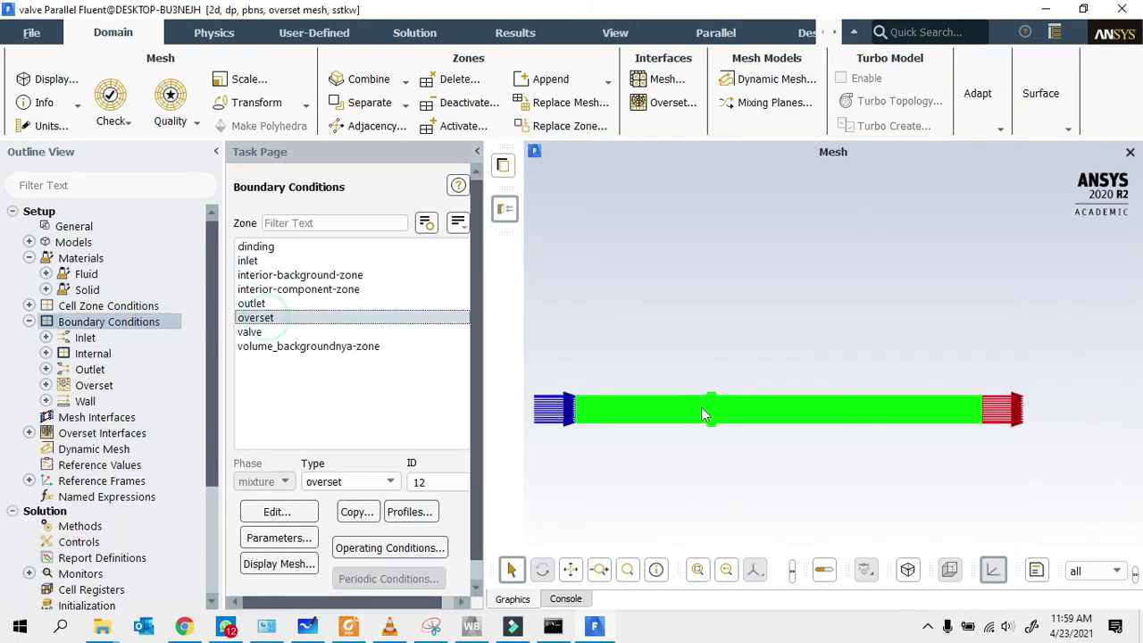
{"action": "scroll", "coordinate": [703, 414], "scroll_direction": "up", "scroll_amount": 4}
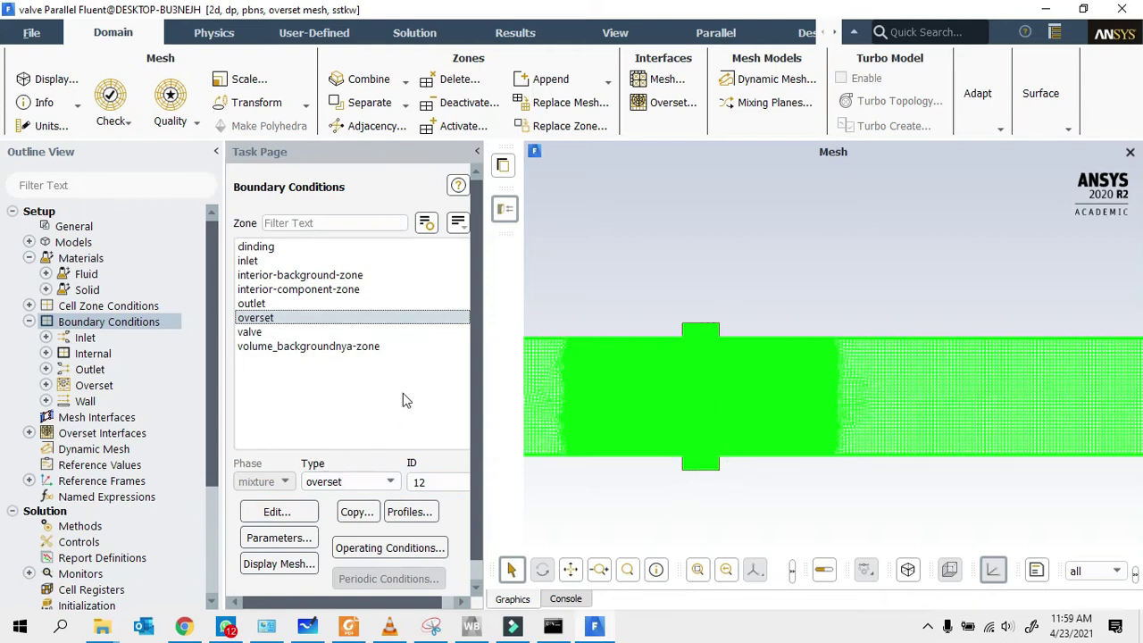
{"action": "scroll", "coordinate": [640, 333], "scroll_direction": "down", "scroll_amount": 6}
{"action": "scroll", "coordinate": [643, 375], "scroll_direction": "up", "scroll_amount": 3}
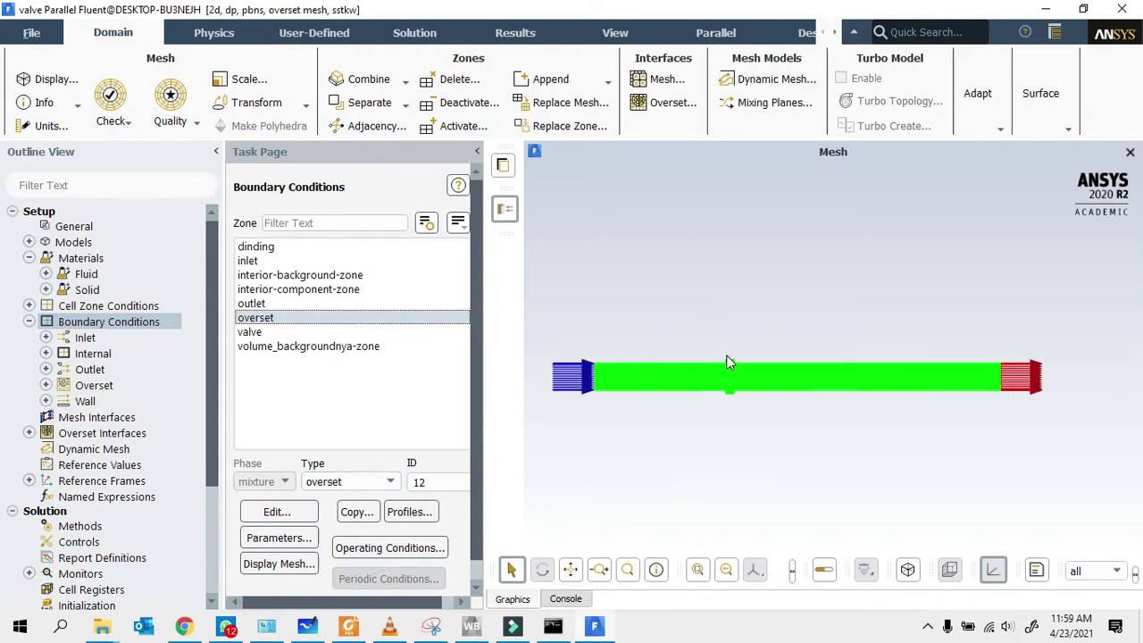
{"action": "scroll", "coordinate": [750, 384], "scroll_direction": "down", "scroll_amount": 3}
{"action": "scroll", "coordinate": [756, 402], "scroll_direction": "up", "scroll_amount": 3}
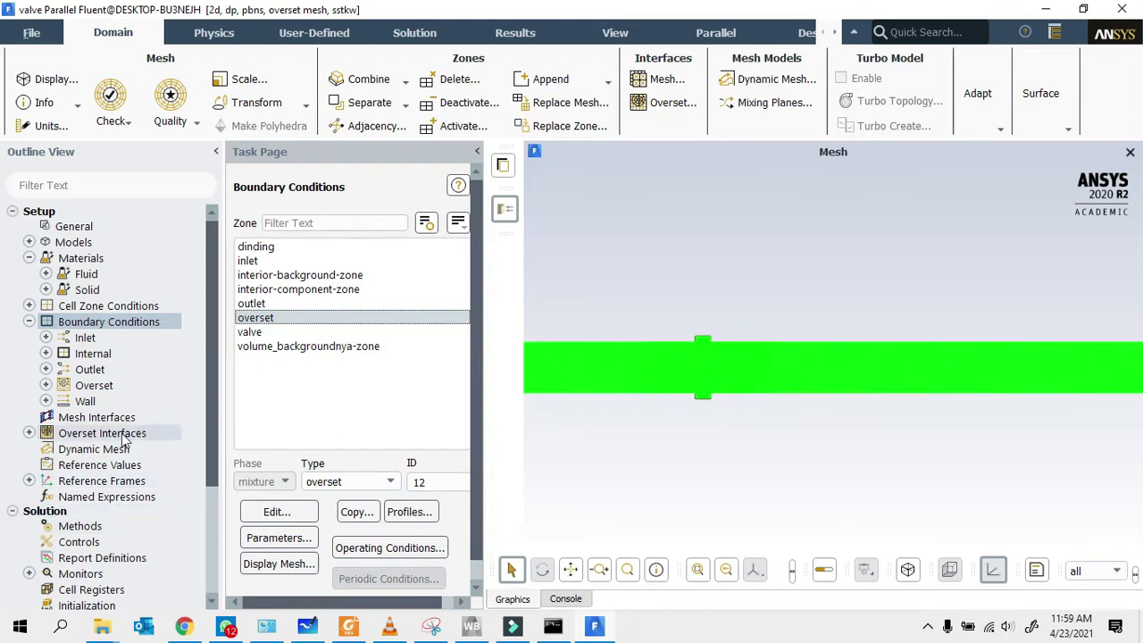
- Initialize the solution with Standard Initialization computed from the inlet, relative to the cell zone
{"action": "scroll", "coordinate": [89, 491], "scroll_direction": "down", "scroll_amount": 3}
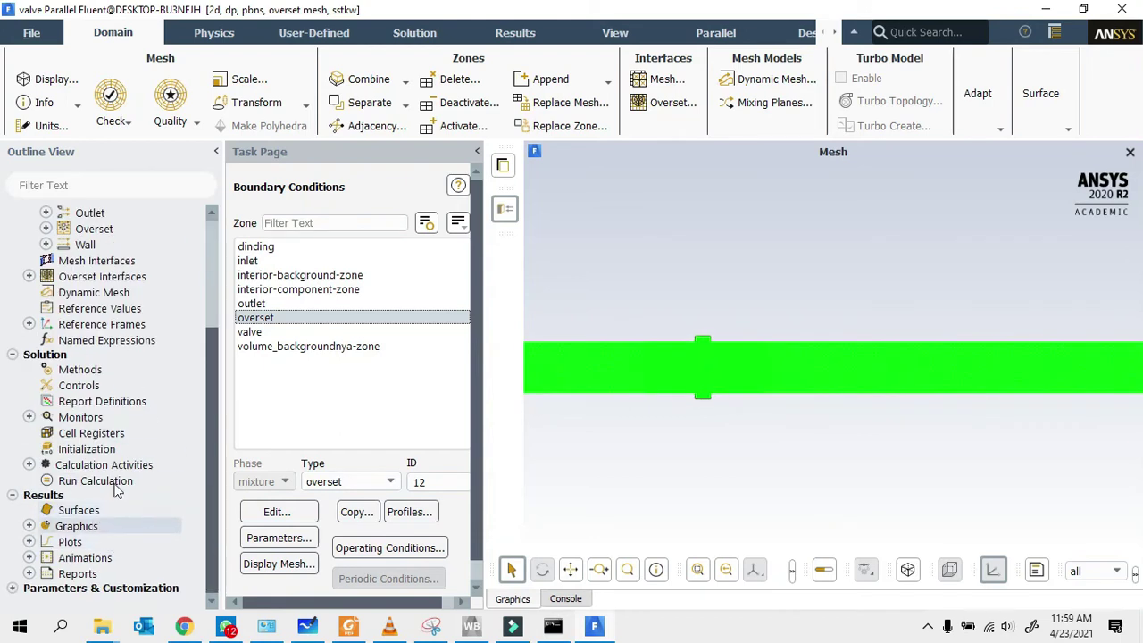
{"action": "left_click", "coordinate": [88, 449]}
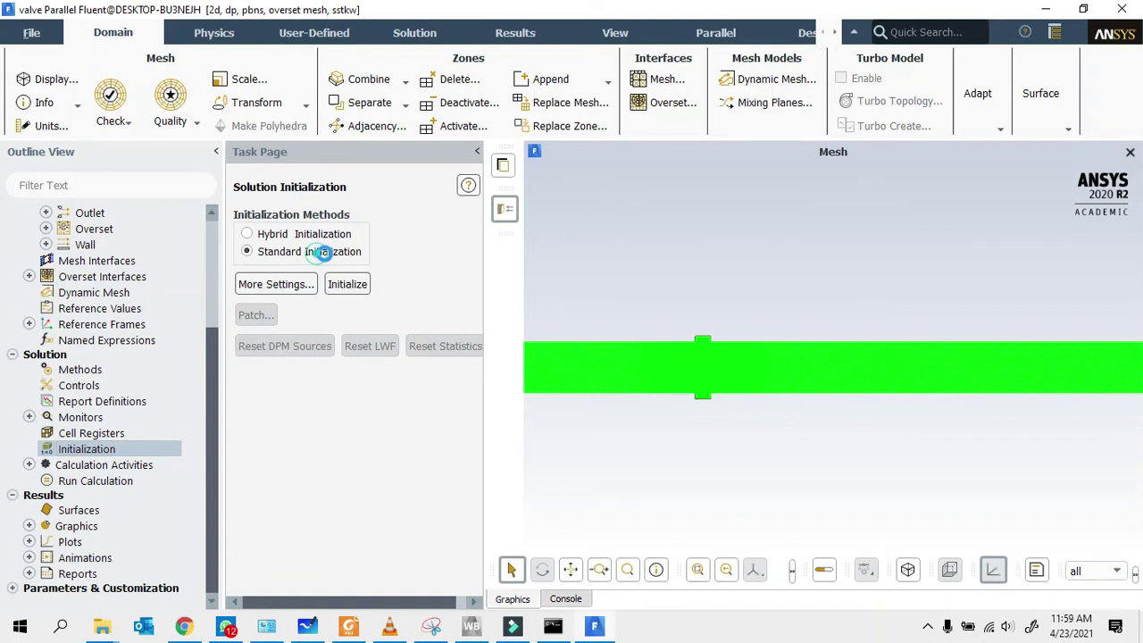
{"action": "left_click", "coordinate": [268, 321]}
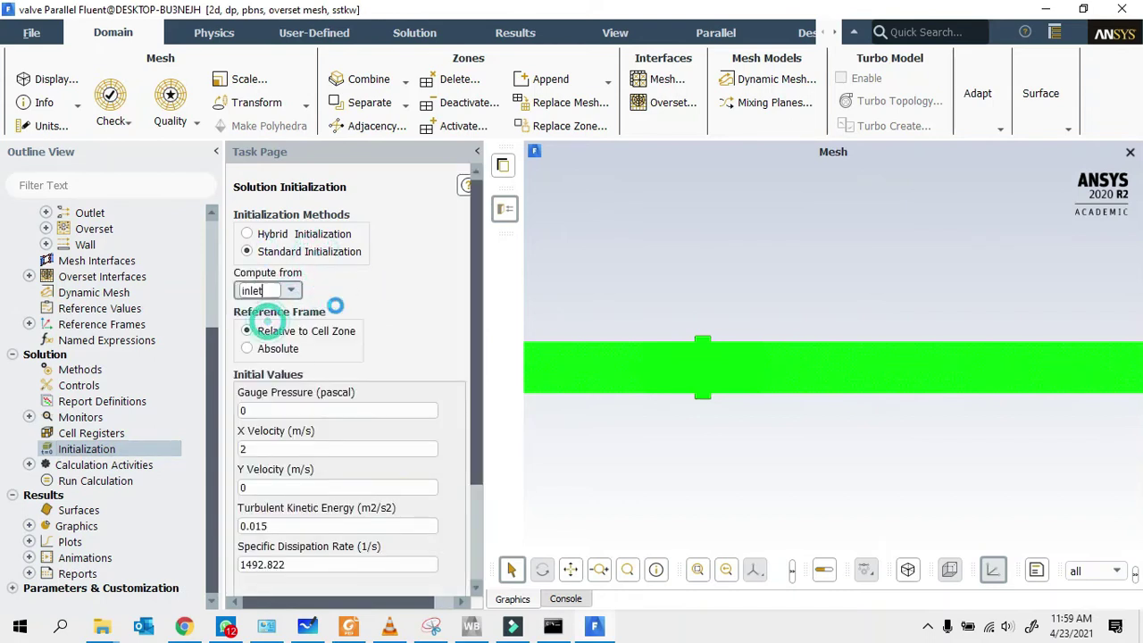
{"action": "scroll", "coordinate": [349, 375], "scroll_direction": "down", "scroll_amount": 3}
{"action": "left_click", "coordinate": [257, 492]}
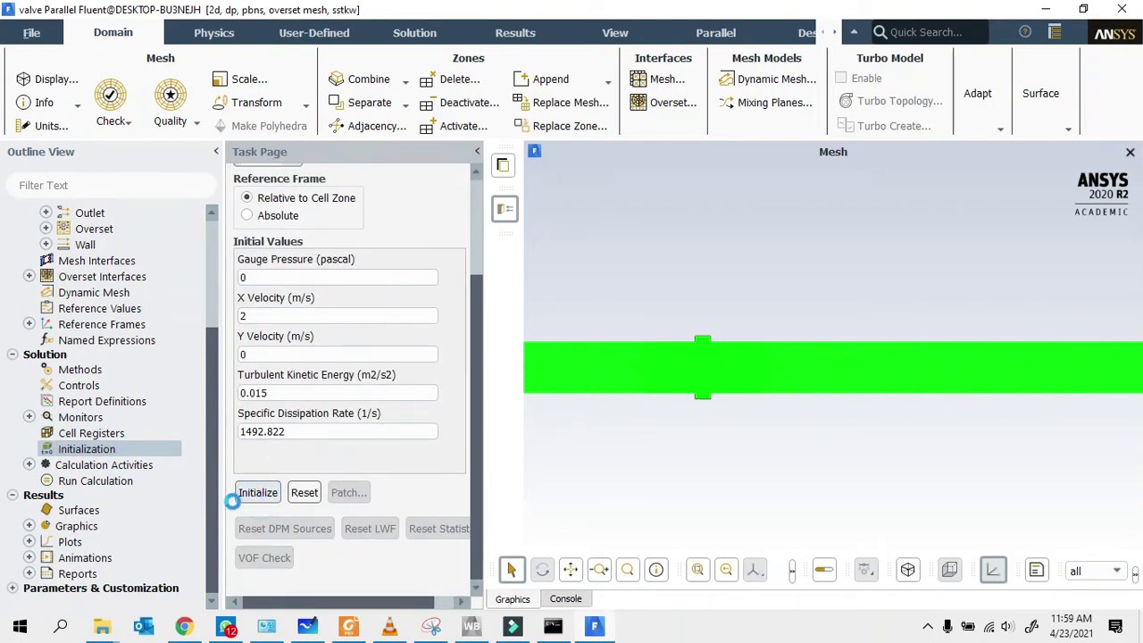
- Display the mesh on all surfaces with the Overset option enabled
{"action": "left_click", "coordinate": [123, 483]}
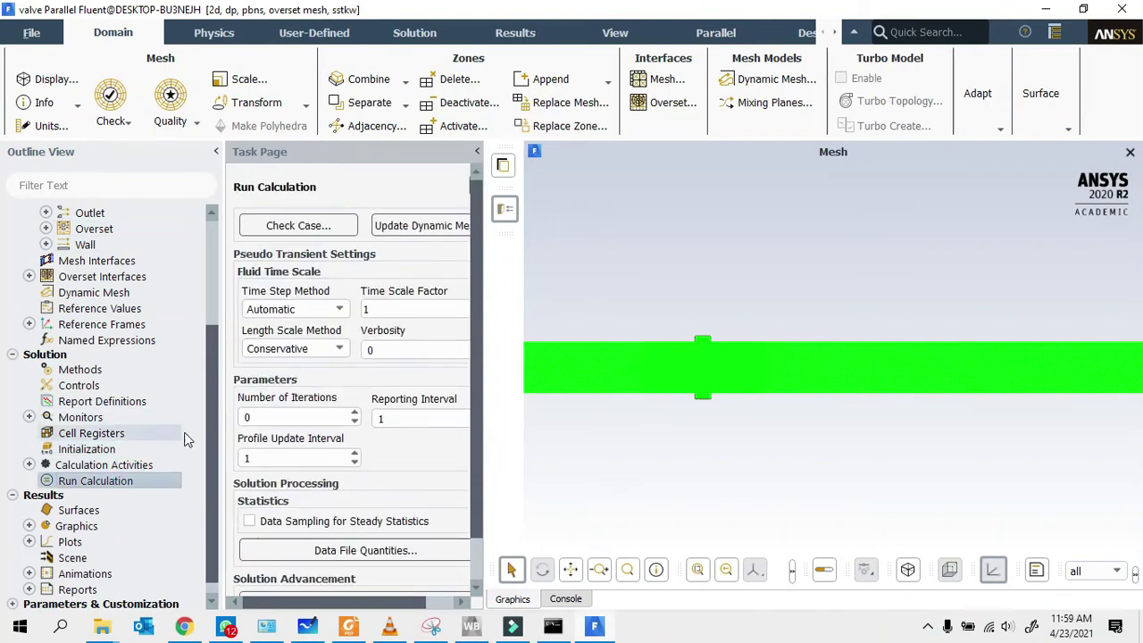
{"action": "left_click", "coordinate": [45, 79]}
{"action": "left_click", "coordinate": [385, 570]}
{"action": "left_click_drag", "start_coordinate": [498, 326], "coordinate": [370, 154]}
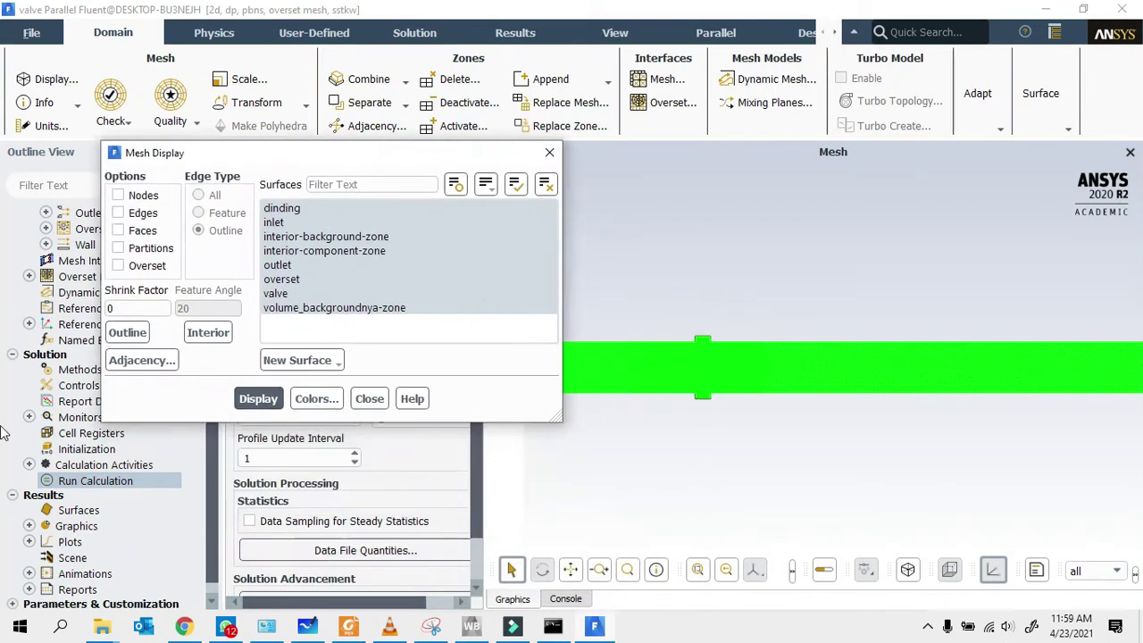
{"action": "left_click", "coordinate": [119, 266]}
{"action": "left_click", "coordinate": [258, 398]}
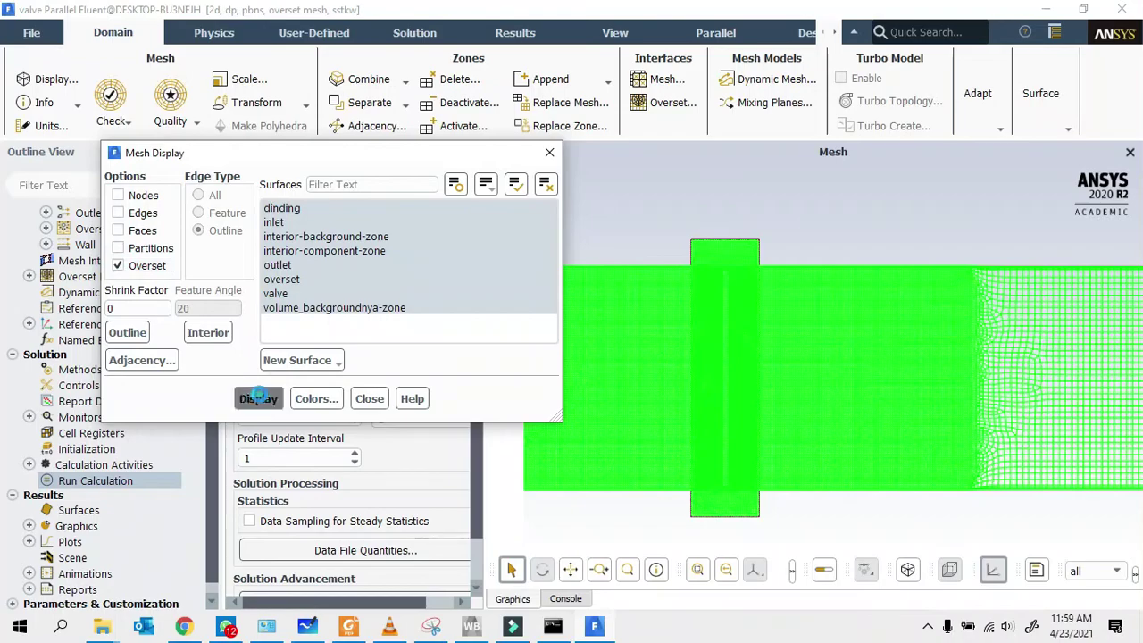
- Examine the overset mesh around the valve from its upper end down to the lower pipe wall
{"action": "scroll", "coordinate": [714, 288], "scroll_direction": "up", "scroll_amount": 3}
{"action": "scroll", "coordinate": [710, 245], "scroll_direction": "up", "scroll_amount": 2}
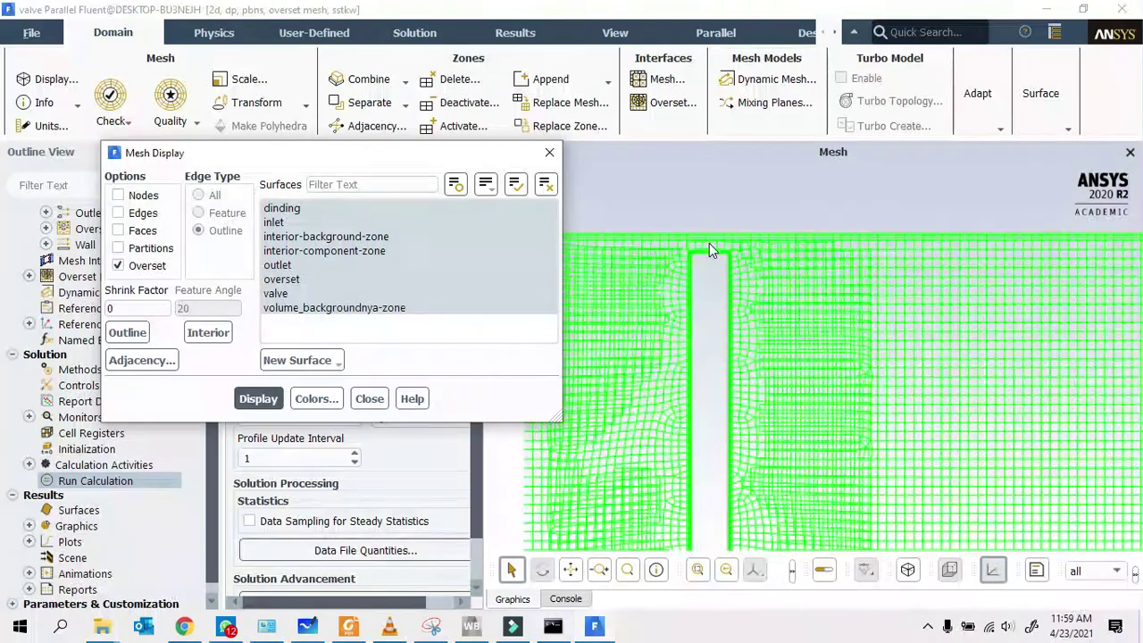
{"action": "scroll", "coordinate": [731, 224], "scroll_direction": "down", "scroll_amount": 4}
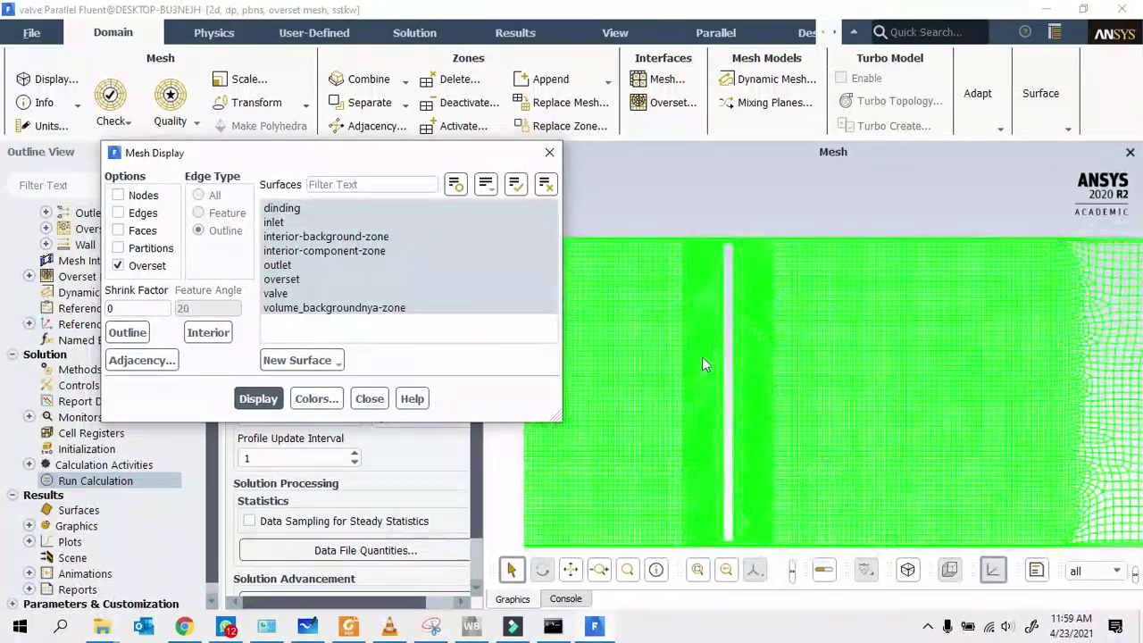
{"action": "scroll", "coordinate": [712, 434], "scroll_direction": "up", "scroll_amount": 2}
{"action": "scroll", "coordinate": [699, 350], "scroll_direction": "down", "scroll_amount": 4}
{"action": "scroll", "coordinate": [699, 350], "scroll_direction": "up", "scroll_amount": 2}
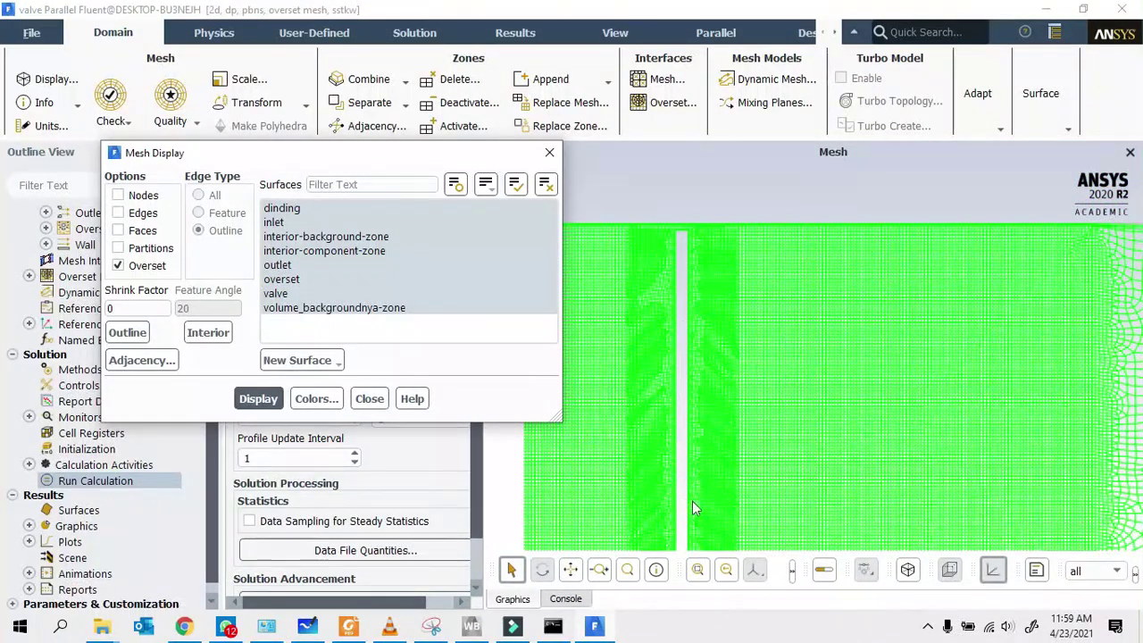
{"action": "scroll", "coordinate": [622, 212], "scroll_direction": "down", "scroll_amount": 2}
- Redisplay the mesh with the Overset option off and inspect where the component zone extends beyond the pipe walls
{"action": "left_click", "coordinate": [118, 265]}
{"action": "left_click", "coordinate": [258, 398]}
{"action": "scroll", "coordinate": [699, 204], "scroll_direction": "up", "scroll_amount": 2}
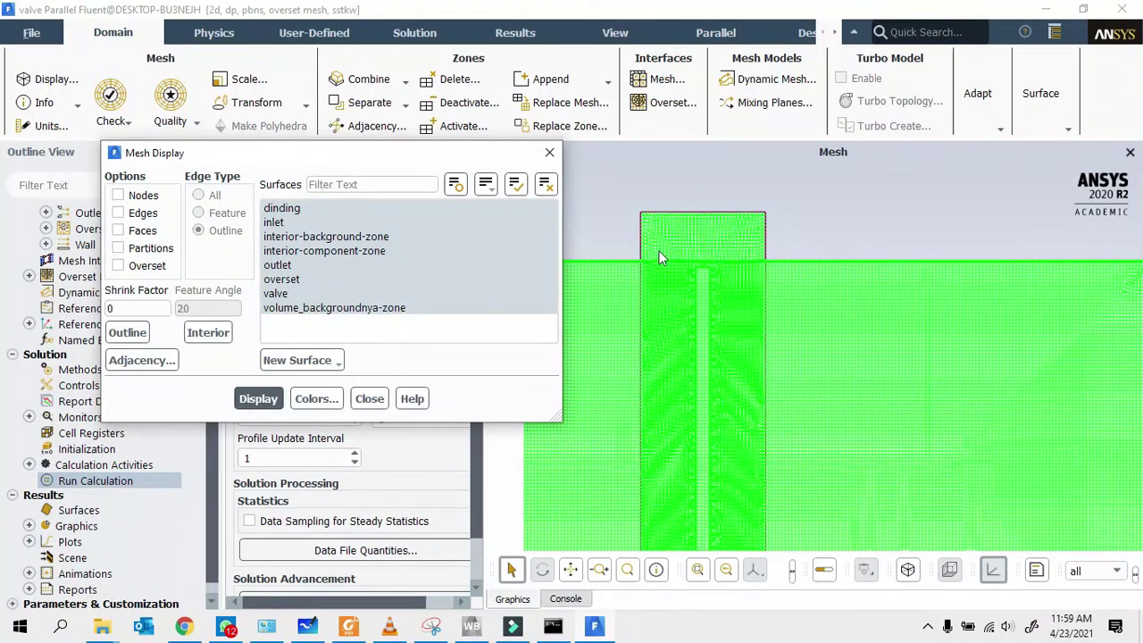
{"action": "scroll", "coordinate": [728, 386], "scroll_direction": "down", "scroll_amount": 2}
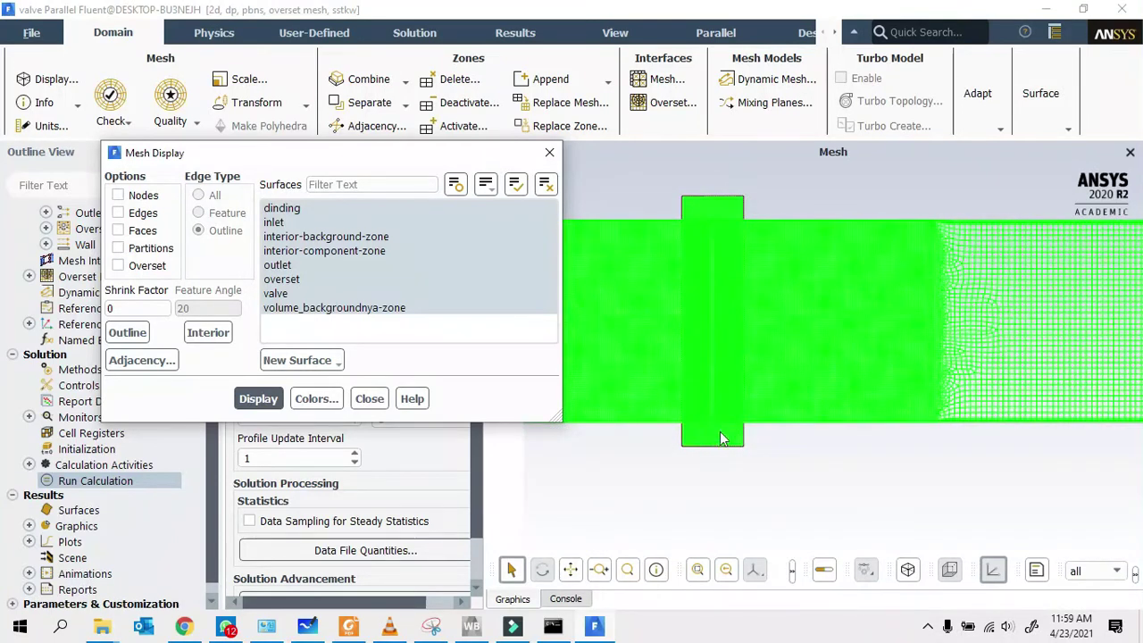
{"action": "scroll", "coordinate": [699, 437], "scroll_direction": "up", "scroll_amount": 2}
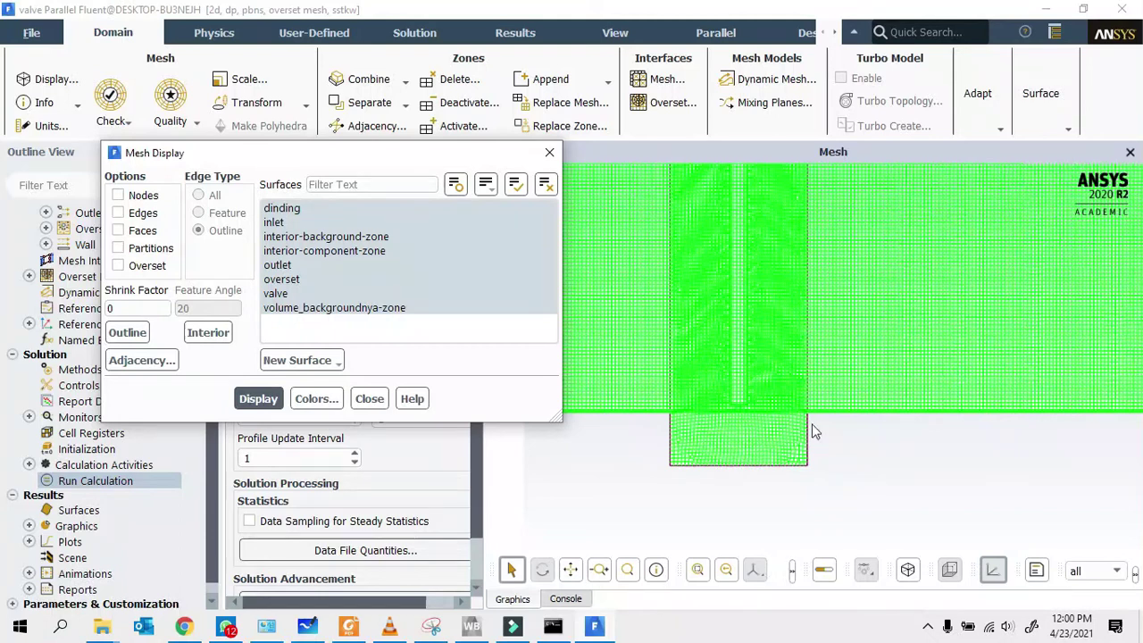
{"action": "scroll", "coordinate": [748, 444], "scroll_direction": "up", "scroll_amount": 1}
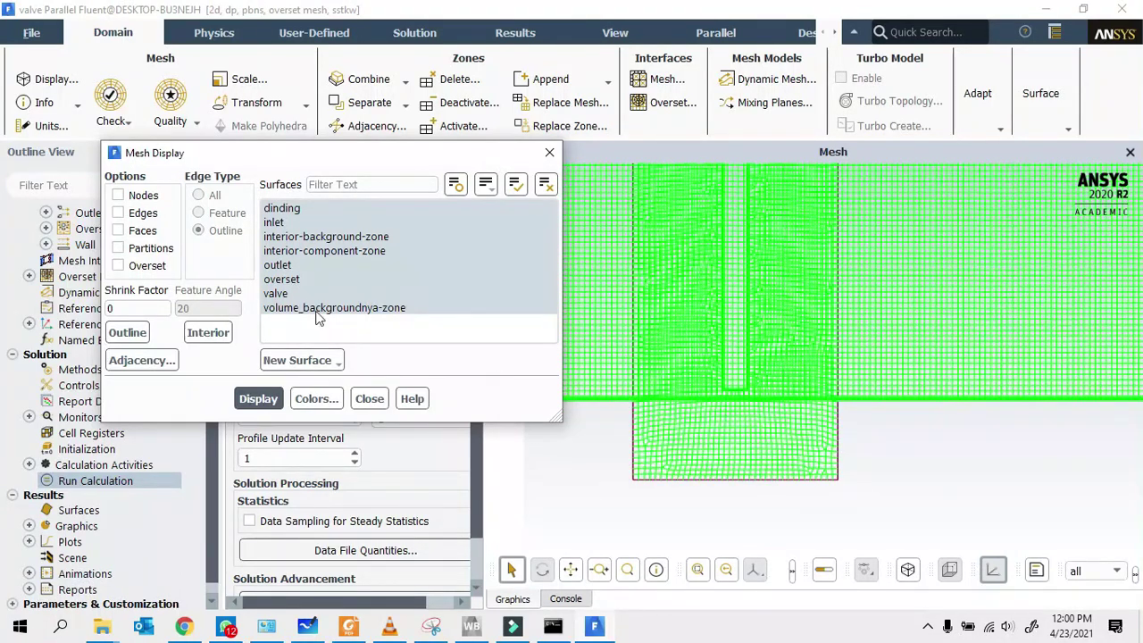
- Redisplay the mesh with the Overset option on and examine the transition between component and background cells along the valve
{"action": "left_click", "coordinate": [118, 265]}
{"action": "left_click", "coordinate": [265, 397]}
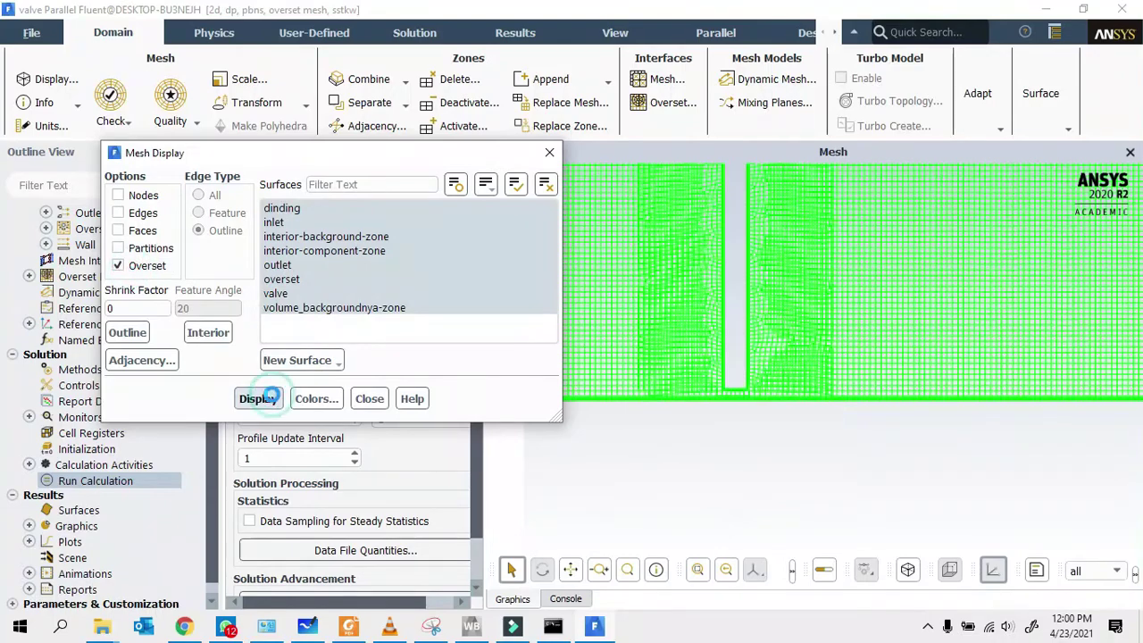
{"action": "scroll", "coordinate": [750, 267], "scroll_direction": "up", "scroll_amount": 1}
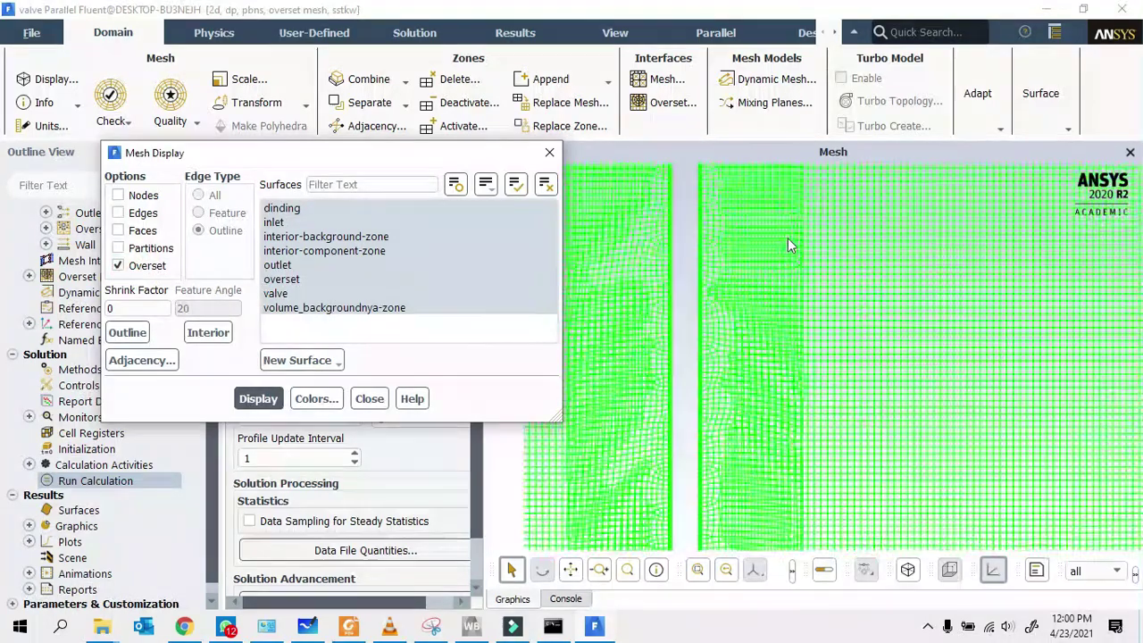
{"action": "scroll", "coordinate": [787, 237], "scroll_direction": "up", "scroll_amount": 2}
{"action": "scroll", "coordinate": [788, 449], "scroll_direction": "down", "scroll_amount": 1}
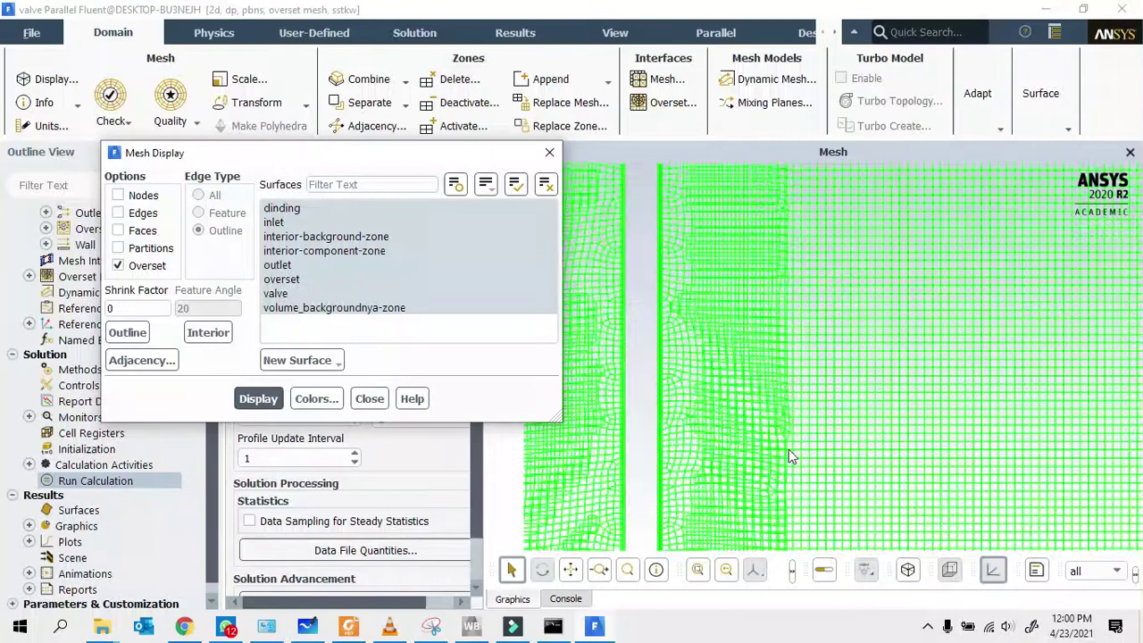
{"action": "scroll", "coordinate": [789, 449], "scroll_direction": "up", "scroll_amount": 2}
{"action": "scroll", "coordinate": [789, 396], "scroll_direction": "down", "scroll_amount": 1}
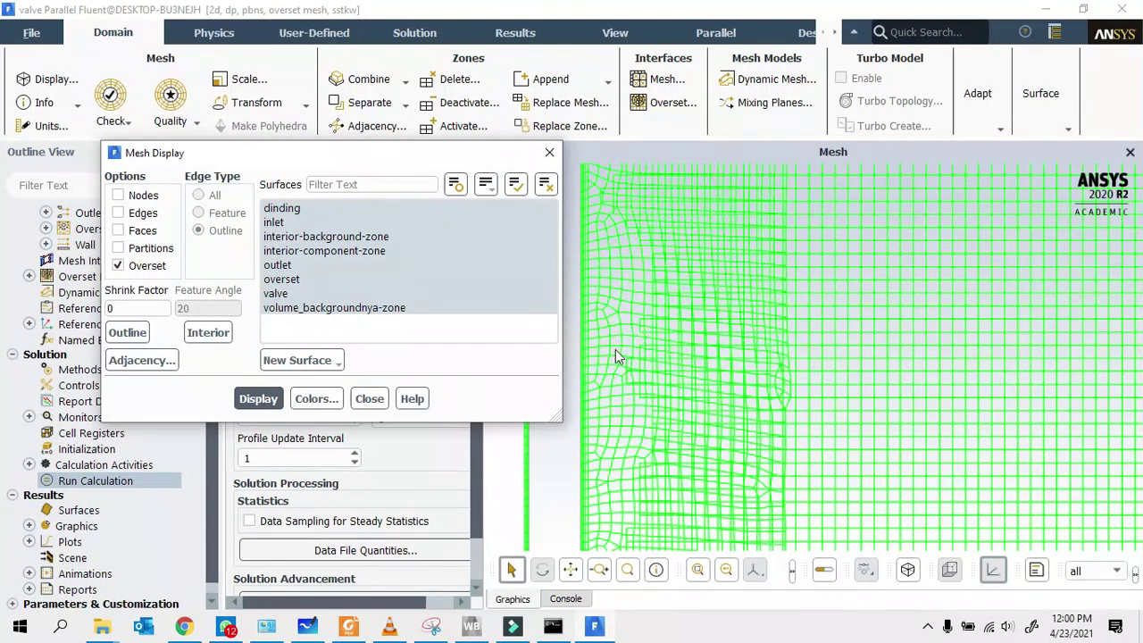
{"action": "middle_click_drag", "start_coordinate": [691, 276], "coordinate": [693, 455]}
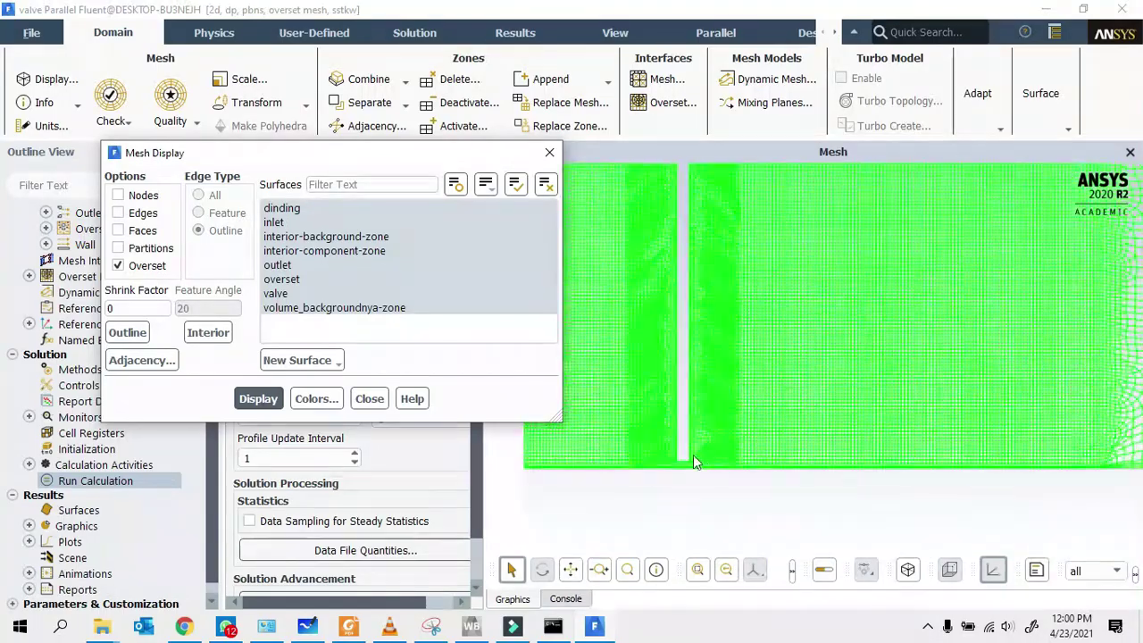
{"action": "scroll", "coordinate": [693, 454], "scroll_direction": "up", "scroll_amount": 4}
{"action": "scroll", "coordinate": [665, 480], "scroll_direction": "down", "scroll_amount": 4}
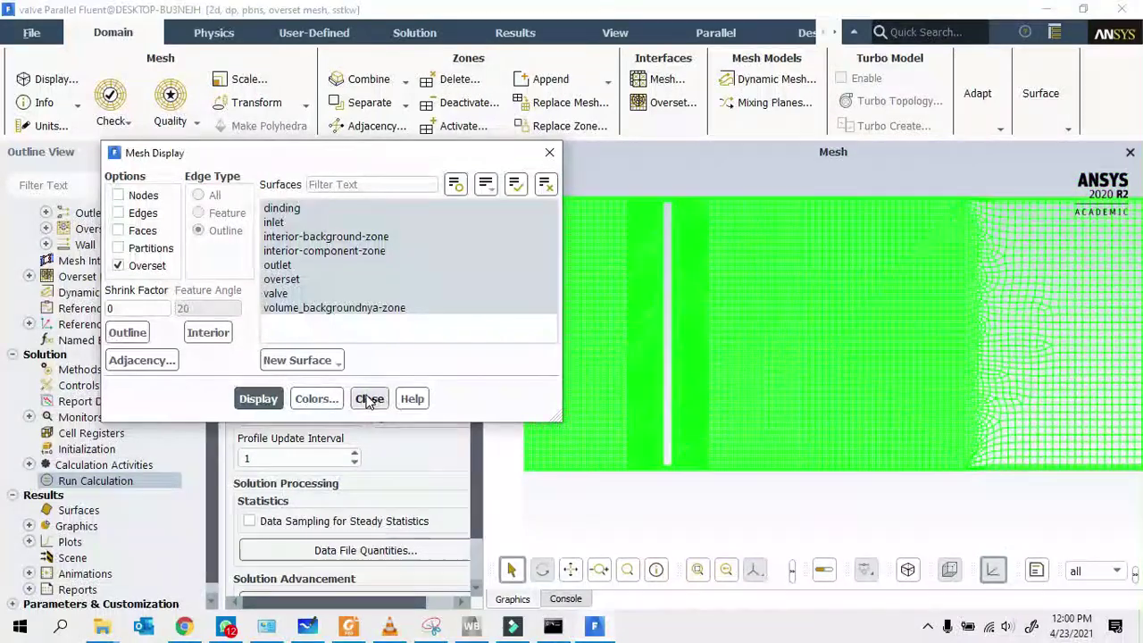
- Close the mesh display settings and review the overset partition statistics in the console
{"action": "left_click", "coordinate": [369, 399]}
{"action": "left_click", "coordinate": [565, 599]}
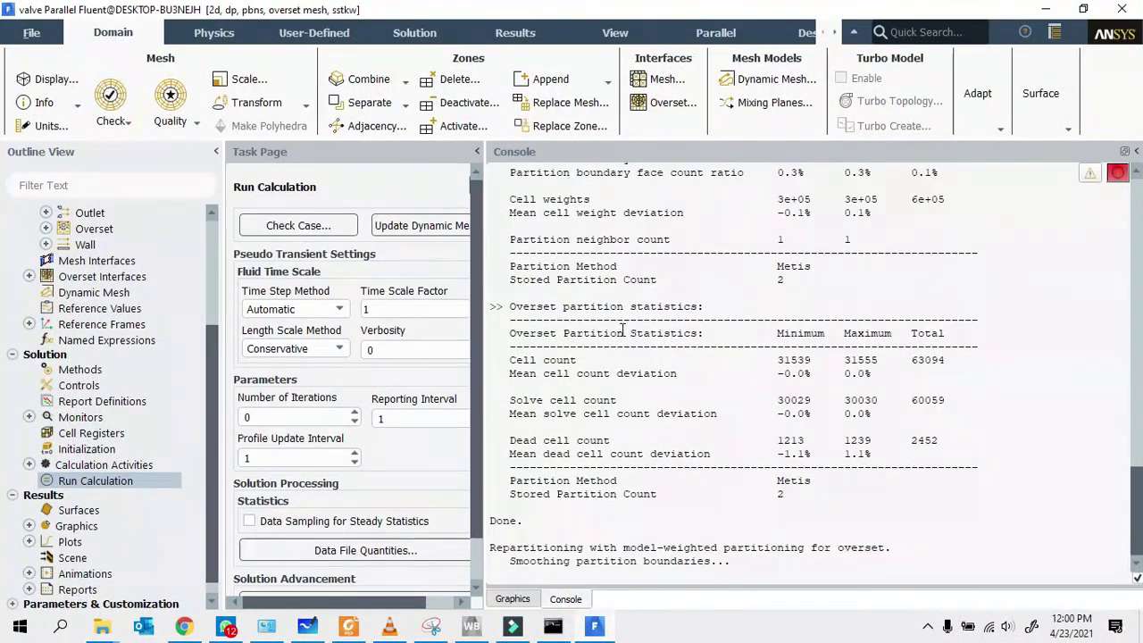
{"action": "left_click_drag", "start_coordinate": [765, 563], "coordinate": [500, 344]}
{"action": "left_click", "coordinate": [587, 578]}
{"action": "left_click", "coordinate": [511, 598]}
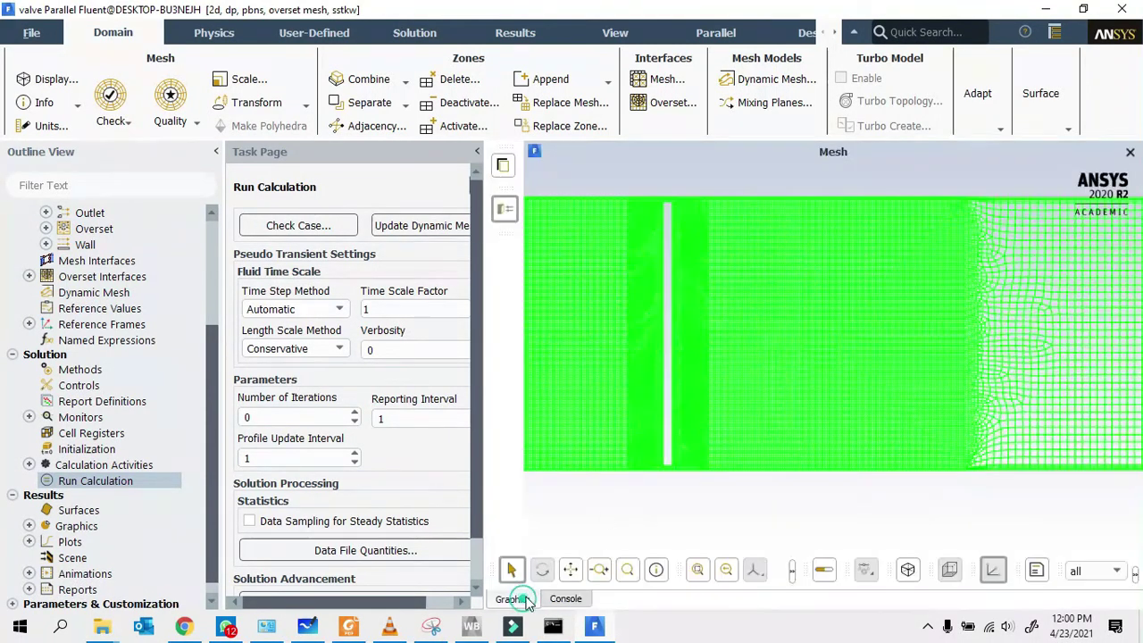
- Inspect the mesh refinement around the valve and recheck the console output
{"action": "scroll", "coordinate": [672, 468], "scroll_direction": "up", "scroll_amount": 4}
{"action": "scroll", "coordinate": [721, 471], "scroll_direction": "down", "scroll_amount": 6}
{"action": "scroll", "coordinate": [732, 348], "scroll_direction": "up", "scroll_amount": 3}
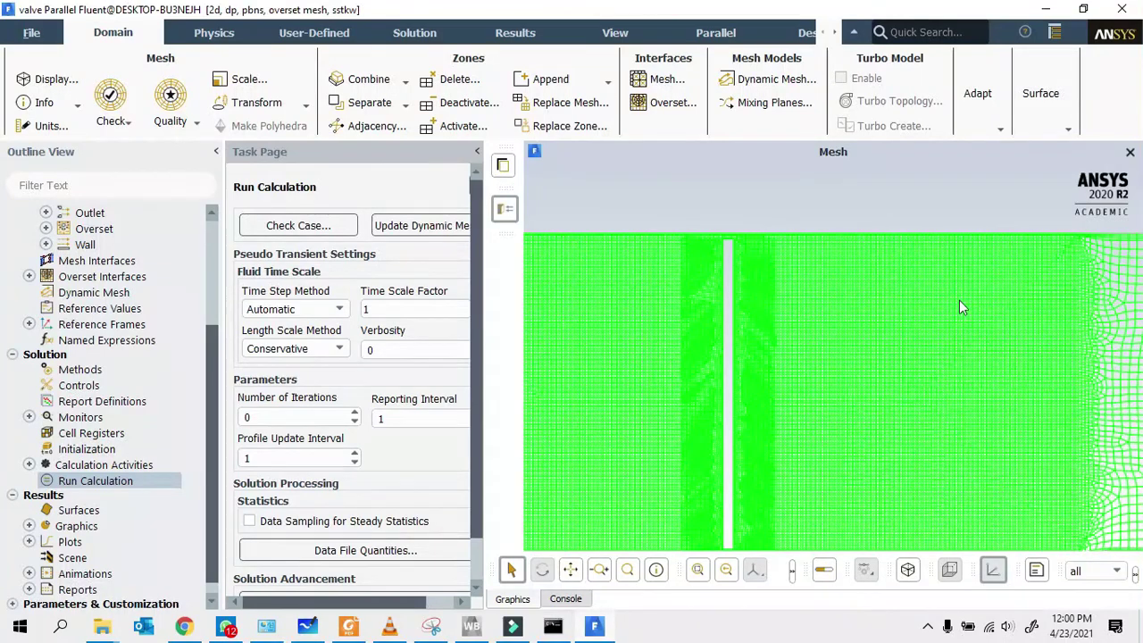
{"action": "scroll", "coordinate": [750, 339], "scroll_direction": "down", "scroll_amount": 2}
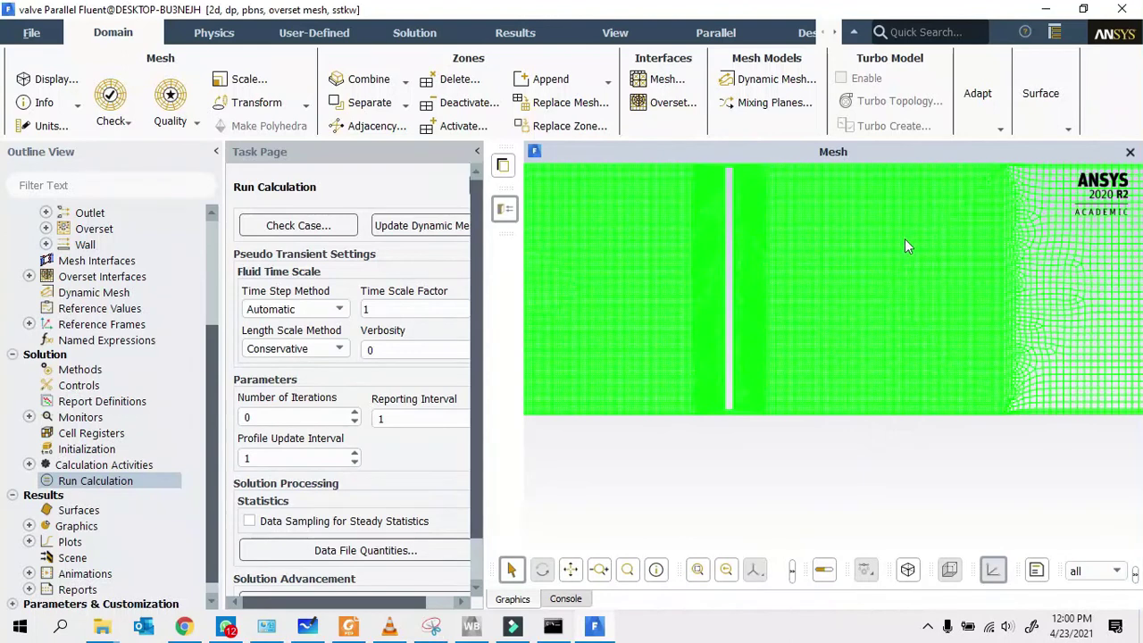
{"action": "scroll", "coordinate": [859, 260], "scroll_direction": "up", "scroll_amount": 2}
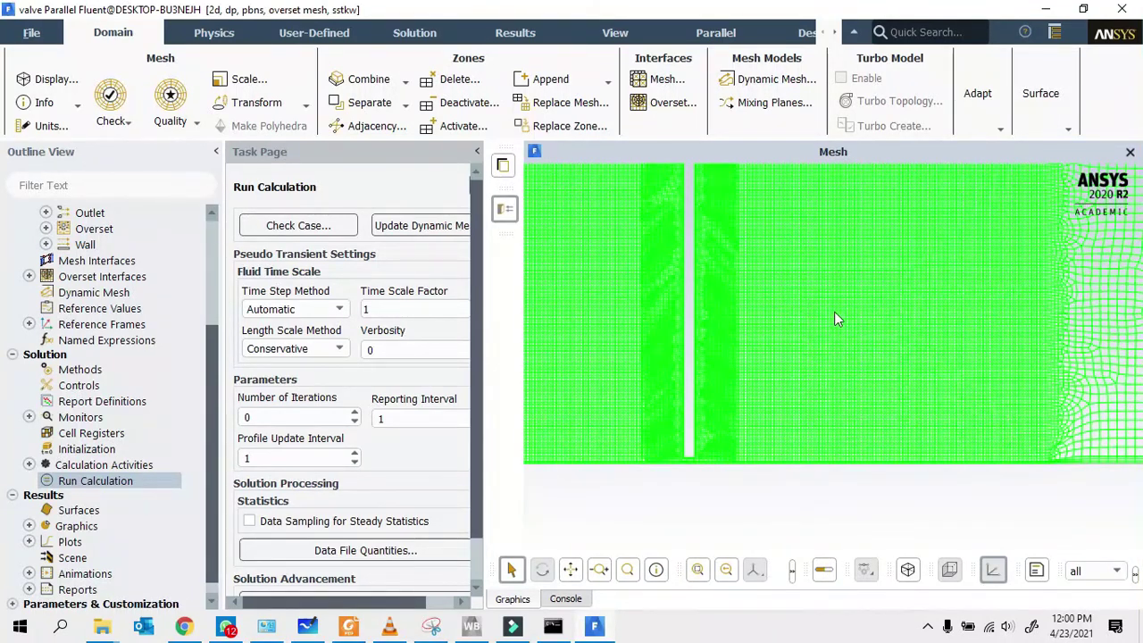
{"action": "scroll", "coordinate": [702, 504], "scroll_direction": "up", "scroll_amount": 3}
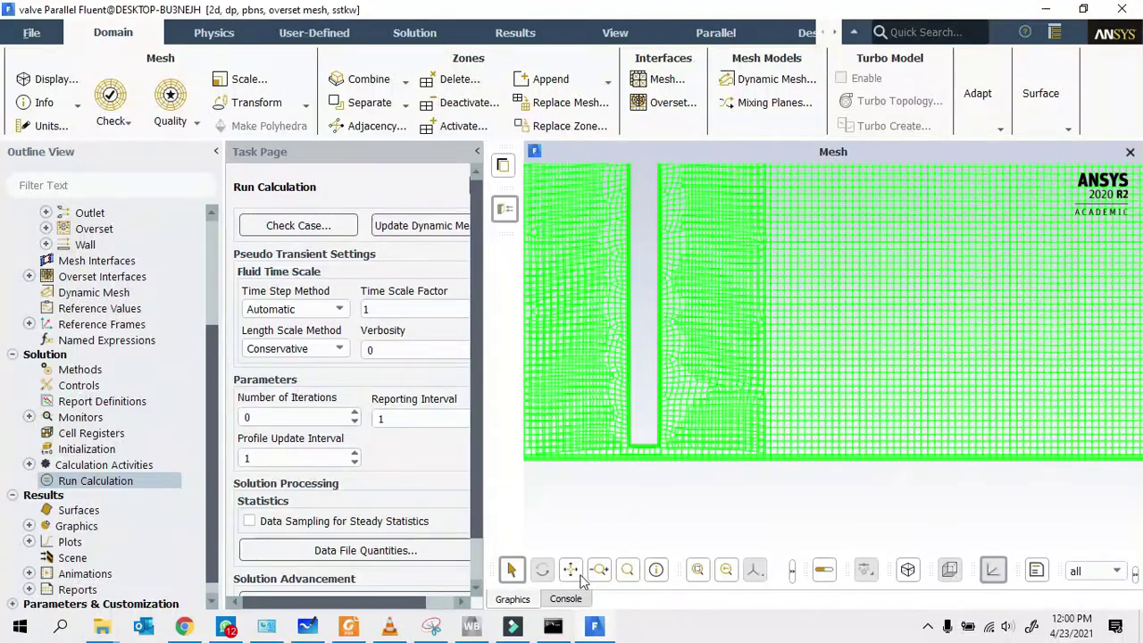
{"action": "left_click", "coordinate": [565, 599]}
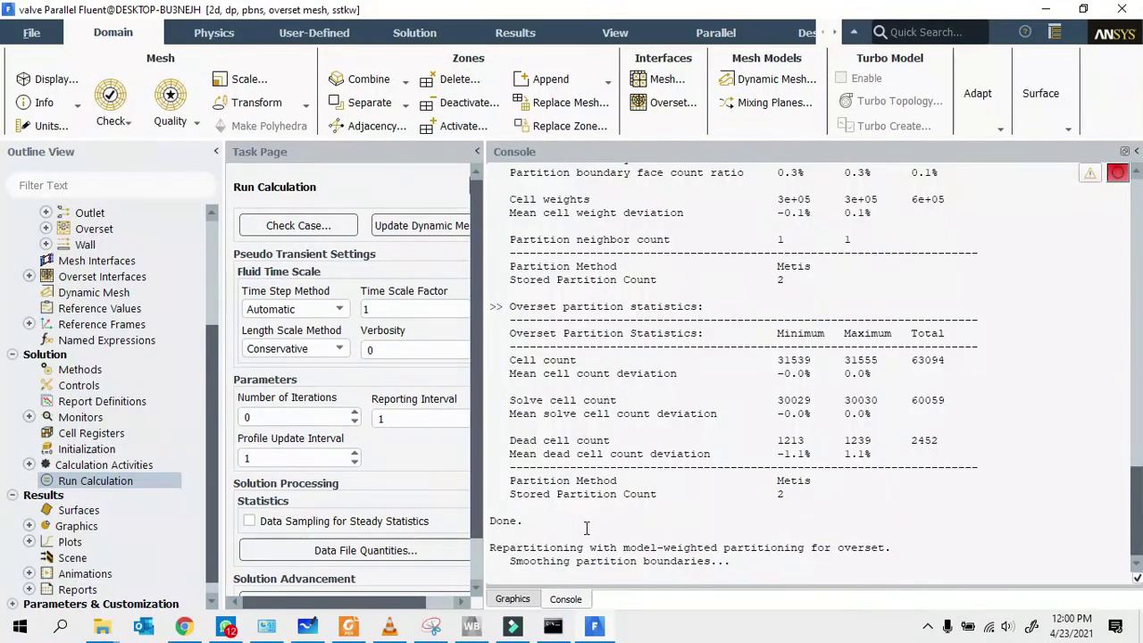
{"action": "left_click", "coordinate": [512, 599]}
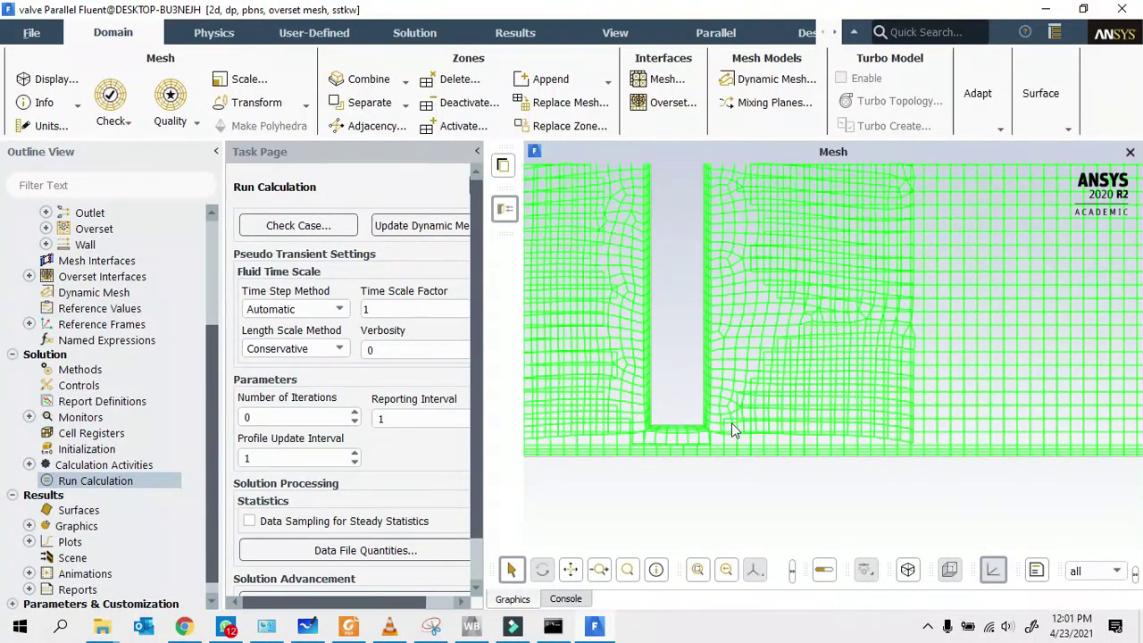
- Examine closely the cells in the narrow gaps between the valve's ends and the pipe walls
{"action": "scroll", "coordinate": [735, 434], "scroll_direction": "up", "scroll_amount": 3}
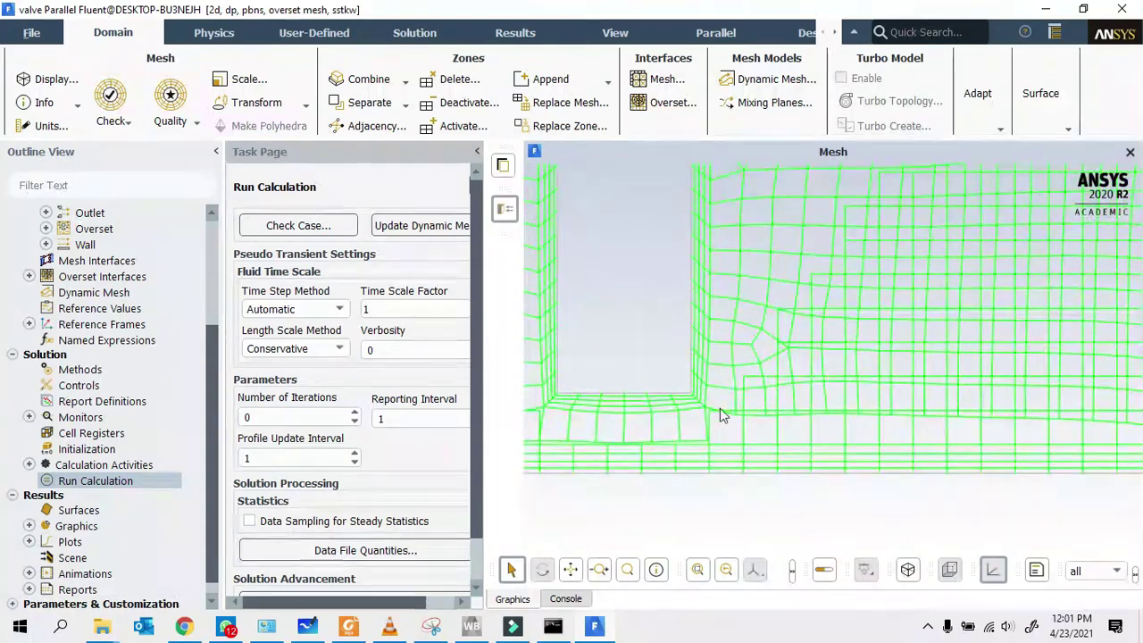
{"action": "scroll", "coordinate": [714, 432], "scroll_direction": "down", "scroll_amount": 4}
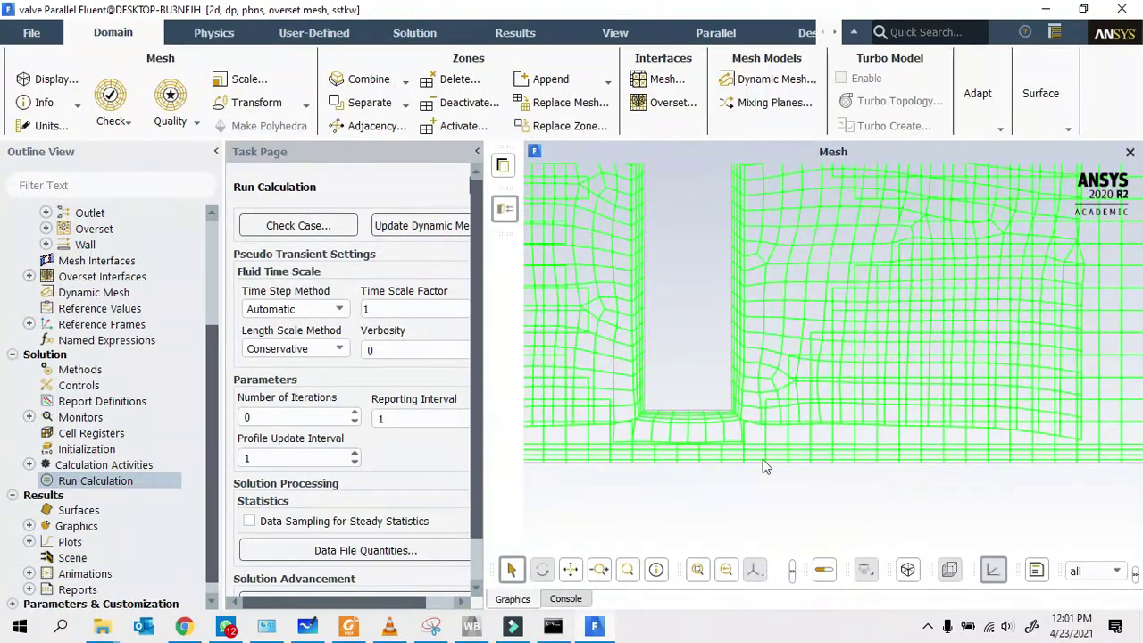
{"action": "scroll", "coordinate": [785, 442], "scroll_direction": "down", "scroll_amount": 5}
{"action": "scroll", "coordinate": [640, 431], "scroll_direction": "down", "scroll_amount": 3}
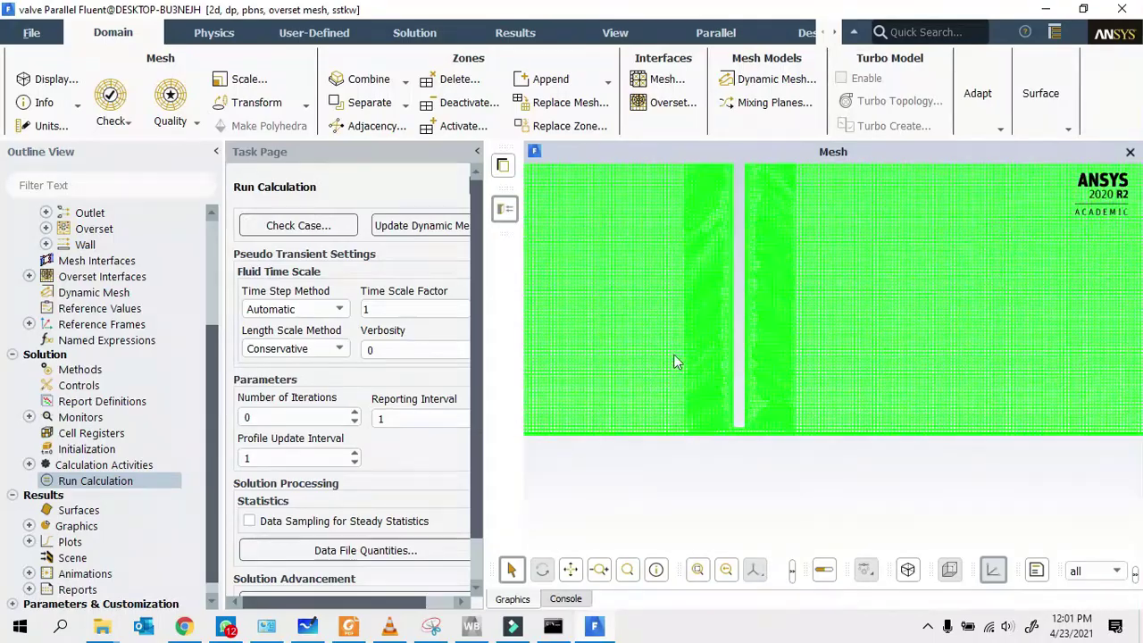
{"action": "scroll", "coordinate": [686, 398], "scroll_direction": "down", "scroll_amount": 2}
{"action": "scroll", "coordinate": [720, 184], "scroll_direction": "up", "scroll_amount": 6}
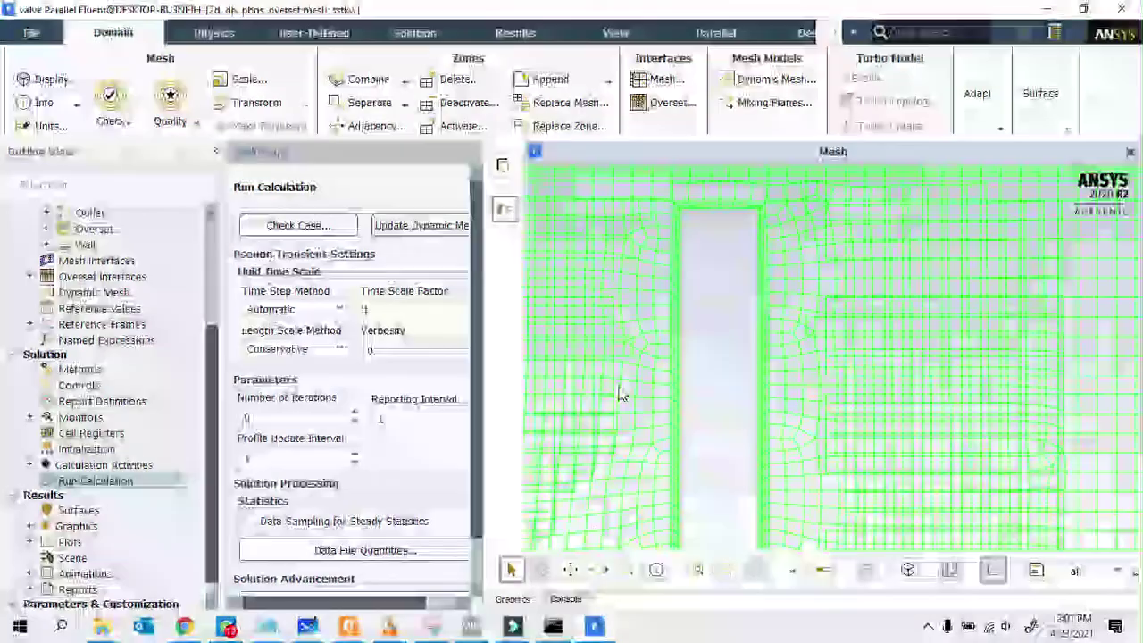
{"action": "left_click", "coordinate": [565, 599]}
{"action": "left_click", "coordinate": [534, 600]}
{"action": "scroll", "coordinate": [705, 293], "scroll_direction": "down", "scroll_amount": 6}
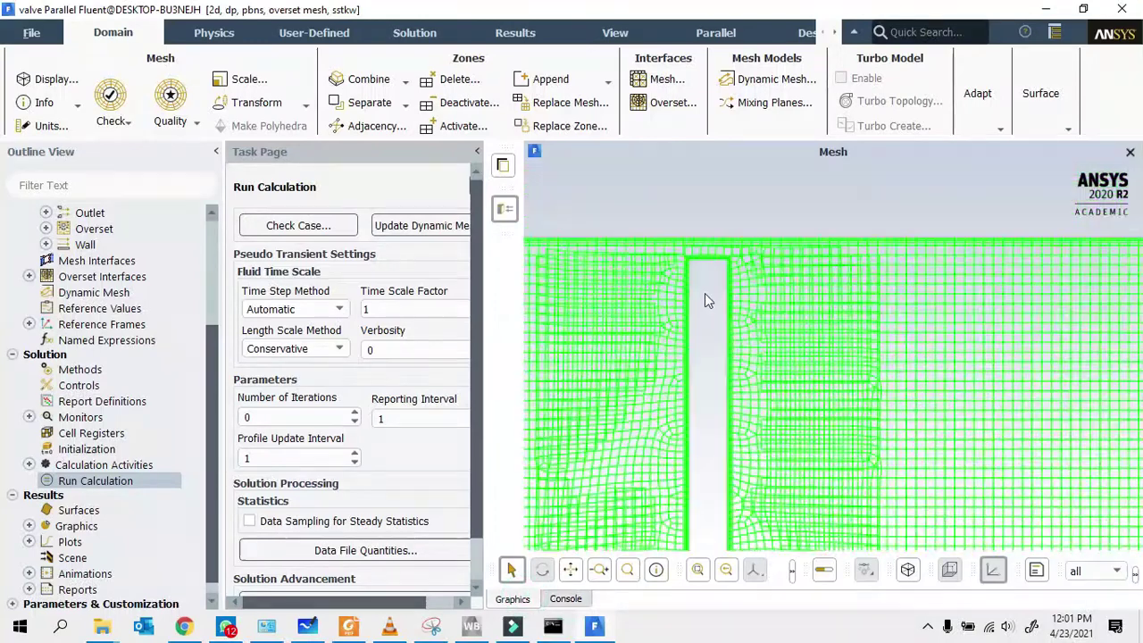
{"action": "scroll", "coordinate": [675, 436], "scroll_direction": "up", "scroll_amount": 3}
- Run the calculation with 100 iterations and review the solver output in the console
{"action": "left_click", "coordinate": [290, 415]}
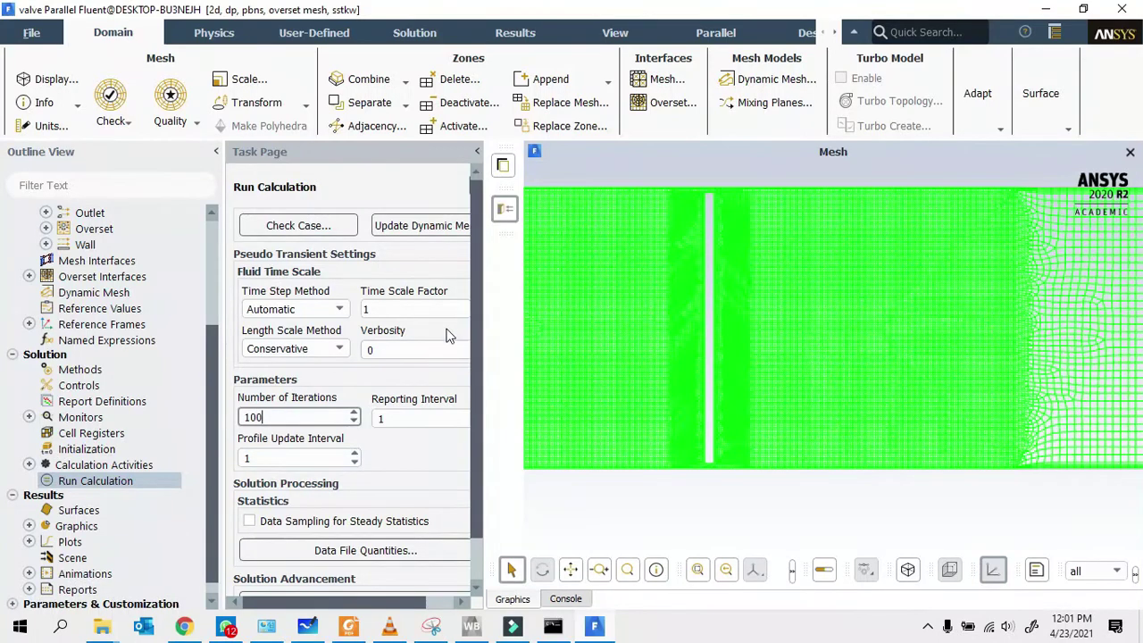
{"action": "scroll", "coordinate": [477, 322], "scroll_direction": "down", "scroll_amount": 2}
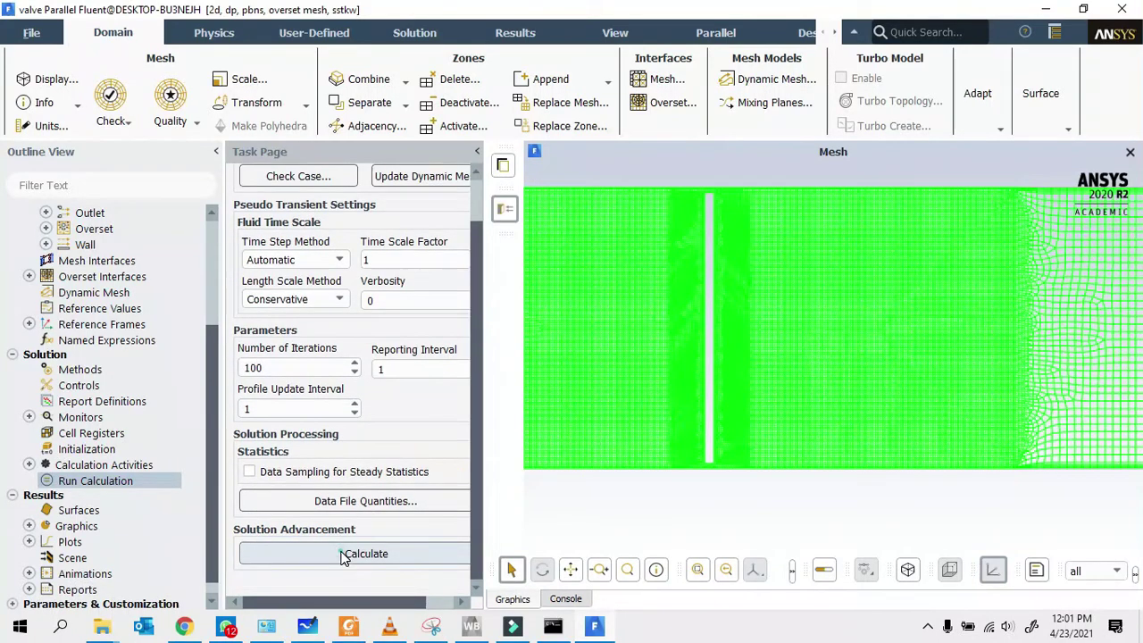
{"action": "left_click", "coordinate": [343, 554]}
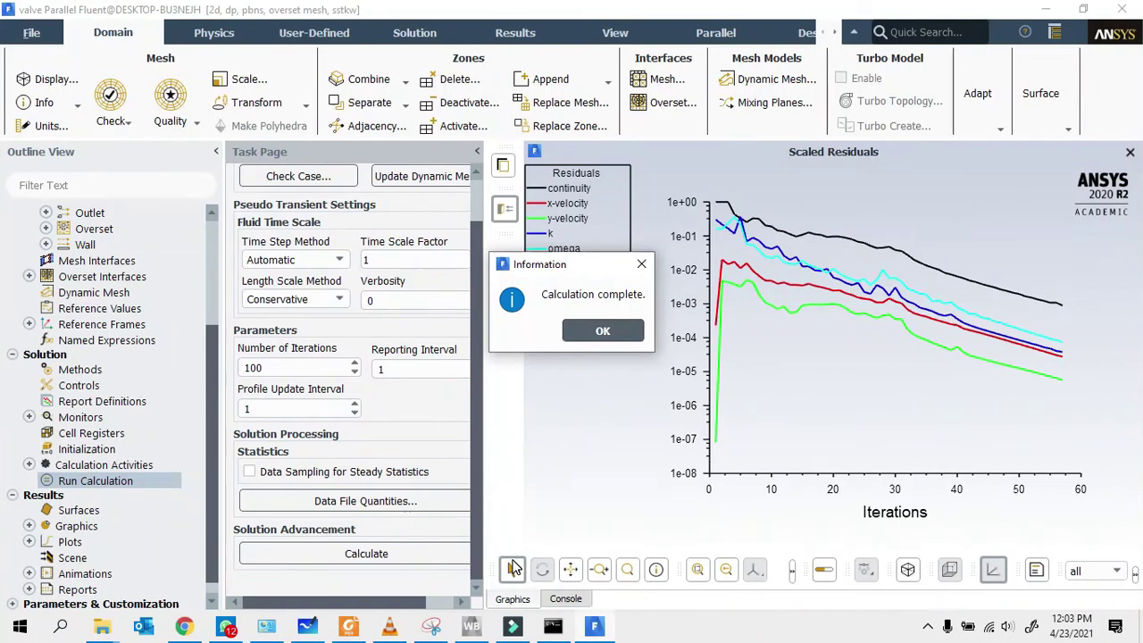
{"action": "left_click", "coordinate": [602, 334]}
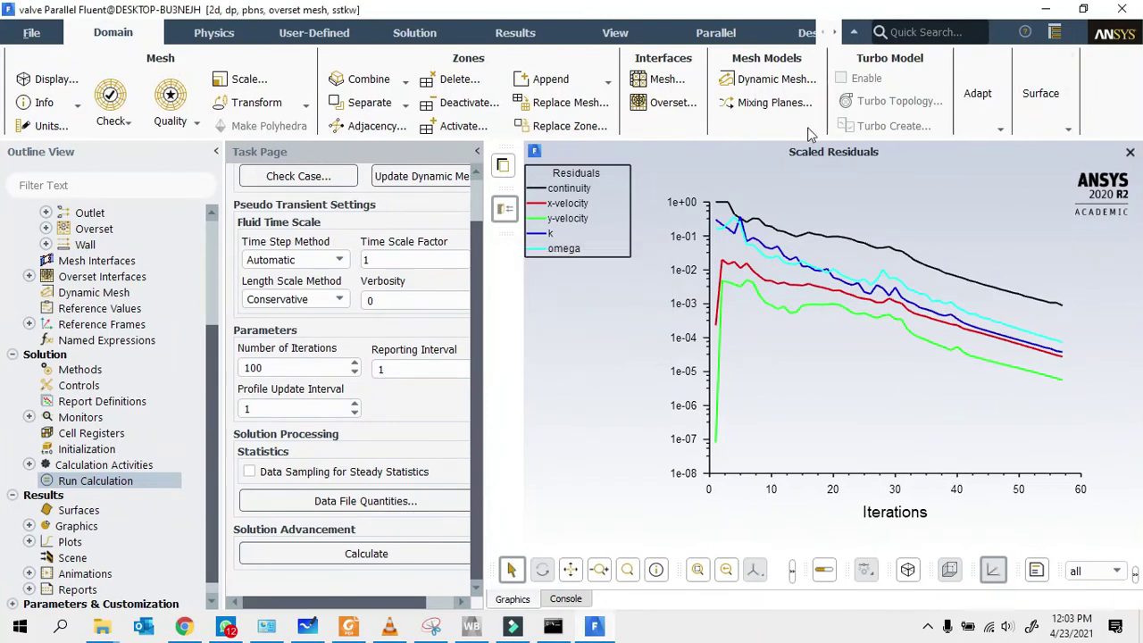
{"action": "left_click", "coordinate": [564, 599]}
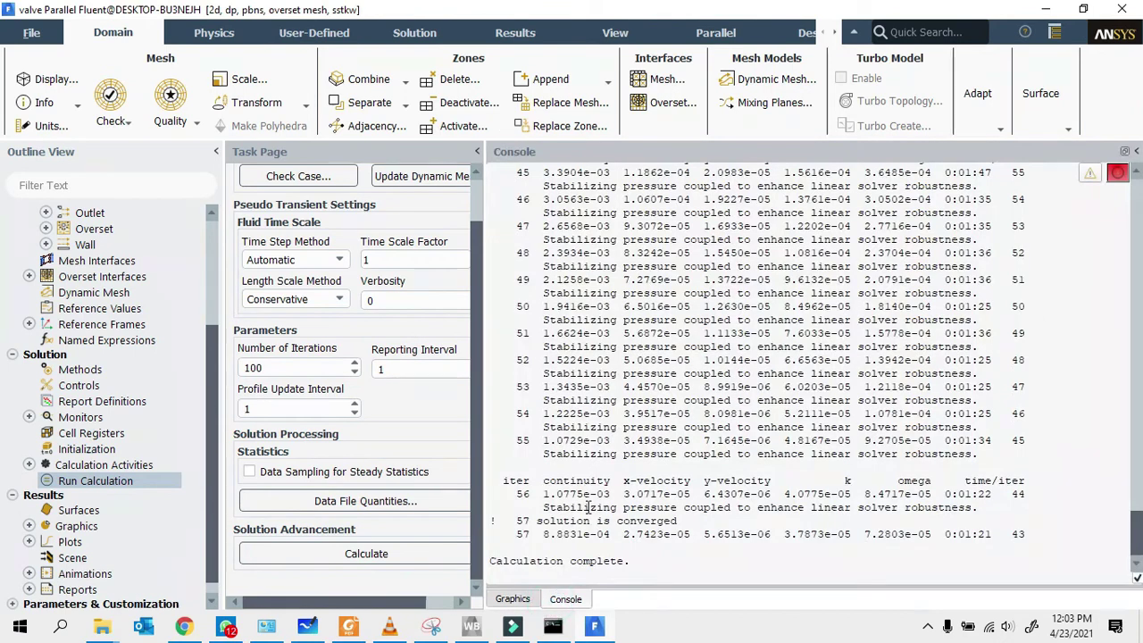
{"action": "left_click", "coordinate": [512, 599]}
- Display filled contours of velocity magnitude in the pipe and around the valve
{"action": "scroll", "coordinate": [90, 429], "scroll_direction": "down", "scroll_amount": 1}
{"action": "left_click", "coordinate": [29, 510]}
{"action": "scroll", "coordinate": [45, 516], "scroll_direction": "down", "scroll_amount": 2}
{"action": "double_click", "coordinate": [96, 462]}
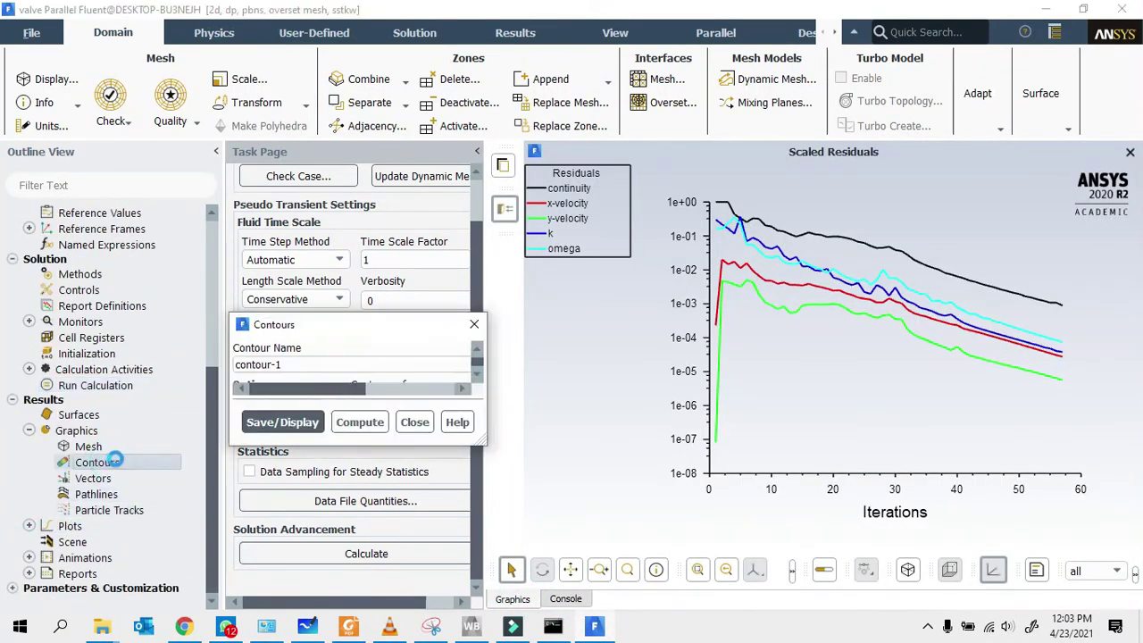
{"action": "left_click", "coordinate": [511, 182]}
{"action": "left_click", "coordinate": [507, 226]}
{"action": "left_click", "coordinate": [494, 488]}
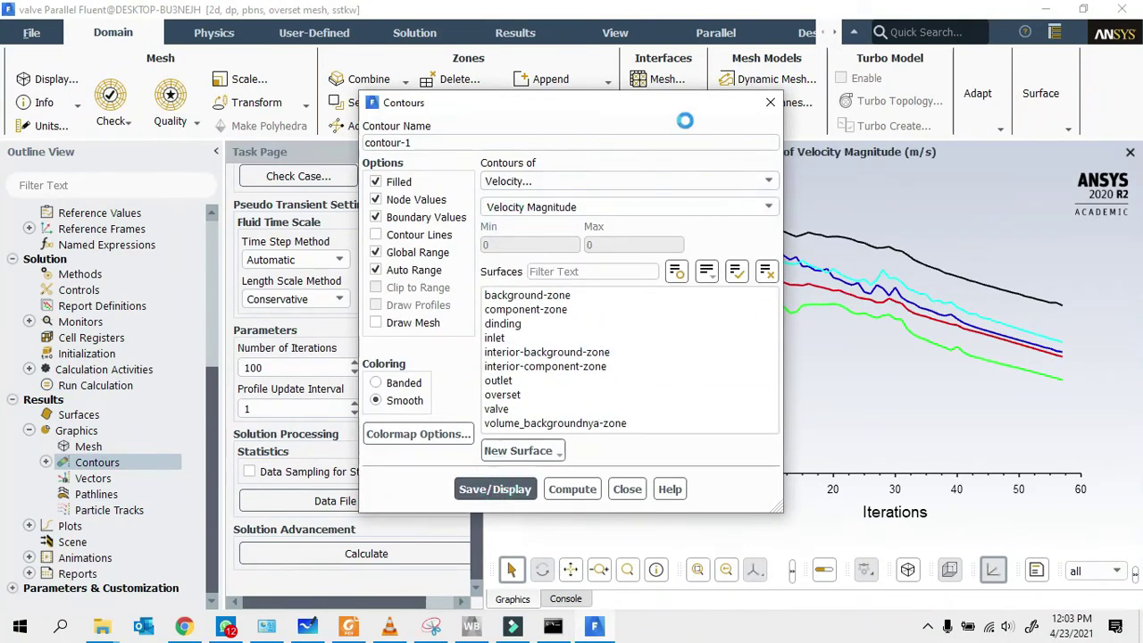
{"action": "left_click_drag", "start_coordinate": [630, 111], "coordinate": [378, 108]}
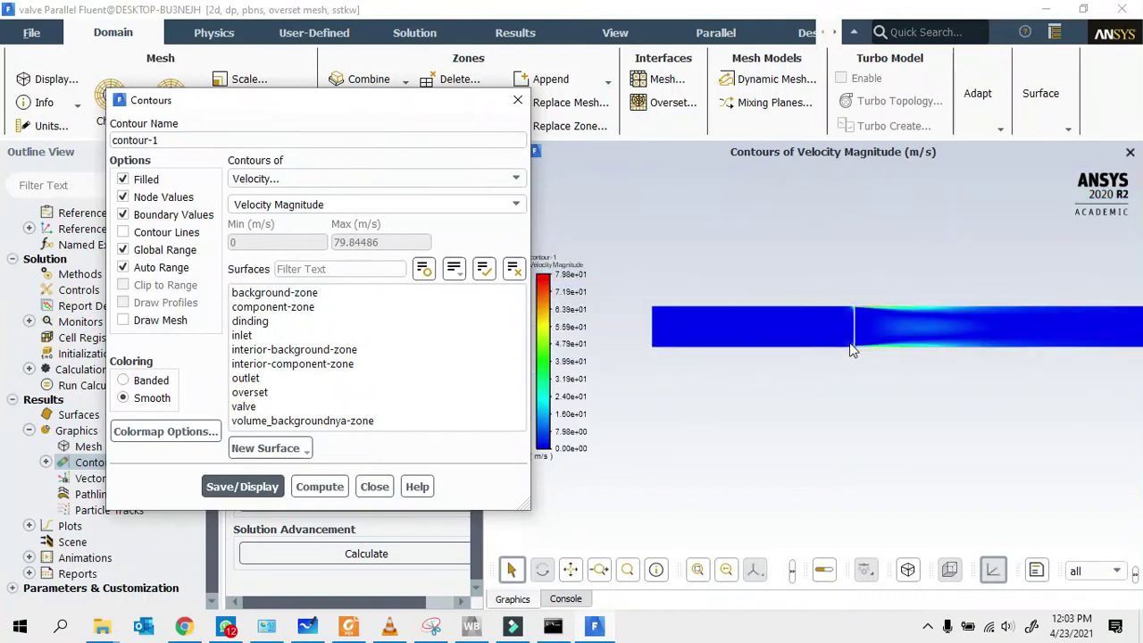
- Display the static pressure contours and examine them closely around the valve
{"action": "left_click", "coordinate": [492, 178]}
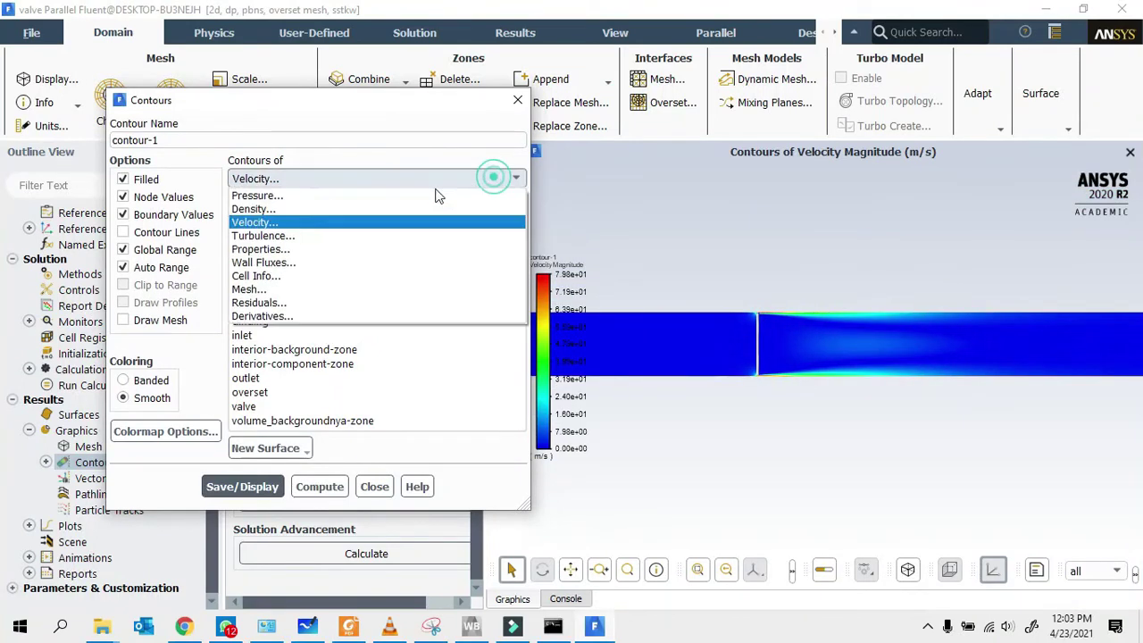
{"action": "left_click", "coordinate": [282, 193]}
{"action": "left_click", "coordinate": [241, 485]}
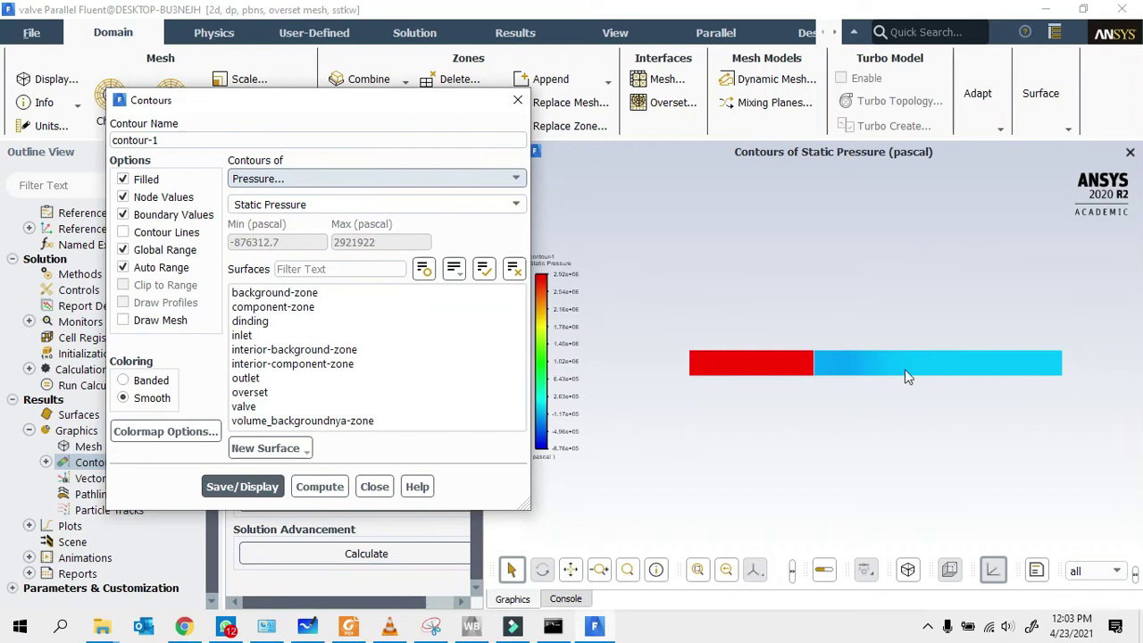
{"action": "scroll", "coordinate": [905, 368], "scroll_direction": "up", "scroll_amount": 5}
{"action": "scroll", "coordinate": [784, 390], "scroll_direction": "up", "scroll_amount": 3}
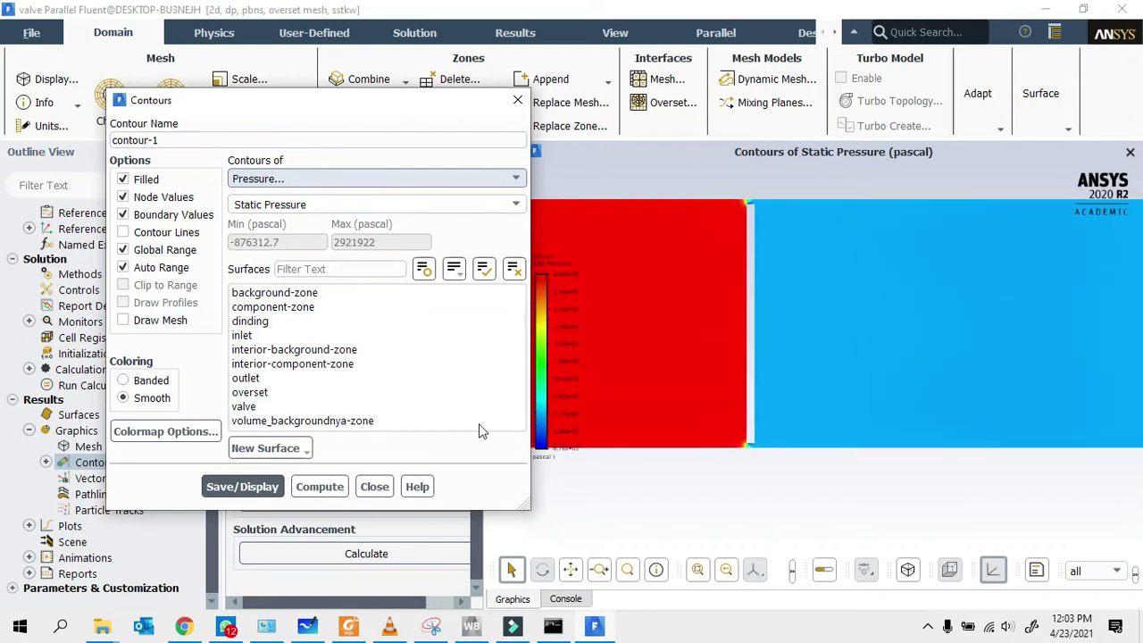
- Set the contour variable back to velocity magnitude, redisplay the contours, and close the contour settings
{"action": "left_click", "coordinate": [404, 181]}
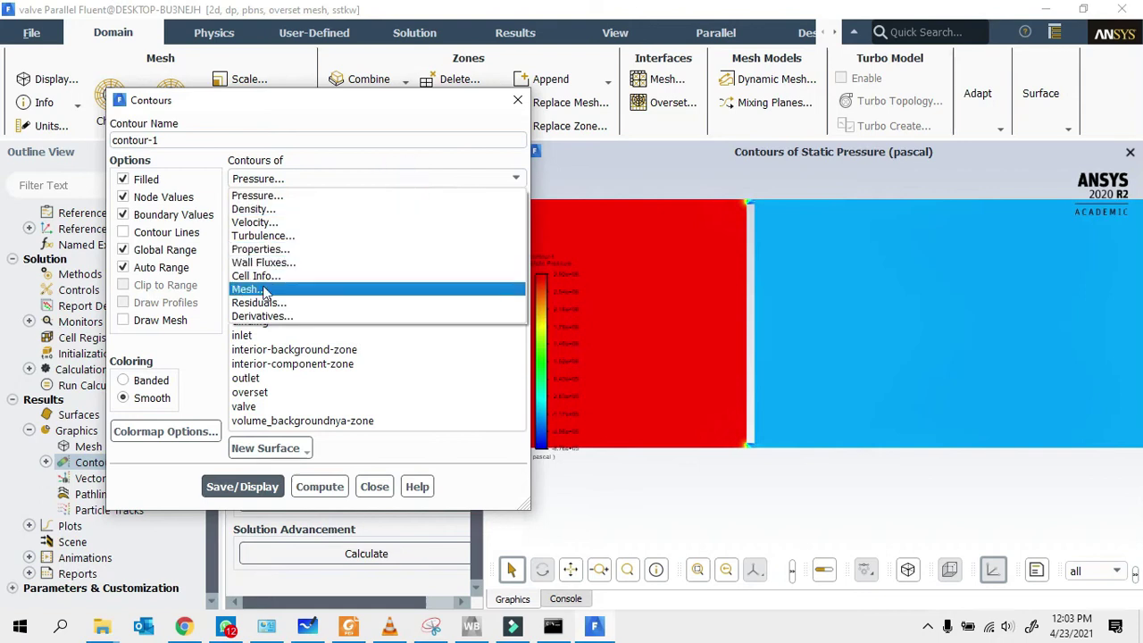
{"action": "left_click", "coordinate": [254, 222]}
{"action": "left_click", "coordinate": [242, 486]}
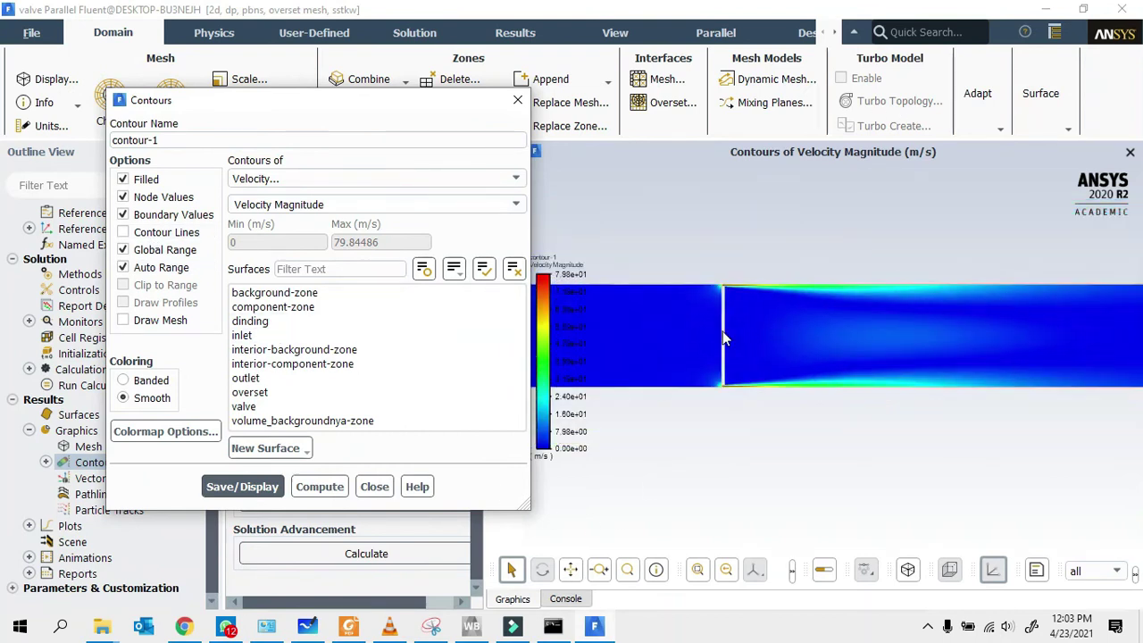
{"action": "left_click", "coordinate": [374, 486]}
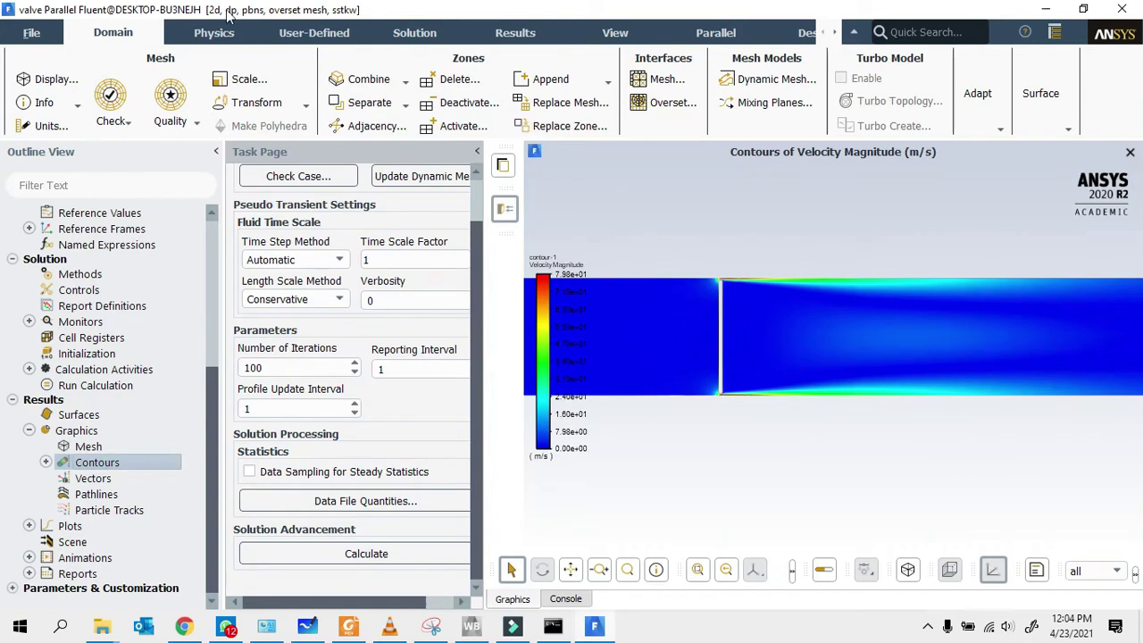
- Set the solver time to Transient and open the Compiled UDFs settings
{"action": "left_click", "coordinate": [313, 32]}
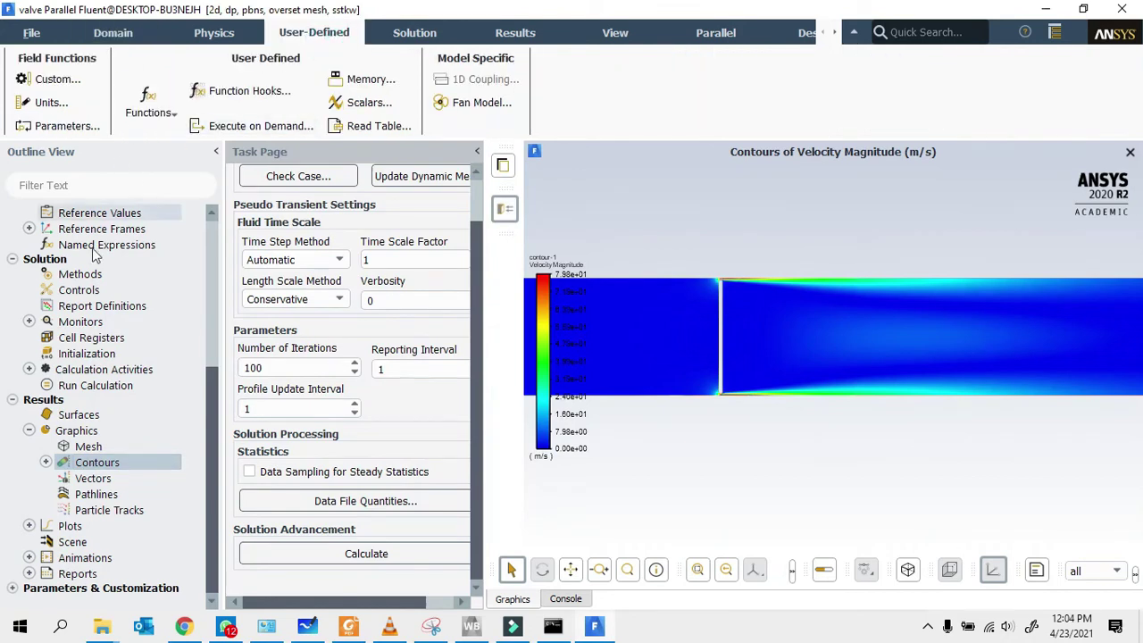
{"action": "scroll", "coordinate": [111, 250], "scroll_direction": "up", "scroll_amount": 5}
{"action": "left_click", "coordinate": [109, 226]}
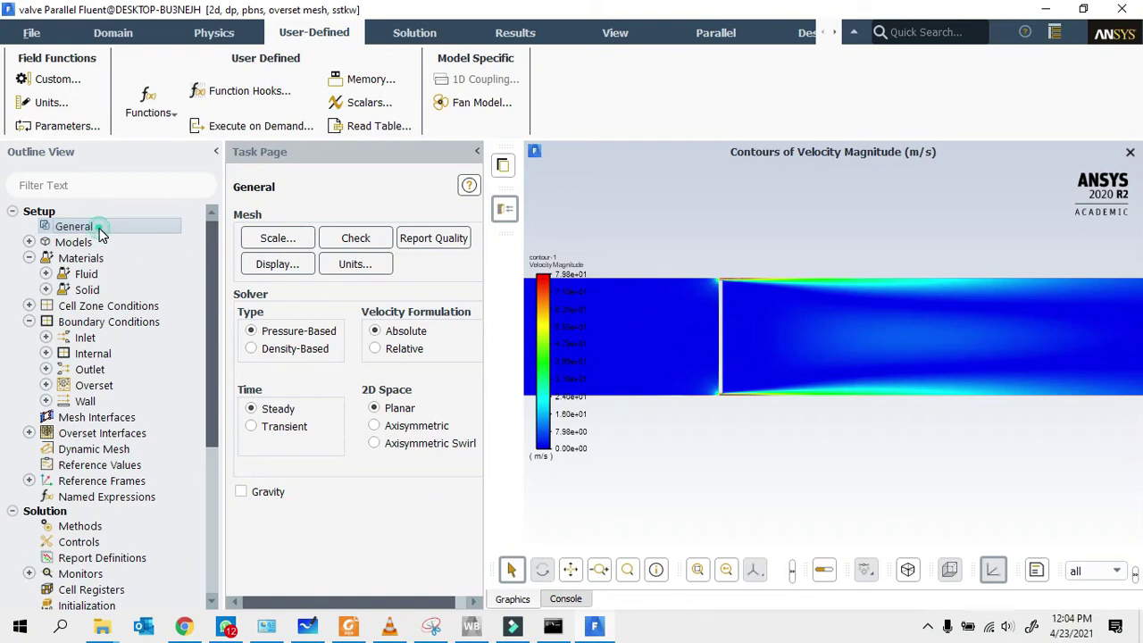
{"action": "left_click", "coordinate": [253, 425]}
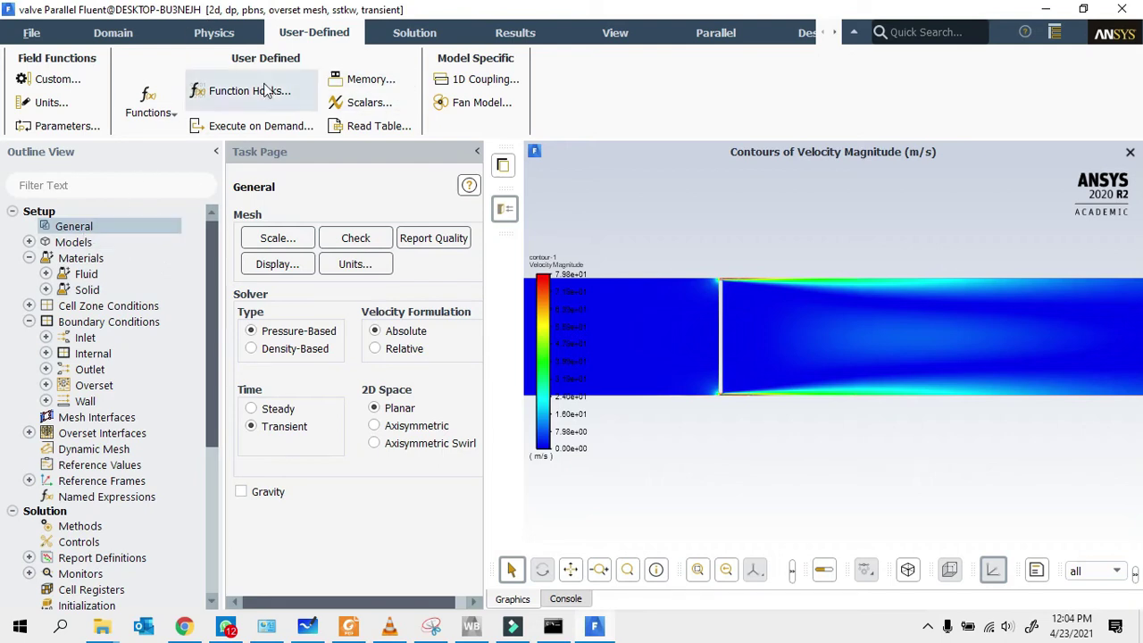
{"action": "left_click", "coordinate": [152, 106]}
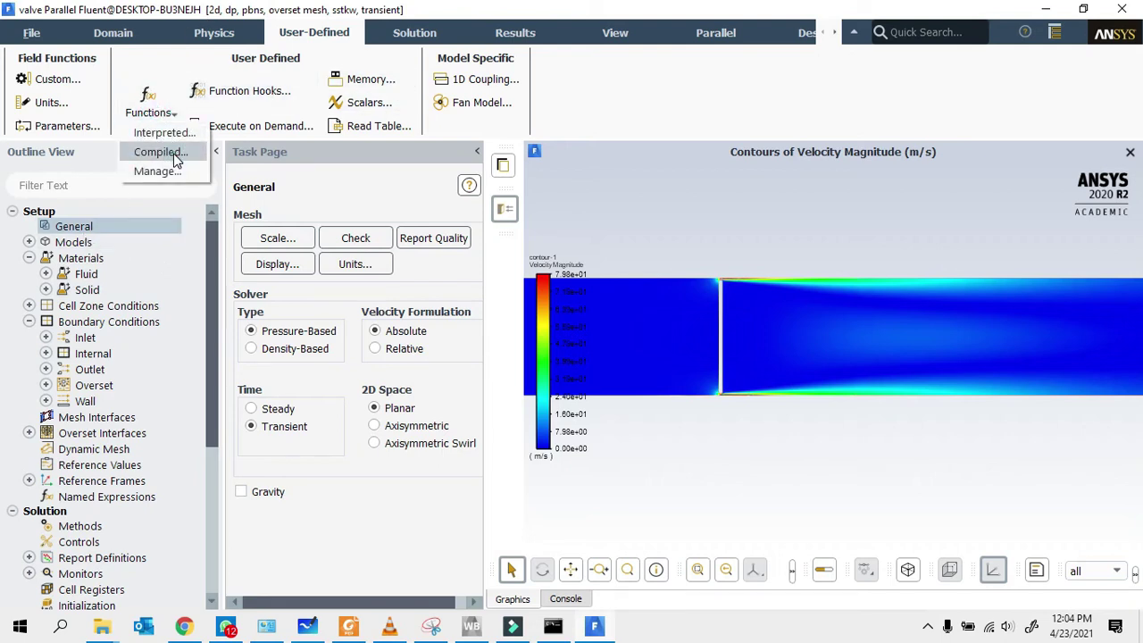
{"action": "left_click", "coordinate": [170, 154]}
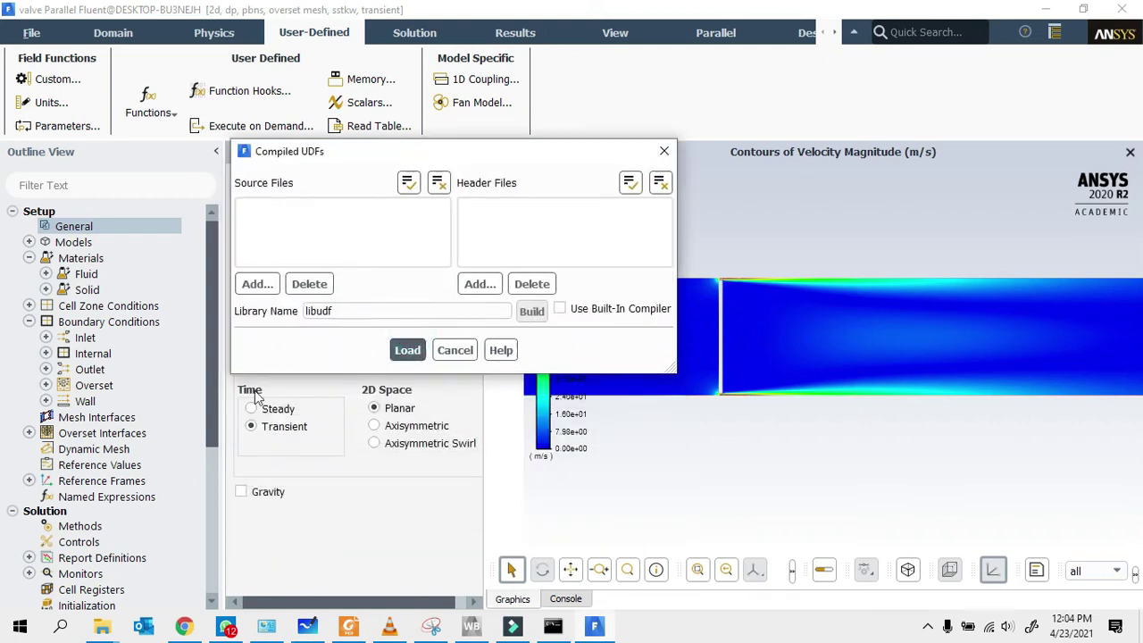
- Switch to File Explorer and open udfnya.c from the fileSImulasi folder in Notepad++
{"action": "left_click", "coordinate": [118, 628]}
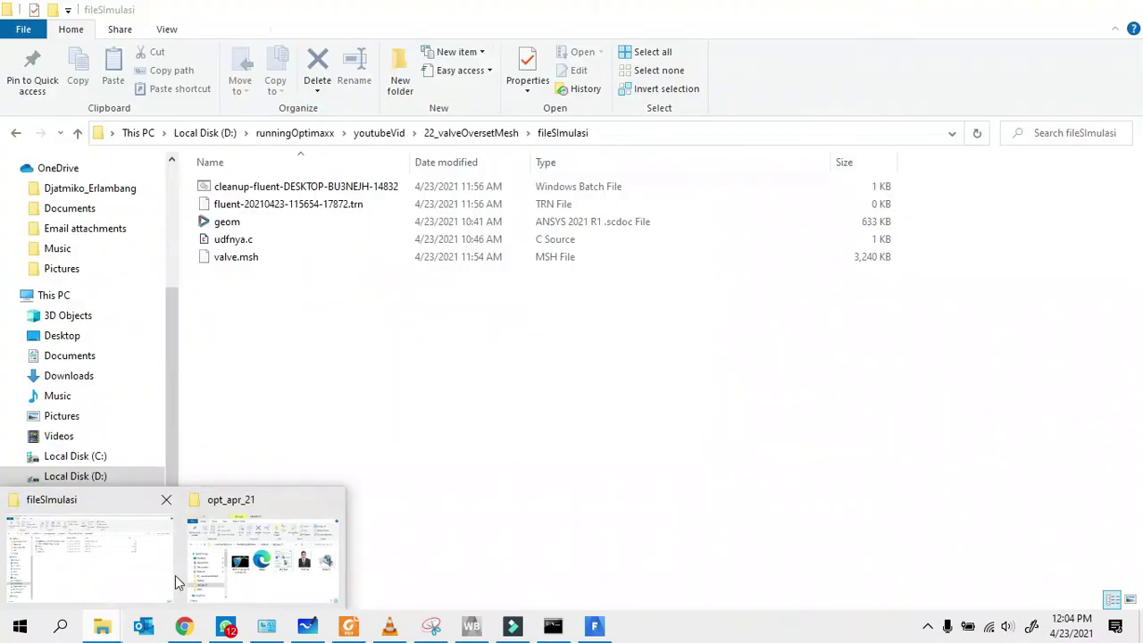
{"action": "left_click", "coordinate": [115, 572]}
{"action": "left_click", "coordinate": [250, 239]}
{"action": "right_click", "coordinate": [238, 240]}
{"action": "left_click", "coordinate": [321, 266]}
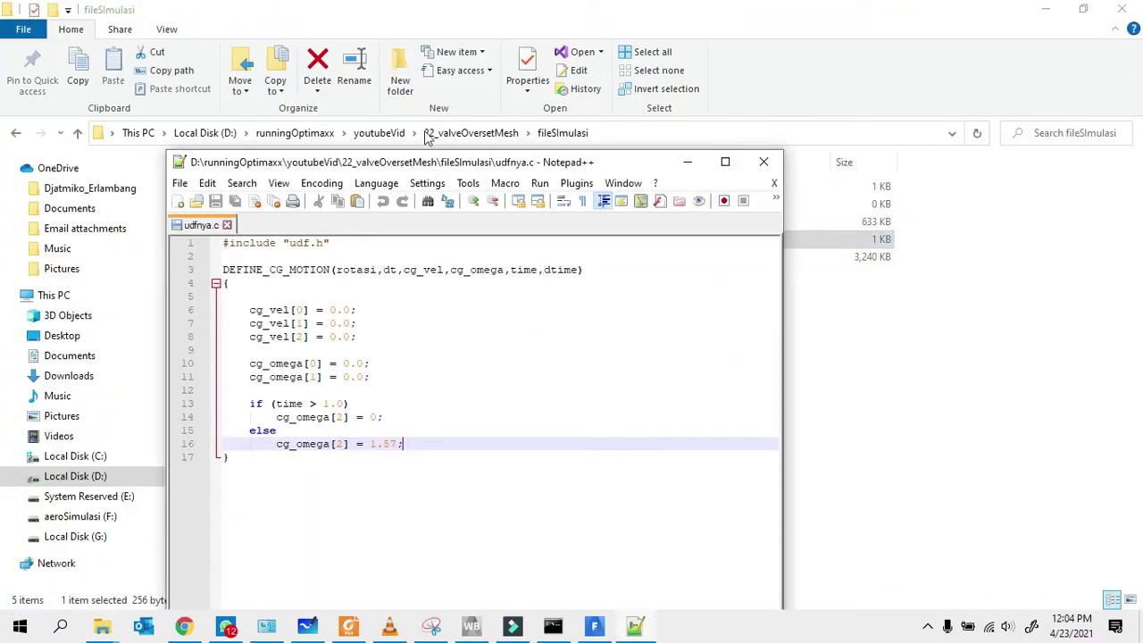
{"action": "left_click_drag", "start_coordinate": [395, 156], "coordinate": [399, 46]}
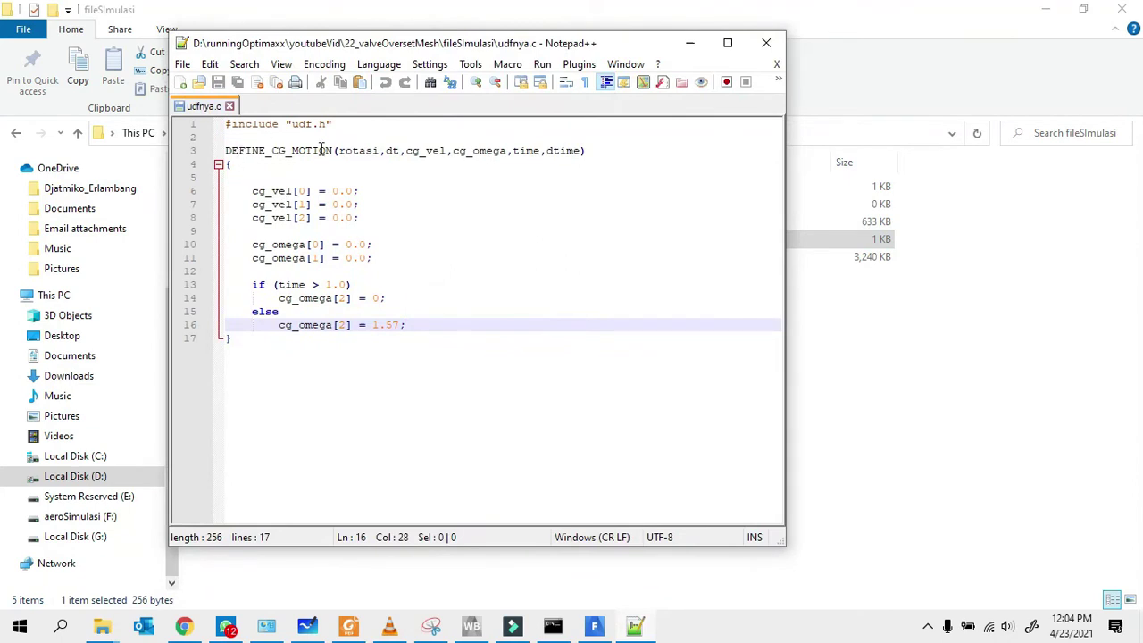
- Capture a rectangular snip of the udfnya.c code window with Snipping Tool
{"action": "left_click", "coordinate": [431, 630]}
{"action": "left_click", "coordinate": [265, 57]}
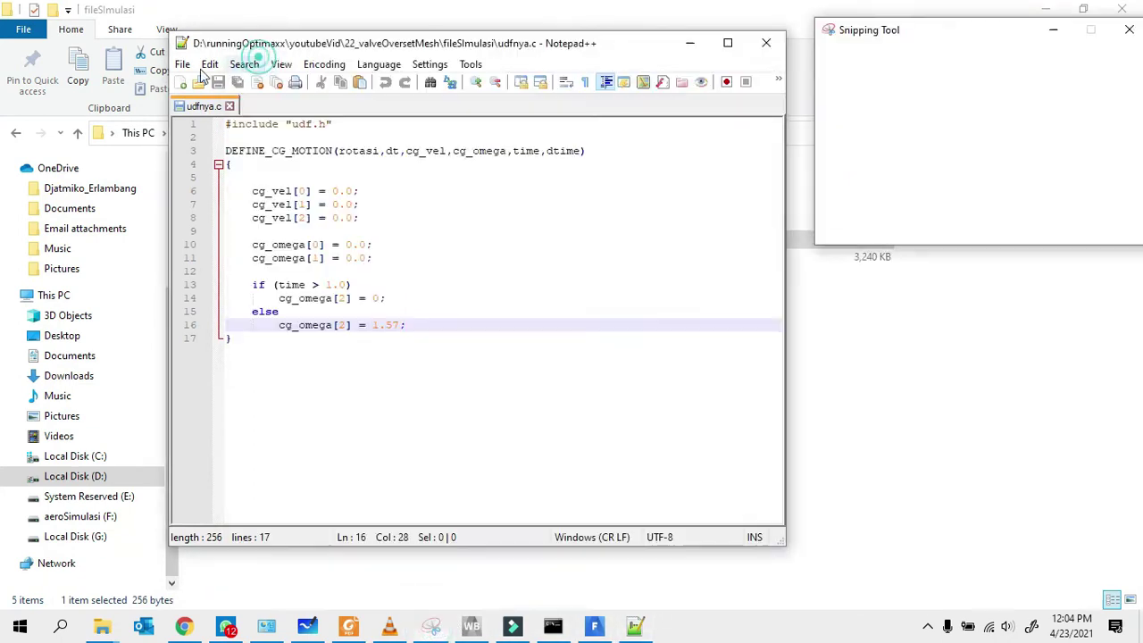
{"action": "left_click_drag", "start_coordinate": [172, 34], "coordinate": [783, 546]}
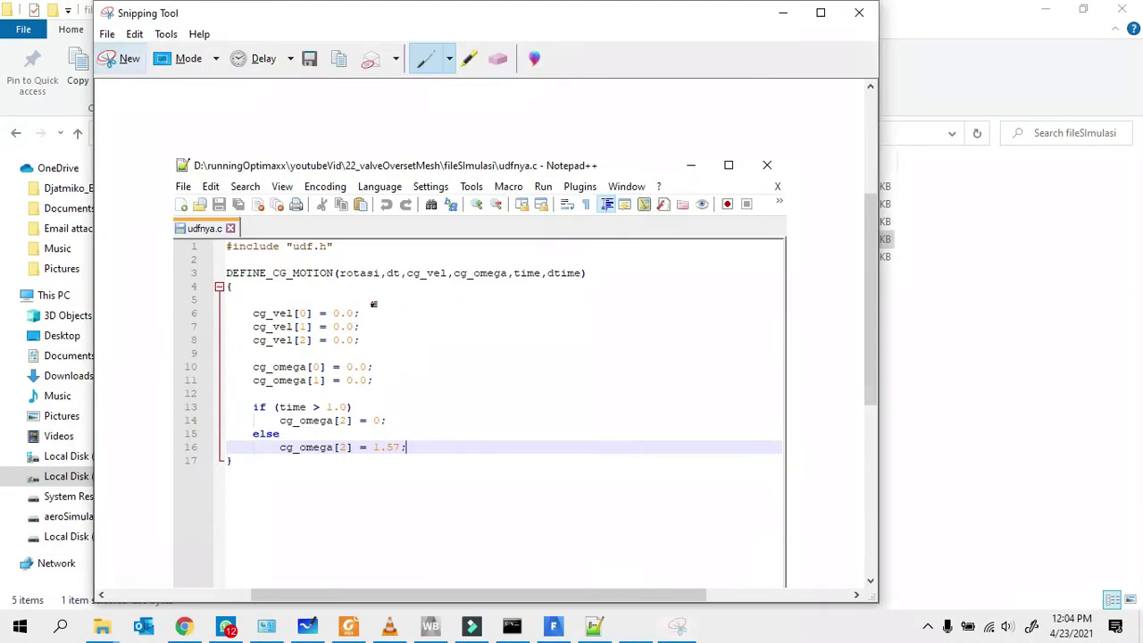
- Annotate the underlined cg_vel[0] line with "Vx=0.0" and sketch the upright rectangular valve with its centre point beside the code
{"action": "left_click_drag", "start_coordinate": [368, 219], "coordinate": [437, 218]}
{"action": "left_click", "coordinate": [420, 226]}
{"action": "left_click_drag", "start_coordinate": [253, 230], "coordinate": [313, 230]}
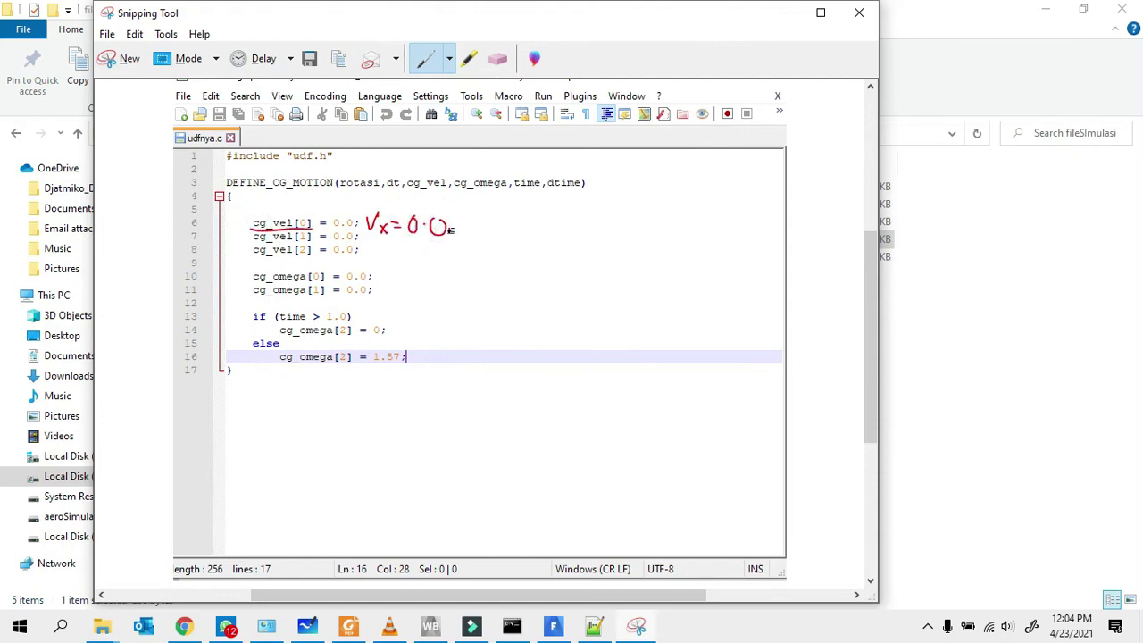
{"action": "mouse_move", "coordinate": [603, 246]}
{"action": "left_mouse_down"}
{"action": "mouse_move", "coordinate": [609, 305]}
{"action": "mouse_move", "coordinate": [612, 236]}
{"action": "mouse_move", "coordinate": [632, 285]}
{"action": "mouse_move", "coordinate": [609, 320]}
{"action": "left_mouse_up"}
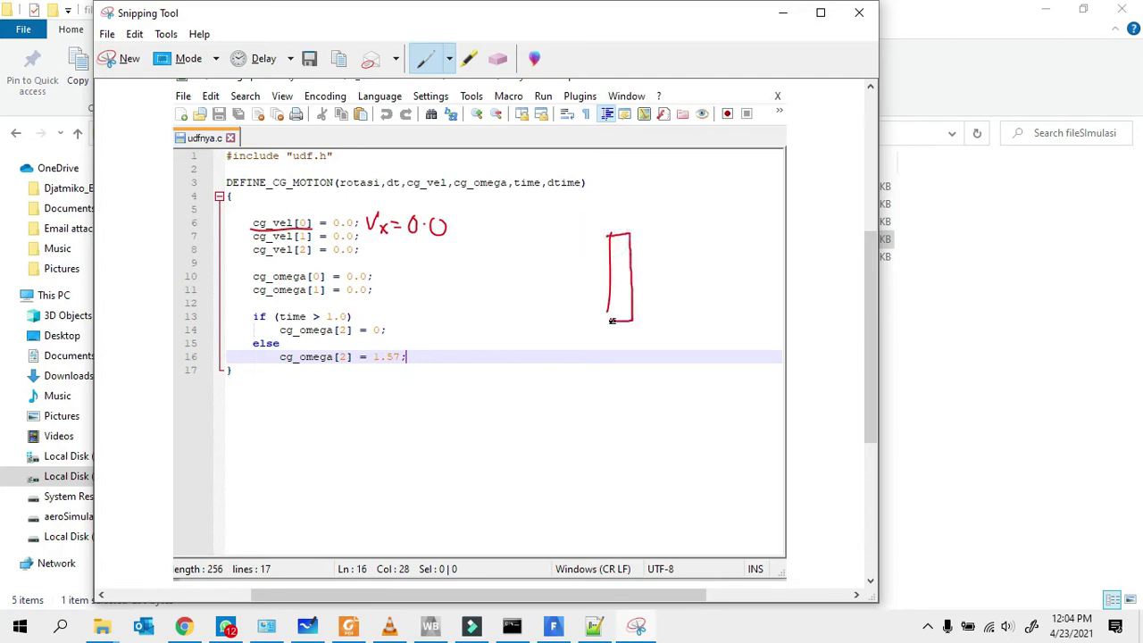
{"action": "left_click", "coordinate": [621, 276]}
- Underline cg_vel[1] and cg_vel[2] in the snip and tick the cg_vel[1] line
{"action": "left_click_drag", "start_coordinate": [252, 242], "coordinate": [312, 242]}
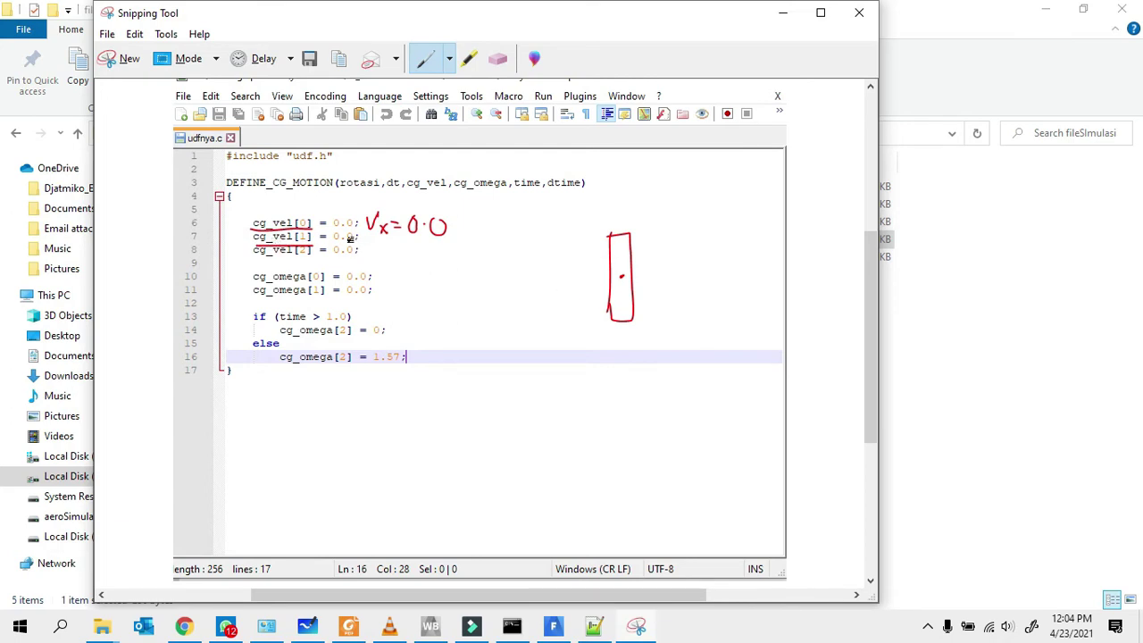
{"action": "left_click_drag", "start_coordinate": [361, 237], "coordinate": [372, 233]}
{"action": "left_click_drag", "start_coordinate": [254, 254], "coordinate": [311, 251]}
- Sketch the coordinate axes next to the valve and label them x, y and z
{"action": "mouse_move", "coordinate": [643, 245]}
{"action": "left_mouse_down"}
{"action": "mouse_move", "coordinate": [676, 284]}
{"action": "mouse_move", "coordinate": [712, 282]}
{"action": "left_mouse_up"}
{"action": "mouse_move", "coordinate": [633, 257]}
{"action": "left_mouse_down"}
{"action": "mouse_move", "coordinate": [639, 242]}
{"action": "mouse_move", "coordinate": [657, 257]}
{"action": "left_mouse_up"}
{"action": "left_click_drag", "start_coordinate": [637, 217], "coordinate": [643, 229]}
{"action": "left_click_drag", "start_coordinate": [649, 215], "coordinate": [639, 237]}
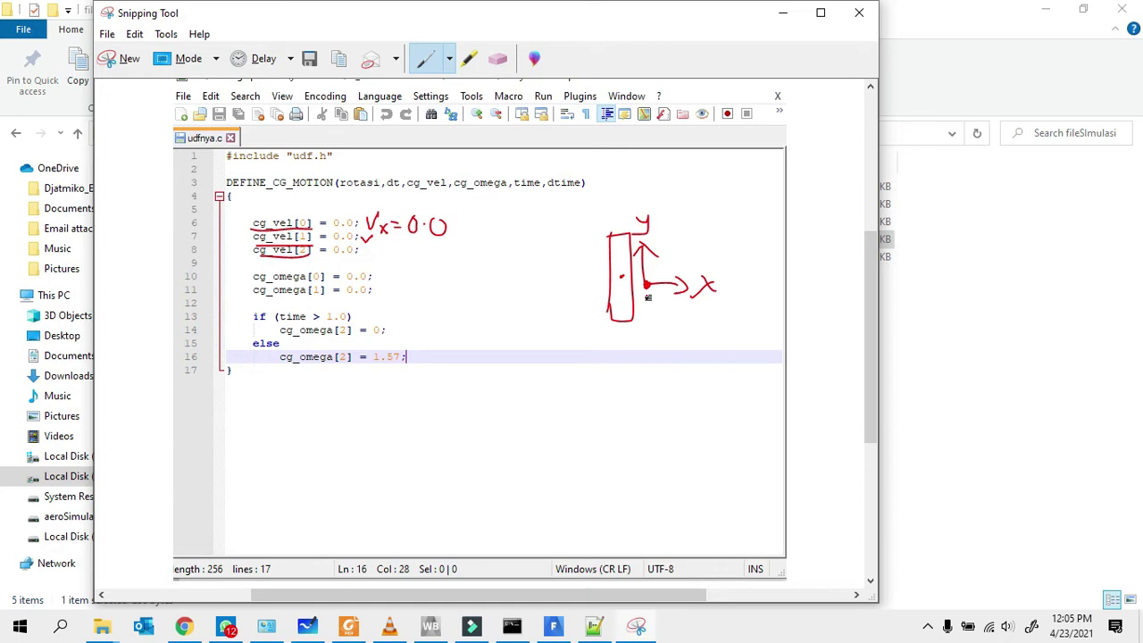
{"action": "left_click_drag", "start_coordinate": [644, 298], "coordinate": [662, 312]}
- Draw a counterclockwise rotation arrow over the valve and tick the cg_omega[0] and cg_omega[1] lines
{"action": "mouse_move", "coordinate": [612, 234]}
{"action": "left_mouse_down"}
{"action": "mouse_move", "coordinate": [606, 304]}
{"action": "mouse_move", "coordinate": [607, 269]}
{"action": "left_mouse_up"}
{"action": "mouse_move", "coordinate": [379, 276]}
{"action": "left_mouse_down"}
{"action": "mouse_move", "coordinate": [394, 272]}
{"action": "mouse_move", "coordinate": [393, 284]}
{"action": "left_mouse_up"}
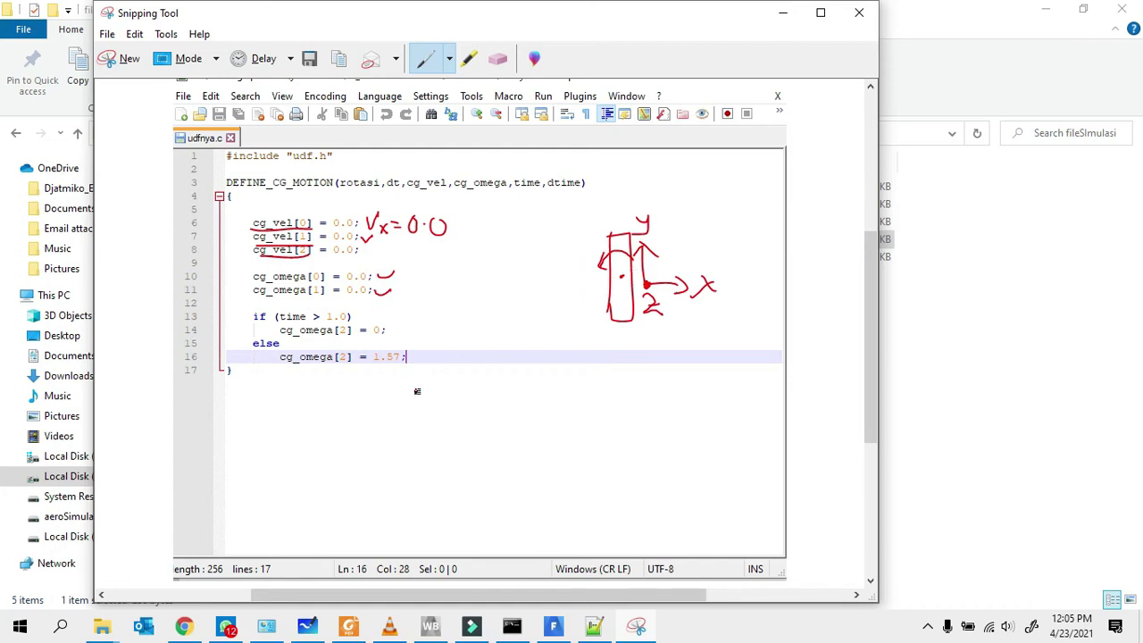
- Sketch a timeline below the code with 0 s and 1 s marks and arrows for the periods before and after 1 s
{"action": "mouse_move", "coordinate": [460, 404]}
{"action": "left_mouse_down"}
{"action": "mouse_move", "coordinate": [630, 402]}
{"action": "mouse_move", "coordinate": [603, 411]}
{"action": "left_mouse_up"}
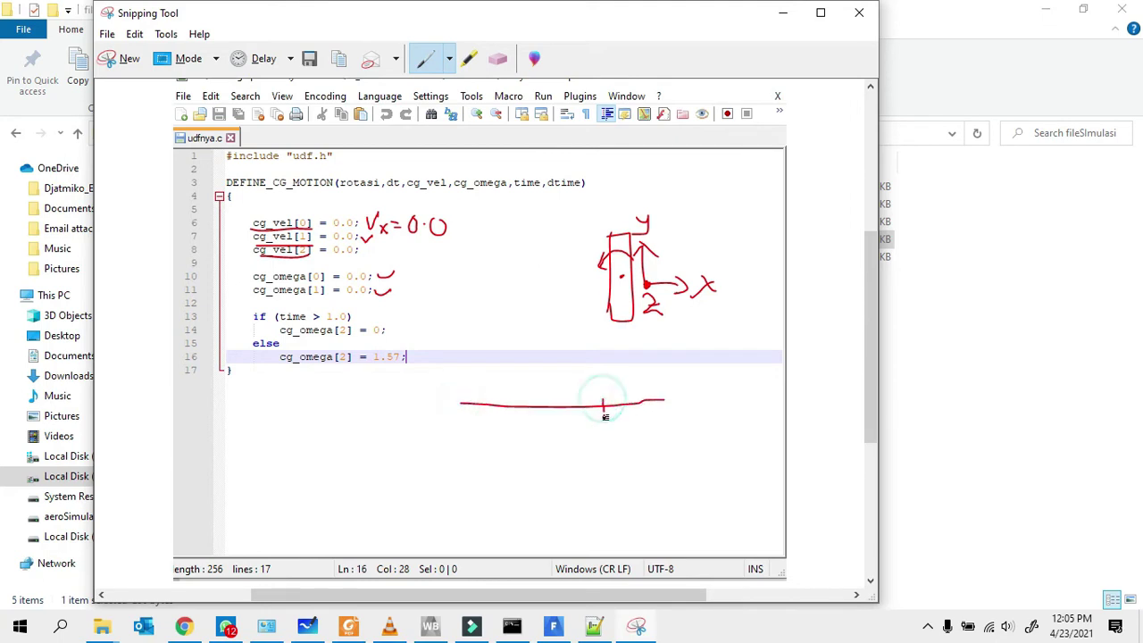
{"action": "left_click", "coordinate": [602, 373]}
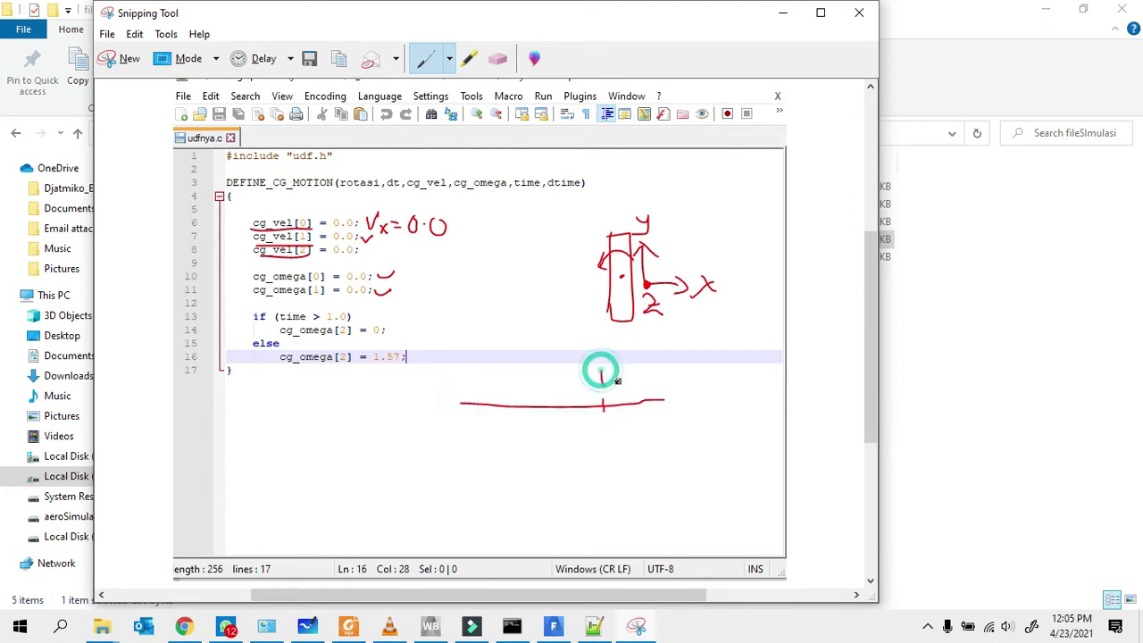
{"action": "mouse_move", "coordinate": [605, 368]}
{"action": "left_mouse_down"}
{"action": "mouse_move", "coordinate": [616, 410]}
{"action": "mouse_move", "coordinate": [678, 413]}
{"action": "left_mouse_up"}
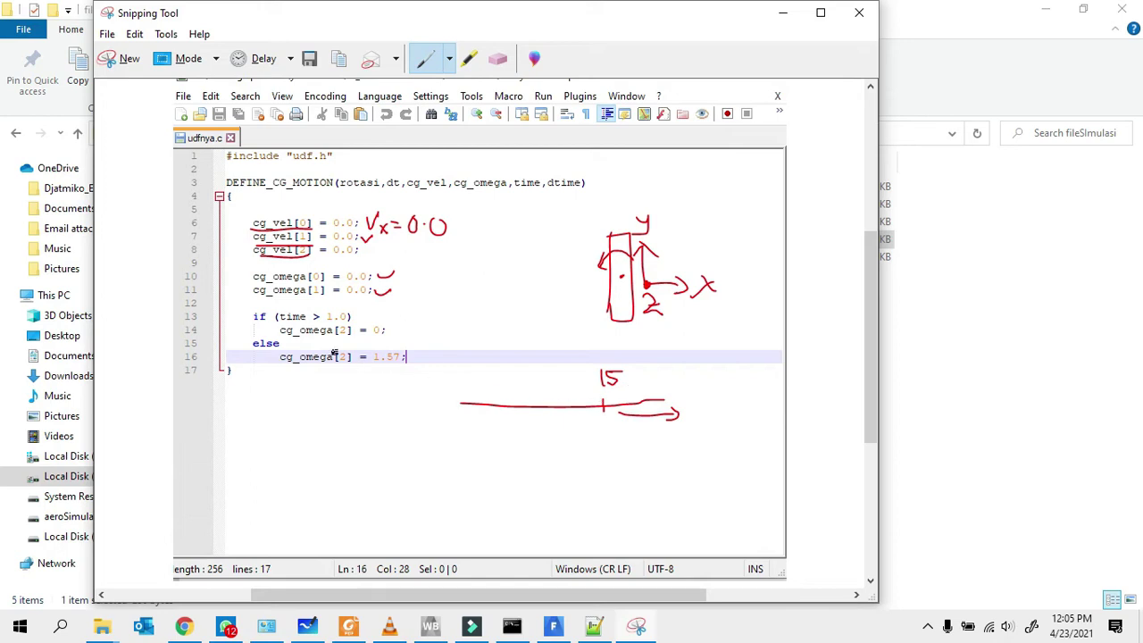
{"action": "left_click", "coordinate": [460, 404]}
{"action": "mouse_move", "coordinate": [461, 368]}
{"action": "left_mouse_down"}
{"action": "mouse_move", "coordinate": [528, 403]}
{"action": "mouse_move", "coordinate": [602, 402]}
{"action": "left_mouse_up"}
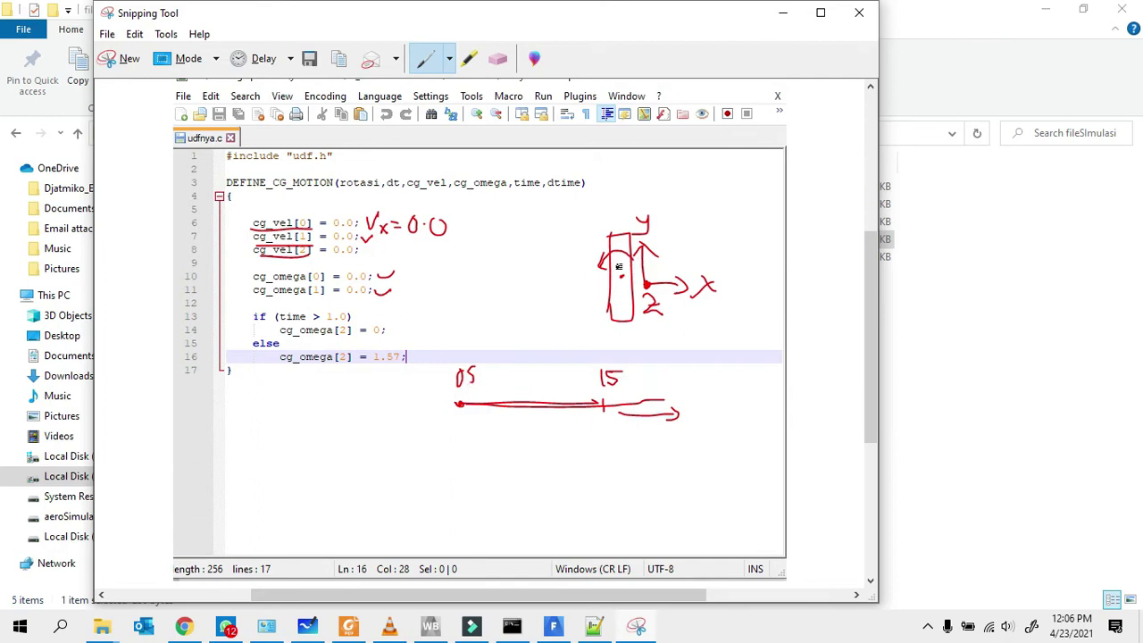
- Retrace the valve's rotation arrow and sketch the valve turned to a horizontal position
{"action": "left_click_drag", "start_coordinate": [625, 252], "coordinate": [597, 268]}
{"action": "mouse_move", "coordinate": [631, 277]}
{"action": "left_mouse_down"}
{"action": "mouse_move", "coordinate": [549, 278]}
{"action": "mouse_move", "coordinate": [625, 287]}
{"action": "mouse_move", "coordinate": [659, 268]}
{"action": "mouse_move", "coordinate": [634, 264]}
{"action": "left_mouse_up"}
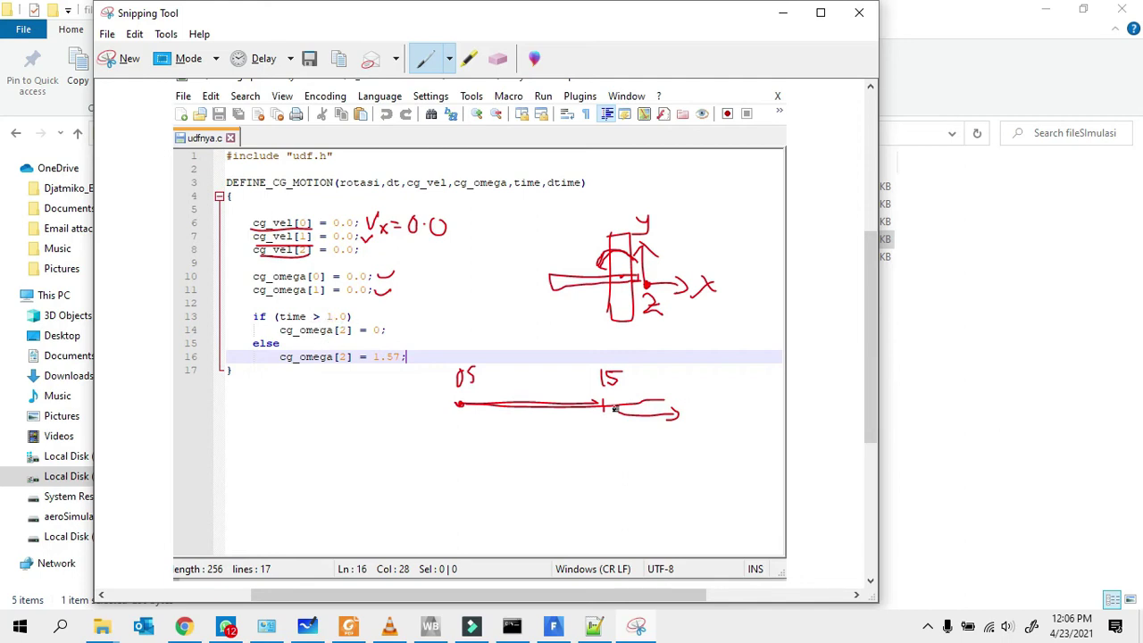
- Emphasize the period after 1 s and annotate the cg_omega[2] lines with "ωz=0" and "ωz=1.57"
{"action": "mouse_move", "coordinate": [615, 413]}
{"action": "left_mouse_down"}
{"action": "mouse_move", "coordinate": [669, 402]}
{"action": "mouse_move", "coordinate": [678, 416]}
{"action": "left_mouse_up"}
{"action": "mouse_move", "coordinate": [388, 329]}
{"action": "left_mouse_down"}
{"action": "mouse_move", "coordinate": [450, 336]}
{"action": "mouse_move", "coordinate": [422, 335]}
{"action": "mouse_move", "coordinate": [452, 332]}
{"action": "left_mouse_up"}
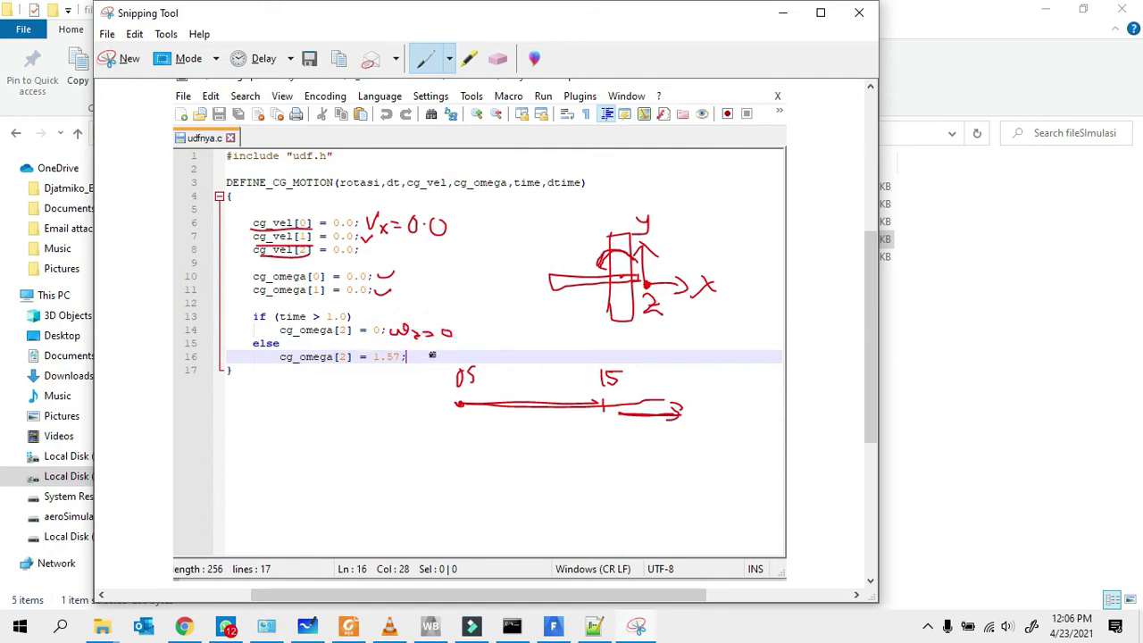
{"action": "mouse_move", "coordinate": [415, 351]}
{"action": "left_mouse_down"}
{"action": "mouse_move", "coordinate": [459, 356]}
{"action": "mouse_move", "coordinate": [443, 362]}
{"action": "mouse_move", "coordinate": [527, 354]}
{"action": "left_mouse_up"}
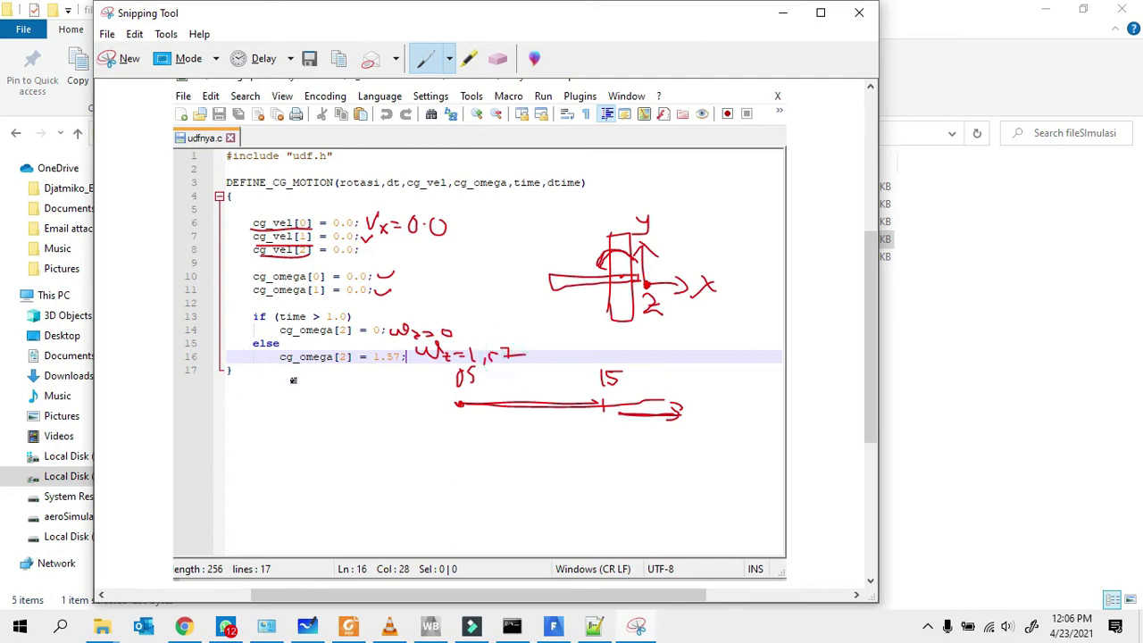
- Minimize the annotated snip and close the udfnya.c code in Notepad++
{"action": "left_click", "coordinate": [782, 14]}
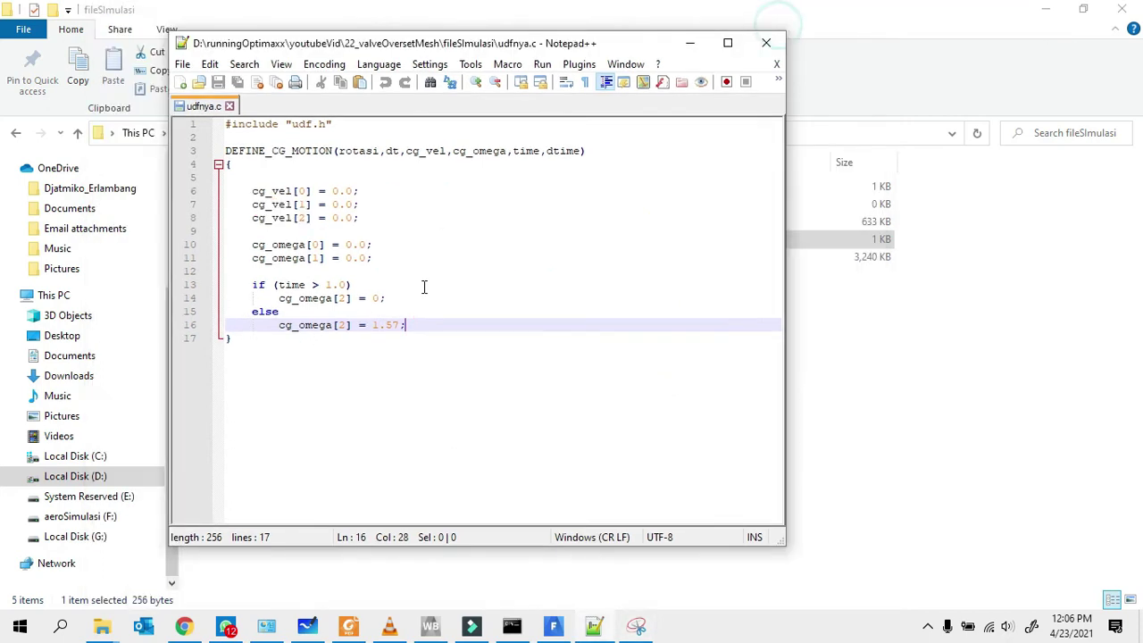
{"action": "left_click", "coordinate": [893, 384]}
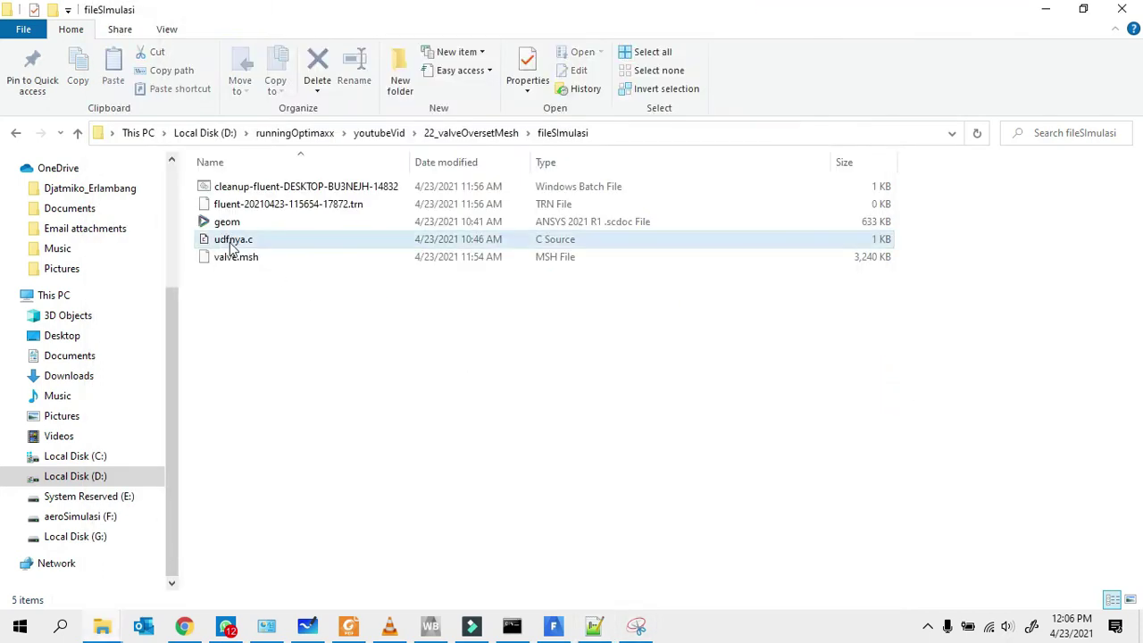
{"action": "left_click", "coordinate": [597, 627]}
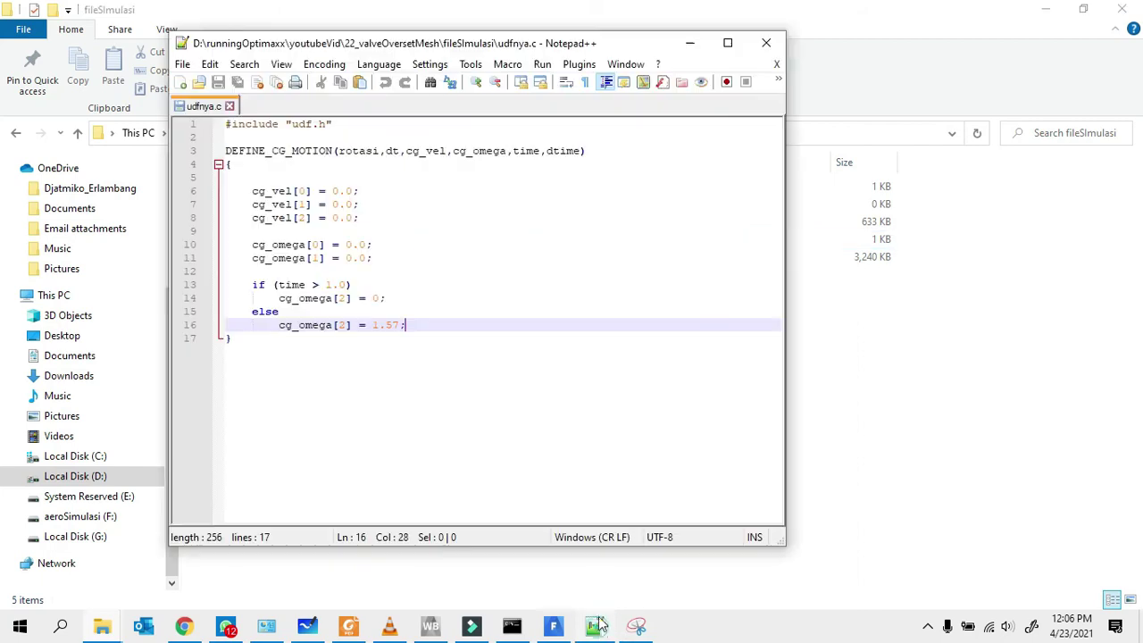
{"action": "left_click", "coordinate": [765, 41]}
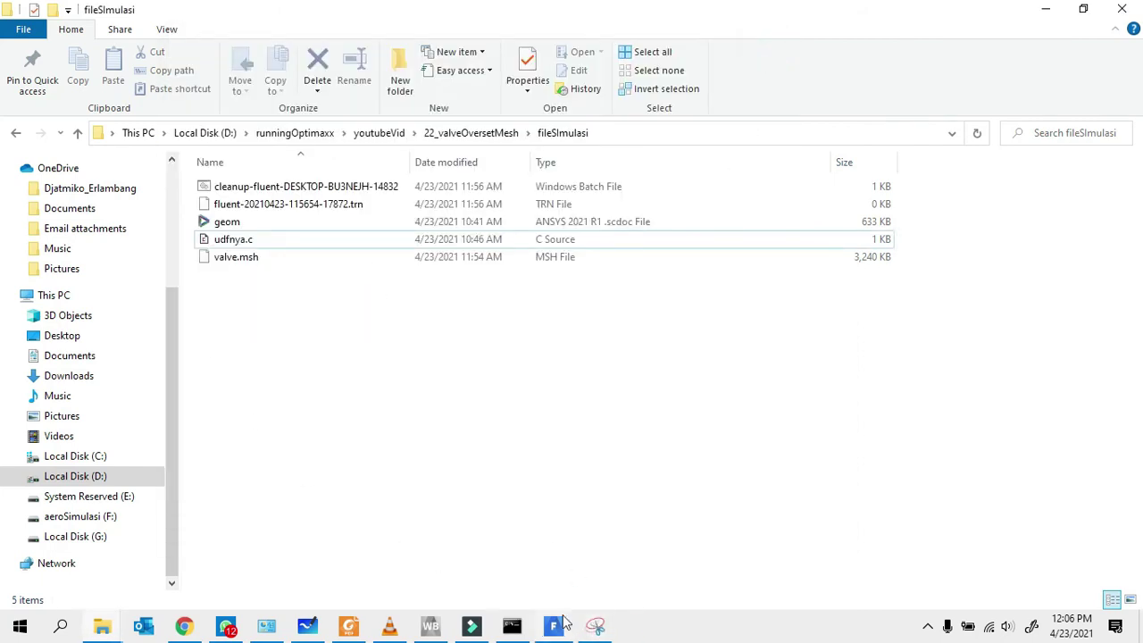
- Switch to Fluent and add udfnya.c from the fileSImulasi folder as a source file for the compiled UDF
{"action": "left_click", "coordinate": [280, 244]}
{"action": "left_click", "coordinate": [250, 246]}
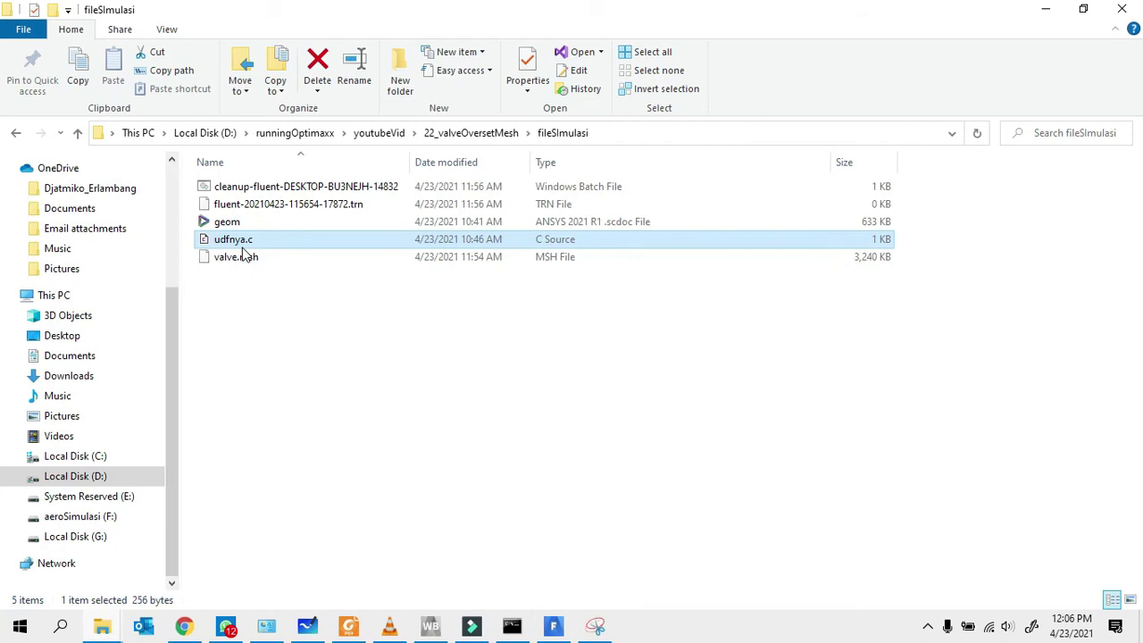
{"action": "left_click", "coordinate": [552, 626]}
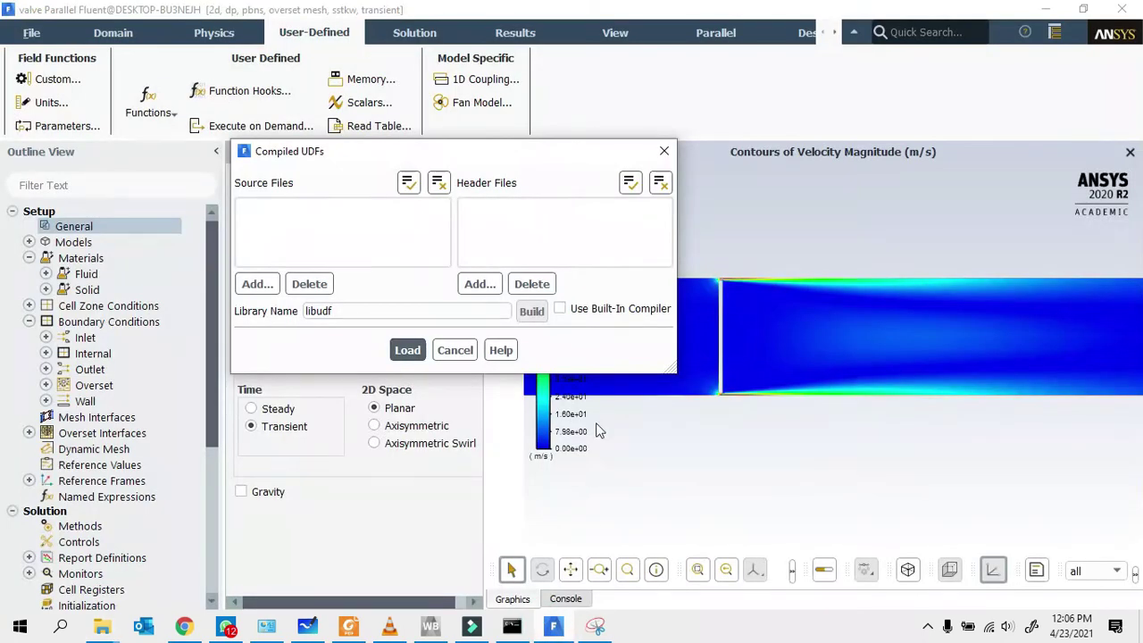
{"action": "left_click", "coordinate": [255, 285]}
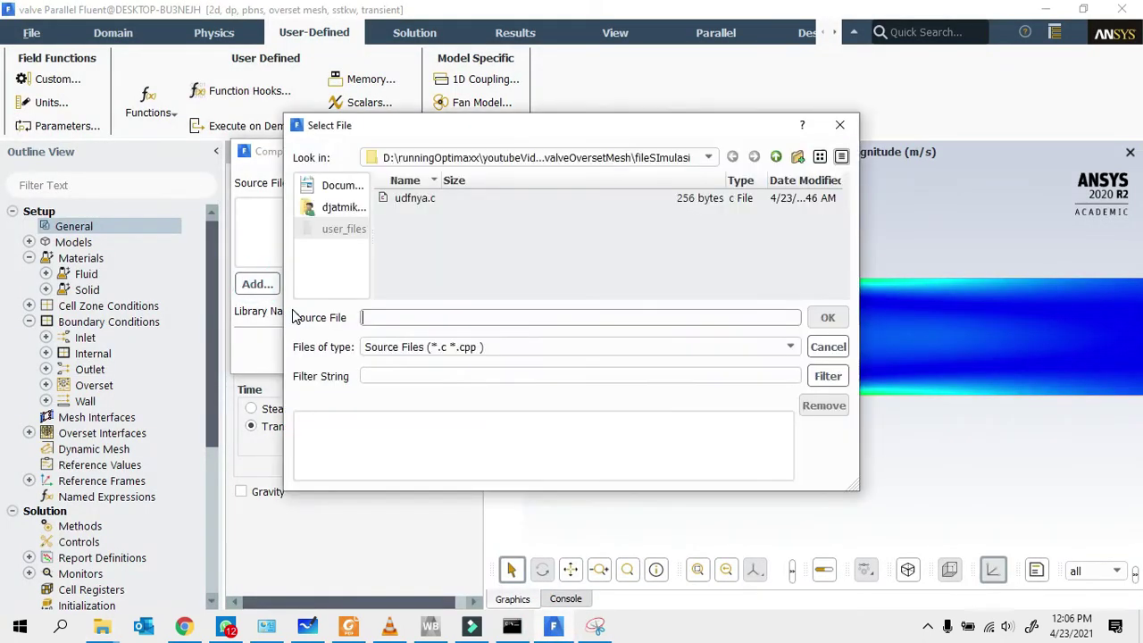
{"action": "left_click", "coordinate": [413, 199]}
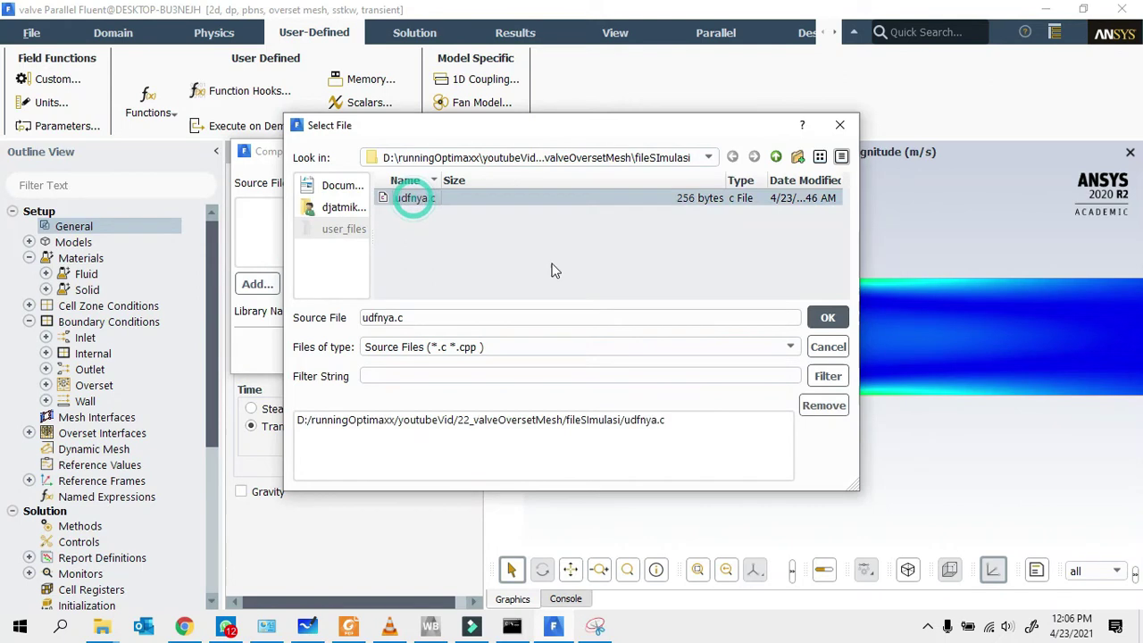
{"action": "left_click", "coordinate": [824, 317]}
- Build the libudf library from udfnya.c, accepting the source-directory prompt, check the console output and load the library
{"action": "left_click", "coordinate": [531, 310]}
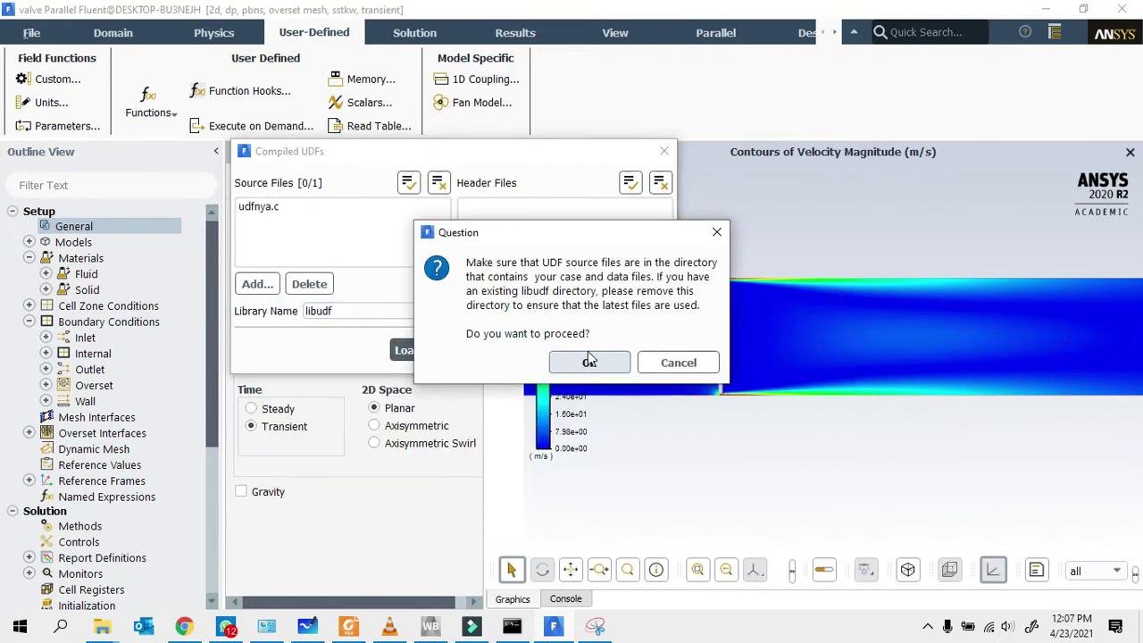
{"action": "left_click", "coordinate": [587, 358]}
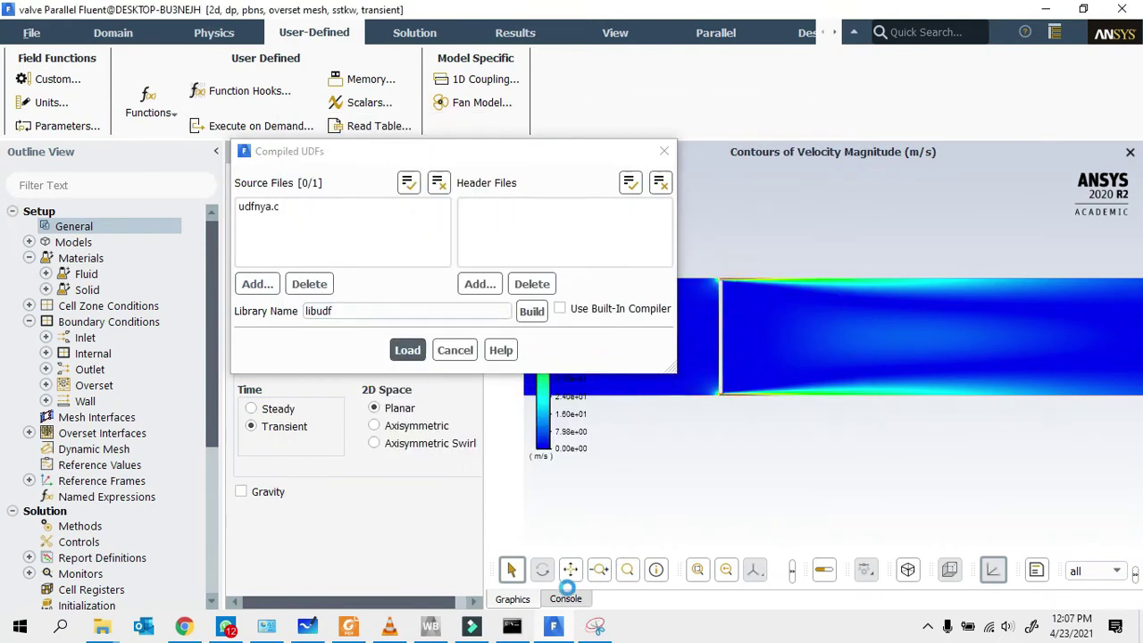
{"action": "left_click", "coordinate": [564, 599]}
{"action": "left_click_drag", "start_coordinate": [527, 160], "coordinate": [460, 111]}
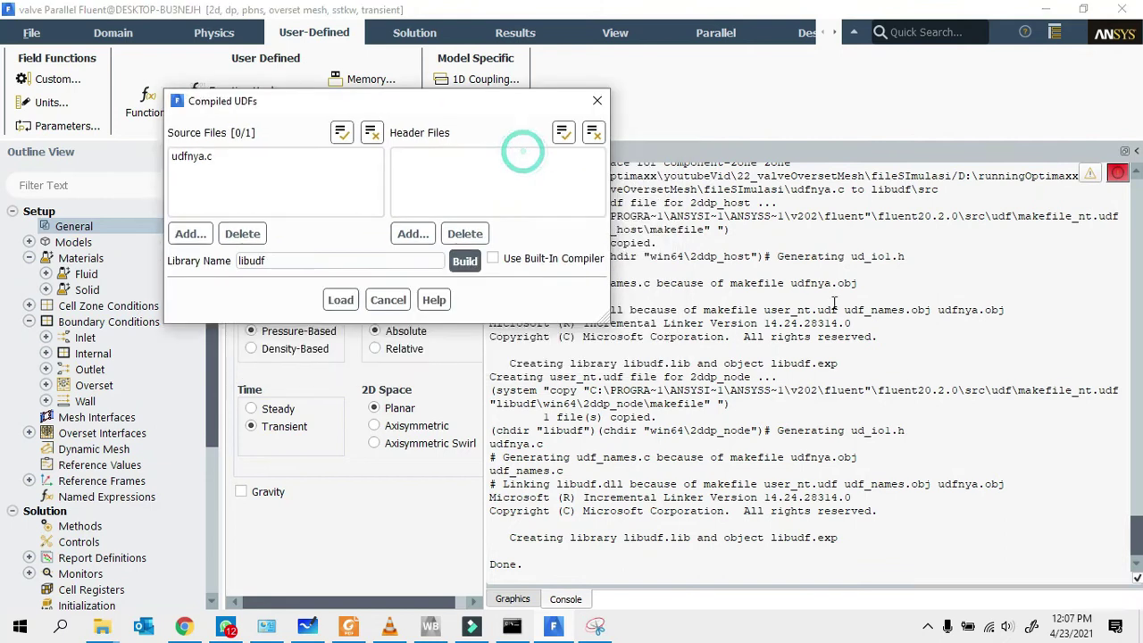
{"action": "left_click", "coordinate": [341, 299]}
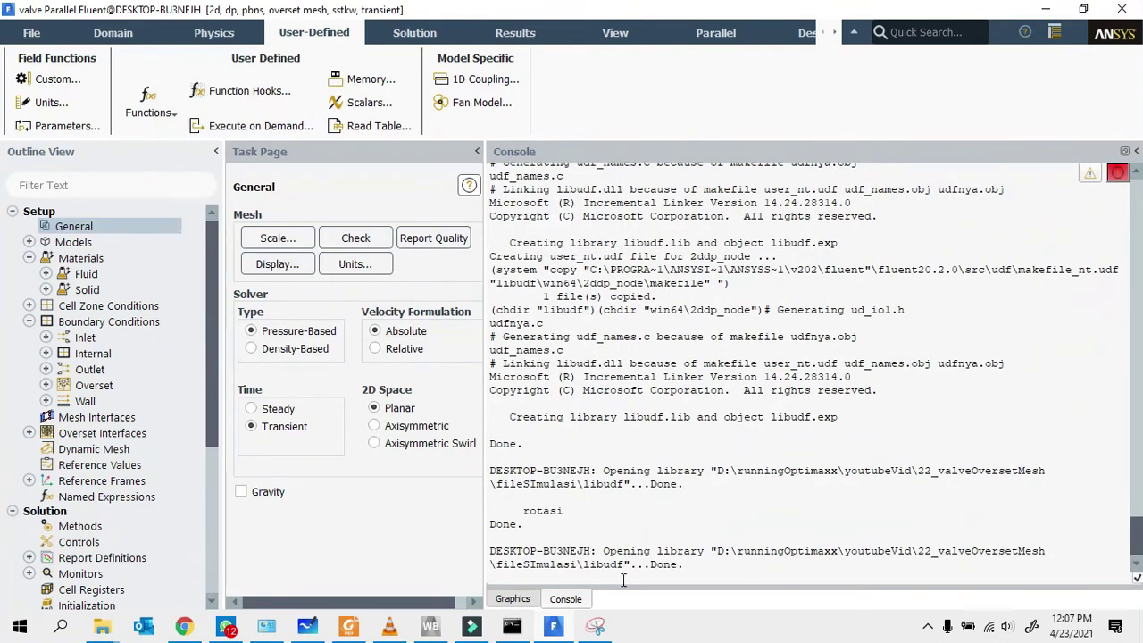
- Enable the dynamic mesh model and leave the Smoothing mesh method turned off
{"action": "scroll", "coordinate": [86, 308], "scroll_direction": "down", "scroll_amount": 5}
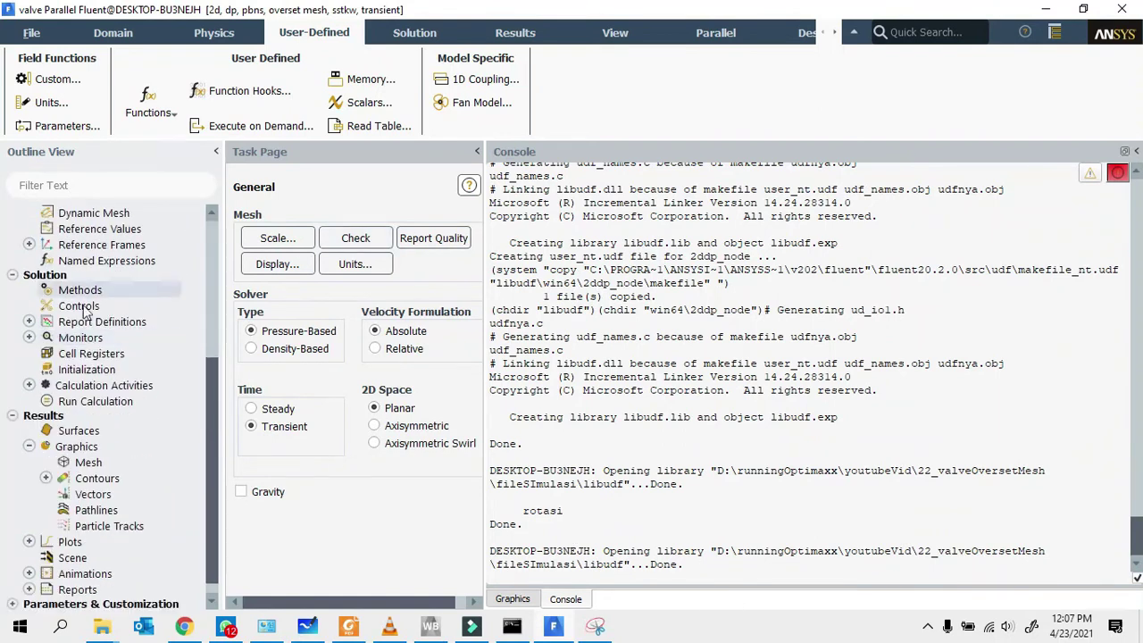
{"action": "scroll", "coordinate": [87, 308], "scroll_direction": "up", "scroll_amount": 5}
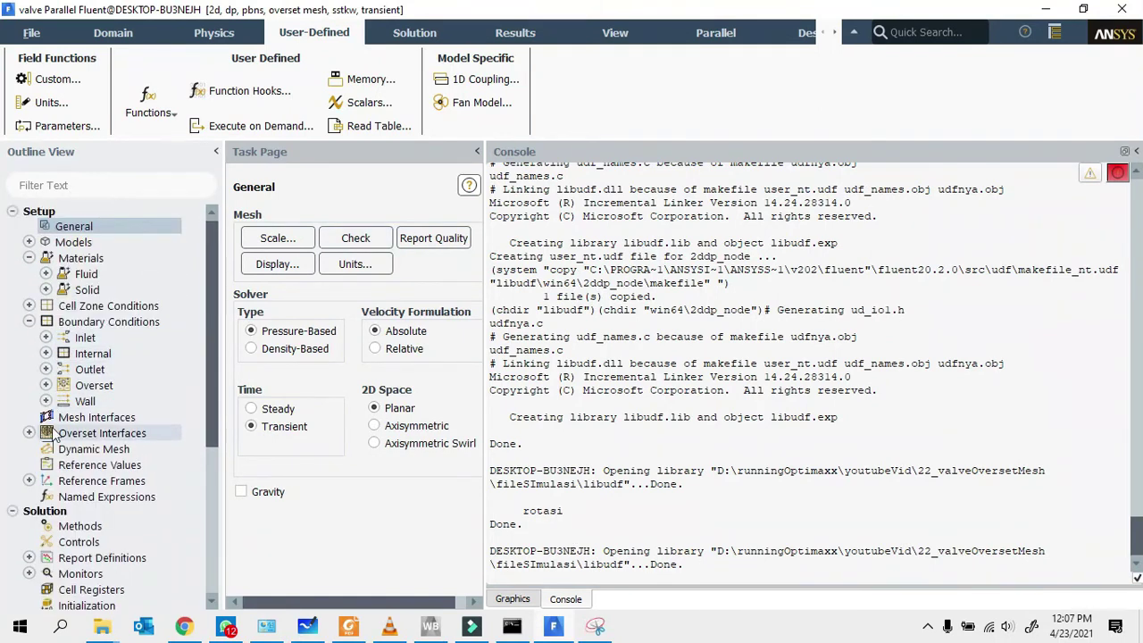
{"action": "scroll", "coordinate": [58, 429], "scroll_direction": "down", "scroll_amount": 3}
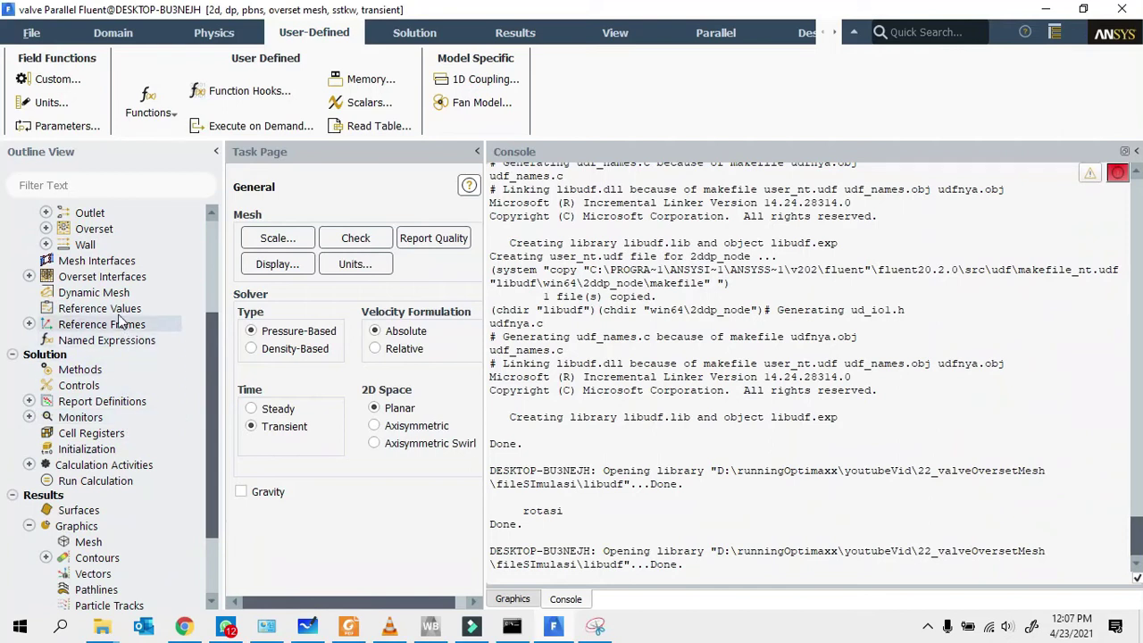
{"action": "left_click", "coordinate": [114, 295]}
{"action": "left_click", "coordinate": [271, 220]}
{"action": "left_click", "coordinate": [257, 258]}
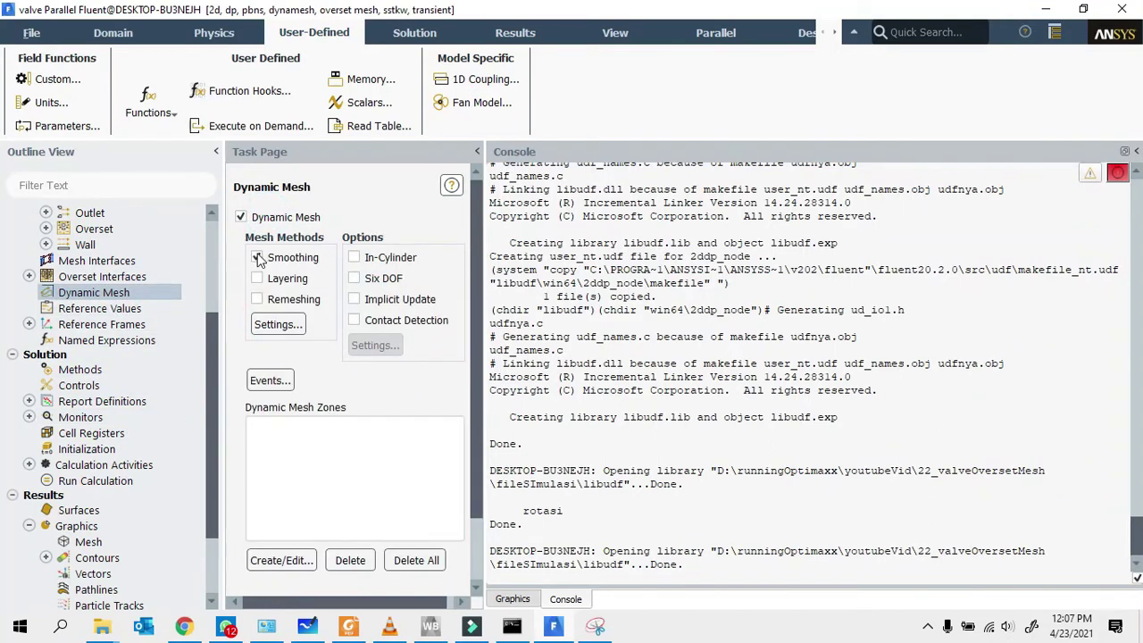
{"action": "scroll", "coordinate": [355, 268], "scroll_direction": "down", "scroll_amount": 3}
{"action": "scroll", "coordinate": [355, 268], "scroll_direction": "up", "scroll_amount": 3}
{"action": "left_click", "coordinate": [257, 258]}
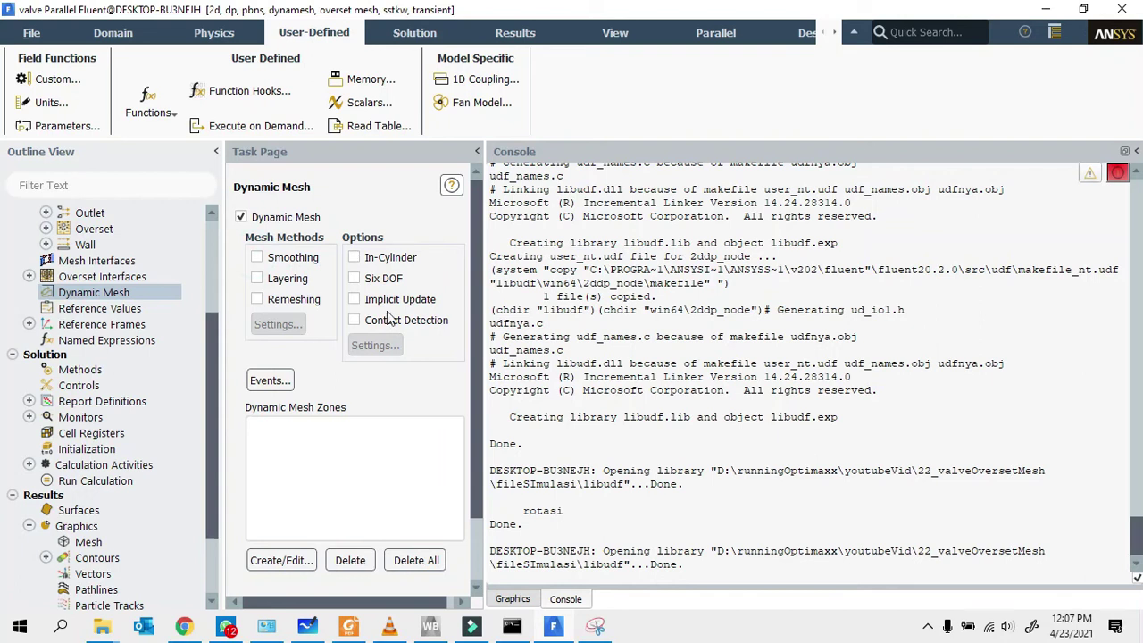
- Create a rigid-body dynamic mesh zone for valve with rotasi::libudf as its motion UDF
{"action": "scroll", "coordinate": [344, 372], "scroll_direction": "down", "scroll_amount": 3}
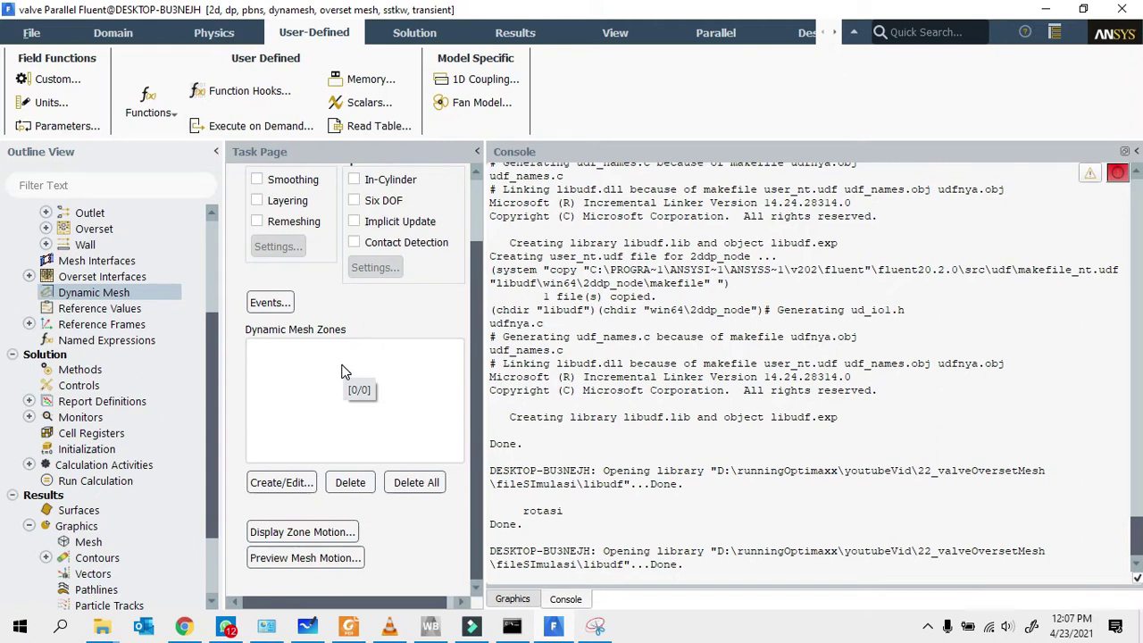
{"action": "scroll", "coordinate": [348, 470], "scroll_direction": "up", "scroll_amount": 3}
{"action": "scroll", "coordinate": [348, 469], "scroll_direction": "down", "scroll_amount": 3}
{"action": "left_click", "coordinate": [296, 483]}
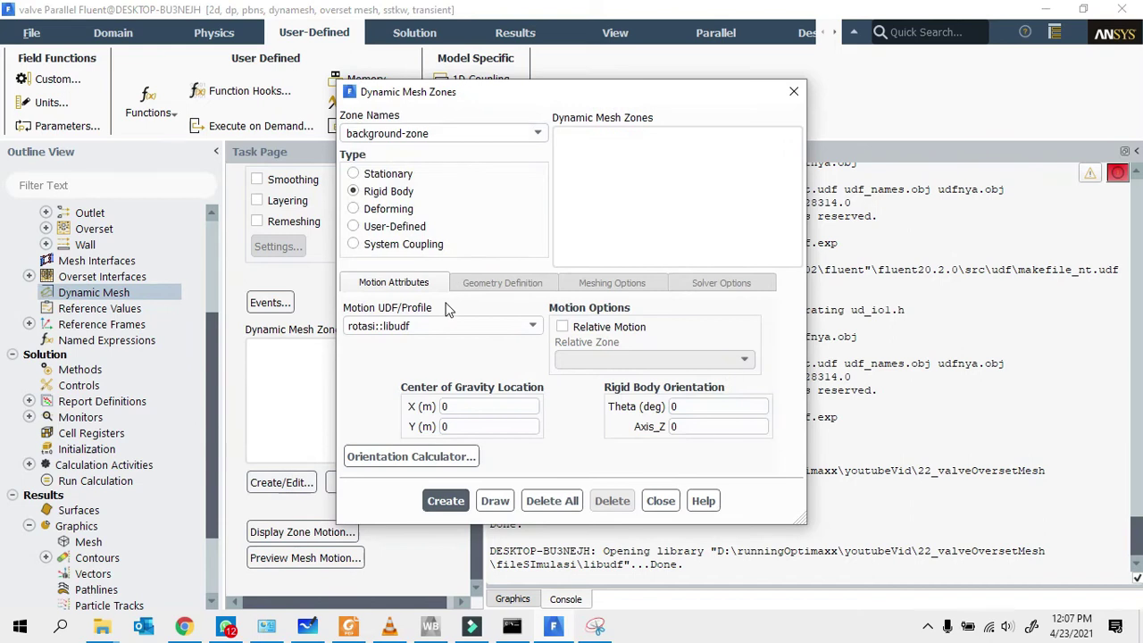
{"action": "left_click", "coordinate": [373, 326]}
{"action": "left_click", "coordinate": [373, 344]}
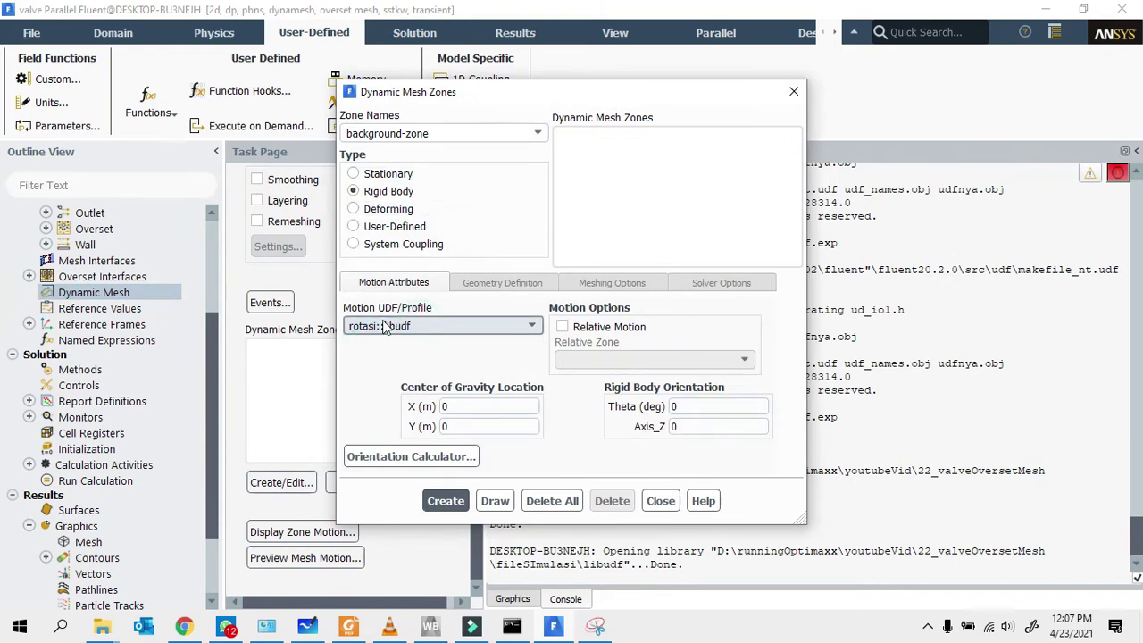
{"action": "left_click", "coordinate": [541, 135]}
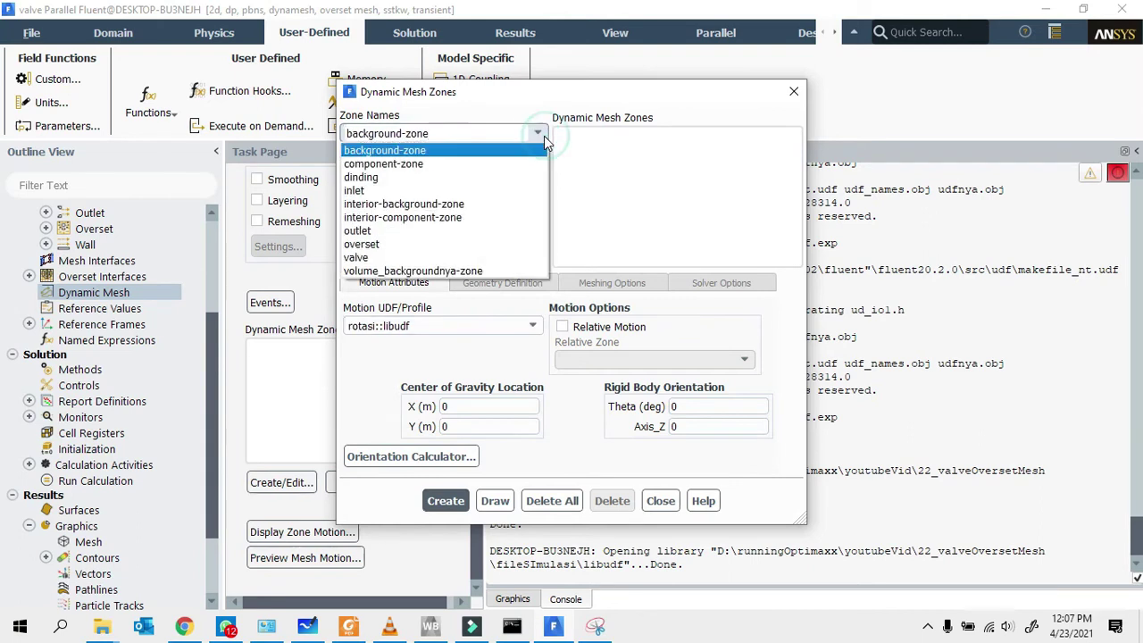
{"action": "left_click", "coordinate": [357, 257]}
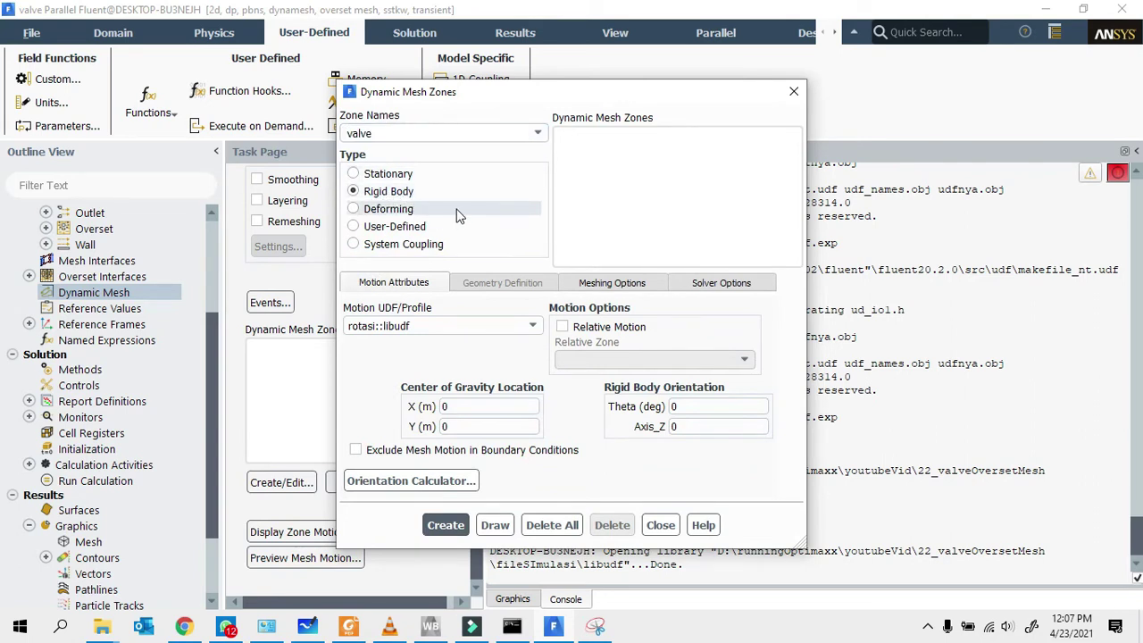
{"action": "left_click", "coordinate": [449, 527]}
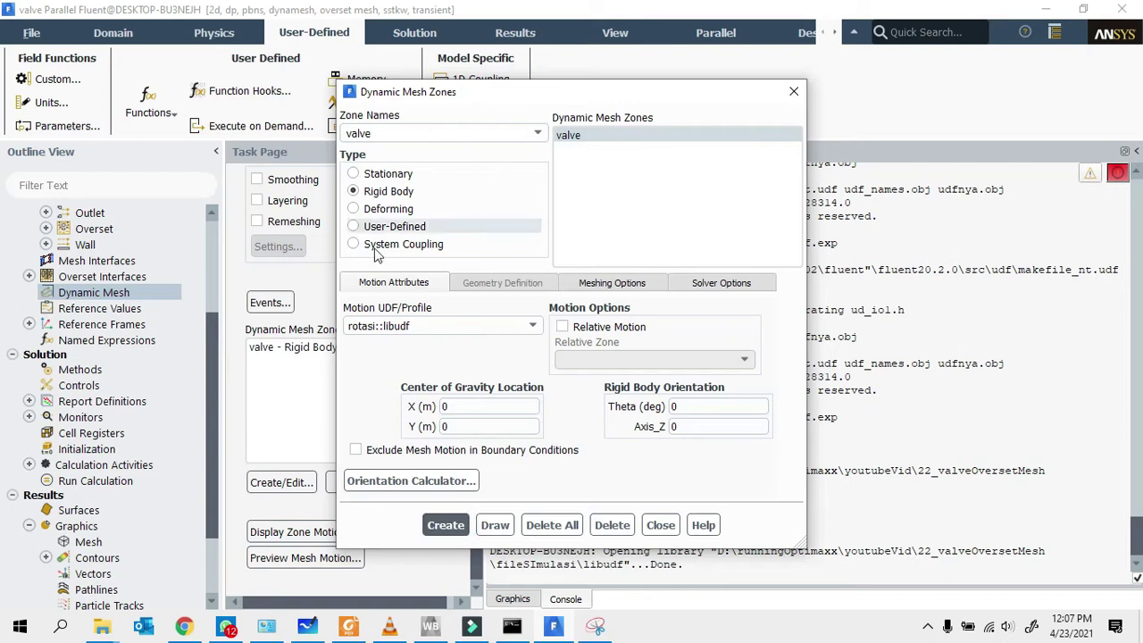
- Bring the contour view beside the zone dialog and create a rigid-body dynamic mesh zone for component-zone using rotasi::libudf
{"action": "left_click_drag", "start_coordinate": [634, 84], "coordinate": [388, 92]}
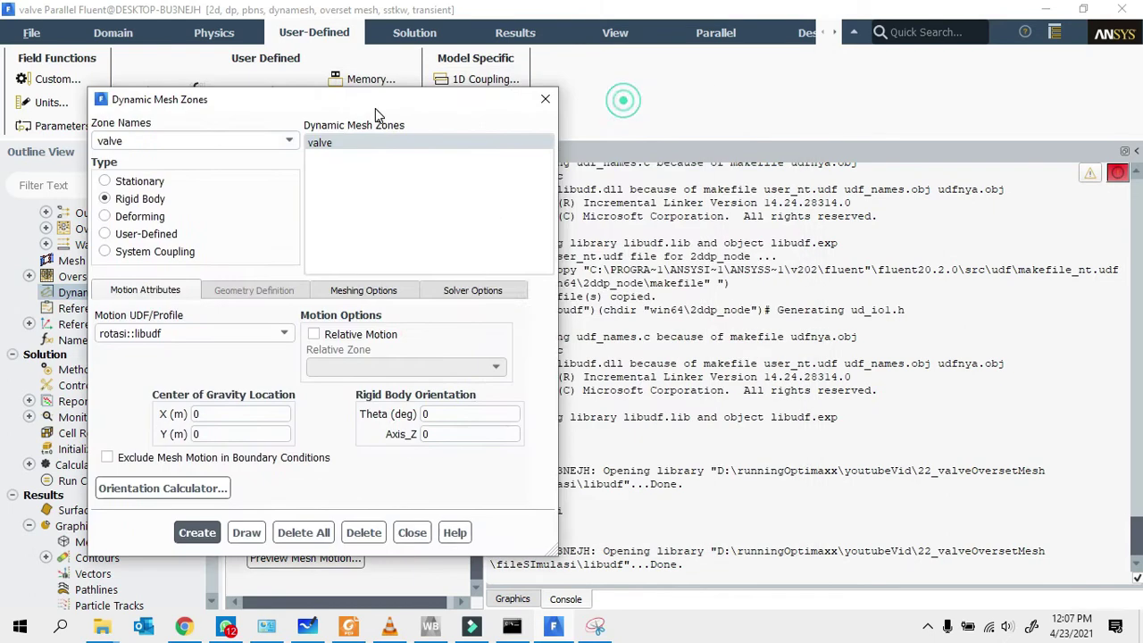
{"action": "left_click", "coordinate": [512, 599]}
{"action": "scroll", "coordinate": [741, 308], "scroll_direction": "up", "scroll_amount": 2}
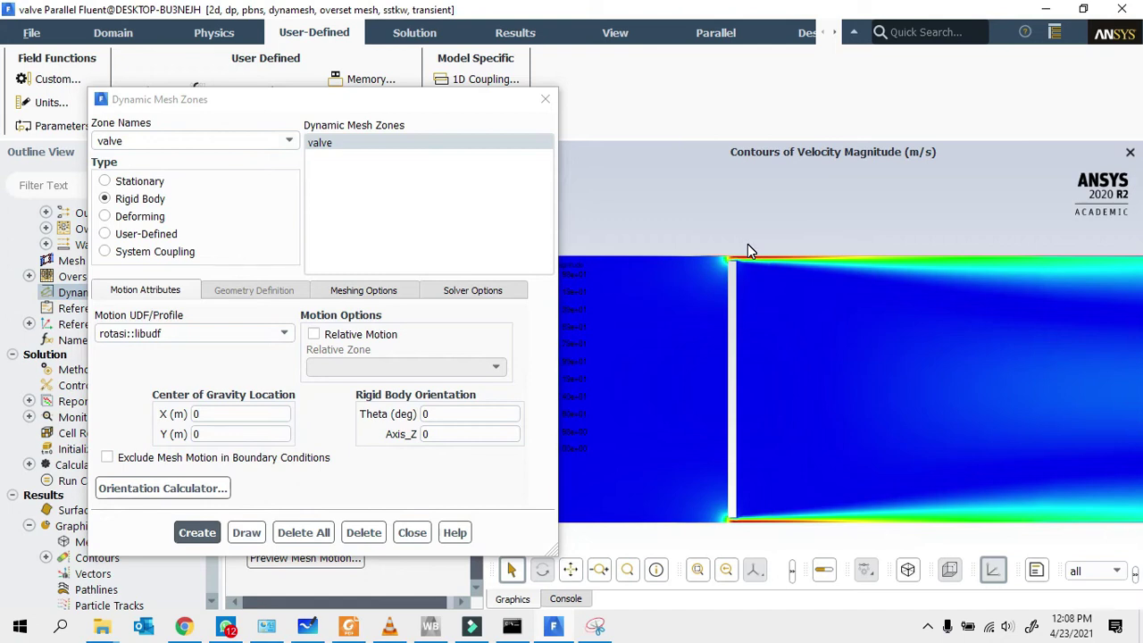
{"action": "left_click", "coordinate": [291, 140]}
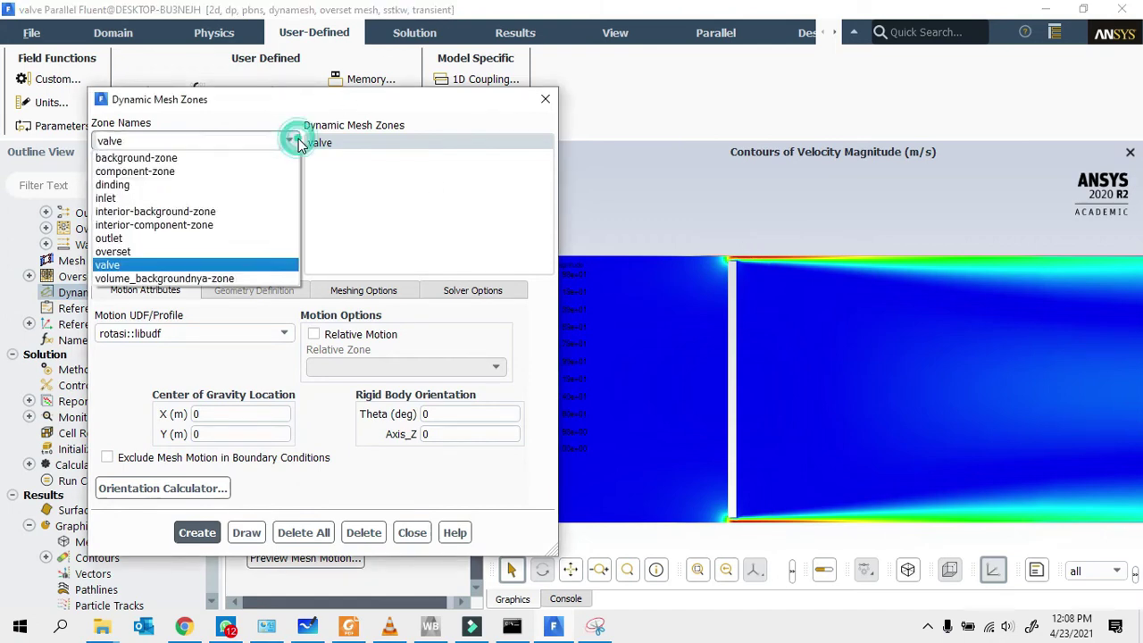
{"action": "left_click", "coordinate": [134, 170]}
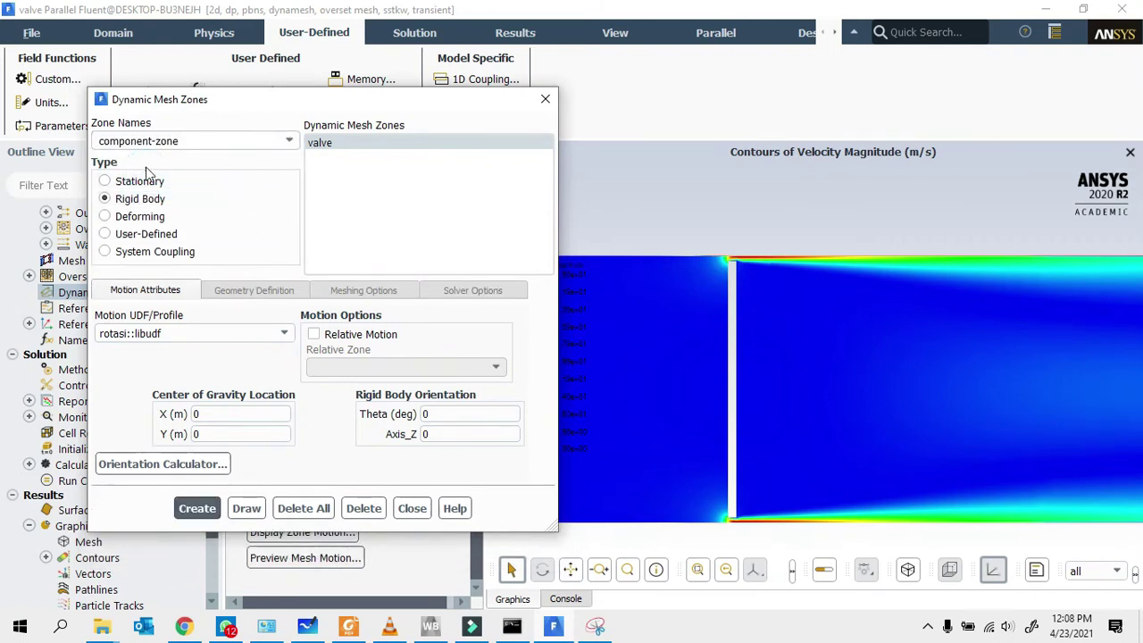
{"action": "left_click", "coordinate": [197, 510]}
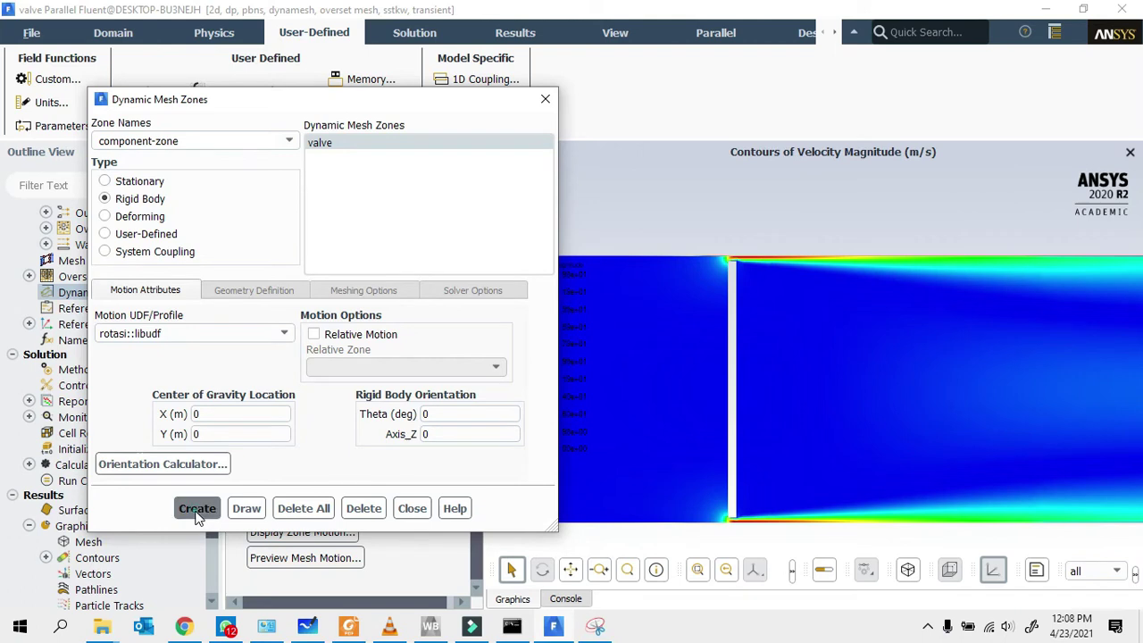
- Review the valve entry's settings among the created dynamic mesh zones and close the zone dialog
{"action": "left_click", "coordinate": [323, 158]}
{"action": "left_click", "coordinate": [350, 155]}
{"action": "left_click", "coordinate": [350, 155]}
{"action": "left_click", "coordinate": [350, 156]}
{"action": "left_click", "coordinate": [348, 156]}
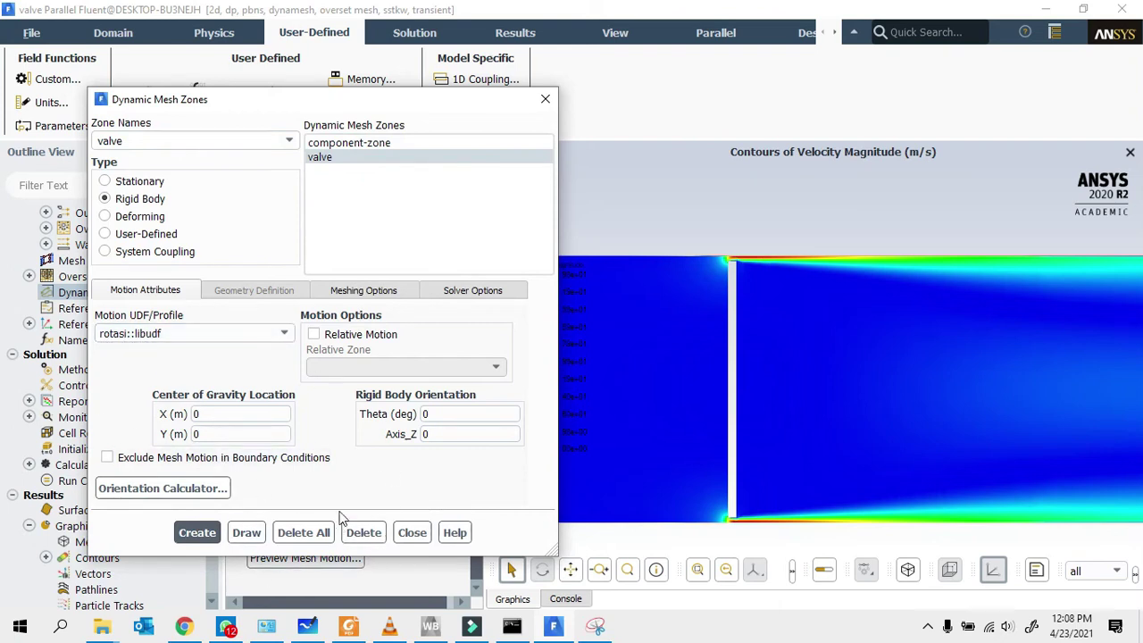
{"action": "left_click", "coordinate": [411, 533]}
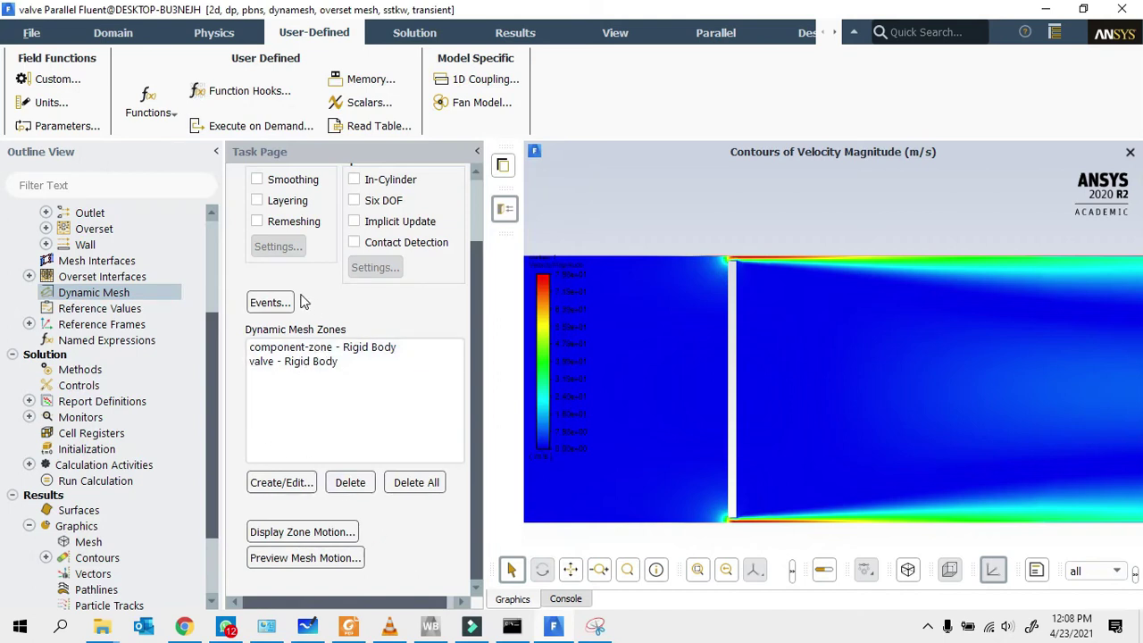
- Start a new solution animation definition that records after every 2 time steps
{"action": "scroll", "coordinate": [161, 387], "scroll_direction": "down", "scroll_amount": 2}
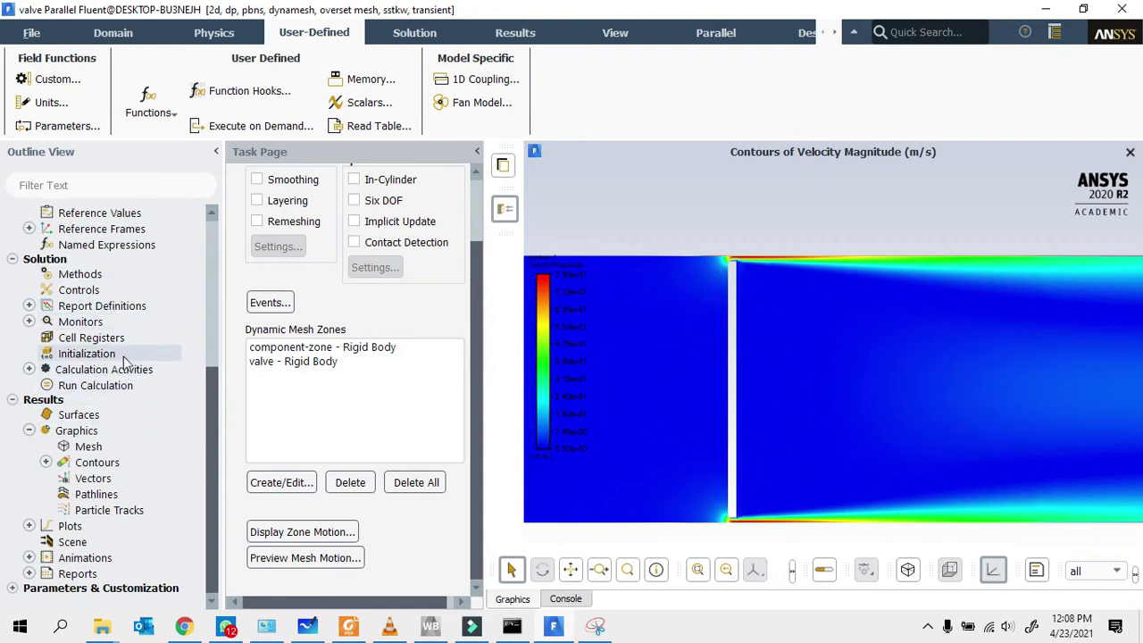
{"action": "left_click", "coordinate": [96, 385]}
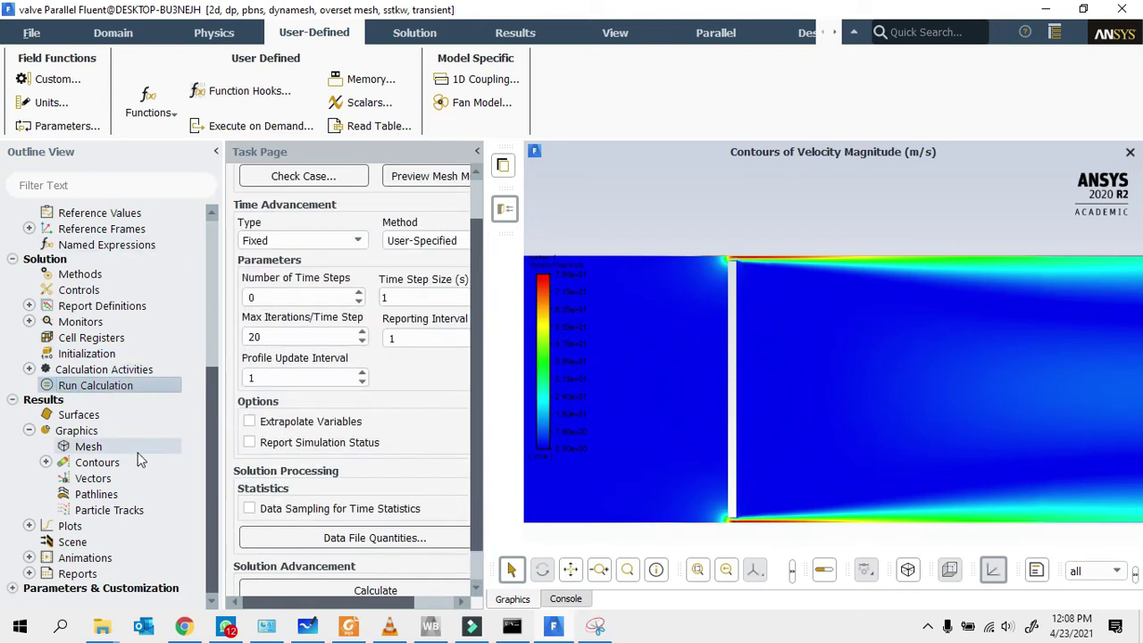
{"action": "left_click", "coordinate": [46, 462]}
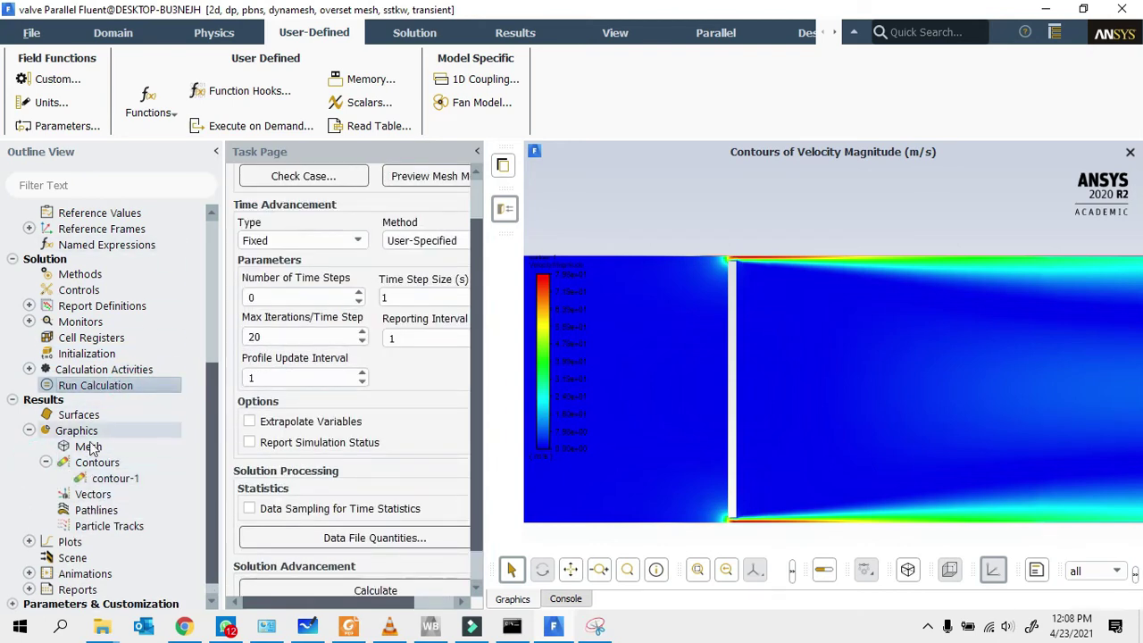
{"action": "double_click", "coordinate": [96, 372]}
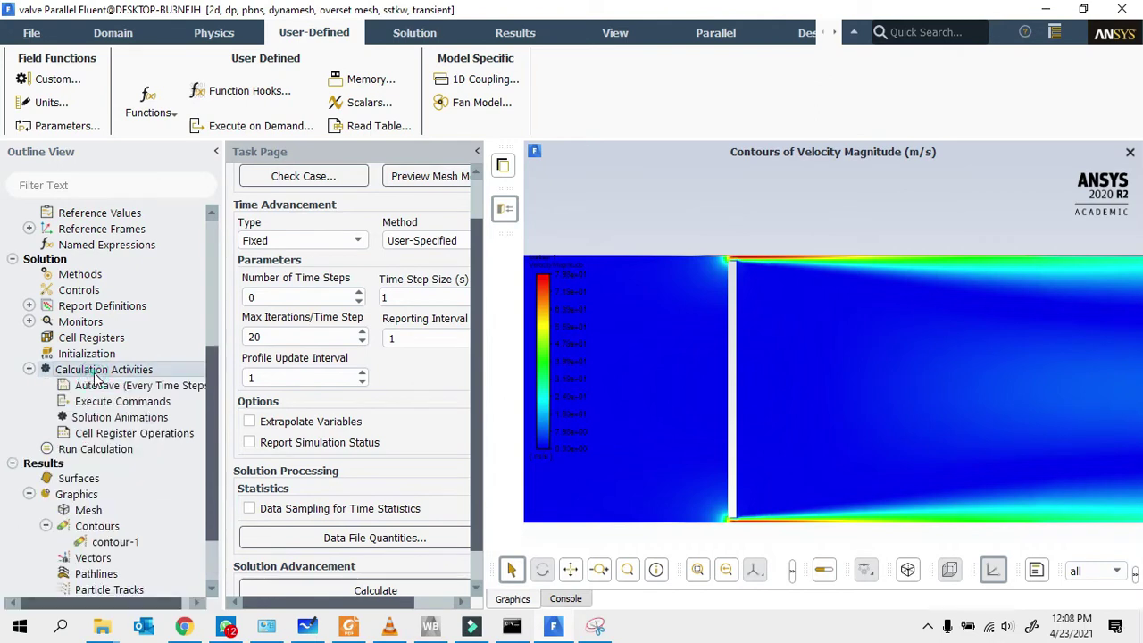
{"action": "double_click", "coordinate": [137, 420]}
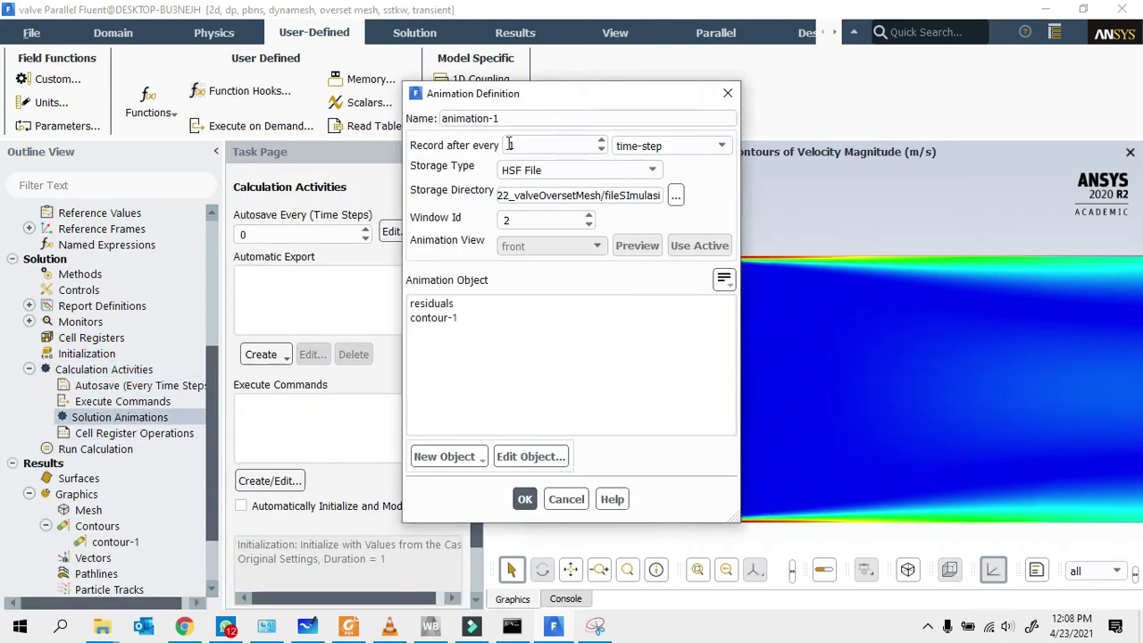
{"action": "left_click_drag", "start_coordinate": [473, 101], "coordinate": [129, 94]}
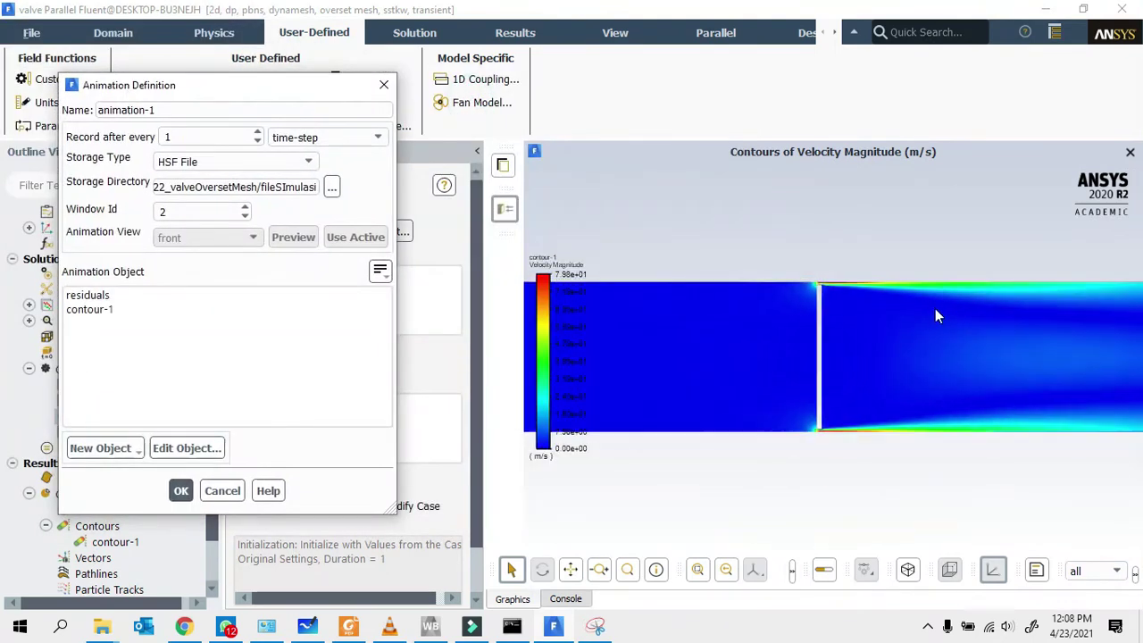
{"action": "scroll", "coordinate": [995, 318], "scroll_direction": "up", "scroll_amount": 3}
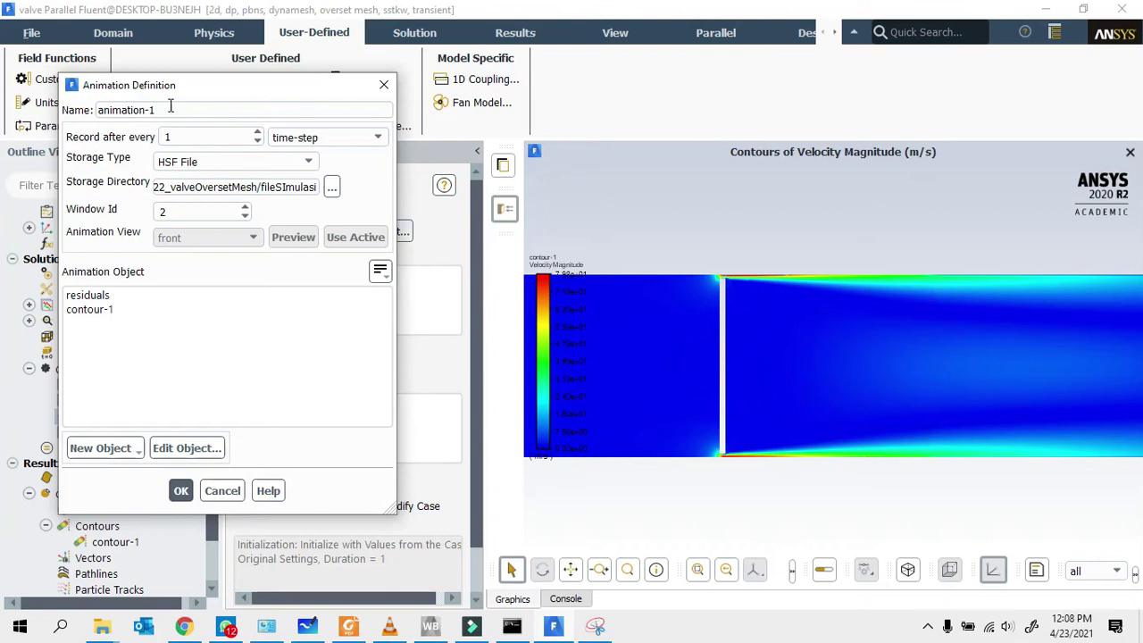
{"action": "double_click", "coordinate": [207, 136]}
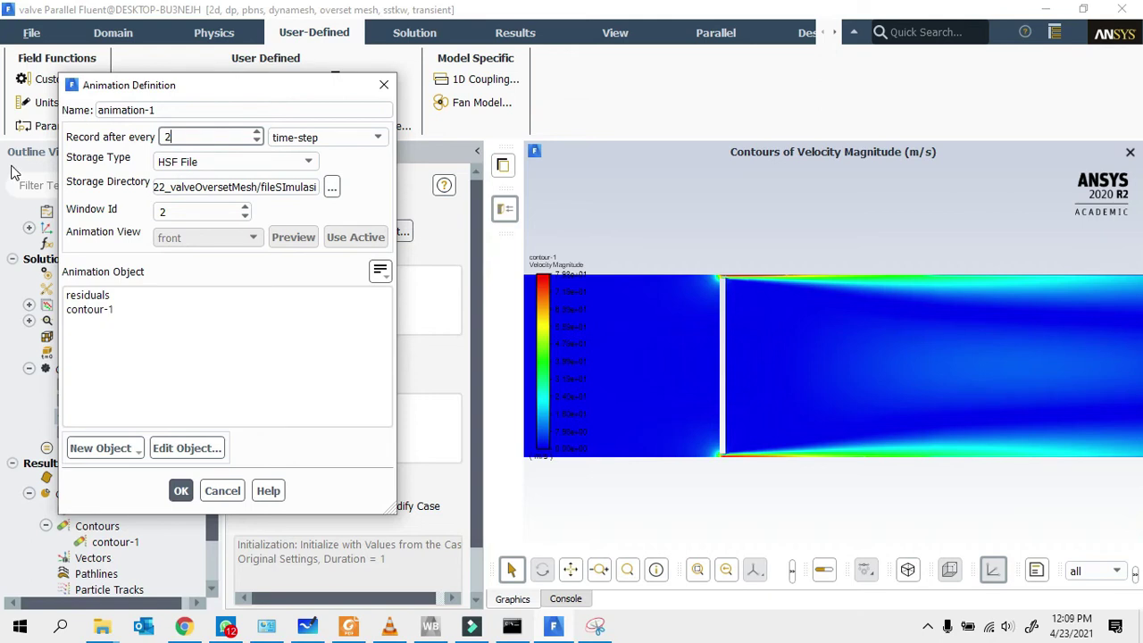
- Choose contour-1 as the animation object, preview it, adopt a closer view of the valve as the animation view, and save the definition
{"action": "scroll", "coordinate": [793, 372], "scroll_direction": "down", "scroll_amount": 3}
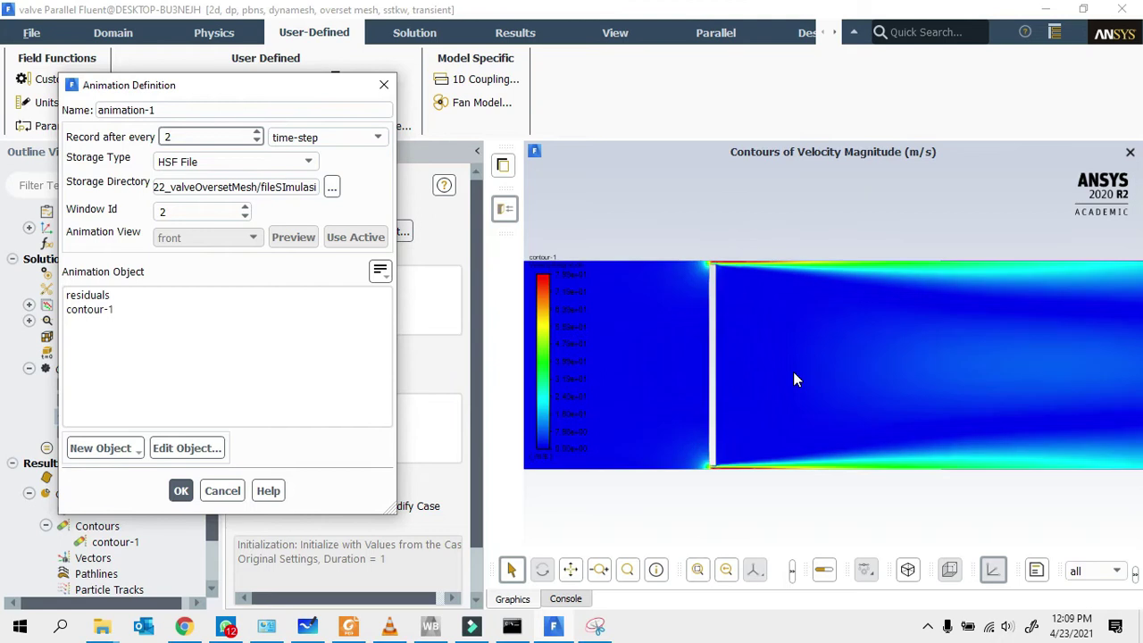
{"action": "scroll", "coordinate": [873, 362], "scroll_direction": "up", "scroll_amount": 1}
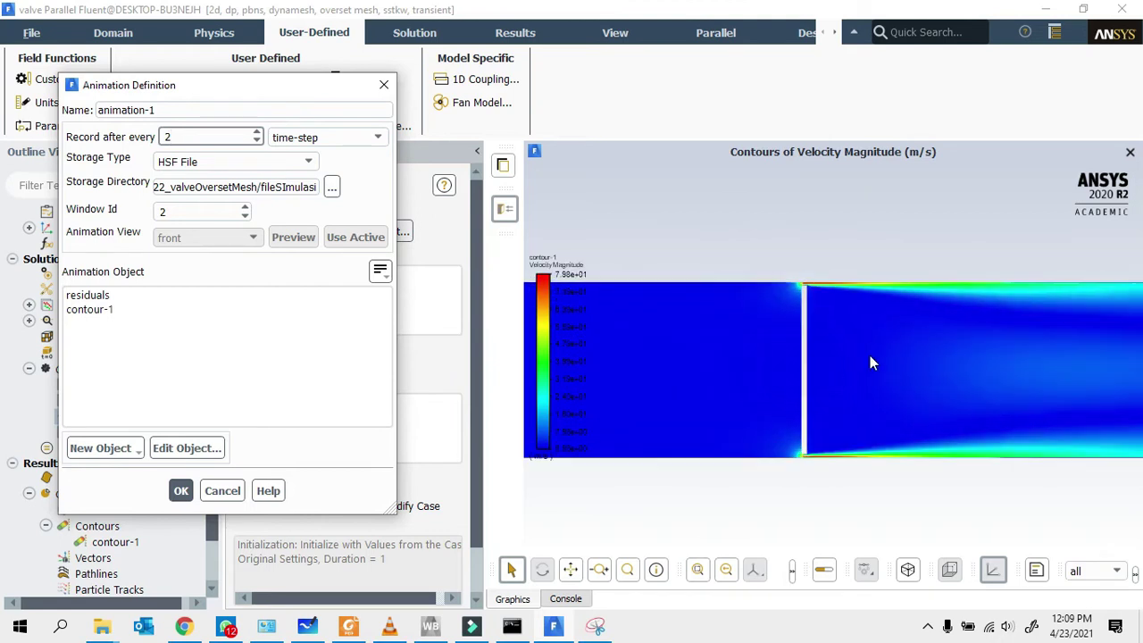
{"action": "scroll", "coordinate": [1096, 311], "scroll_direction": "up", "scroll_amount": 1}
{"action": "scroll", "coordinate": [1060, 303], "scroll_direction": "down", "scroll_amount": 1}
{"action": "left_click", "coordinate": [102, 308]}
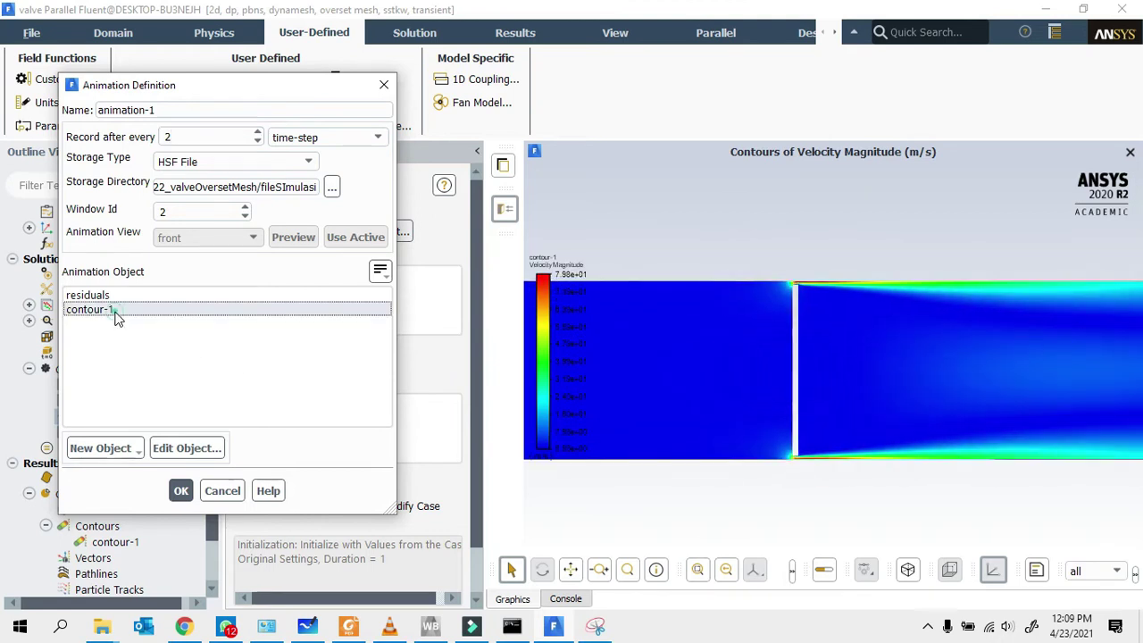
{"action": "left_click", "coordinate": [296, 237]}
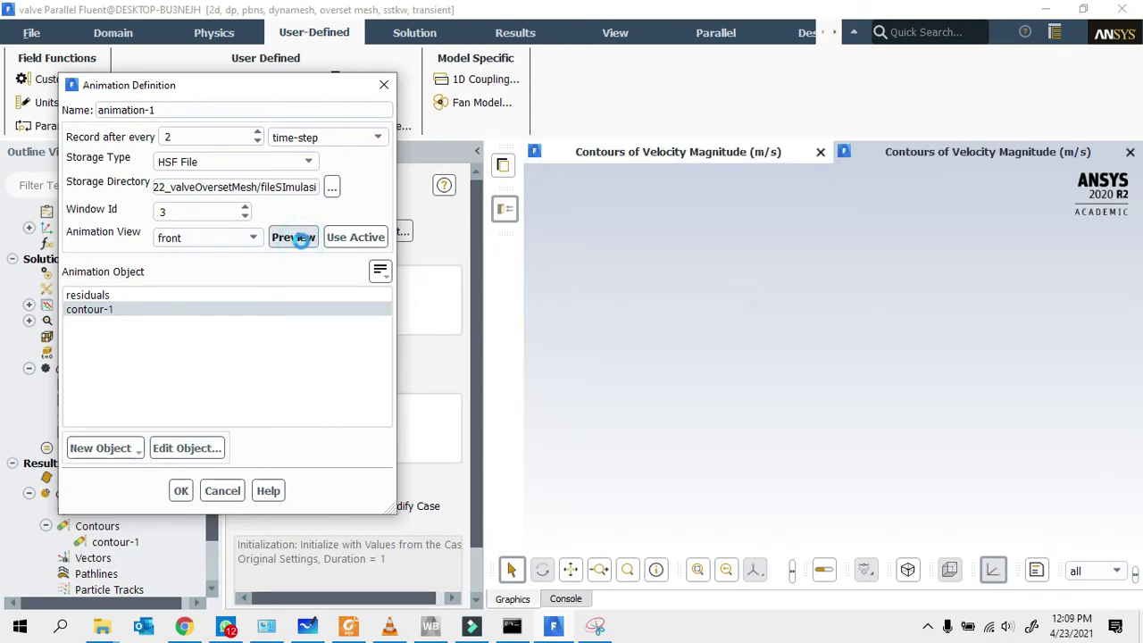
{"action": "scroll", "coordinate": [765, 375], "scroll_direction": "up", "scroll_amount": 2}
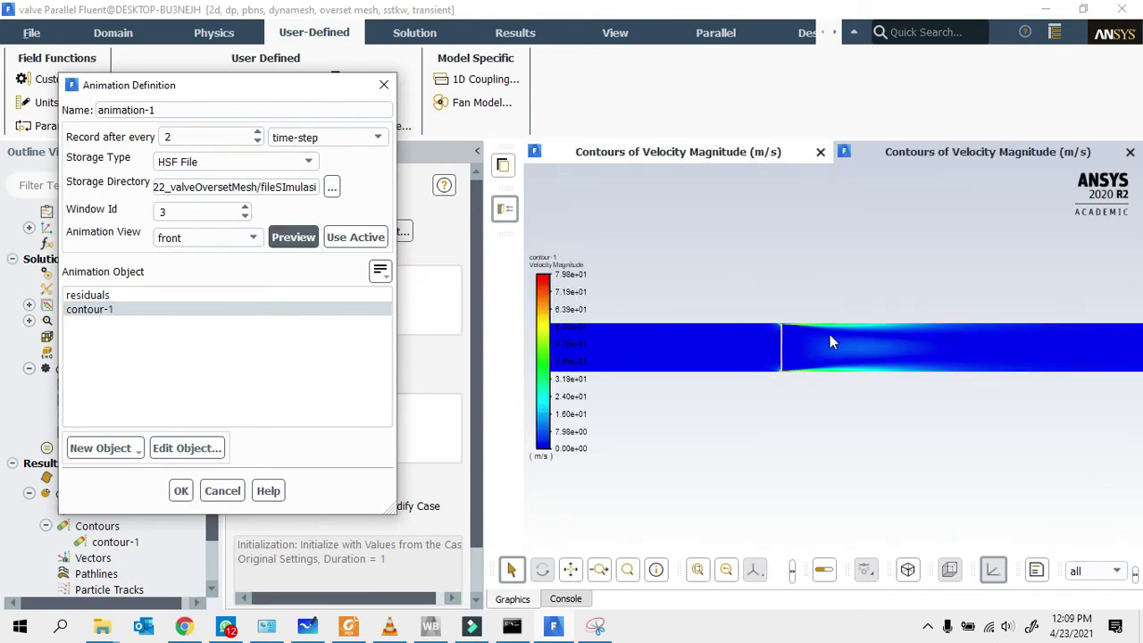
{"action": "scroll", "coordinate": [829, 342], "scroll_direction": "up", "scroll_amount": 3}
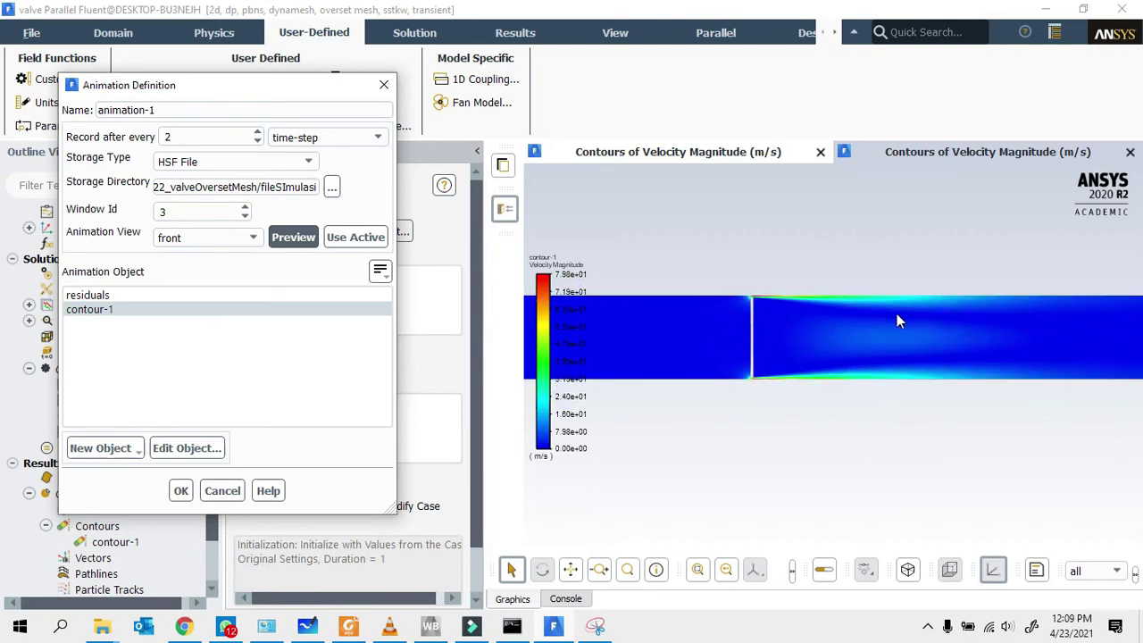
{"action": "left_click", "coordinate": [354, 236]}
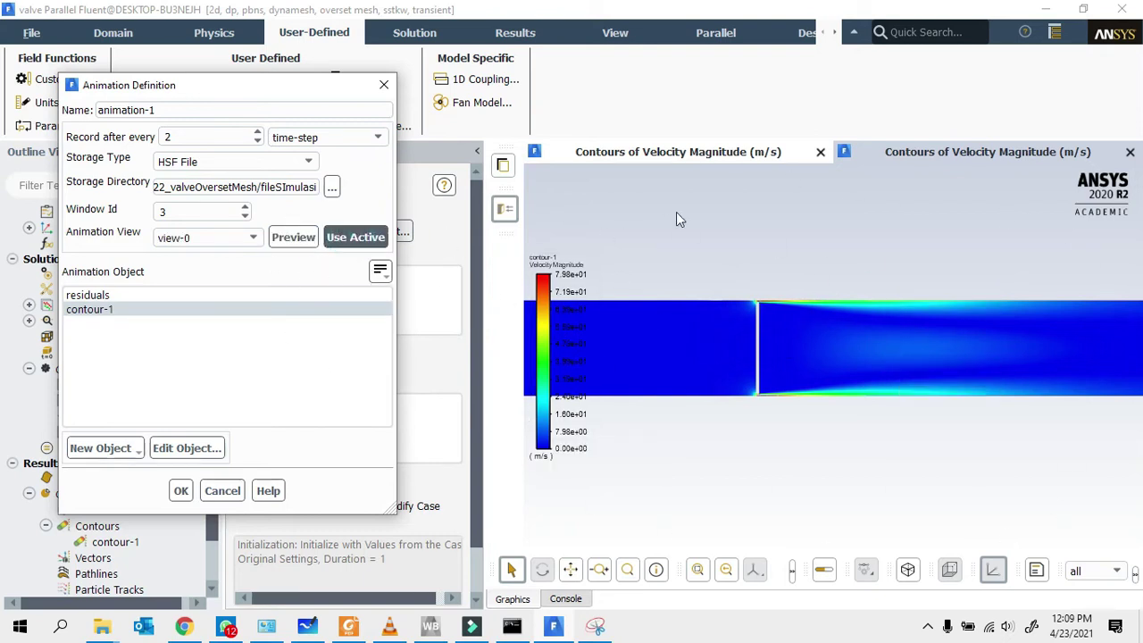
{"action": "left_click", "coordinate": [185, 492]}
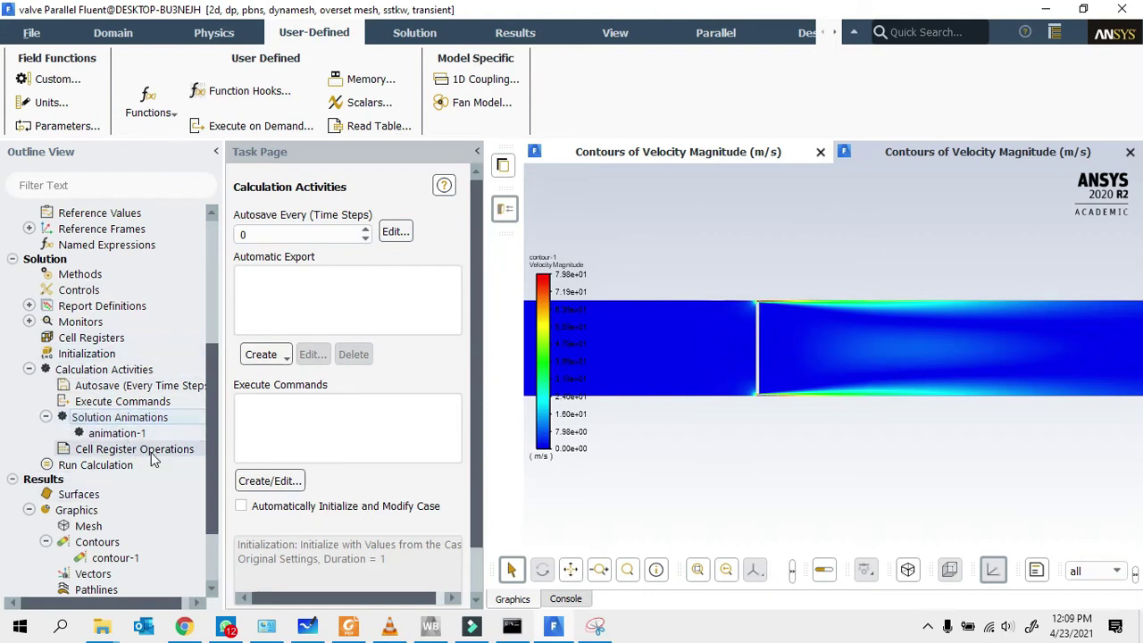
- Start an automatic solution data export with CDAT for CFD-Post & EnSight as the file type
{"action": "double_click", "coordinate": [116, 370]}
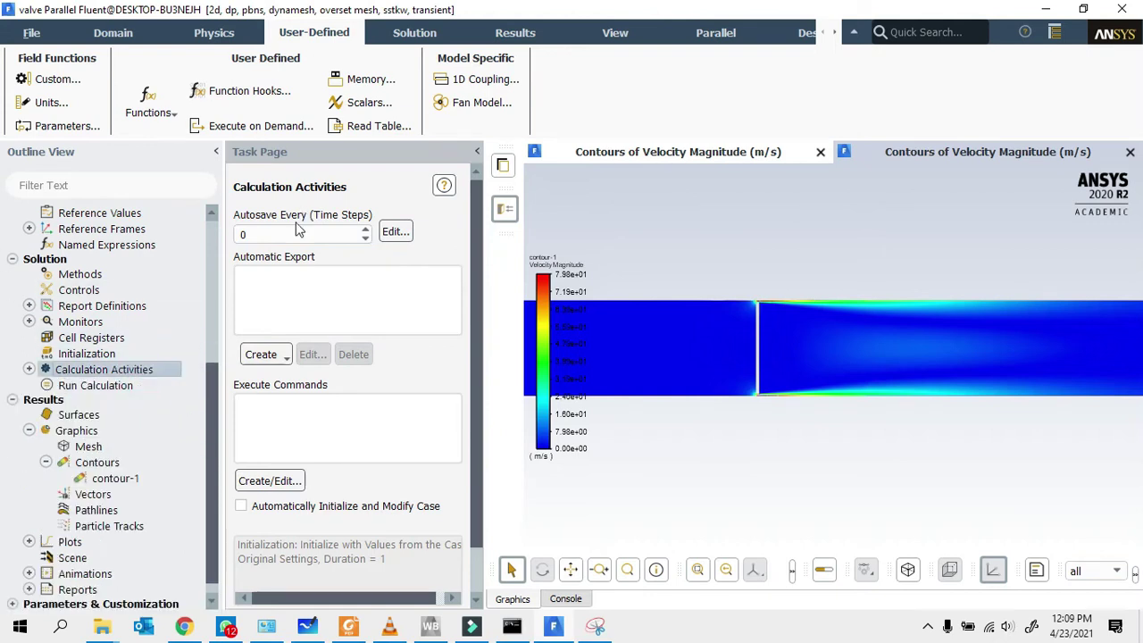
{"action": "left_click", "coordinate": [288, 355]}
{"action": "left_click", "coordinate": [308, 375]}
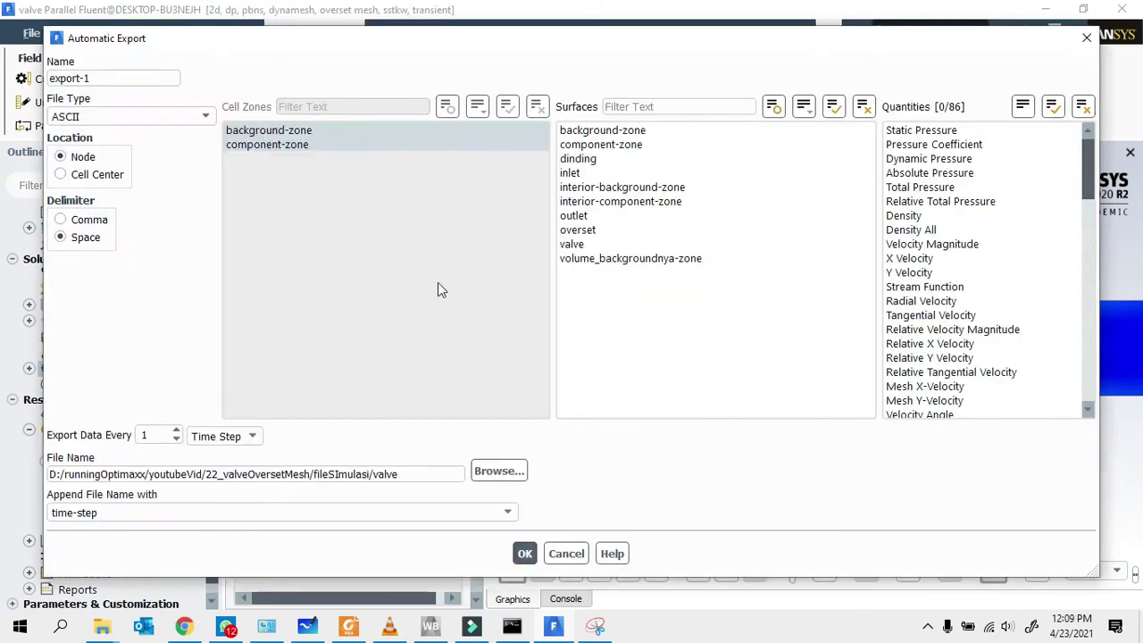
{"action": "left_click", "coordinate": [129, 114]}
{"action": "left_click", "coordinate": [103, 144]}
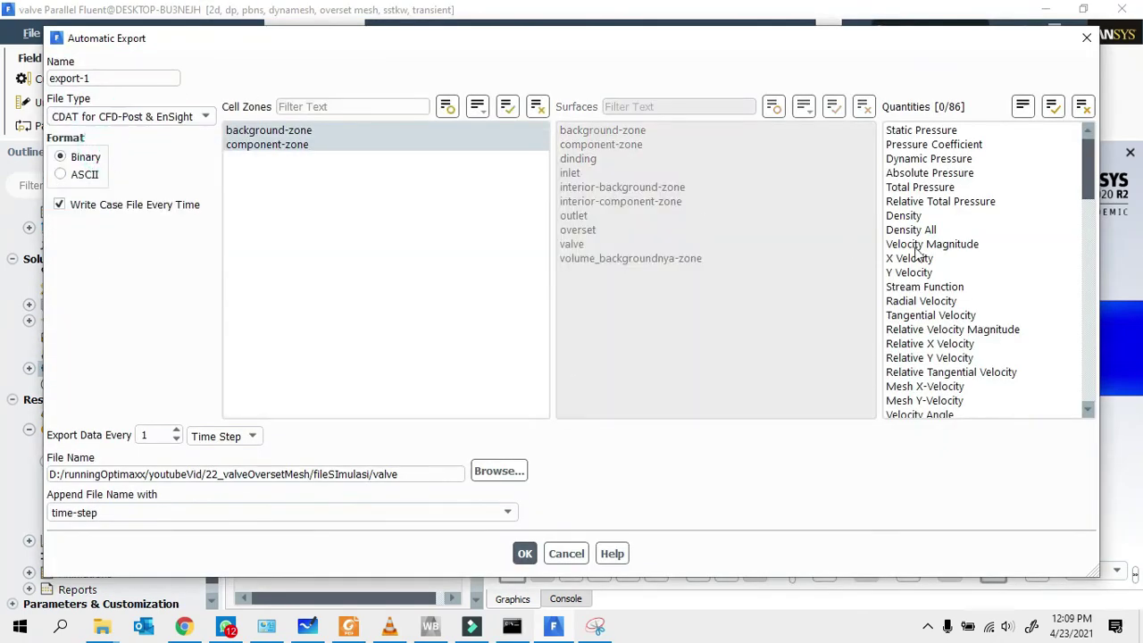
- Select Static Pressure, Velocity Magnitude, X Velocity and Y Velocity as the quantities to export
{"action": "left_click", "coordinate": [933, 130]}
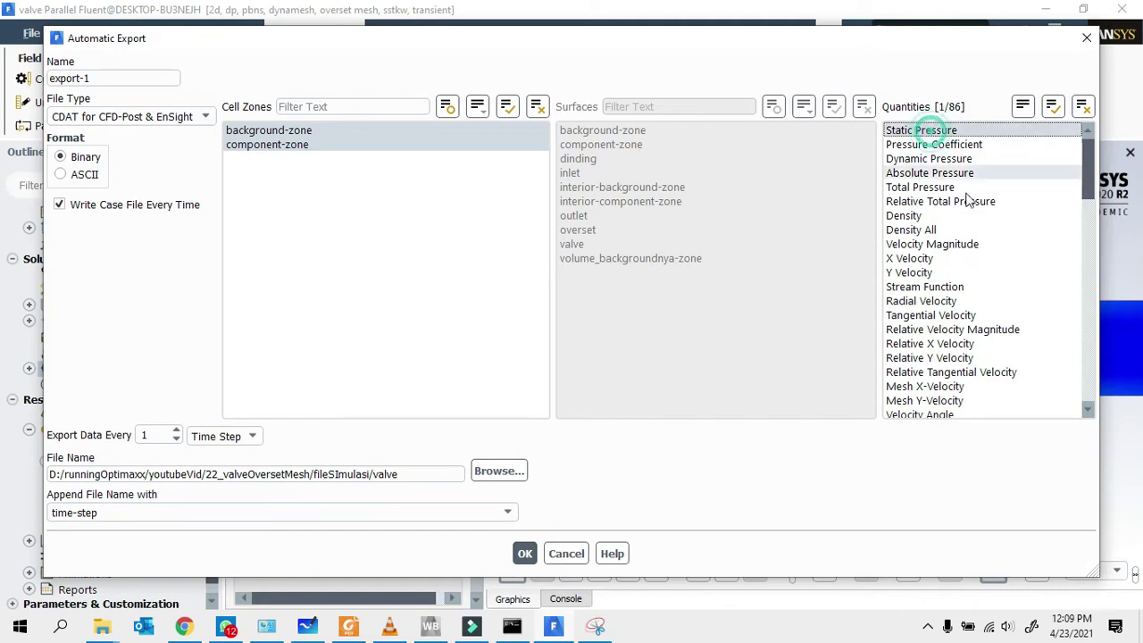
{"action": "left_click", "coordinate": [930, 244]}
{"action": "left_click", "coordinate": [922, 259]}
{"action": "left_click", "coordinate": [927, 274]}
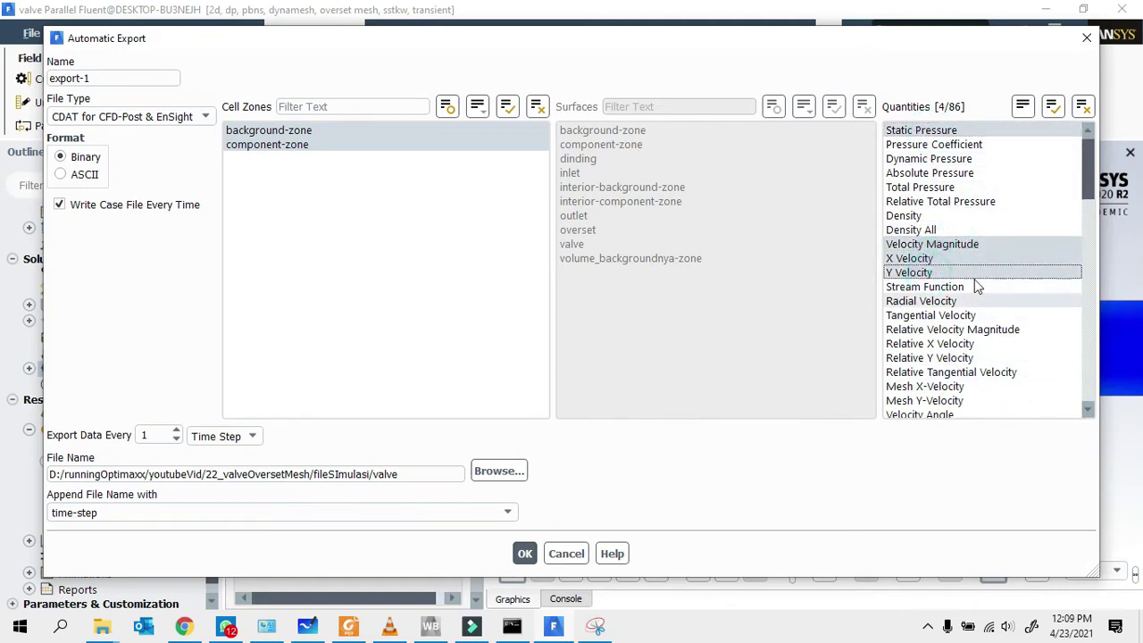
- Look through the available export quantities, add Overset Cell Type to the selection, and review the chosen quantities
{"action": "scroll", "coordinate": [1008, 330], "scroll_direction": "down", "scroll_amount": 5}
{"action": "scroll", "coordinate": [1004, 303], "scroll_direction": "up", "scroll_amount": 5}
{"action": "scroll", "coordinate": [1015, 286], "scroll_direction": "down", "scroll_amount": 15}
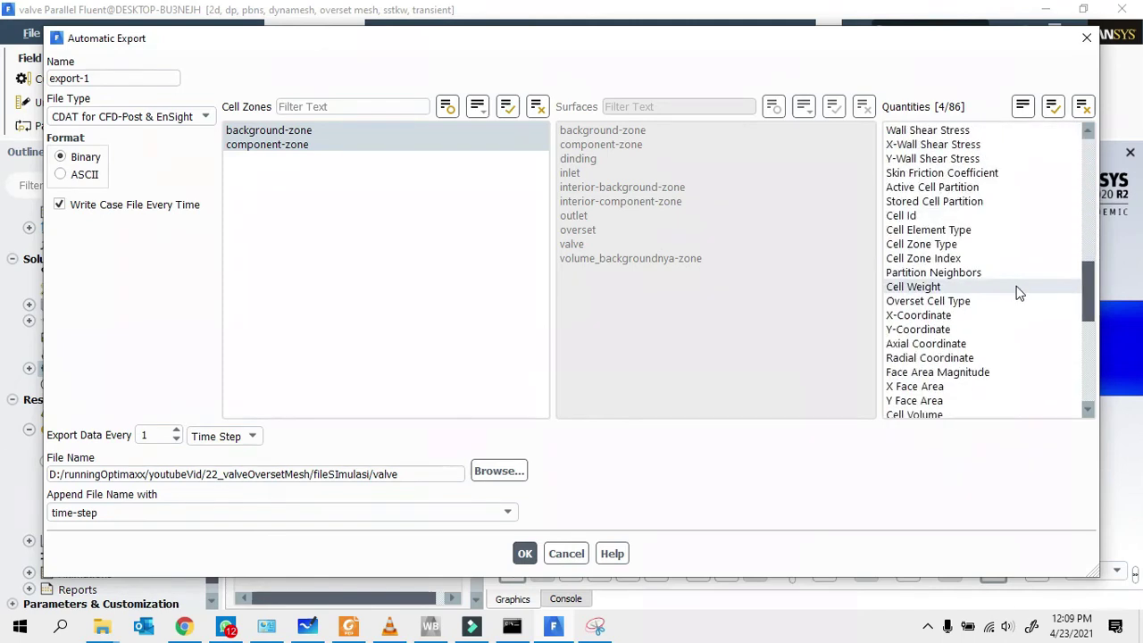
{"action": "scroll", "coordinate": [1012, 287], "scroll_direction": "up", "scroll_amount": 3}
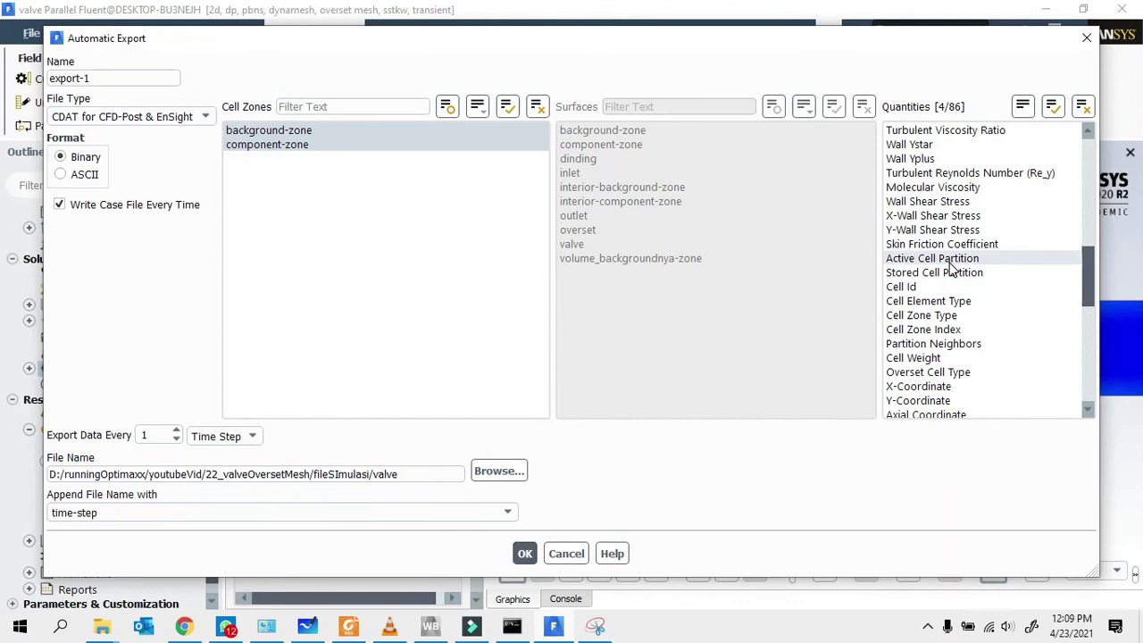
{"action": "scroll", "coordinate": [964, 258], "scroll_direction": "up", "scroll_amount": 5}
{"action": "scroll", "coordinate": [969, 259], "scroll_direction": "up", "scroll_amount": 3}
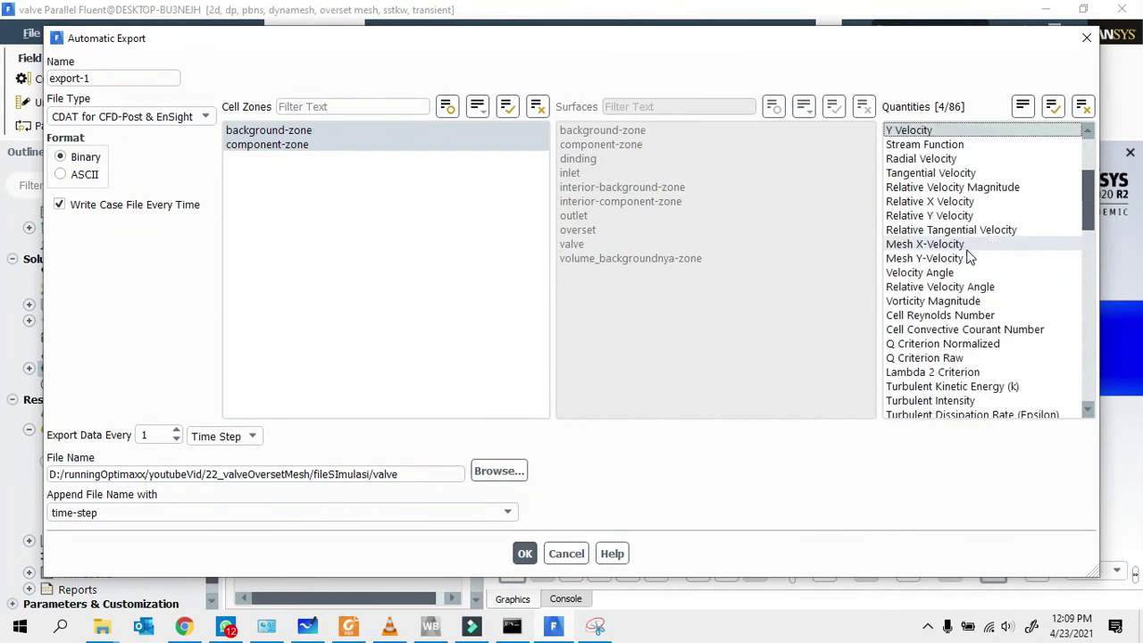
{"action": "scroll", "coordinate": [991, 273], "scroll_direction": "up", "scroll_amount": 3}
{"action": "scroll", "coordinate": [974, 299], "scroll_direction": "down", "scroll_amount": 3}
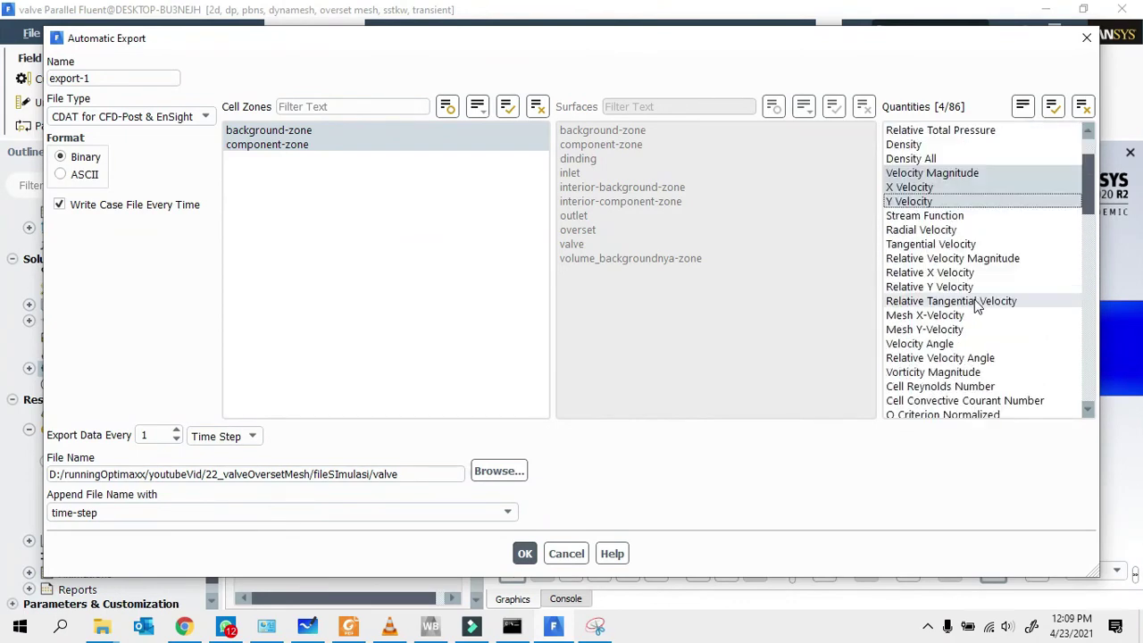
{"action": "scroll", "coordinate": [986, 312], "scroll_direction": "down", "scroll_amount": 3}
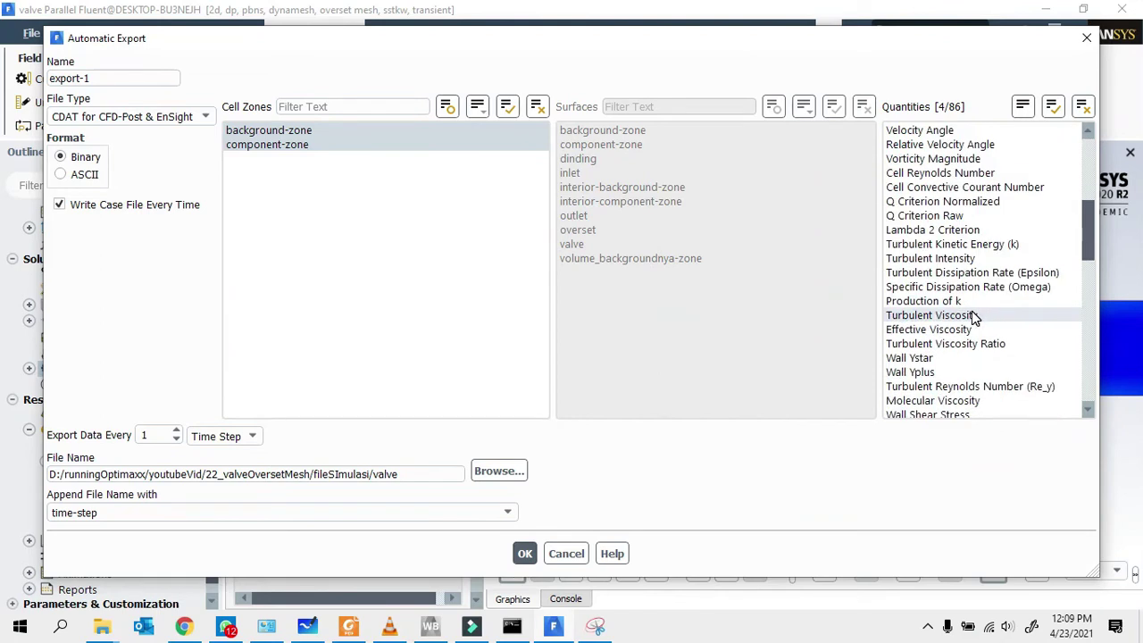
{"action": "scroll", "coordinate": [975, 316], "scroll_direction": "down", "scroll_amount": 3}
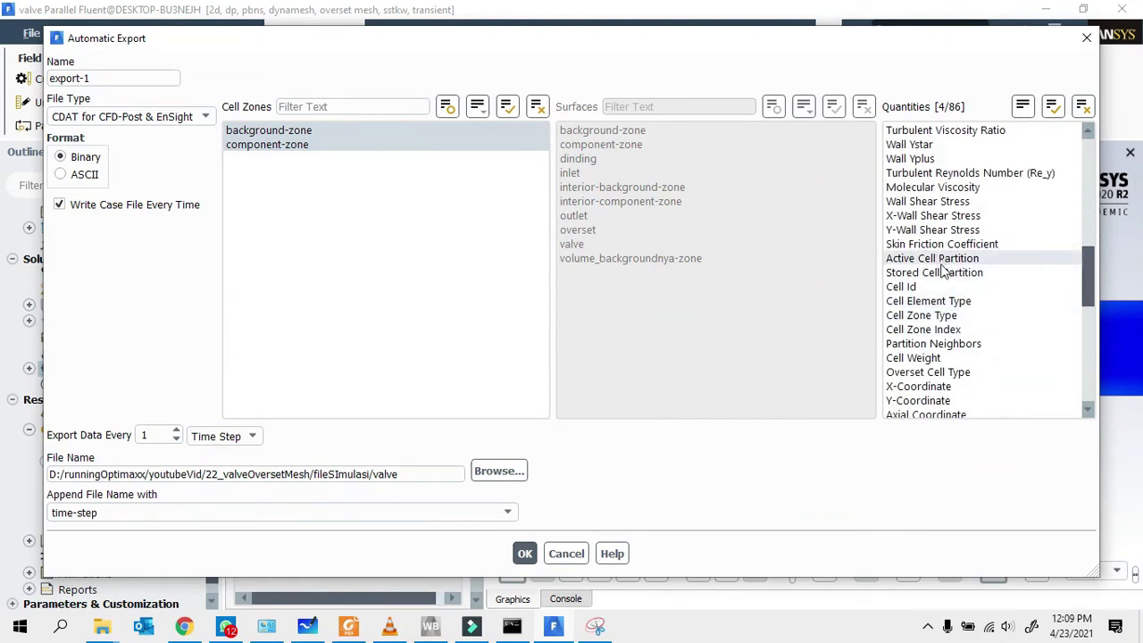
{"action": "scroll", "coordinate": [946, 276], "scroll_direction": "down", "scroll_amount": 6}
{"action": "scroll", "coordinate": [953, 295], "scroll_direction": "up", "scroll_amount": 1}
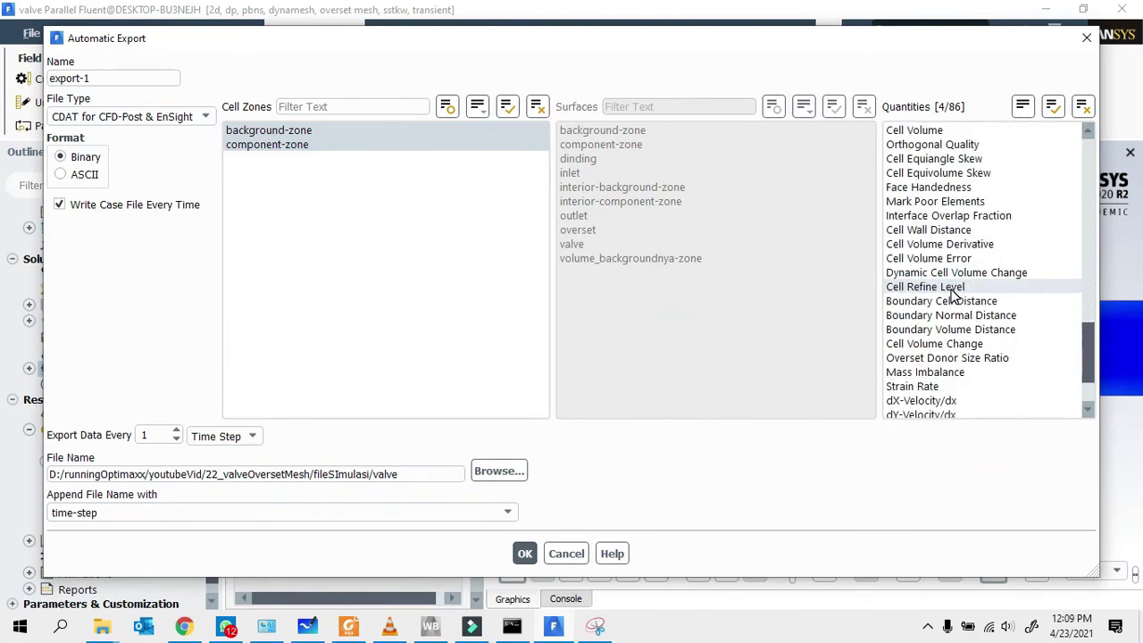
{"action": "scroll", "coordinate": [953, 294], "scroll_direction": "up", "scroll_amount": 5}
{"action": "scroll", "coordinate": [953, 295], "scroll_direction": "up", "scroll_amount": 5}
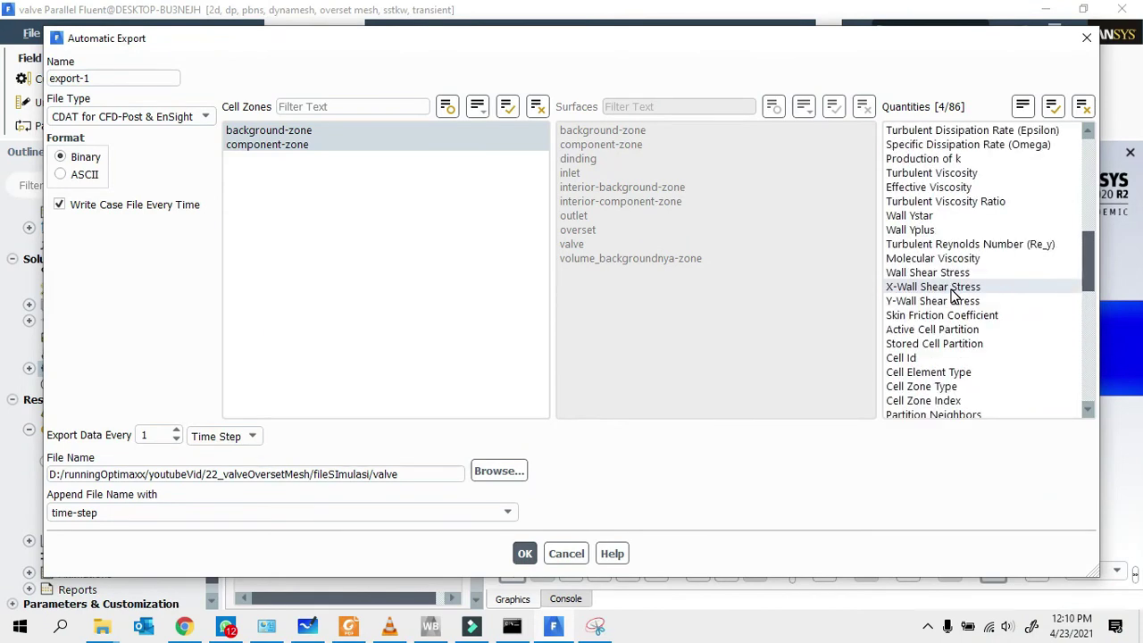
{"action": "scroll", "coordinate": [953, 294], "scroll_direction": "up", "scroll_amount": 2}
{"action": "scroll", "coordinate": [953, 281], "scroll_direction": "up", "scroll_amount": 2}
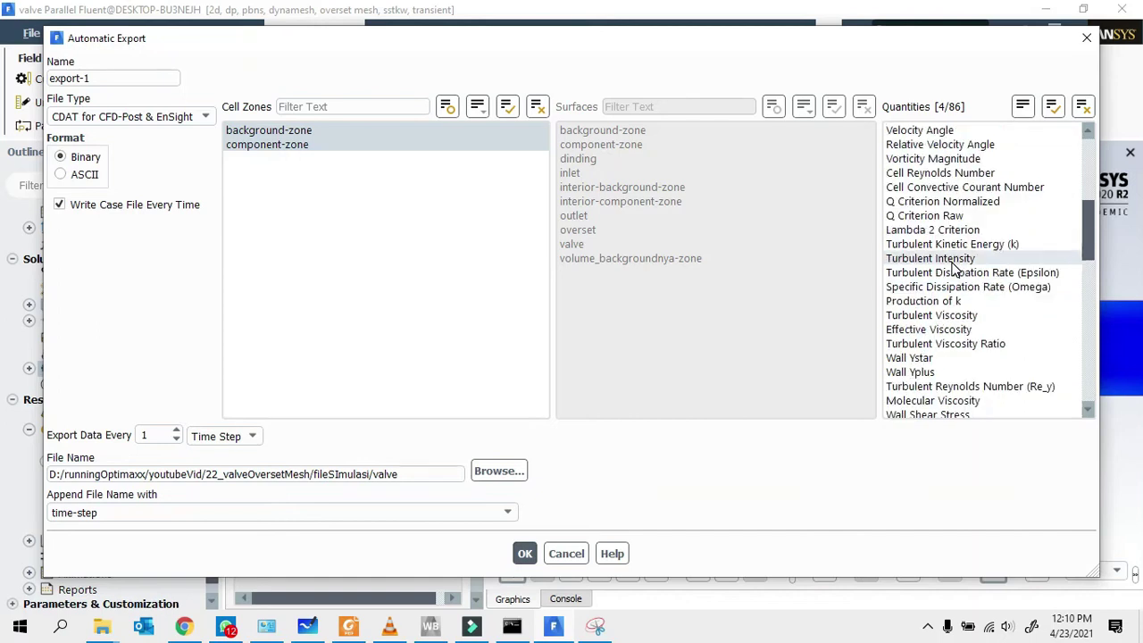
{"action": "scroll", "coordinate": [954, 268], "scroll_direction": "down", "scroll_amount": 5}
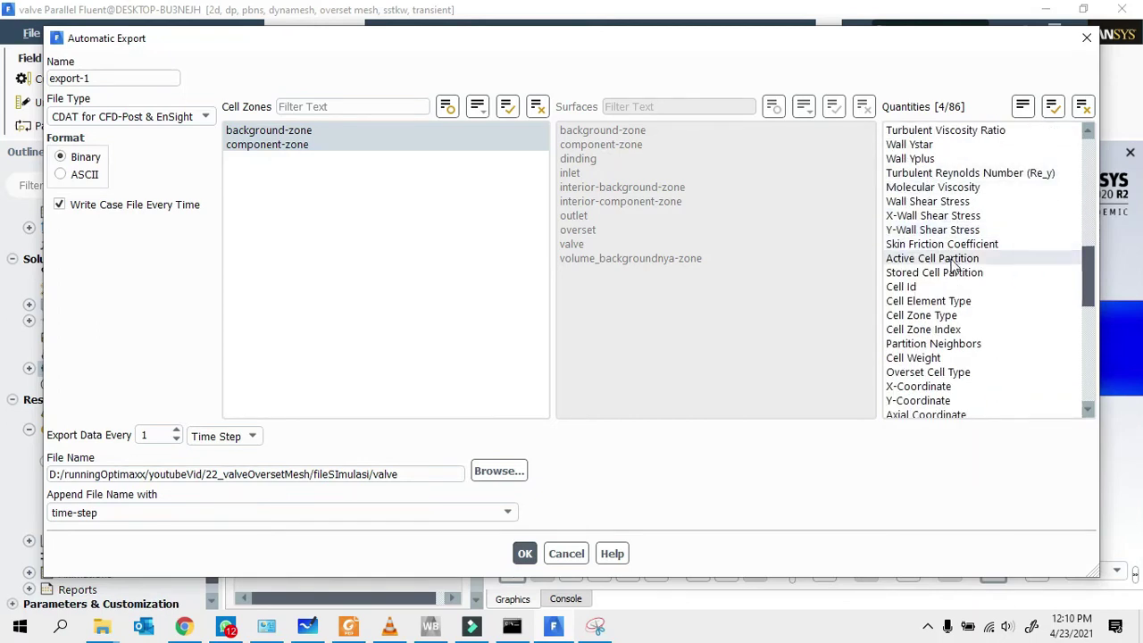
{"action": "scroll", "coordinate": [932, 308], "scroll_direction": "down", "scroll_amount": 2}
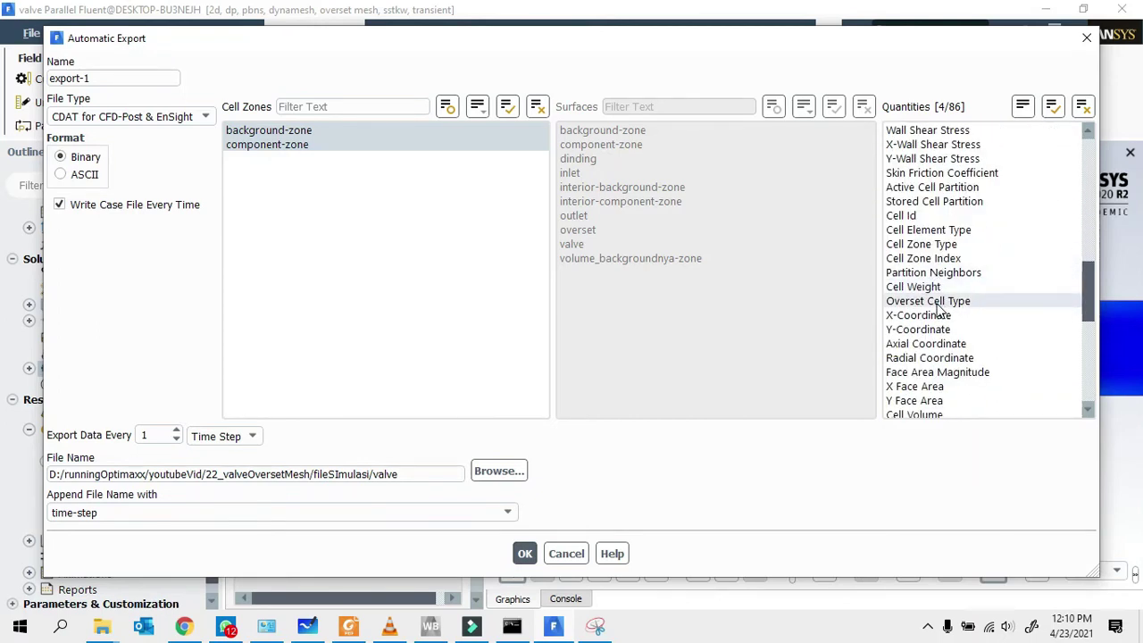
{"action": "left_click", "coordinate": [896, 303]}
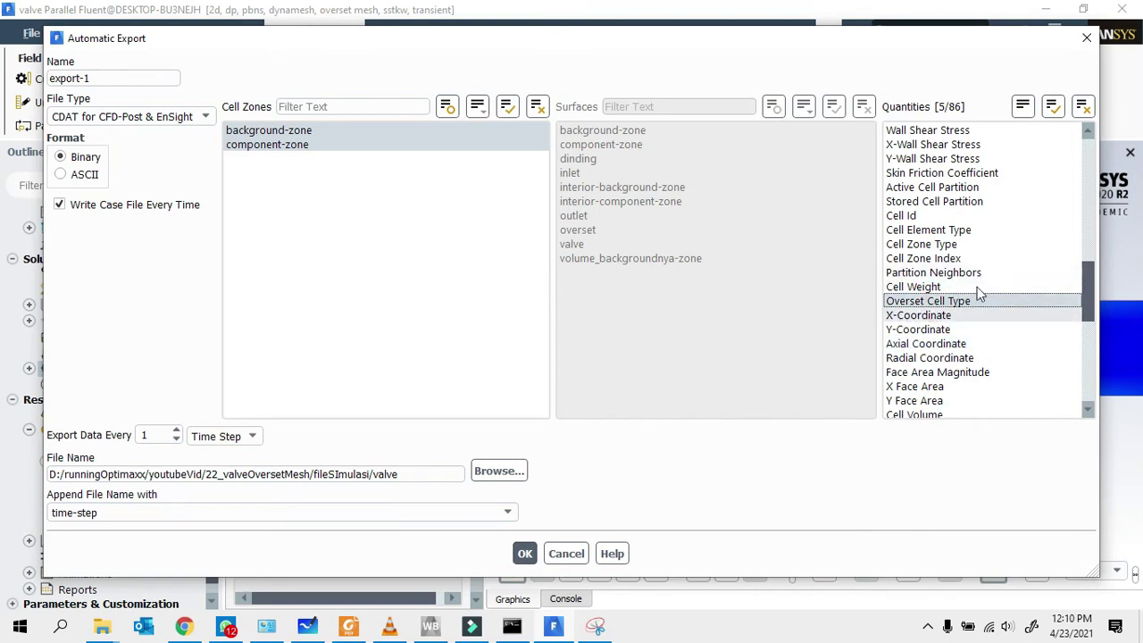
{"action": "scroll", "coordinate": [976, 288], "scroll_direction": "up", "scroll_amount": 10}
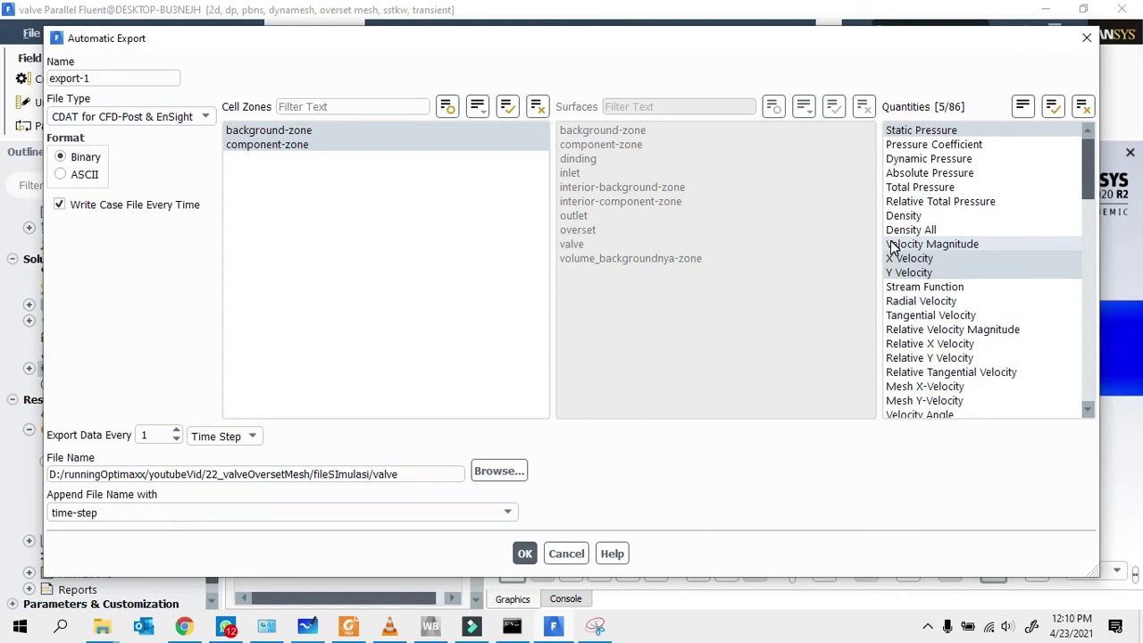
{"action": "scroll", "coordinate": [933, 152], "scroll_direction": "down", "scroll_amount": 12}
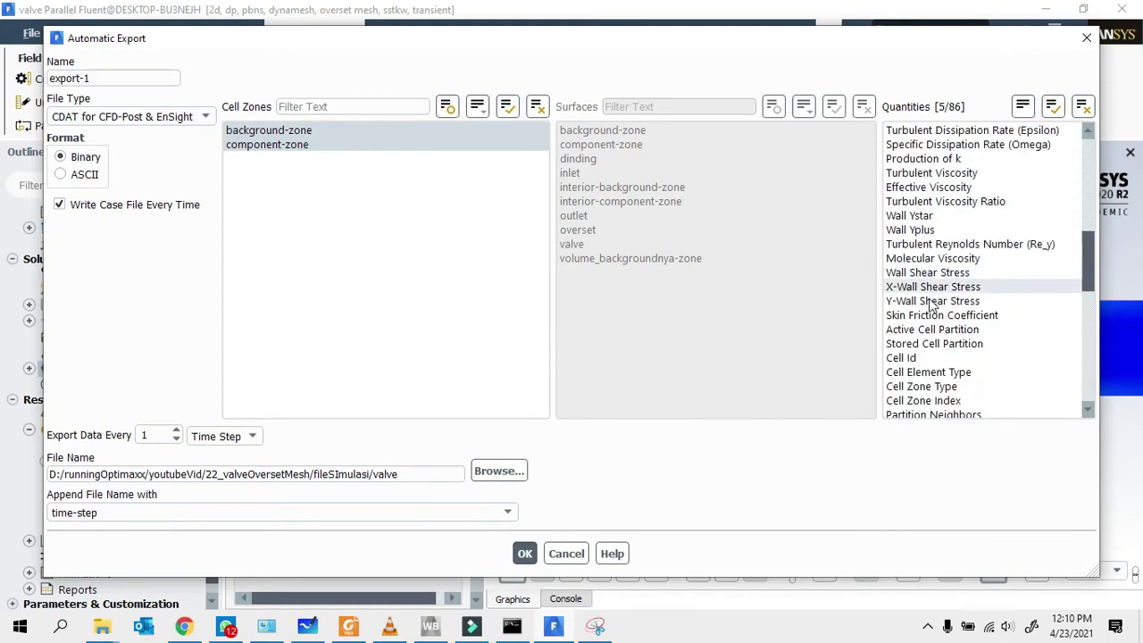
- Review the selected export quantities, set the export interval to every 2 time steps, and save the automatic export
{"action": "scroll", "coordinate": [933, 151], "scroll_direction": "up", "scroll_amount": 12}
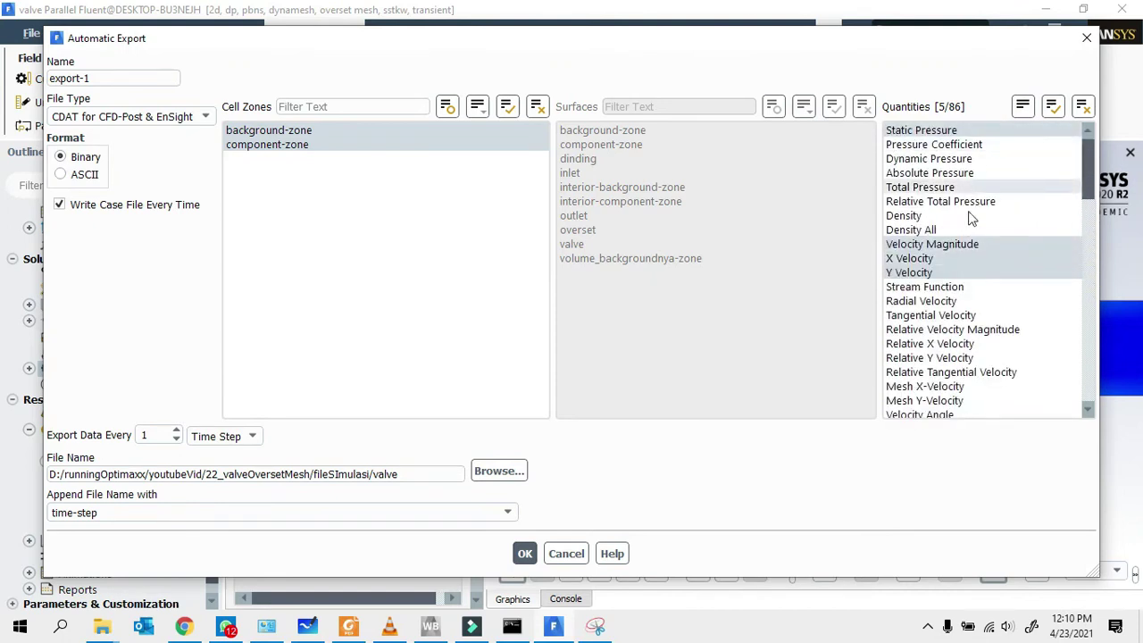
{"action": "scroll", "coordinate": [970, 219], "scroll_direction": "down", "scroll_amount": 10}
{"action": "scroll", "coordinate": [919, 271], "scroll_direction": "down", "scroll_amount": 3}
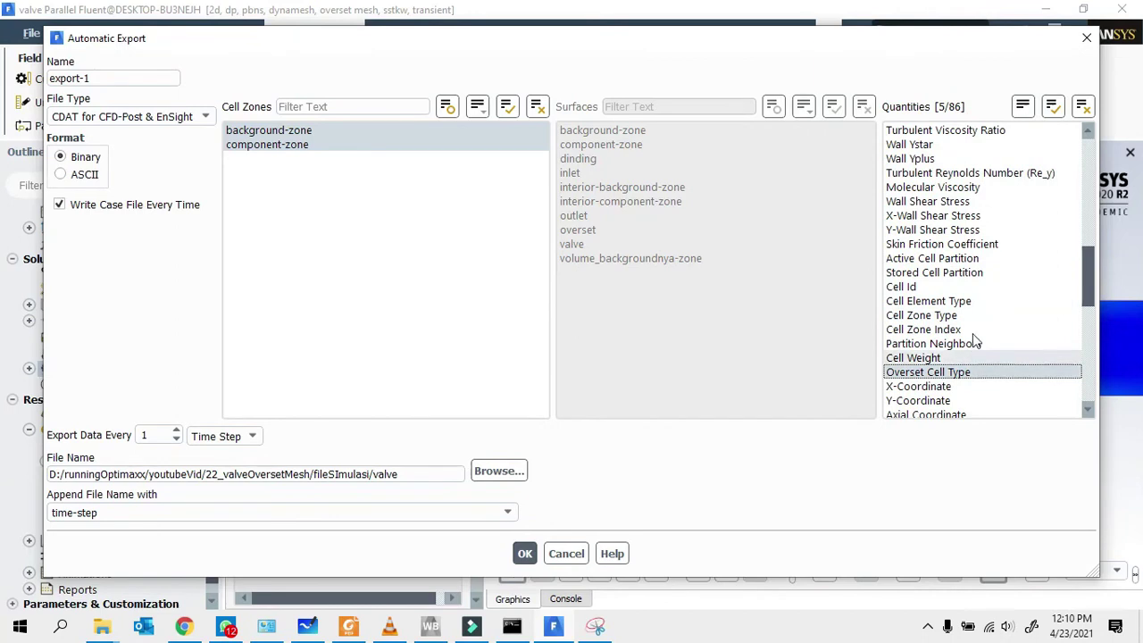
{"action": "double_click", "coordinate": [145, 435]}
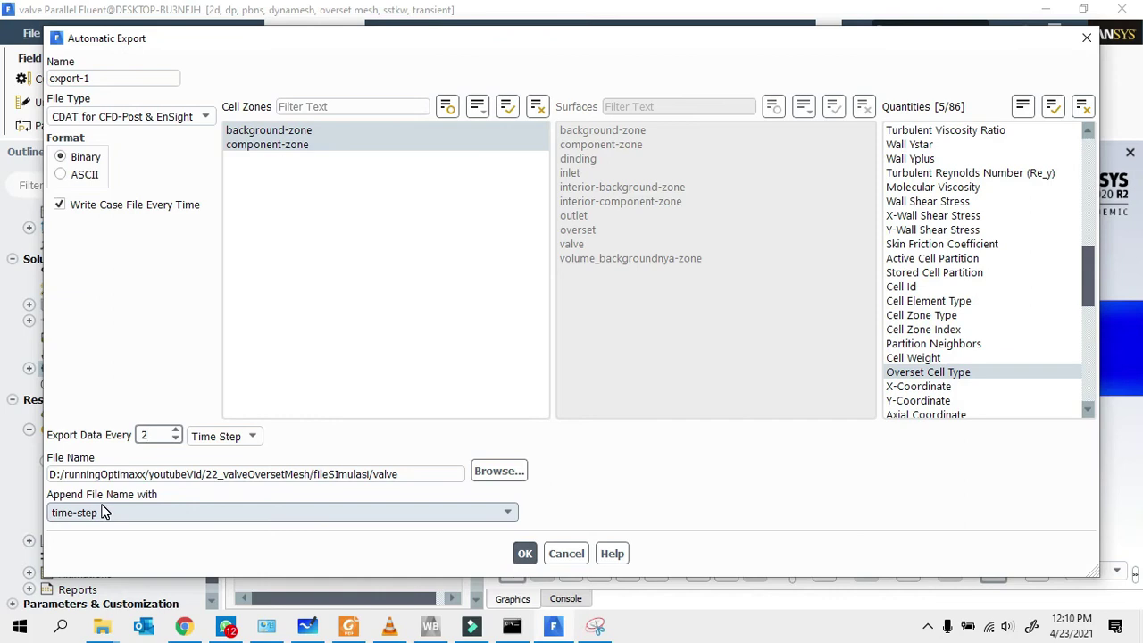
{"action": "left_click", "coordinate": [524, 553]}
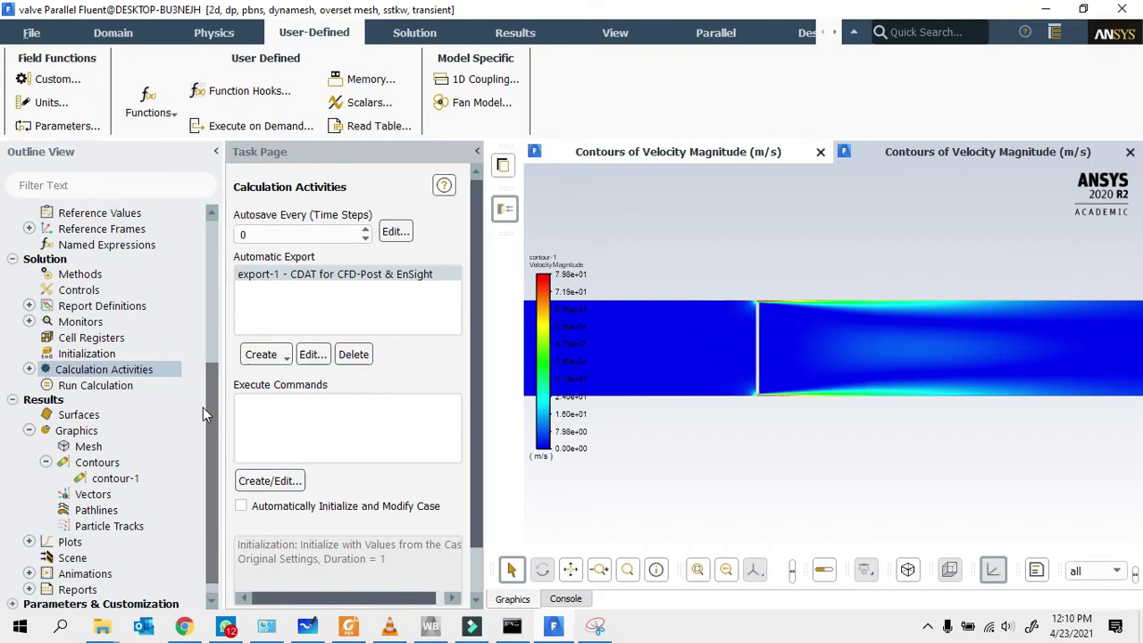
- Set the time step size to 0.01 s and the number of time steps to 150, and run the calculation
{"action": "left_click", "coordinate": [112, 389]}
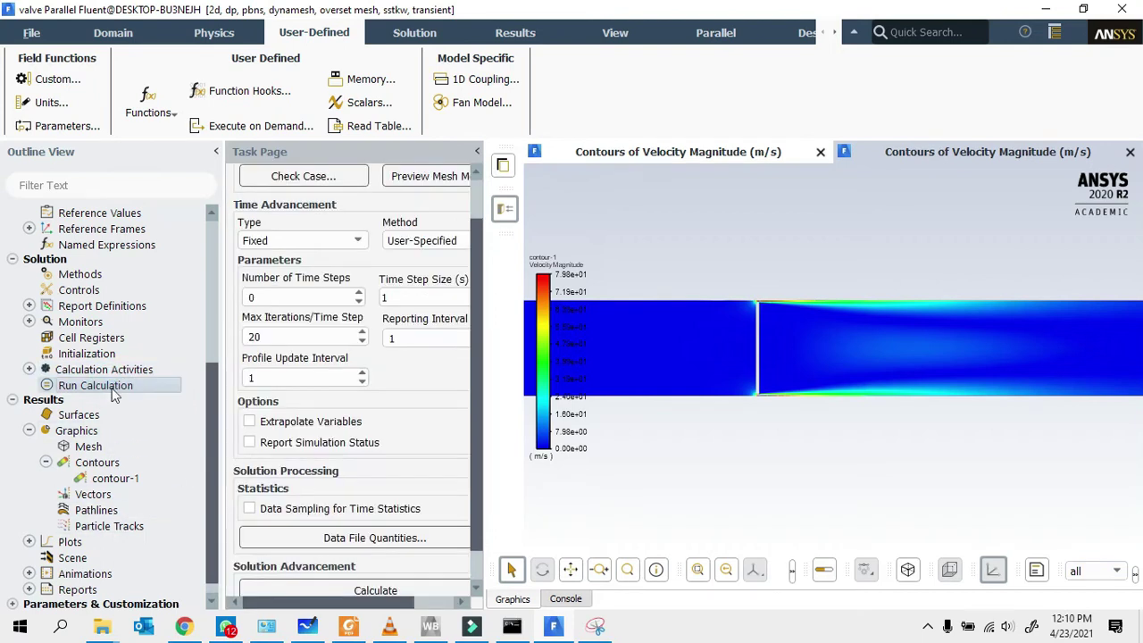
{"action": "left_click", "coordinate": [416, 296]}
{"action": "type", "text": "0.0"}
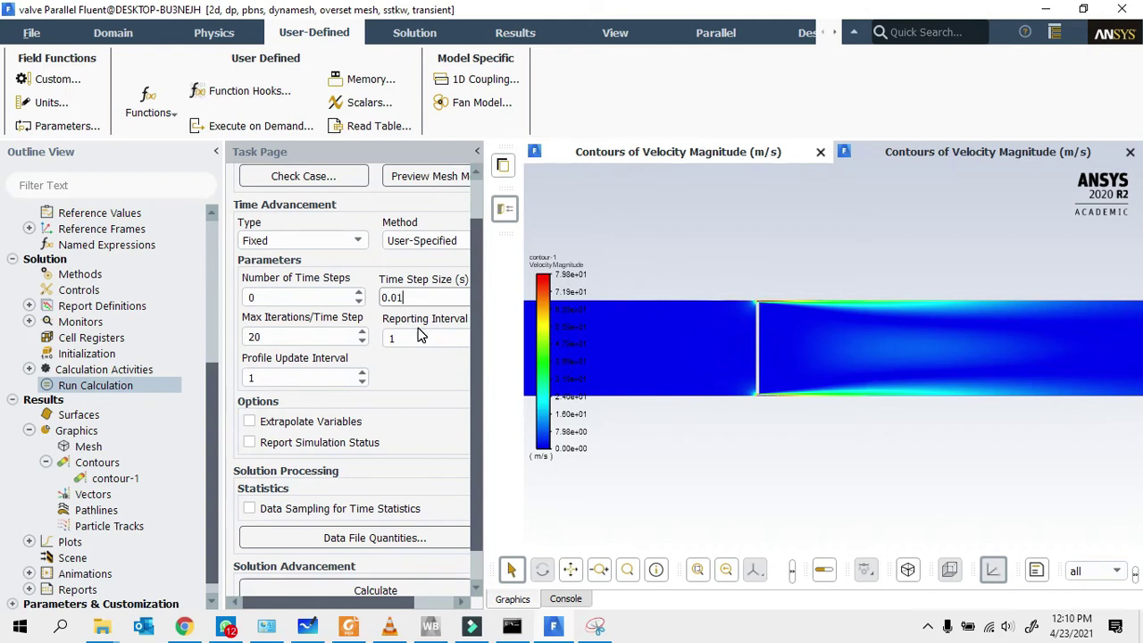
{"action": "double_click", "coordinate": [304, 297]}
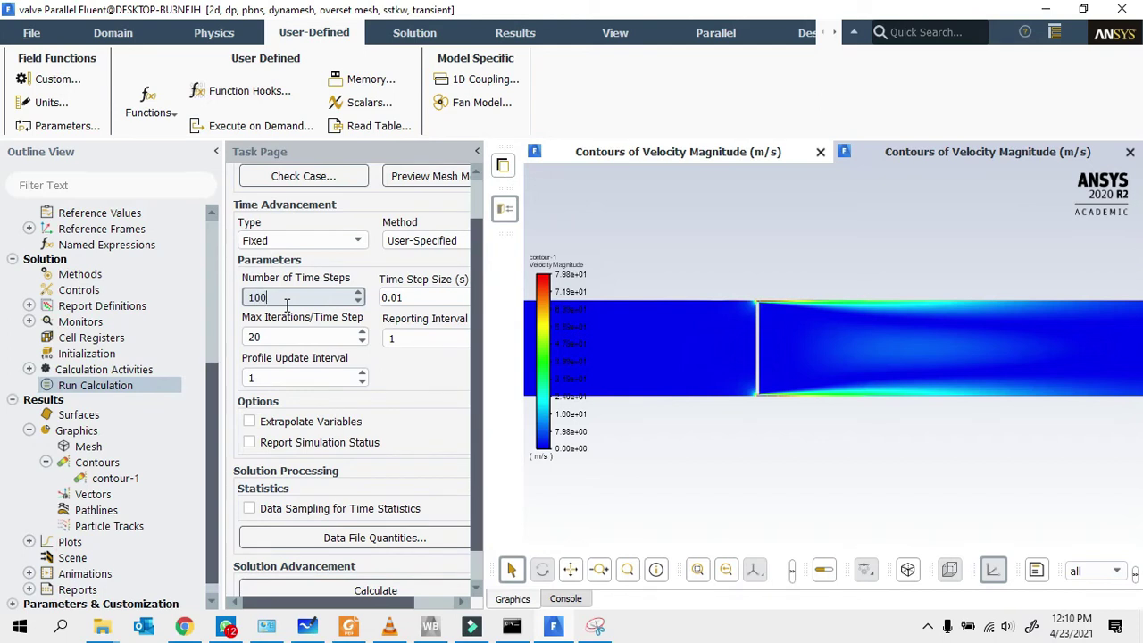
{"action": "left_click_drag", "start_coordinate": [273, 298], "coordinate": [256, 301]}
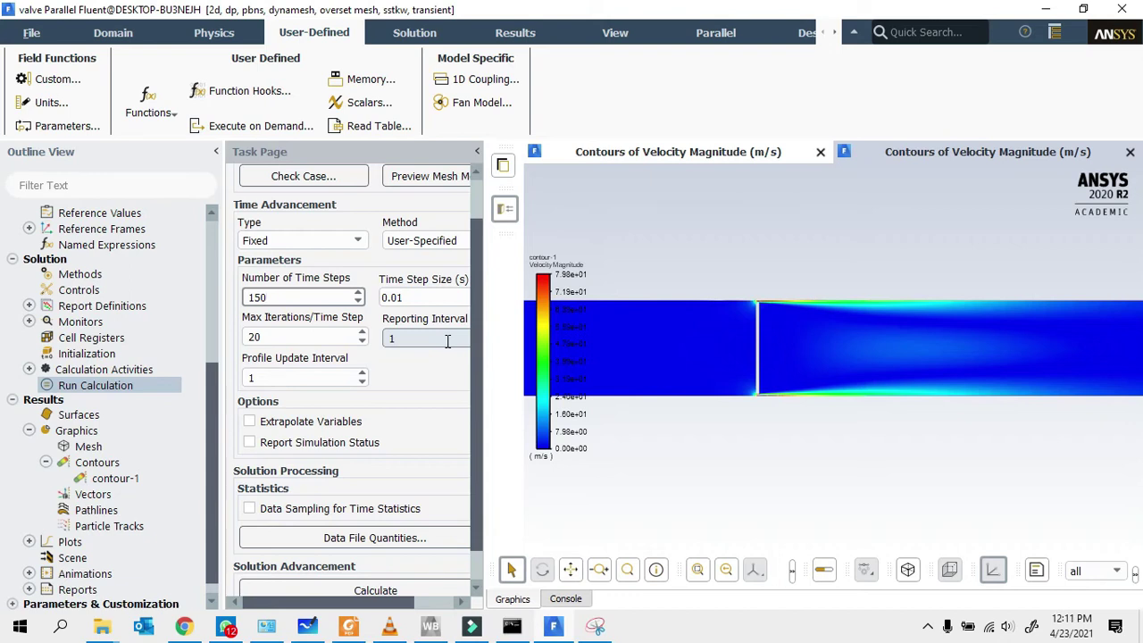
{"action": "left_click", "coordinate": [263, 298]}
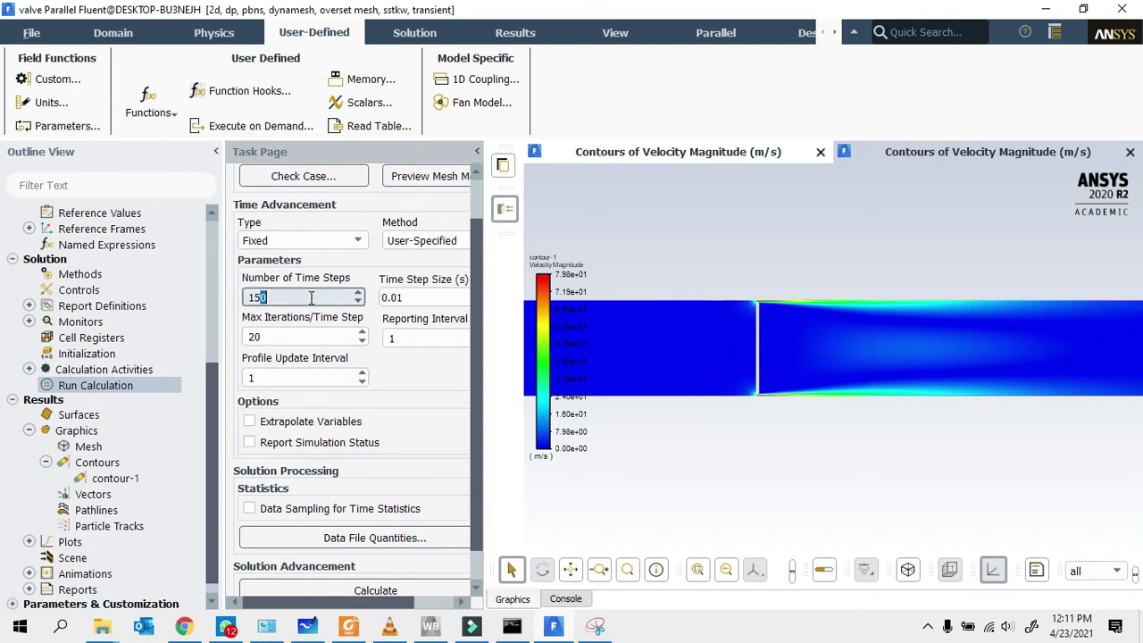
{"action": "scroll", "coordinate": [477, 434], "scroll_direction": "down", "scroll_amount": 2}
{"action": "scroll", "coordinate": [475, 510], "scroll_direction": "down", "scroll_amount": 2}
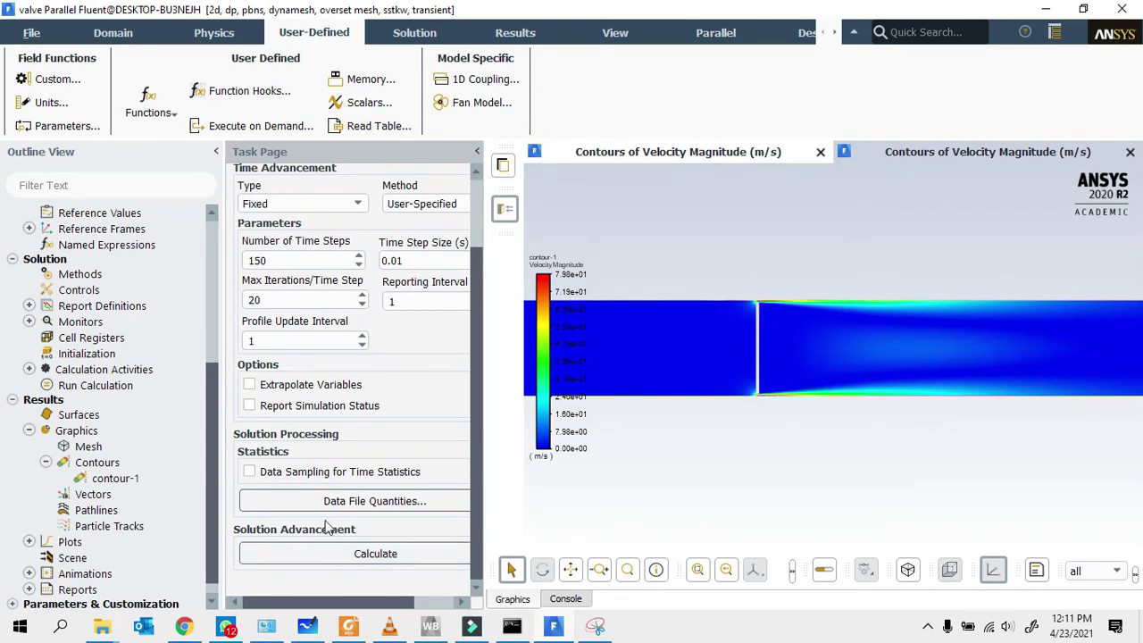
{"action": "left_click", "coordinate": [365, 554]}
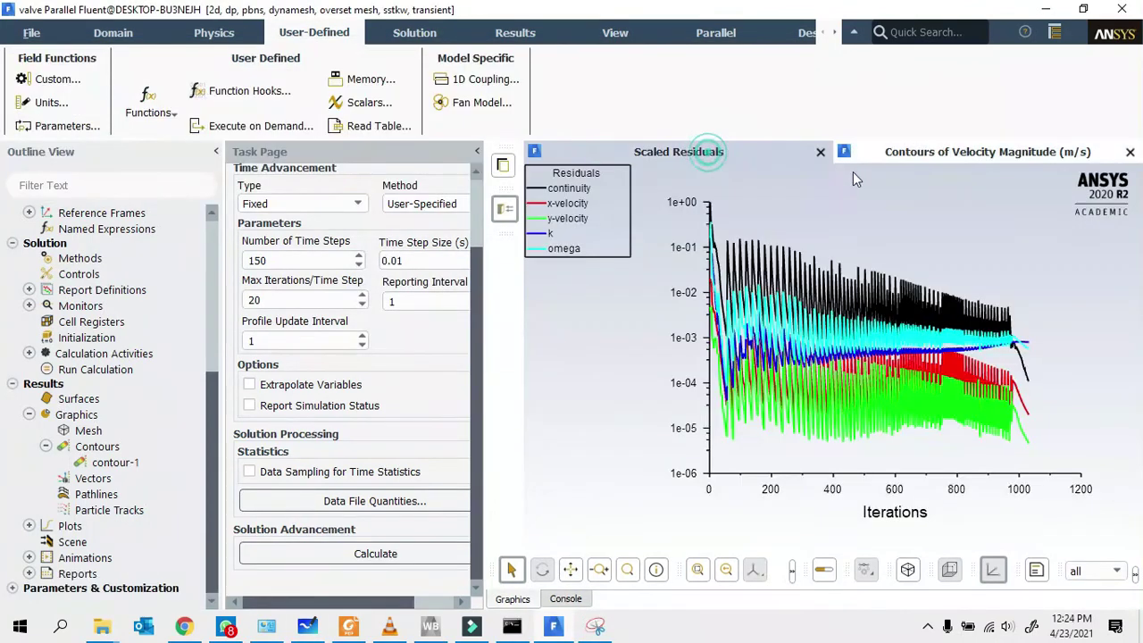
- Examine the final velocity contour, play animation-1 once through its recorded frames, and close the playback to view the scaled residuals
{"action": "left_click", "coordinate": [942, 153]}
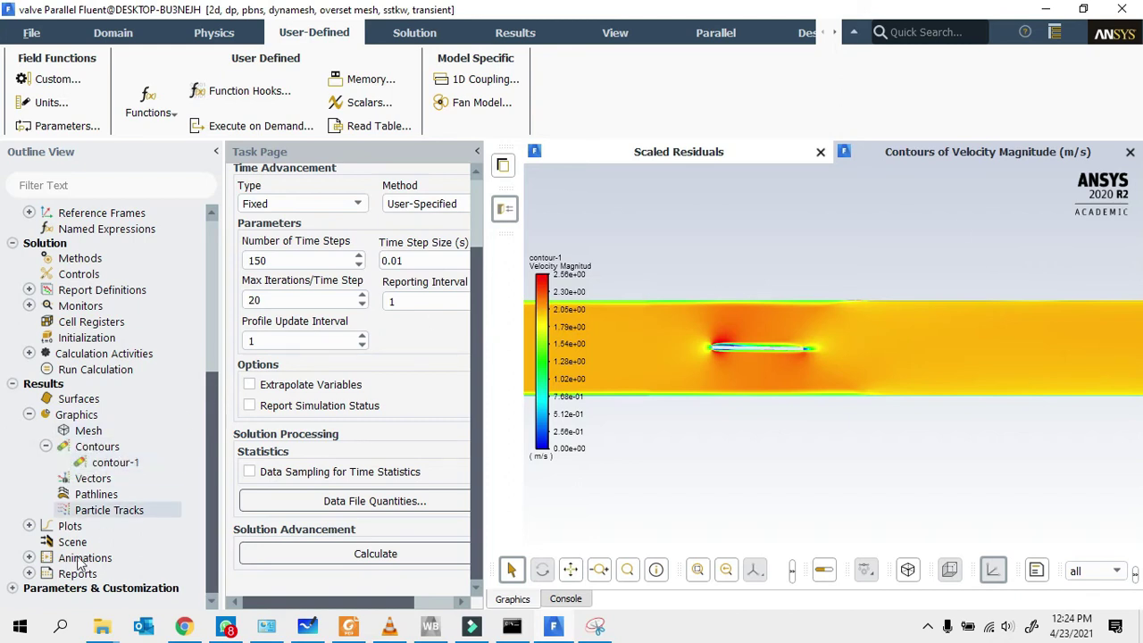
{"action": "left_click", "coordinate": [29, 525]}
{"action": "scroll", "coordinate": [160, 502], "scroll_direction": "down", "scroll_amount": 2}
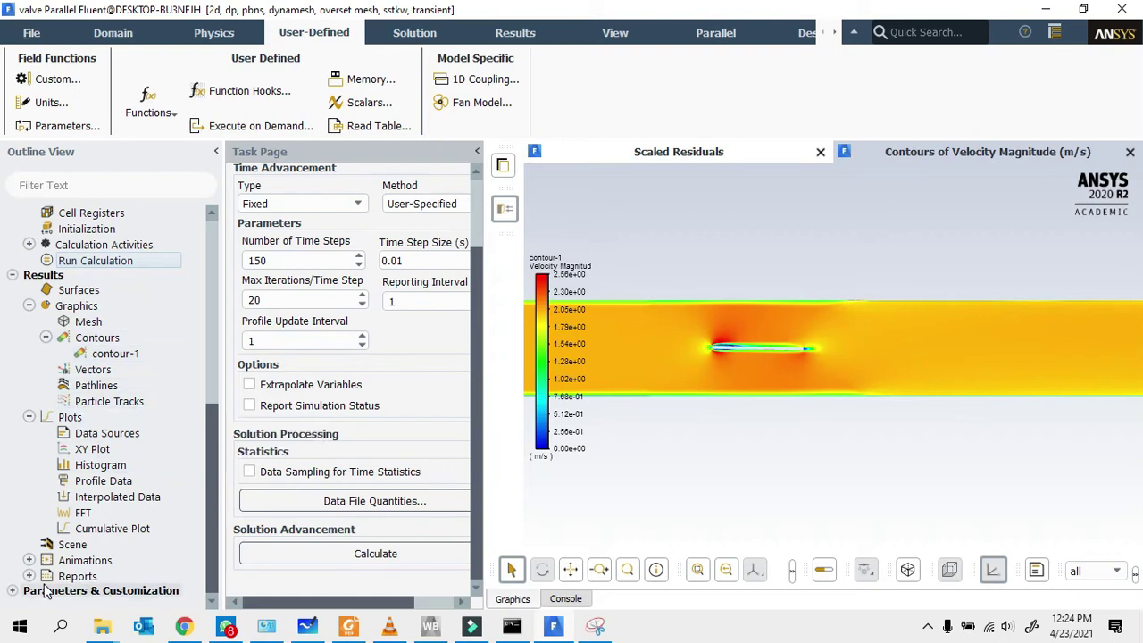
{"action": "left_click", "coordinate": [29, 560]}
{"action": "scroll", "coordinate": [72, 535], "scroll_direction": "down", "scroll_amount": 1}
{"action": "left_click", "coordinate": [97, 529]}
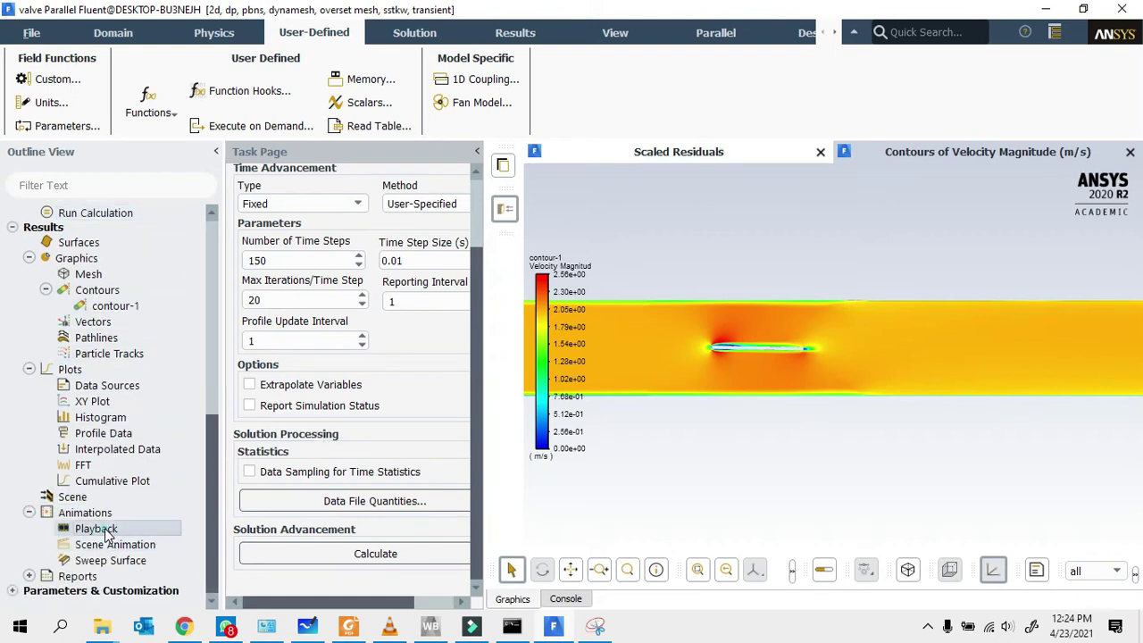
{"action": "left_click_drag", "start_coordinate": [522, 170], "coordinate": [174, 135]}
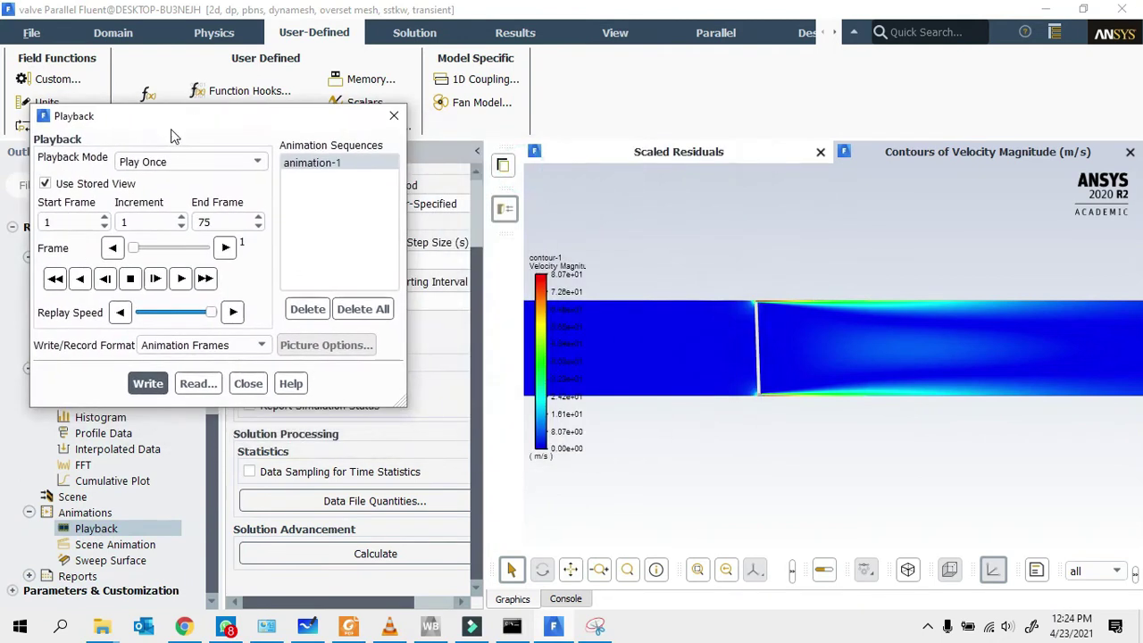
{"action": "left_click", "coordinate": [181, 280]}
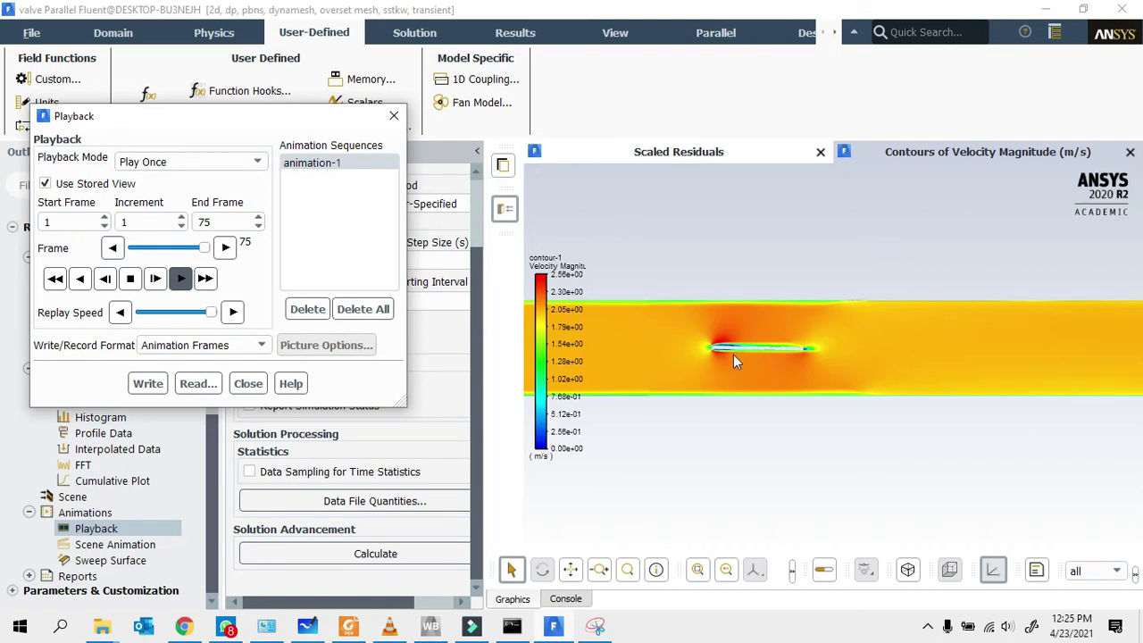
{"action": "left_click", "coordinate": [248, 383]}
{"action": "left_click", "coordinate": [720, 190]}
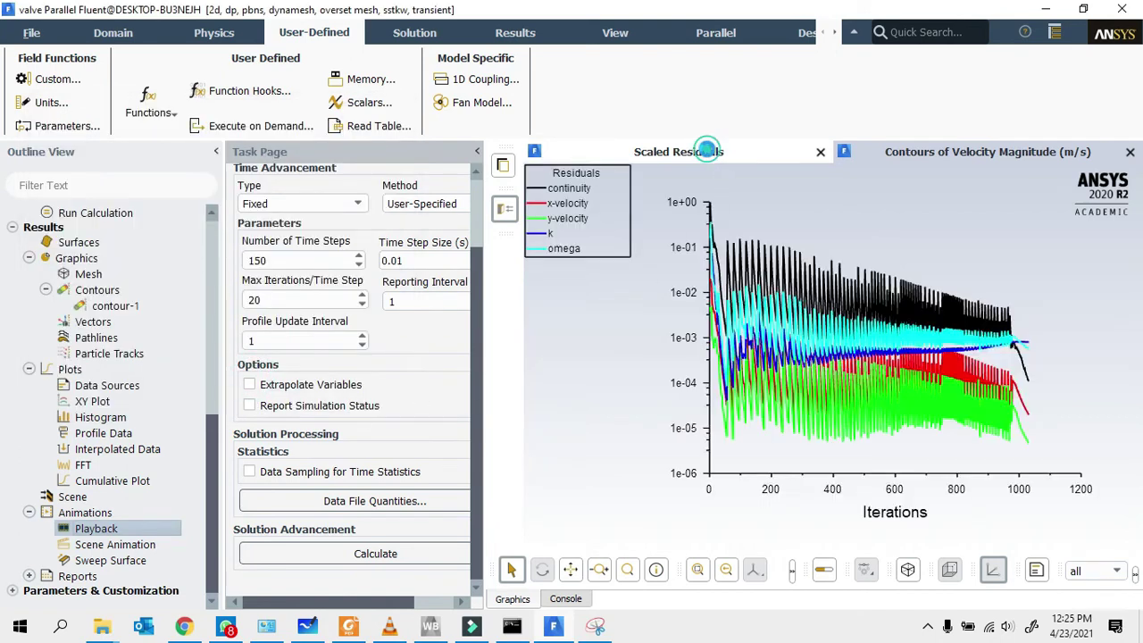
- Switch to Workbench, add a standalone Results system to the project schematic, and open it in CFD-Post
{"action": "left_click", "coordinate": [1044, 10]}
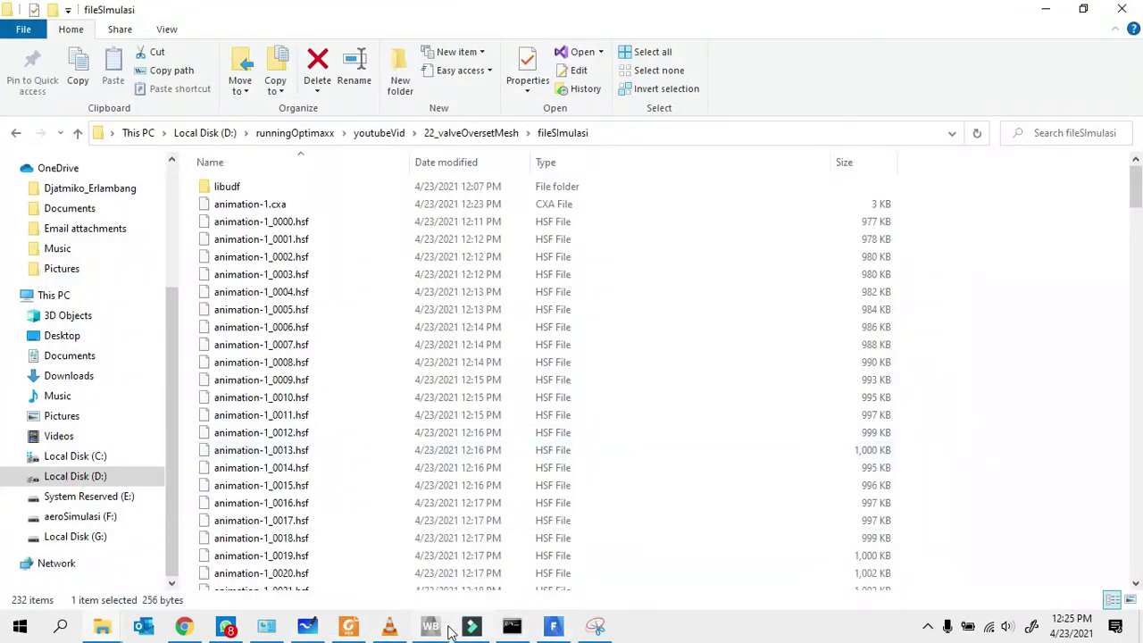
{"action": "left_click", "coordinate": [438, 628]}
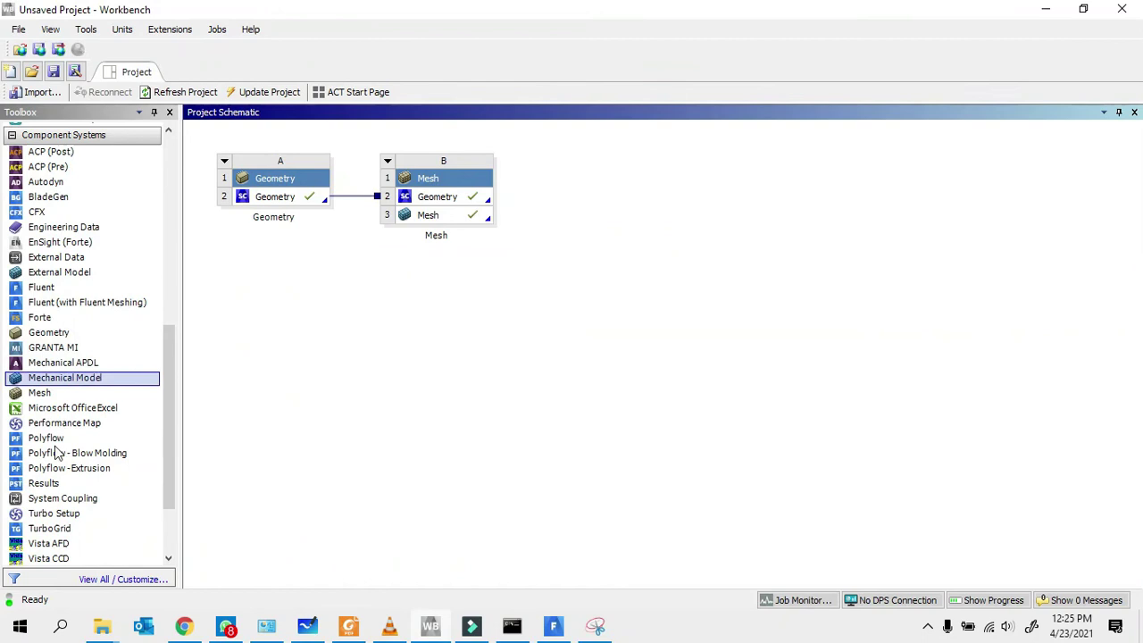
{"action": "left_click_drag", "start_coordinate": [54, 483], "coordinate": [612, 199]}
{"action": "double_click", "coordinate": [614, 197]}
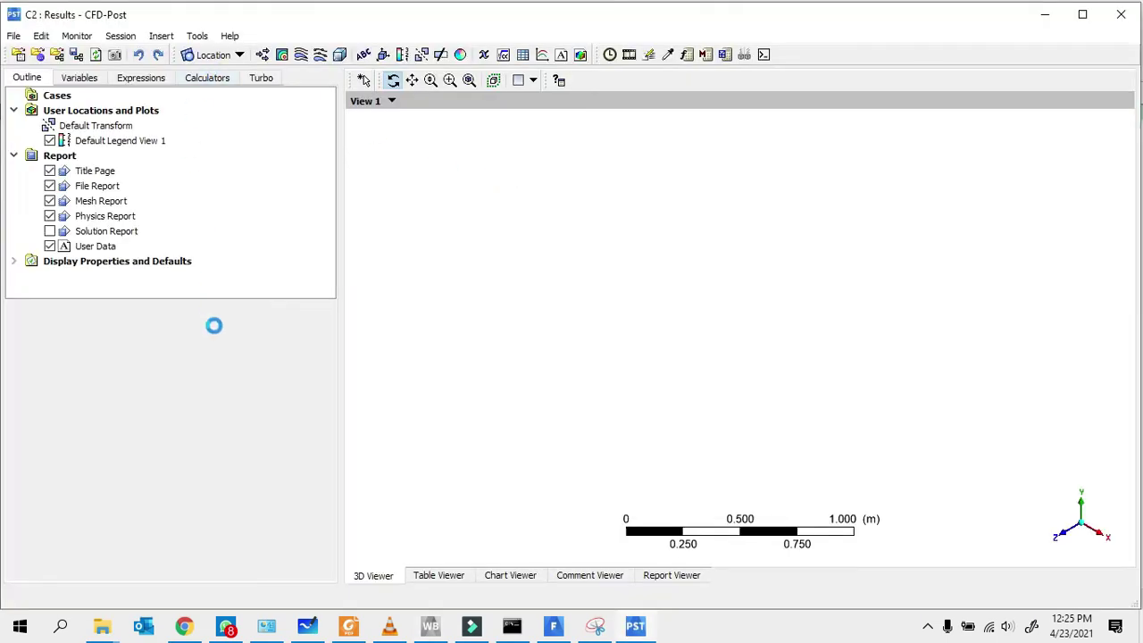
- Start loading results and browse to the fileSImulasi folder inside D:\runningOptimaxx\youtubeVid\22_valveOversetMesh
{"action": "left_click", "coordinate": [14, 36]}
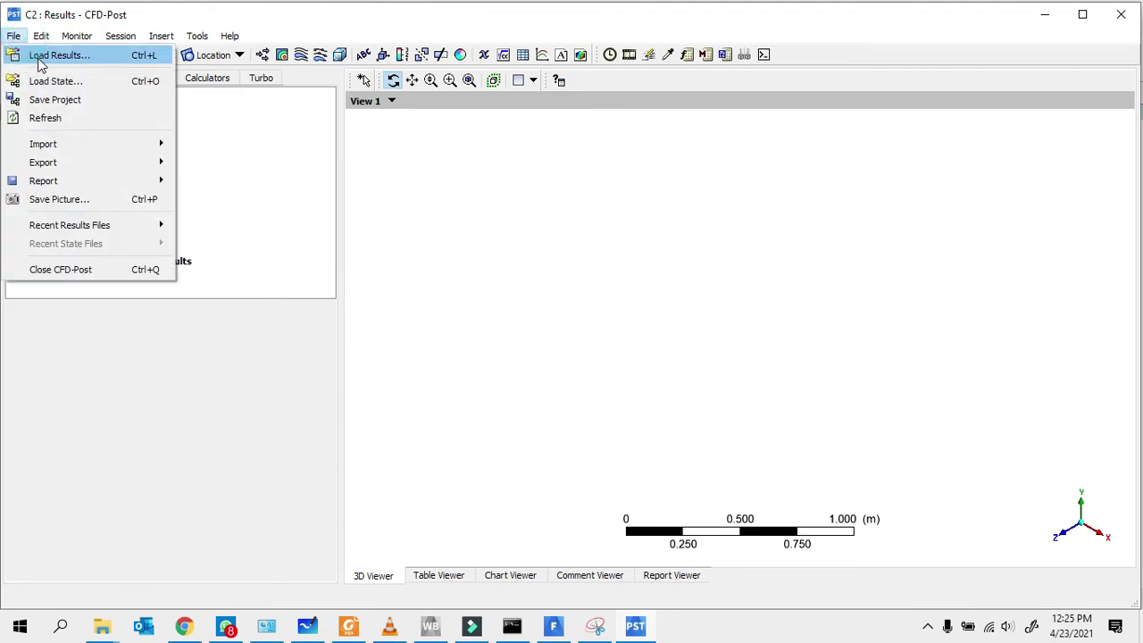
{"action": "left_click", "coordinate": [38, 54]}
{"action": "left_click", "coordinate": [295, 85]}
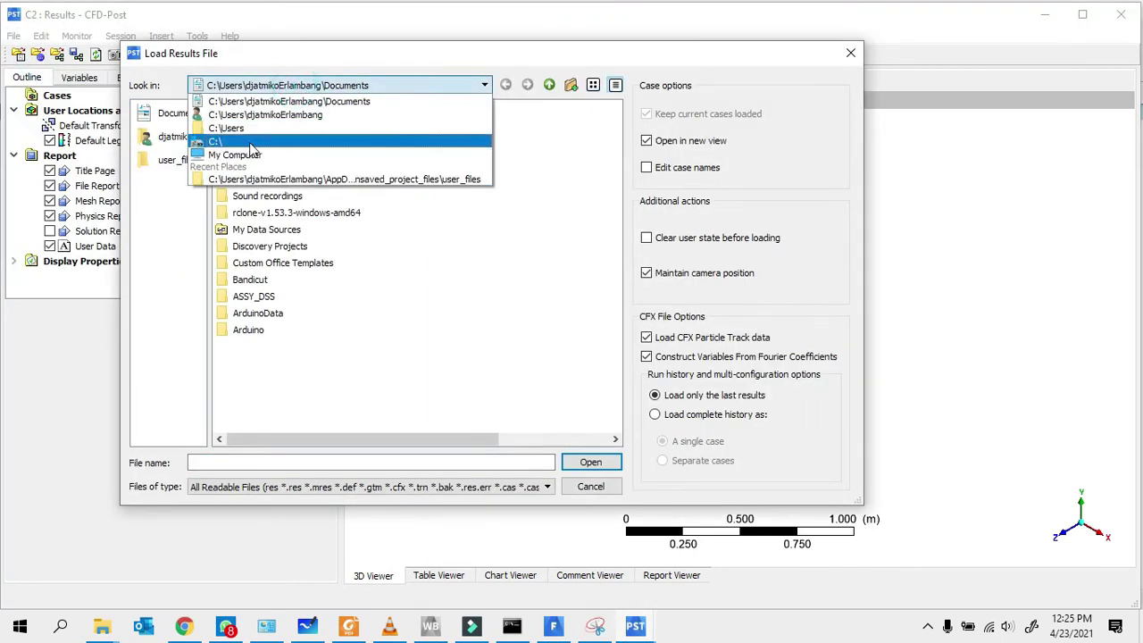
{"action": "left_click", "coordinate": [236, 156]}
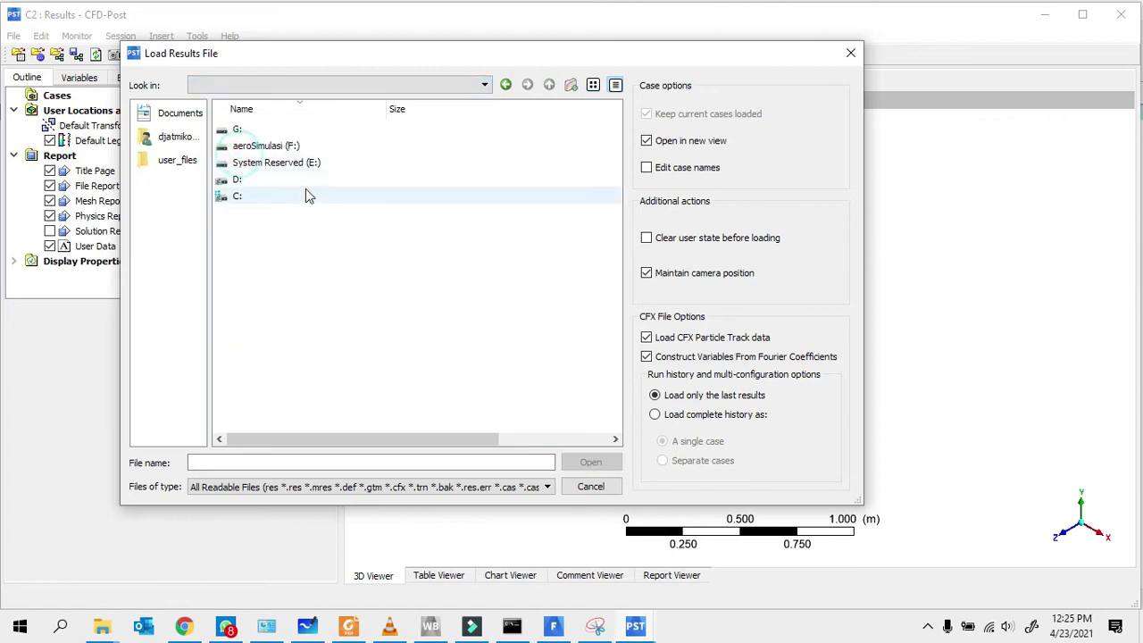
{"action": "double_click", "coordinate": [246, 179]}
{"action": "double_click", "coordinate": [268, 130]}
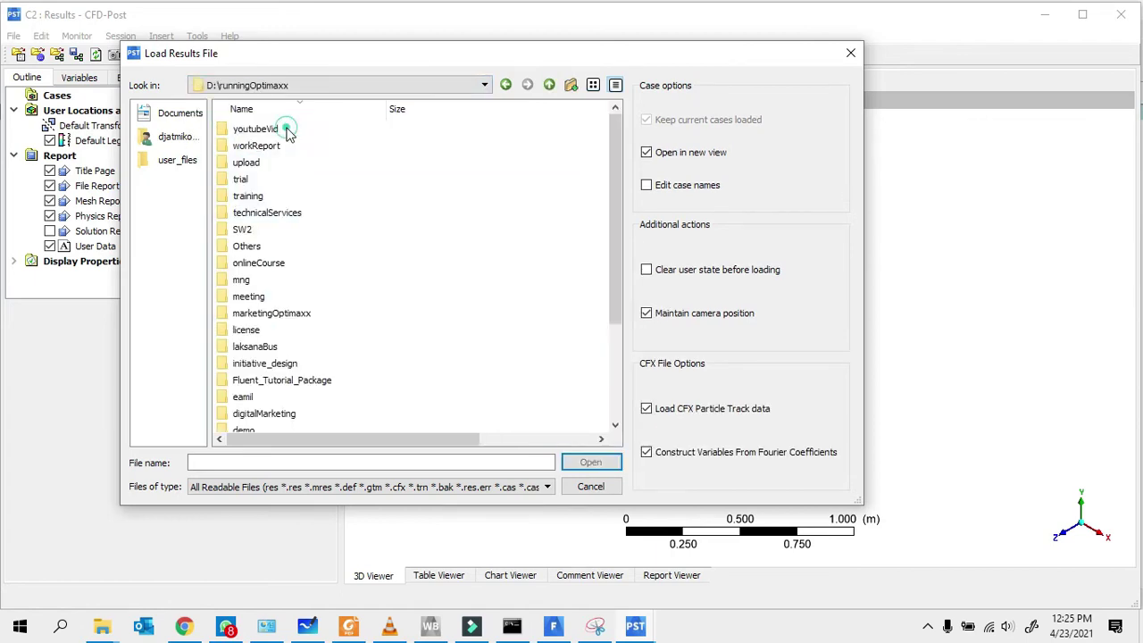
{"action": "scroll", "coordinate": [284, 375], "scroll_direction": "down", "scroll_amount": 3}
{"action": "left_click", "coordinate": [276, 262]}
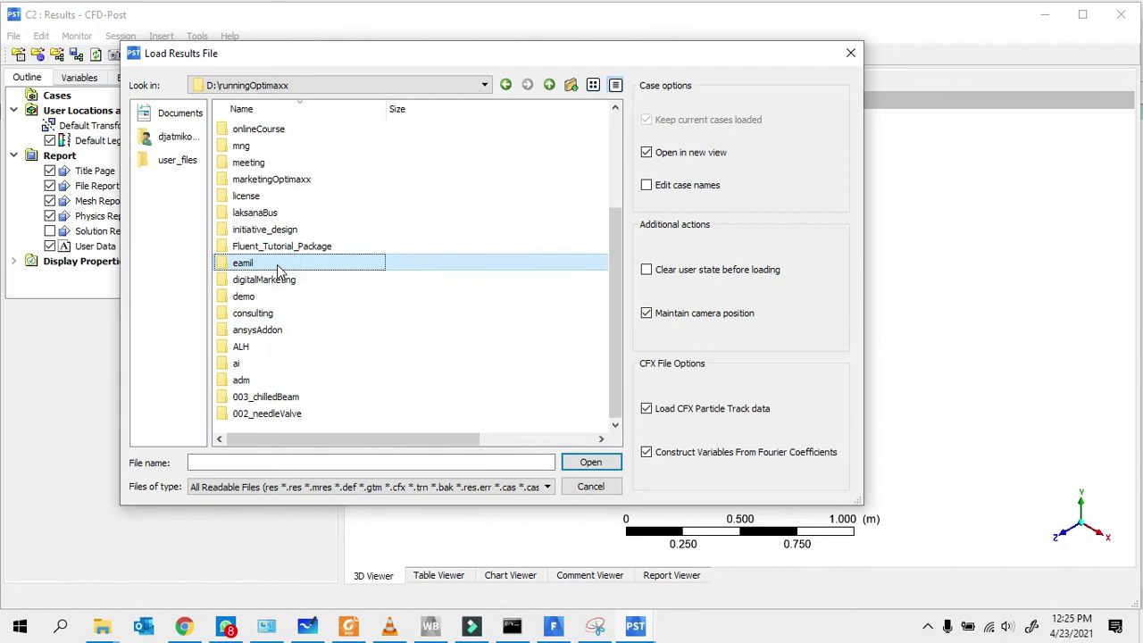
{"action": "scroll", "coordinate": [279, 264], "scroll_direction": "up", "scroll_amount": 3}
{"action": "double_click", "coordinate": [268, 129]}
{"action": "scroll", "coordinate": [294, 133], "scroll_direction": "down", "scroll_amount": 1}
{"action": "scroll", "coordinate": [286, 134], "scroll_direction": "up", "scroll_amount": 1}
{"action": "left_click", "coordinate": [280, 134]}
{"action": "double_click", "coordinate": [276, 130]}
{"action": "double_click", "coordinate": [268, 129]}
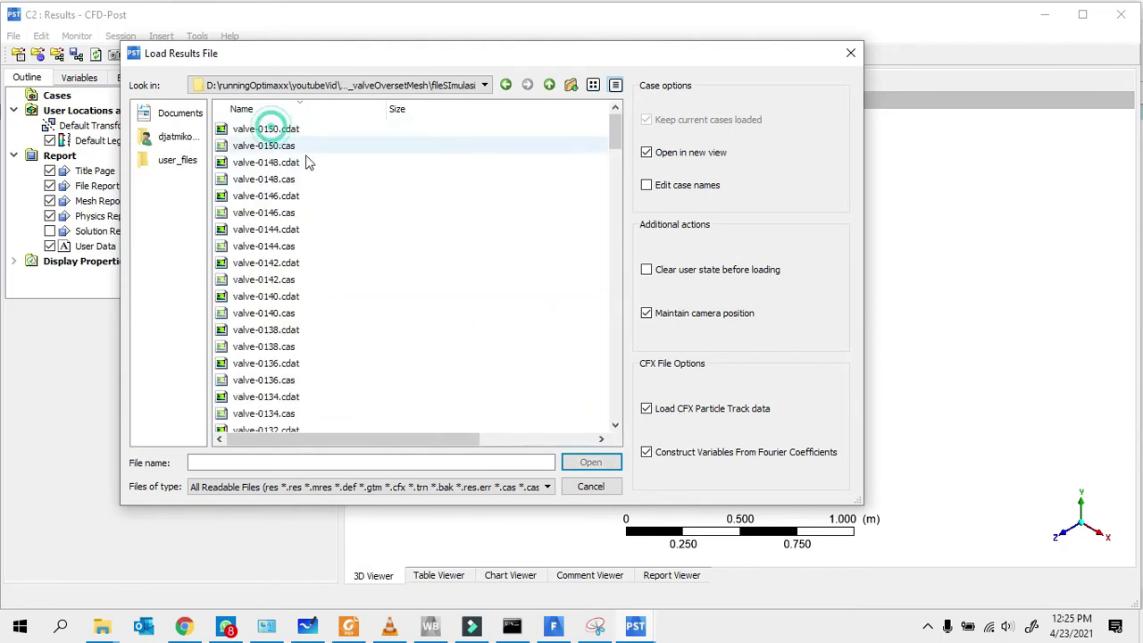
- Load the last exported result file, valve-0150.cdat, accept the loading messages, and orient the model to face the XY plane
{"action": "scroll", "coordinate": [379, 362], "scroll_direction": "down", "scroll_amount": 20}
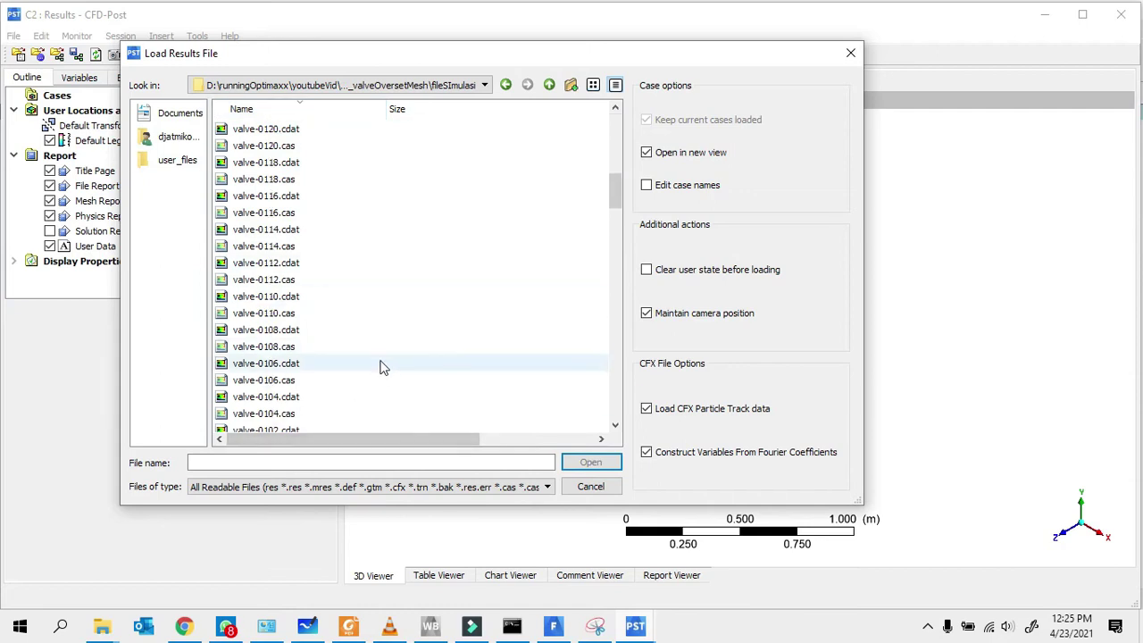
{"action": "scroll", "coordinate": [339, 368], "scroll_direction": "down", "scroll_amount": 3}
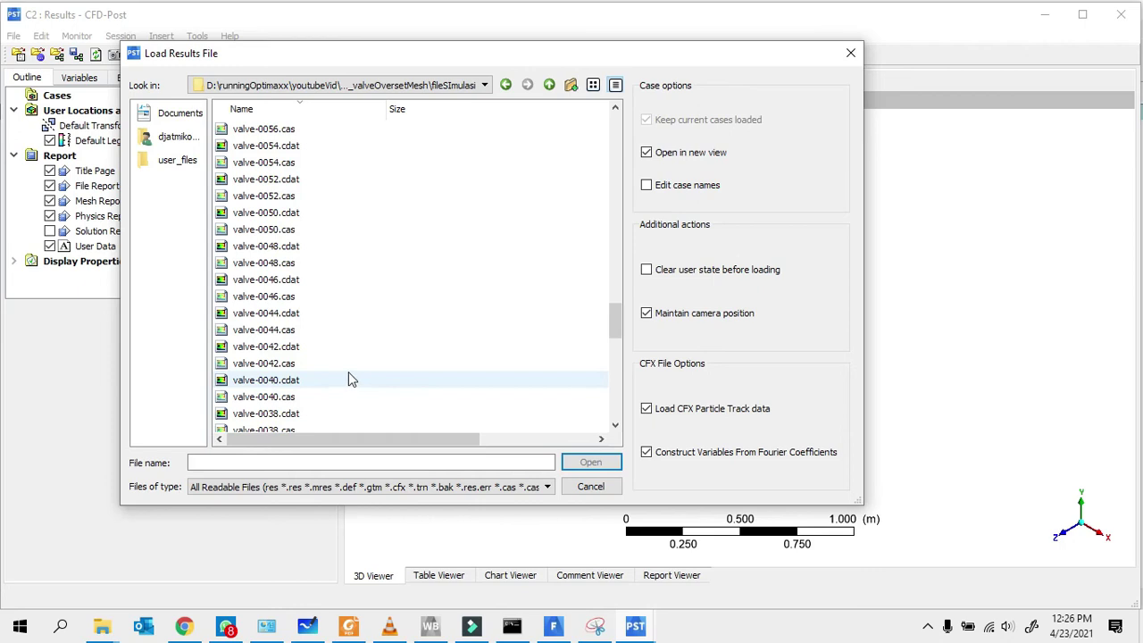
{"action": "scroll", "coordinate": [348, 379], "scroll_direction": "down", "scroll_amount": 7}
{"action": "scroll", "coordinate": [309, 402], "scroll_direction": "up", "scroll_amount": 20}
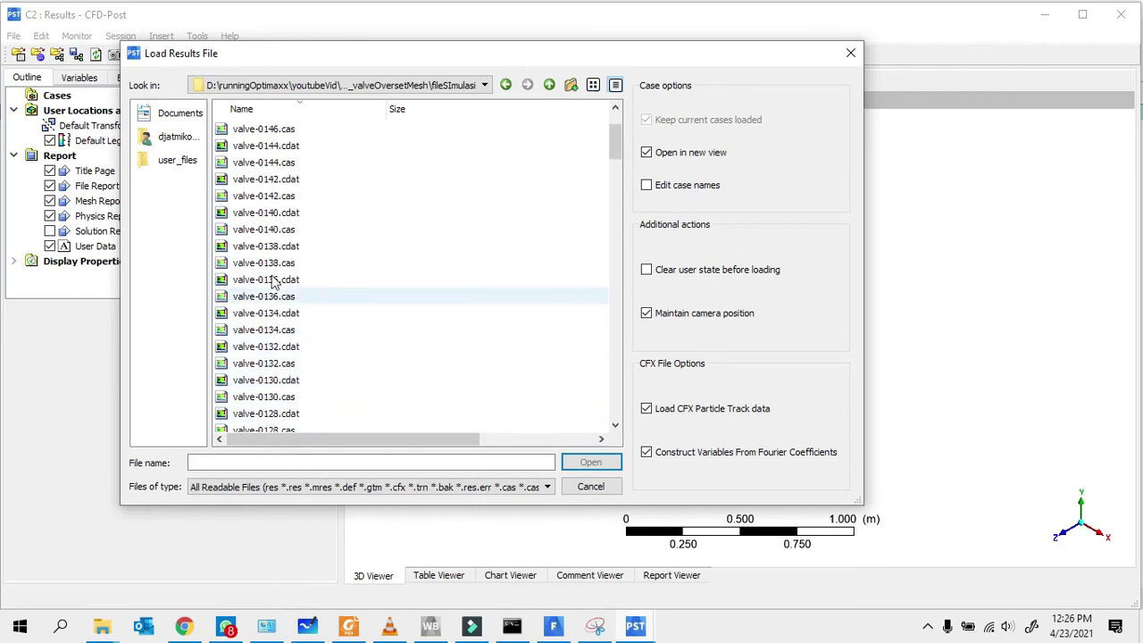
{"action": "scroll", "coordinate": [272, 282], "scroll_direction": "up", "scroll_amount": 2}
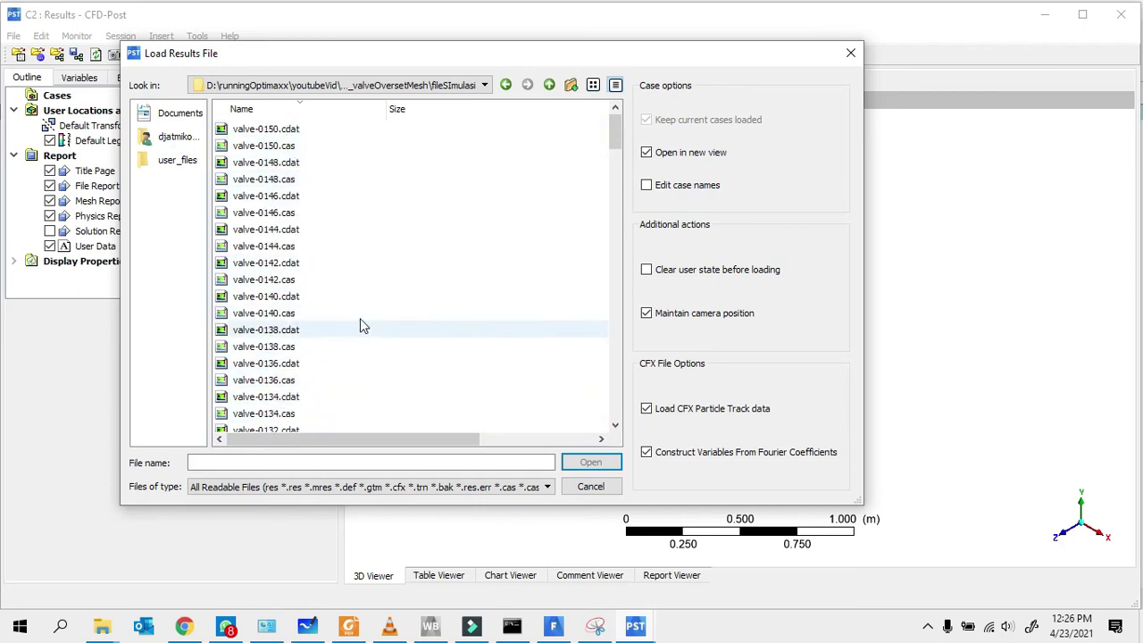
{"action": "left_click", "coordinate": [268, 130]}
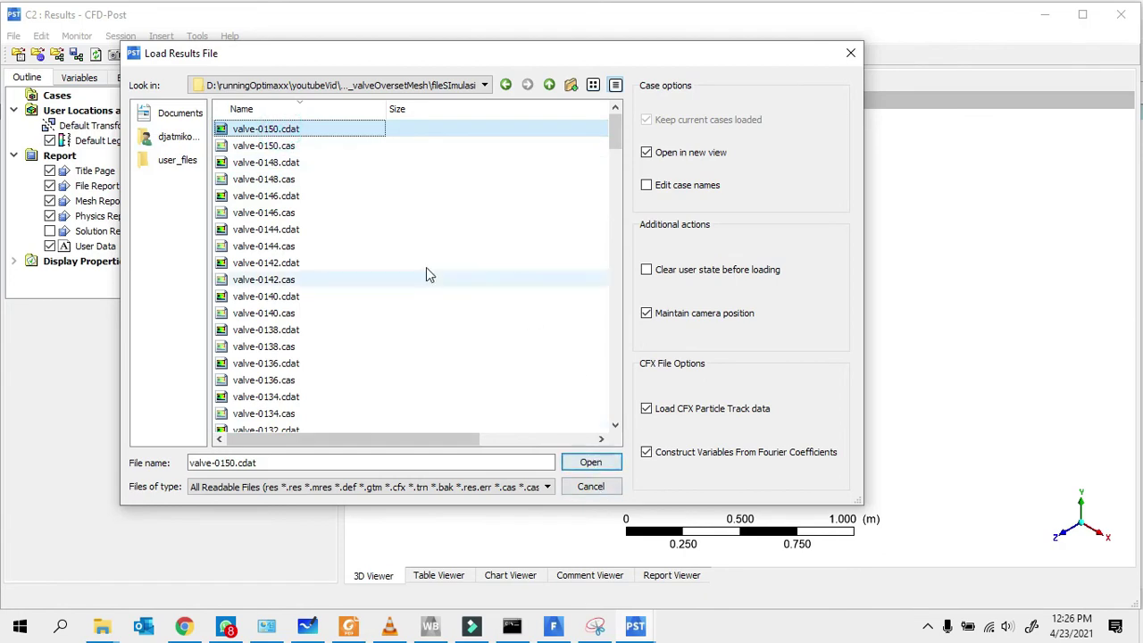
{"action": "left_click", "coordinate": [589, 467]}
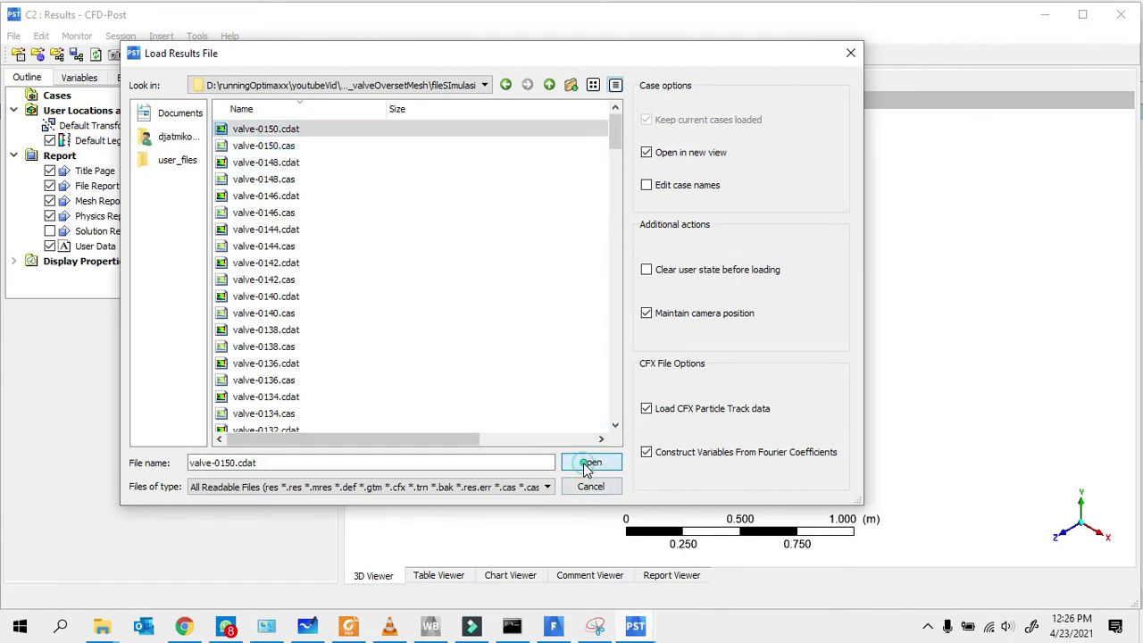
{"action": "left_click", "coordinate": [625, 371]}
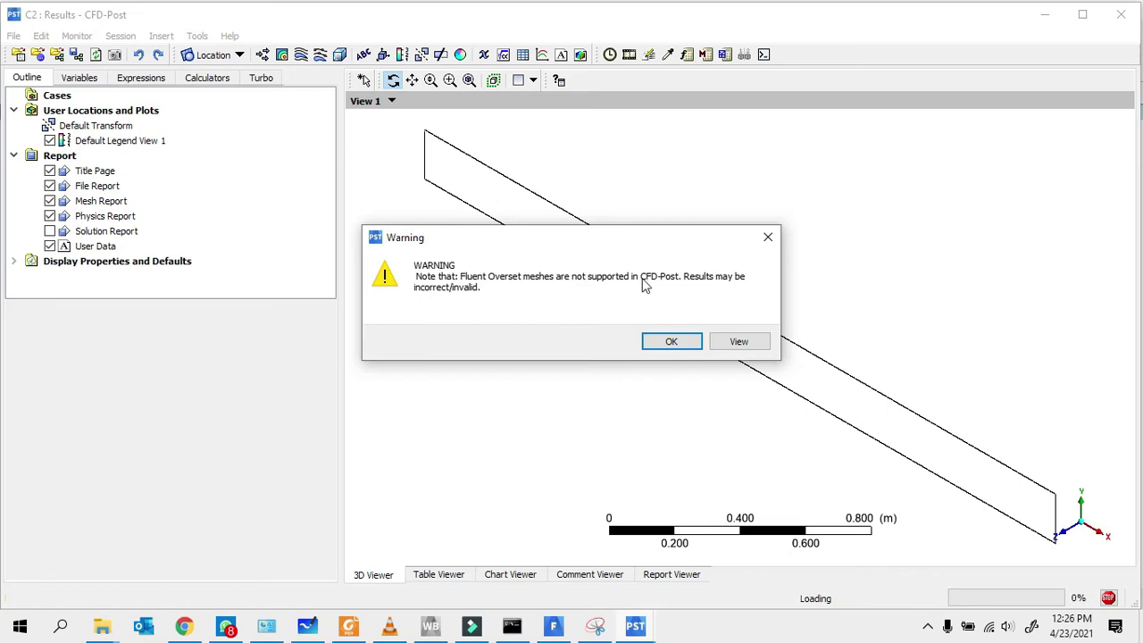
{"action": "left_click", "coordinate": [671, 342]}
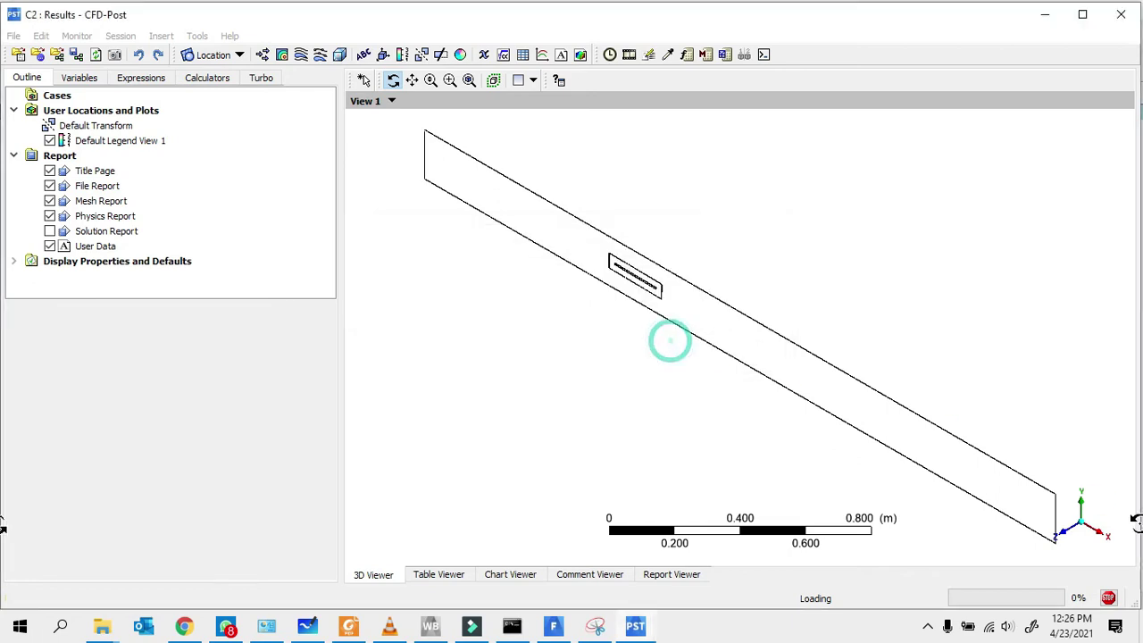
{"action": "left_click", "coordinate": [1064, 531]}
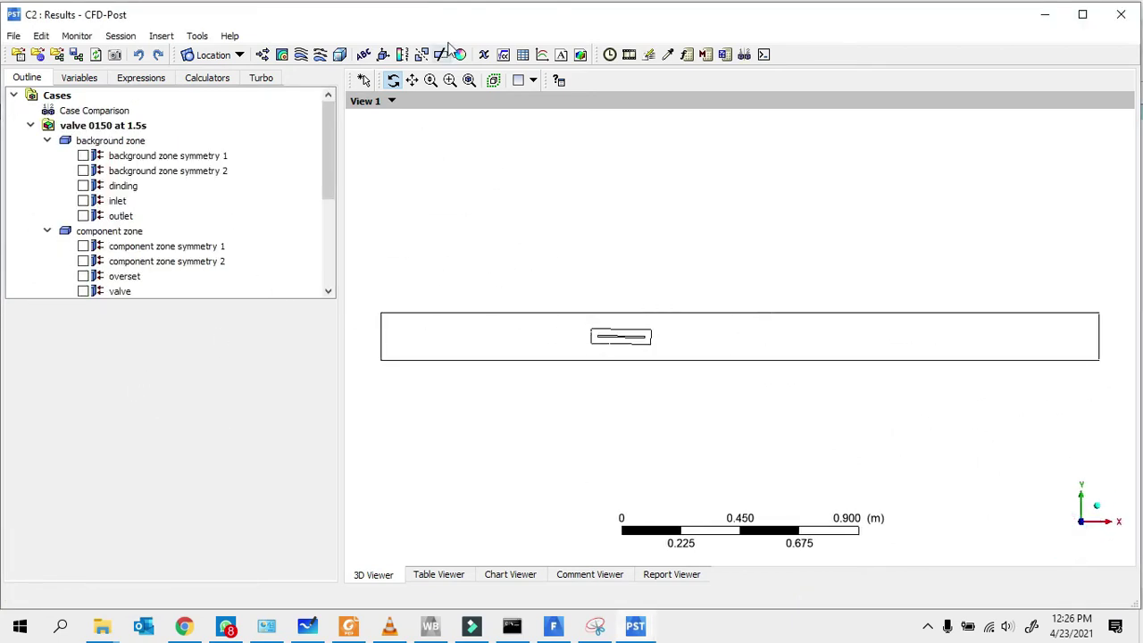
- Create a contour of Velocity on background zone symmetry 1 with Local range and inspect the flow around the valve
{"action": "left_click", "coordinate": [282, 55]}
{"action": "left_click", "coordinate": [327, 118]}
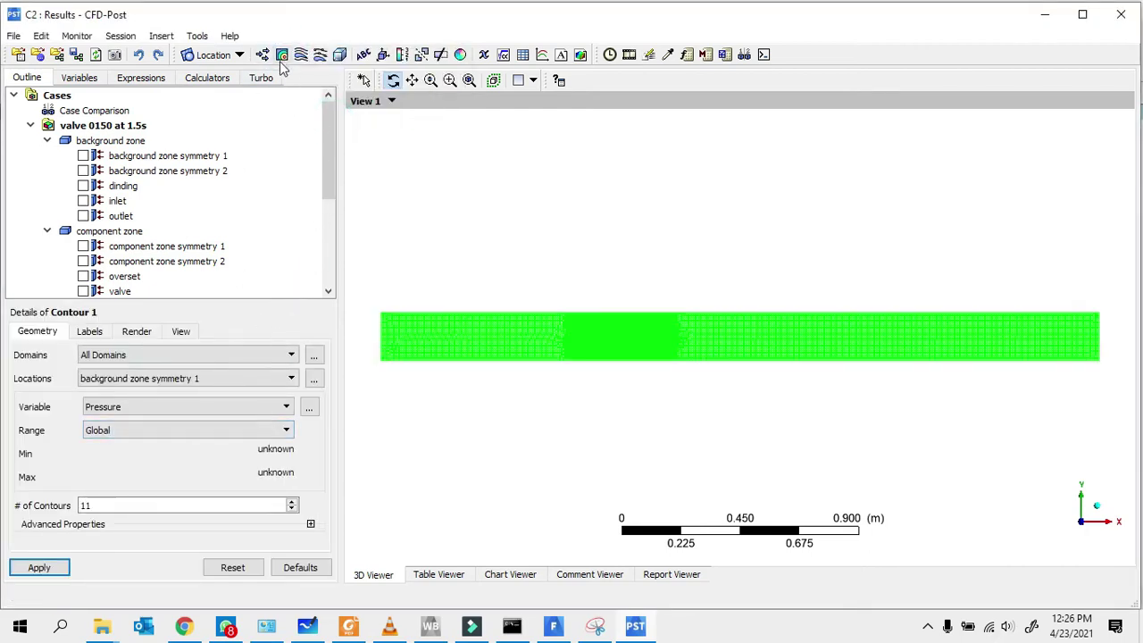
{"action": "left_click", "coordinate": [255, 406]}
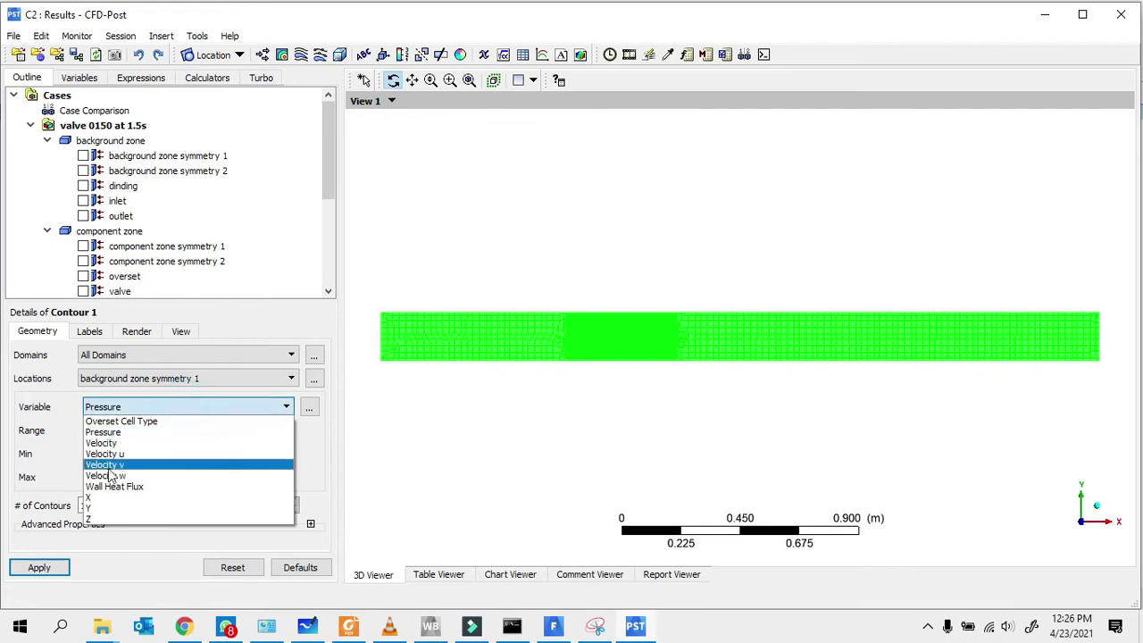
{"action": "left_click", "coordinate": [116, 441]}
{"action": "left_click", "coordinate": [152, 437]}
{"action": "left_click", "coordinate": [123, 456]}
{"action": "left_click", "coordinate": [51, 559]}
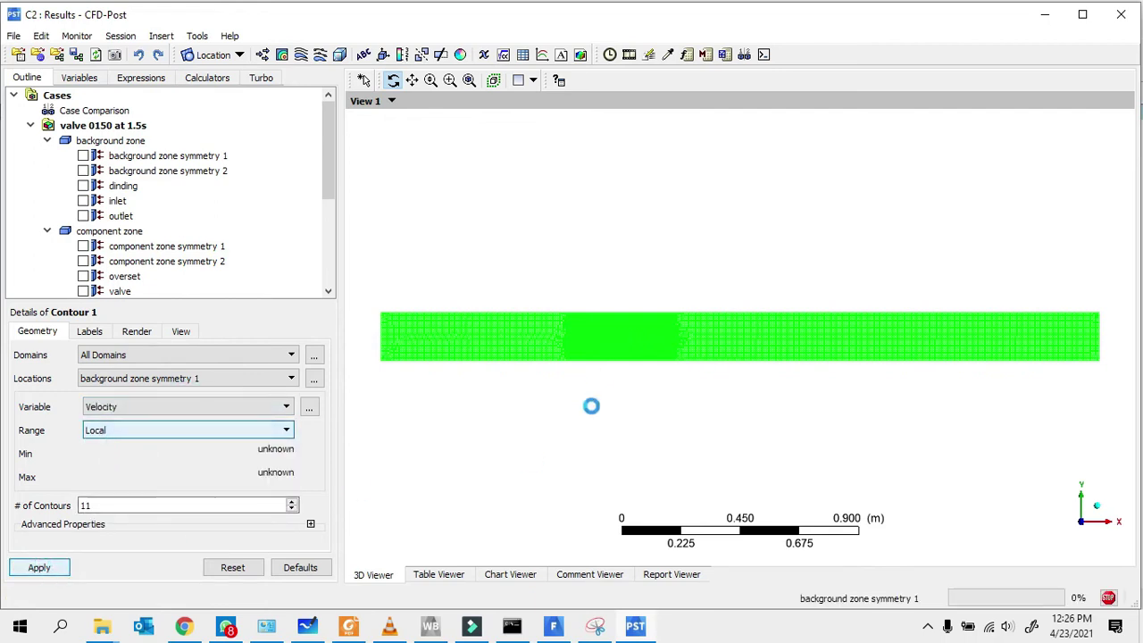
{"action": "right_click_drag", "start_coordinate": [584, 301], "coordinate": [732, 384]}
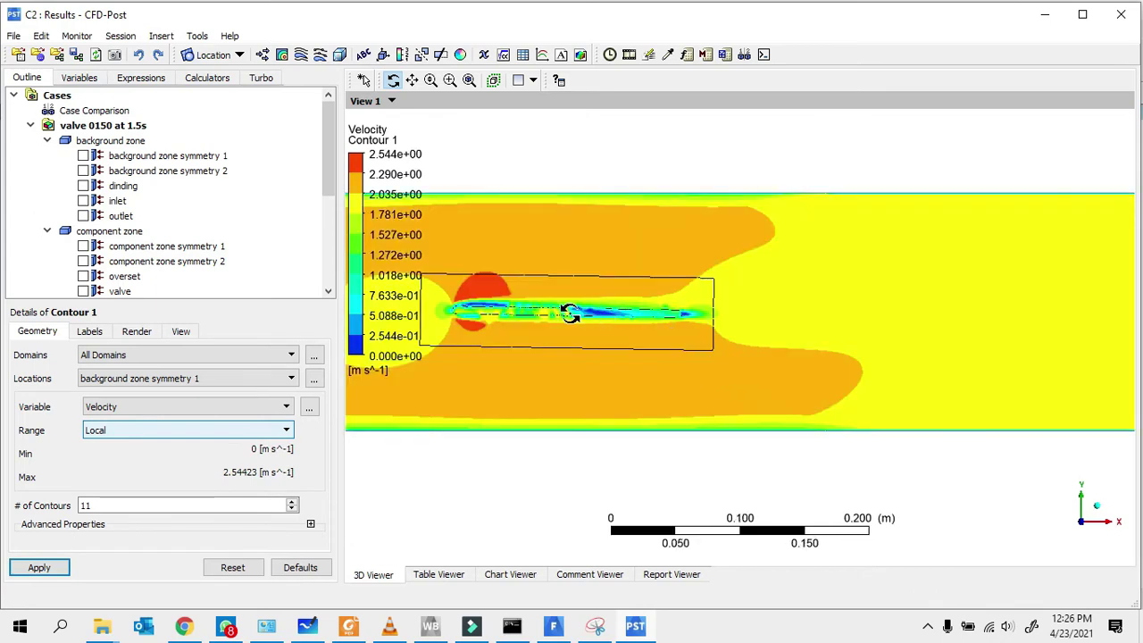
{"action": "right_click_drag", "start_coordinate": [500, 262], "coordinate": [785, 398]}
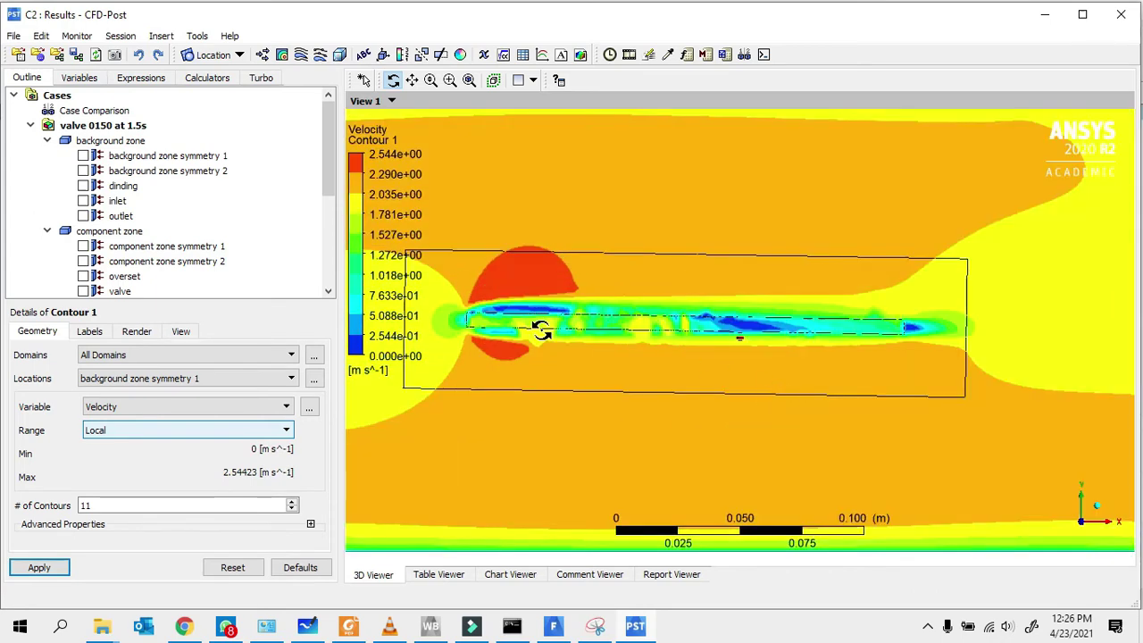
{"action": "right_click_drag", "start_coordinate": [448, 276], "coordinate": [811, 390]}
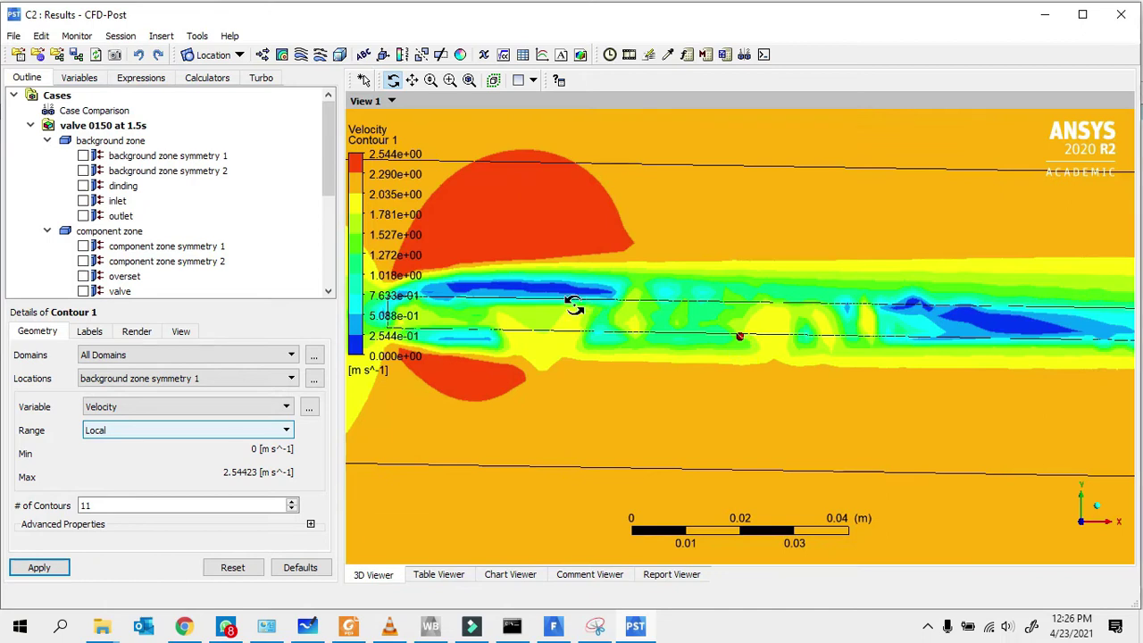
{"action": "scroll", "coordinate": [681, 294], "scroll_direction": "down", "scroll_amount": 5}
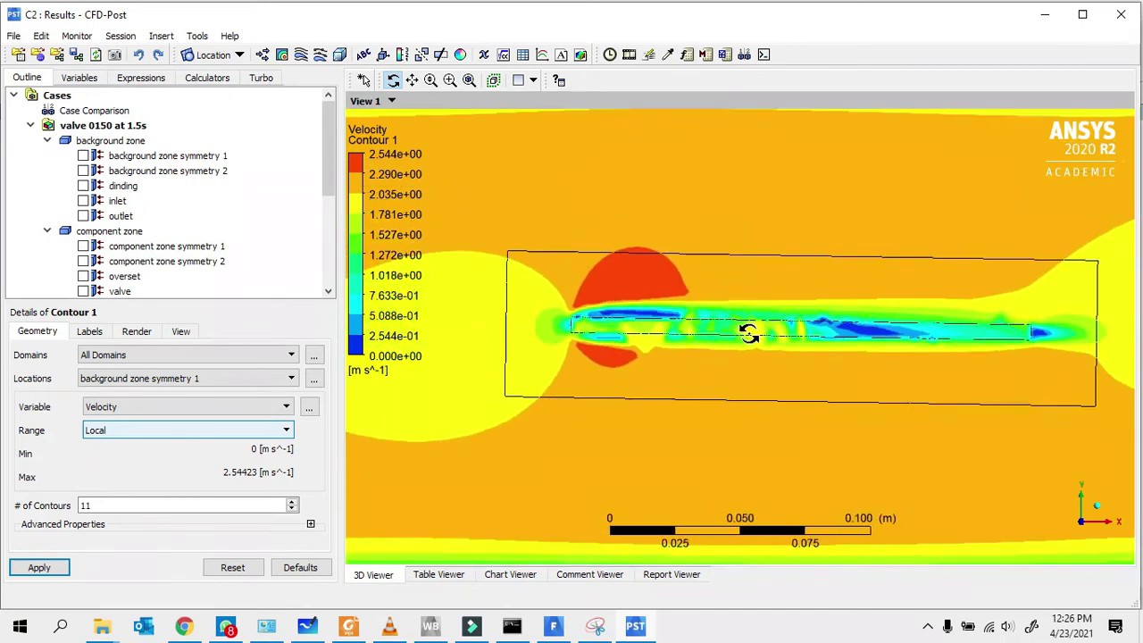
{"action": "scroll", "coordinate": [736, 327], "scroll_direction": "down", "scroll_amount": 5}
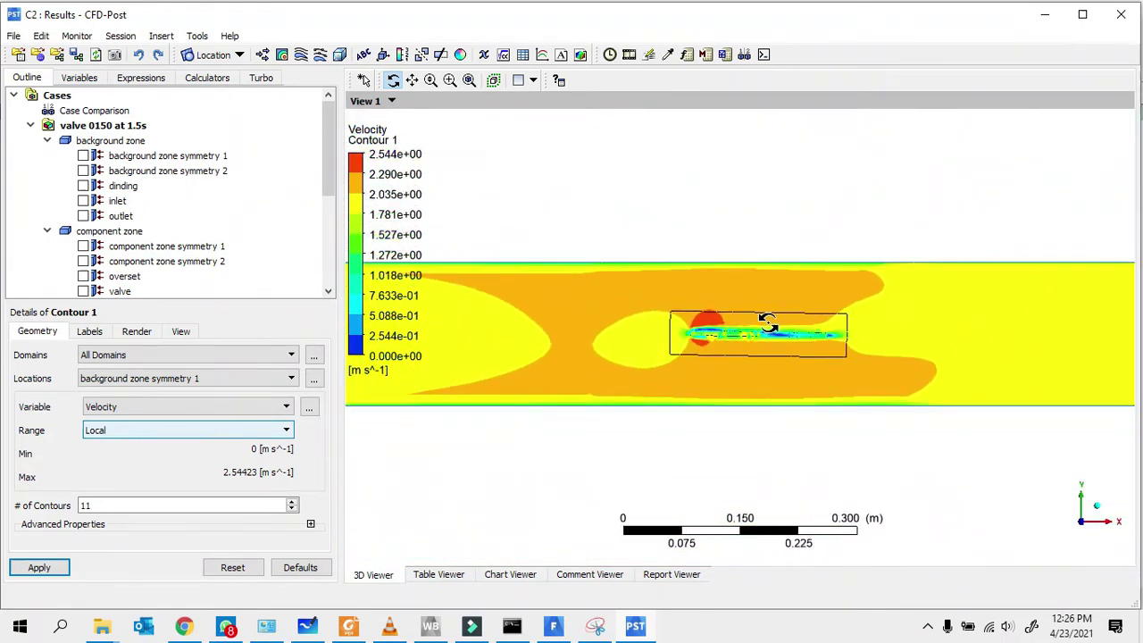
- Change Contour 1's variable to Overset Cell Type and inspect the cells around the valve
{"action": "left_click", "coordinate": [159, 406]}
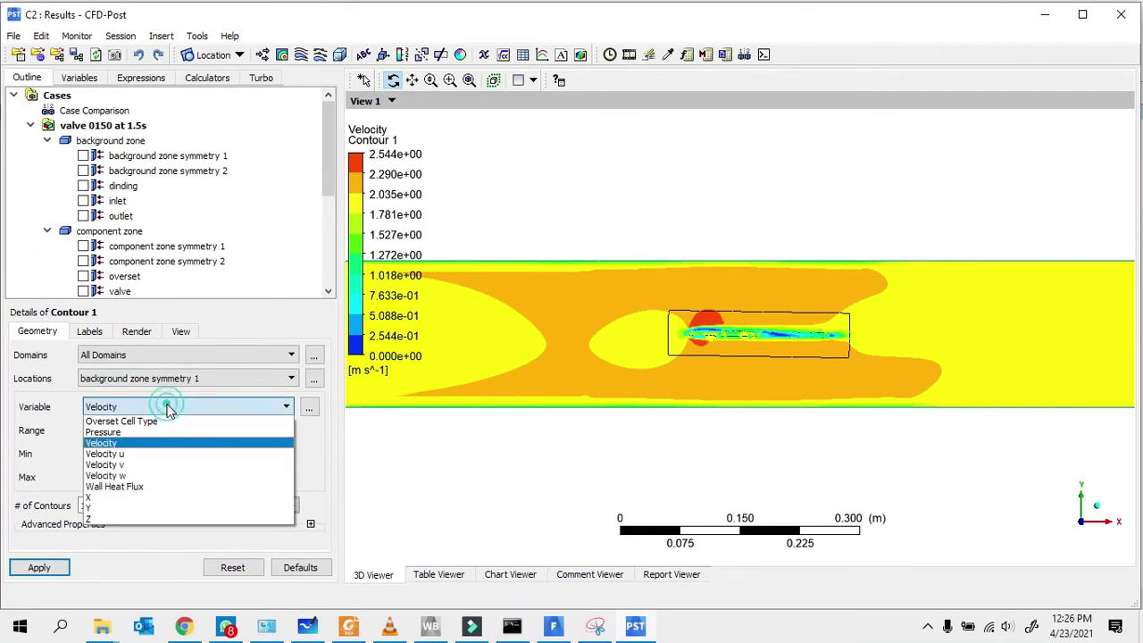
{"action": "left_click", "coordinate": [138, 421]}
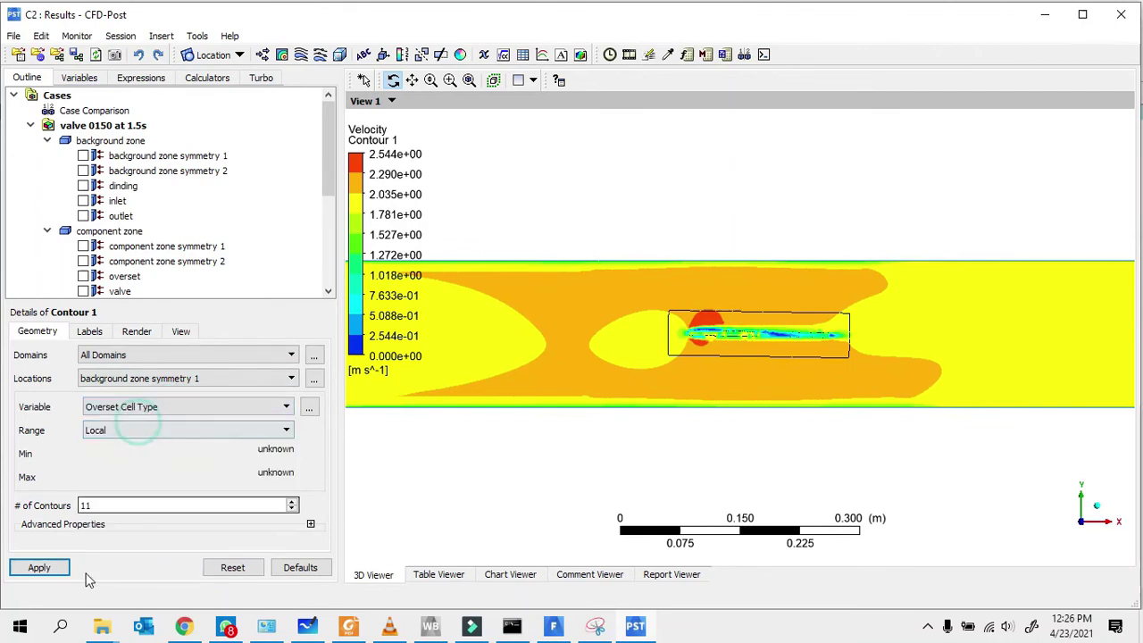
{"action": "left_click", "coordinate": [45, 572]}
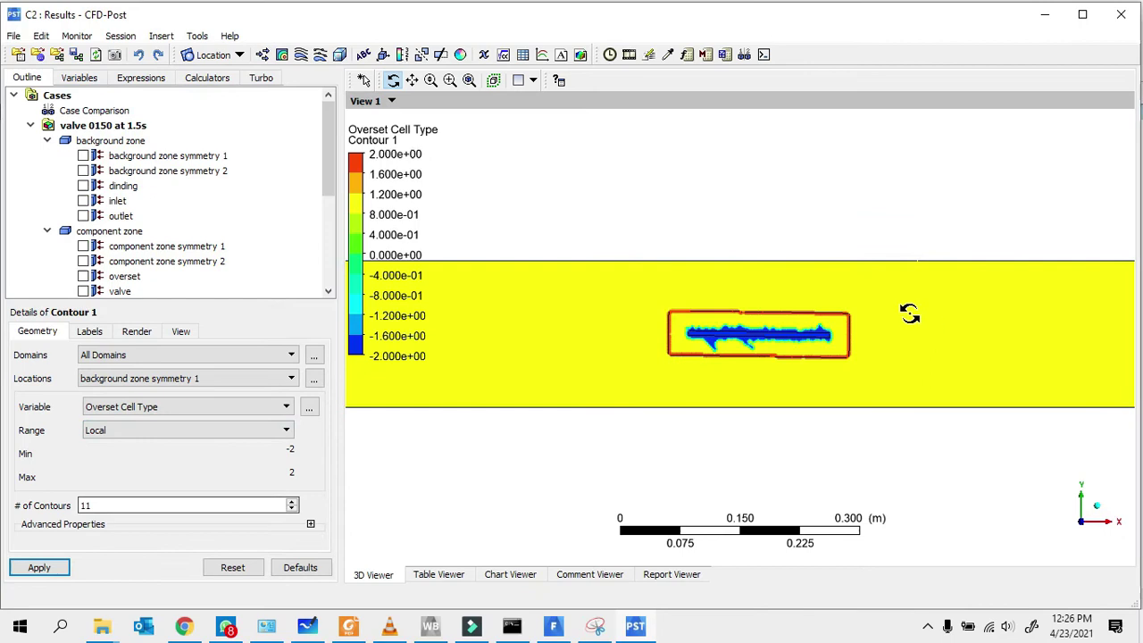
{"action": "scroll", "coordinate": [535, 308], "scroll_direction": "down", "scroll_amount": 5}
{"action": "scroll", "coordinate": [660, 348], "scroll_direction": "up", "scroll_amount": 2}
{"action": "scroll", "coordinate": [687, 361], "scroll_direction": "up", "scroll_amount": 1}
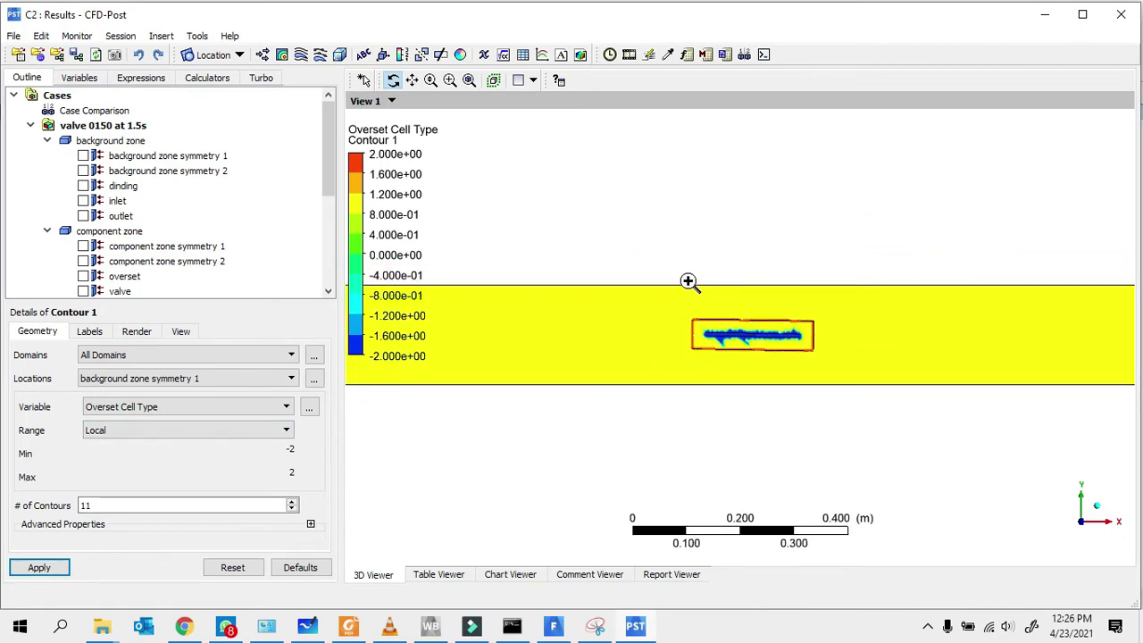
{"action": "right_click_drag", "start_coordinate": [688, 281], "coordinate": [867, 399]}
{"action": "scroll", "coordinate": [914, 332], "scroll_direction": "down", "scroll_amount": 3}
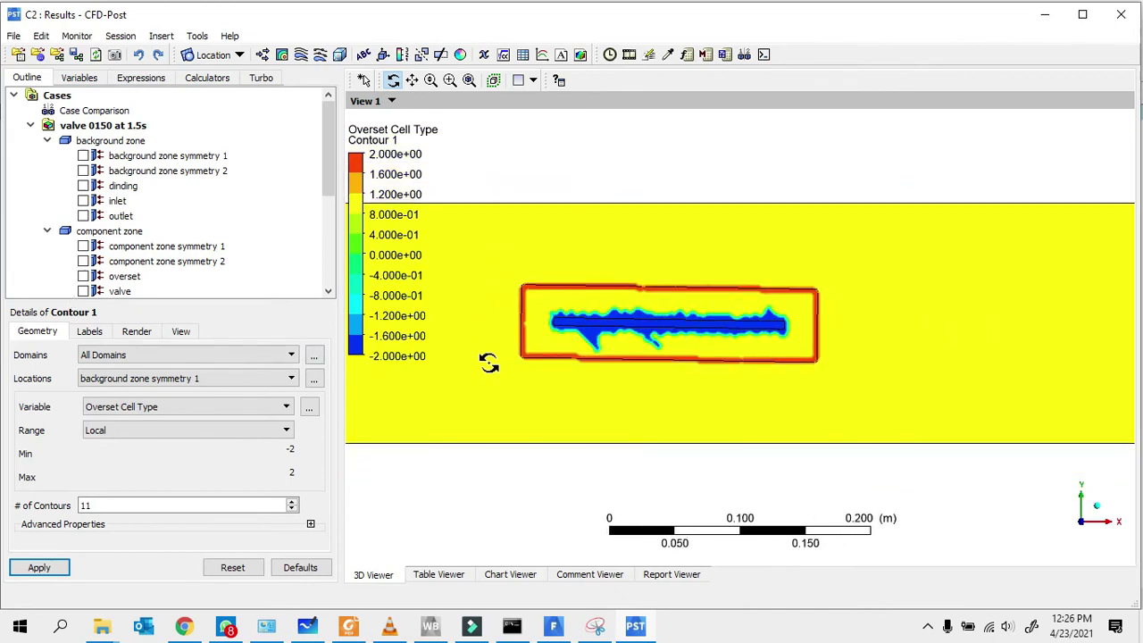
{"action": "left_click_drag", "start_coordinate": [472, 366], "coordinate": [370, 357]}
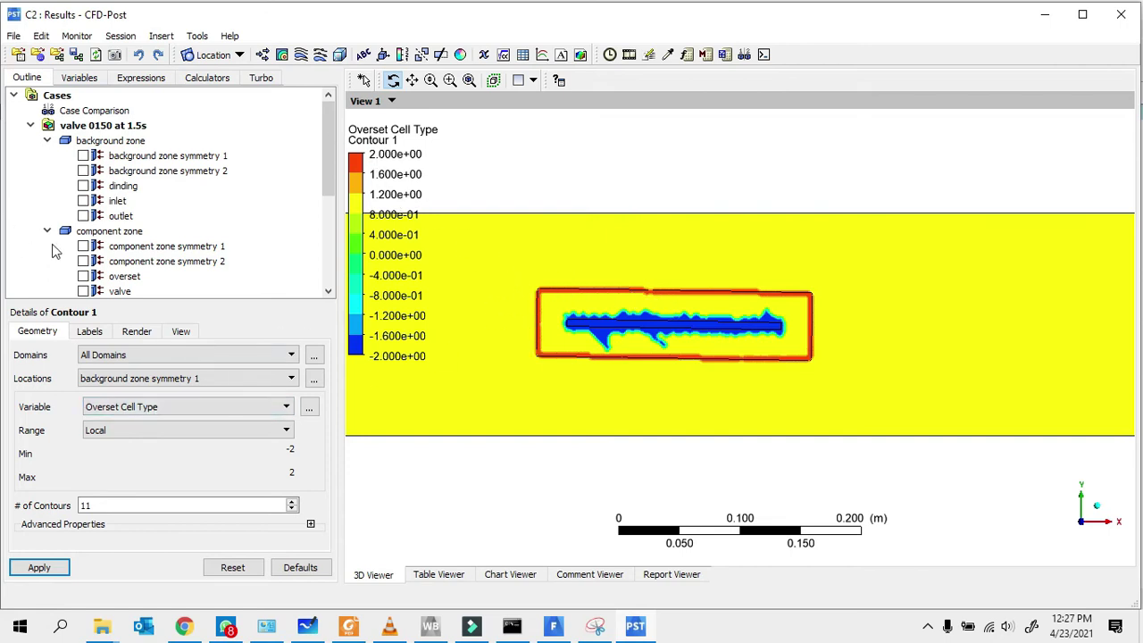
- Set Contour 1's variable location to Face in the advanced properties and inspect the cell boundaries around the valve
{"action": "scroll", "coordinate": [157, 231], "scroll_direction": "down", "scroll_amount": 5}
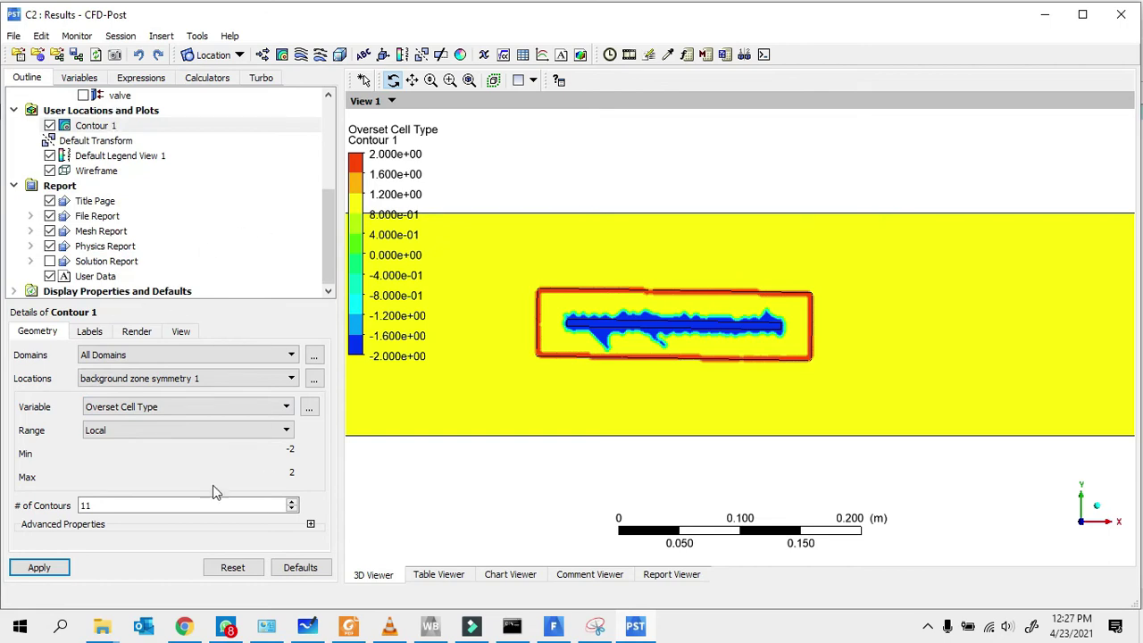
{"action": "left_click", "coordinate": [311, 525]}
{"action": "left_click", "coordinate": [216, 541]}
{"action": "left_click", "coordinate": [39, 567]}
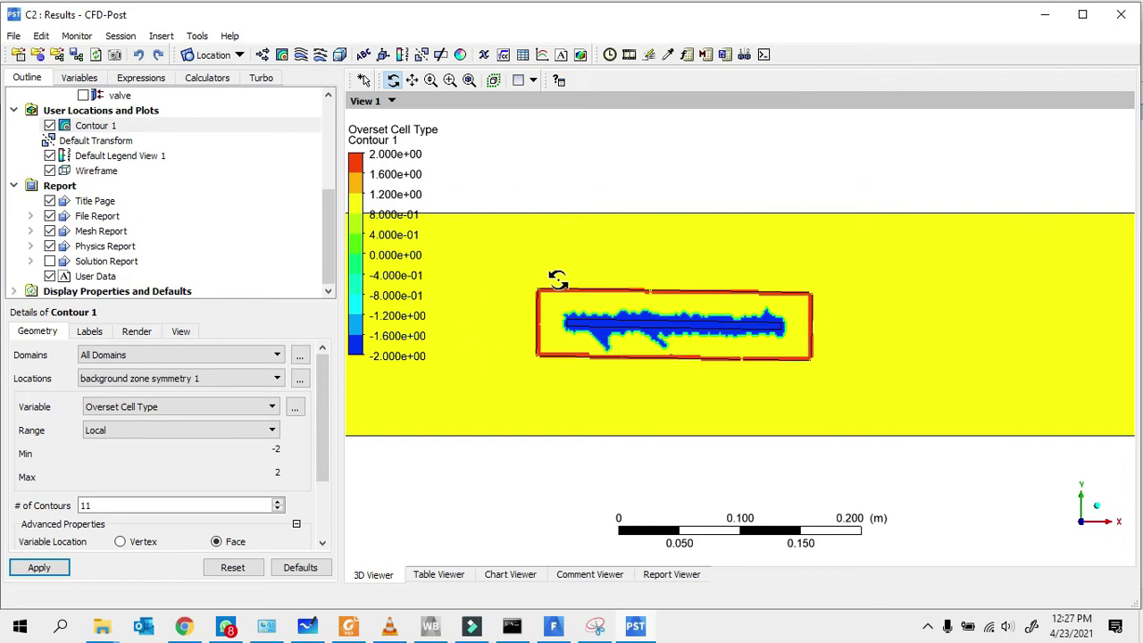
{"action": "right_click_drag", "start_coordinate": [524, 169], "coordinate": [830, 428]}
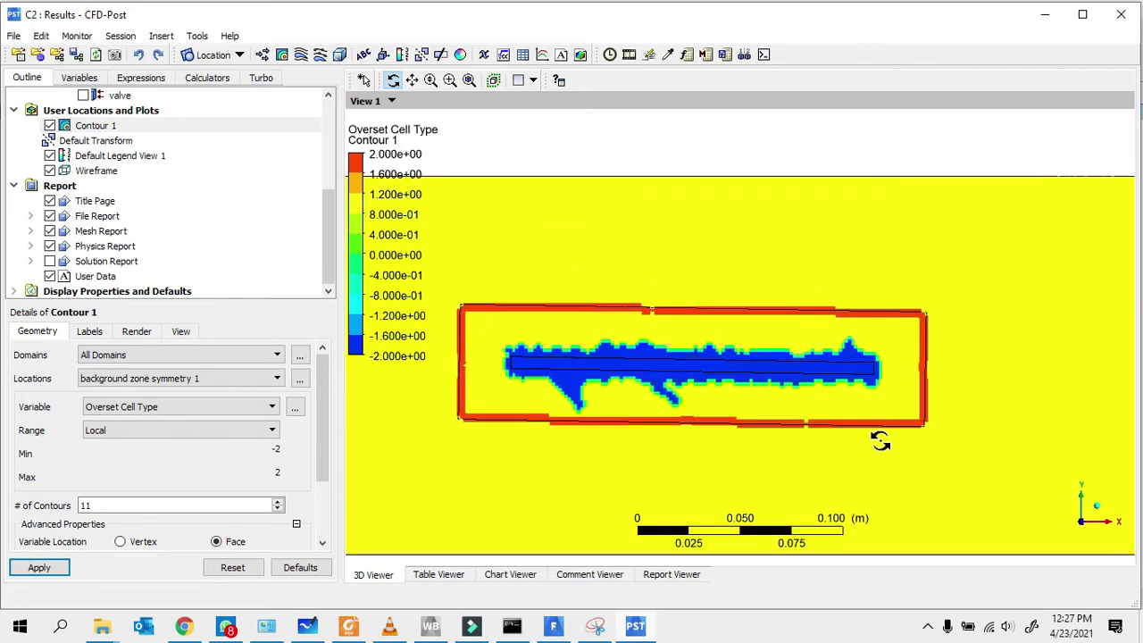
{"action": "scroll", "coordinate": [553, 320], "scroll_direction": "down", "scroll_amount": 2}
{"action": "scroll", "coordinate": [570, 321], "scroll_direction": "down", "scroll_amount": 1}
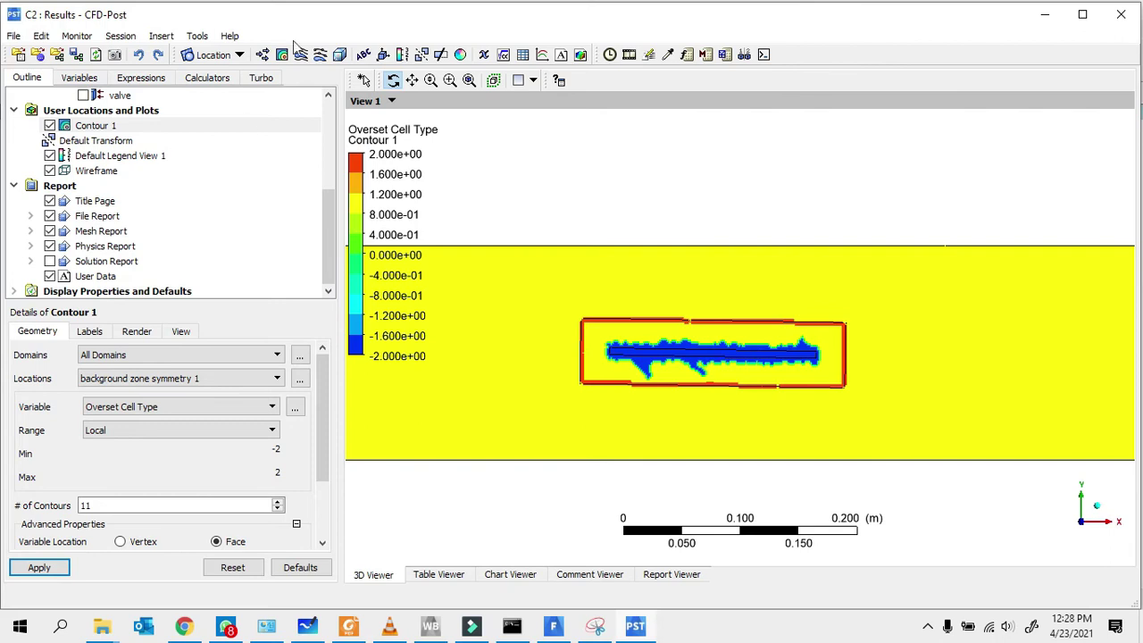
- Insert a volume named Volume 1, defined by the Isovolume method with Overset Cell Type as its variable
{"action": "left_click", "coordinate": [231, 55]}
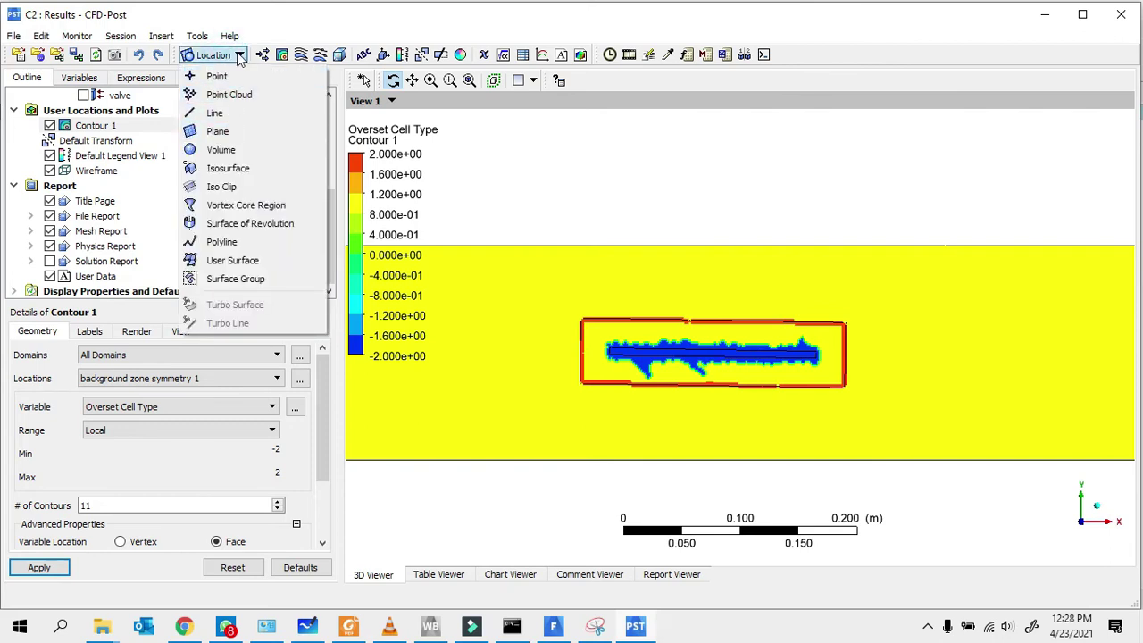
{"action": "left_click", "coordinate": [221, 150]}
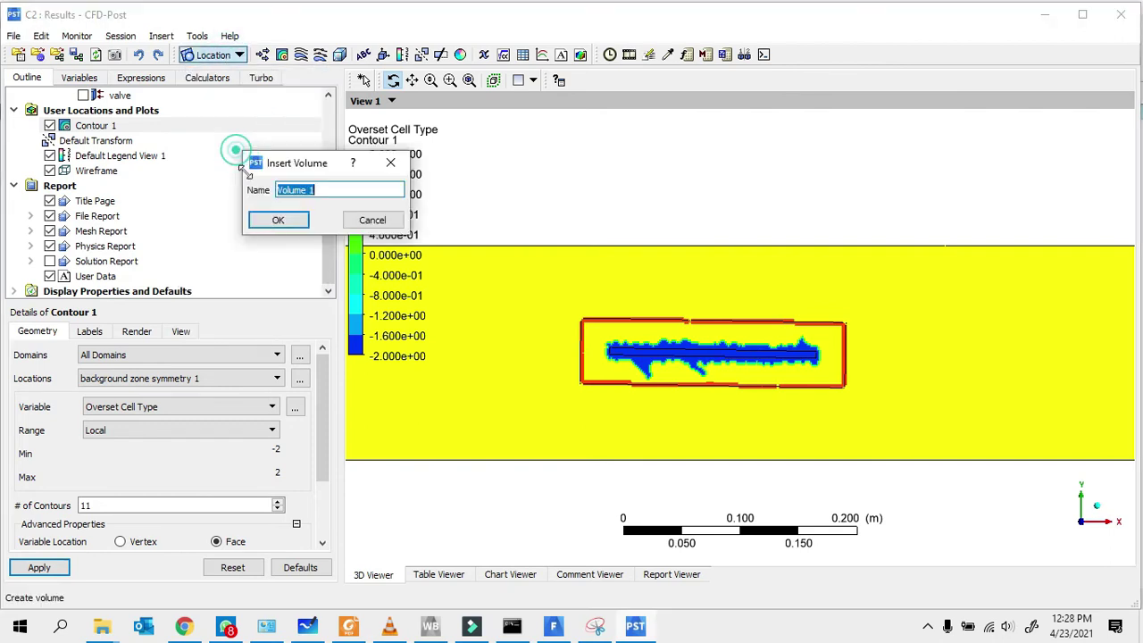
{"action": "left_click", "coordinate": [278, 222]}
{"action": "left_click", "coordinate": [237, 418]}
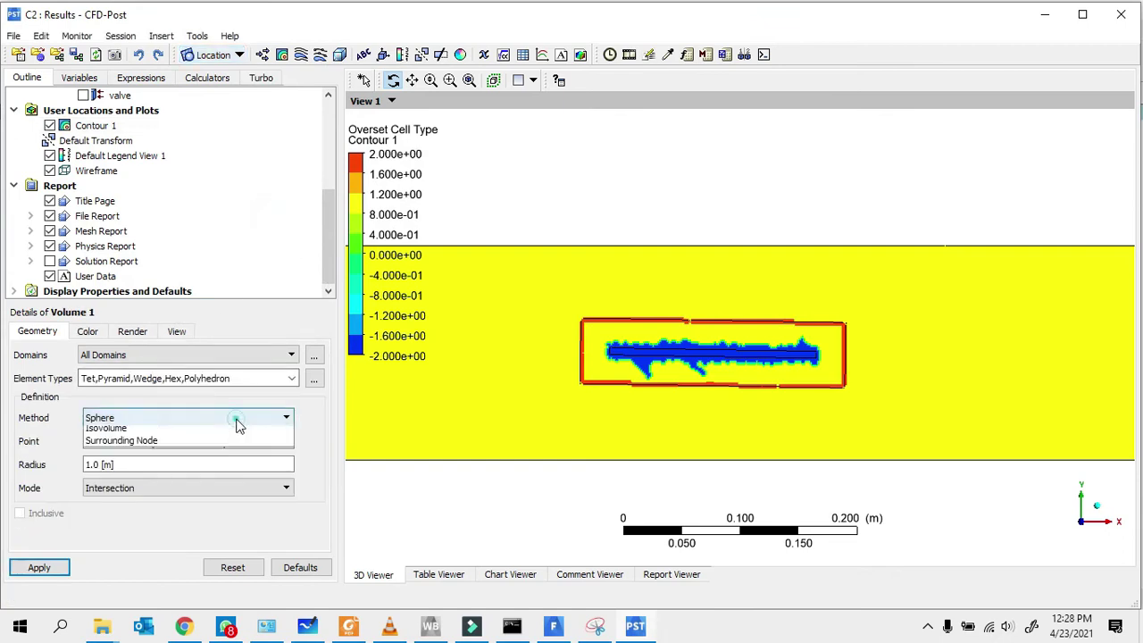
{"action": "left_click", "coordinate": [128, 458]}
{"action": "left_click", "coordinate": [134, 441]}
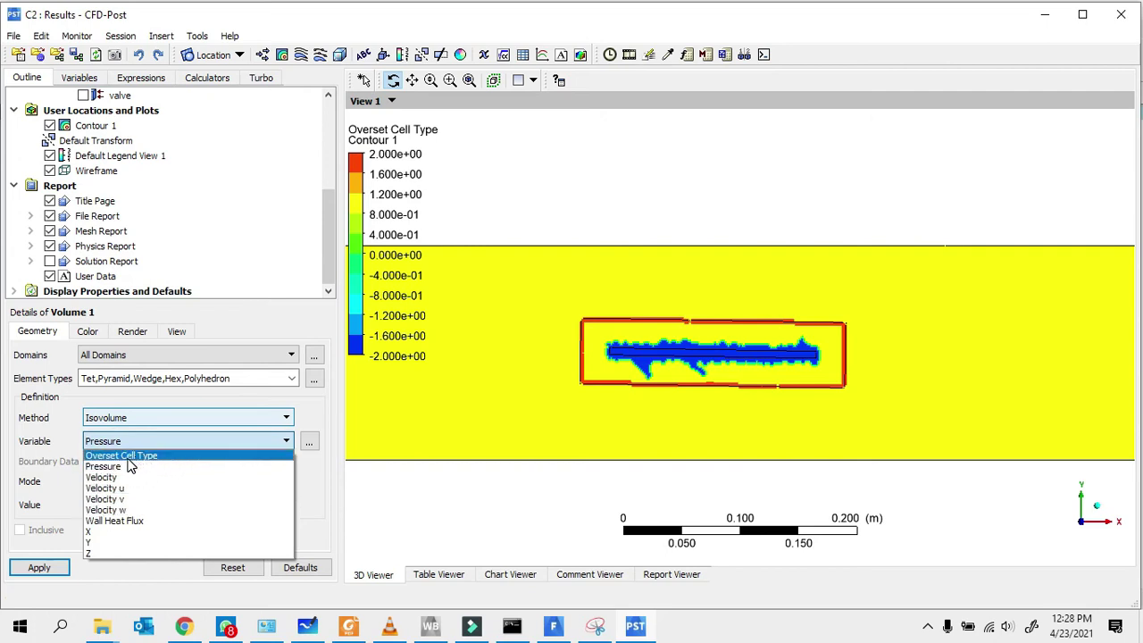
{"action": "left_click", "coordinate": [126, 456]}
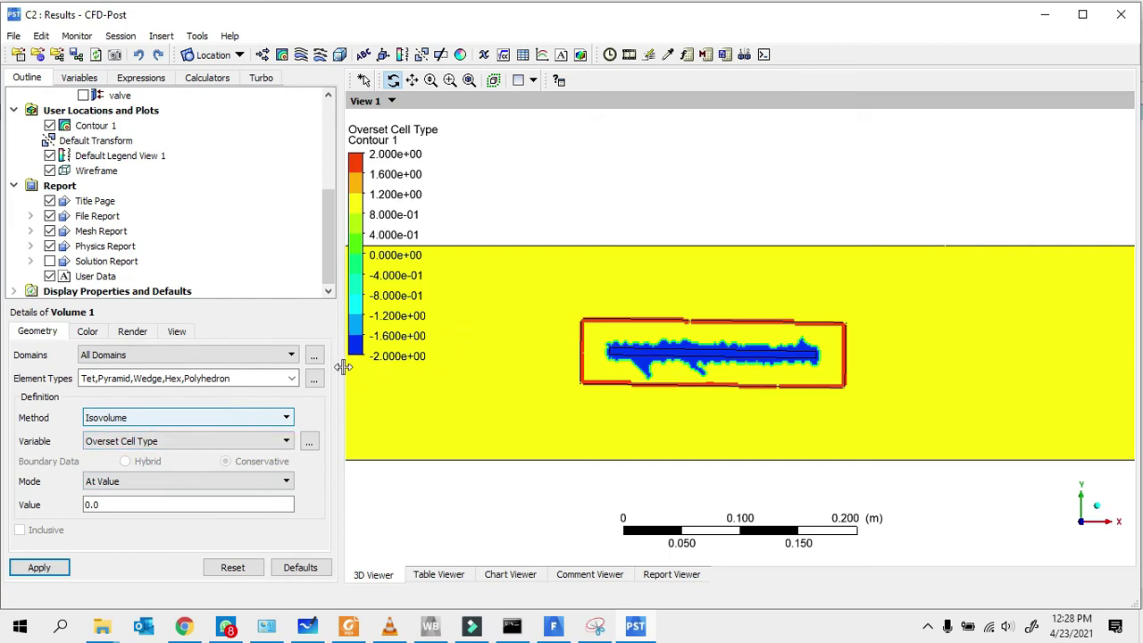
{"action": "left_click_drag", "start_coordinate": [541, 369], "coordinate": [633, 378]}
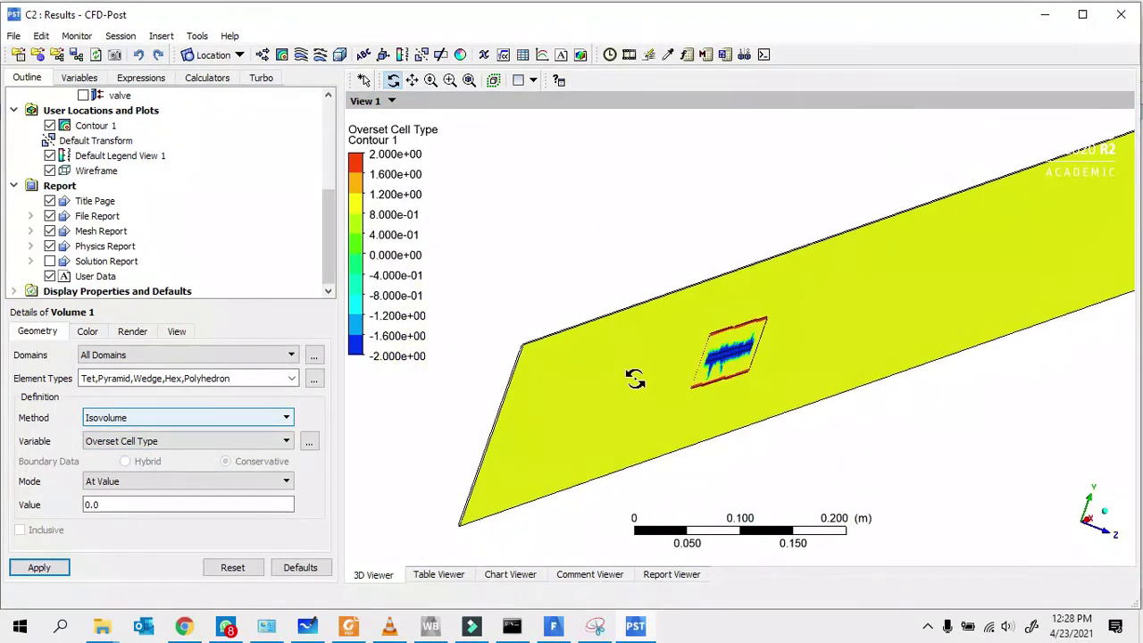
{"action": "left_click_drag", "start_coordinate": [957, 249], "coordinate": [964, 242]}
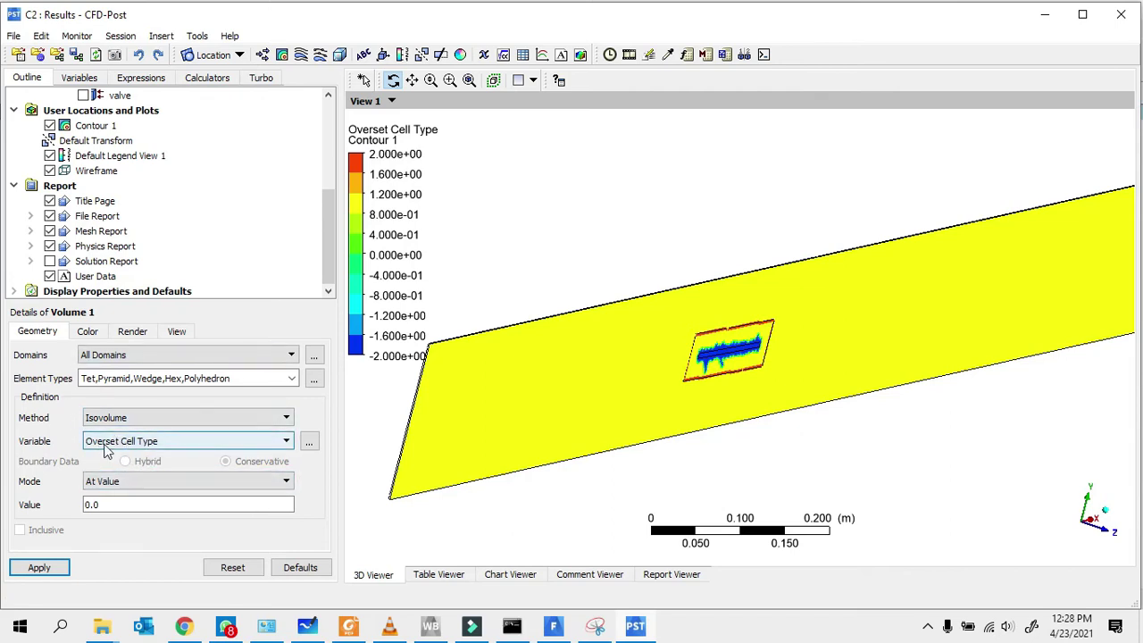
- Set Volume 1's mode to Above Value with a value of 0, make it inclusive, and apply the definition
{"action": "left_click", "coordinate": [125, 483]}
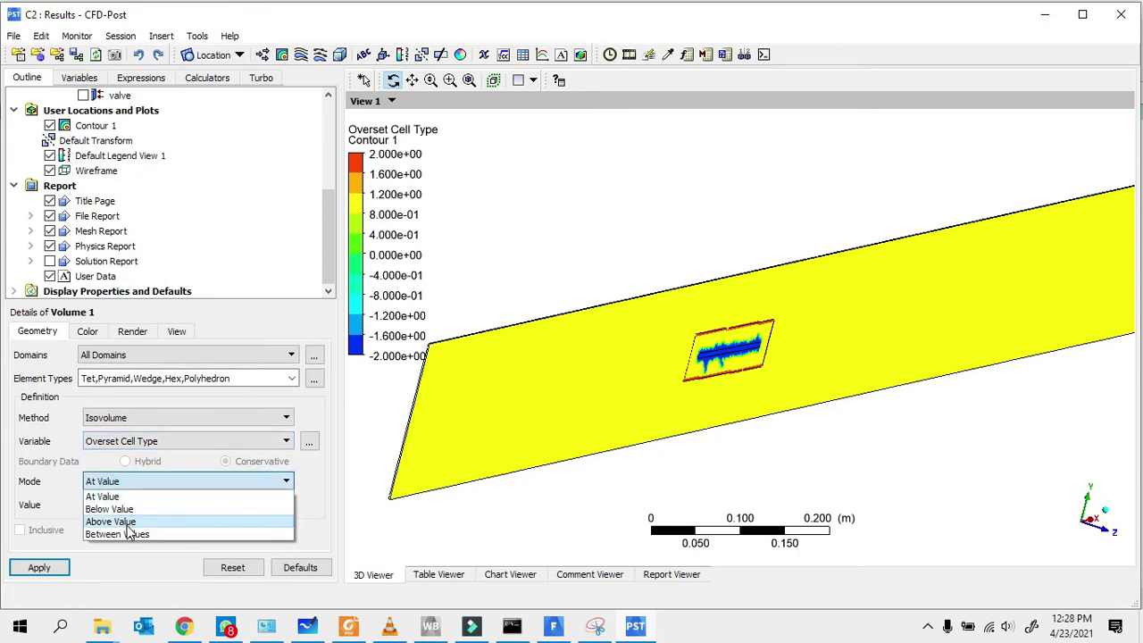
{"action": "left_click", "coordinate": [127, 525]}
{"action": "left_click", "coordinate": [117, 506]}
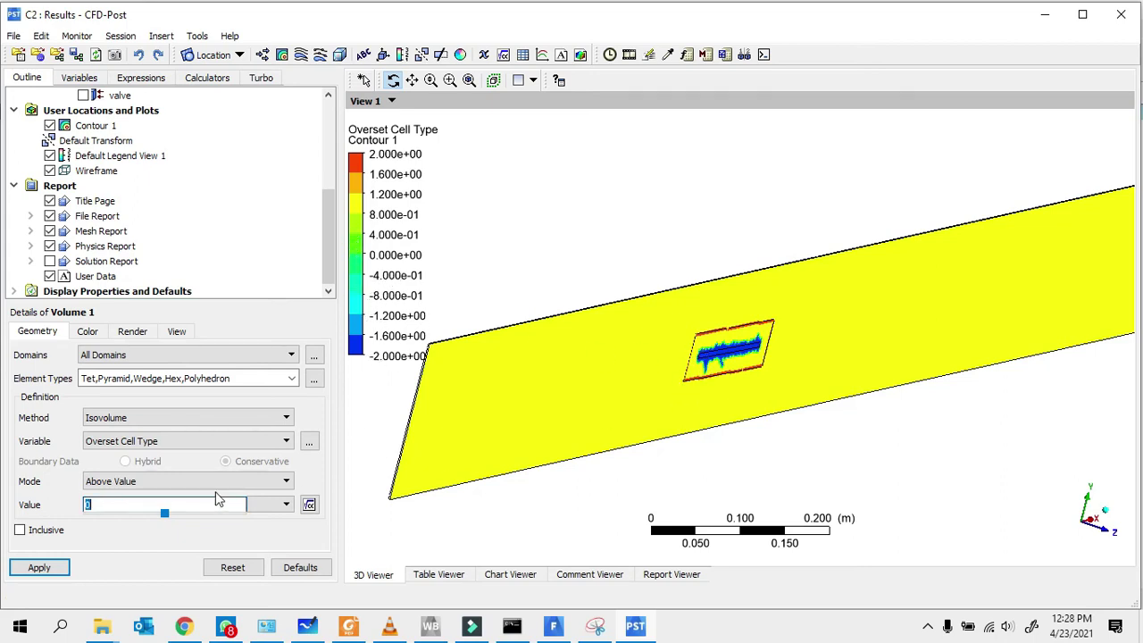
{"action": "left_click", "coordinate": [20, 530]}
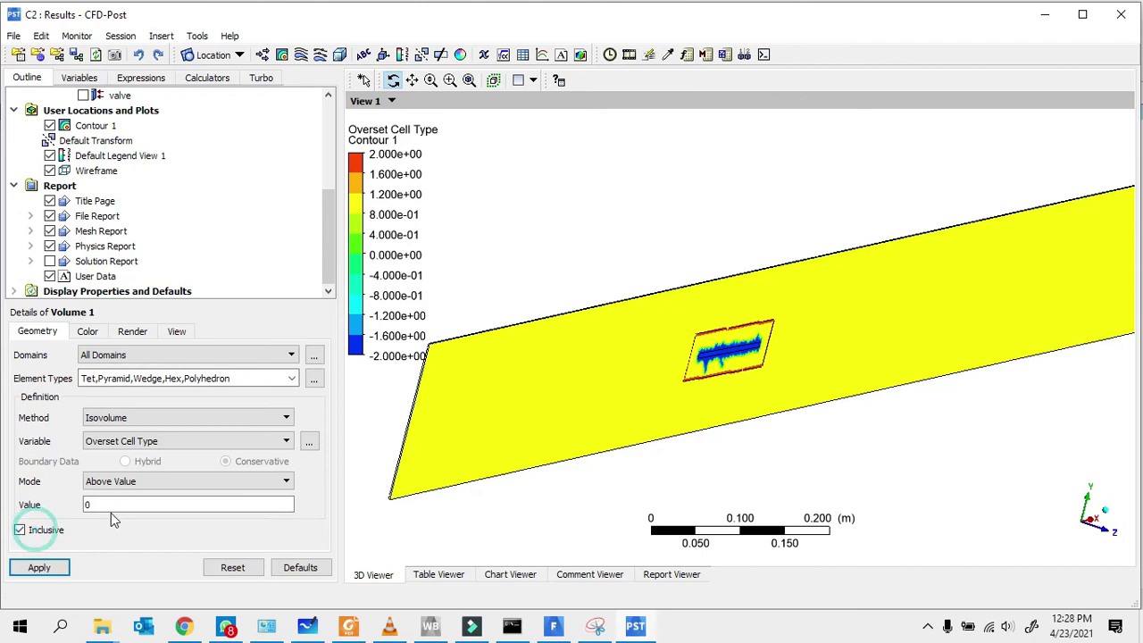
{"action": "left_click", "coordinate": [51, 567]}
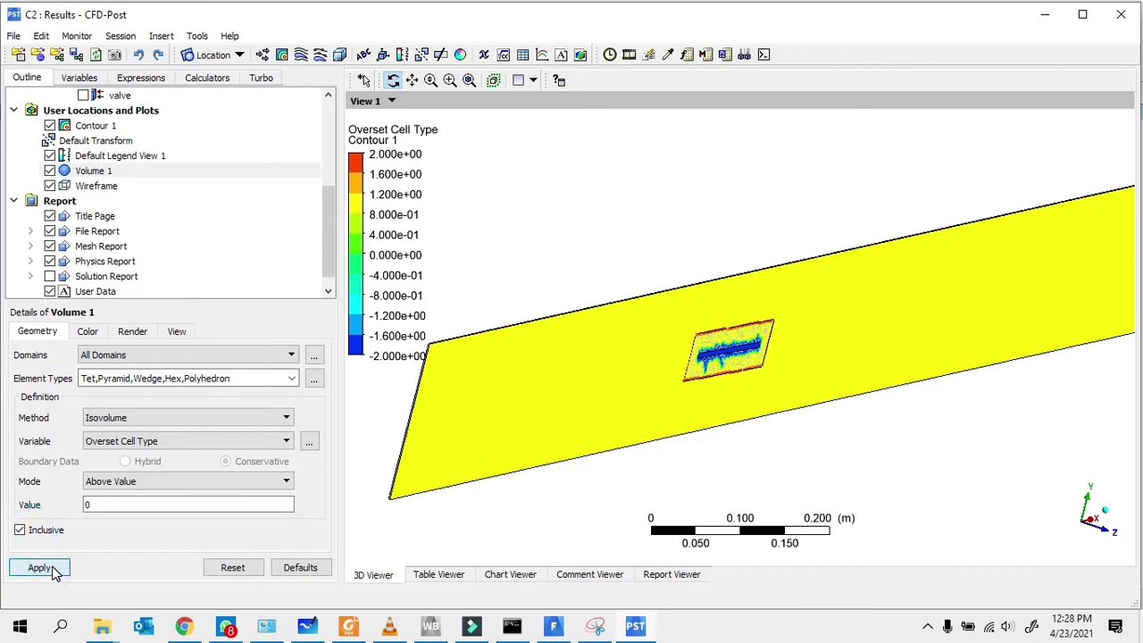
- Hide Contour 1, orient the view to the XY plane, and inspect Volume 1 around the valve
{"action": "left_click", "coordinate": [50, 126]}
{"action": "left_click_drag", "start_coordinate": [538, 207], "coordinate": [851, 232]}
{"action": "left_click", "coordinate": [1089, 534]}
{"action": "right_click_drag", "start_coordinate": [566, 303], "coordinate": [665, 359]}
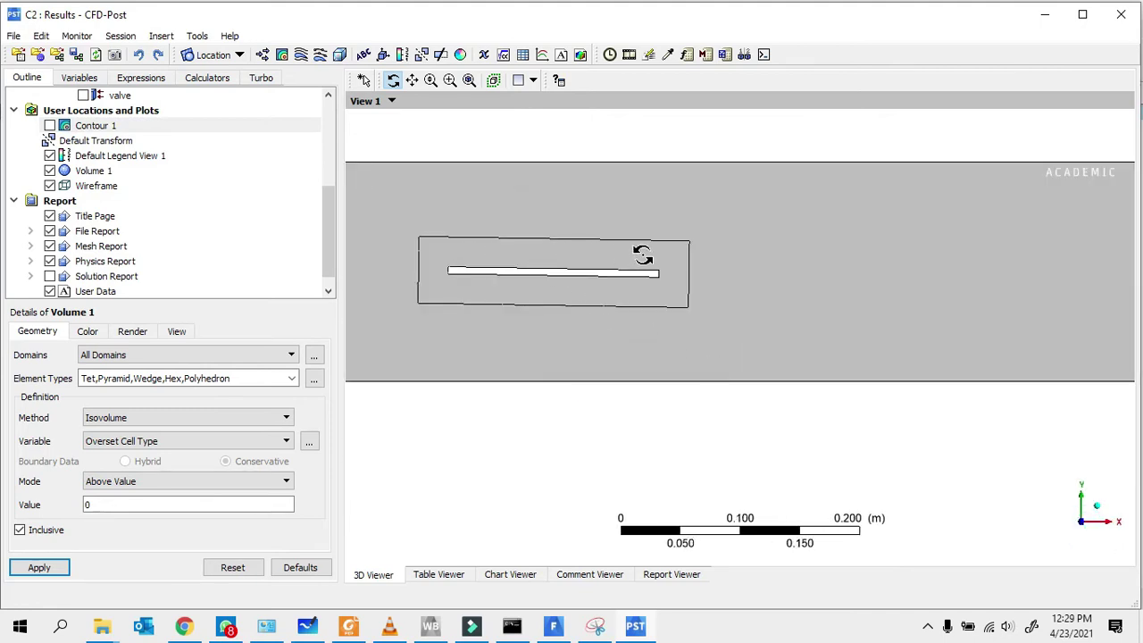
{"action": "right_click_drag", "start_coordinate": [438, 243], "coordinate": [685, 303]}
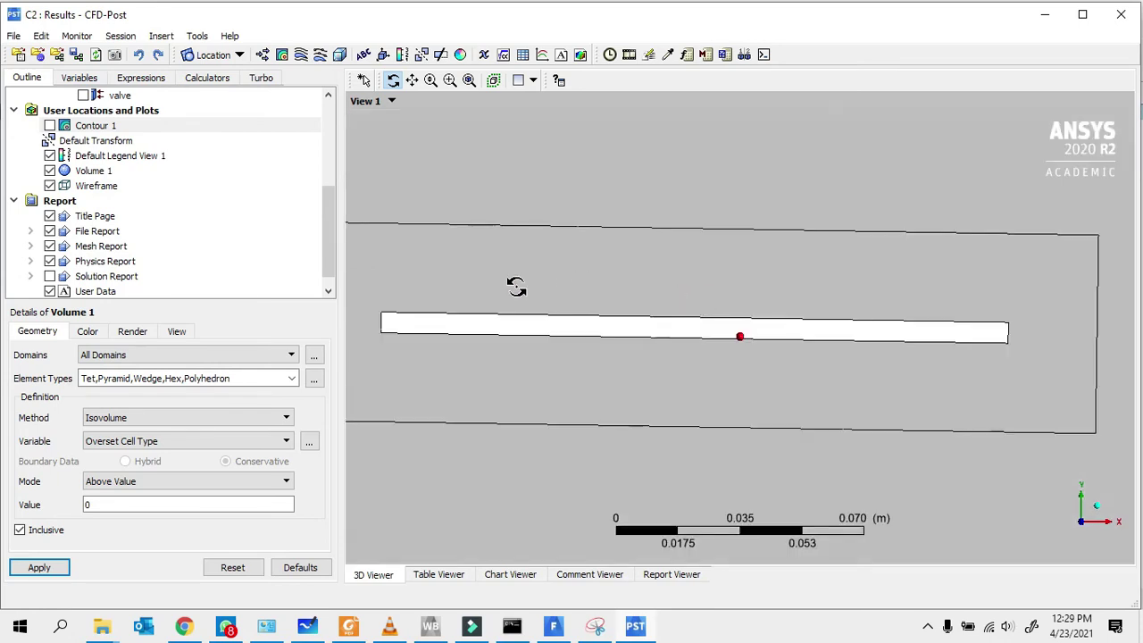
{"action": "left_click_drag", "start_coordinate": [485, 336], "coordinate": [517, 344]}
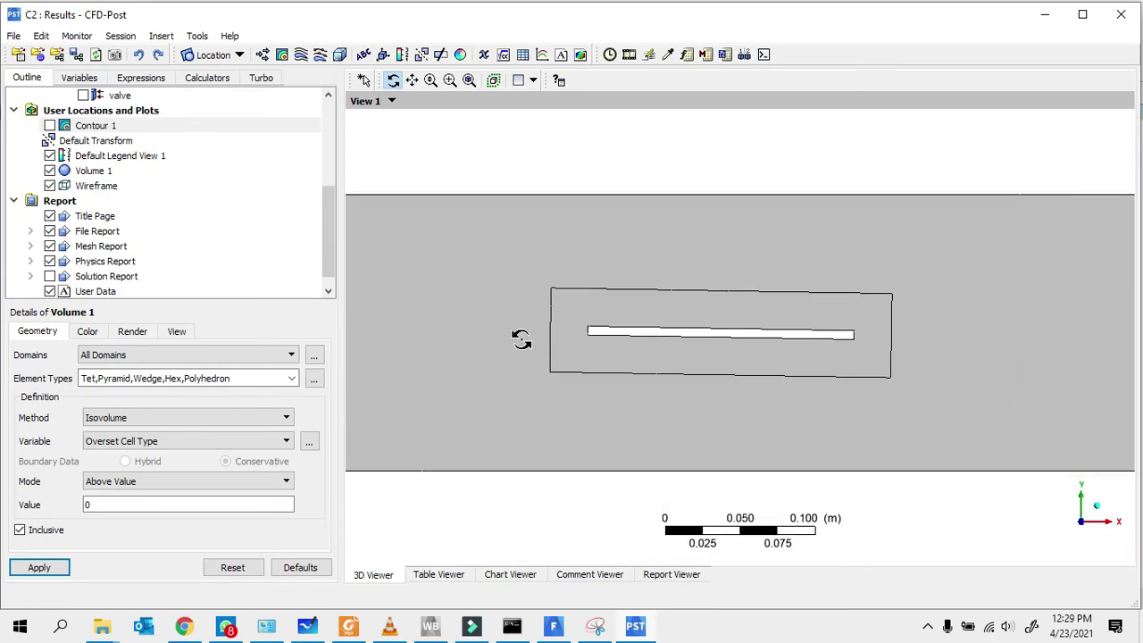
{"action": "left_click", "coordinate": [118, 171]}
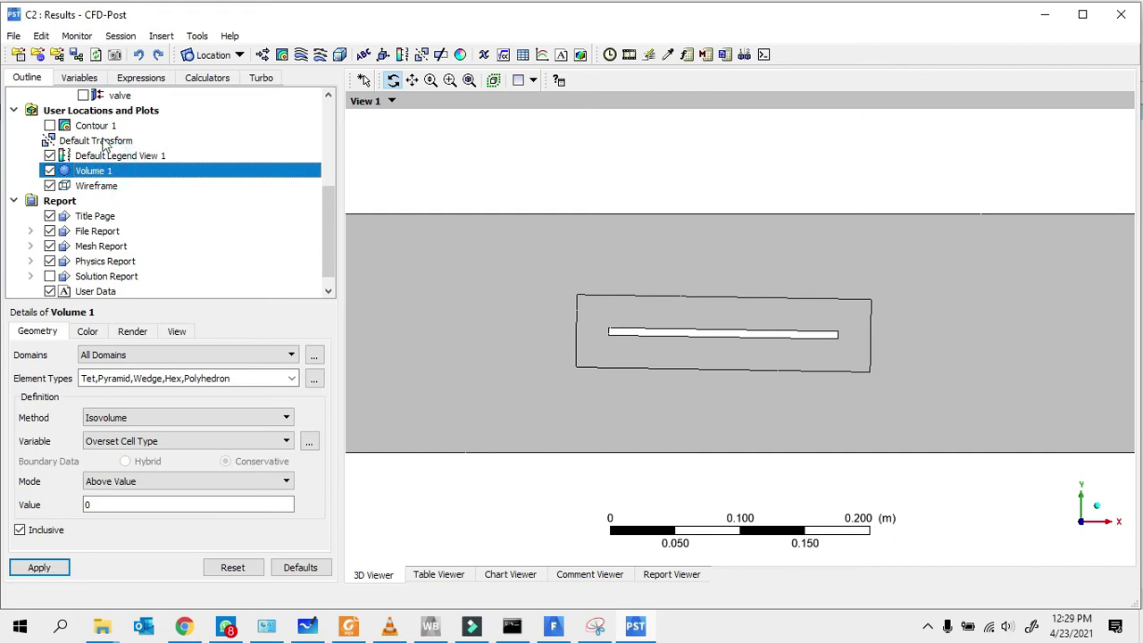
{"action": "left_click_drag", "start_coordinate": [527, 259], "coordinate": [594, 328]}
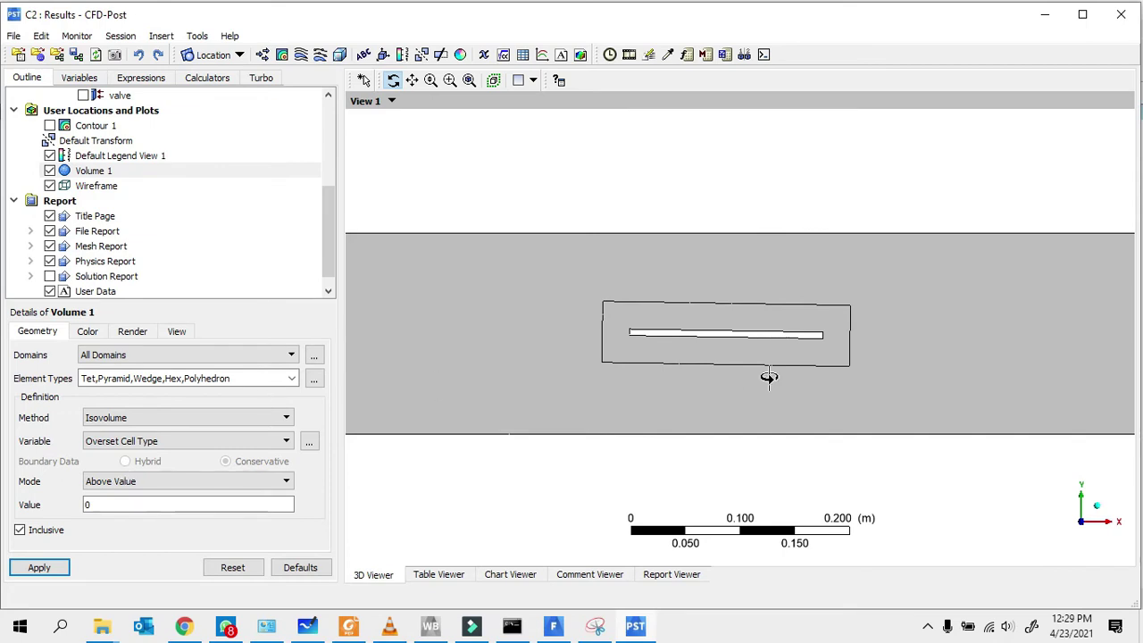
{"action": "scroll", "coordinate": [778, 336], "scroll_direction": "up", "scroll_amount": 5}
{"action": "scroll", "coordinate": [625, 342], "scroll_direction": "down", "scroll_amount": 3}
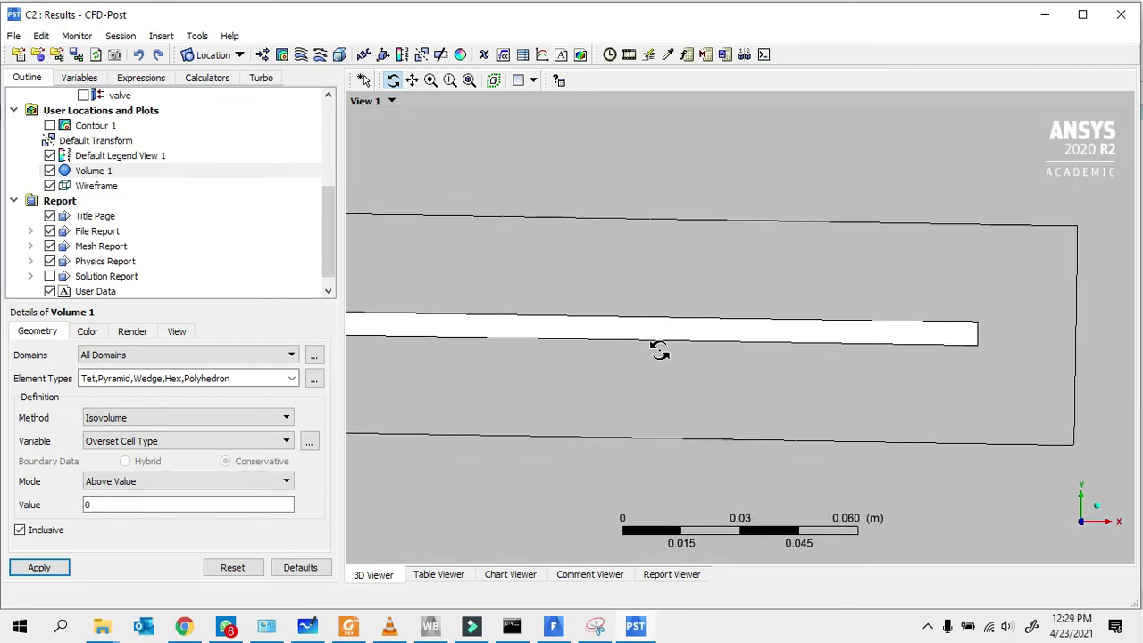
- Set Volume 1's isovolume value to -2, apply it, and inspect the area around the valve
{"action": "left_click", "coordinate": [125, 505]}
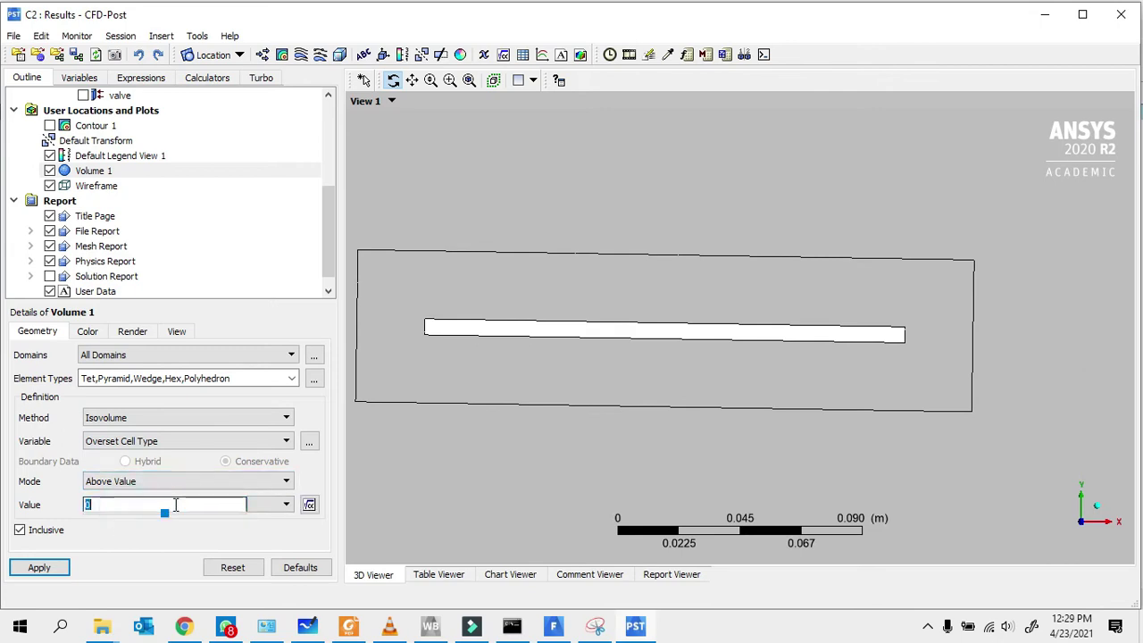
{"action": "type", "text": "-2"}
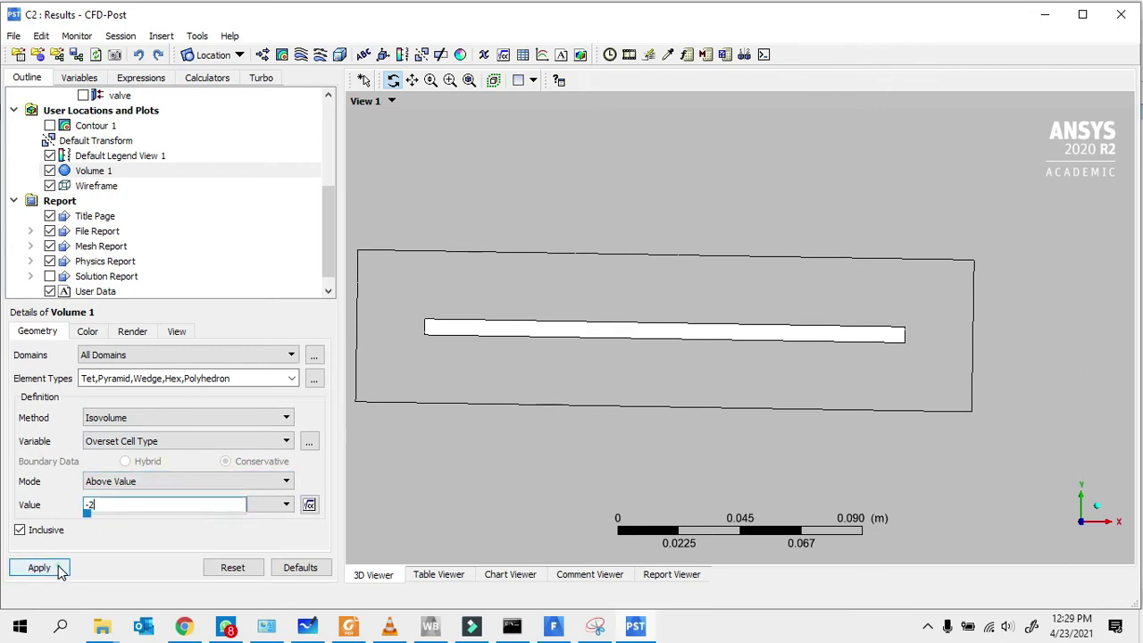
{"action": "left_click", "coordinate": [56, 567]}
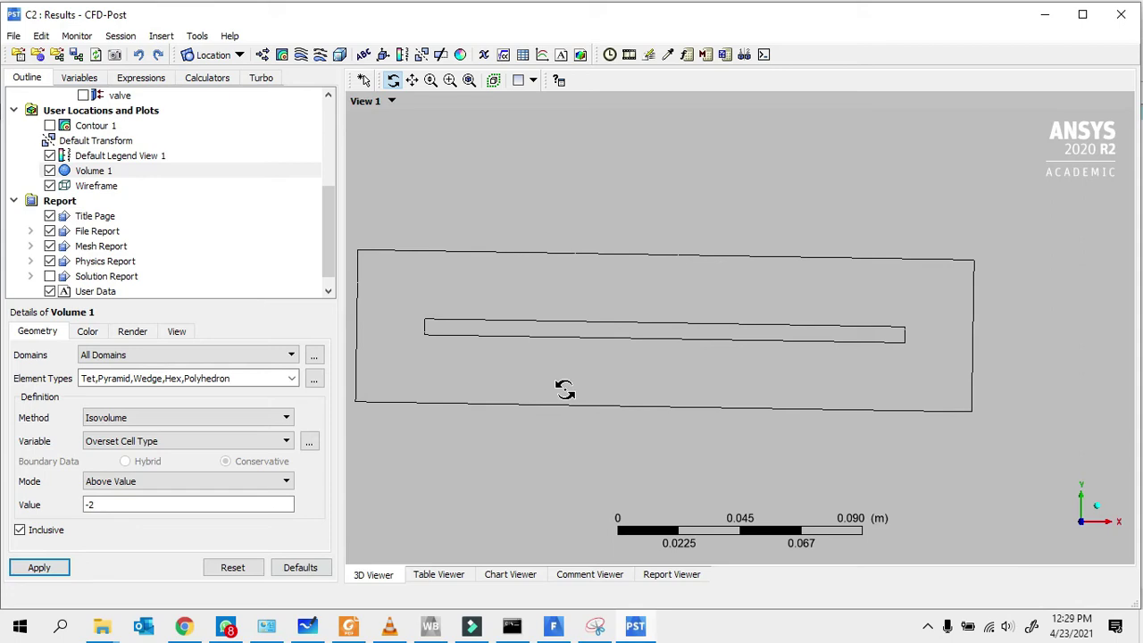
{"action": "scroll", "coordinate": [571, 357], "scroll_direction": "down", "scroll_amount": 1}
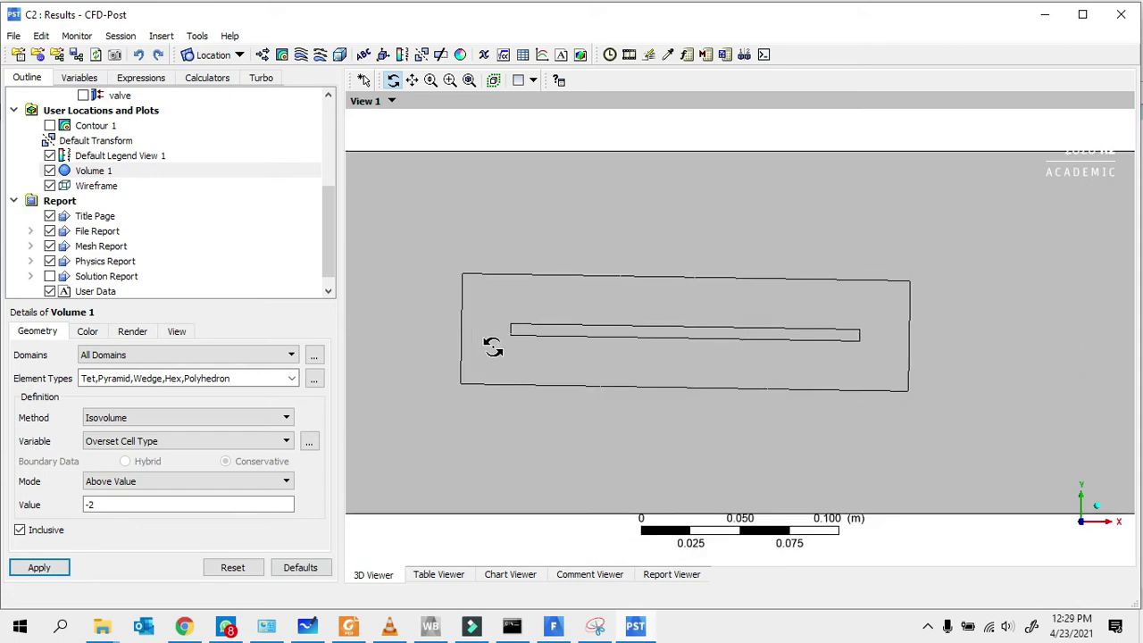
- Set Volume 1's isovolume value to 0 and apply the definition
{"action": "left_click", "coordinate": [131, 509]}
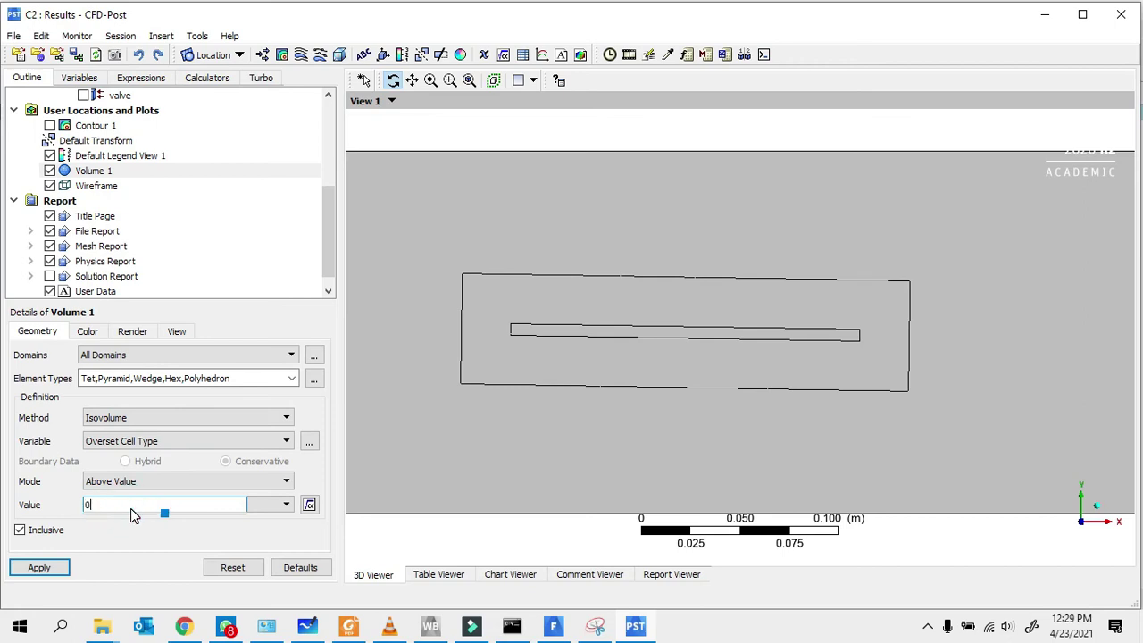
{"action": "left_click", "coordinate": [35, 568]}
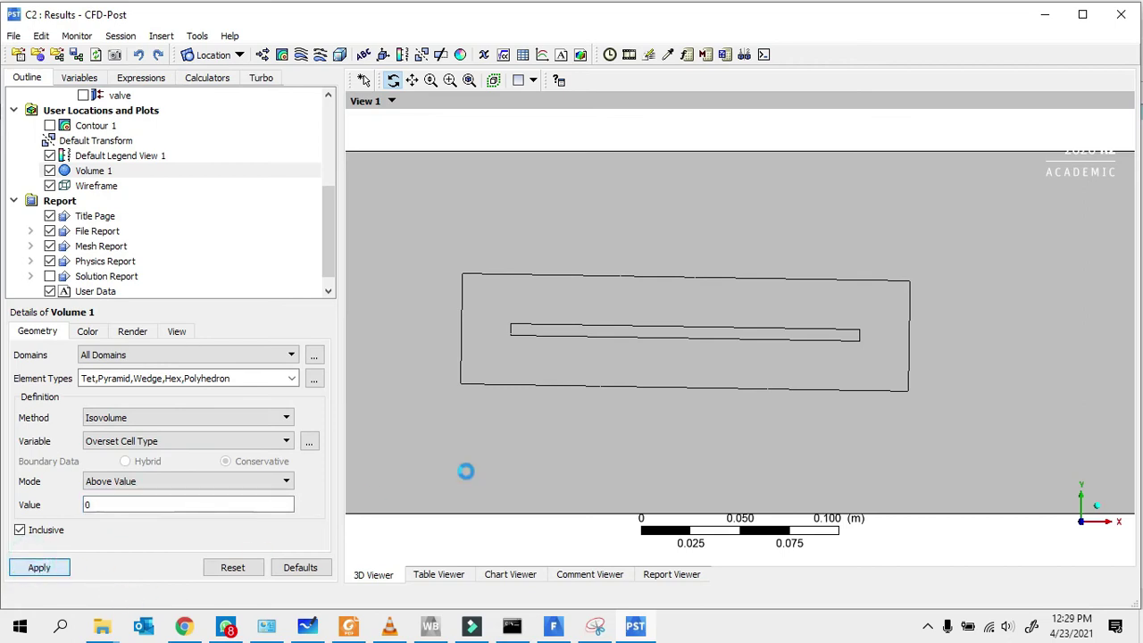
{"action": "scroll", "coordinate": [703, 257], "scroll_direction": "down", "scroll_amount": 3}
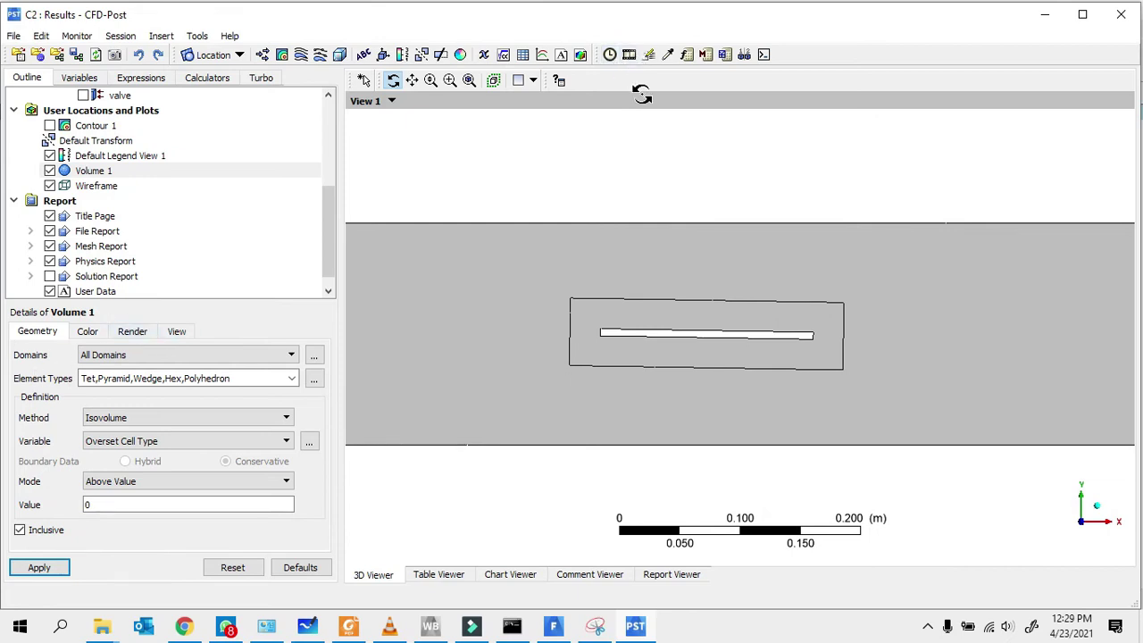
- Show mesh lines on Volume 1 in its render settings and inspect the mesh around the valve
{"action": "left_click", "coordinate": [132, 331]}
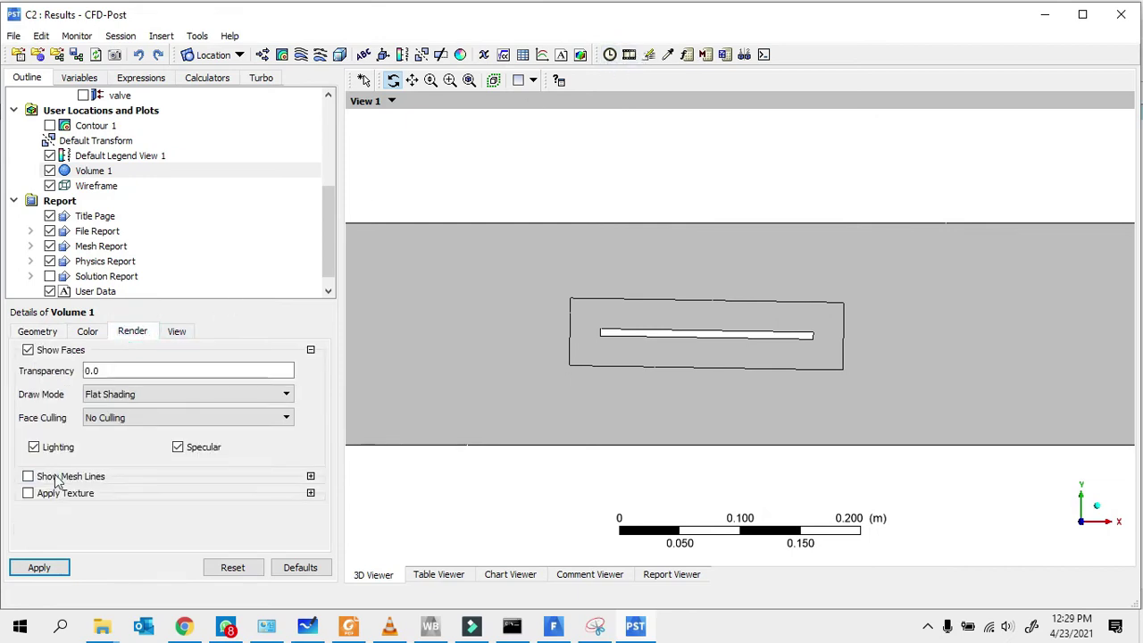
{"action": "left_click", "coordinate": [28, 476]}
{"action": "left_click", "coordinate": [41, 567]}
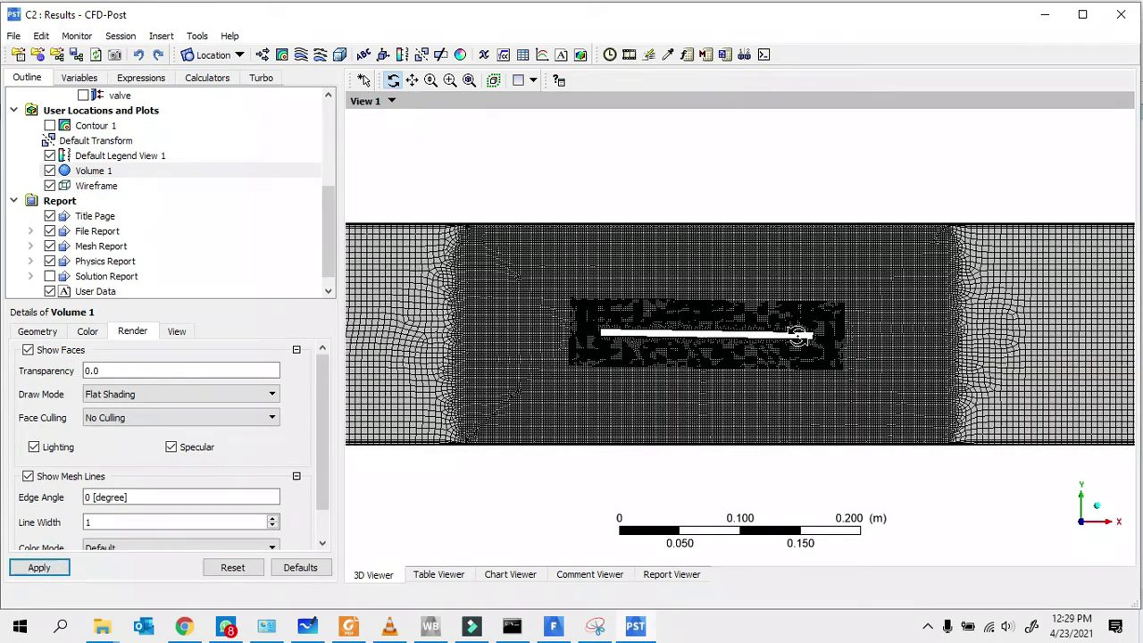
{"action": "scroll", "coordinate": [862, 464], "scroll_direction": "up", "scroll_amount": 2}
{"action": "right_click_drag", "start_coordinate": [564, 234], "coordinate": [730, 393]}
{"action": "scroll", "coordinate": [714, 415], "scroll_direction": "down", "scroll_amount": 5}
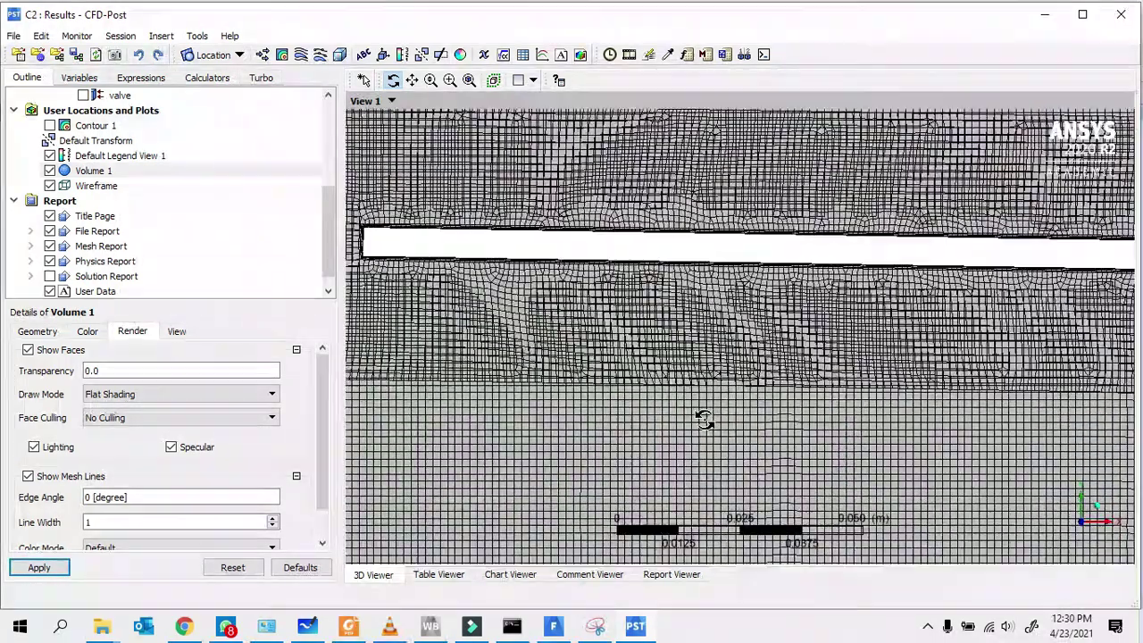
{"action": "scroll", "coordinate": [725, 419], "scroll_direction": "up", "scroll_amount": 3}
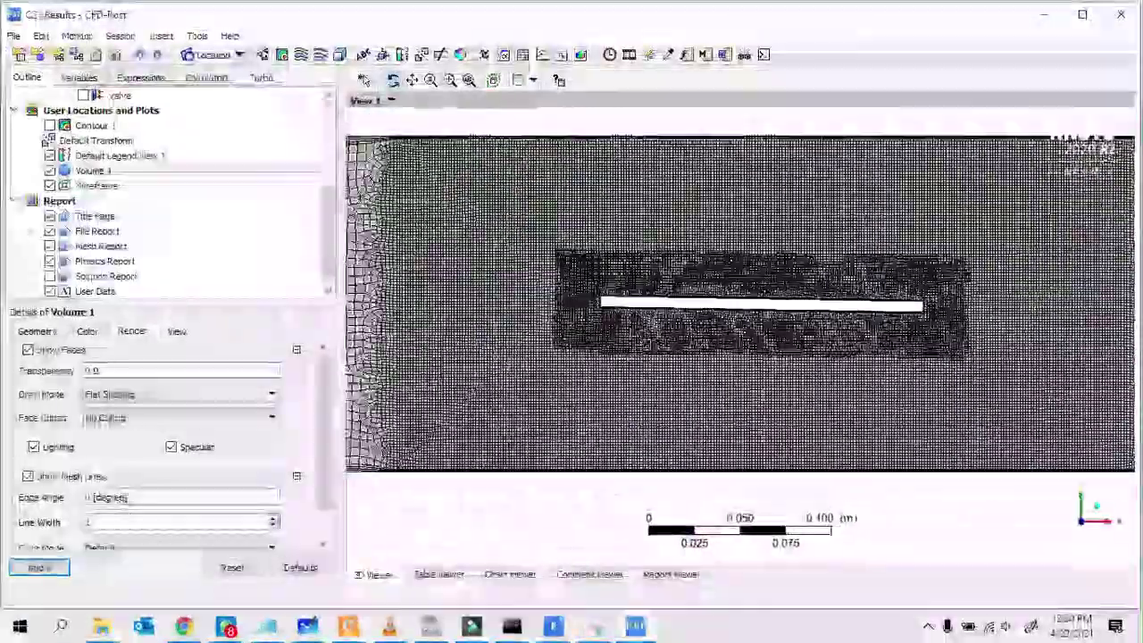
{"action": "scroll", "coordinate": [605, 161], "scroll_direction": "down", "scroll_amount": 2}
{"action": "right_click_drag", "start_coordinate": [603, 134], "coordinate": [1053, 472]}
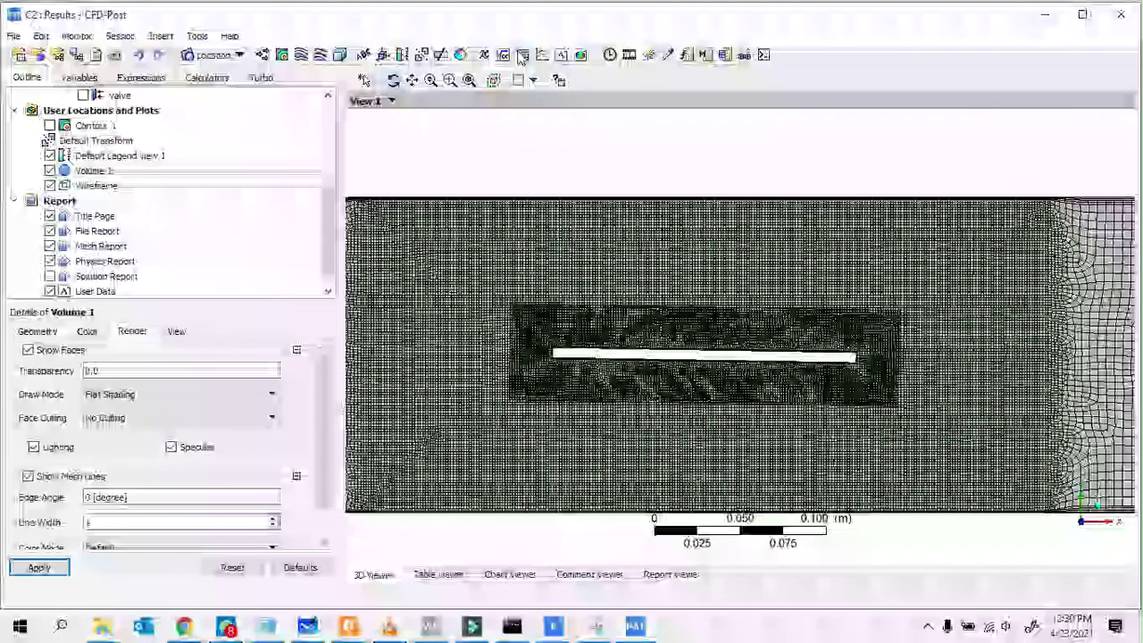
- Load the results of the first saved timestep, at 0.02 s, from the Timestep Selector
{"action": "left_click", "coordinate": [609, 55]}
{"action": "scroll", "coordinate": [224, 395], "scroll_direction": "up", "scroll_amount": 20}
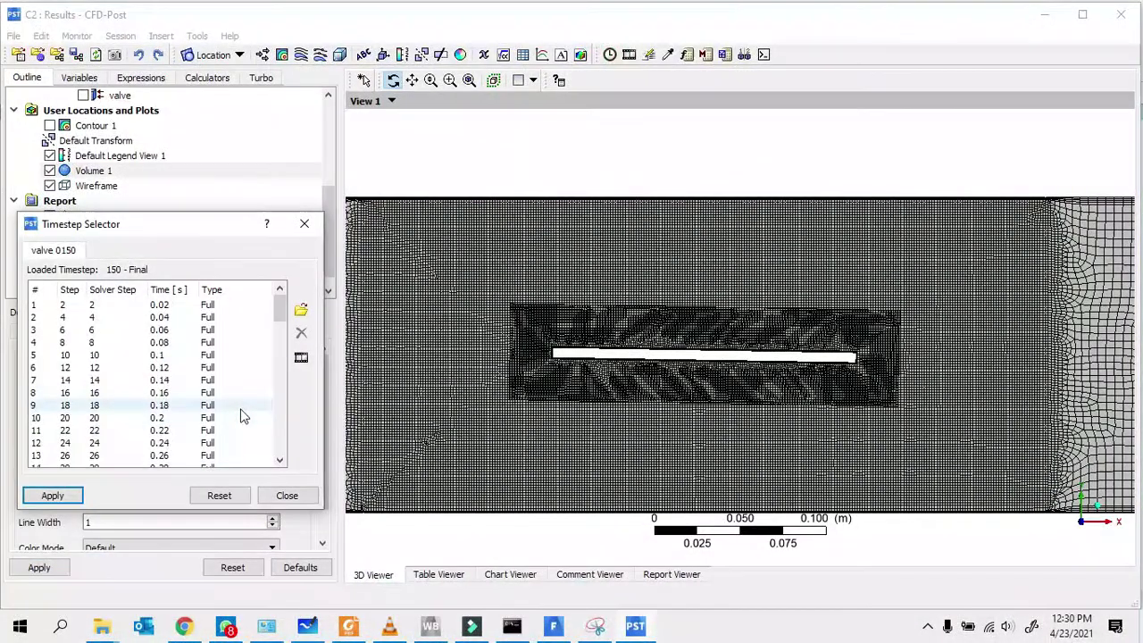
{"action": "left_click", "coordinate": [153, 305]}
{"action": "double_click", "coordinate": [156, 305]}
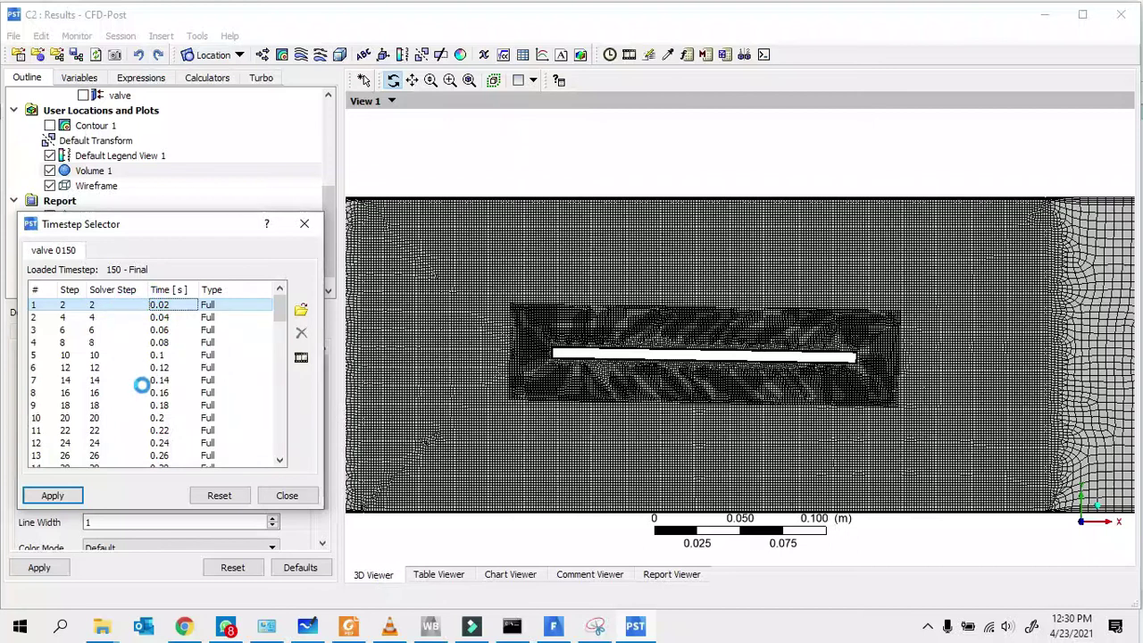
- Load the results at 0.04 s and 0.8 s to view the overset mesh as the valve rotates
{"action": "left_click", "coordinate": [160, 318]}
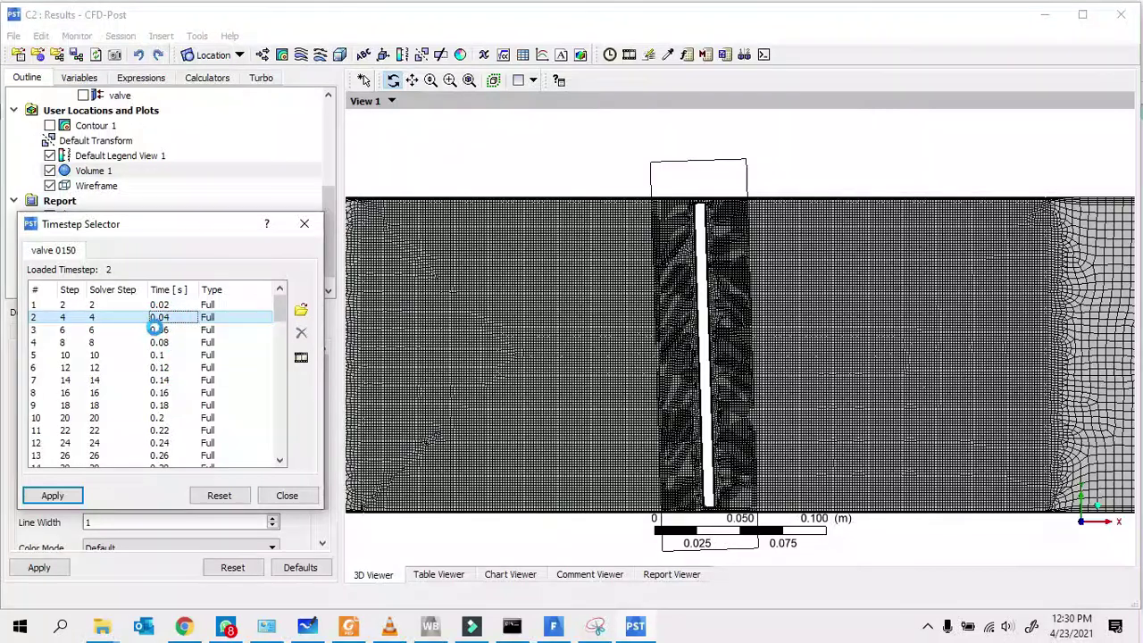
{"action": "left_click", "coordinate": [136, 345]}
{"action": "scroll", "coordinate": [152, 375], "scroll_direction": "down", "scroll_amount": 12}
{"action": "left_click", "coordinate": [153, 355]}
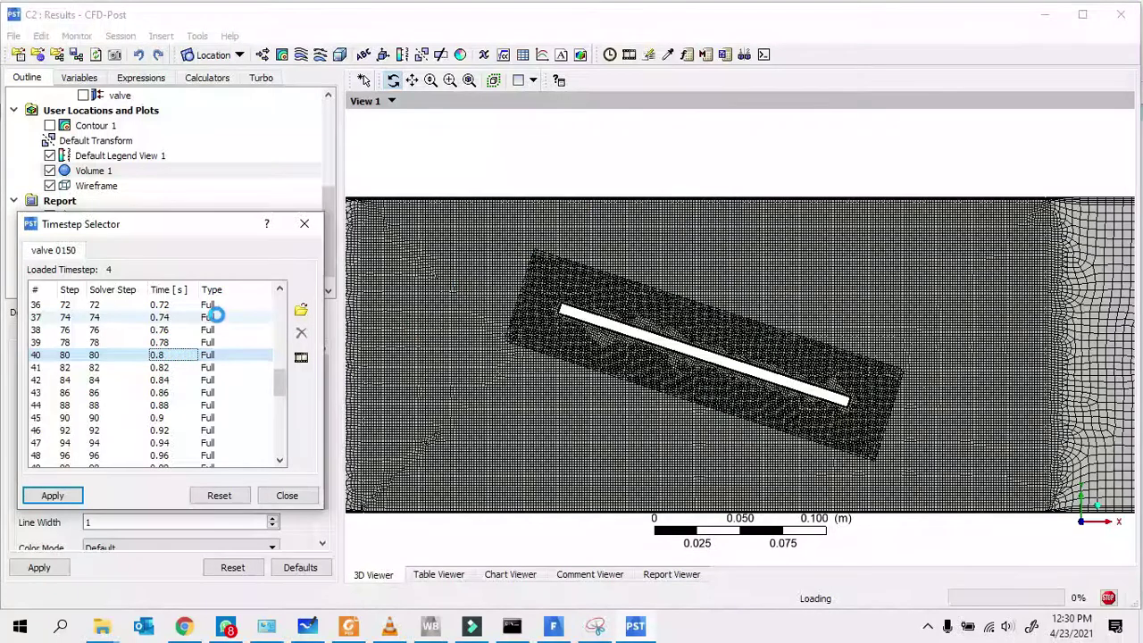
- Hide the wireframe and load the results at 0.02 s
{"action": "left_click_drag", "start_coordinate": [125, 227], "coordinate": [101, 262]}
{"action": "left_click", "coordinate": [50, 185]}
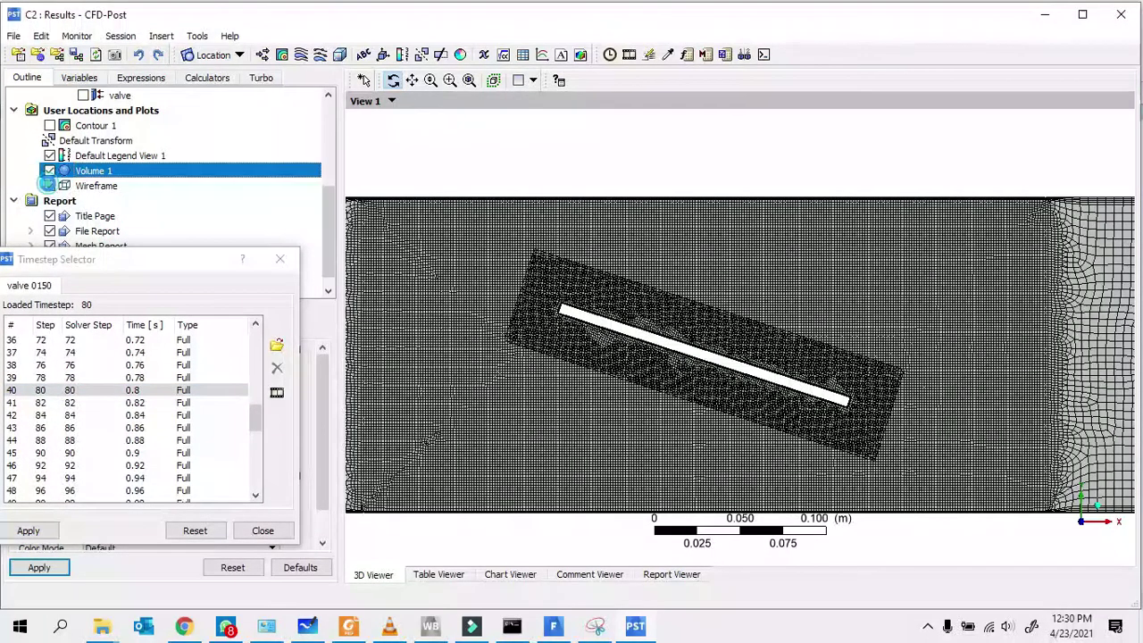
{"action": "left_click_drag", "start_coordinate": [113, 268], "coordinate": [264, 164]}
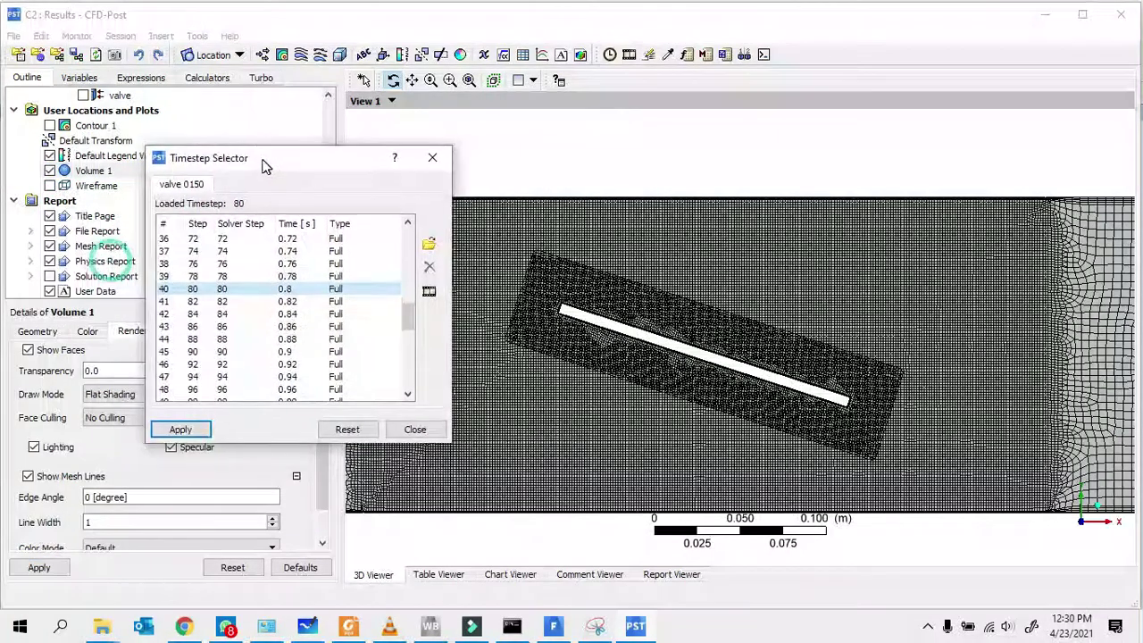
{"action": "left_click_drag", "start_coordinate": [409, 314], "coordinate": [433, 181]}
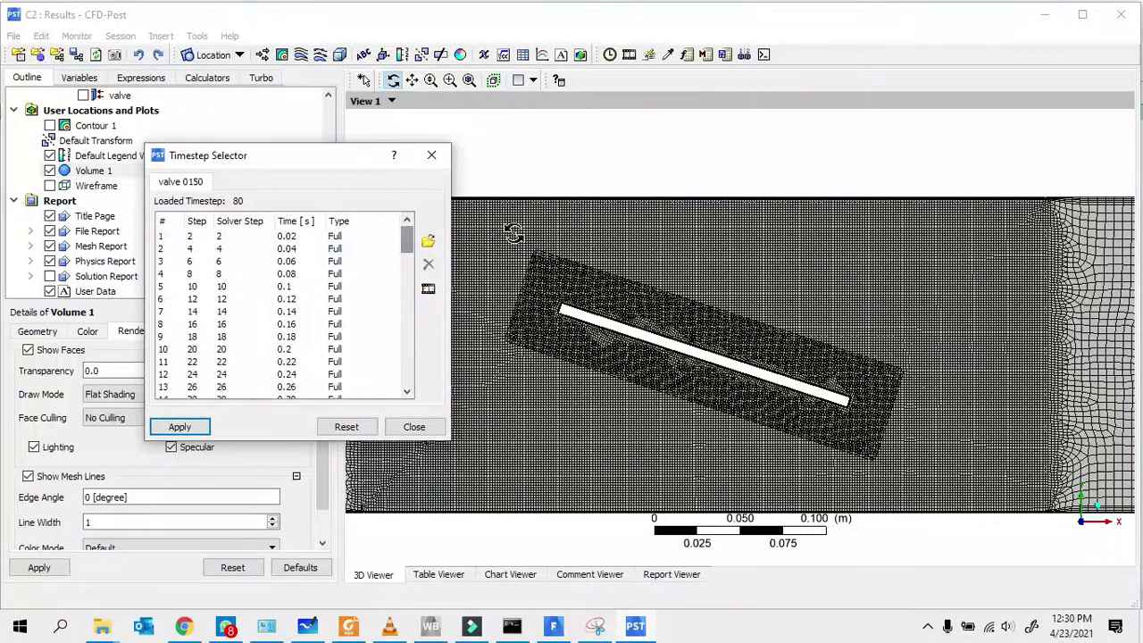
{"action": "left_click", "coordinate": [277, 237]}
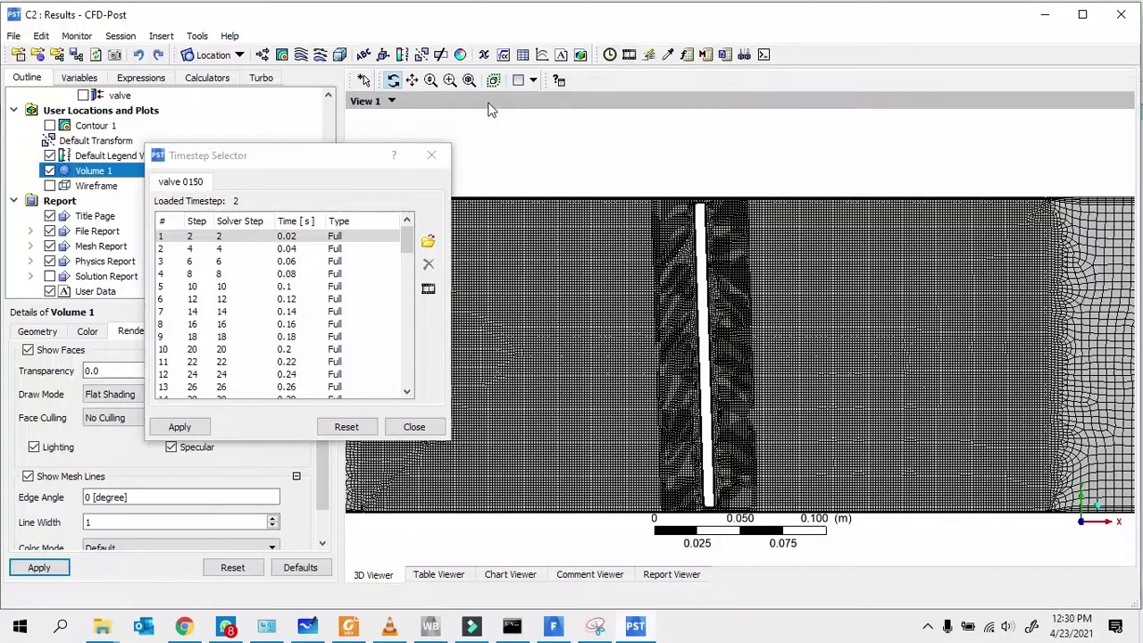
- Insert a text object named Text 1 with an embedded Time Value auto annotation and apply it
{"action": "left_click", "coordinate": [364, 55]}
{"action": "left_click", "coordinate": [401, 125]}
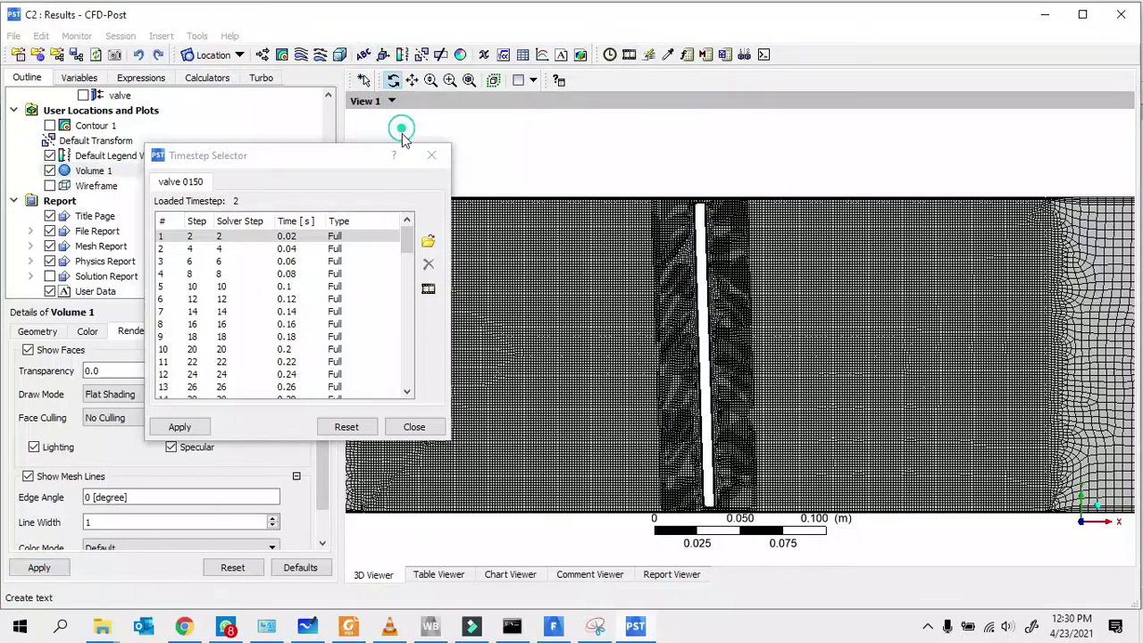
{"action": "left_click", "coordinate": [32, 377]}
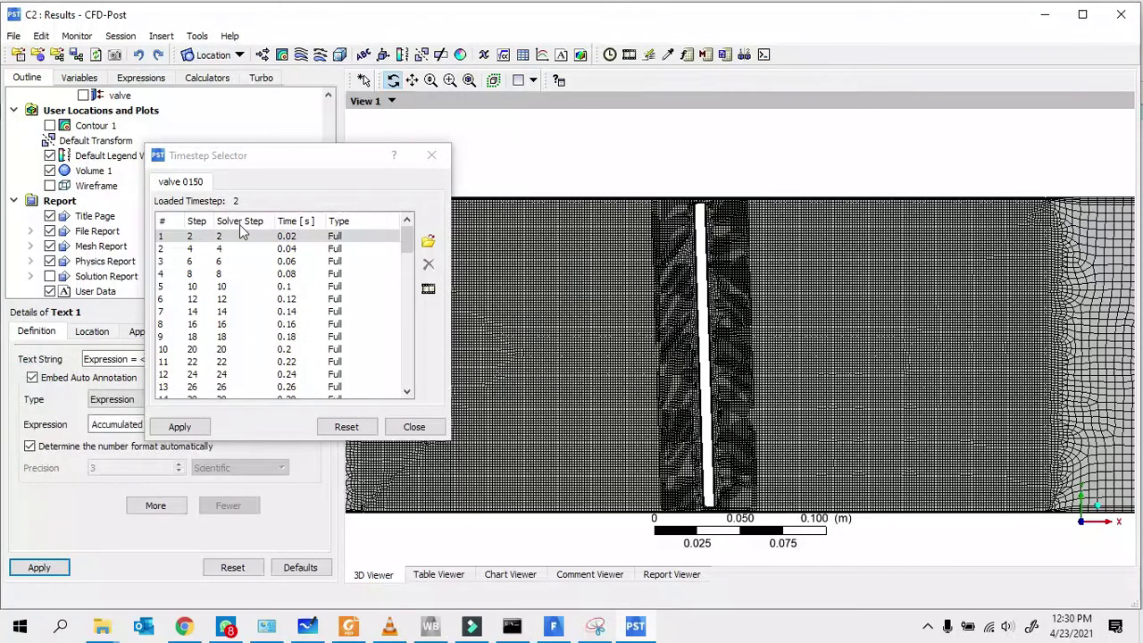
{"action": "left_click_drag", "start_coordinate": [259, 156], "coordinate": [504, 102]}
{"action": "left_click", "coordinate": [179, 399]}
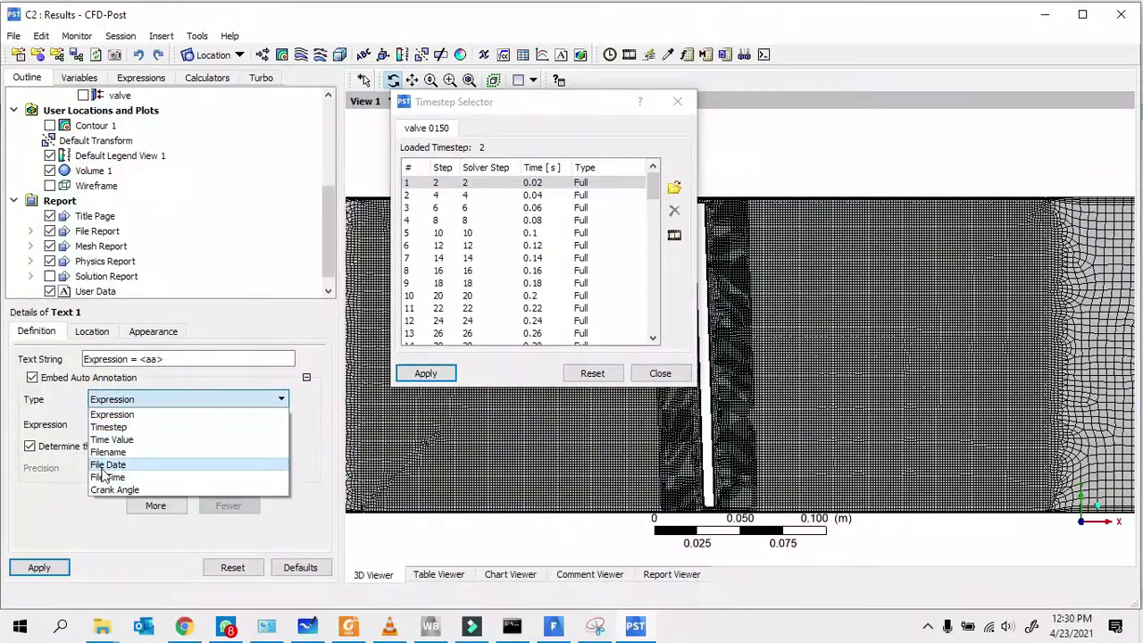
{"action": "left_click", "coordinate": [143, 439]}
{"action": "left_click", "coordinate": [40, 567]}
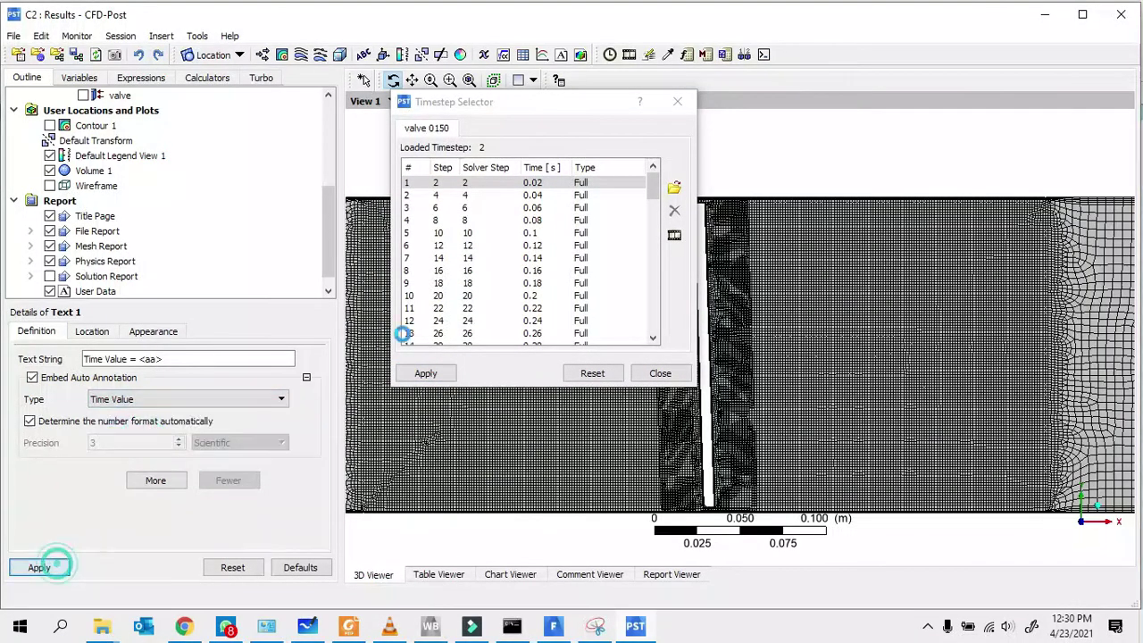
- Load the results at 1 s and 1.02 s to view the valve's position at those times
{"action": "left_click_drag", "start_coordinate": [584, 102], "coordinate": [231, 140]}
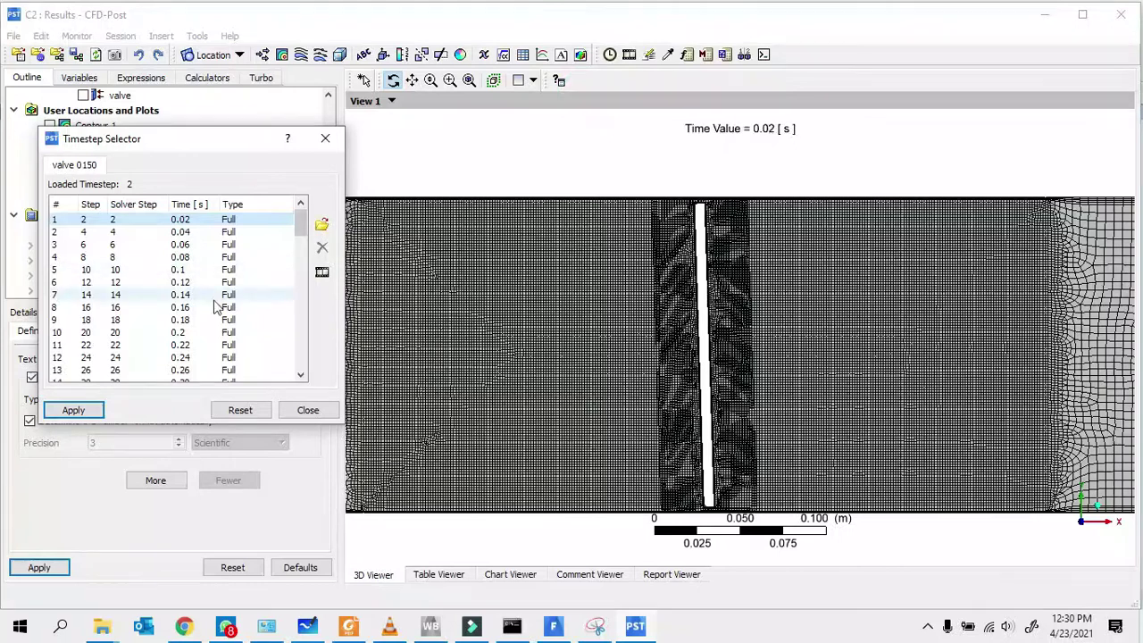
{"action": "scroll", "coordinate": [179, 304], "scroll_direction": "down", "scroll_amount": 20}
{"action": "scroll", "coordinate": [183, 330], "scroll_direction": "up", "scroll_amount": 3}
{"action": "scroll", "coordinate": [183, 328], "scroll_direction": "up", "scroll_amount": 2}
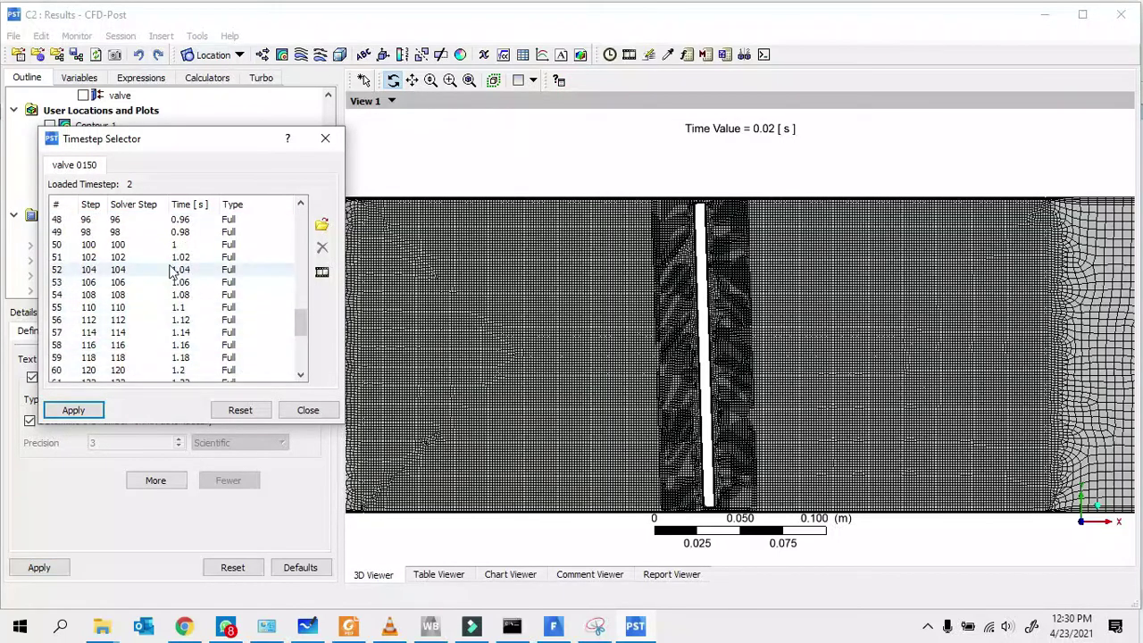
{"action": "left_click", "coordinate": [189, 307]}
{"action": "left_click", "coordinate": [197, 296]}
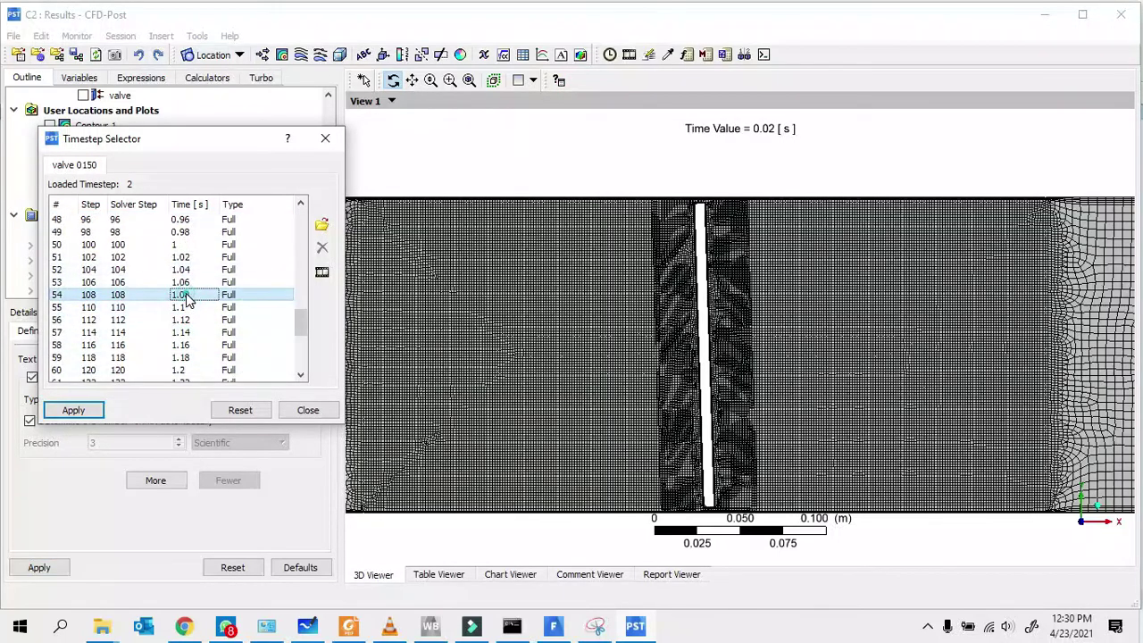
{"action": "left_click", "coordinate": [197, 245]}
{"action": "left_click", "coordinate": [185, 249]}
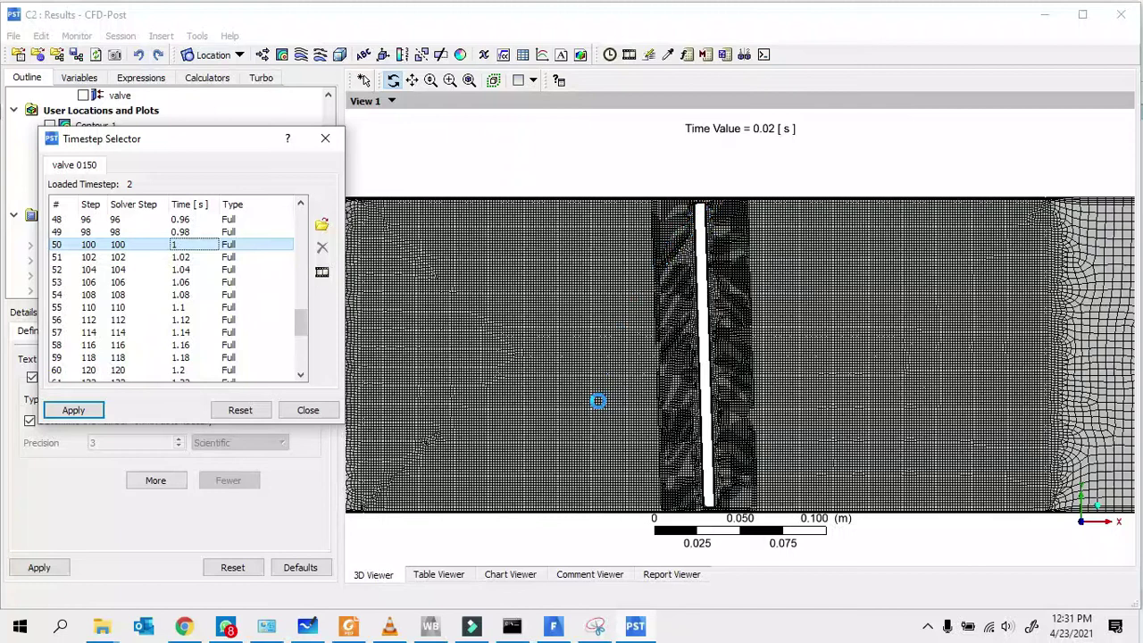
{"action": "left_click", "coordinate": [170, 257]}
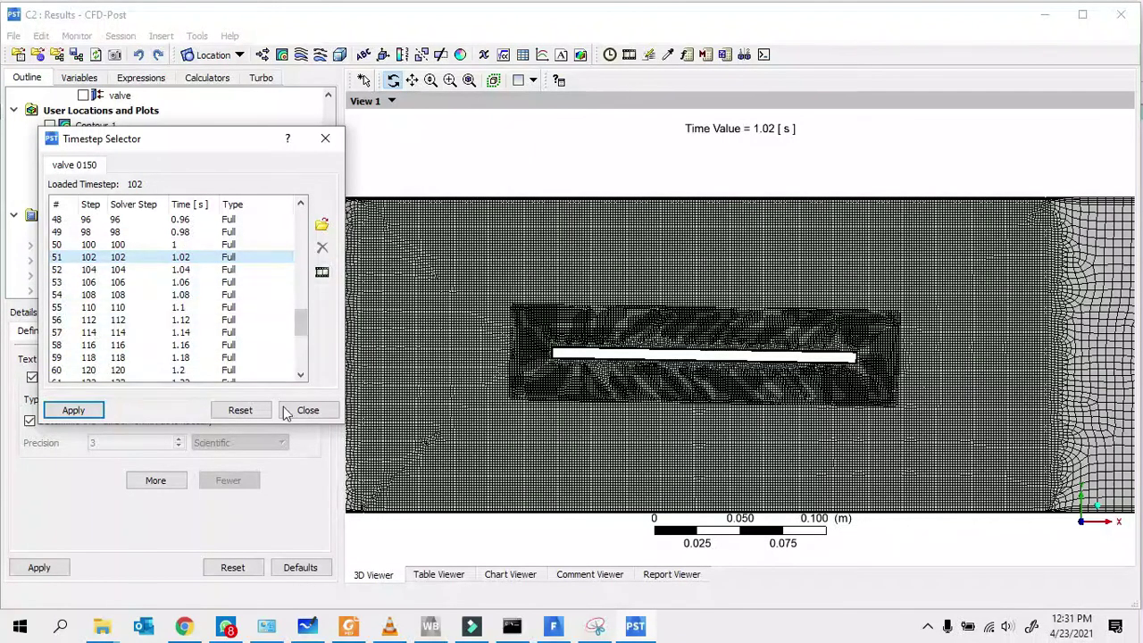
- Load the results at 1.18 s and 1.38 s, and close the Timestep Selector
{"action": "scroll", "coordinate": [232, 317], "scroll_direction": "down", "scroll_amount": 5}
{"action": "scroll", "coordinate": [215, 312], "scroll_direction": "up", "scroll_amount": 7}
{"action": "scroll", "coordinate": [215, 313], "scroll_direction": "down", "scroll_amount": 3}
{"action": "left_click", "coordinate": [189, 296]}
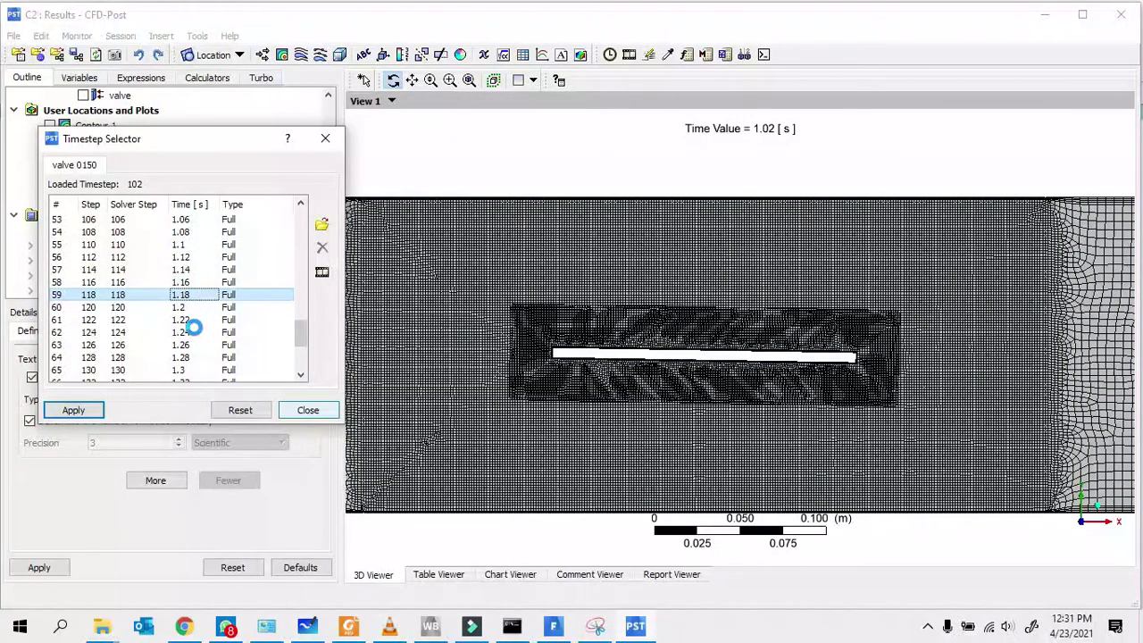
{"action": "scroll", "coordinate": [192, 321], "scroll_direction": "down", "scroll_amount": 3}
{"action": "left_click", "coordinate": [178, 294]}
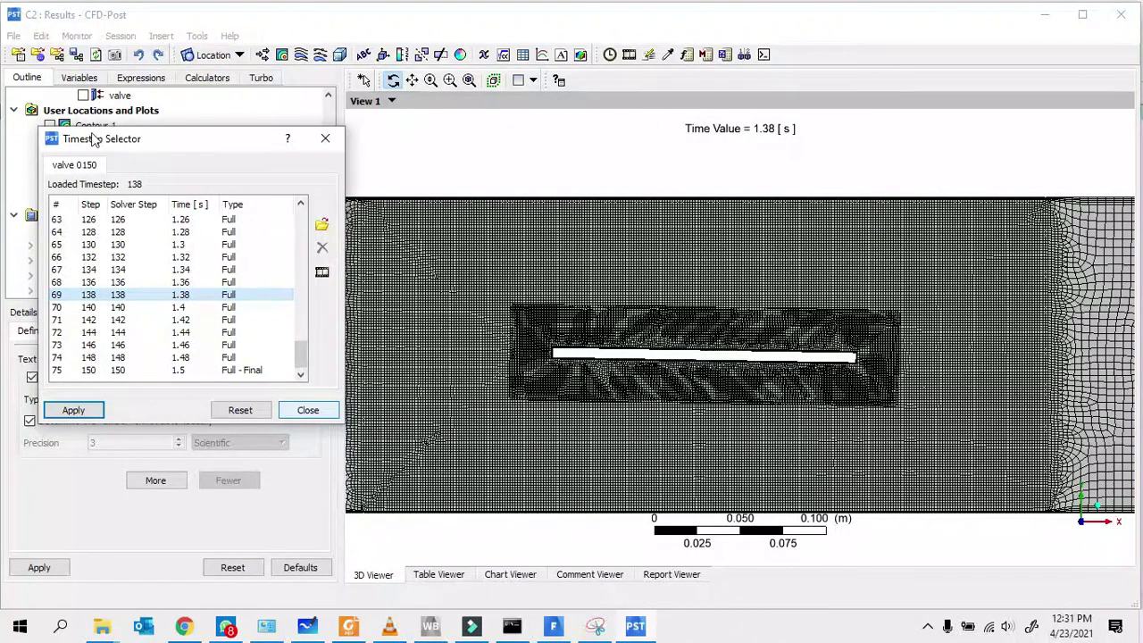
{"action": "left_click", "coordinate": [325, 139]}
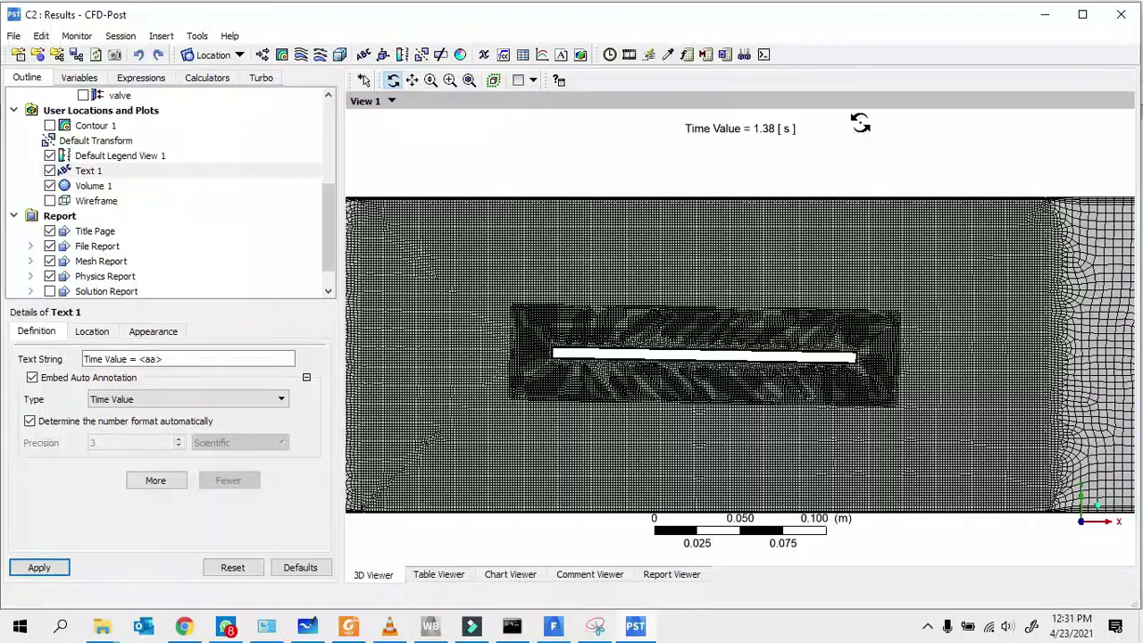
- Review the method and variable options in Volume 1's geometry definition
{"action": "middle_click_drag", "start_coordinate": [829, 311], "coordinate": [765, 311]}
{"action": "left_click", "coordinate": [108, 184]}
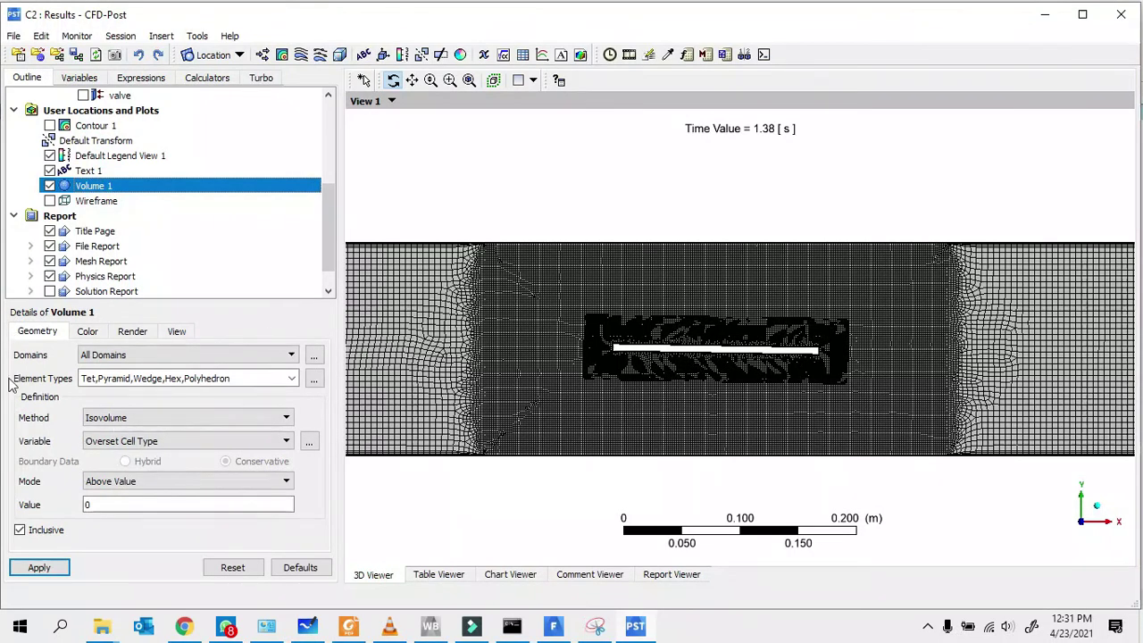
{"action": "left_click", "coordinate": [194, 418]}
{"action": "left_click", "coordinate": [194, 418]}
{"action": "left_click", "coordinate": [172, 443]}
{"action": "left_click", "coordinate": [169, 443]}
{"action": "left_click", "coordinate": [169, 442]}
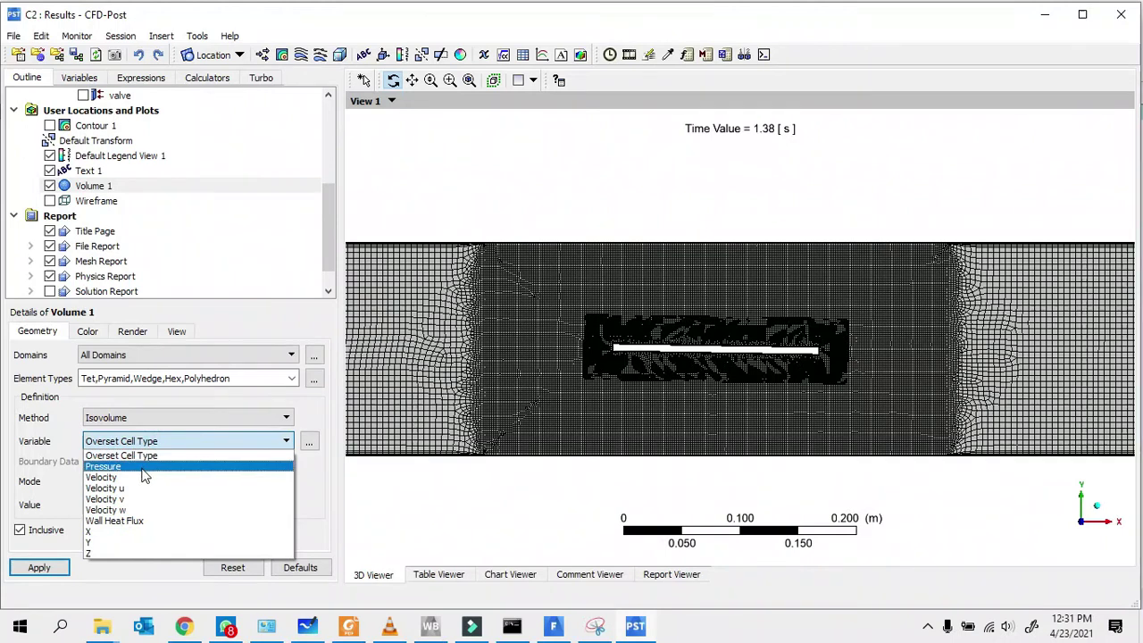
{"action": "left_click", "coordinate": [153, 441]}
- Color Volume 1 by the Velocity variable with a Local range and apply it
{"action": "left_click", "coordinate": [88, 331]}
{"action": "left_click", "coordinate": [125, 355]}
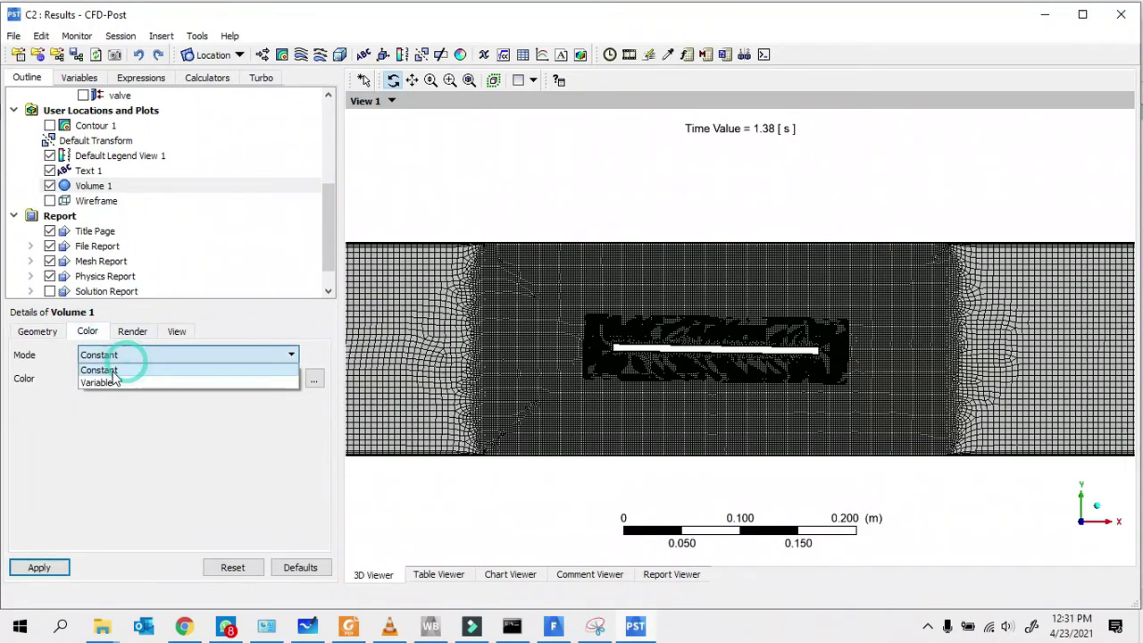
{"action": "left_click", "coordinate": [106, 382]}
{"action": "left_click", "coordinate": [138, 383]}
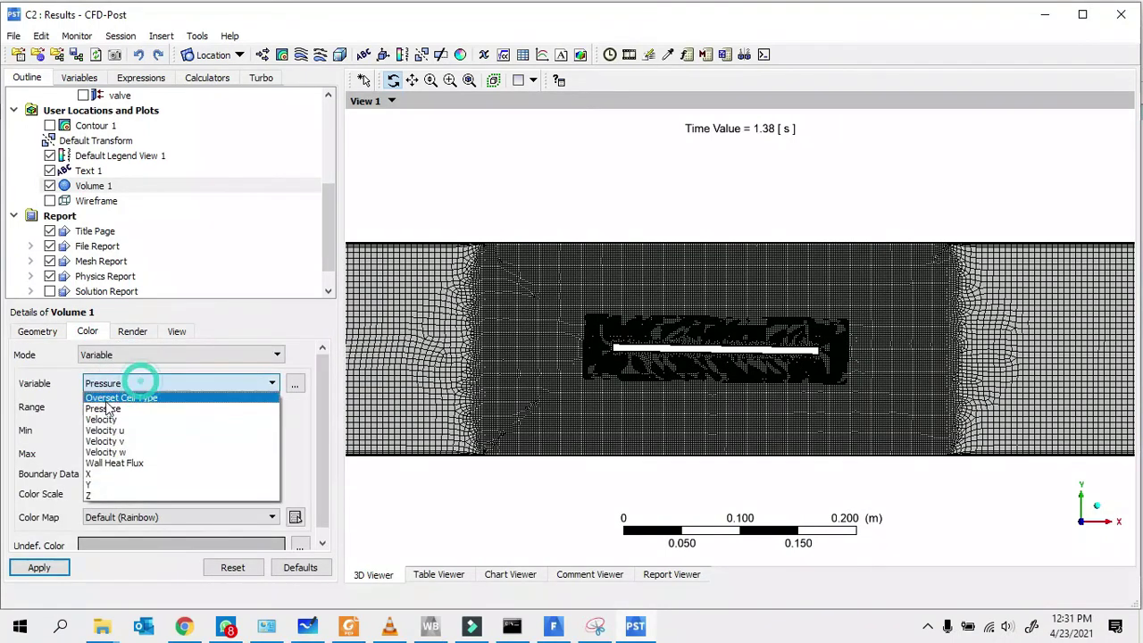
{"action": "left_click", "coordinate": [116, 420]}
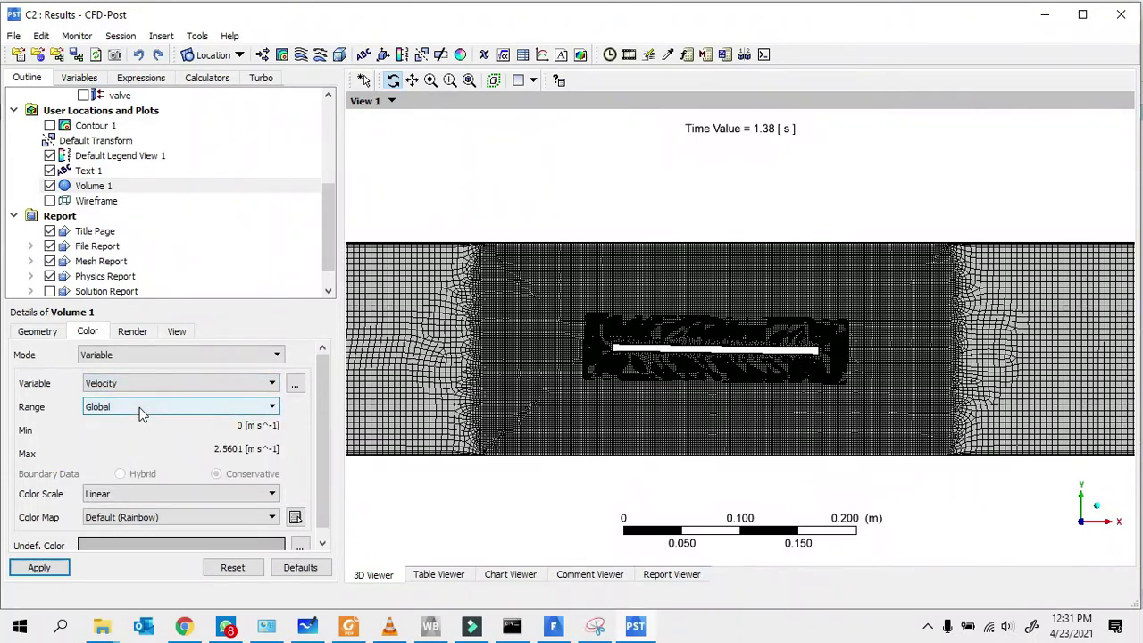
{"action": "left_click", "coordinate": [140, 409]}
{"action": "left_click", "coordinate": [123, 433]}
{"action": "left_click", "coordinate": [39, 568]}
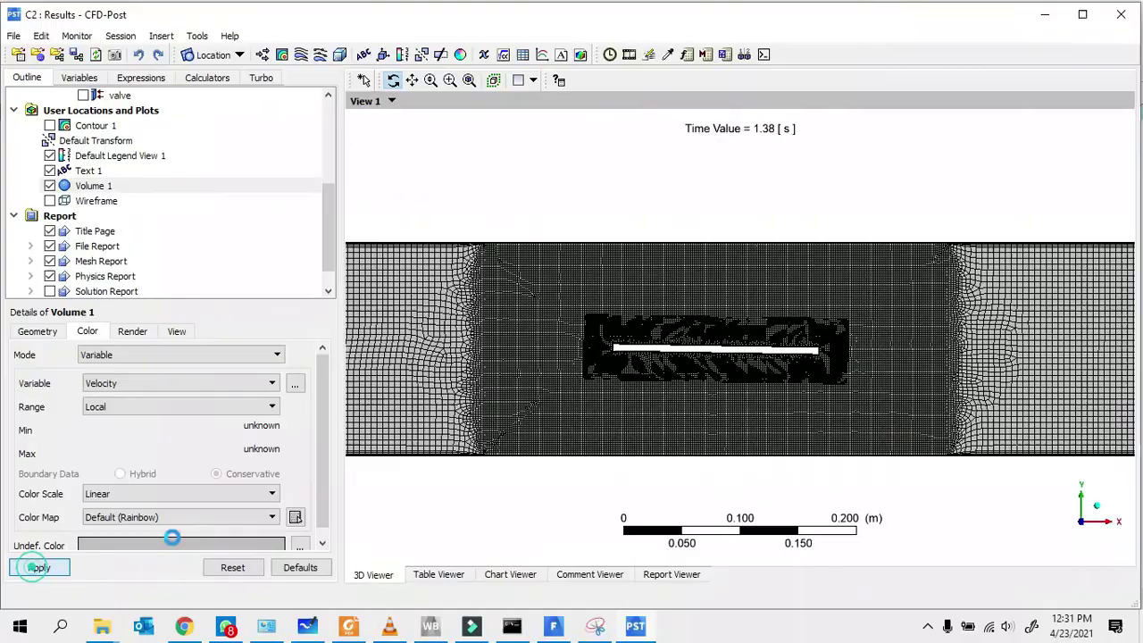
{"action": "left_click_drag", "start_coordinate": [783, 357], "coordinate": [864, 284]}
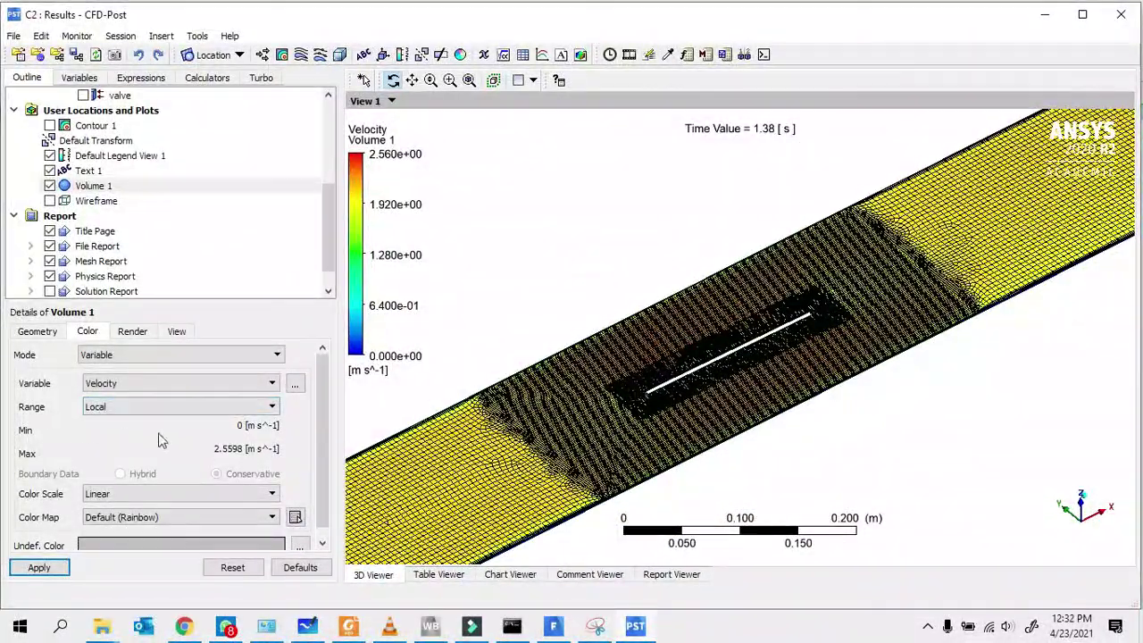
- Turn off the mesh lines on Volume 1, apply, and inspect the velocity field around the valve and along the pipe
{"action": "left_click", "coordinate": [133, 332]}
{"action": "left_click", "coordinate": [37, 476]}
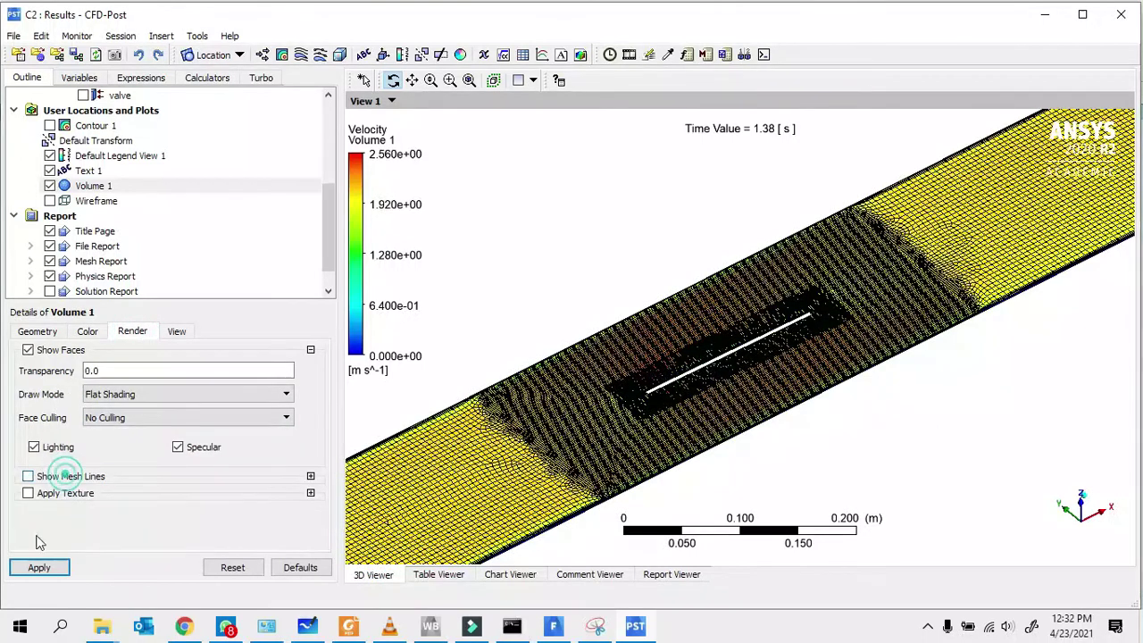
{"action": "left_click", "coordinate": [36, 567]}
{"action": "scroll", "coordinate": [706, 328], "scroll_direction": "down", "scroll_amount": 5}
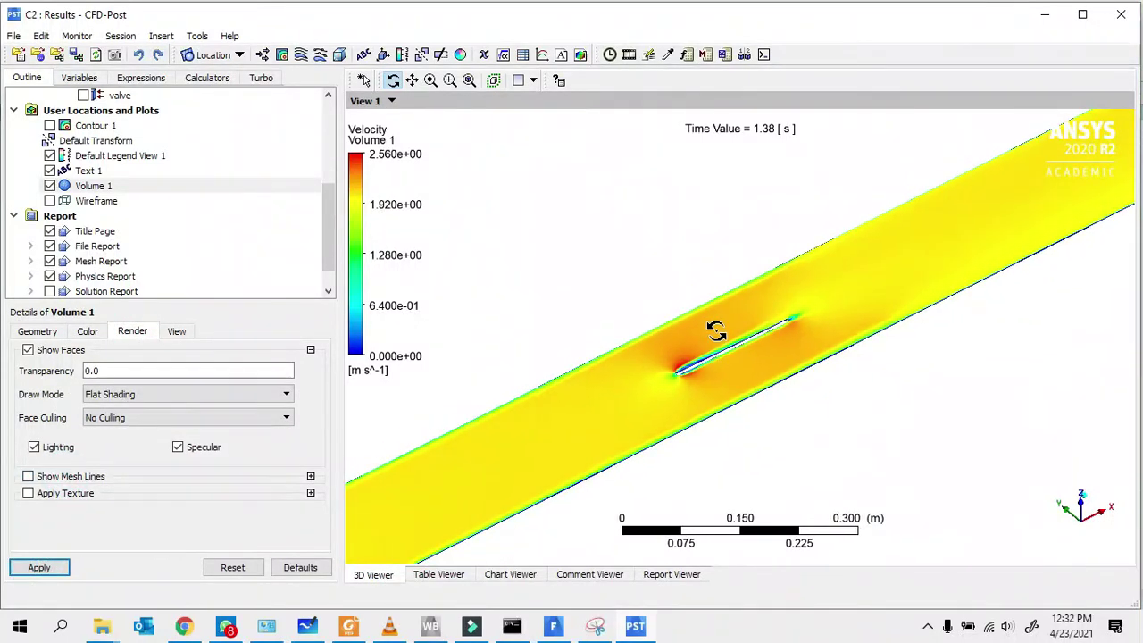
{"action": "left_click_drag", "start_coordinate": [906, 295], "coordinate": [670, 461]}
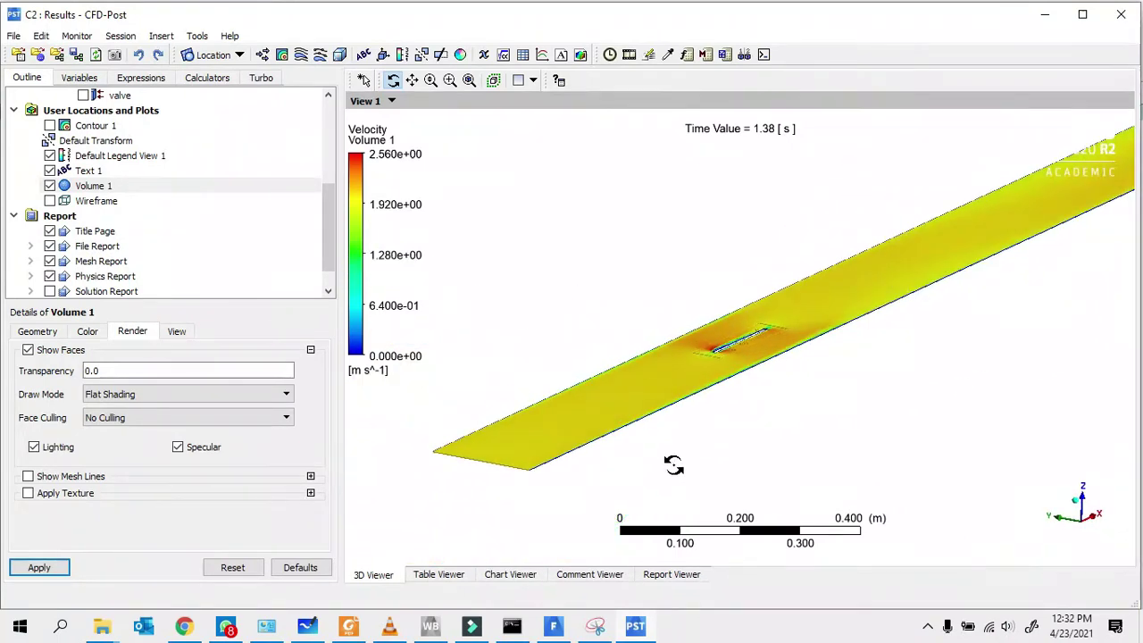
{"action": "scroll", "coordinate": [523, 489], "scroll_direction": "down", "scroll_amount": 3}
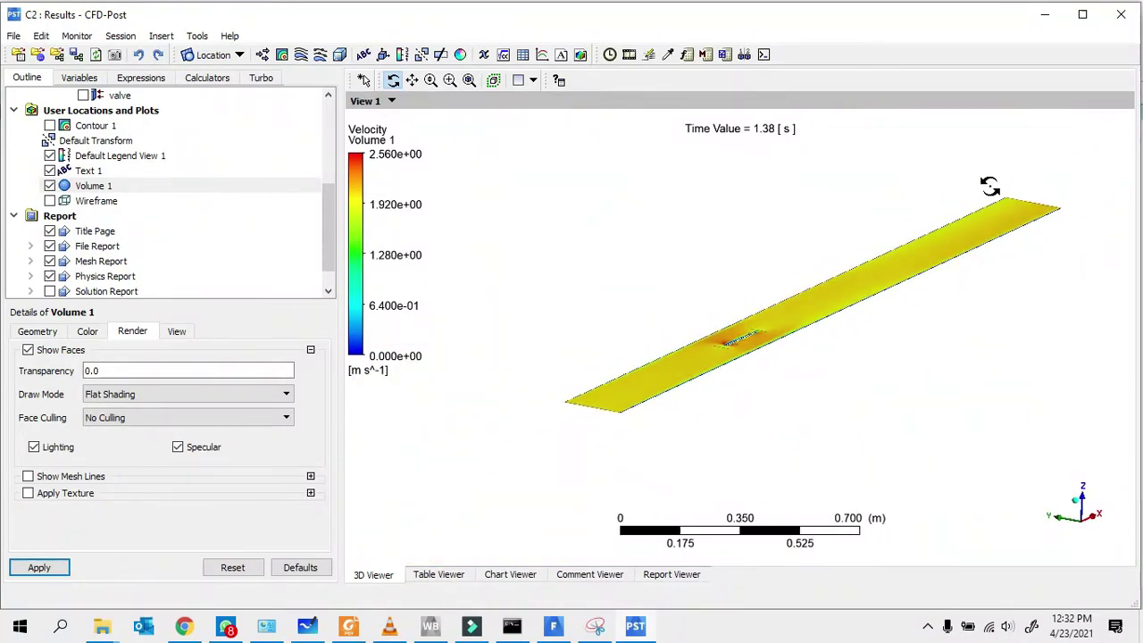
{"action": "scroll", "coordinate": [884, 286], "scroll_direction": "up", "scroll_amount": 3}
{"action": "scroll", "coordinate": [890, 255], "scroll_direction": "down", "scroll_amount": 1}
{"action": "right_click_drag", "start_coordinate": [628, 231], "coordinate": [941, 393]}
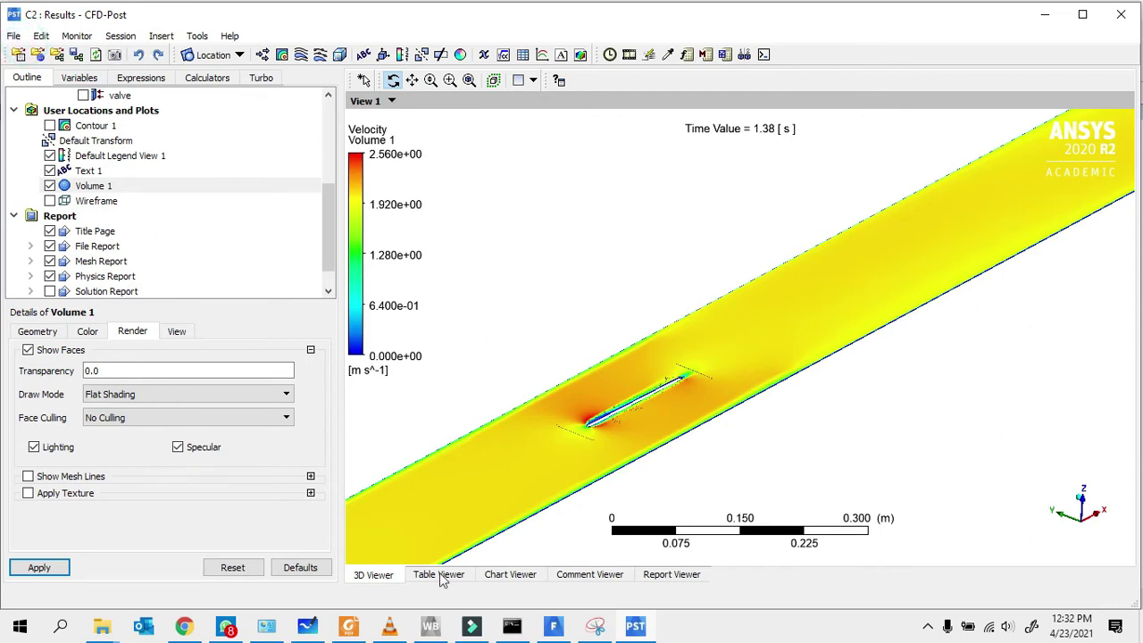
- Switch to Workbench, duplicate the Geometry system, and open the copied geometry in SpaceClaim
{"action": "left_click", "coordinate": [430, 625]}
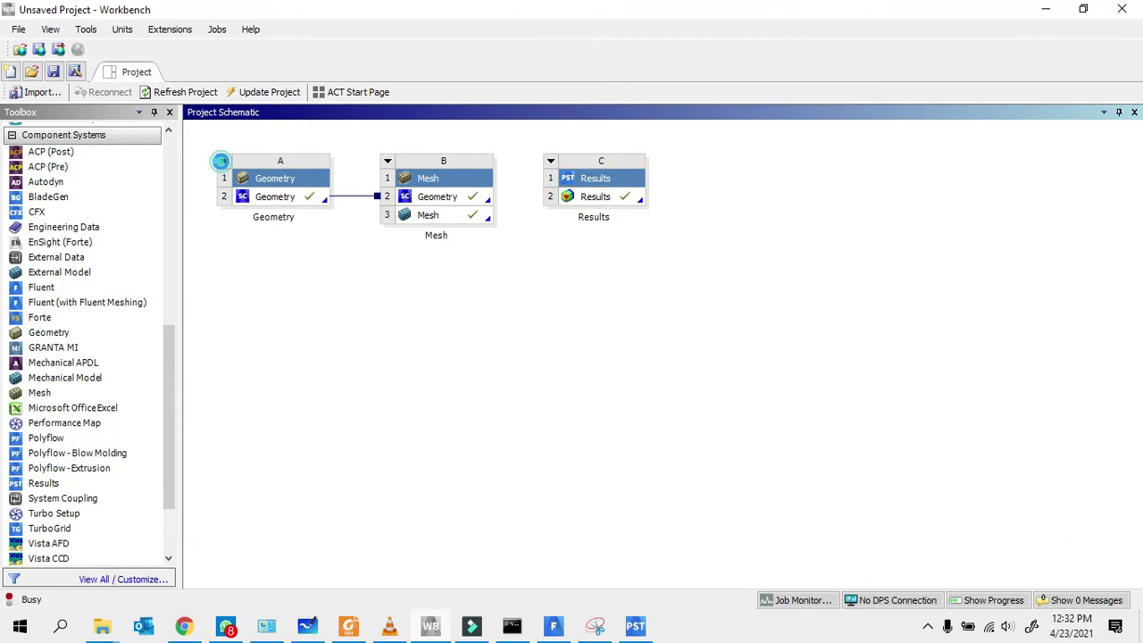
{"action": "left_click_drag", "start_coordinate": [261, 179], "coordinate": [272, 209]}
{"action": "right_click_drag", "start_coordinate": [272, 210], "coordinate": [275, 224]}
{"action": "left_click", "coordinate": [275, 223]}
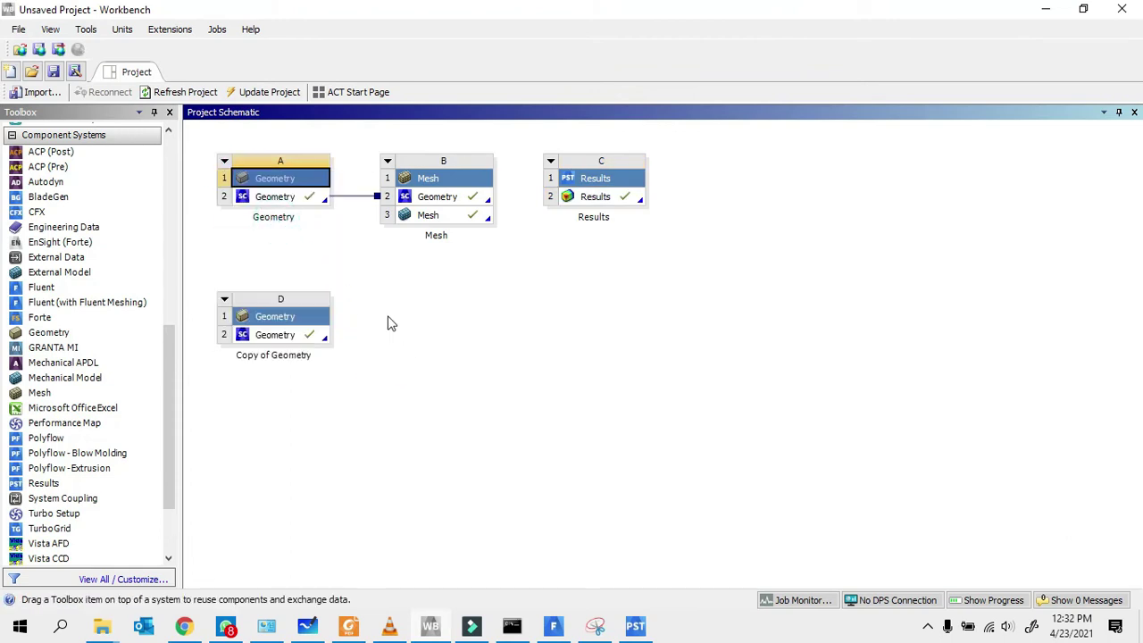
{"action": "left_click", "coordinate": [635, 625]}
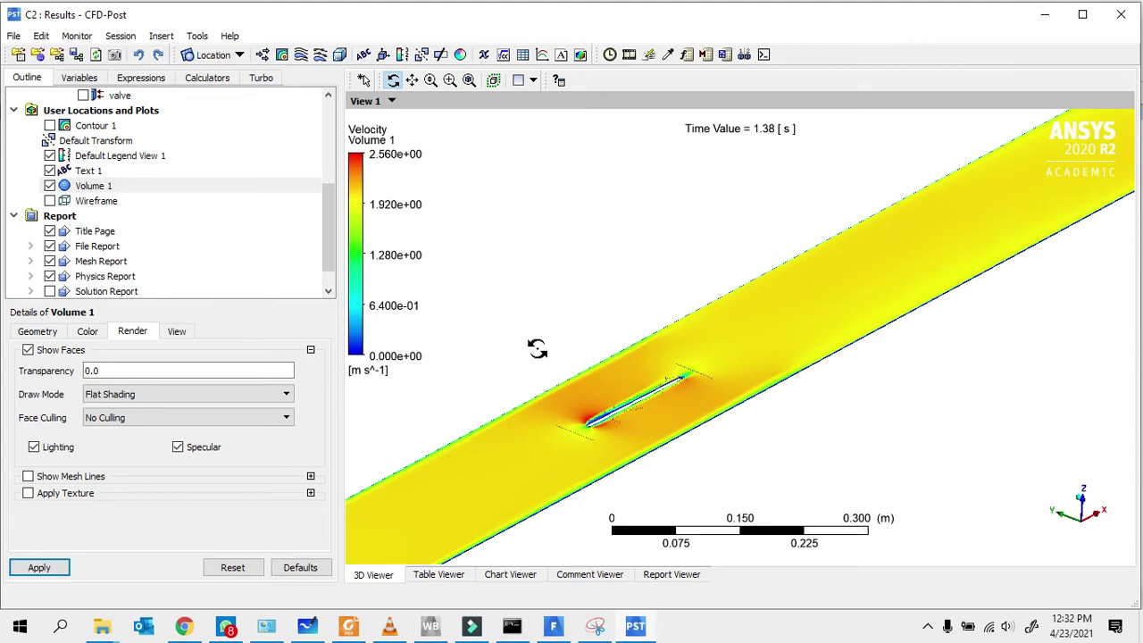
{"action": "left_click", "coordinate": [430, 626]}
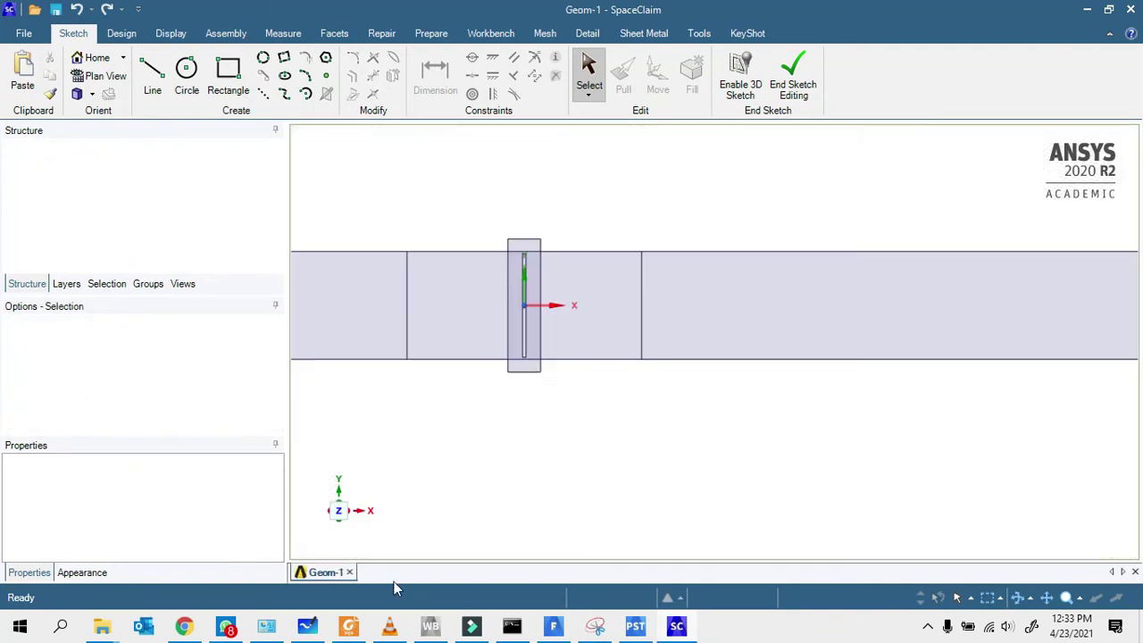
- Delete the Volume component from the copied geometry
{"action": "middle_click_drag", "start_coordinate": [441, 323], "coordinate": [715, 413]}
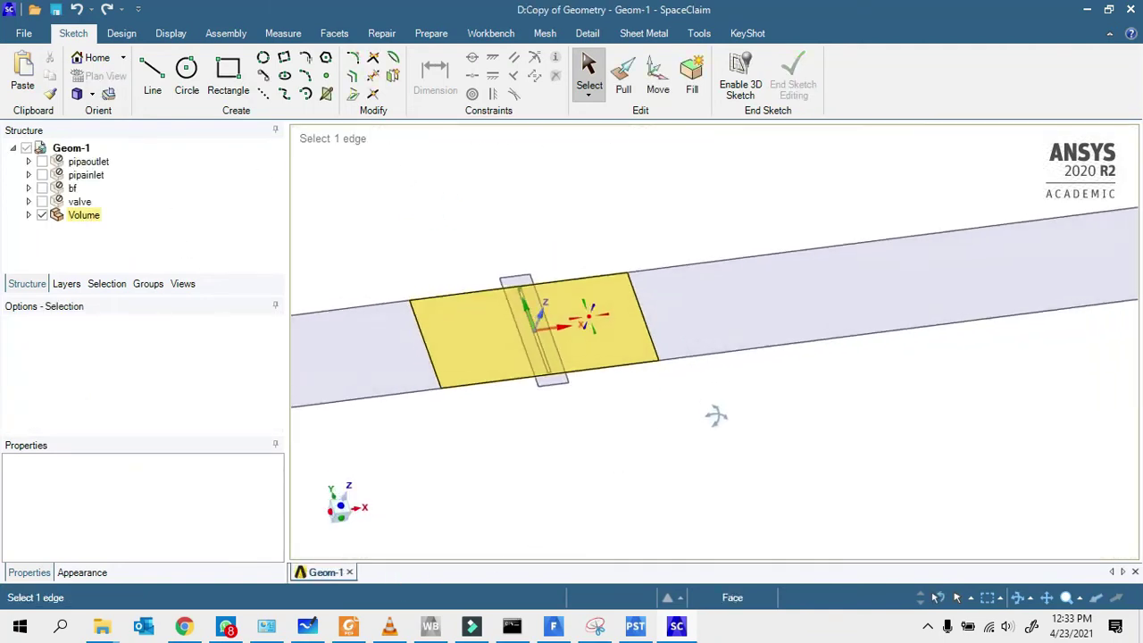
{"action": "right_click", "coordinate": [78, 219]}
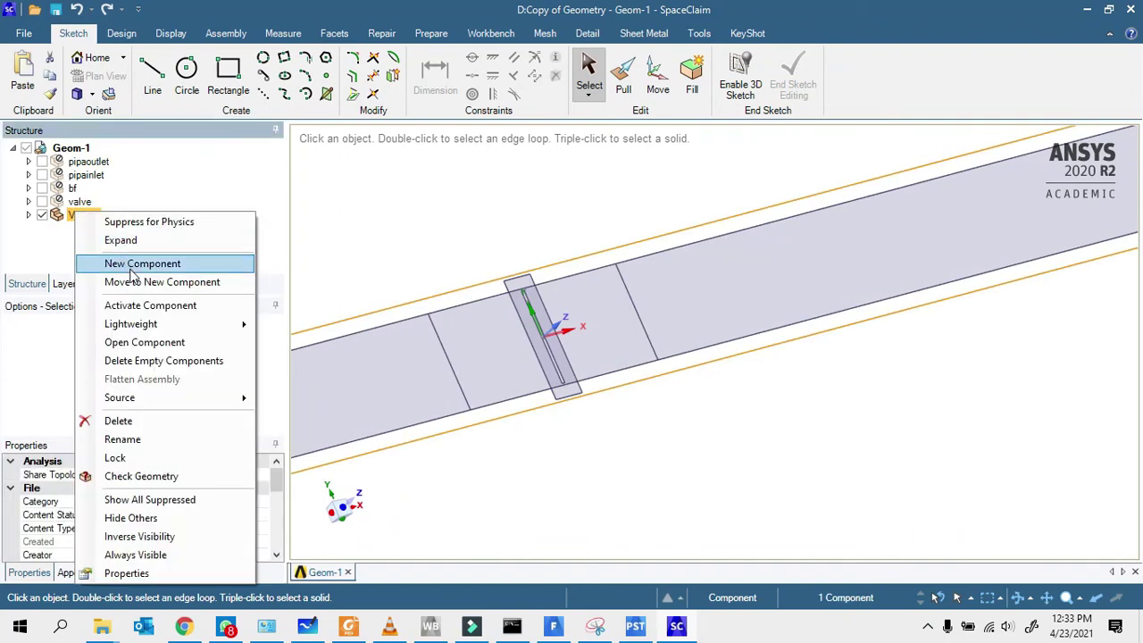
{"action": "left_click", "coordinate": [148, 424]}
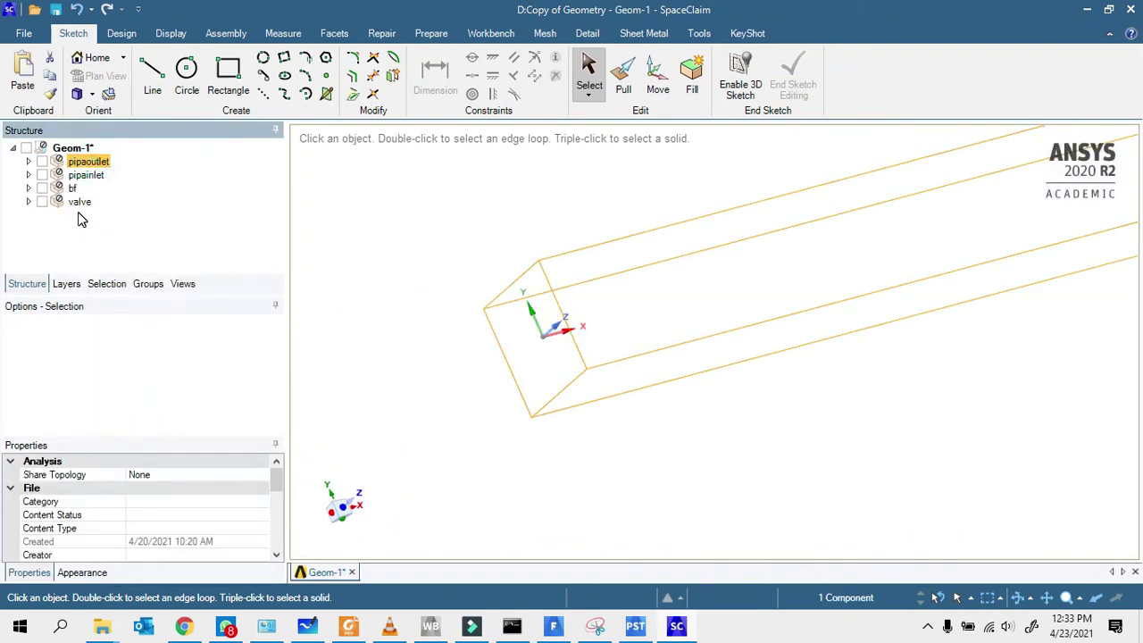
- Activate the pipaoutlet, pipainlet, bf and valve components for physics and show all four
{"action": "left_click", "coordinate": [79, 201], "text": "shift"}
{"action": "right_click", "coordinate": [82, 201]}
{"action": "left_click", "coordinate": [160, 213]}
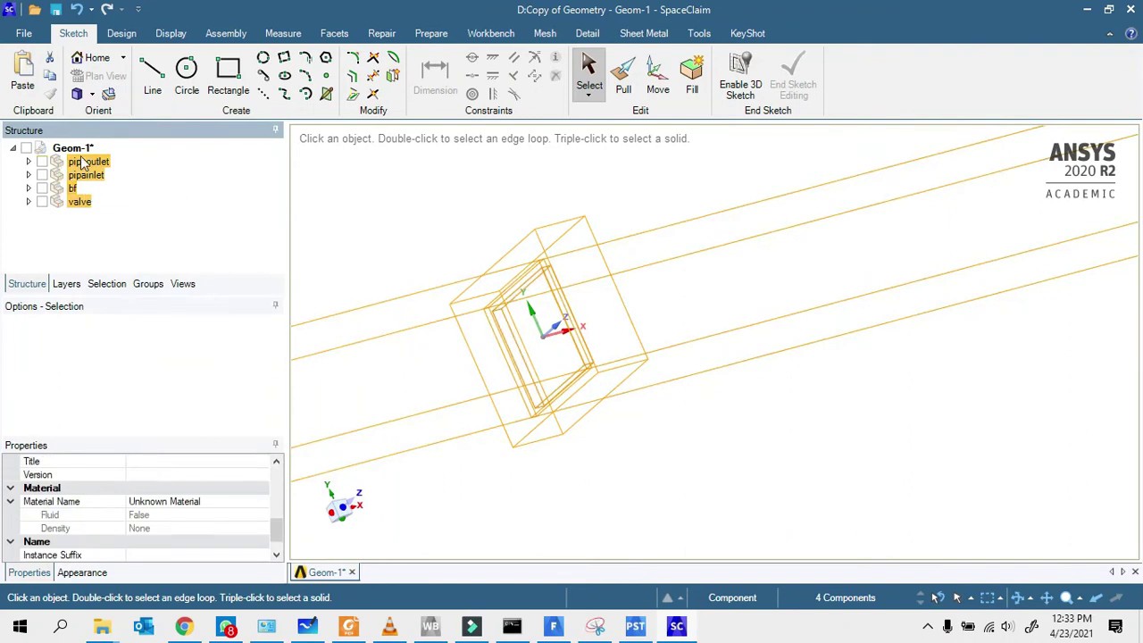
{"action": "left_click", "coordinate": [42, 162]}
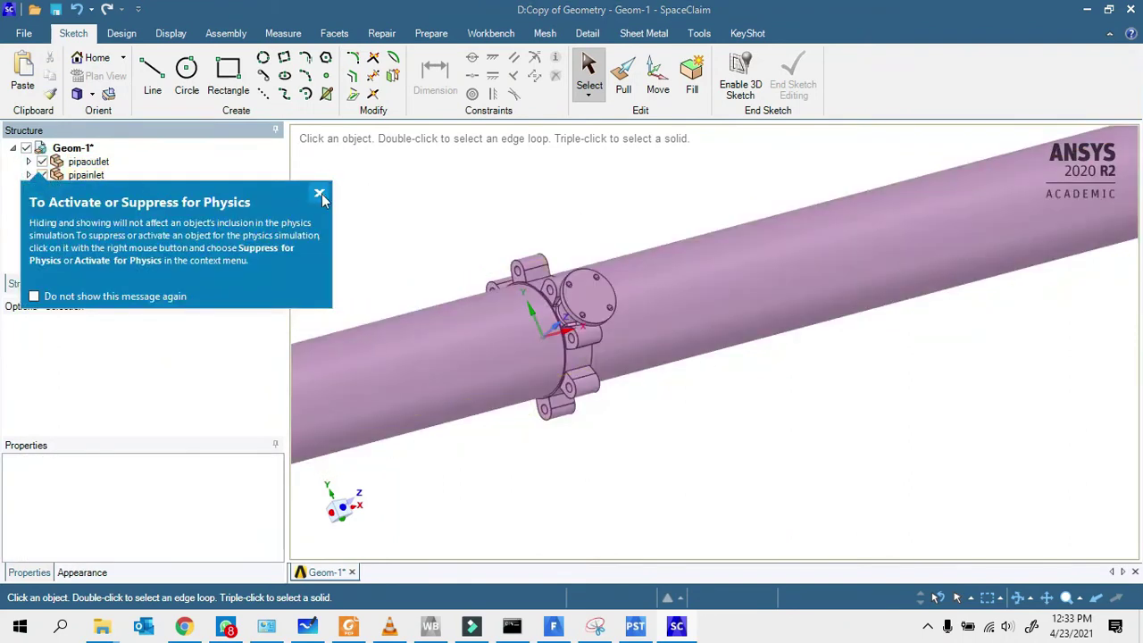
{"action": "left_click", "coordinate": [320, 195]}
- Save the geometry as an STL file named valv in the fileSImulasi folder of 22_valveOversetMesh
{"action": "left_click", "coordinate": [23, 33]}
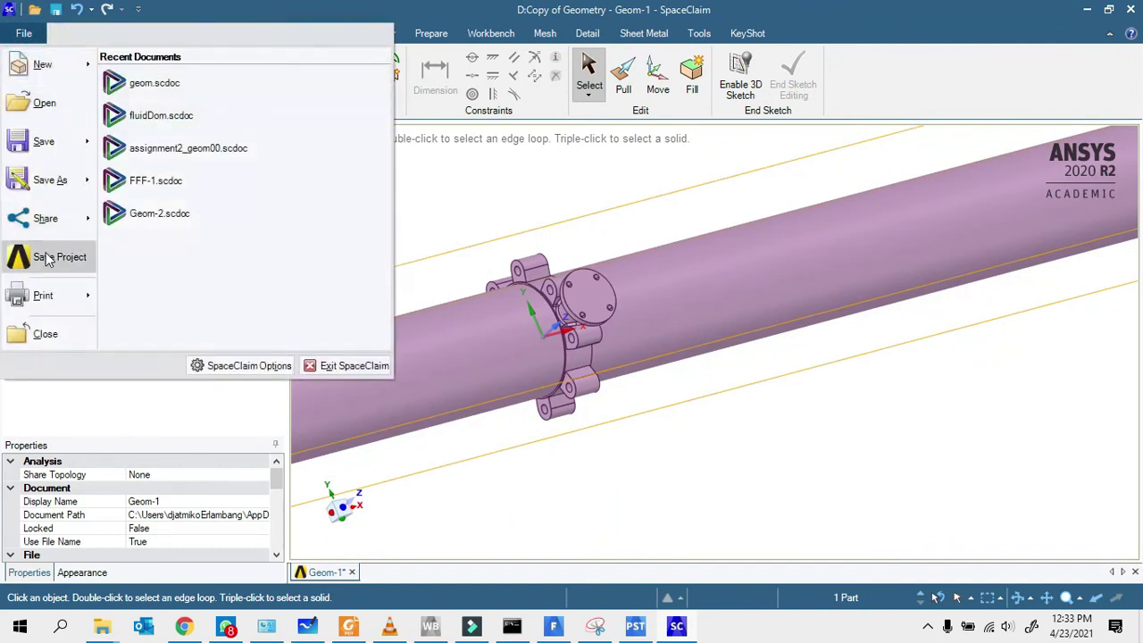
{"action": "left_click", "coordinate": [389, 268]}
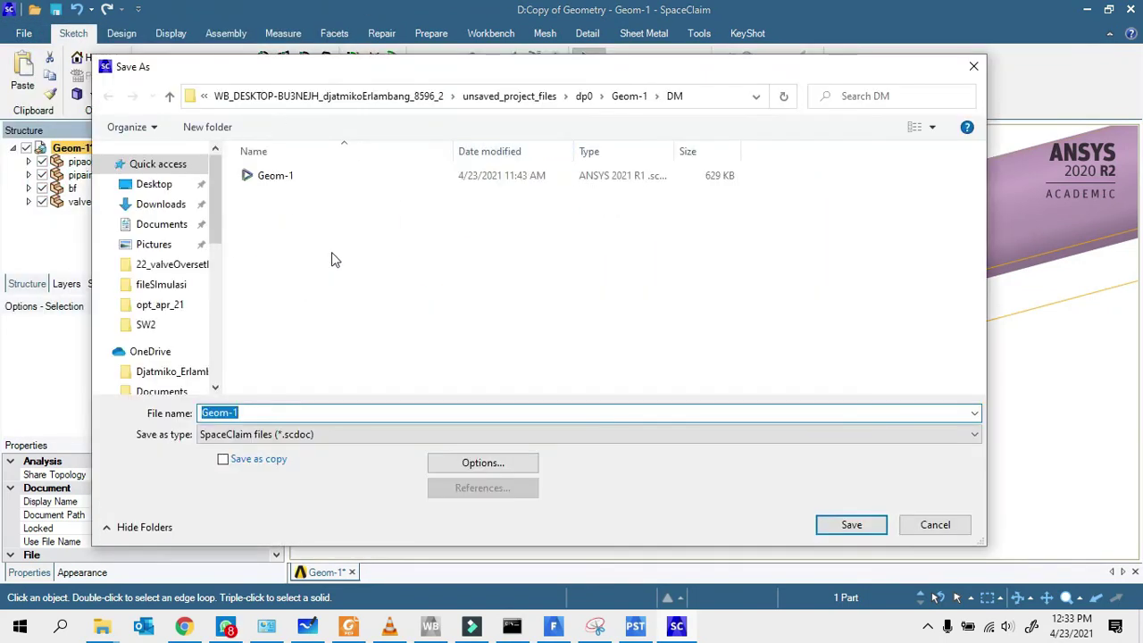
{"action": "left_click", "coordinate": [187, 268]}
{"action": "double_click", "coordinate": [292, 209]}
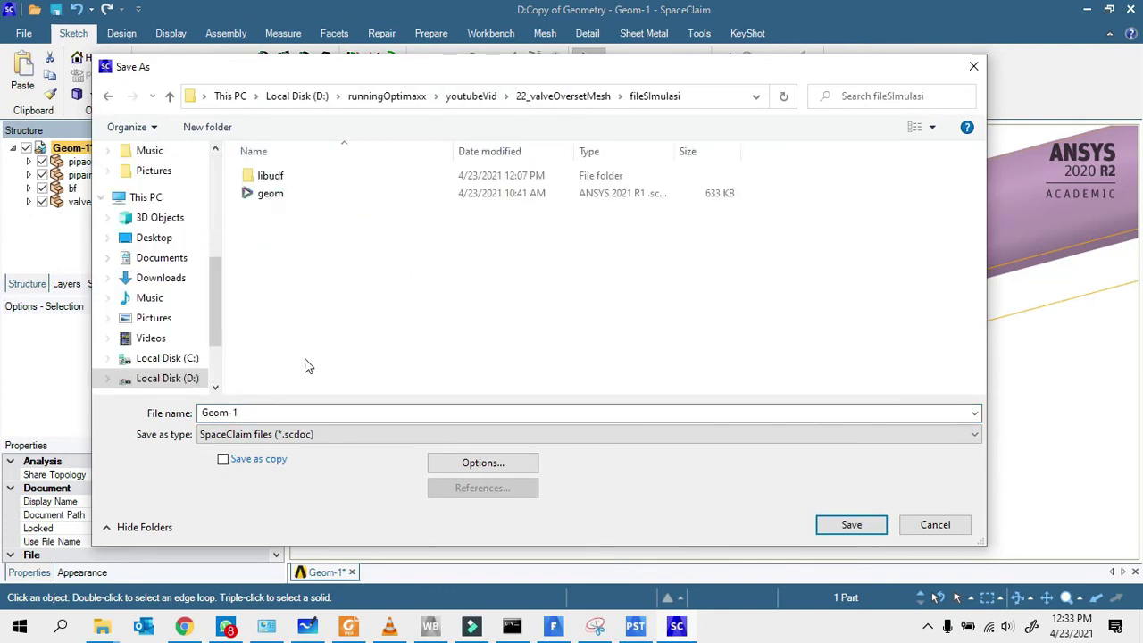
{"action": "left_click", "coordinate": [309, 434]}
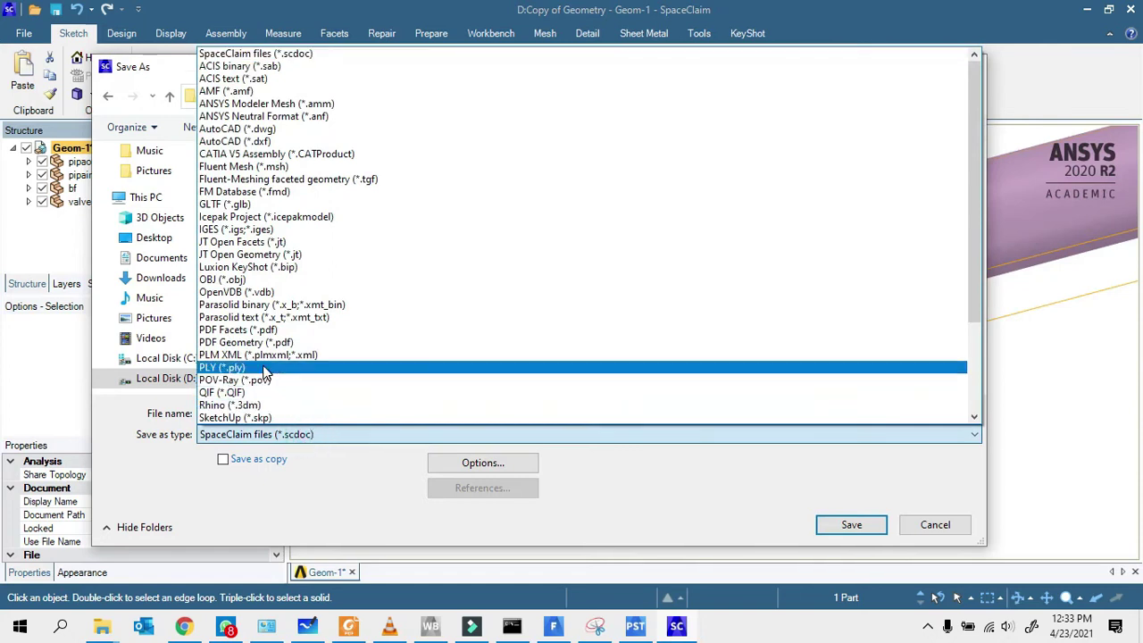
{"action": "scroll", "coordinate": [265, 373], "scroll_direction": "down", "scroll_amount": 4}
{"action": "left_click", "coordinate": [268, 325]}
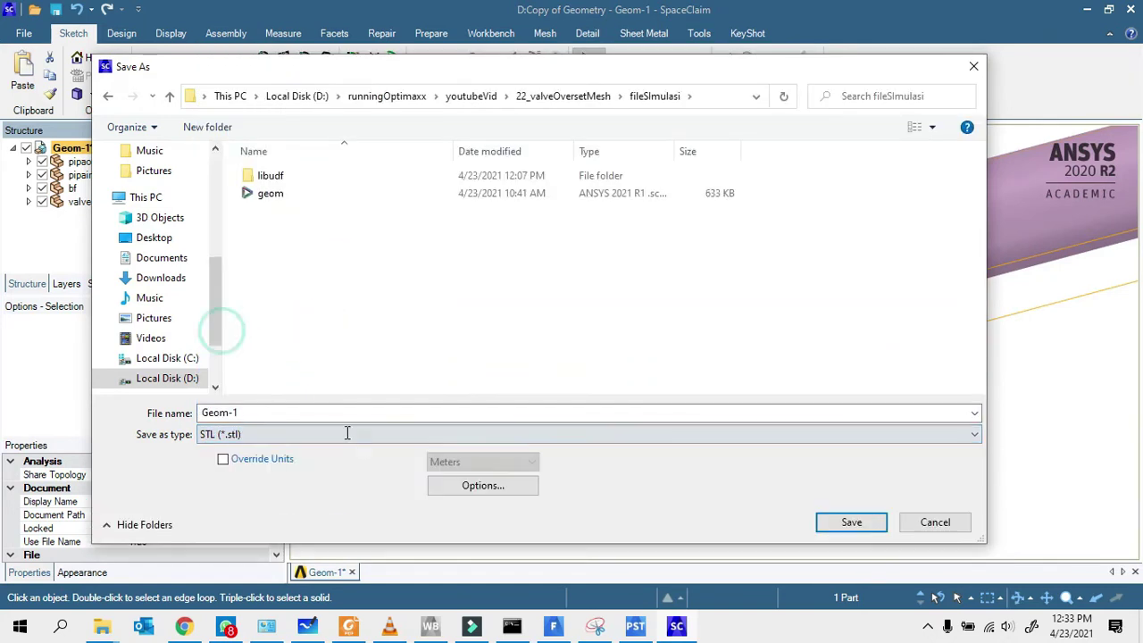
{"action": "left_click", "coordinate": [253, 412]}
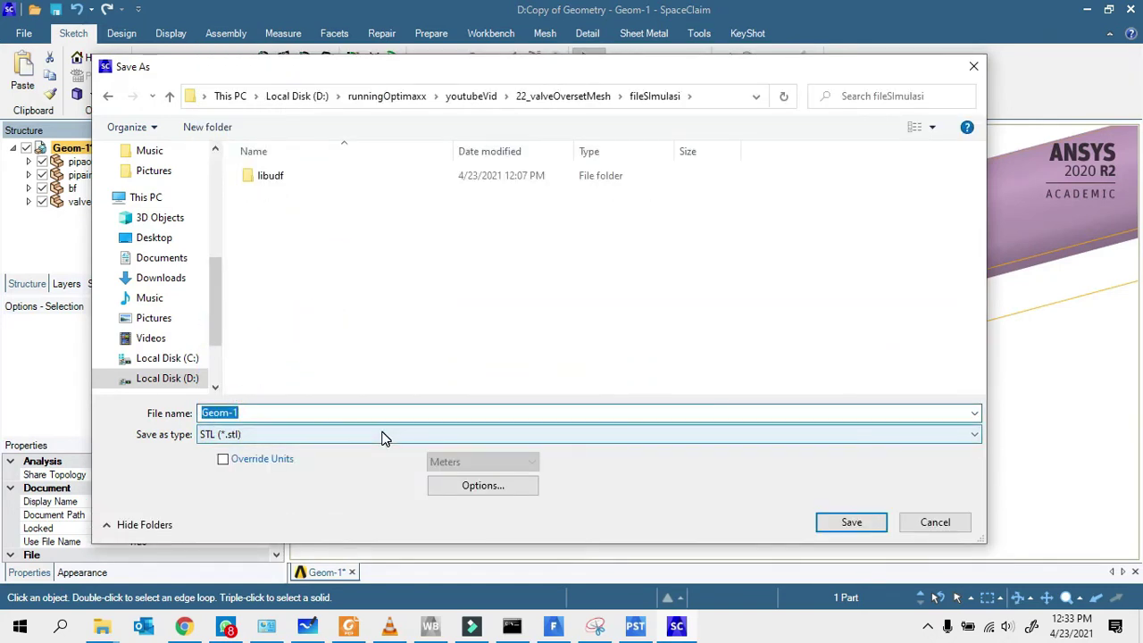
{"action": "type", "text": "va"}
{"action": "type", "text": "lv"}
{"action": "left_click", "coordinate": [870, 523]}
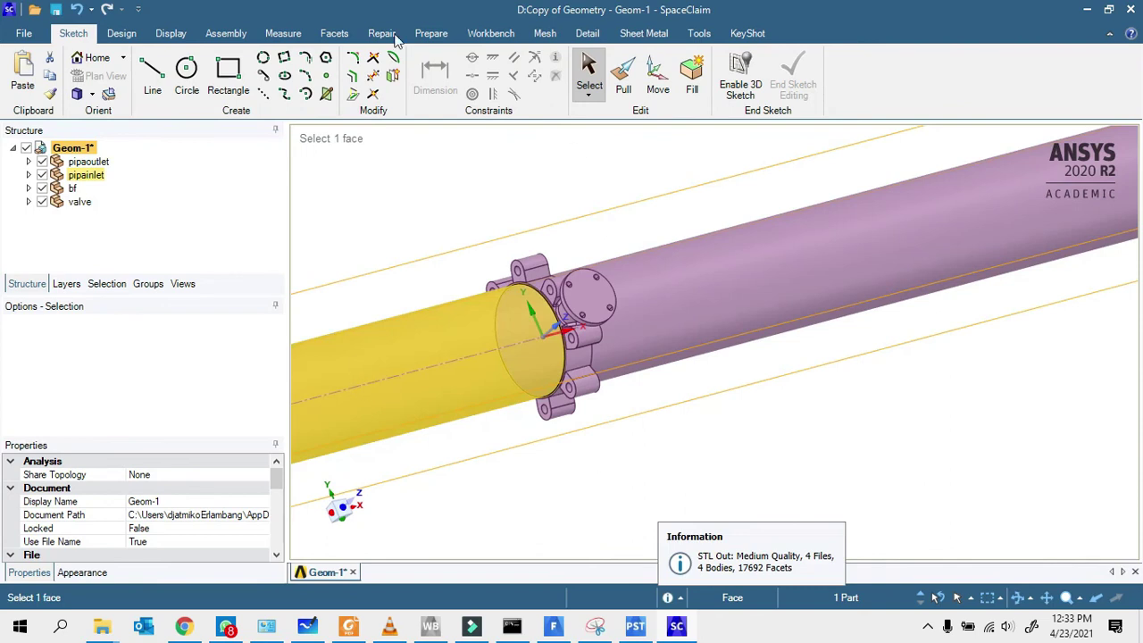
- Review the STL export options, including the file splitting per component, and cancel without saving again
{"action": "left_click", "coordinate": [34, 41]}
{"action": "key", "text": "Escape"}
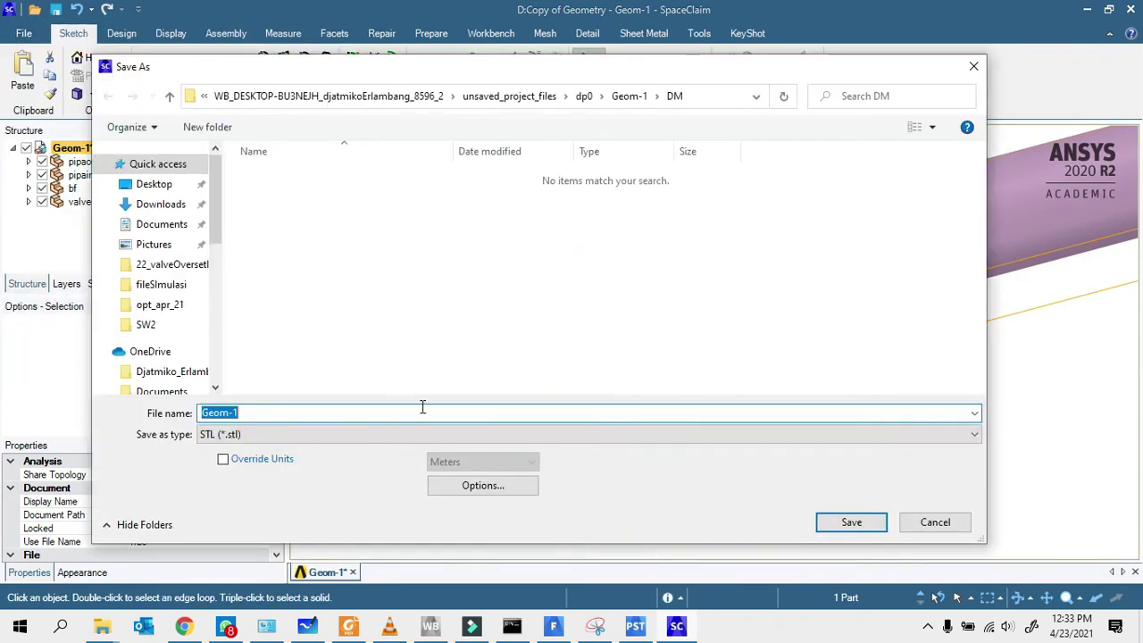
{"action": "left_click", "coordinate": [480, 486]}
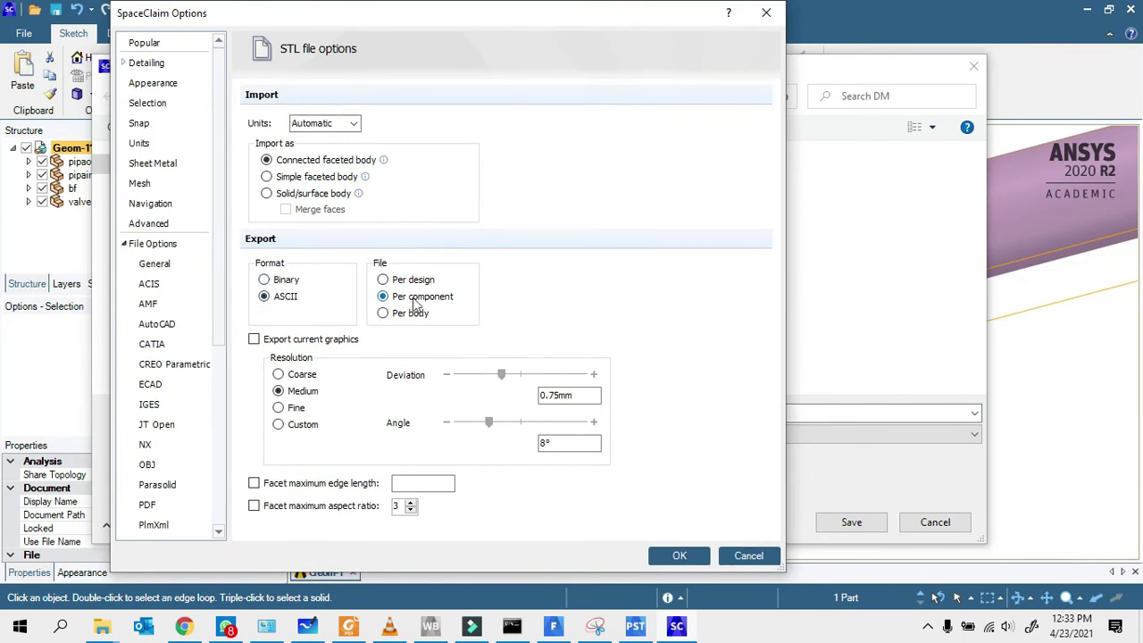
{"action": "left_click", "coordinate": [746, 557]}
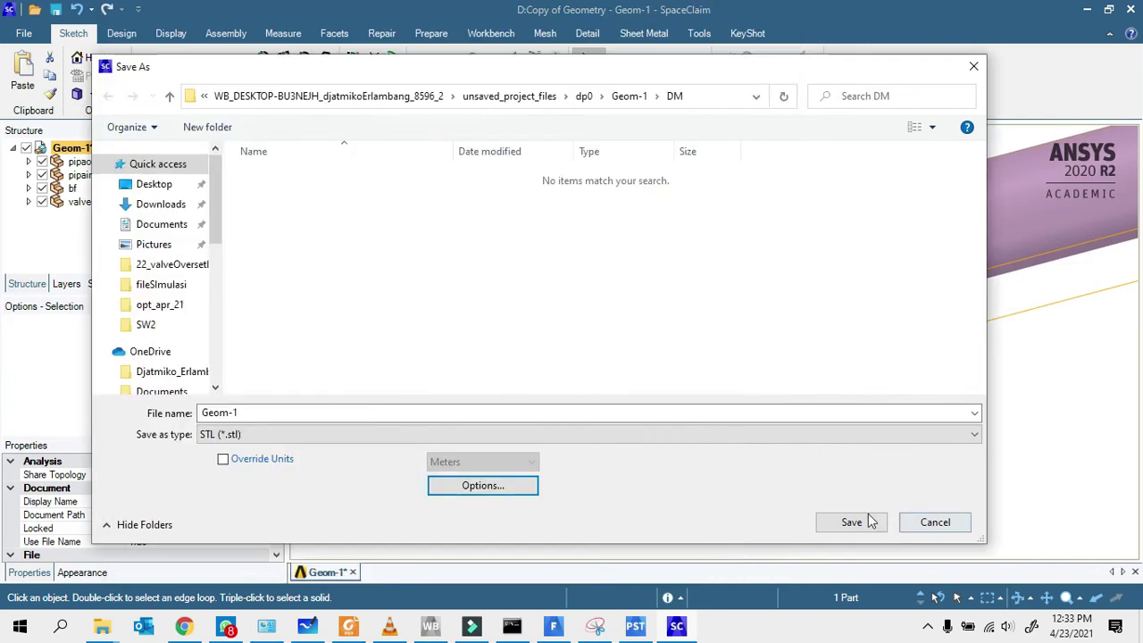
{"action": "left_click", "coordinate": [945, 523]}
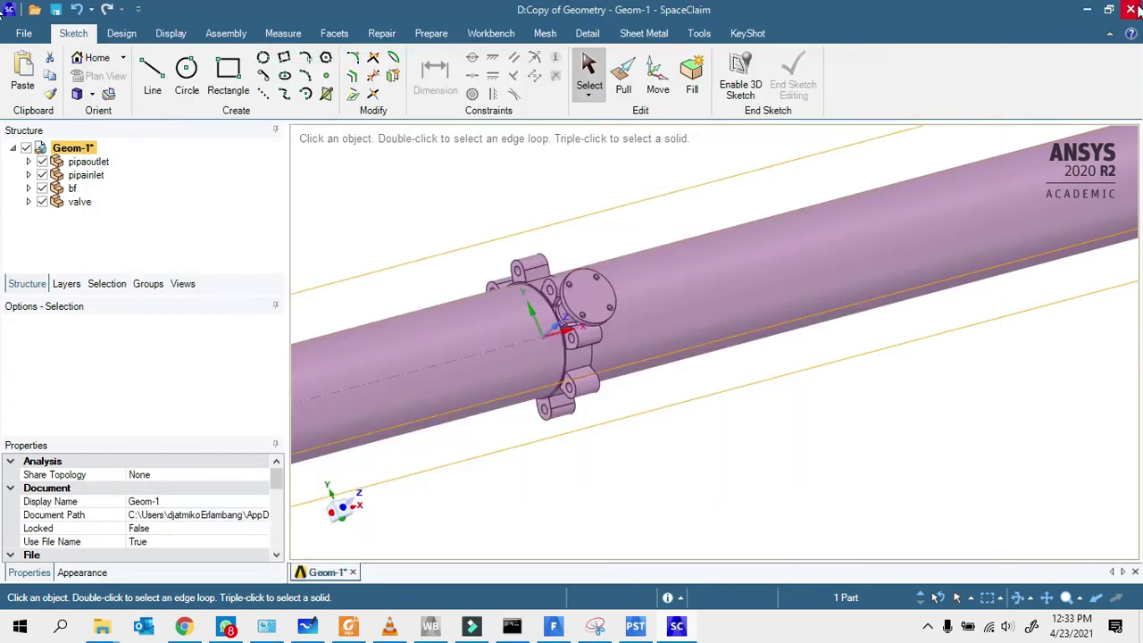
- Switch to CFD-Post and insert User Surface 1, with its method set to From STL File
{"action": "left_click", "coordinate": [635, 627]}
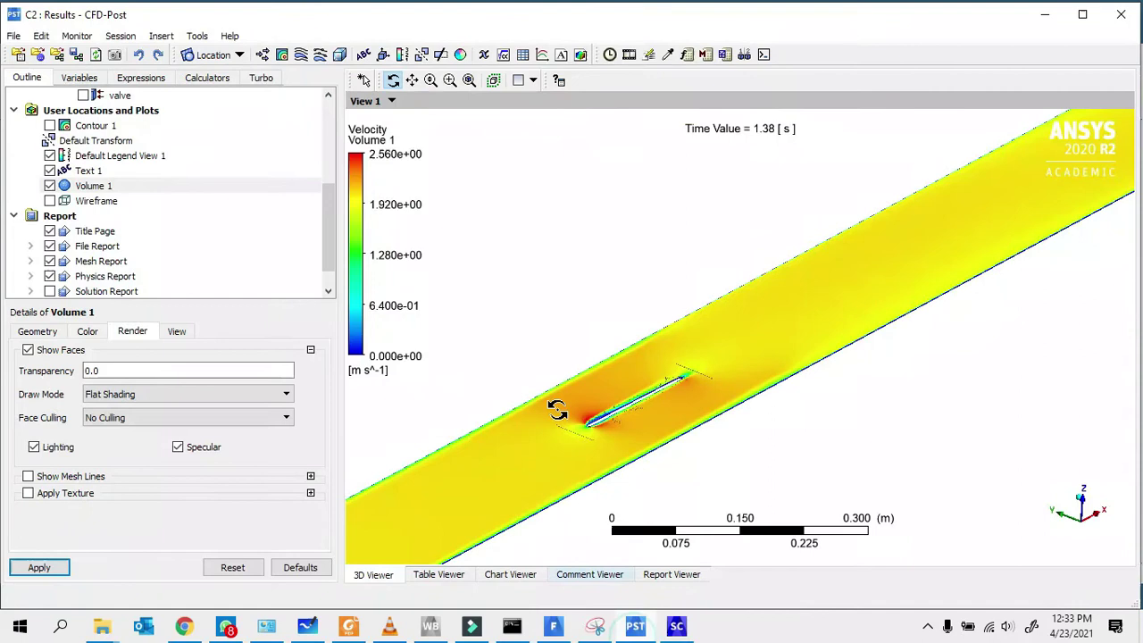
{"action": "left_click", "coordinate": [212, 55]}
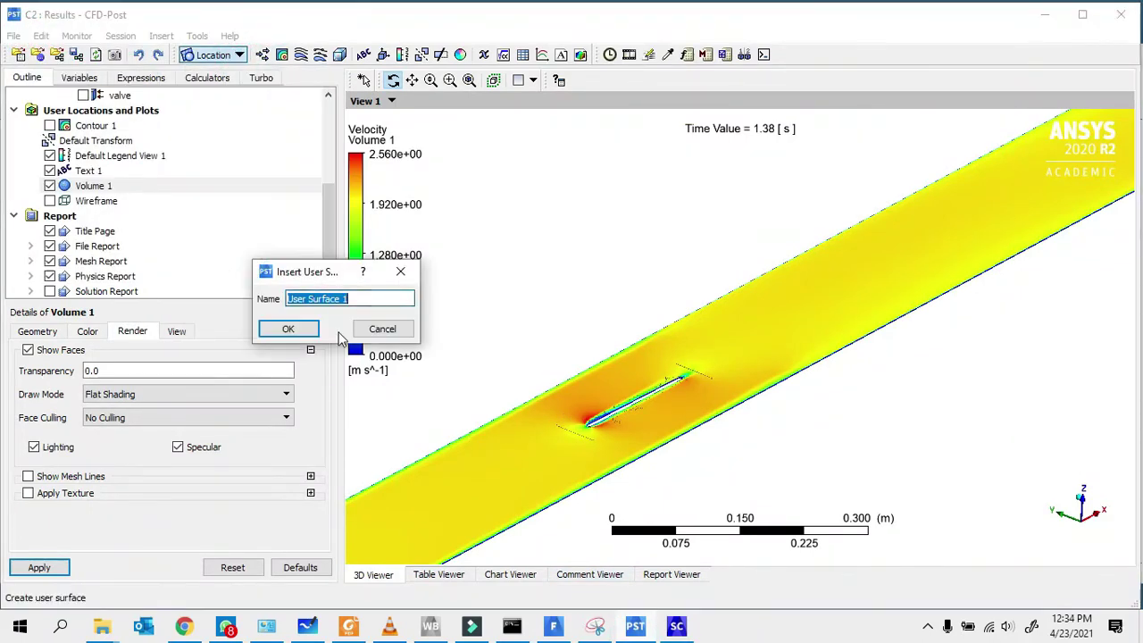
{"action": "left_click", "coordinate": [300, 328]}
{"action": "left_click", "coordinate": [172, 379]}
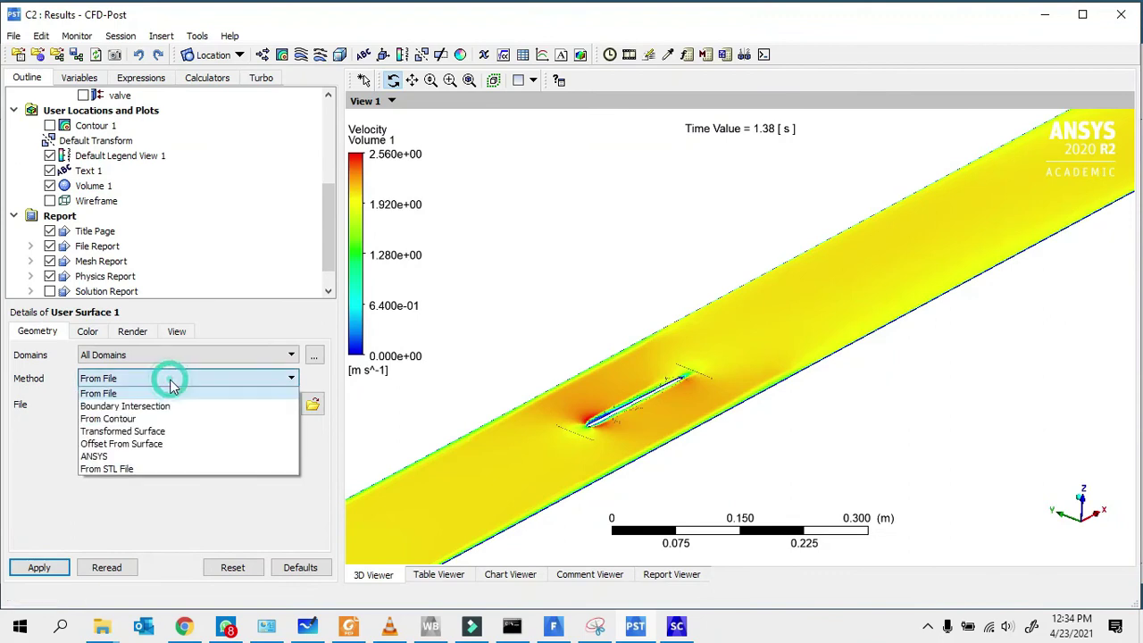
{"action": "left_click", "coordinate": [121, 466]}
- Browse for User Surface 1's STL file and go to the D:\runningOptimaxx\youtubeVid folder
{"action": "left_click", "coordinate": [312, 405]}
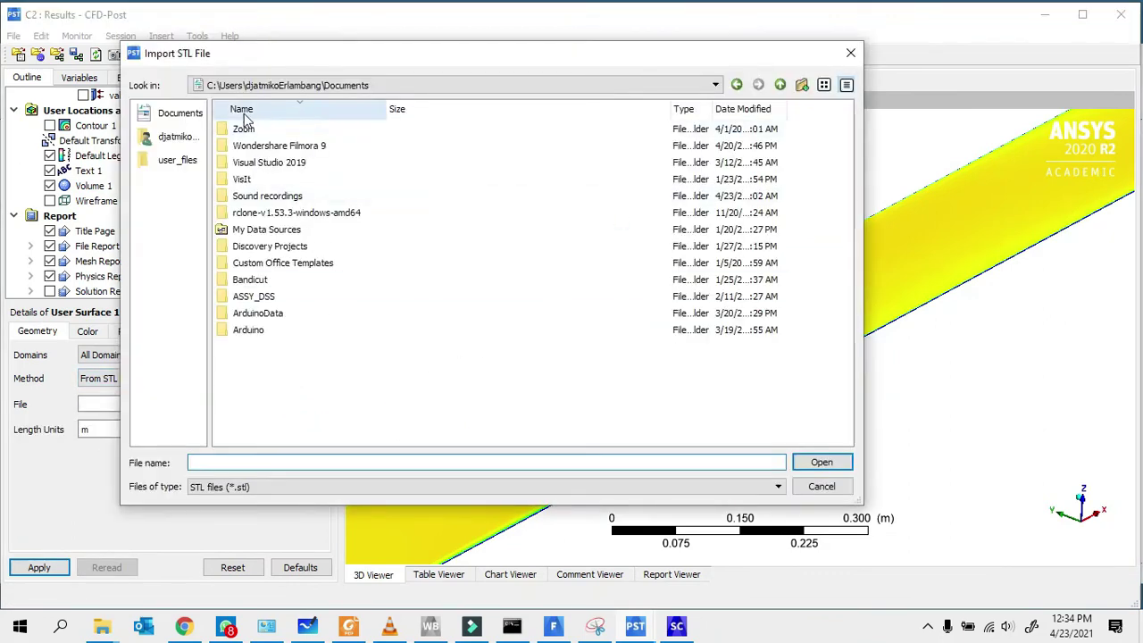
{"action": "left_click", "coordinate": [295, 86]}
{"action": "left_click", "coordinate": [223, 141]}
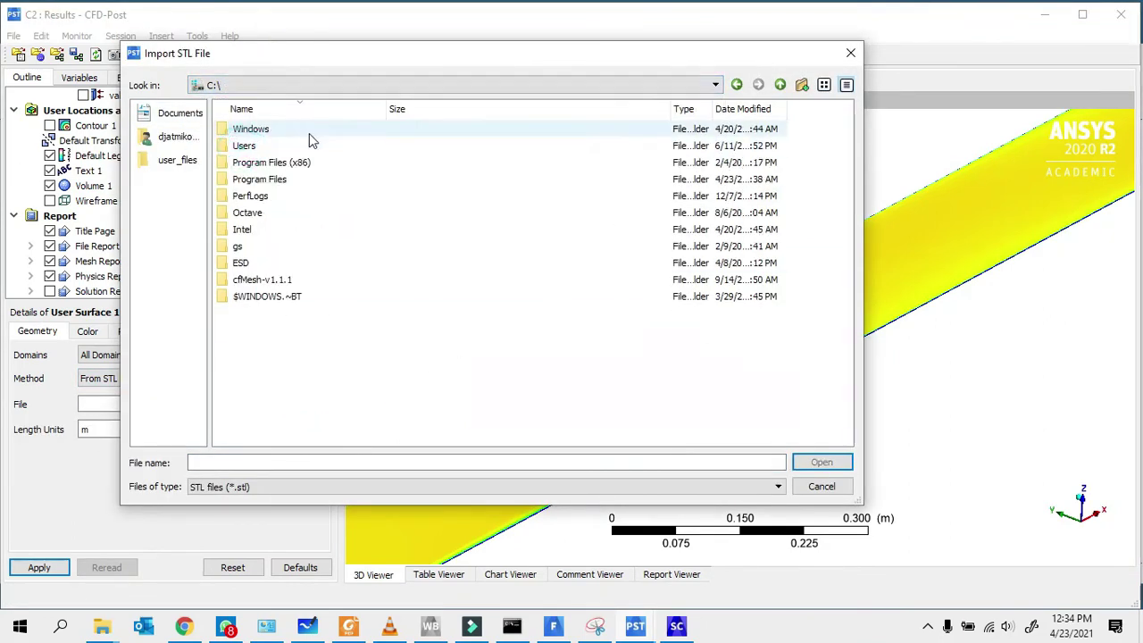
{"action": "left_click", "coordinate": [237, 86]}
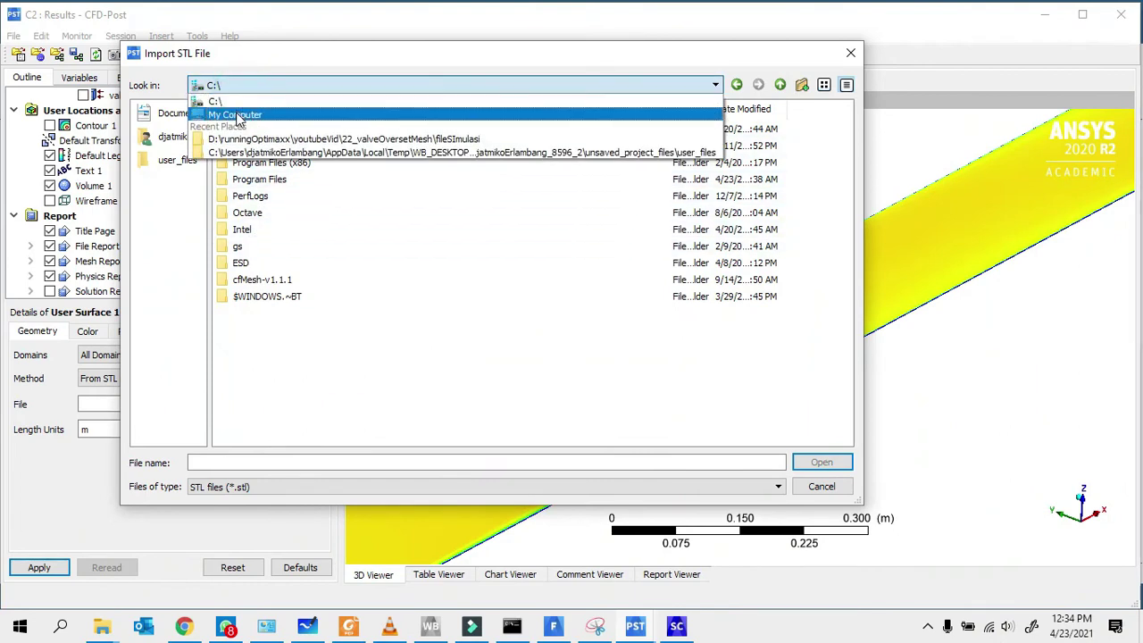
{"action": "left_click", "coordinate": [234, 113]}
{"action": "double_click", "coordinate": [243, 178]}
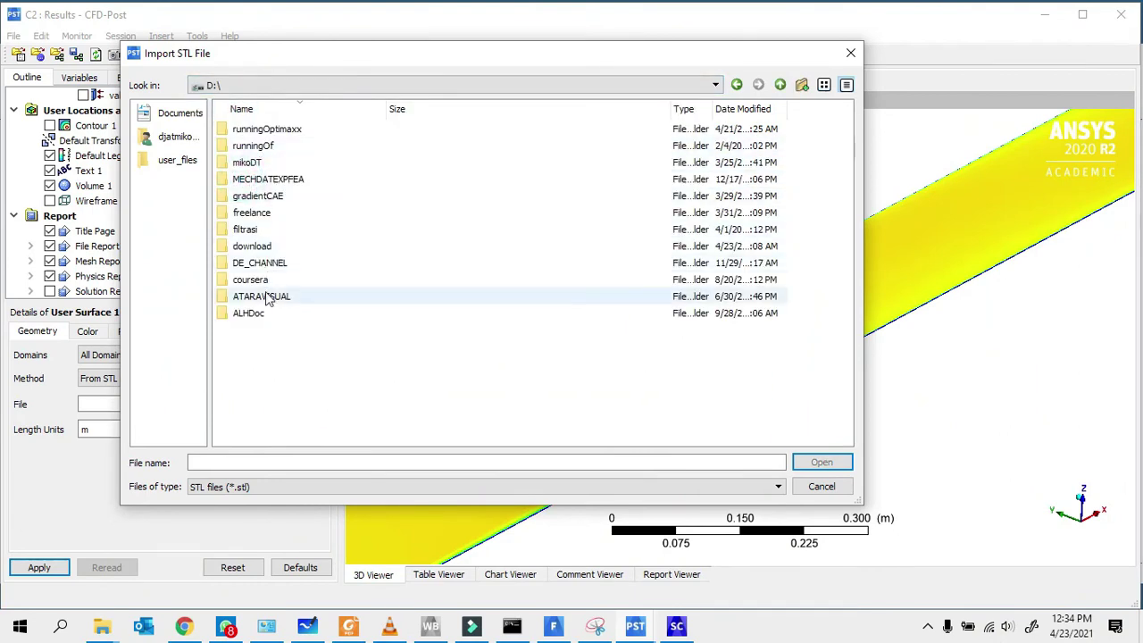
{"action": "double_click", "coordinate": [259, 130]}
{"action": "double_click", "coordinate": [254, 130]}
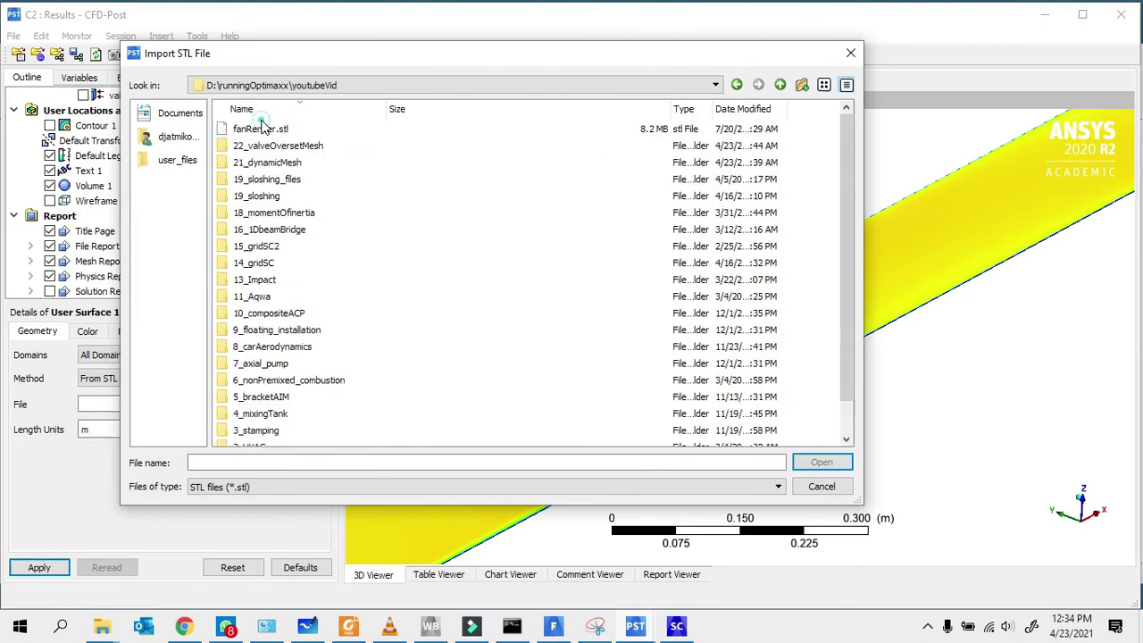
- Load vlv.stl from the fileSImulasi folder of 22_valveOversetMesh as User Surface 1's source file
{"action": "double_click", "coordinate": [266, 161]}
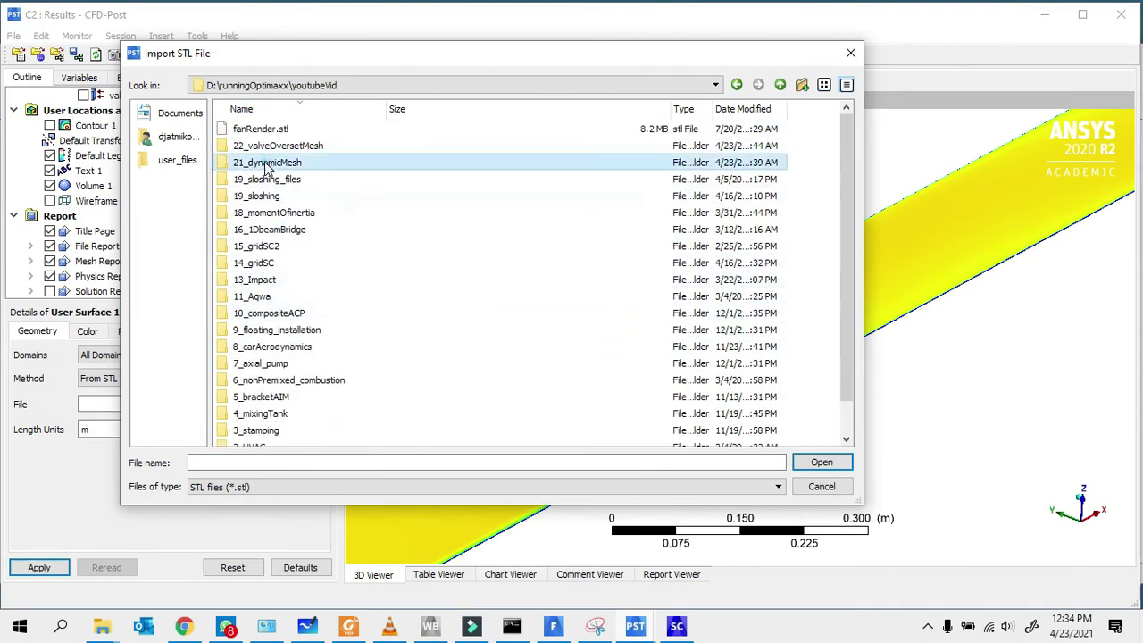
{"action": "left_click", "coordinate": [779, 85]}
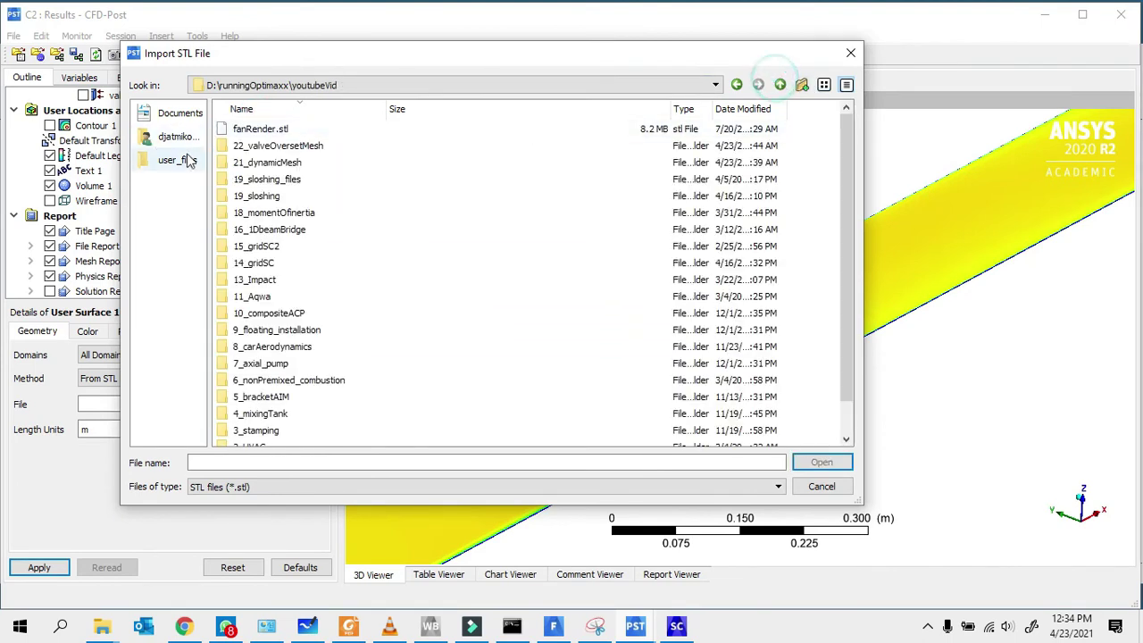
{"action": "double_click", "coordinate": [303, 146]}
{"action": "left_click", "coordinate": [250, 130]}
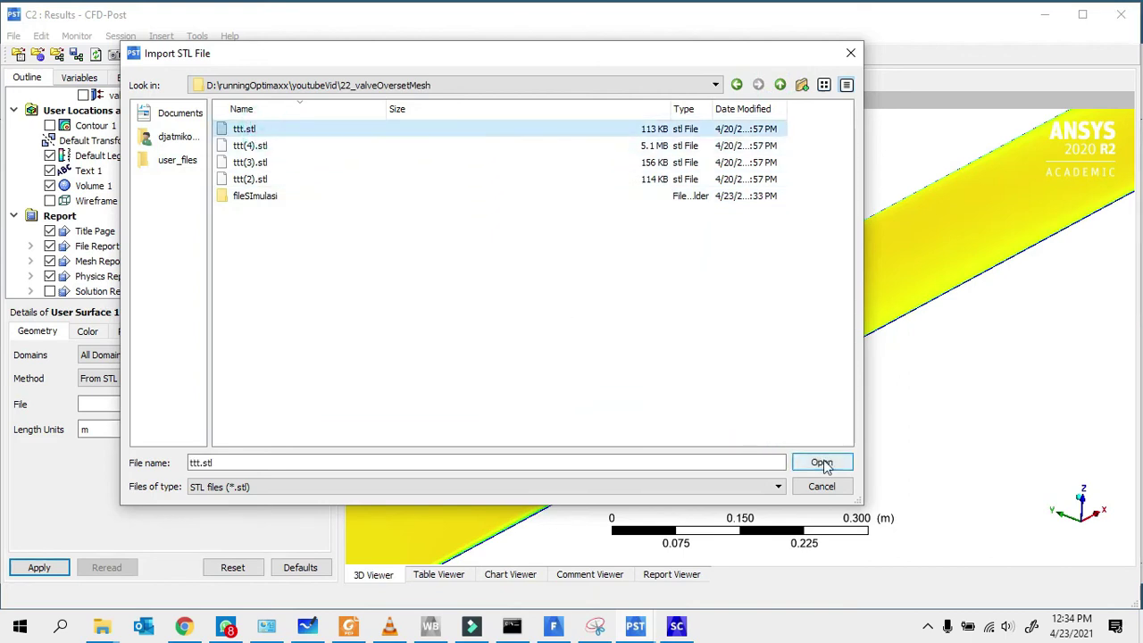
{"action": "double_click", "coordinate": [285, 200]}
{"action": "left_click", "coordinate": [249, 127]}
{"action": "left_click", "coordinate": [819, 462]}
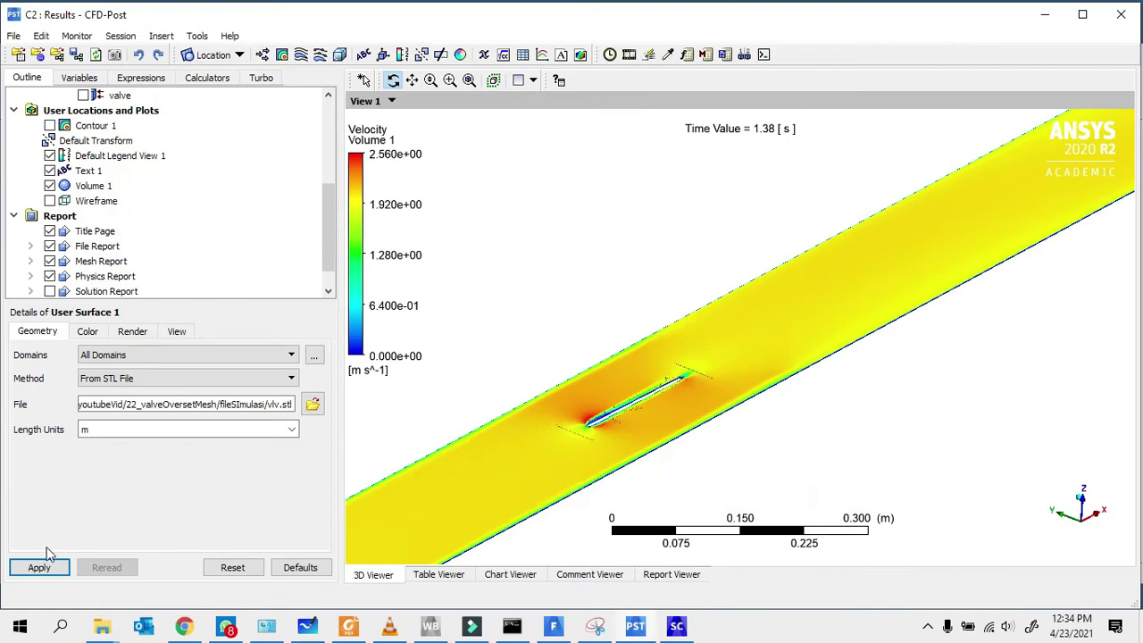
- Set User Surface 1's length units to mm and apply the surface
{"action": "left_click", "coordinate": [294, 429]}
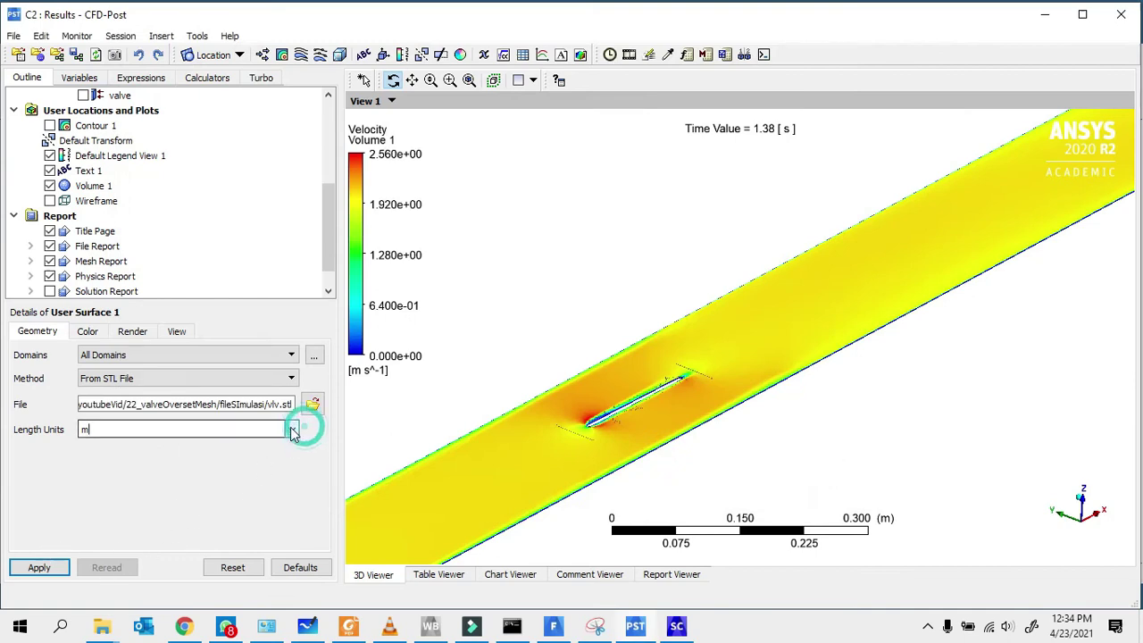
{"action": "left_click", "coordinate": [89, 493]}
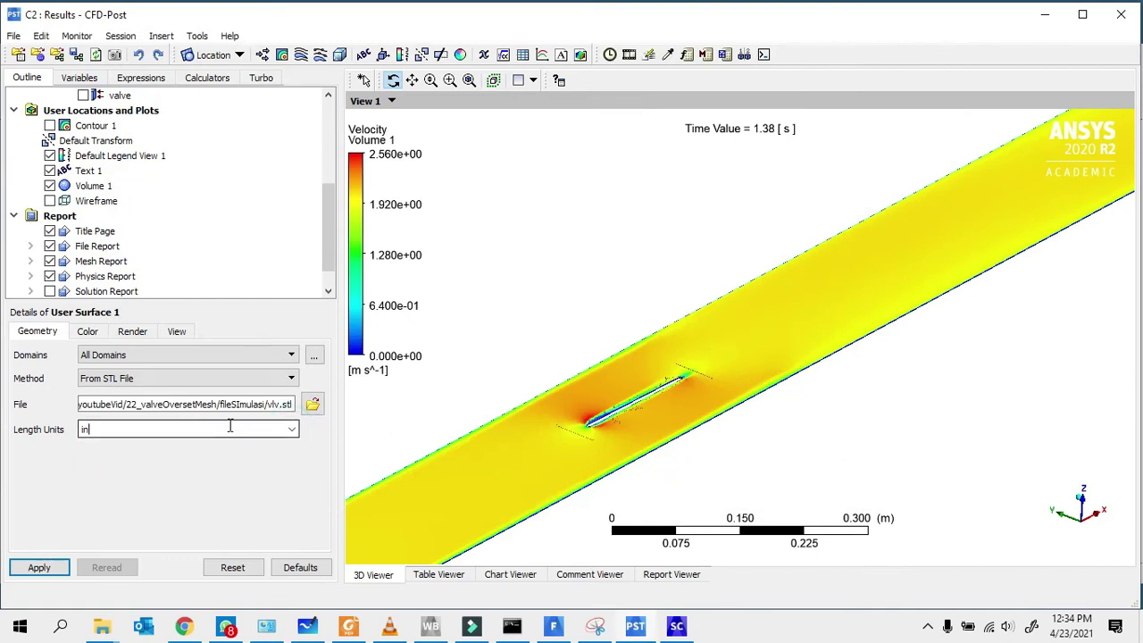
{"action": "left_click", "coordinate": [293, 428]}
{"action": "left_click", "coordinate": [85, 489]}
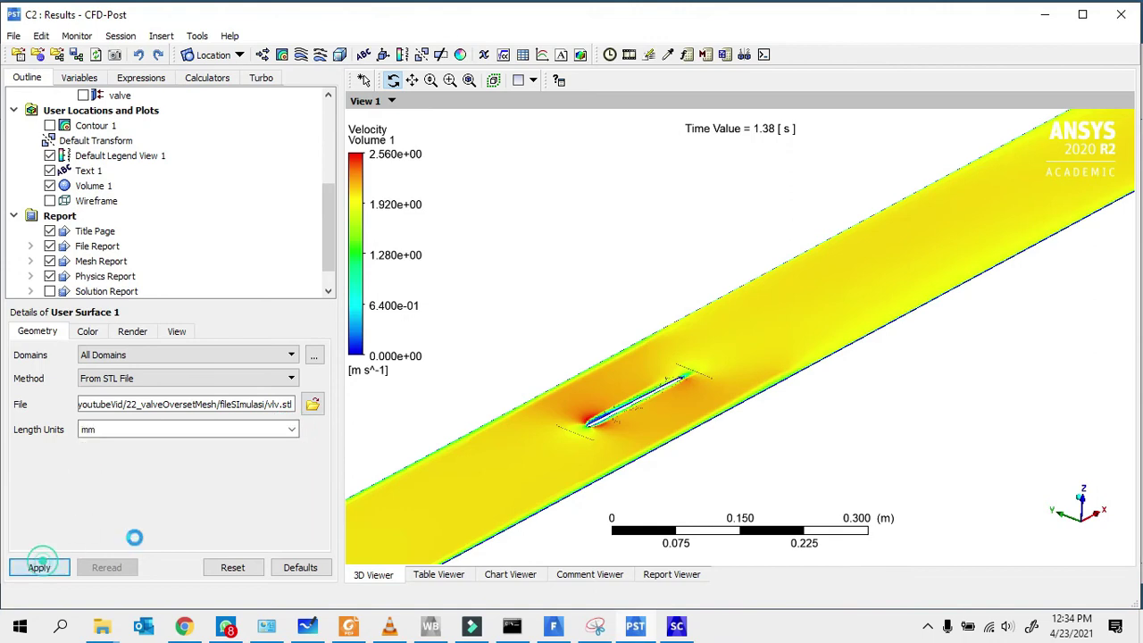
{"action": "left_click_drag", "start_coordinate": [591, 367], "coordinate": [643, 297]}
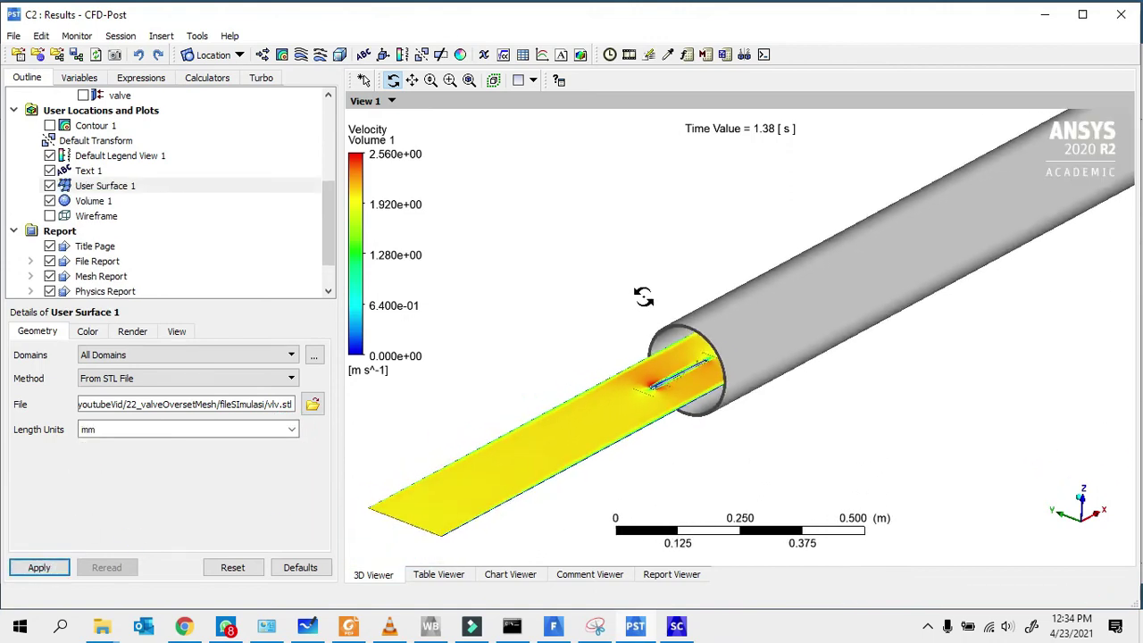
{"action": "scroll", "coordinate": [643, 297], "scroll_direction": "down", "scroll_amount": 2}
- Duplicate User Surface 1, load vlv(2).stl into the copy and apply it
{"action": "right_click", "coordinate": [102, 186]}
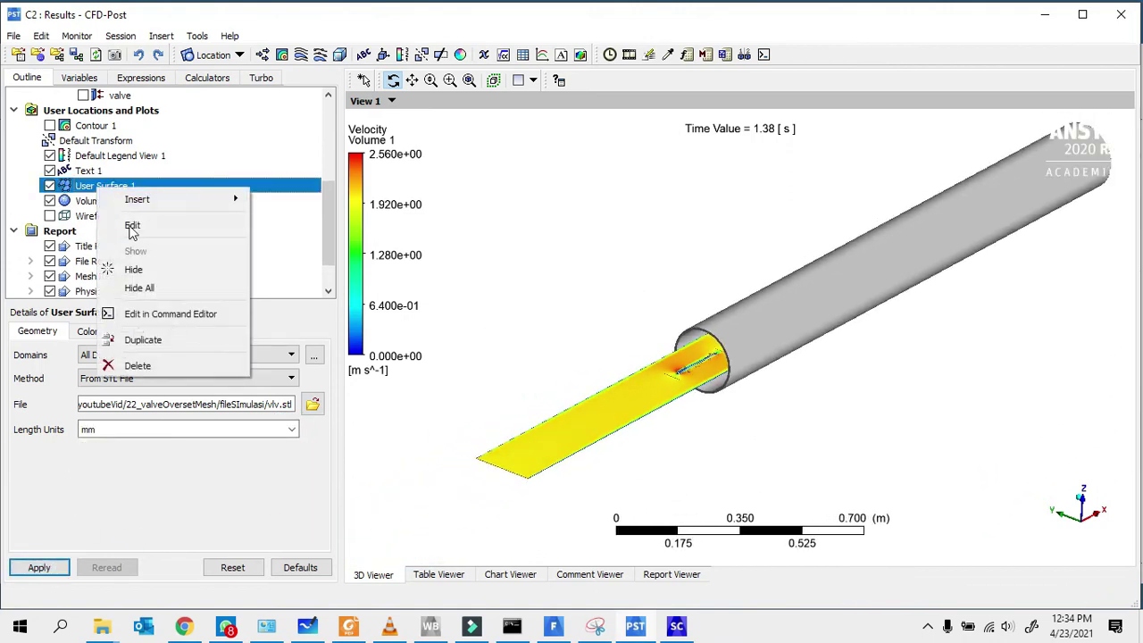
{"action": "left_click", "coordinate": [147, 338]}
{"action": "left_click", "coordinate": [195, 416]}
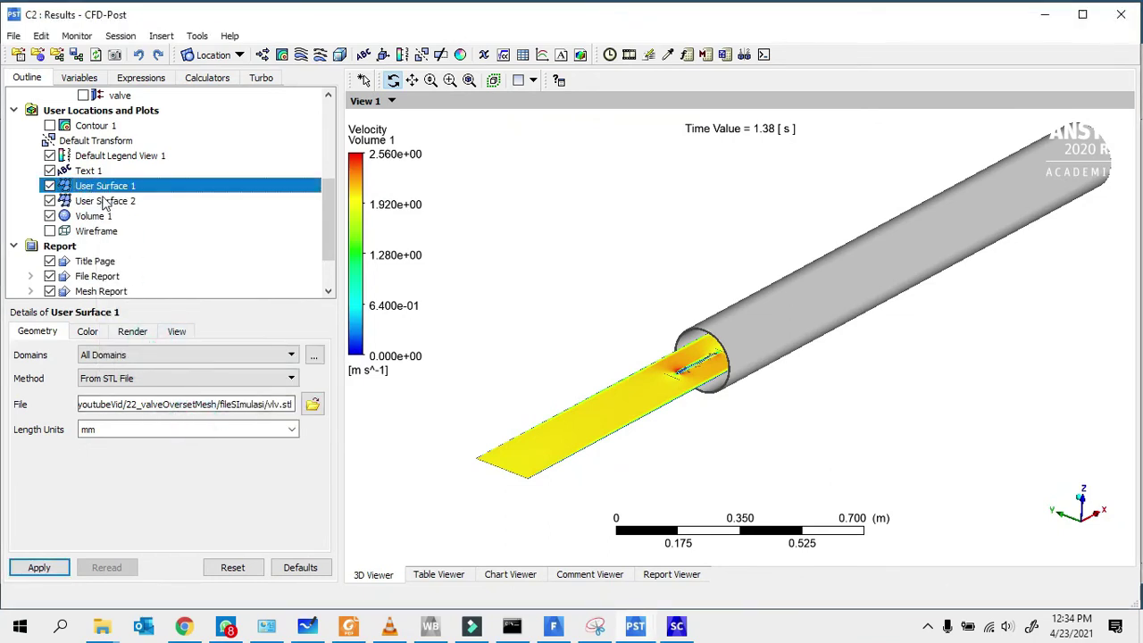
{"action": "left_click", "coordinate": [314, 406]}
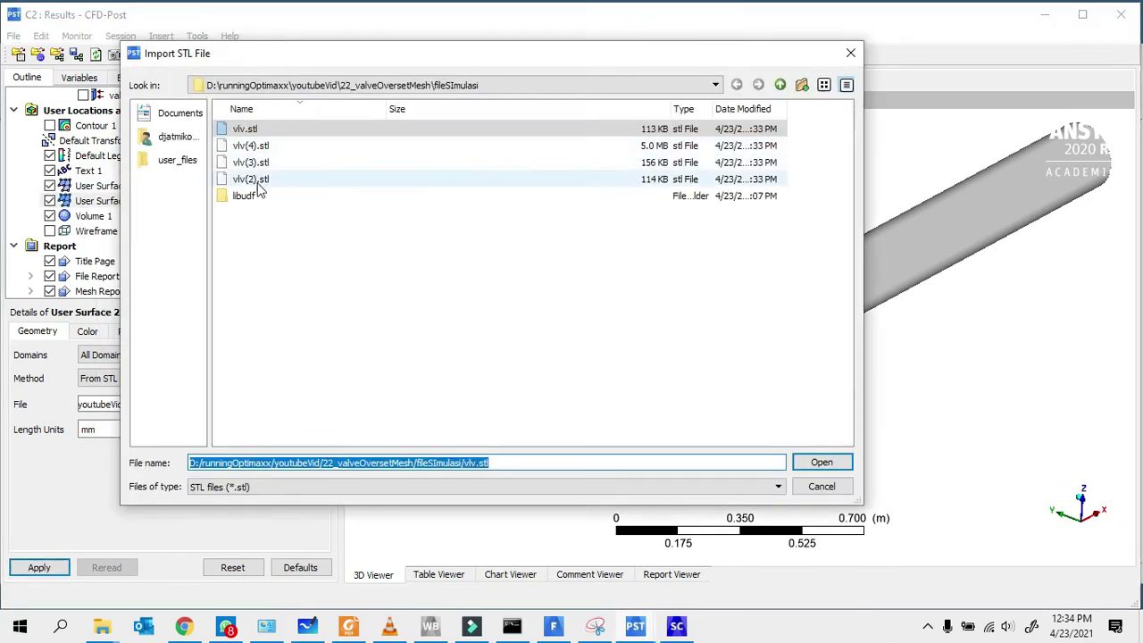
{"action": "left_click", "coordinate": [253, 180]}
{"action": "left_click", "coordinate": [810, 470]}
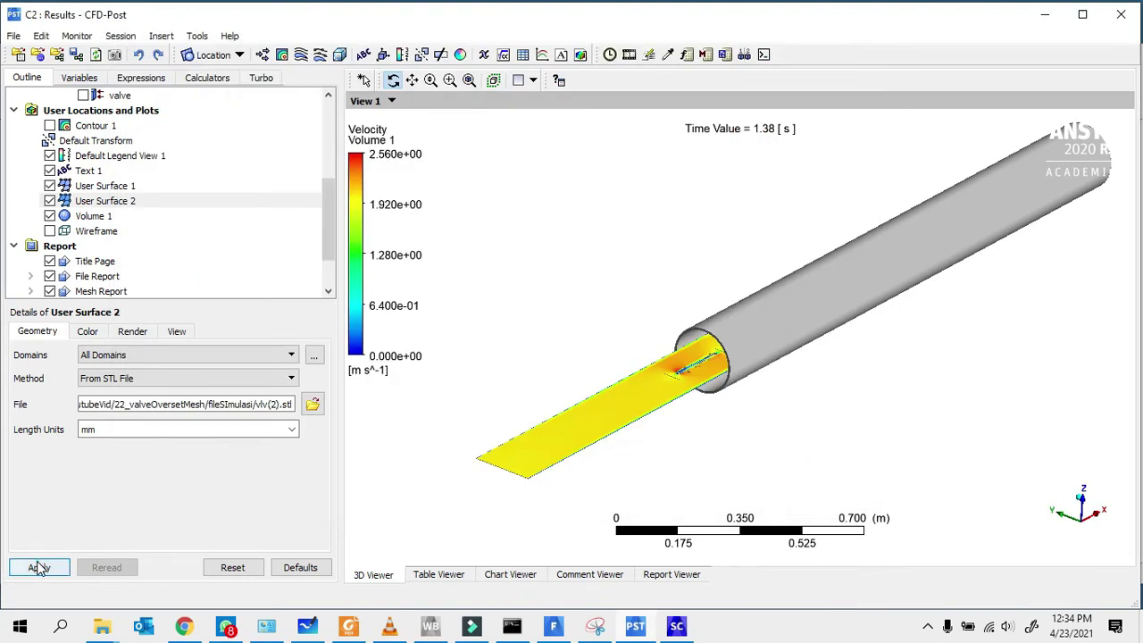
{"action": "left_click", "coordinate": [38, 568]}
- Duplicate User Surface 2, load vlv(3).stl into the copy and apply it
{"action": "right_click", "coordinate": [79, 202]}
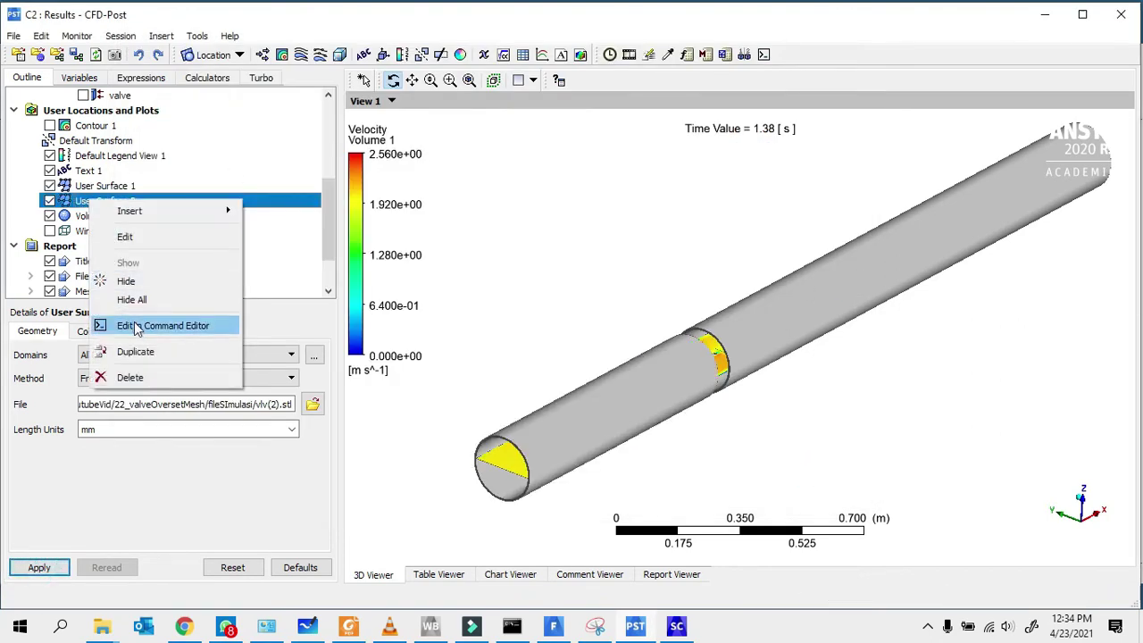
{"action": "left_click", "coordinate": [132, 351]}
{"action": "left_click", "coordinate": [184, 418]}
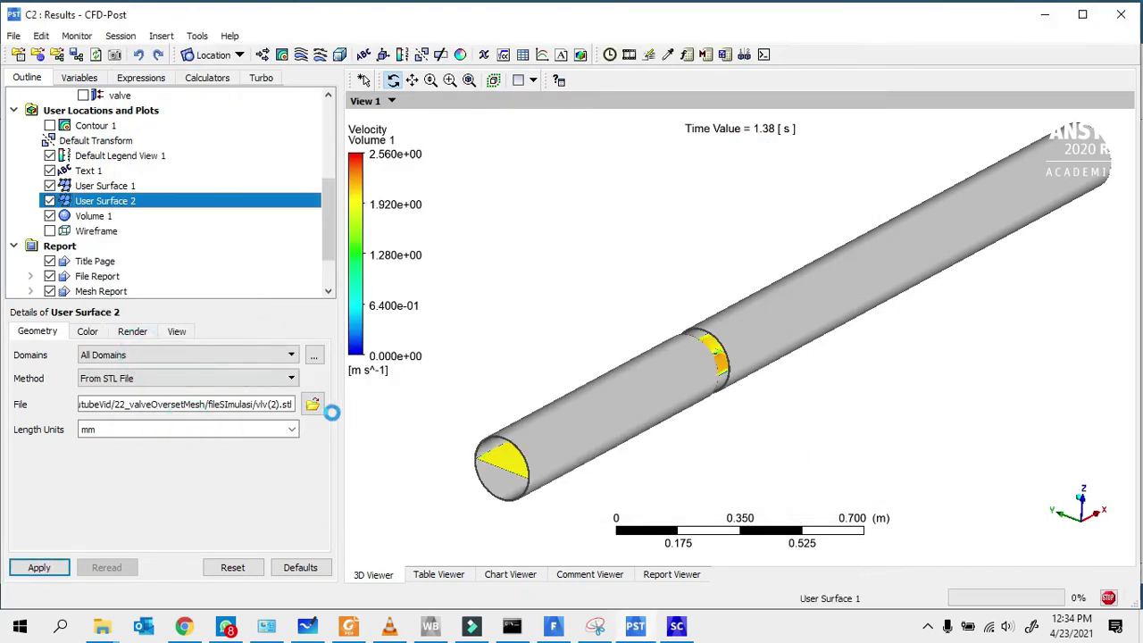
{"action": "left_click", "coordinate": [146, 219]}
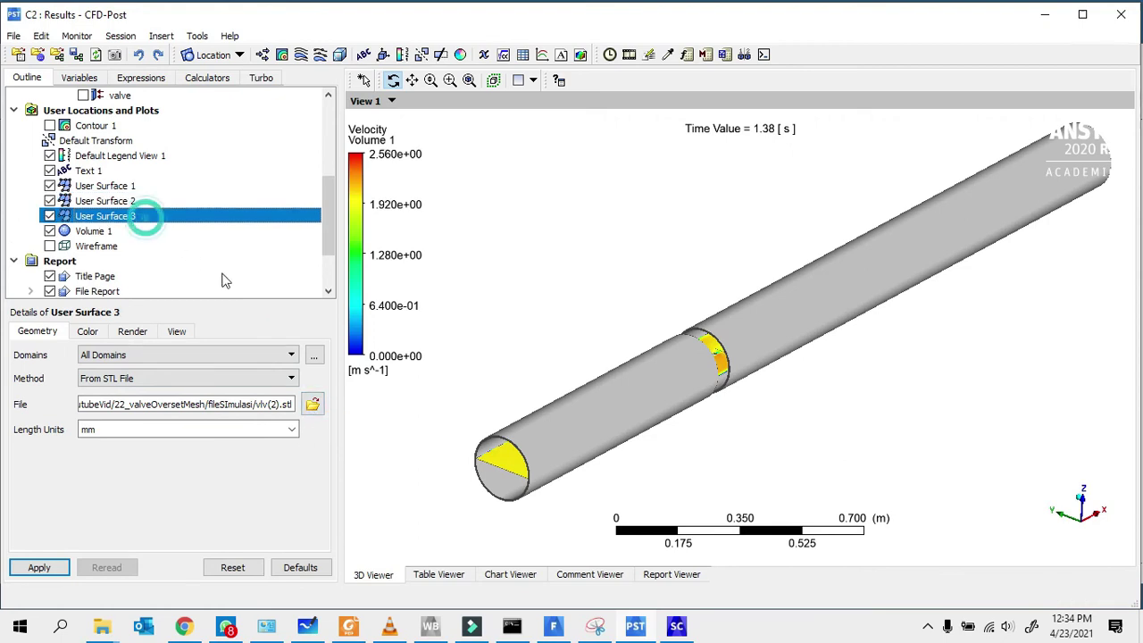
{"action": "left_click", "coordinate": [312, 404]}
{"action": "left_click", "coordinate": [272, 164]}
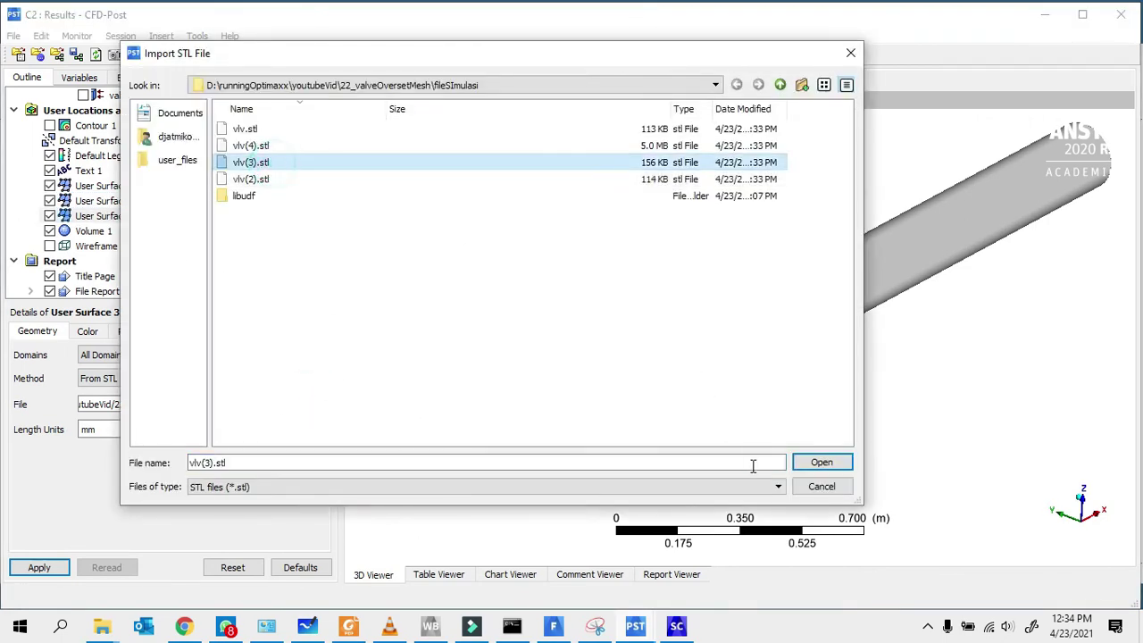
{"action": "left_click", "coordinate": [822, 462]}
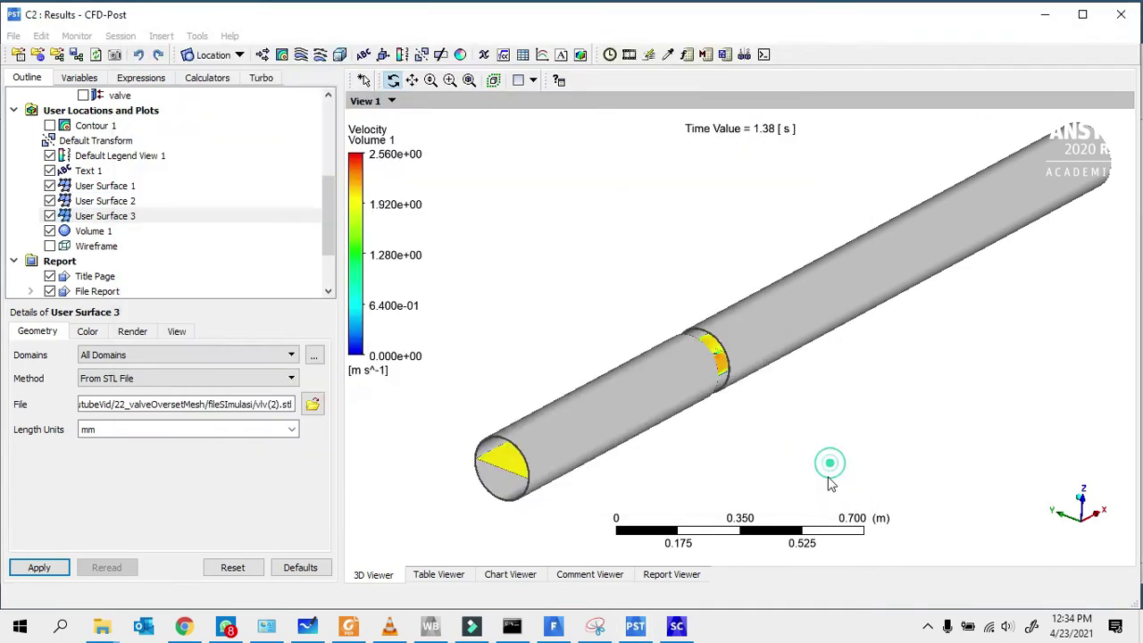
- Duplicate User Surface 3, load vlv(4).stl into the copy and apply it
{"action": "right_click", "coordinate": [143, 218]}
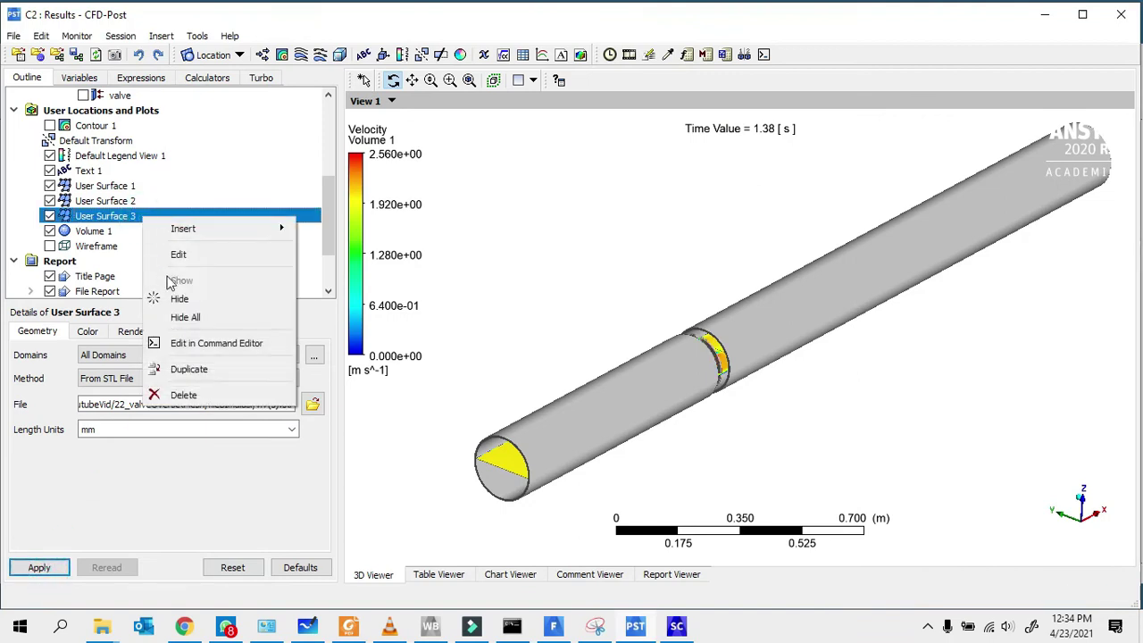
{"action": "left_click", "coordinate": [189, 369]}
{"action": "left_click", "coordinate": [223, 439]}
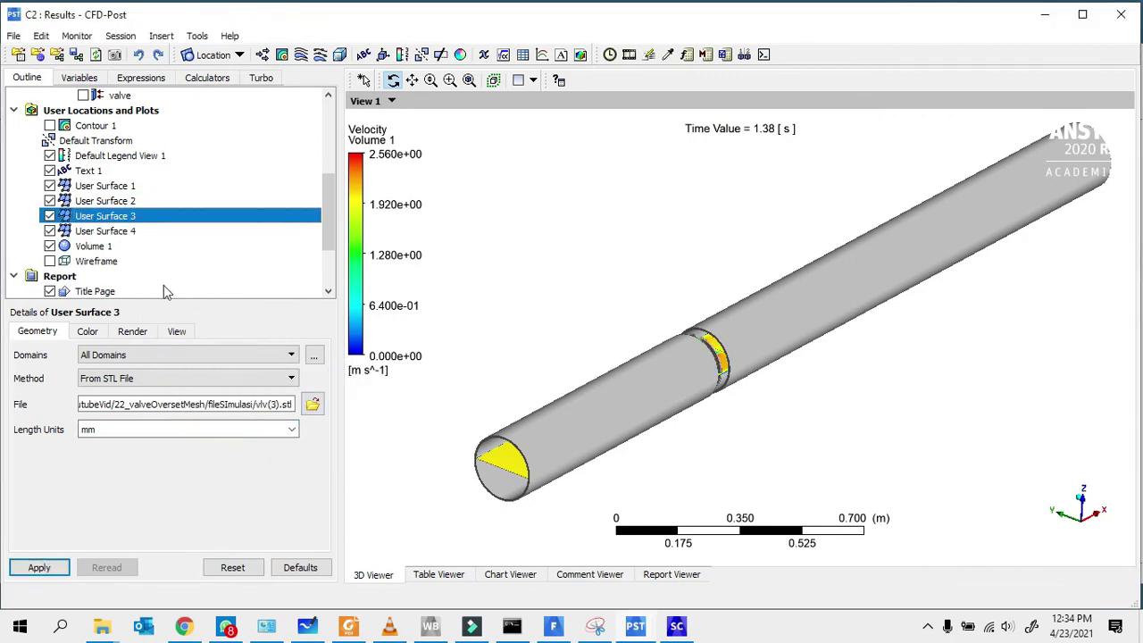
{"action": "left_click", "coordinate": [139, 232]}
{"action": "left_click", "coordinate": [312, 404]}
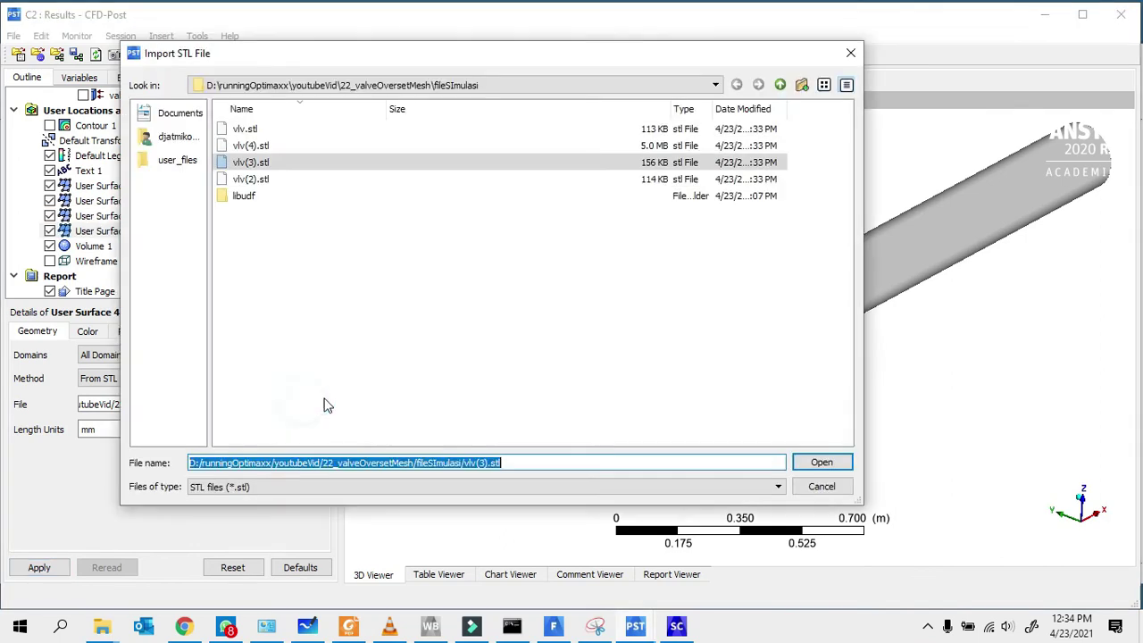
{"action": "double_click", "coordinate": [264, 145]}
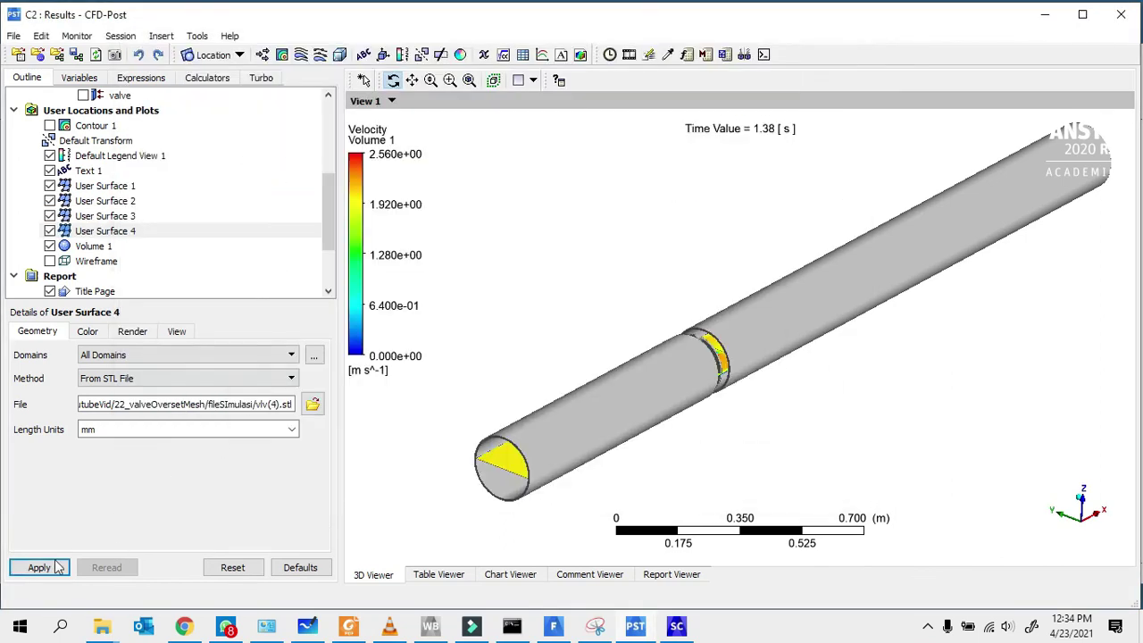
- Set the render transparency of User Surface 1 to 0.8 and apply it
{"action": "left_click_drag", "start_coordinate": [752, 310], "coordinate": [536, 321]}
{"action": "left_click", "coordinate": [143, 187]}
{"action": "left_click", "coordinate": [132, 332]}
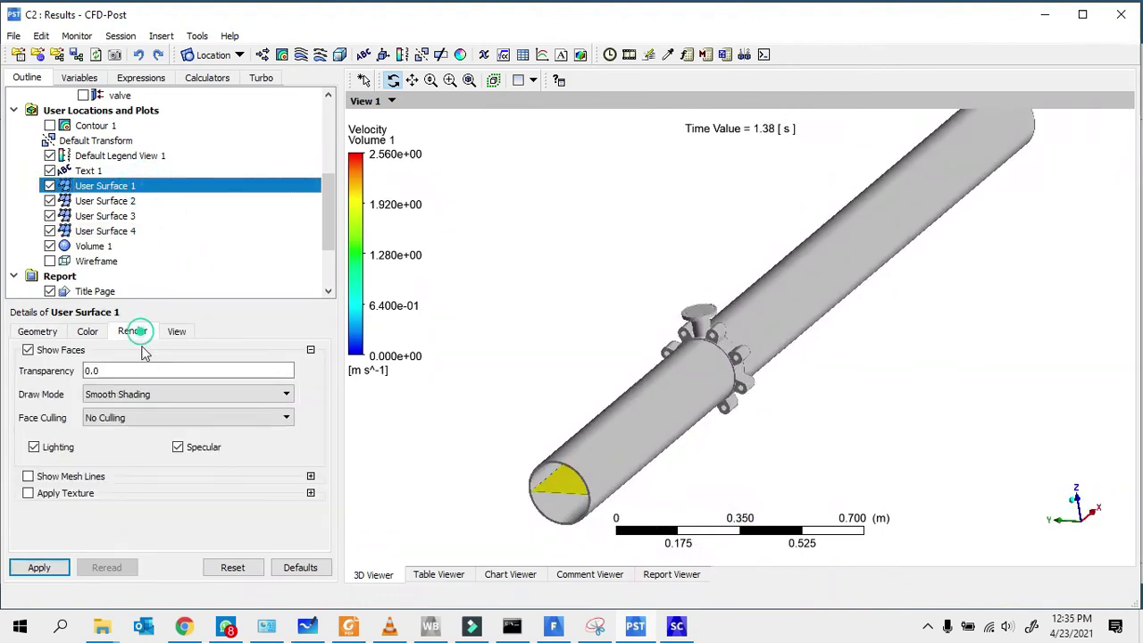
{"action": "double_click", "coordinate": [148, 370]}
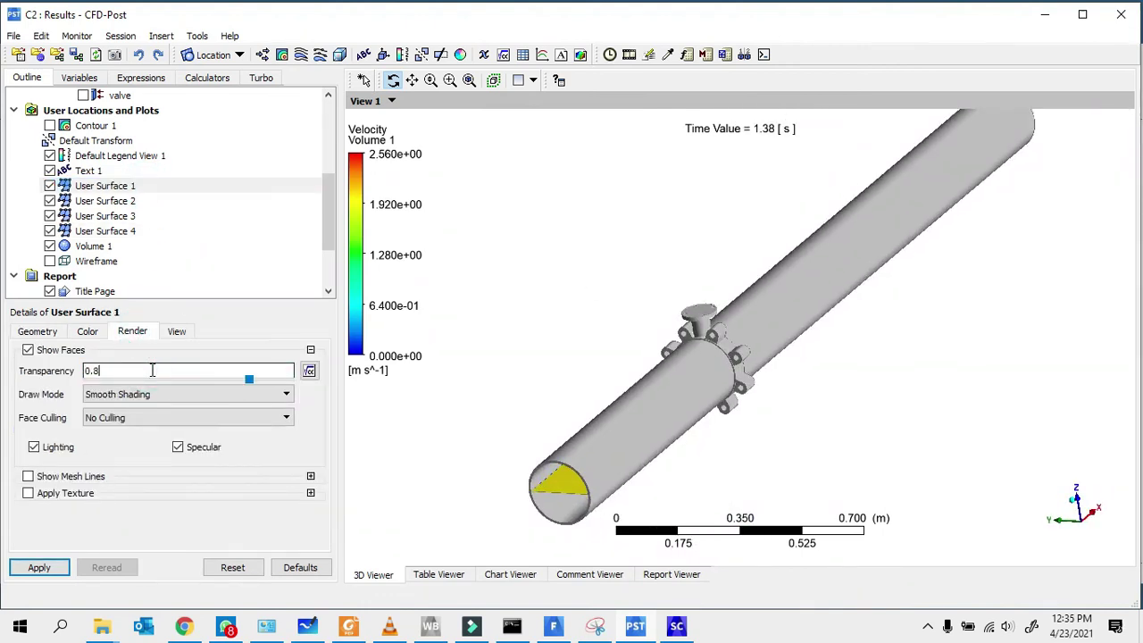
{"action": "left_click", "coordinate": [49, 565]}
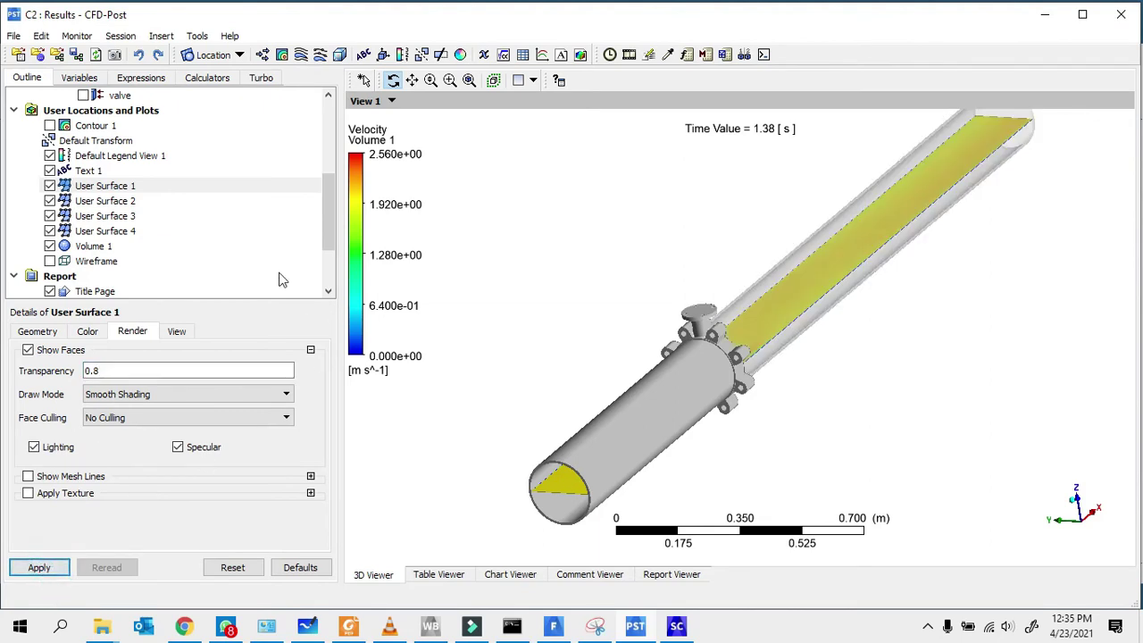
- Give User Surface 2 a render transparency of 0.8 and apply it
{"action": "left_click", "coordinate": [140, 203]}
{"action": "double_click", "coordinate": [132, 371]}
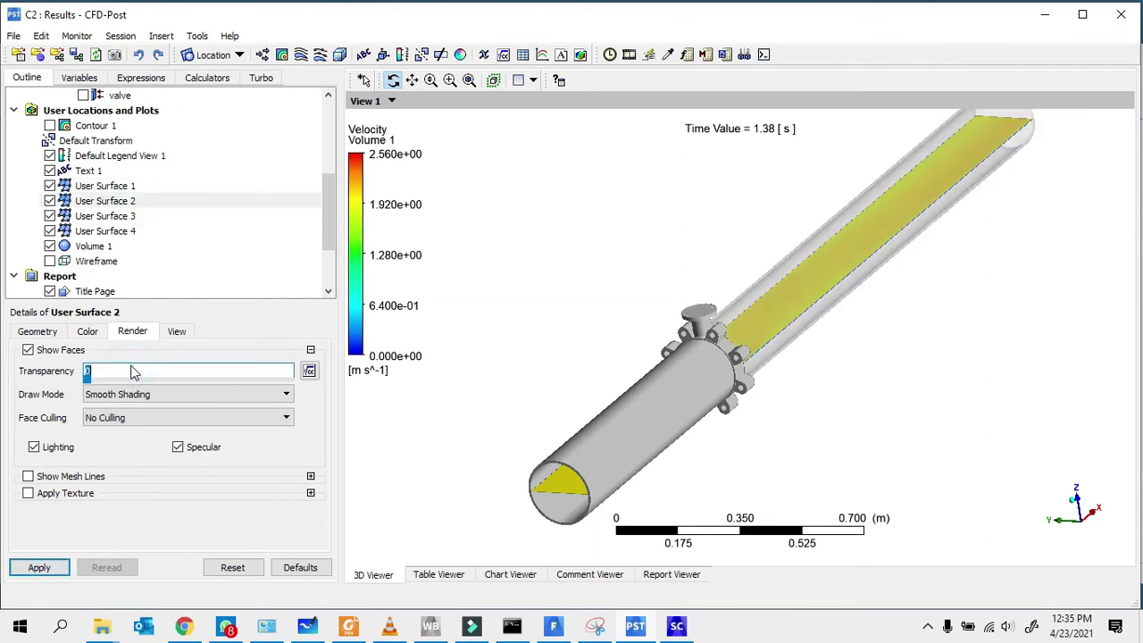
{"action": "left_click", "coordinate": [40, 567]}
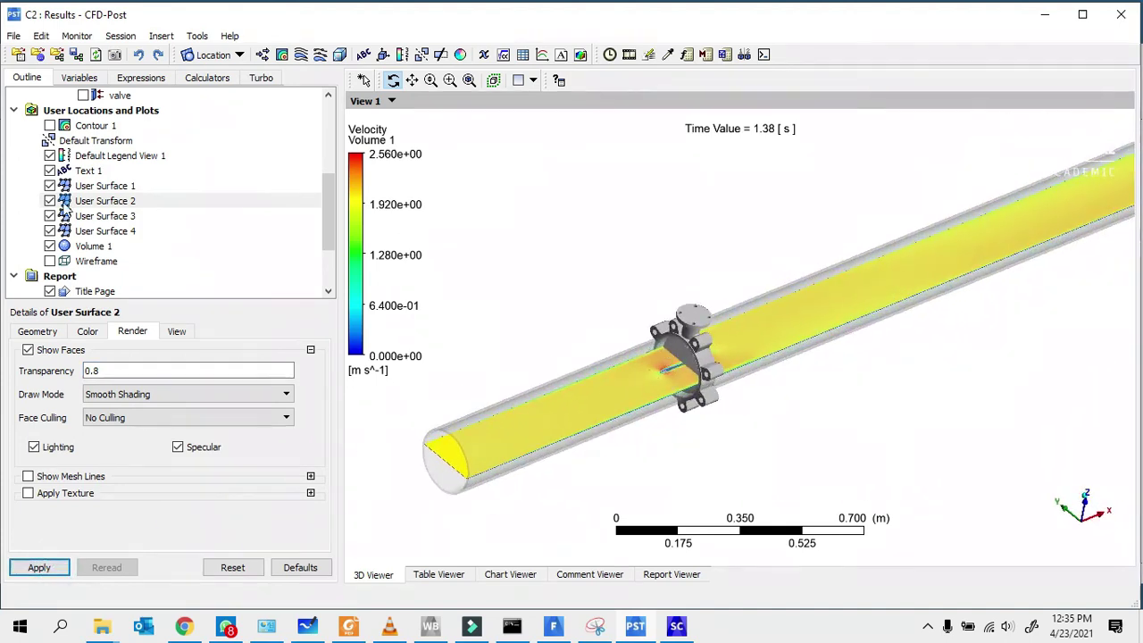
- Set User Surface 3's render transparency to 0.7 and apply it
{"action": "left_click", "coordinate": [102, 216]}
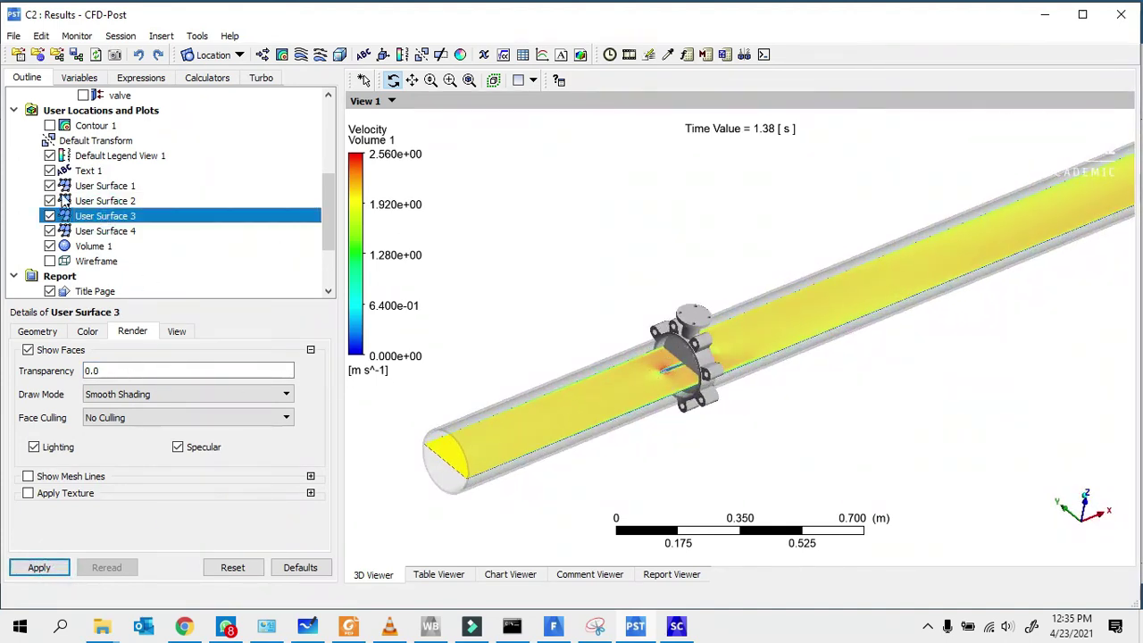
{"action": "left_click", "coordinate": [50, 216]}
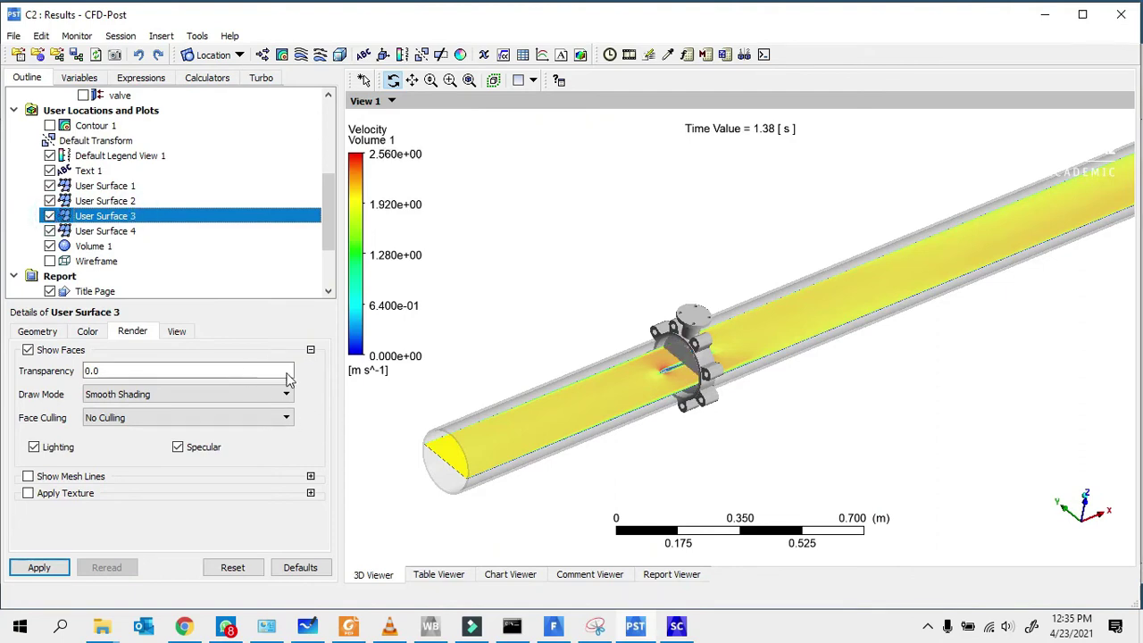
{"action": "left_click", "coordinate": [183, 368]}
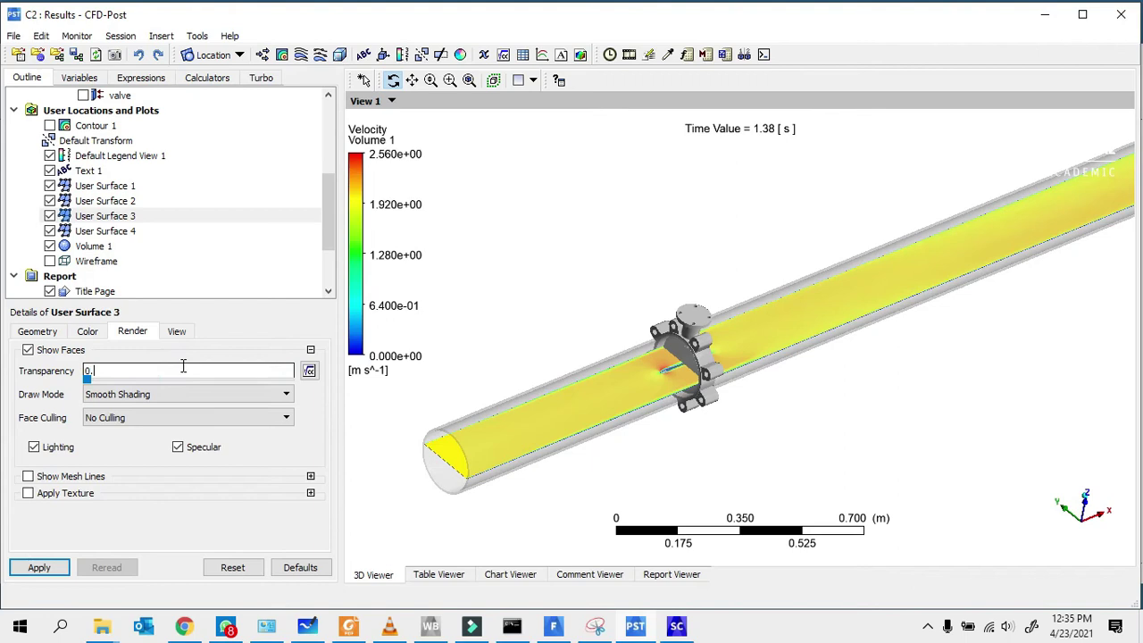
{"action": "left_click", "coordinate": [39, 568]}
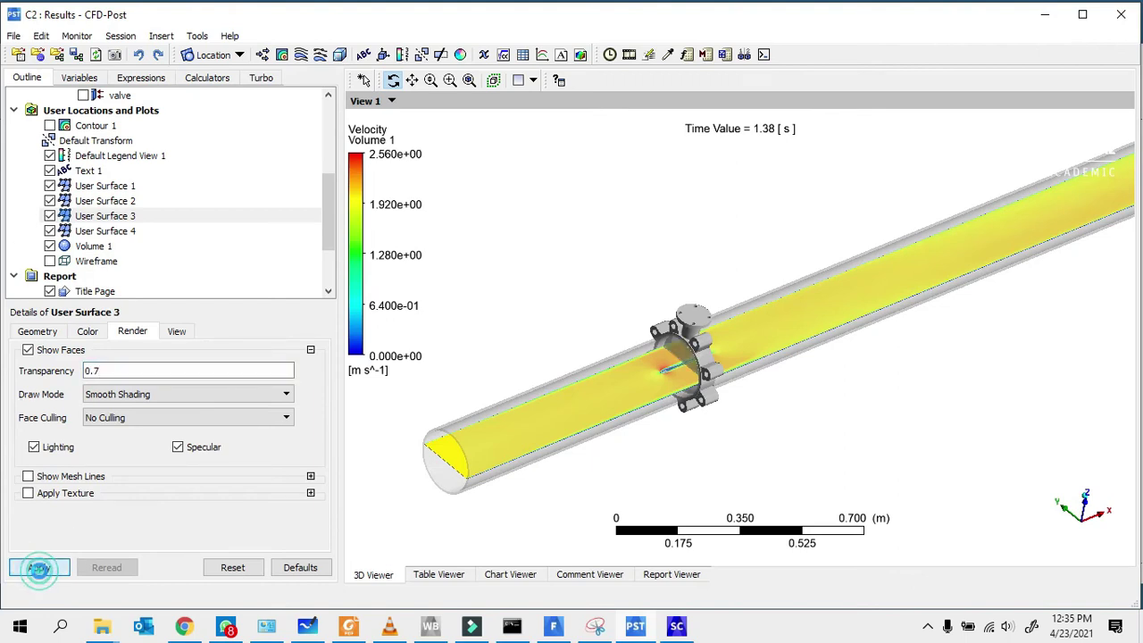